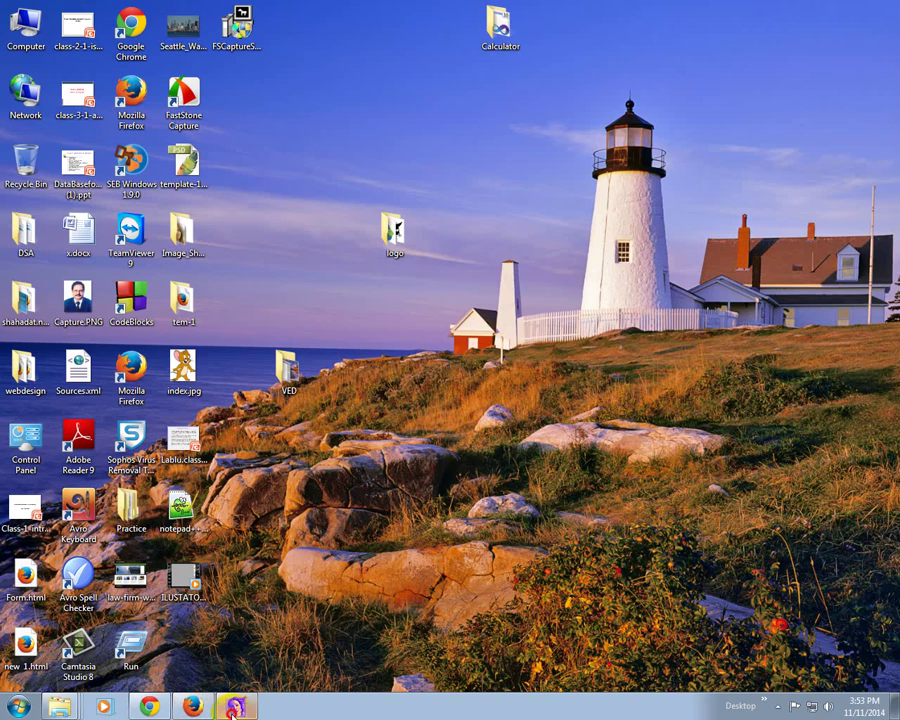
Restore the Adobe Illustrator window showing the blank untitled document.
{"action": "left_click", "coordinate": [235, 707]}
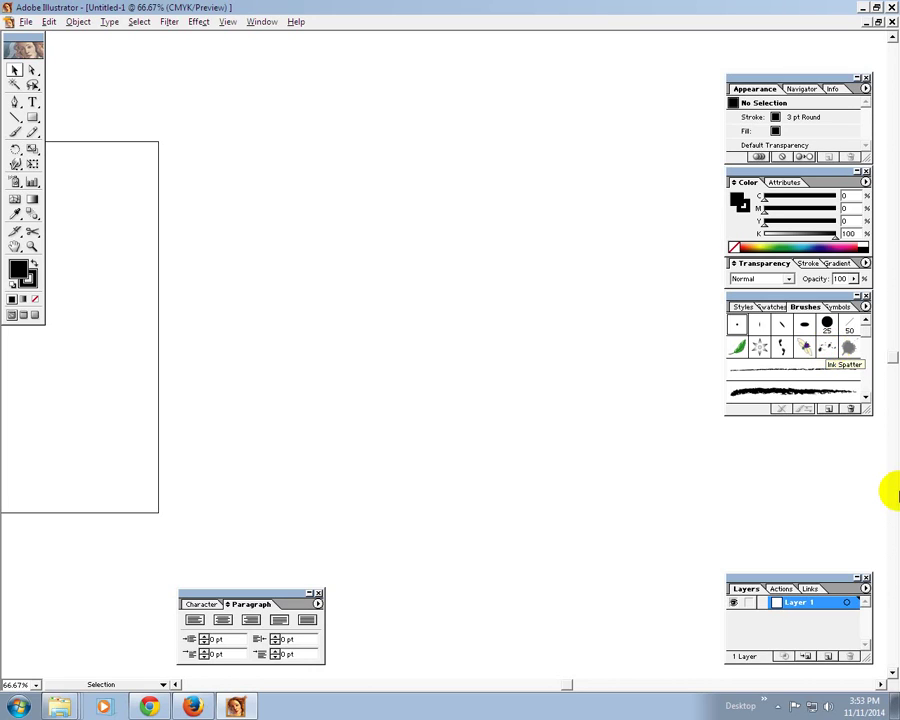
{"action": "left_click", "coordinate": [15, 132]}
{"action": "left_click_drag", "start_coordinate": [250, 346], "coordinate": [277, 299]}
{"action": "left_click_drag", "start_coordinate": [340, 245], "coordinate": [390, 187]}
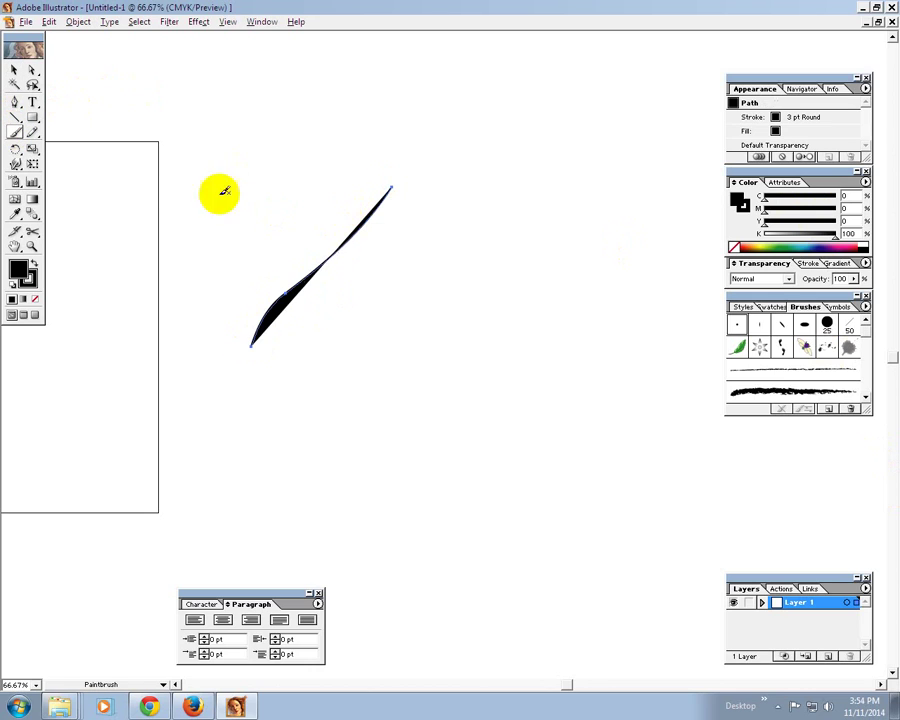
{"action": "left_click", "coordinate": [14, 70]}
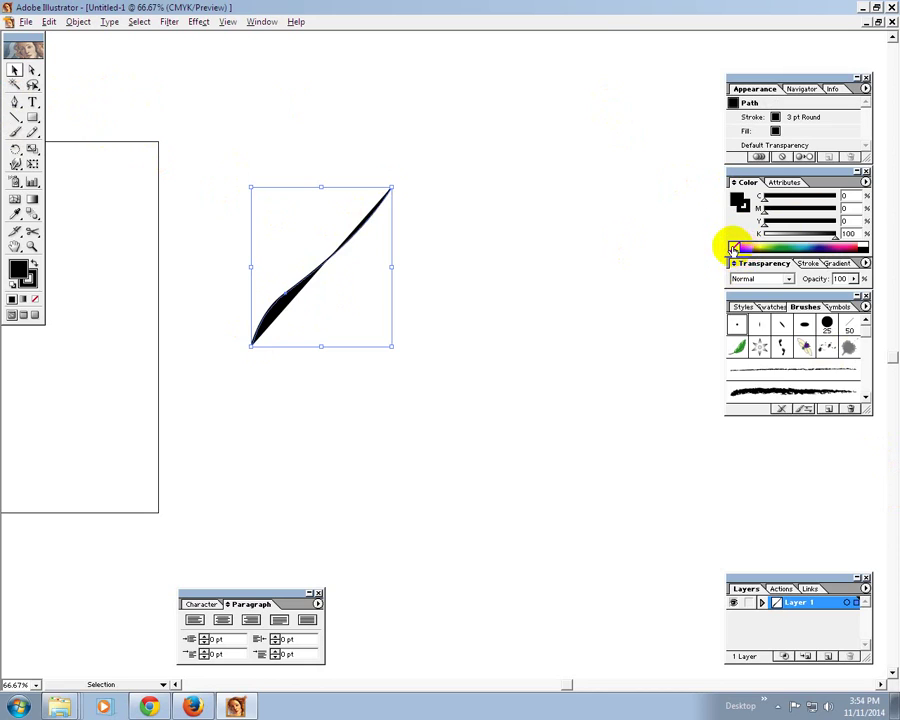
{"action": "left_click", "coordinate": [734, 246]}
{"action": "left_click", "coordinate": [737, 348]}
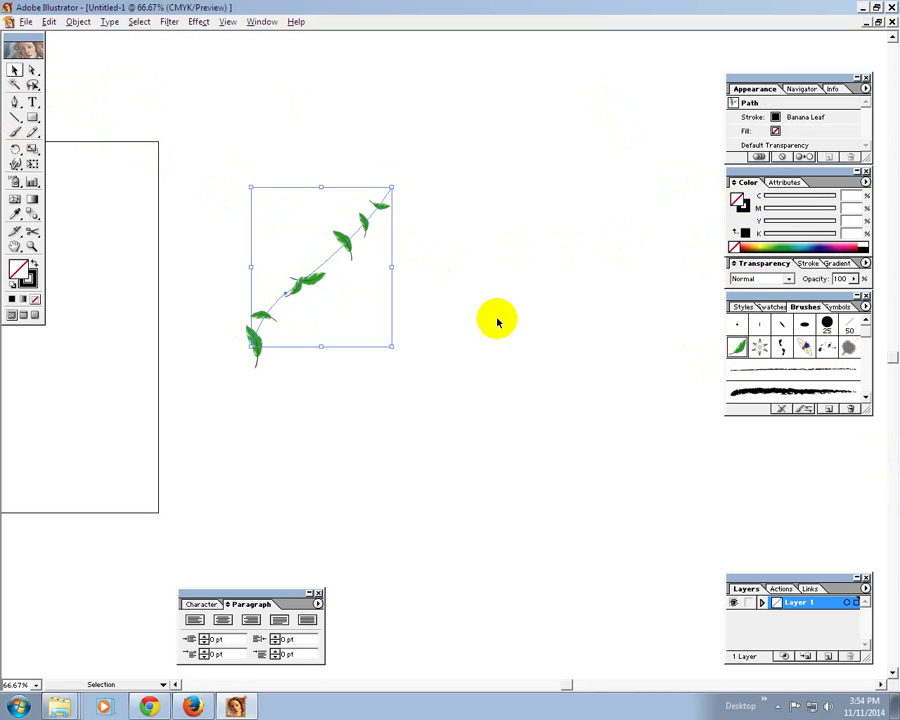
{"action": "left_click", "coordinate": [462, 256]}
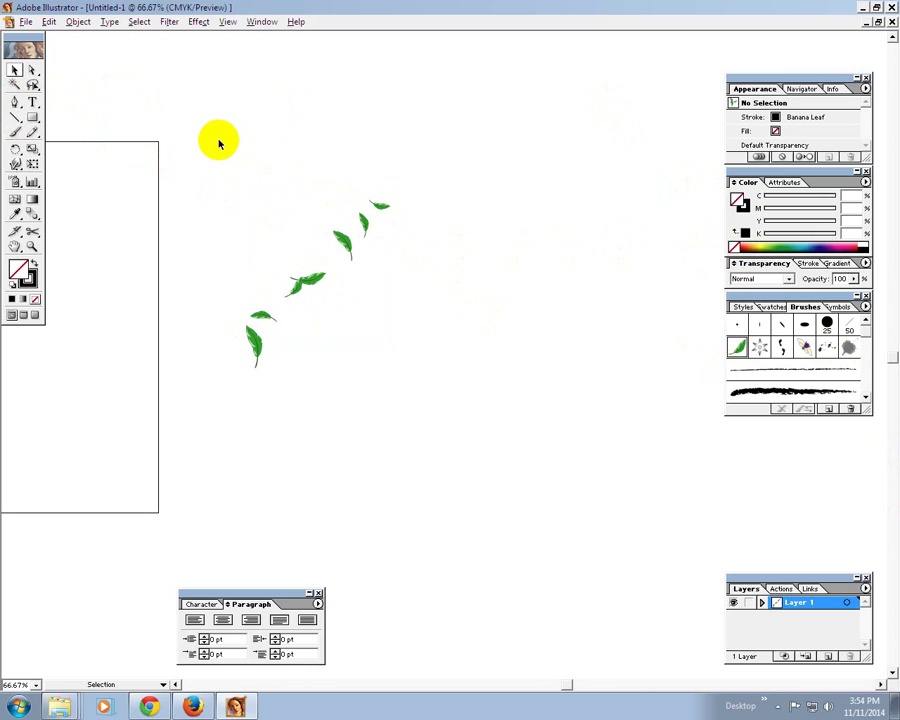
{"action": "mouse_move", "coordinate": [219, 141]}
{"action": "left_mouse_down"}
{"action": "mouse_move", "coordinate": [270, 316]}
{"action": "mouse_move", "coordinate": [296, 316]}
{"action": "left_mouse_up"}
{"action": "left_click", "coordinate": [580, 436]}
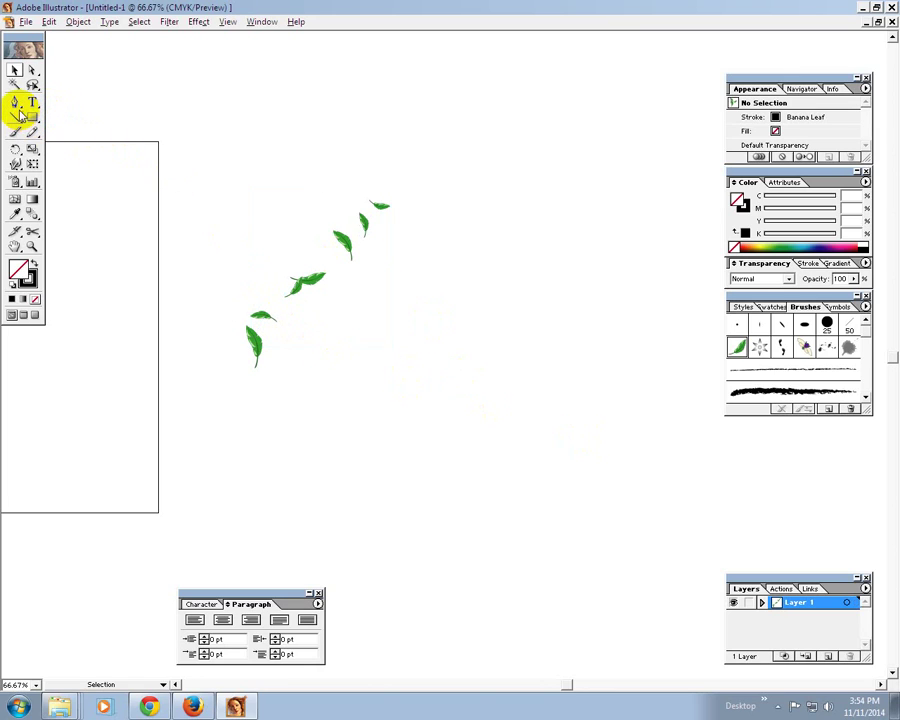
{"action": "left_click", "coordinate": [15, 132]}
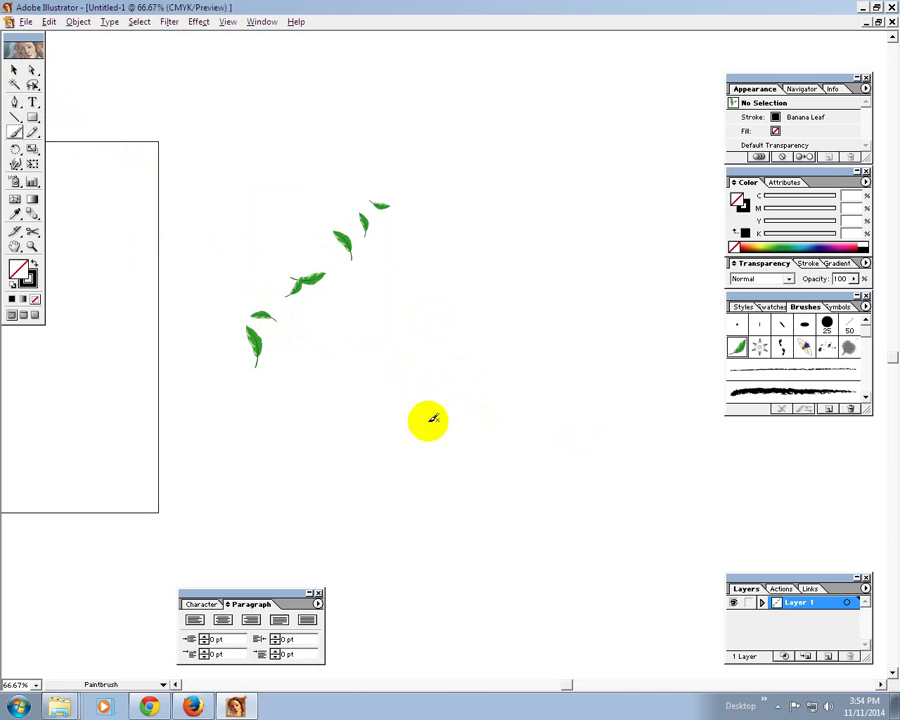
{"action": "left_click_drag", "start_coordinate": [306, 443], "coordinate": [447, 358]}
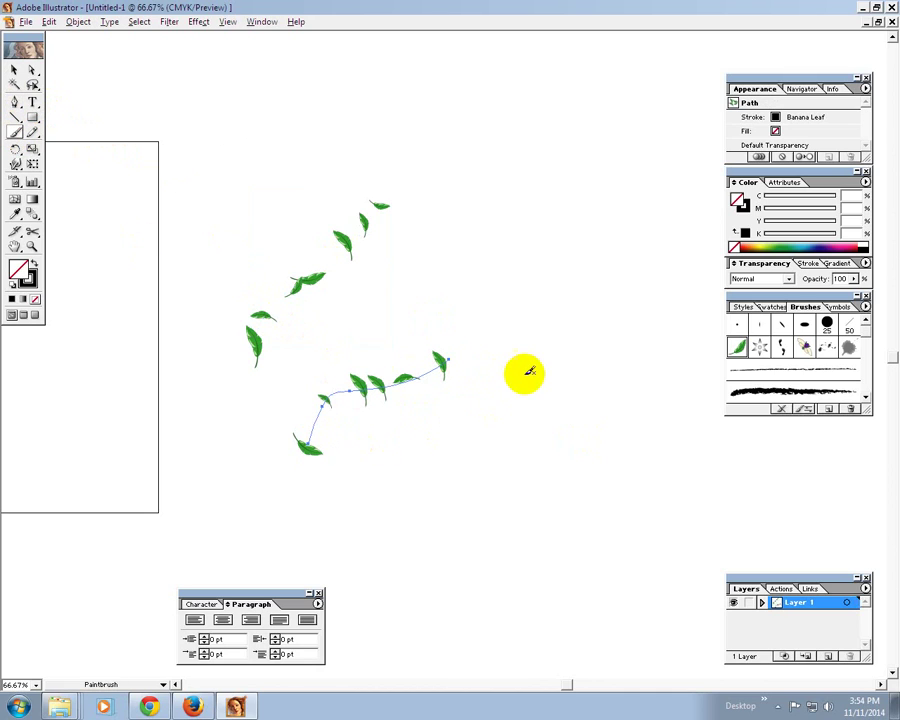
{"action": "left_click", "coordinate": [15, 85]}
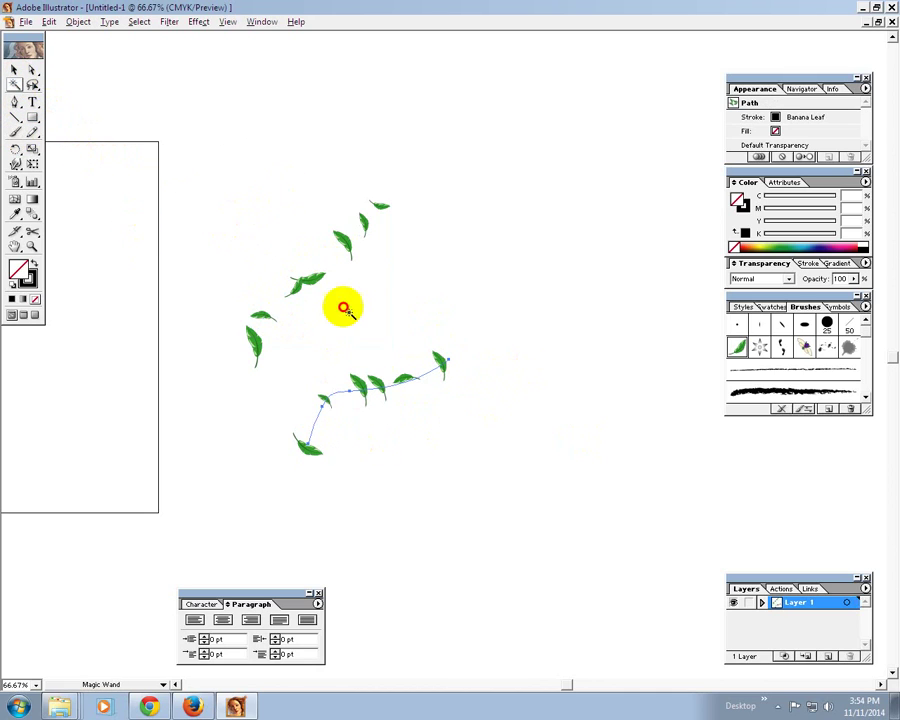
{"action": "left_click", "coordinate": [427, 462]}
{"action": "left_click", "coordinate": [15, 70]}
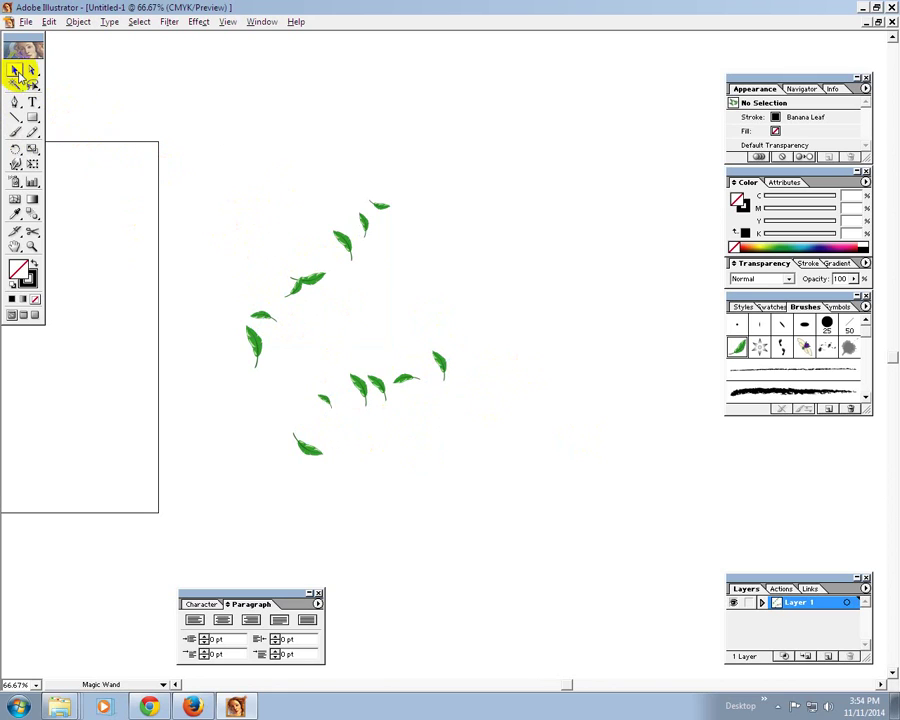
{"action": "left_click_drag", "start_coordinate": [213, 98], "coordinate": [461, 447]}
{"action": "key", "text": "Delete"}
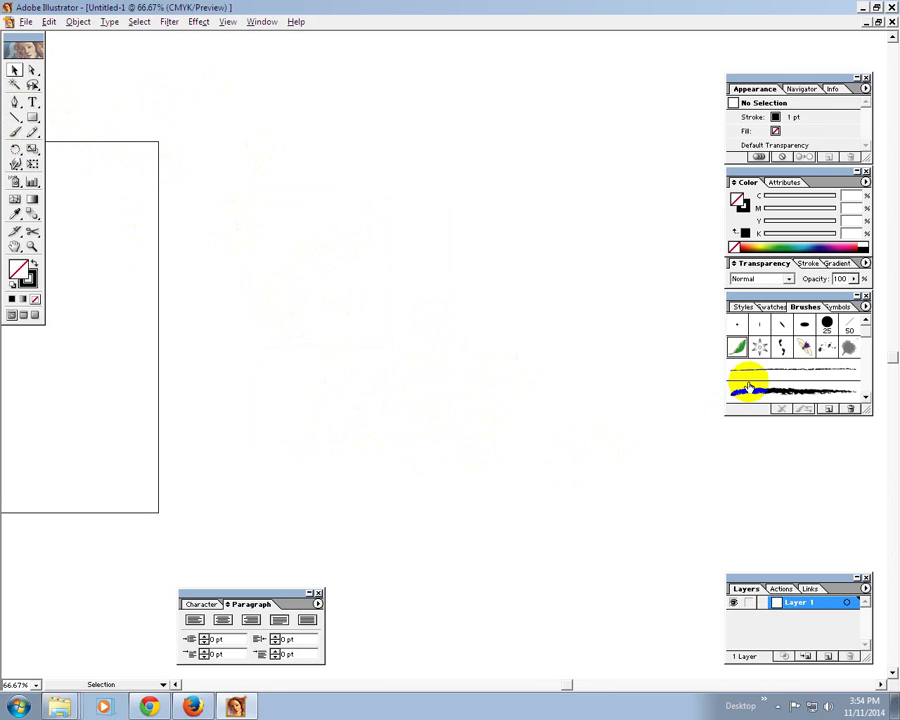
{"action": "left_click", "coordinate": [785, 347]}
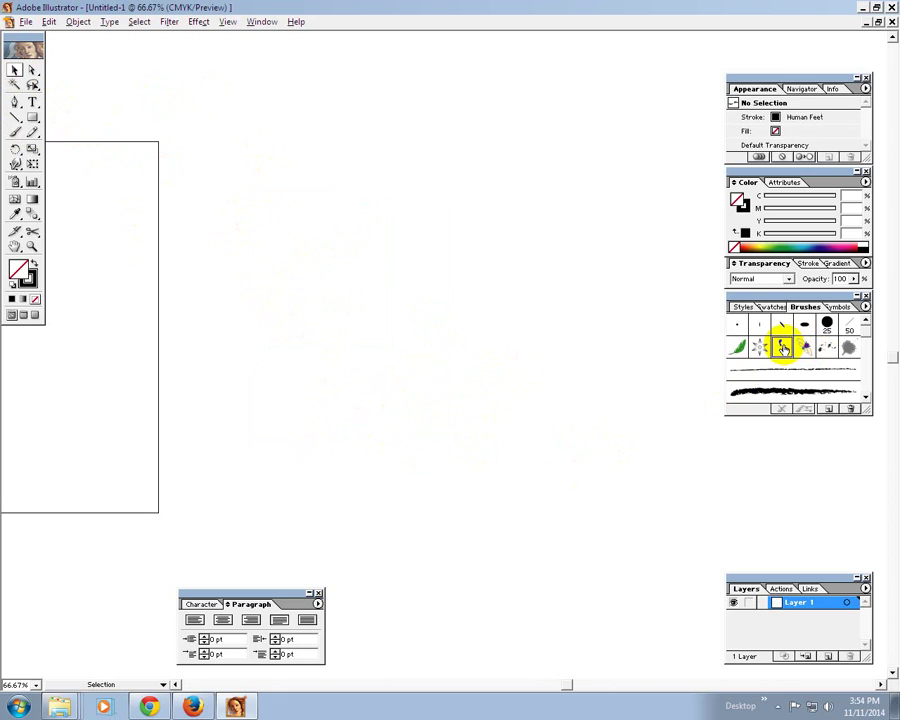
{"action": "left_click", "coordinate": [15, 132]}
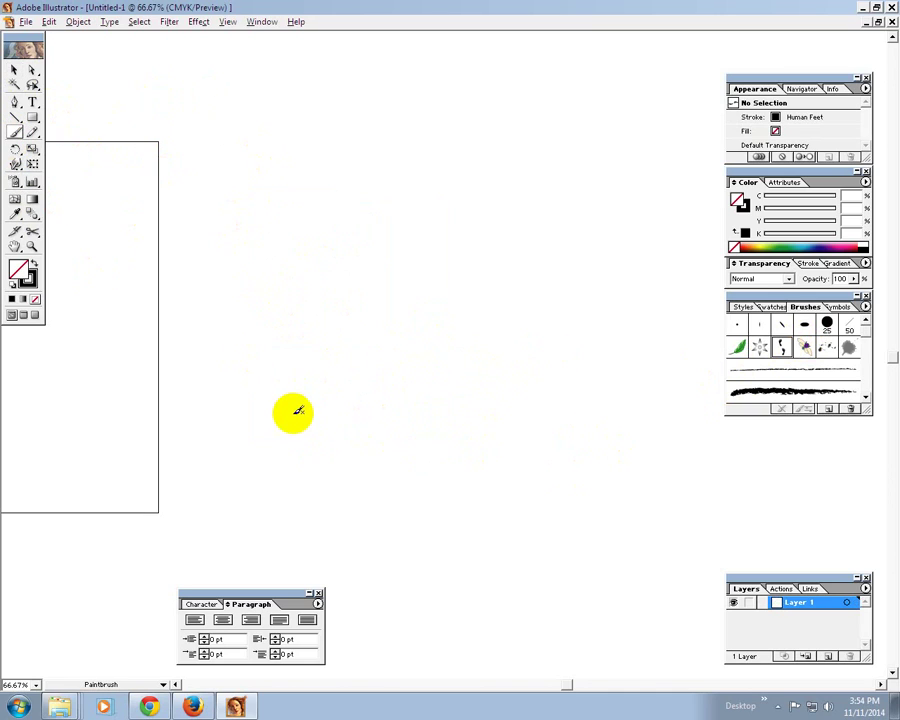
{"action": "left_click_drag", "start_coordinate": [294, 410], "coordinate": [405, 230]}
{"action": "left_click", "coordinate": [16, 70]}
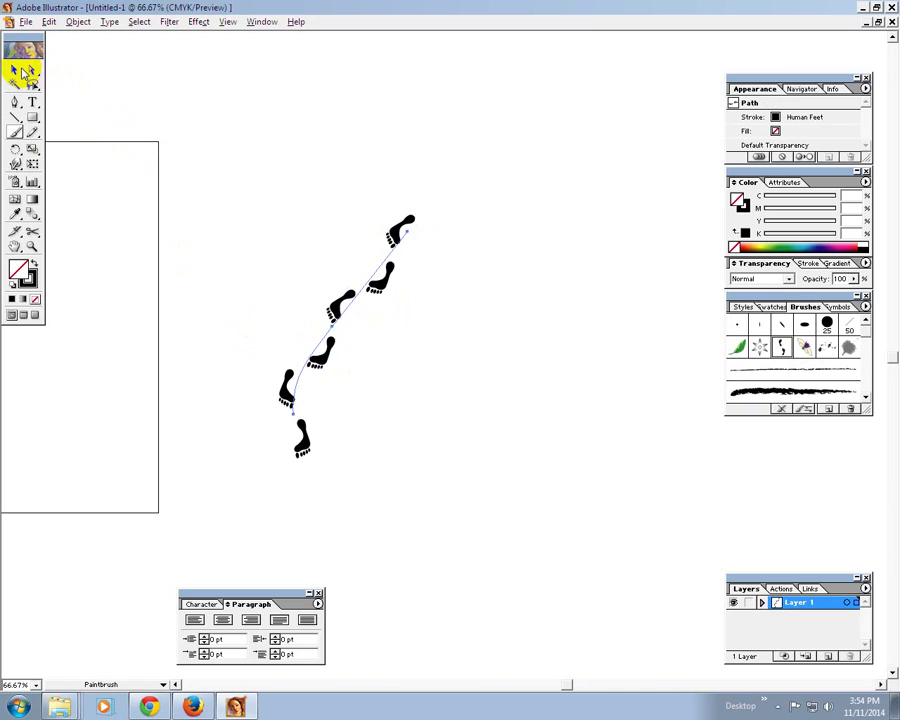
{"action": "left_click", "coordinate": [223, 138]}
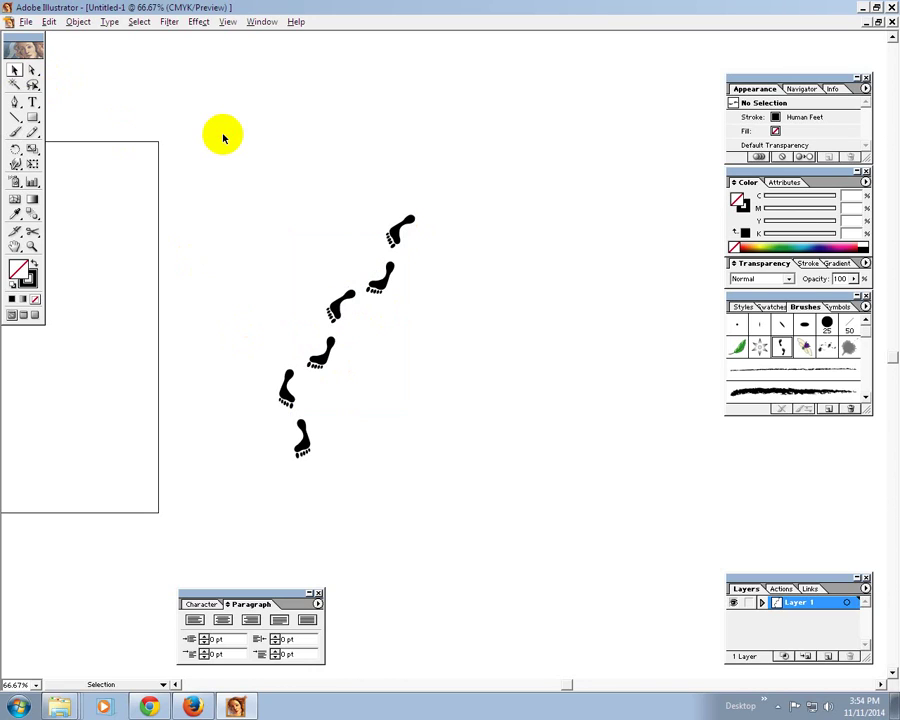
{"action": "left_click_drag", "start_coordinate": [243, 157], "coordinate": [477, 508]}
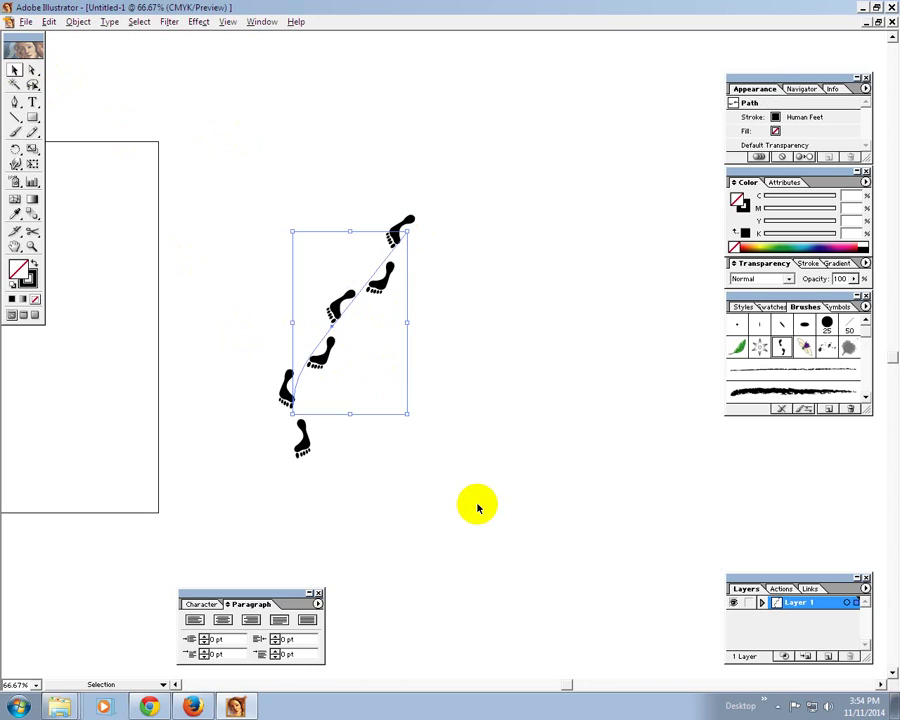
{"action": "key", "text": "Delete"}
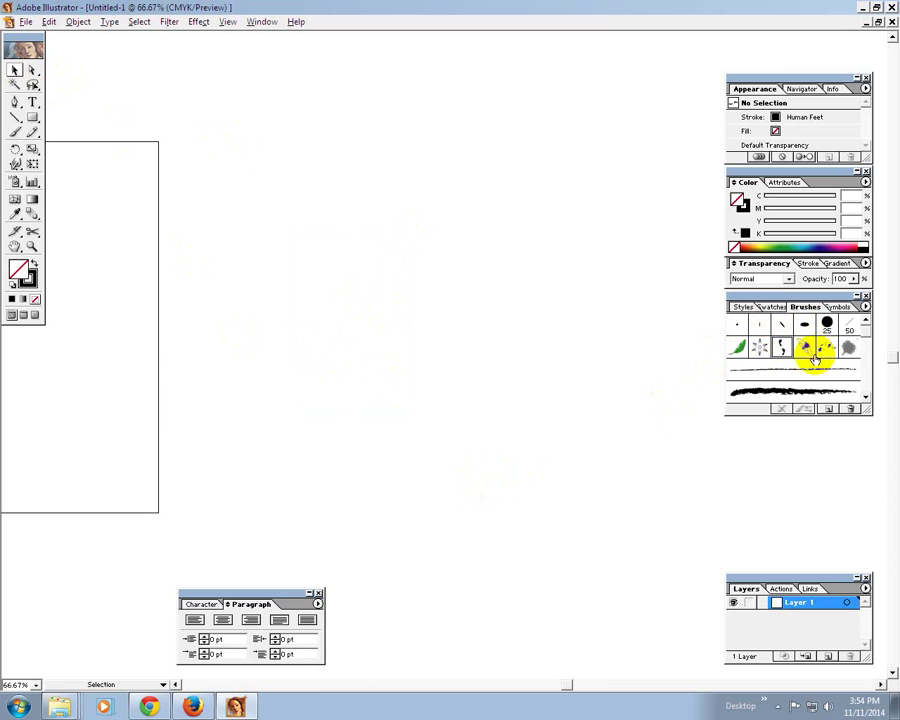
{"action": "left_click", "coordinate": [802, 349]}
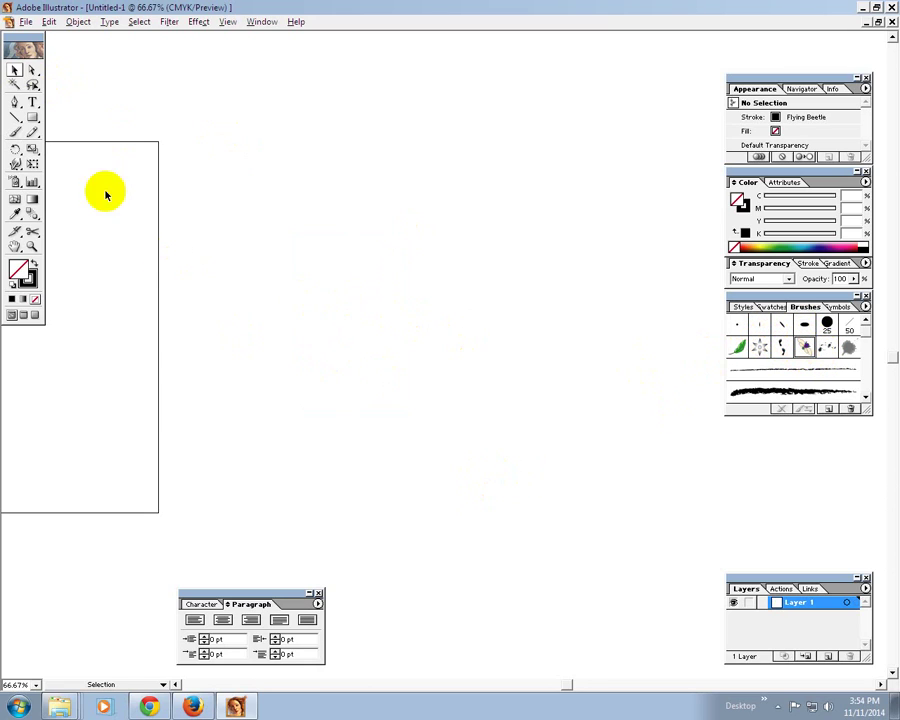
{"action": "left_click", "coordinate": [15, 133]}
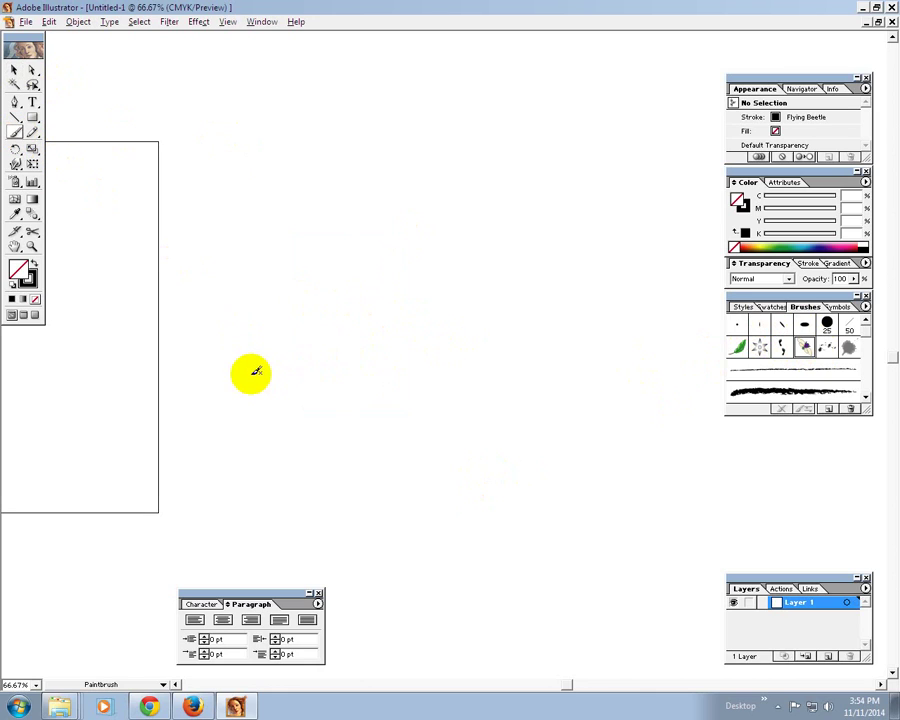
{"action": "left_click_drag", "start_coordinate": [250, 373], "coordinate": [400, 290]}
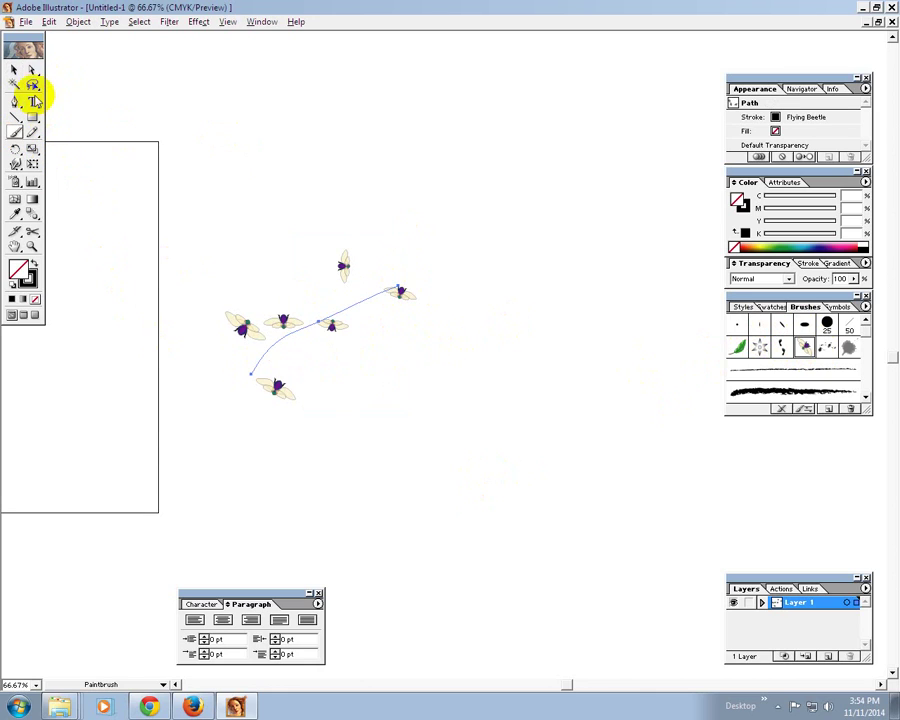
{"action": "left_click", "coordinate": [15, 70]}
{"action": "left_click", "coordinate": [322, 204]}
{"action": "left_click", "coordinate": [363, 365]}
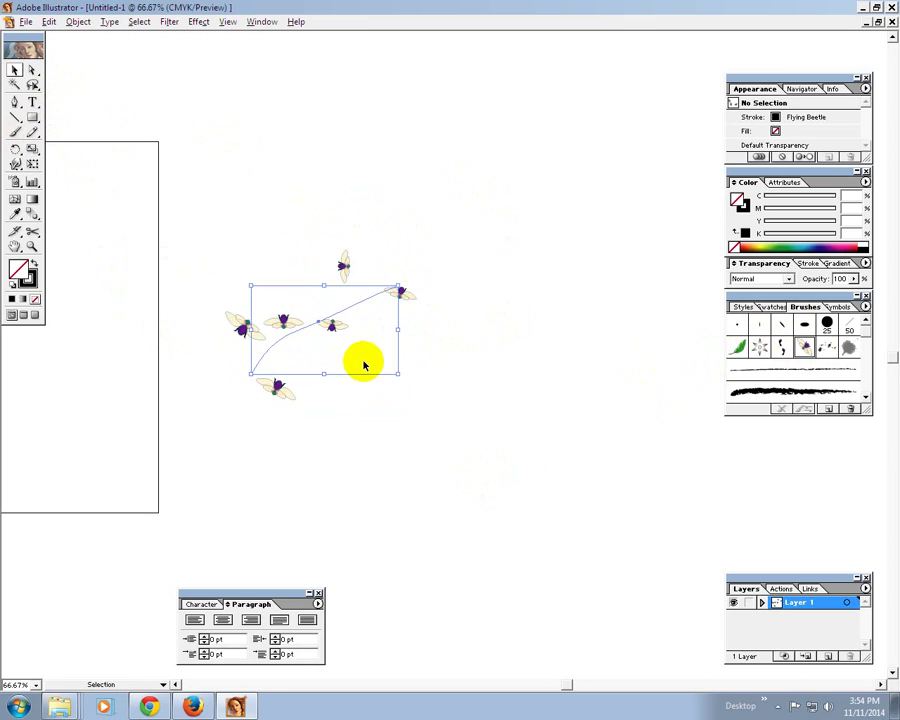
{"action": "key", "text": "Delete"}
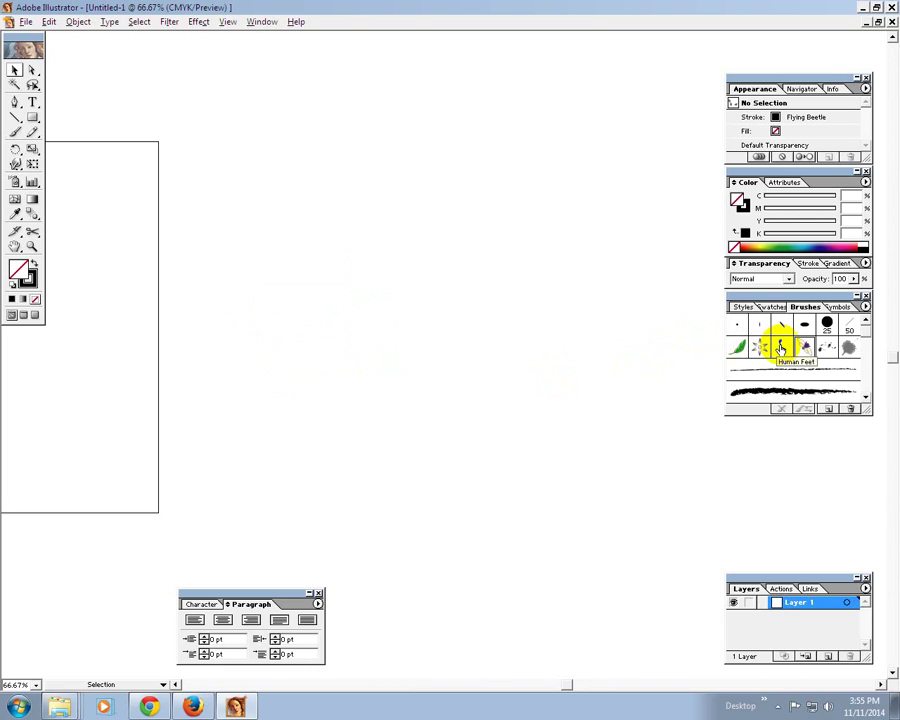
{"action": "left_click", "coordinate": [781, 347]}
{"action": "left_click", "coordinate": [15, 119]}
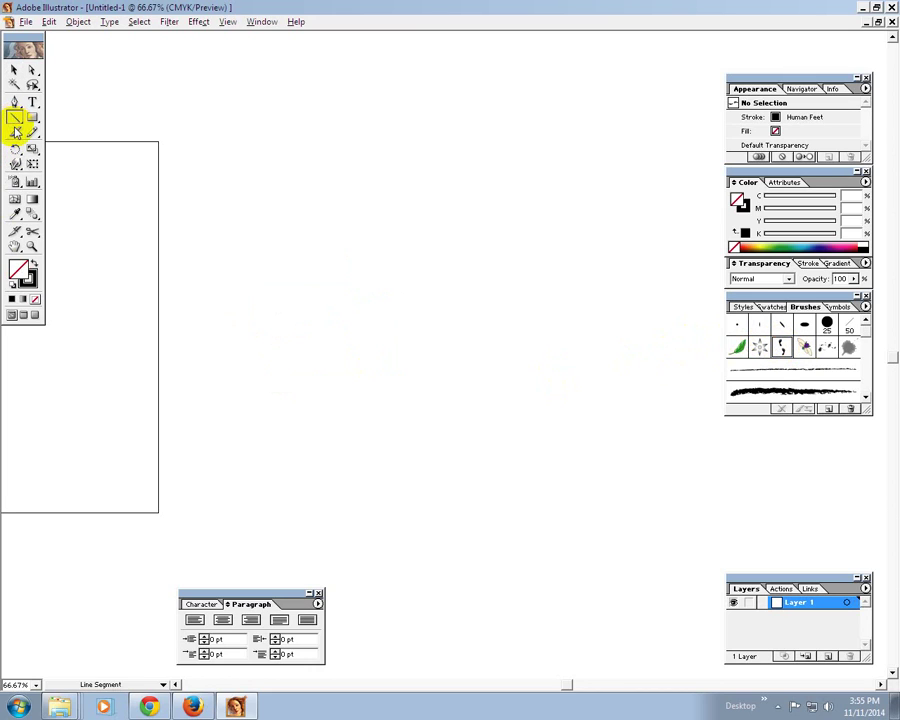
{"action": "left_click_drag", "start_coordinate": [222, 243], "coordinate": [497, 256]}
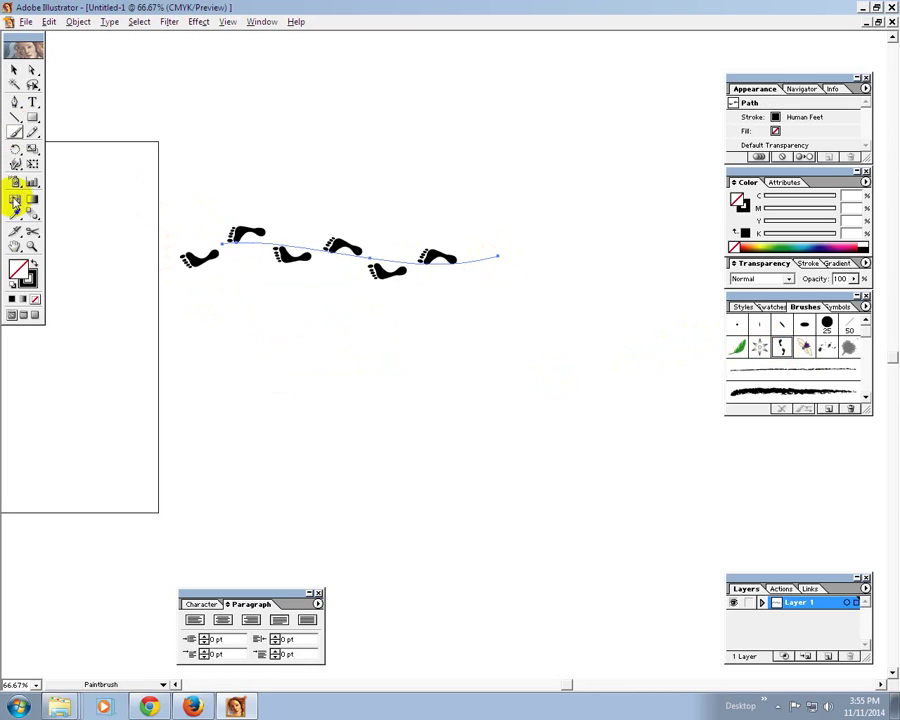
{"action": "left_click", "coordinate": [15, 70]}
{"action": "left_click_drag", "start_coordinate": [231, 153], "coordinate": [340, 270]}
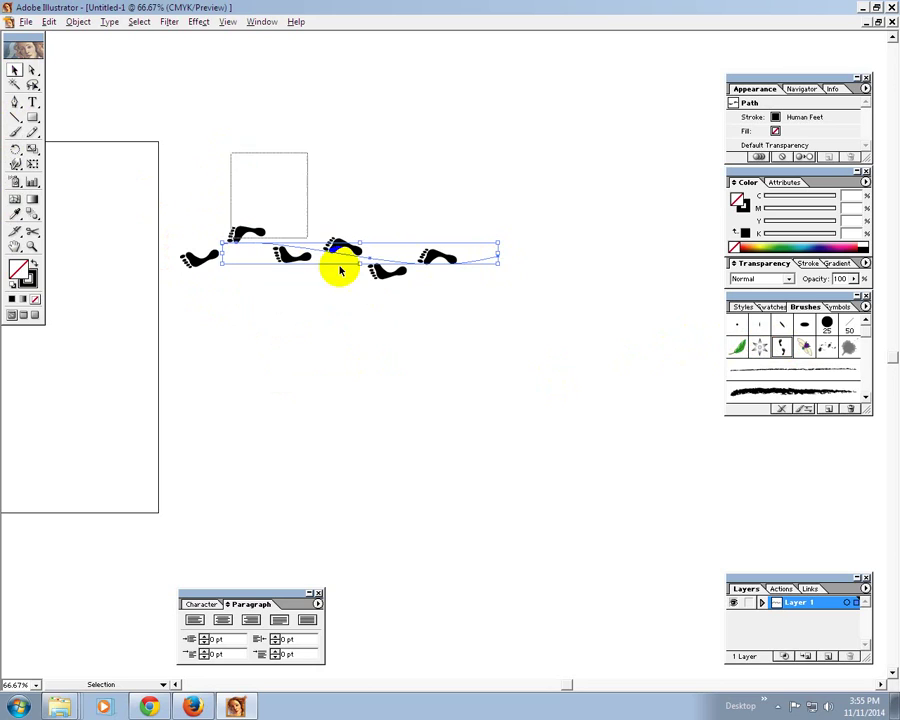
{"action": "key", "text": "Delete"}
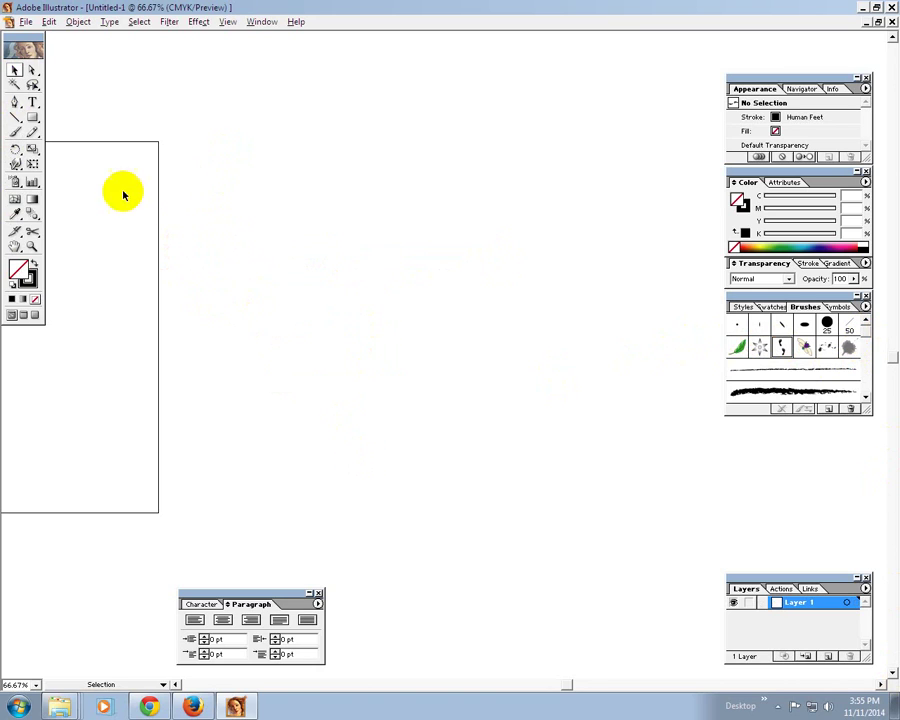
Type a letter M on the canvas and convert it to outlines.
{"action": "left_click", "coordinate": [33, 103]}
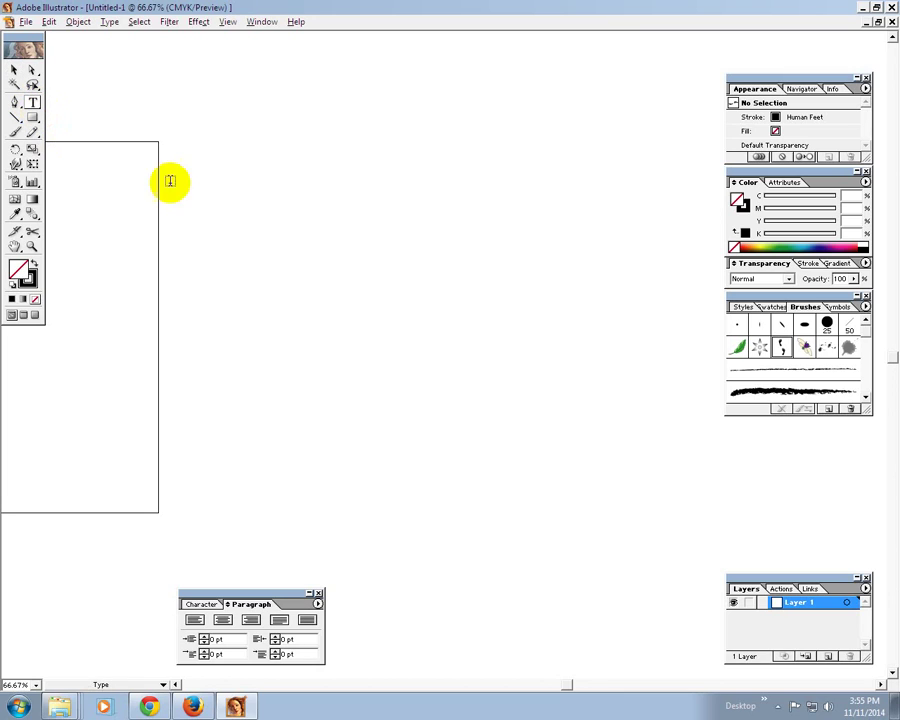
{"action": "left_click", "coordinate": [284, 322]}
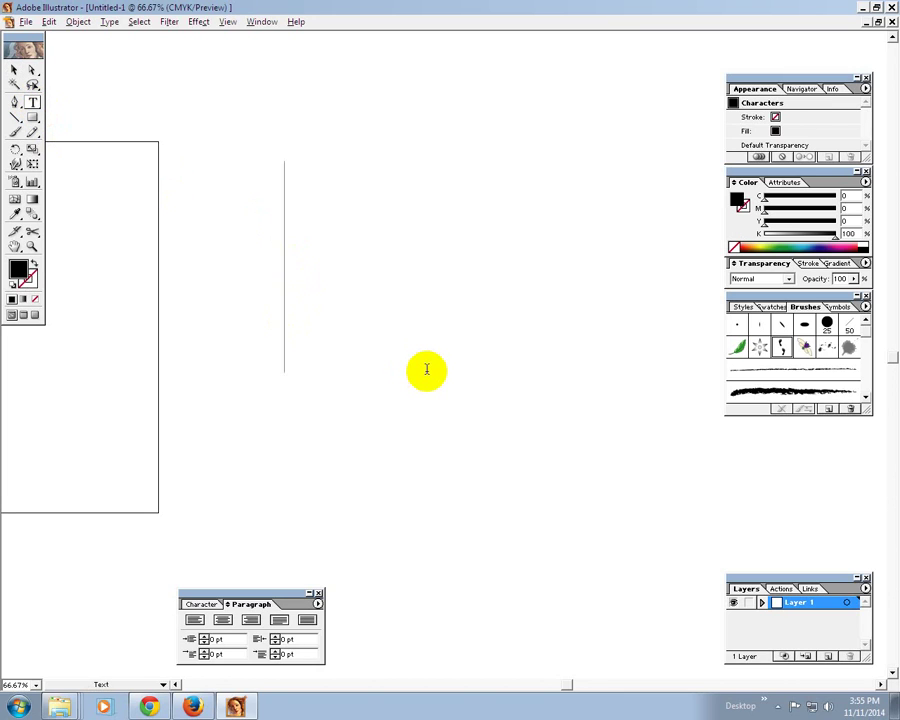
{"action": "type", "text": "M"}
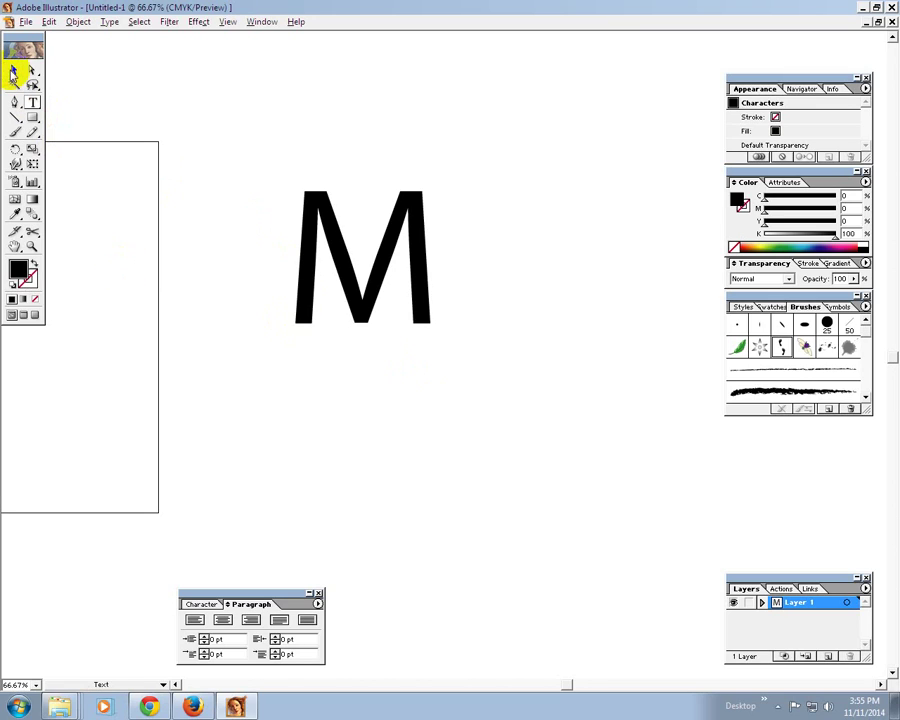
{"action": "left_click", "coordinate": [14, 70]}
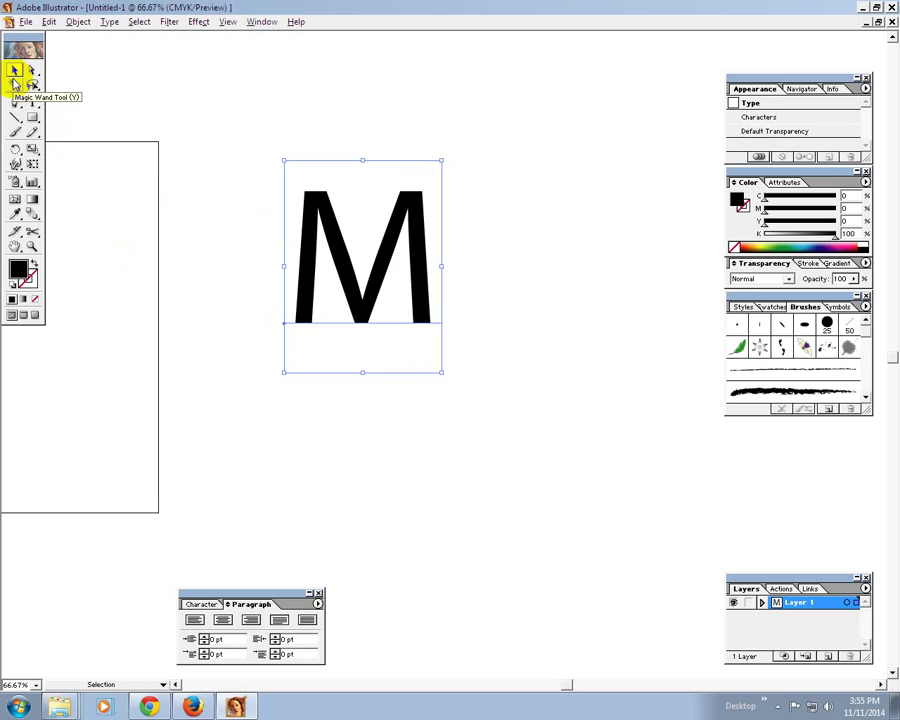
{"action": "left_click", "coordinate": [108, 21]}
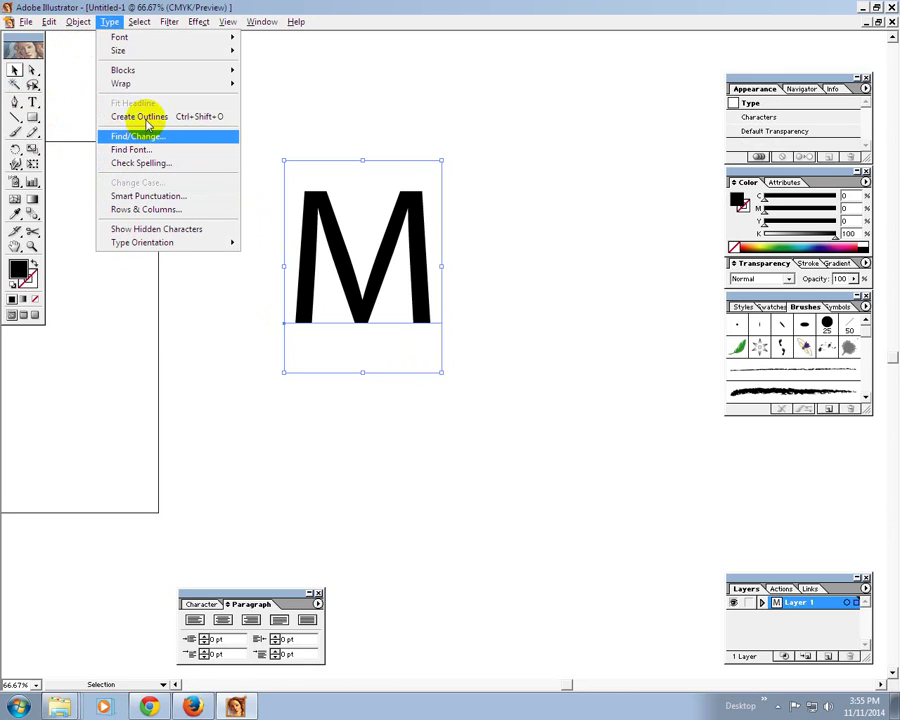
{"action": "left_click", "coordinate": [142, 116]}
{"action": "left_click", "coordinate": [202, 93]}
{"action": "left_click", "coordinate": [305, 200]}
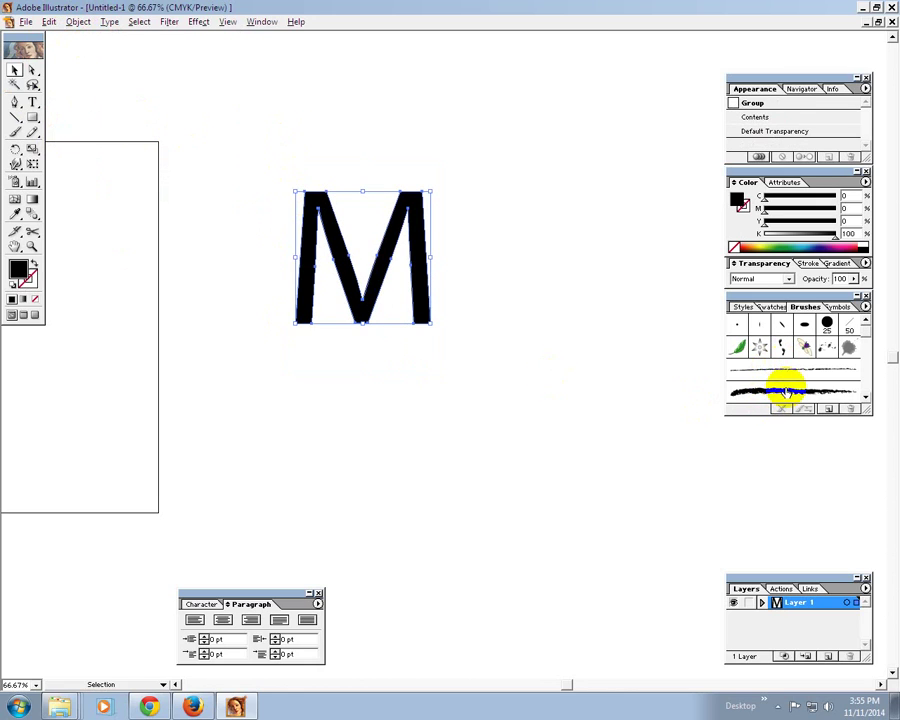
Give the outlined M a thick rough brush stroke and no fill.
{"action": "left_click", "coordinate": [866, 400]}
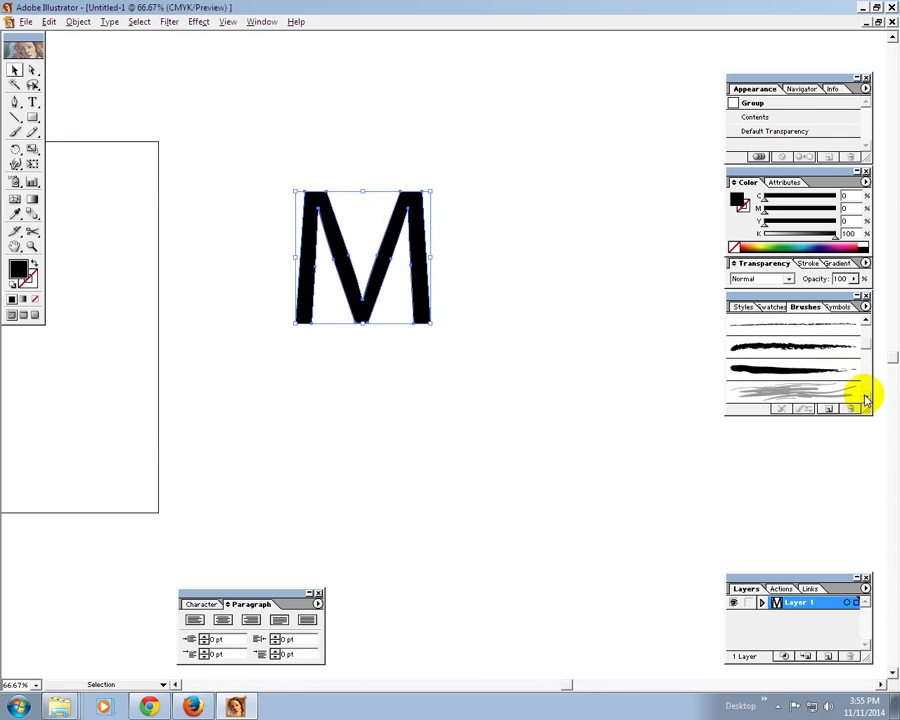
{"action": "left_click", "coordinate": [783, 369]}
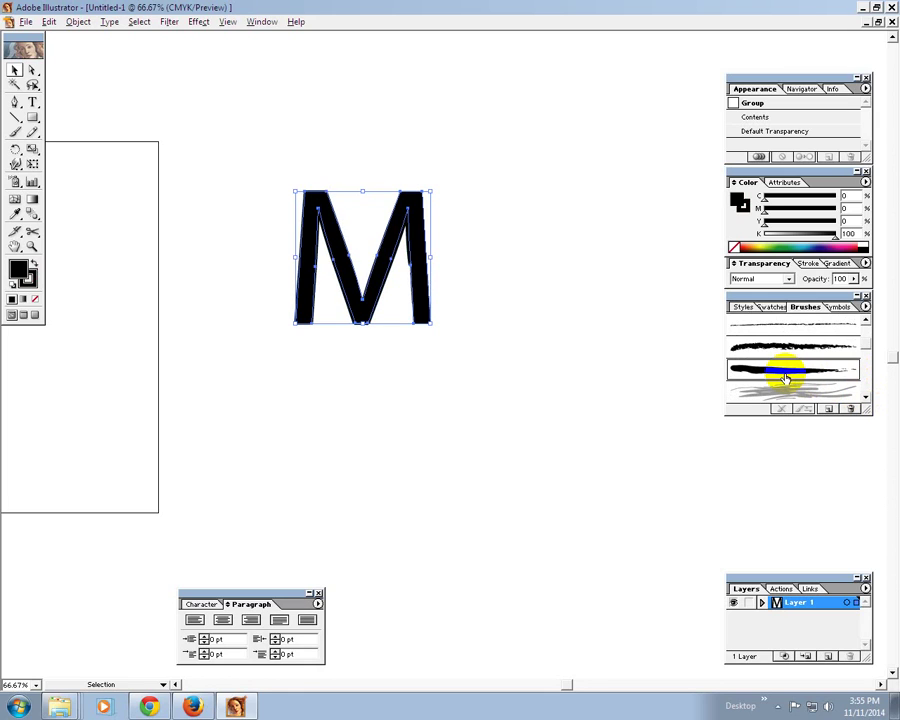
{"action": "left_click", "coordinate": [743, 200]}
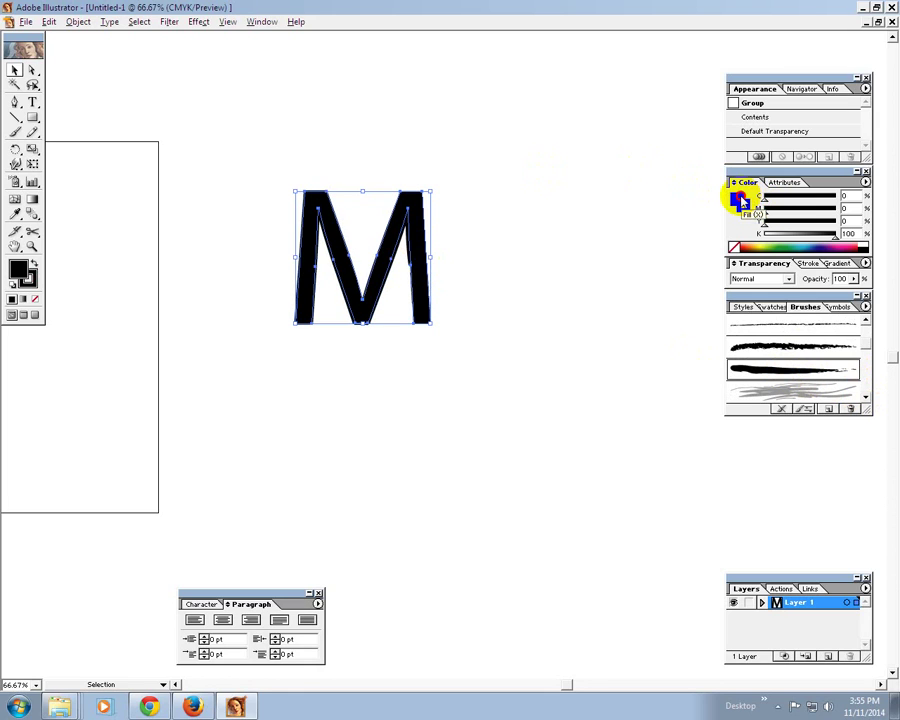
{"action": "left_click", "coordinate": [733, 247]}
{"action": "left_click", "coordinate": [486, 187]}
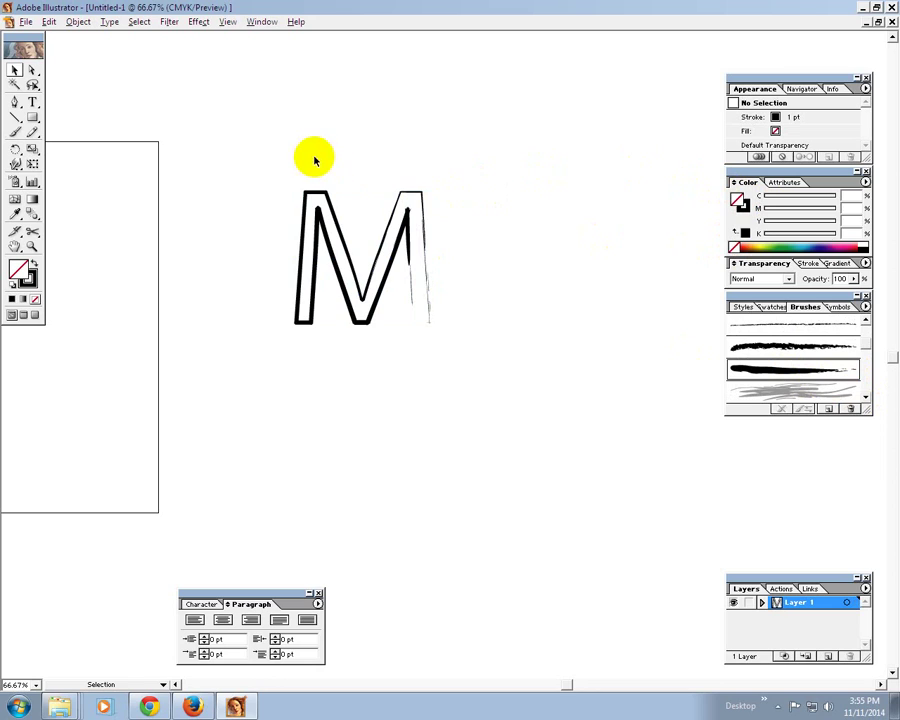
Marquee-select the whole outlined M and delete it.
{"action": "left_click", "coordinate": [351, 207]}
{"action": "left_click", "coordinate": [301, 145]}
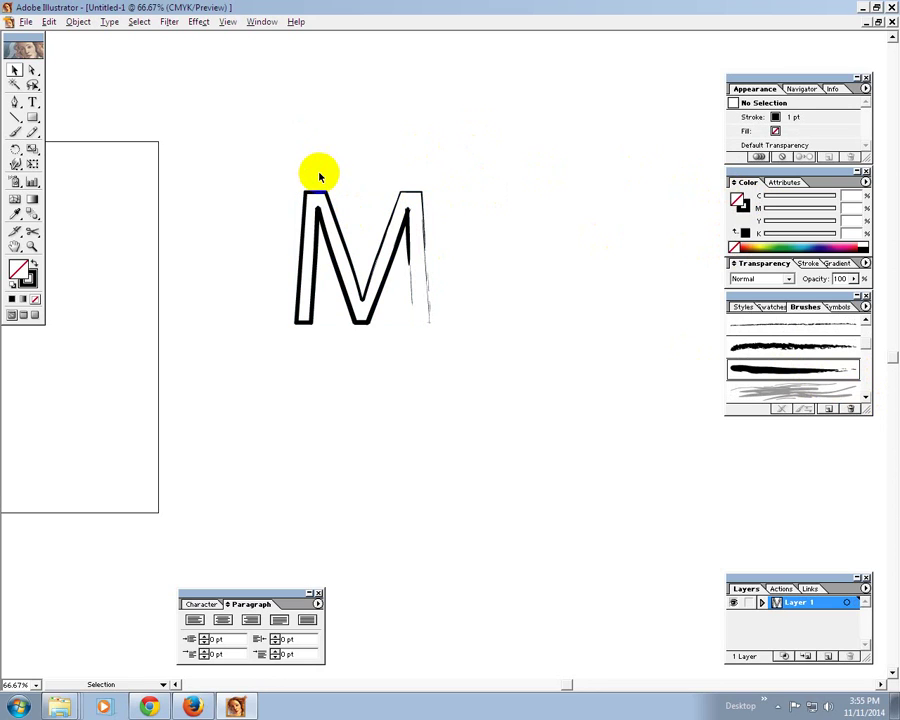
{"action": "left_click_drag", "start_coordinate": [303, 157], "coordinate": [345, 211]}
{"action": "left_click", "coordinate": [500, 243]}
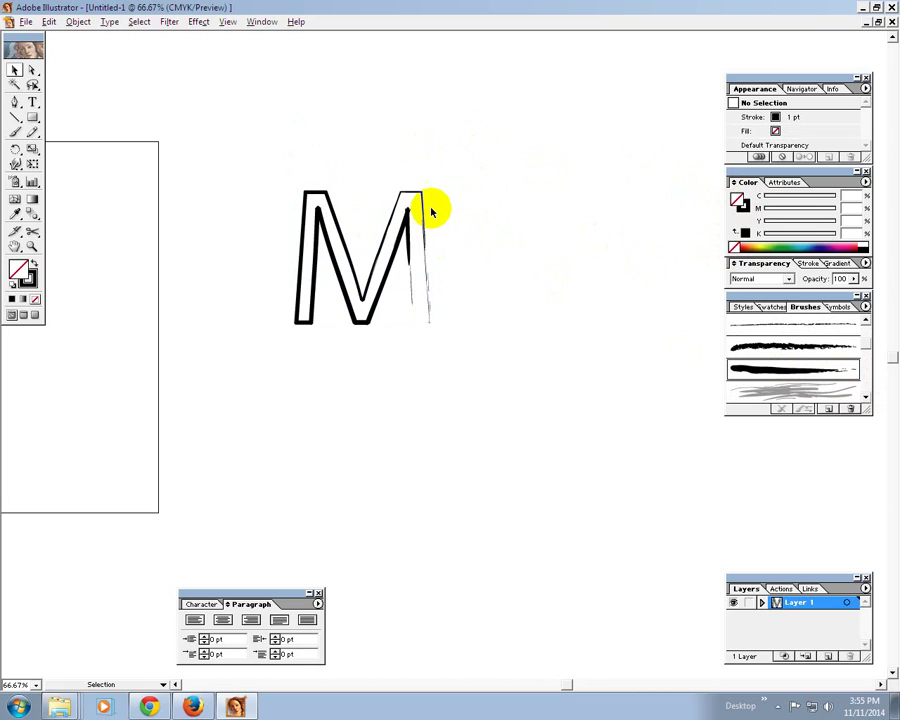
{"action": "left_click_drag", "start_coordinate": [362, 185], "coordinate": [395, 293]}
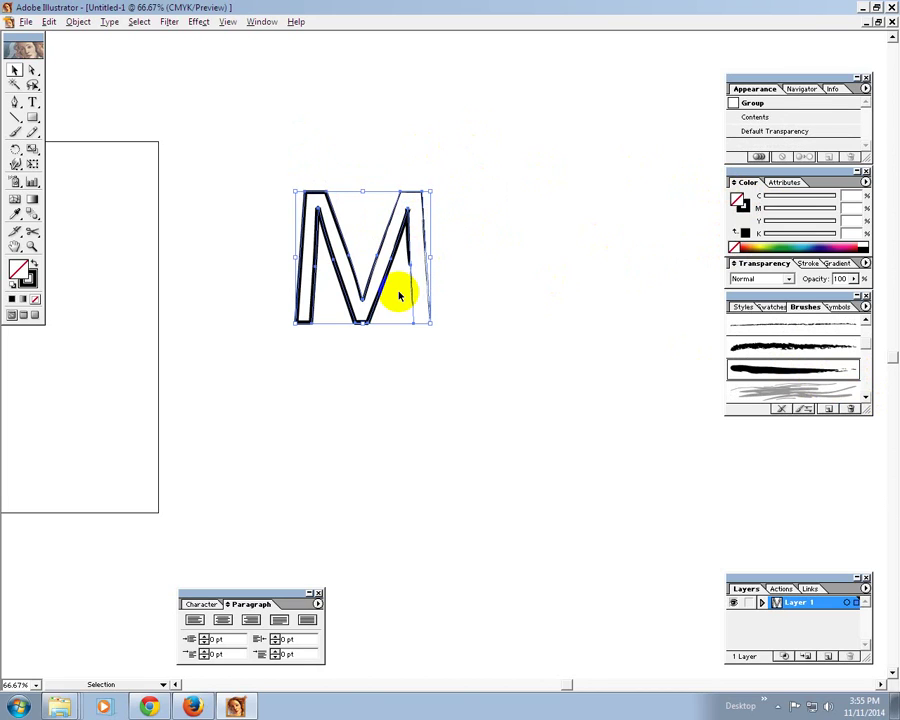
{"action": "key", "text": "Delete"}
Type a trial letter m, move it down-left, then delete it.
{"action": "left_click", "coordinate": [32, 101]}
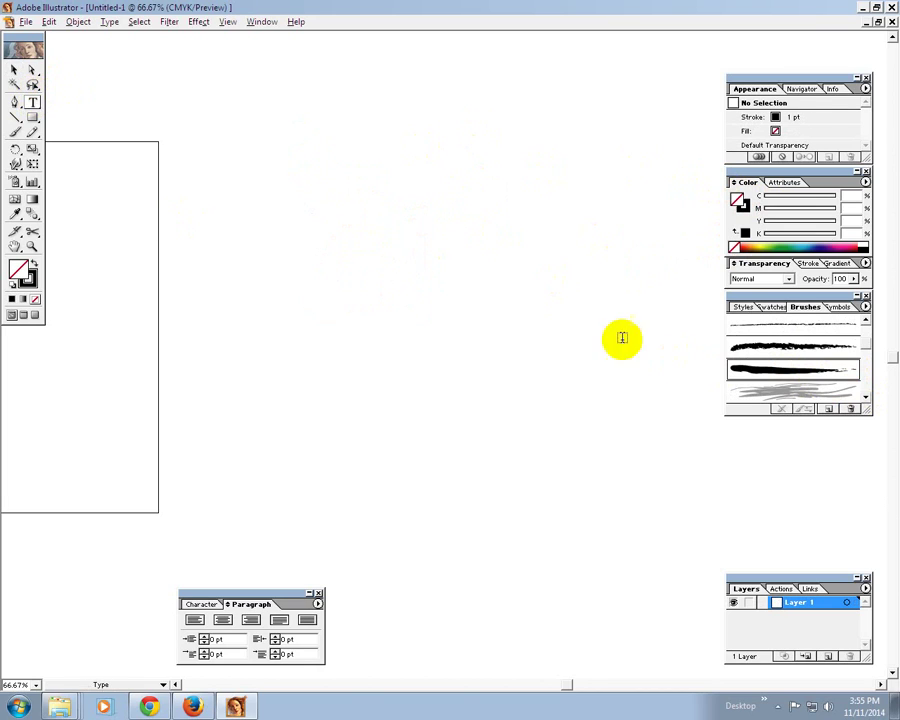
{"action": "left_click", "coordinate": [349, 251]}
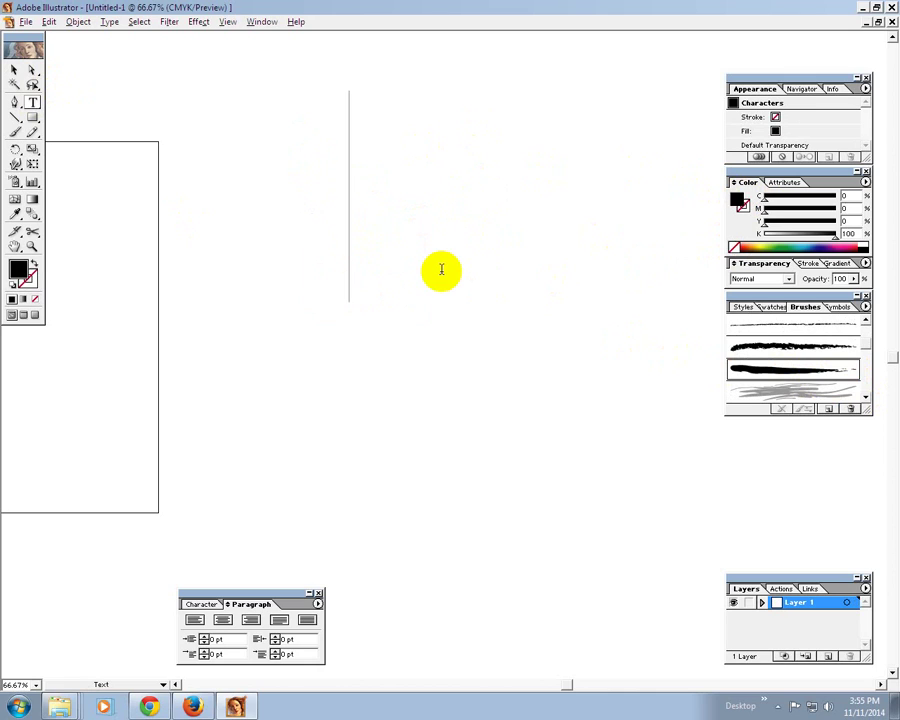
{"action": "type", "text": "m"}
{"action": "left_click", "coordinate": [14, 70]}
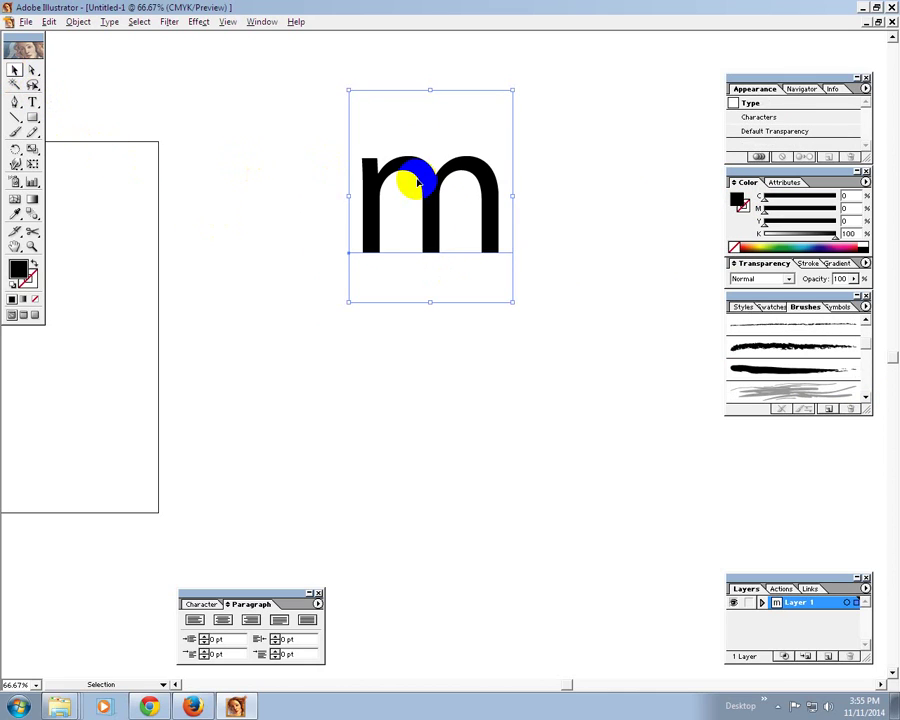
{"action": "left_click_drag", "start_coordinate": [418, 181], "coordinate": [395, 240]}
{"action": "key", "text": "Delete"}
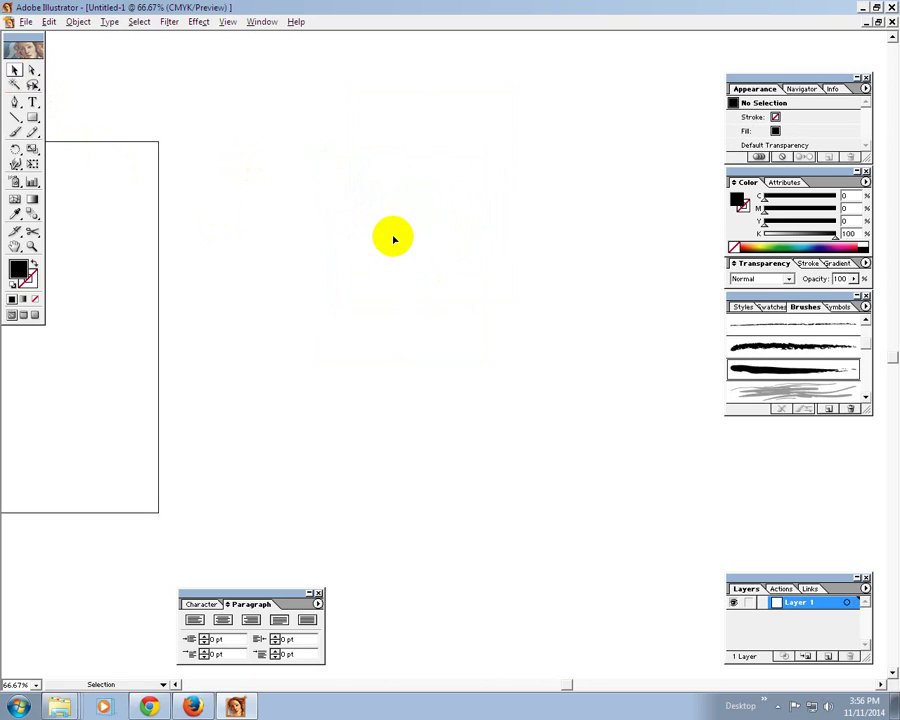
Set the Character text size to 10 pt, type an h, then delete it.
{"action": "left_click", "coordinate": [32, 101]}
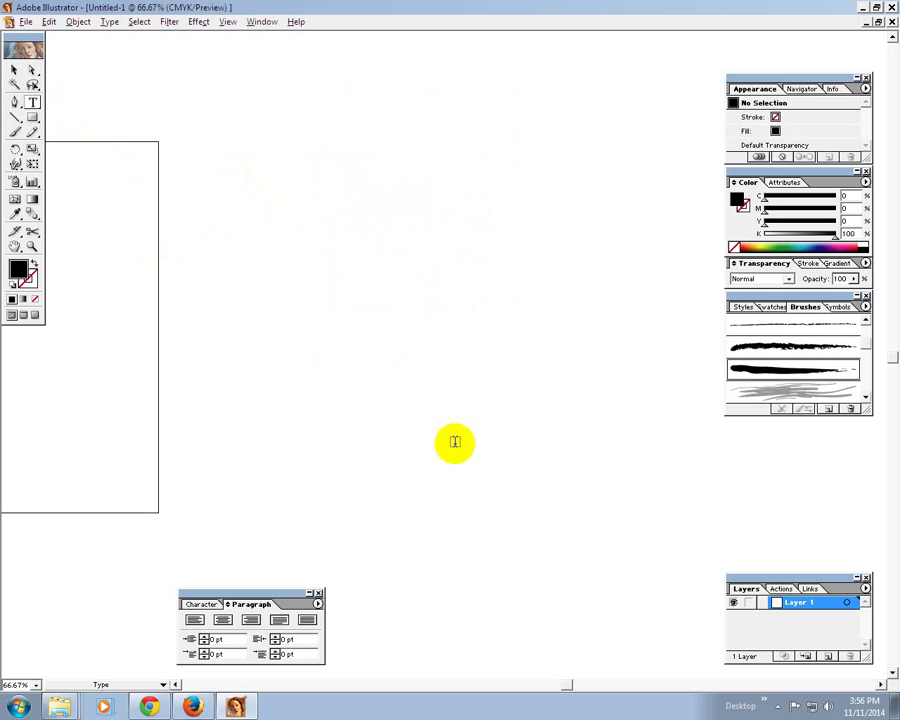
{"action": "left_click", "coordinate": [205, 605]}
{"action": "left_click", "coordinate": [240, 639]}
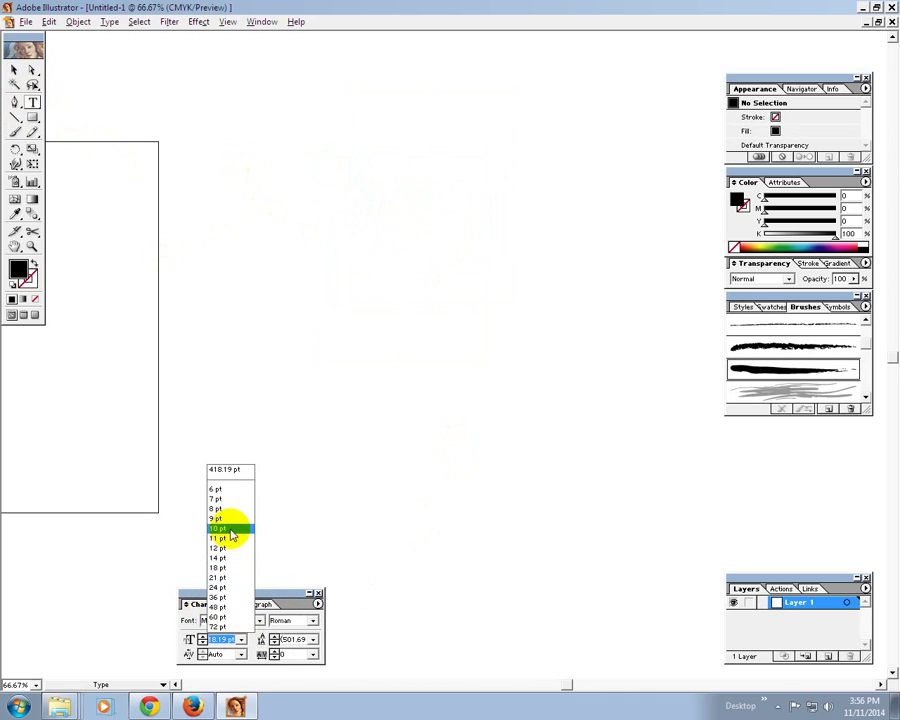
{"action": "left_click", "coordinate": [231, 529]}
{"action": "left_click", "coordinate": [311, 220]}
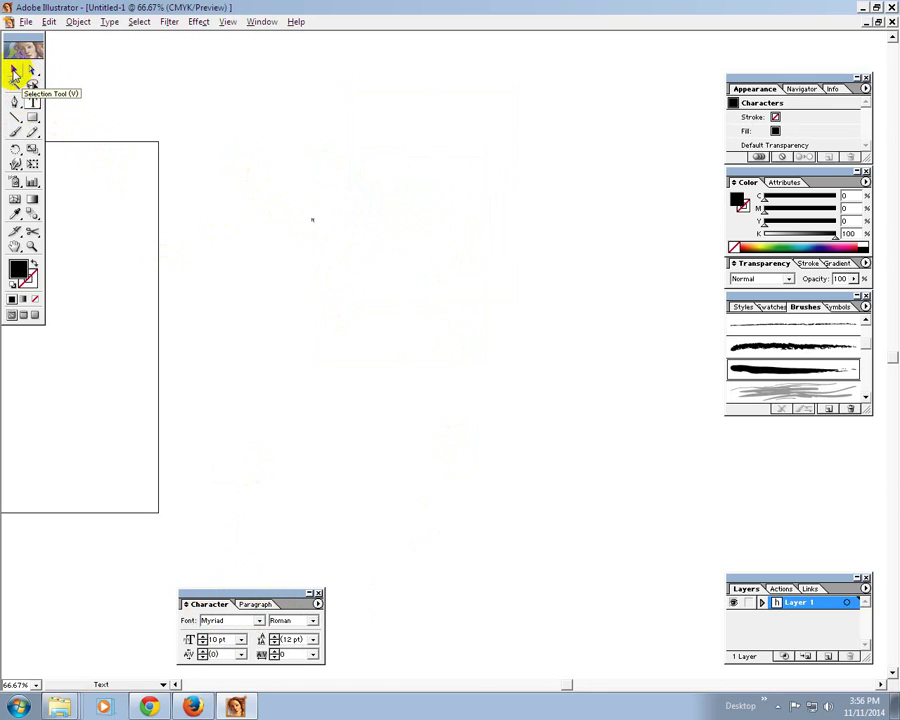
{"action": "left_click", "coordinate": [15, 73]}
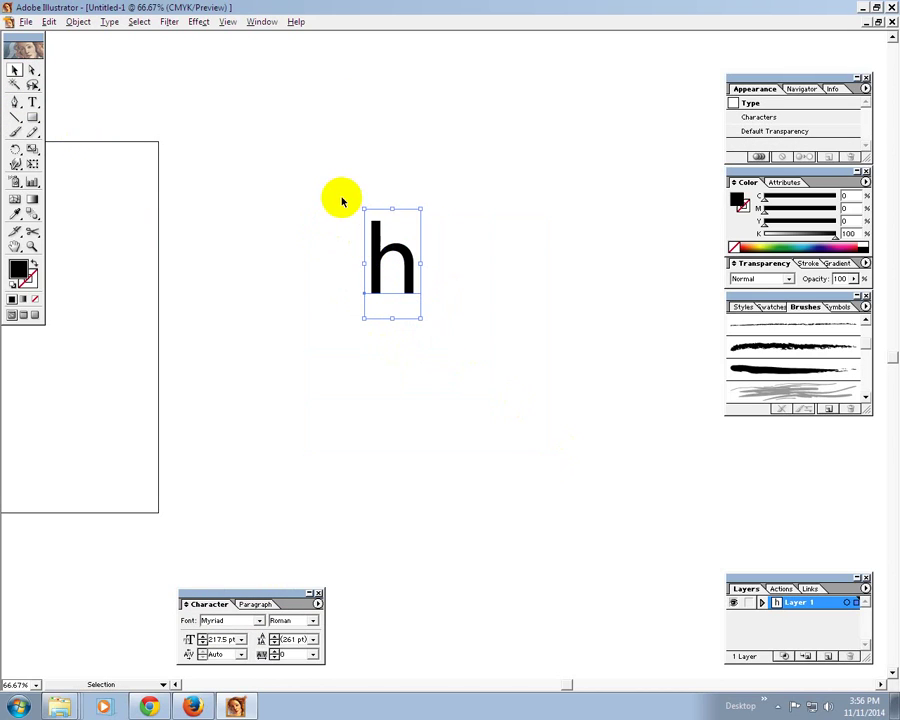
{"action": "key", "text": "Delete"}
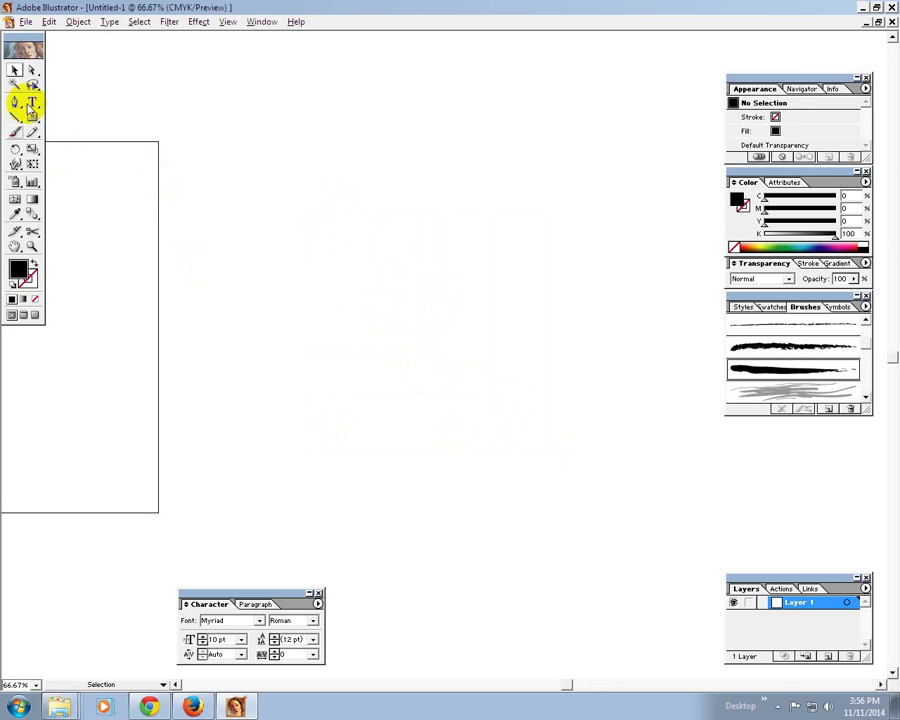
Scale up the BKIICT text, move it above centre, then delete it.
{"action": "left_click", "coordinate": [32, 101]}
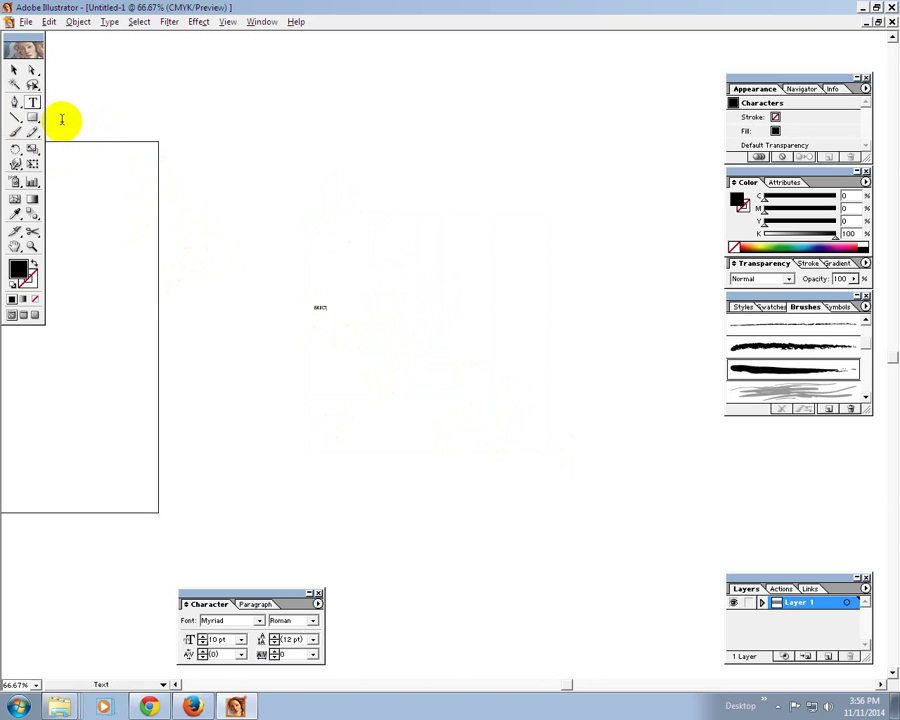
{"action": "left_click", "coordinate": [25, 70]}
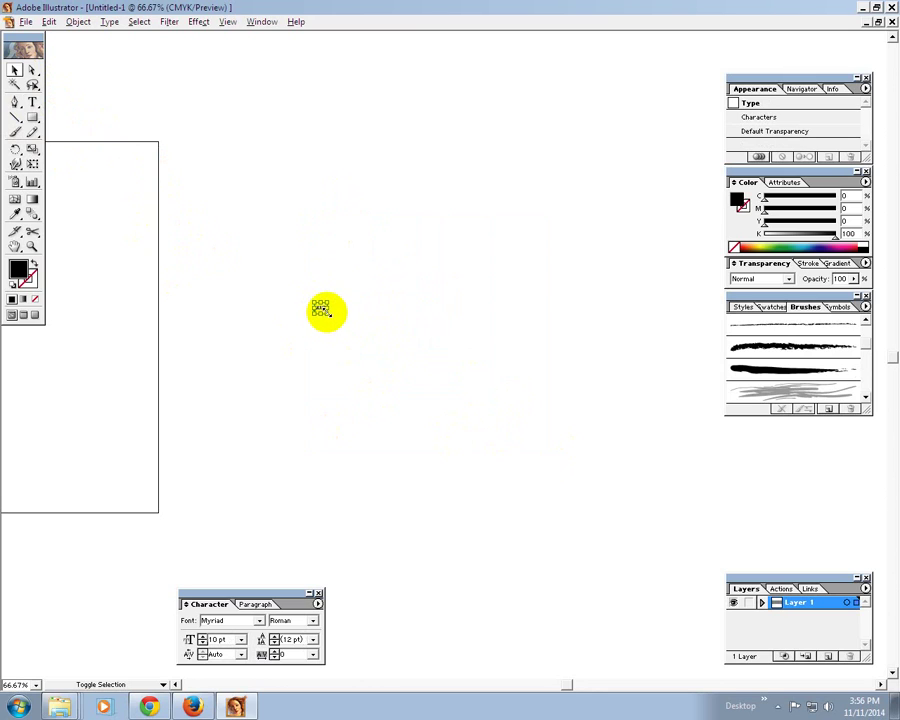
{"action": "left_click_drag", "start_coordinate": [320, 310], "coordinate": [506, 446]}
{"action": "left_click_drag", "start_coordinate": [341, 372], "coordinate": [322, 228]}
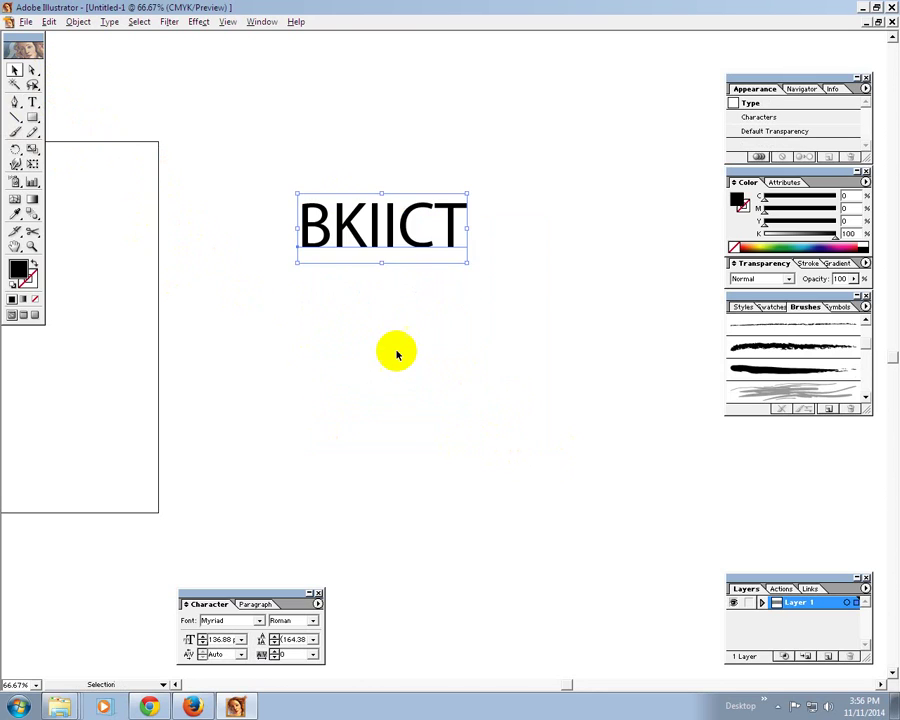
{"action": "left_click", "coordinate": [396, 353]}
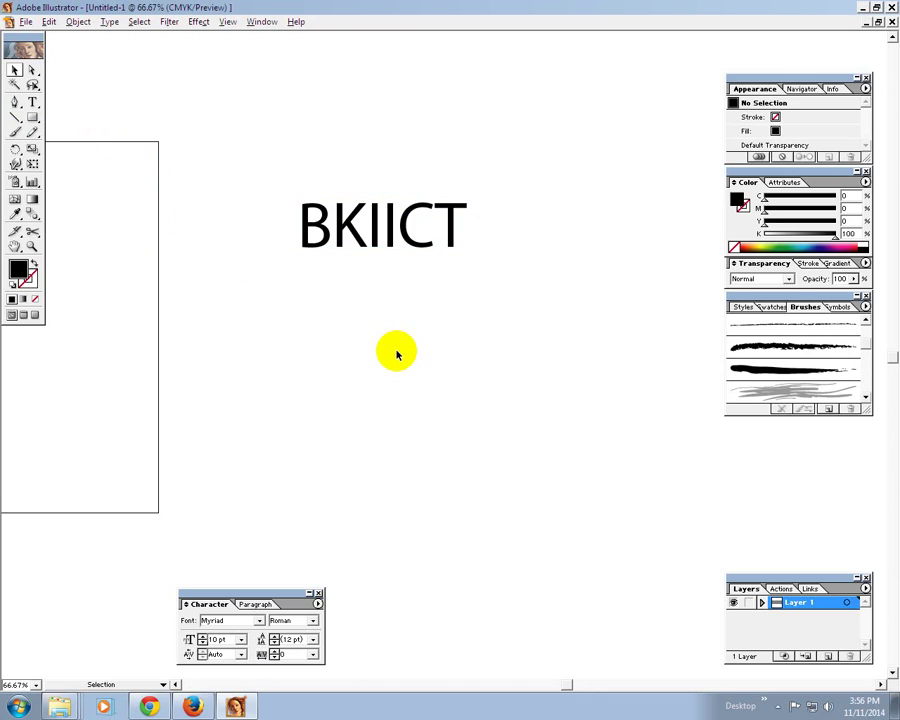
{"action": "left_click", "coordinate": [400, 262]}
{"action": "key", "text": "Delete"}
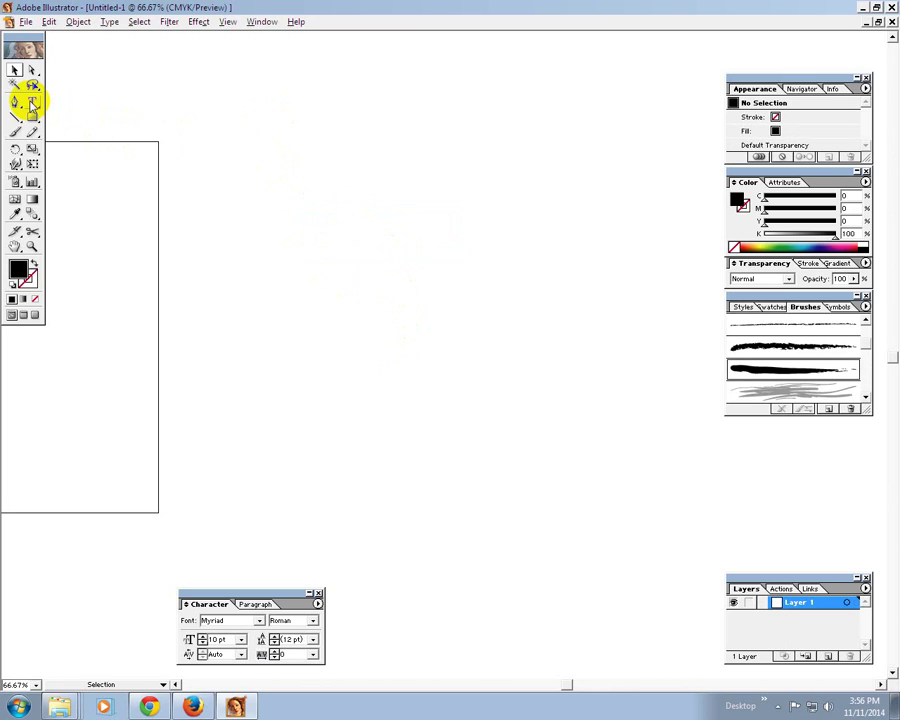
Set the text size to 48 pt, type a line of capitals, then delete it.
{"action": "left_click", "coordinate": [32, 102]}
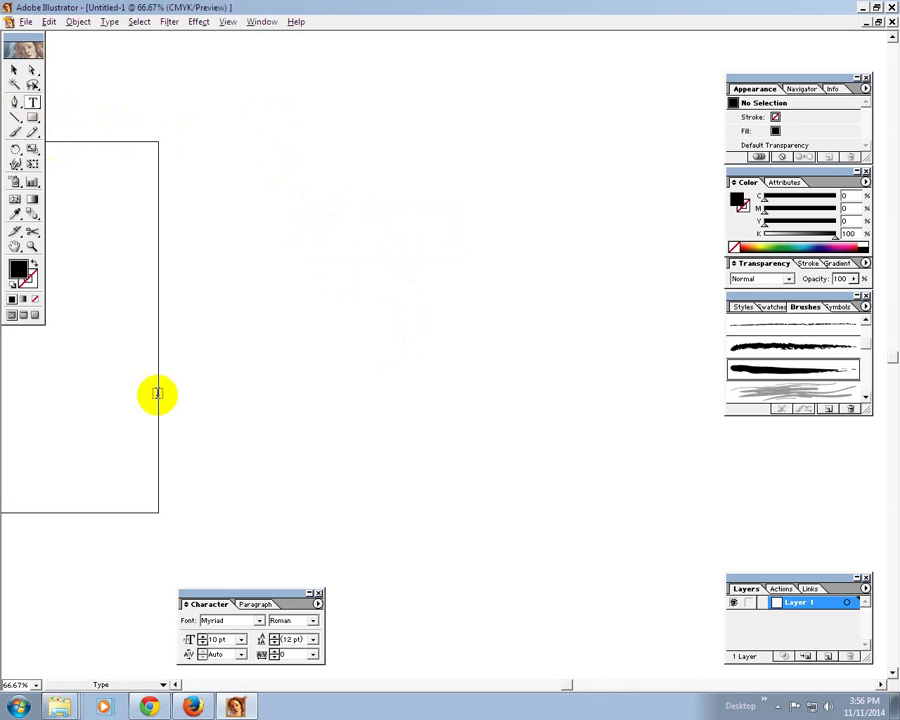
{"action": "left_click", "coordinate": [240, 639]}
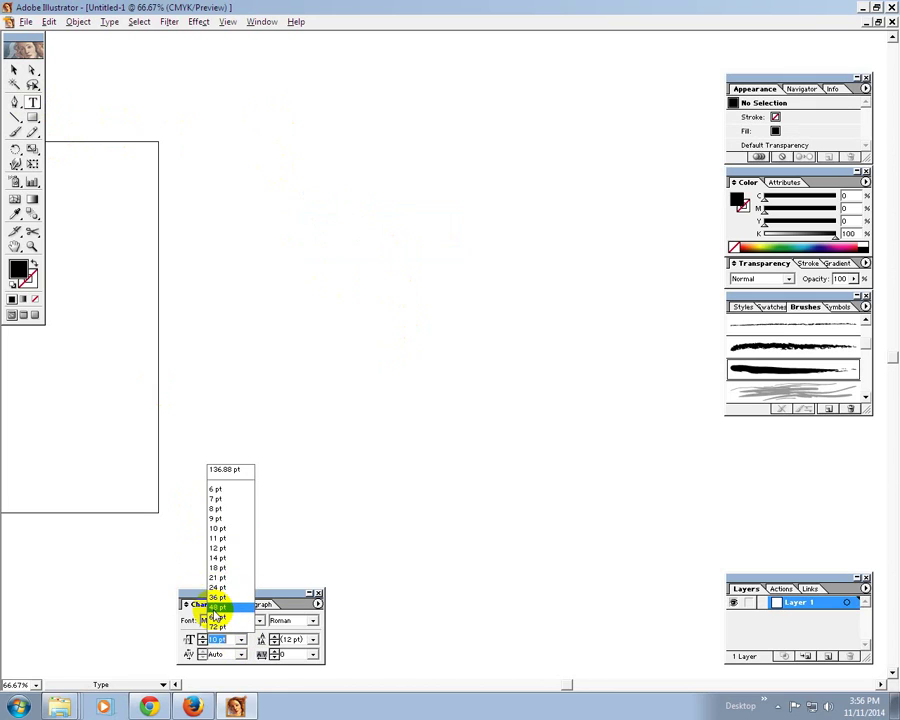
{"action": "left_click", "coordinate": [216, 607]}
{"action": "left_click", "coordinate": [244, 250]}
{"action": "type", "text": "FGGFDASGDFSG"}
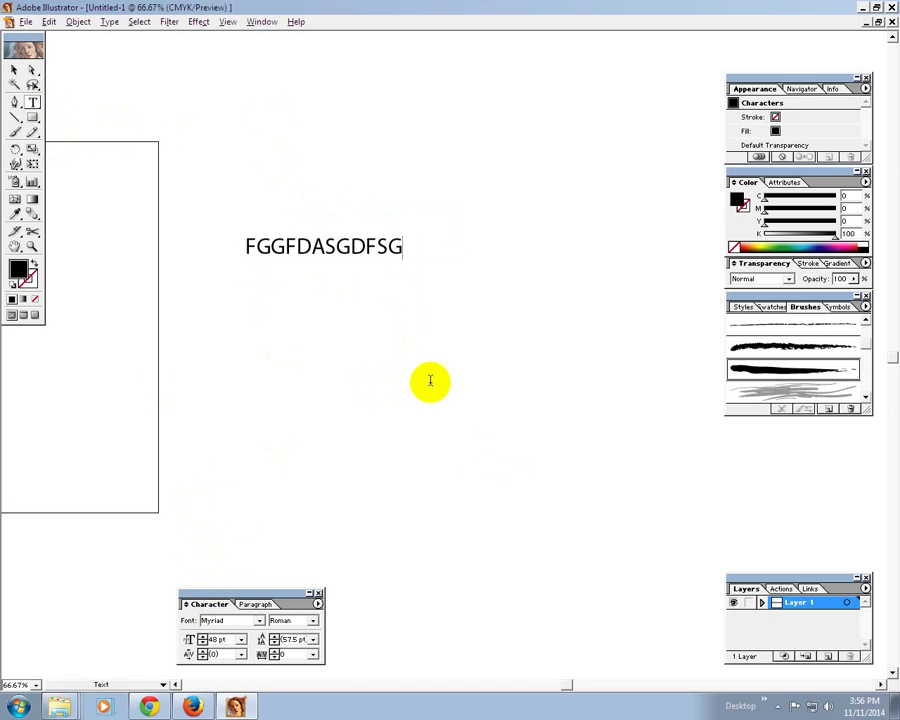
{"action": "left_click", "coordinate": [14, 70]}
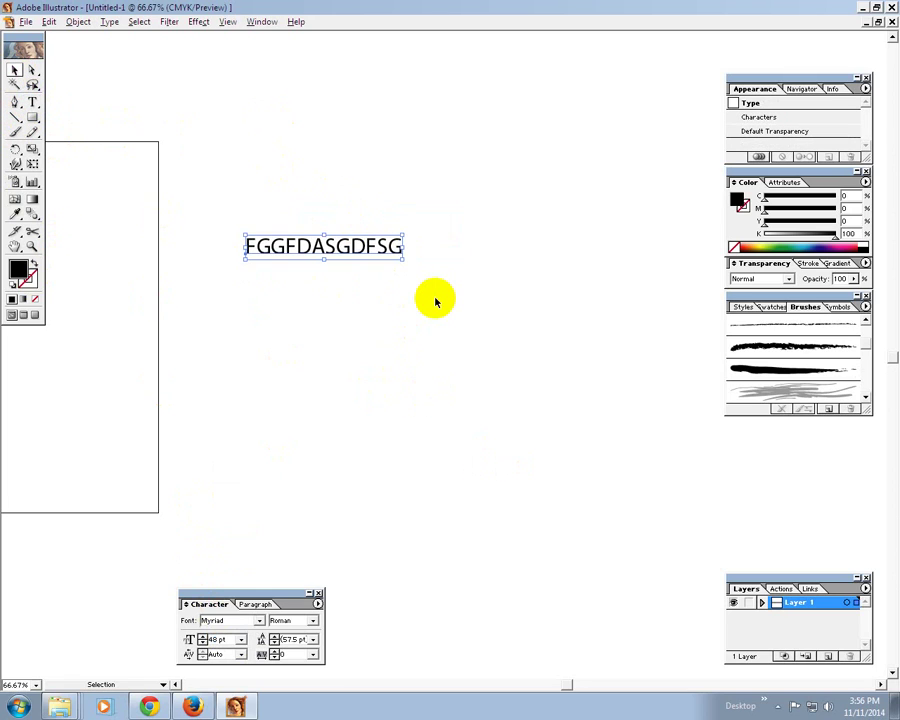
{"action": "key", "text": "Delete"}
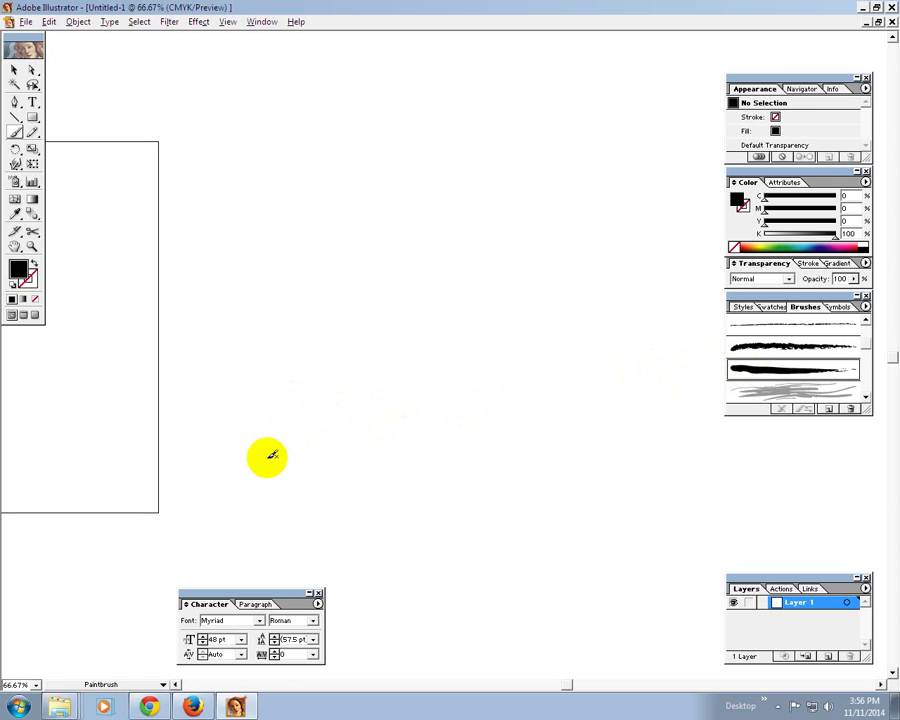
Paint a tapered trunk stroke, remove its black fill, and shift it slightly right.
{"action": "left_click_drag", "start_coordinate": [269, 456], "coordinate": [337, 208]}
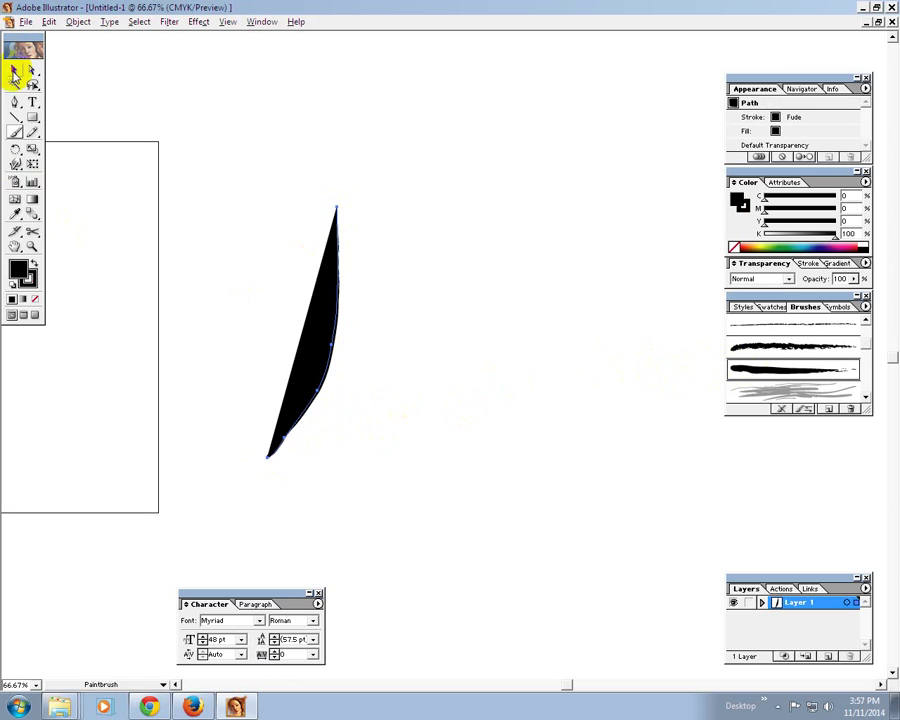
{"action": "left_click", "coordinate": [14, 75]}
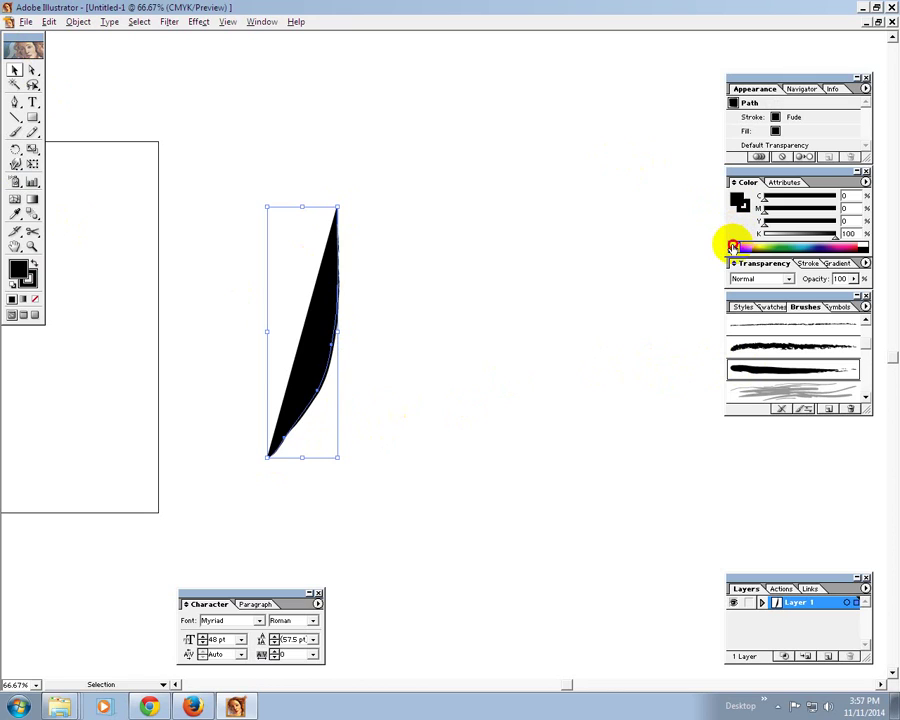
{"action": "left_click", "coordinate": [733, 246]}
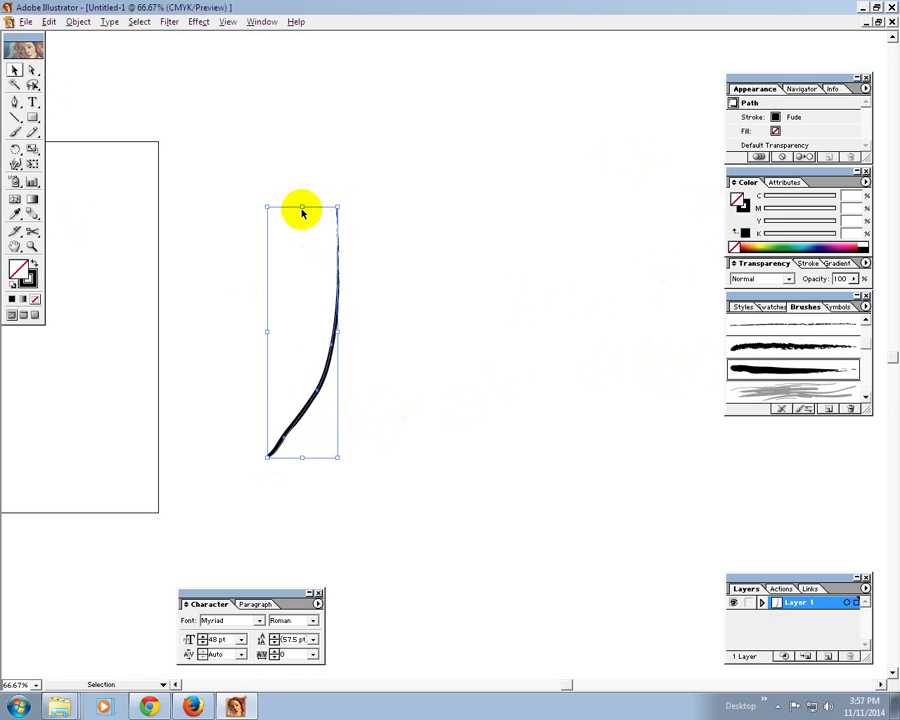
{"action": "left_click", "coordinate": [480, 246]}
{"action": "left_click_drag", "start_coordinate": [333, 348], "coordinate": [399, 339]}
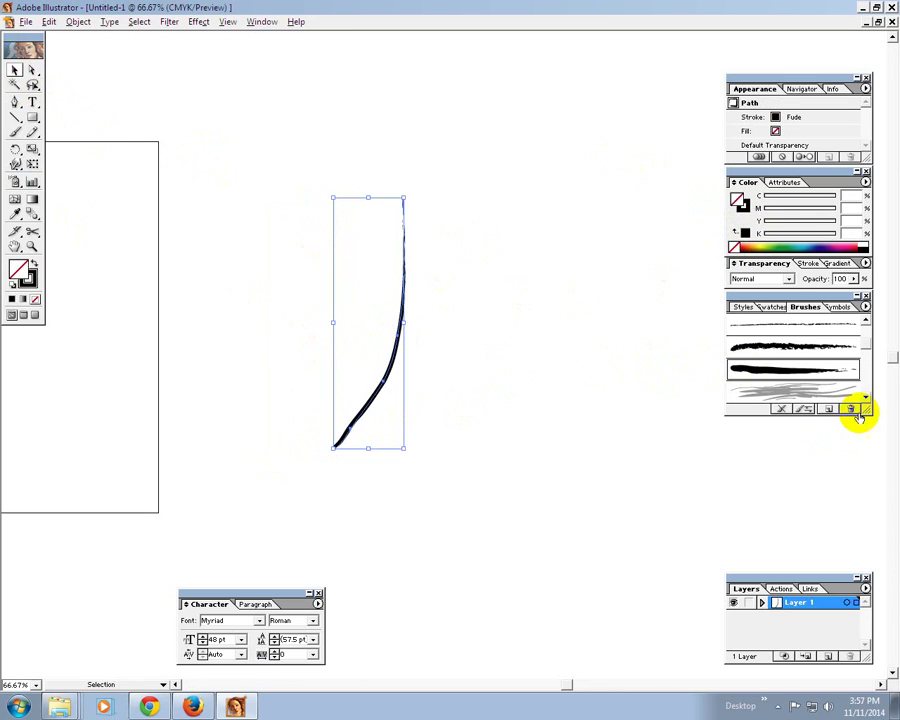
{"action": "left_click_drag", "start_coordinate": [865, 348], "coordinate": [865, 362]}
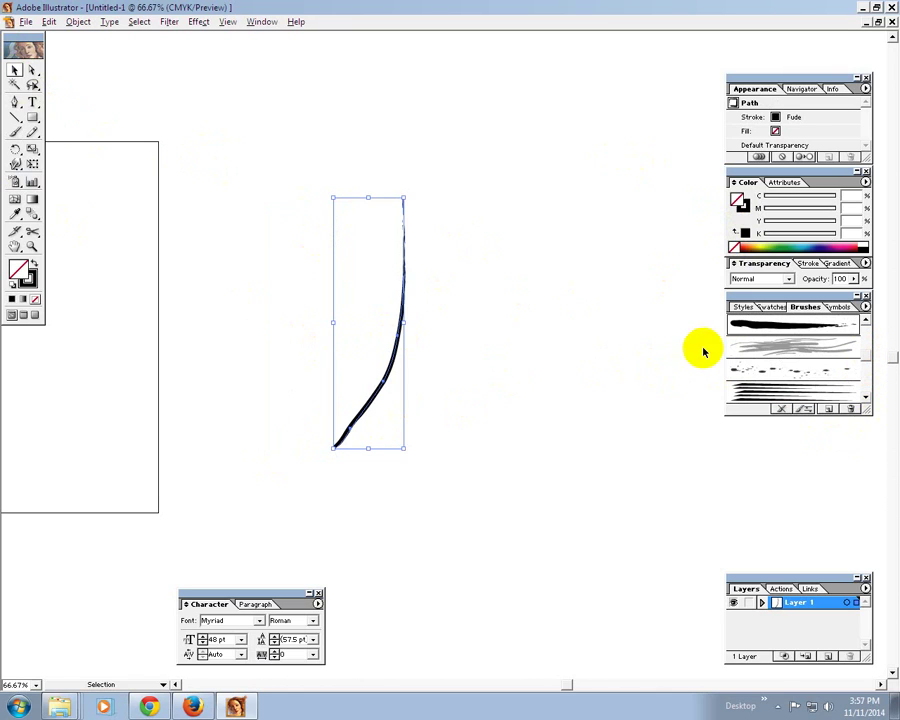
{"action": "left_click", "coordinate": [340, 167]}
{"action": "left_click", "coordinate": [408, 268]}
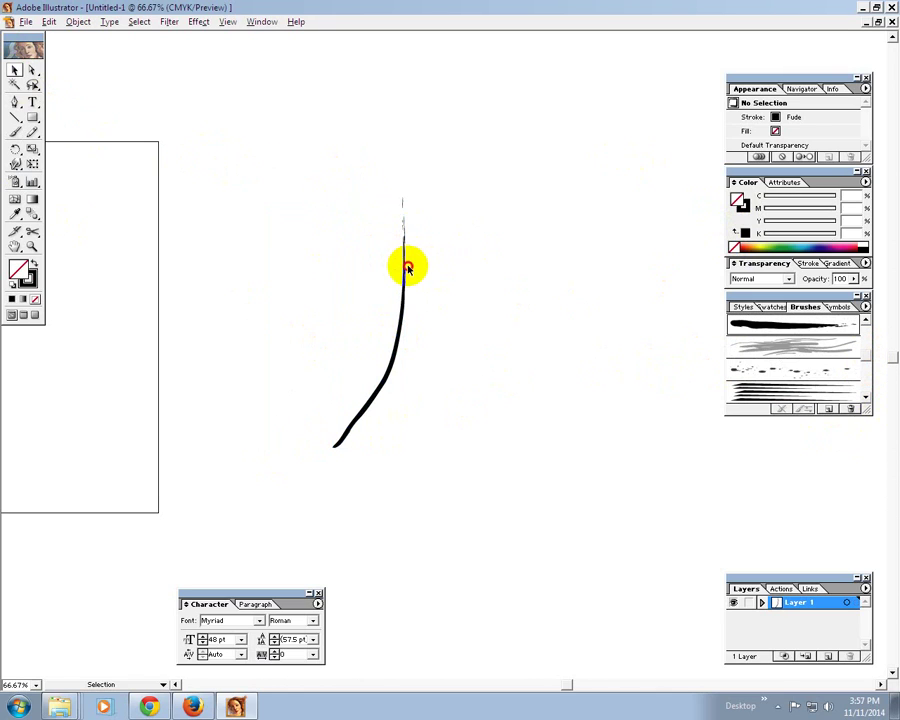
Brush two palm leaves from the trunk top, one curving right, one hanging left.
{"action": "left_click", "coordinate": [18, 131]}
{"action": "left_click_drag", "start_coordinate": [396, 195], "coordinate": [445, 250]}
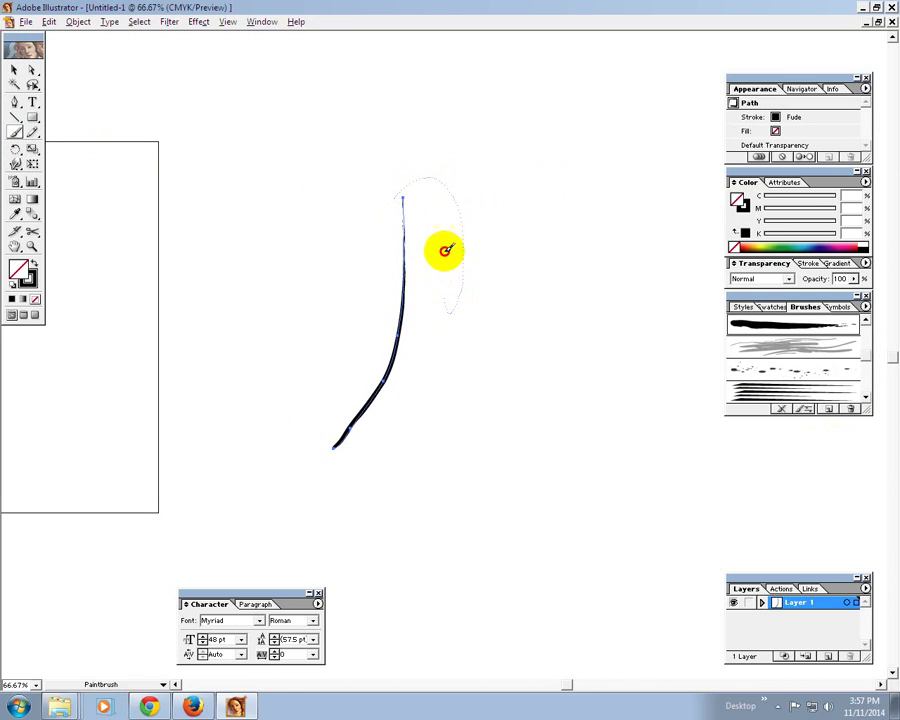
{"action": "left_click_drag", "start_coordinate": [445, 250], "coordinate": [392, 194]}
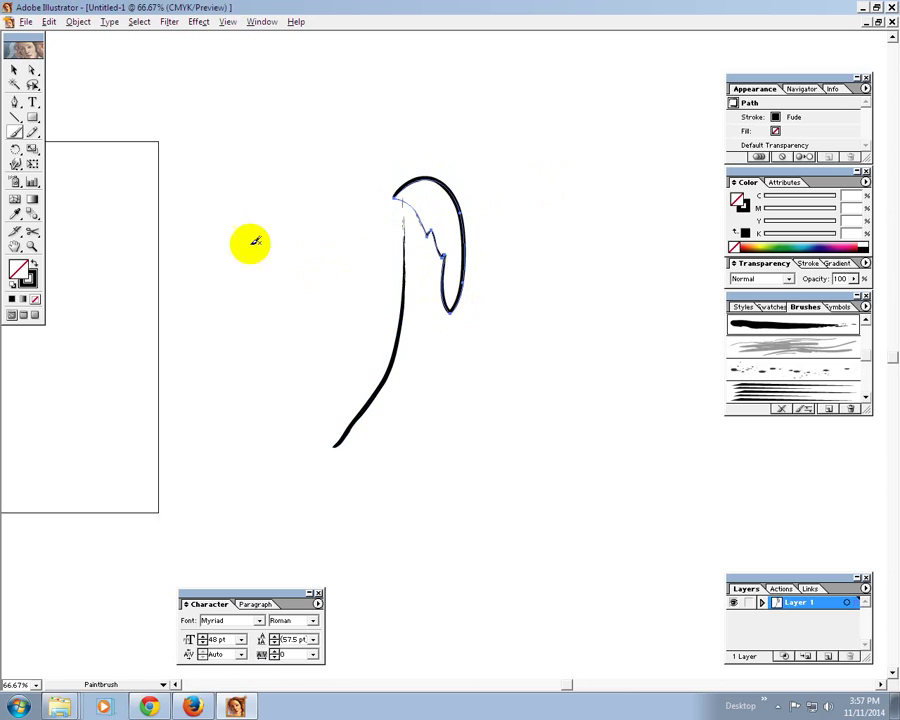
{"action": "left_click", "coordinate": [14, 70]}
{"action": "left_click", "coordinate": [369, 215]}
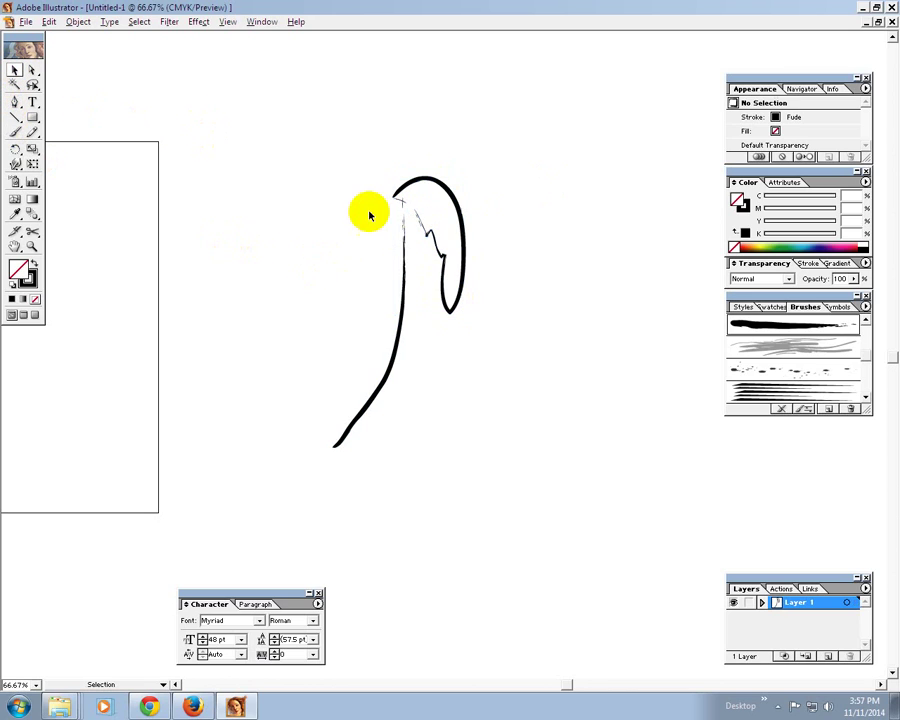
{"action": "left_click", "coordinate": [14, 133]}
{"action": "mouse_move", "coordinate": [395, 191]}
{"action": "left_mouse_down"}
{"action": "mouse_move", "coordinate": [404, 204]}
{"action": "mouse_move", "coordinate": [315, 287]}
{"action": "mouse_move", "coordinate": [356, 269]}
{"action": "mouse_move", "coordinate": [378, 215]}
{"action": "mouse_move", "coordinate": [408, 197]}
{"action": "left_mouse_up"}
{"action": "left_click", "coordinate": [14, 70]}
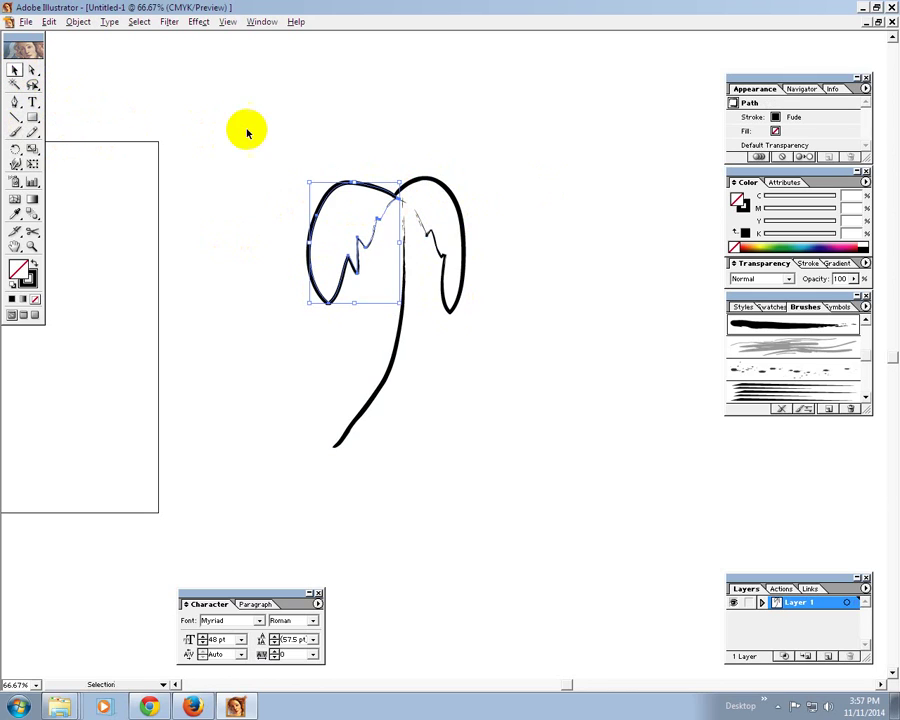
{"action": "left_click", "coordinate": [114, 197]}
Add two more leaves, one arching up right and one sweeping down left.
{"action": "left_click", "coordinate": [15, 133]}
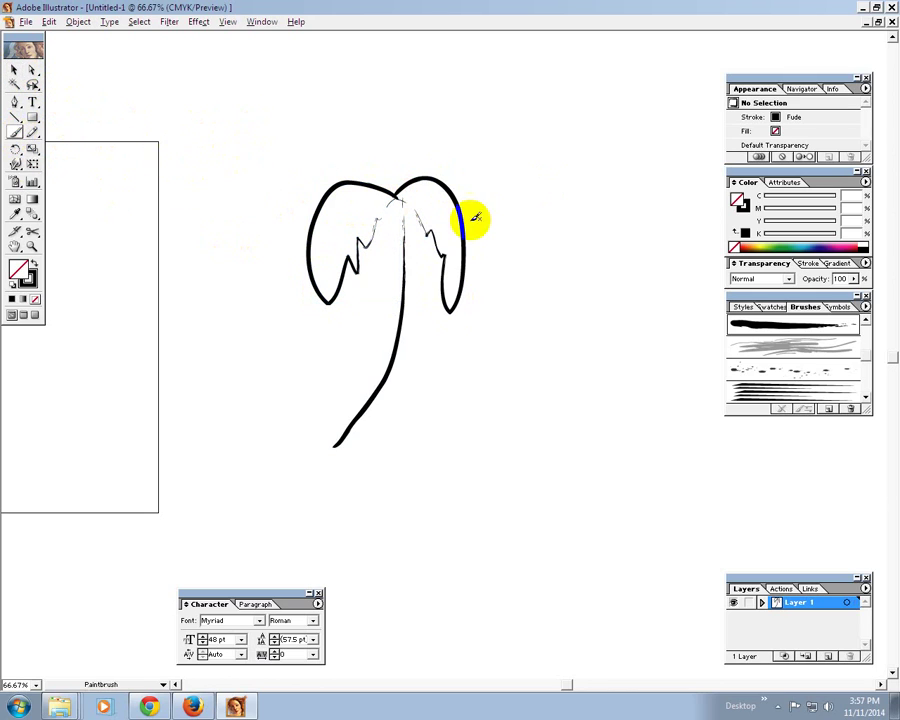
{"action": "mouse_move", "coordinate": [402, 195]}
{"action": "left_mouse_down"}
{"action": "mouse_move", "coordinate": [505, 227]}
{"action": "mouse_move", "coordinate": [388, 180]}
{"action": "left_mouse_up"}
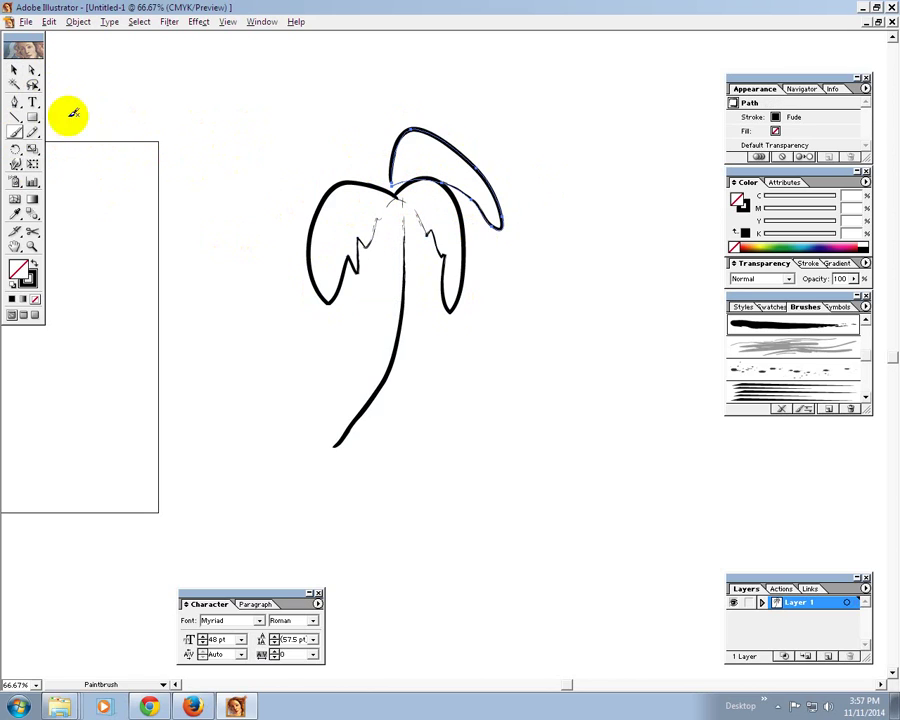
{"action": "left_click", "coordinate": [15, 86]}
{"action": "left_click", "coordinate": [15, 133]}
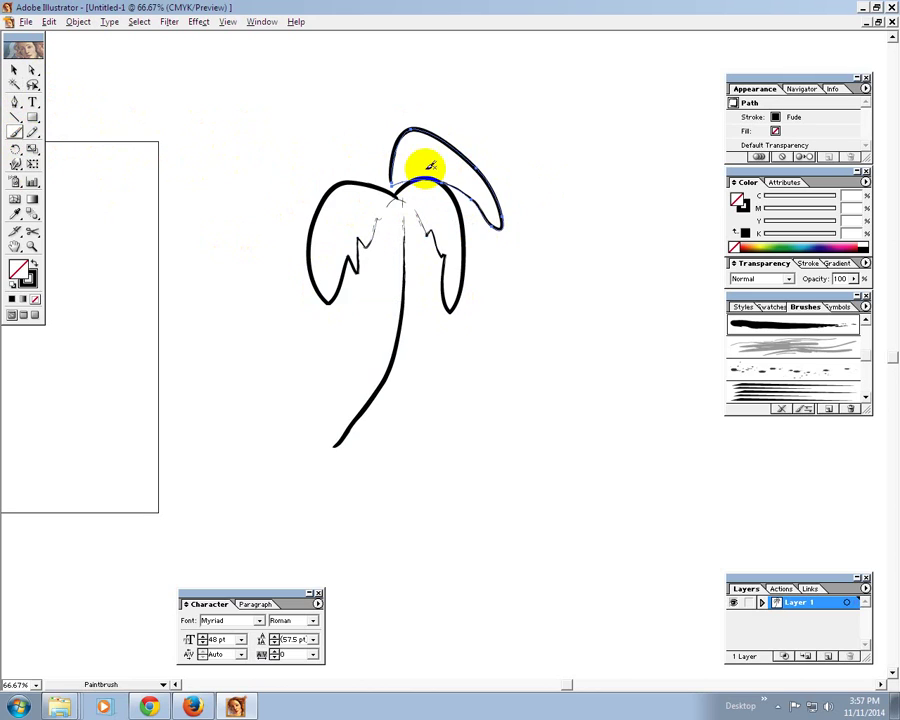
{"action": "mouse_move", "coordinate": [385, 174]}
{"action": "left_mouse_down"}
{"action": "mouse_move", "coordinate": [267, 262]}
{"action": "mouse_move", "coordinate": [401, 181]}
{"action": "left_mouse_up"}
{"action": "left_click", "coordinate": [15, 70]}
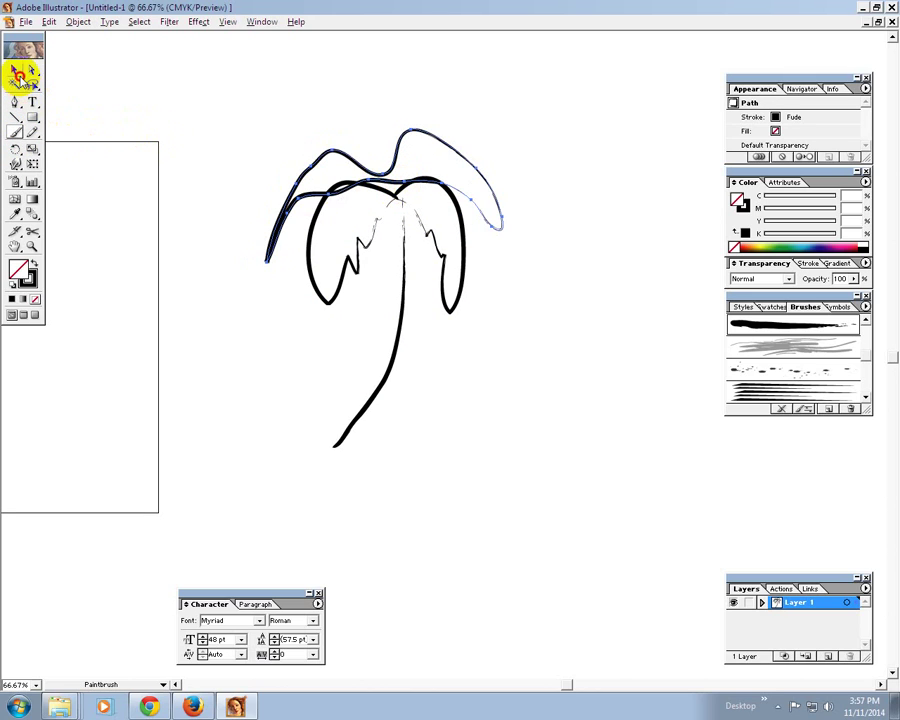
Fill the palm leaves, including the right-hand leaf, with green.
{"action": "left_click", "coordinate": [370, 210]}
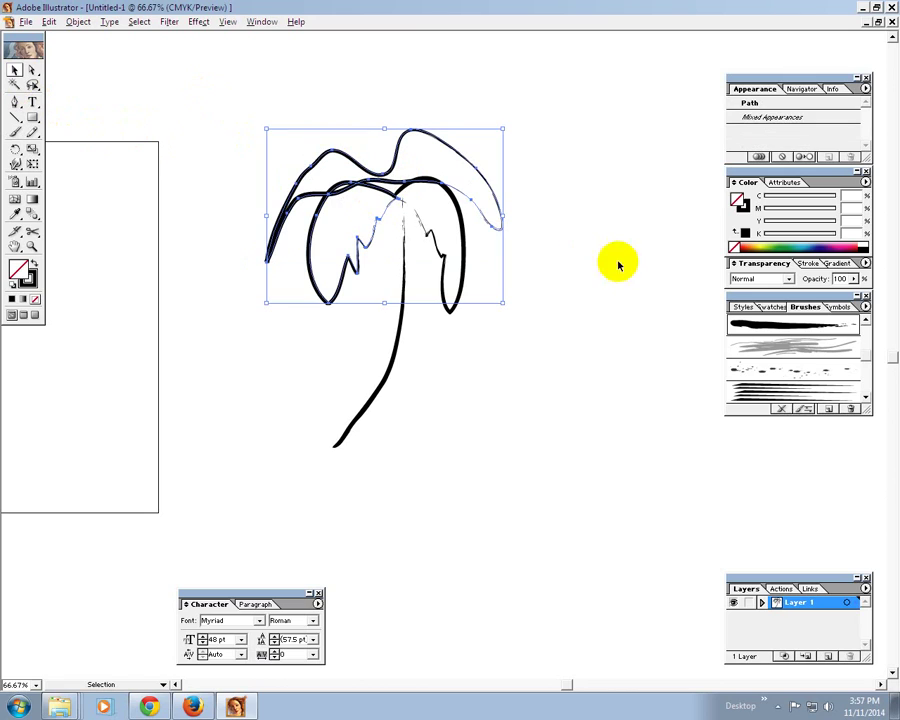
{"action": "left_click", "coordinate": [770, 246]}
{"action": "left_click", "coordinate": [432, 183]}
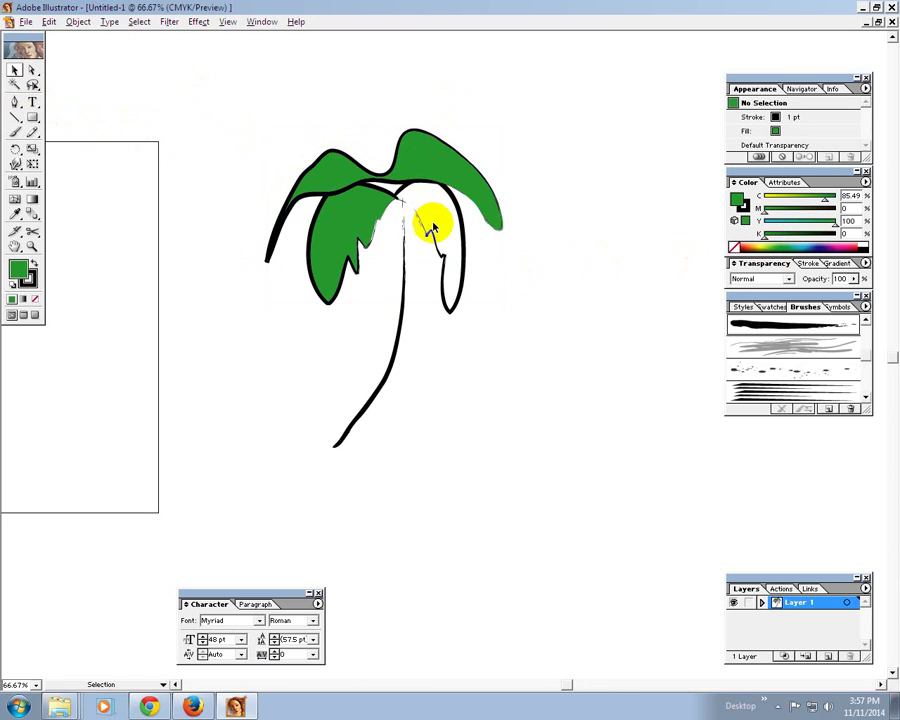
{"action": "left_click", "coordinate": [457, 243]}
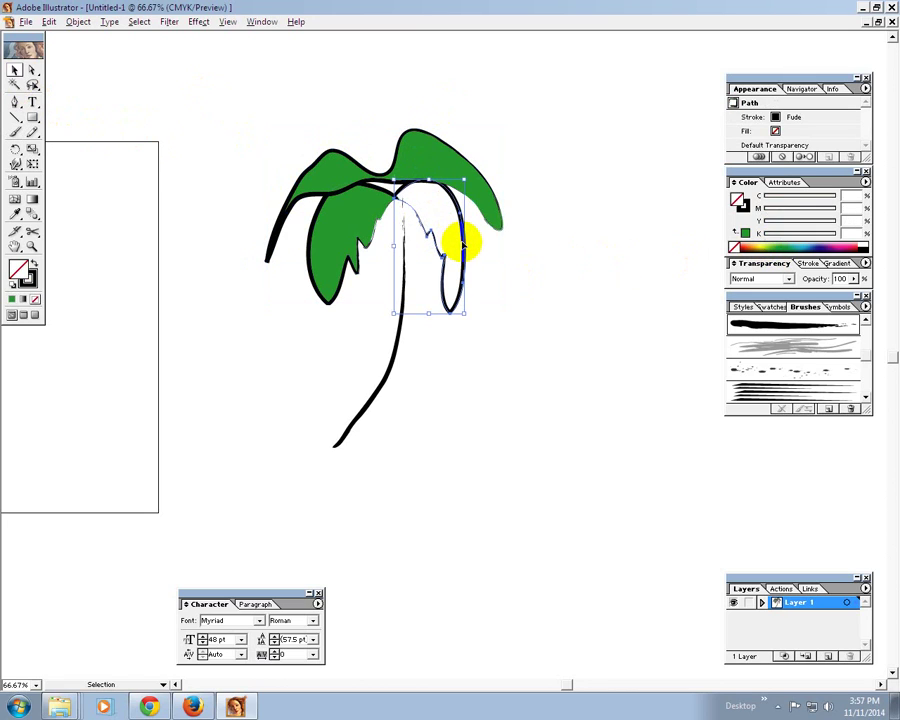
{"action": "left_click", "coordinate": [775, 245]}
{"action": "left_click", "coordinate": [294, 140]}
Marquee-select the whole palm tree and delete it.
{"action": "left_click_drag", "start_coordinate": [205, 90], "coordinate": [350, 210]}
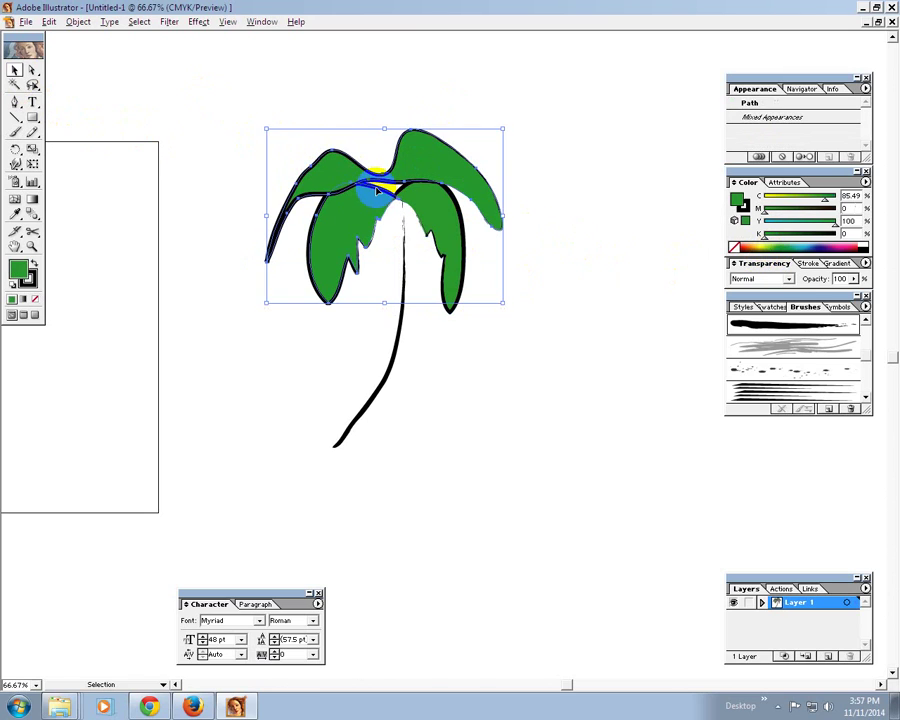
{"action": "left_click", "coordinate": [378, 140]}
{"action": "left_click_drag", "start_coordinate": [345, 120], "coordinate": [475, 362]}
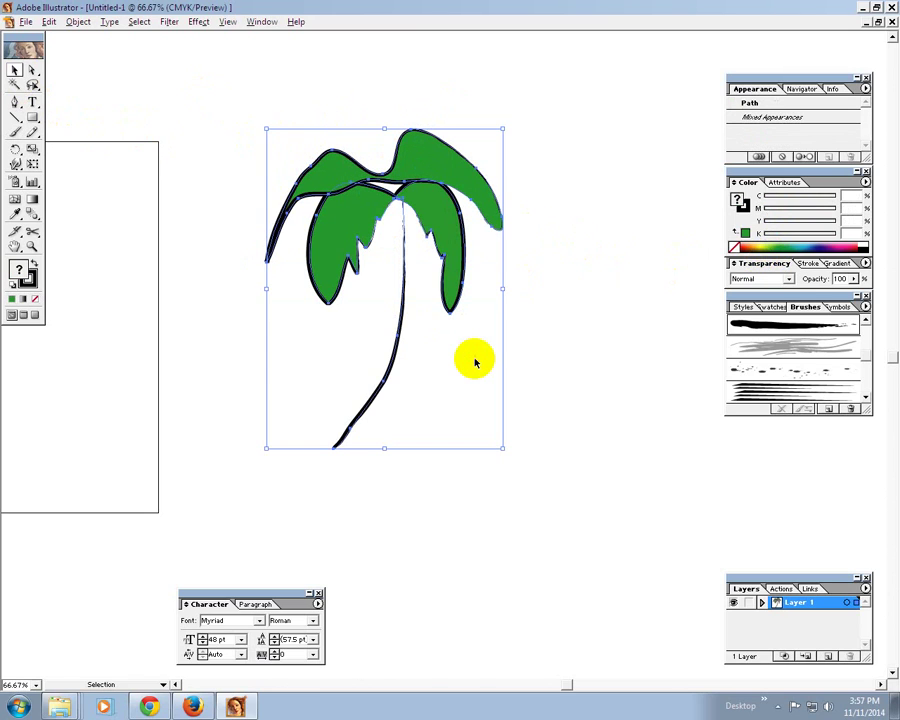
{"action": "key", "text": "Delete"}
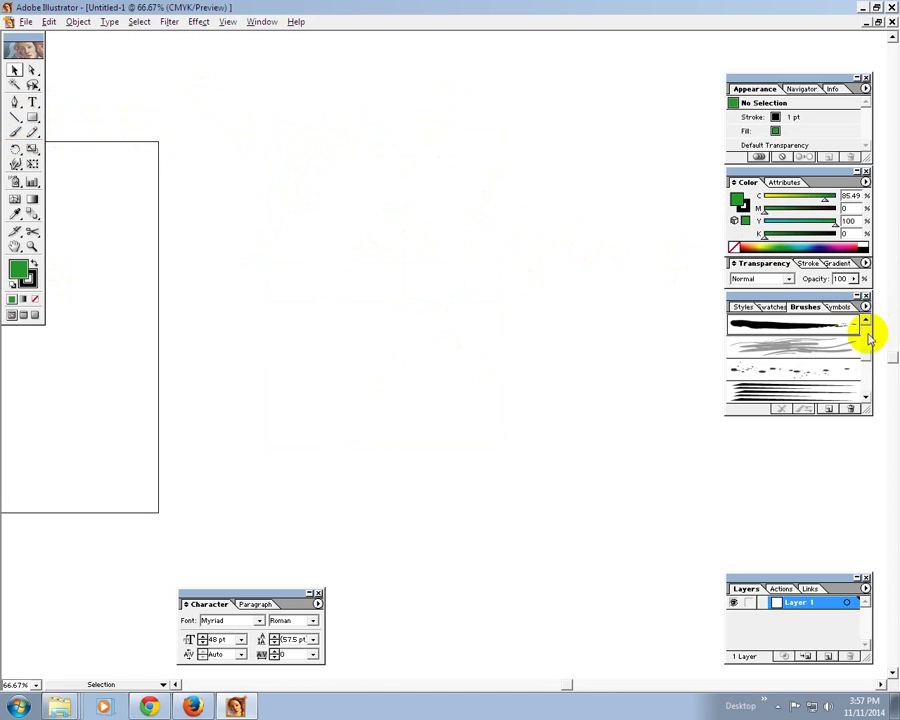
Draw a large rectangle over most of the page, remove its green fill, and apply the Classical border.
{"action": "left_click_drag", "start_coordinate": [864, 356], "coordinate": [868, 386]}
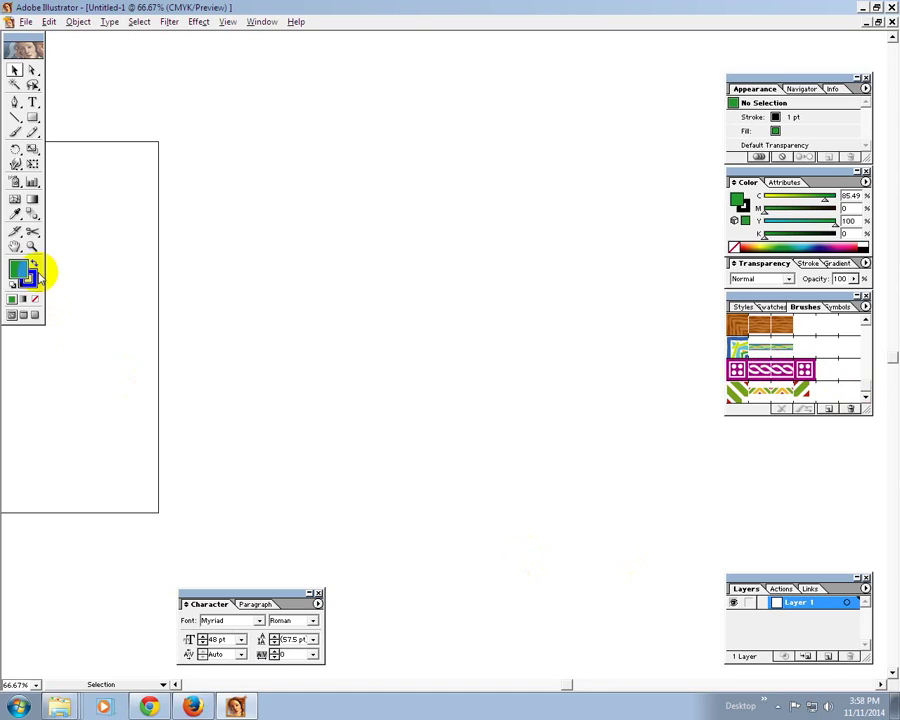
{"action": "left_click", "coordinate": [37, 120]}
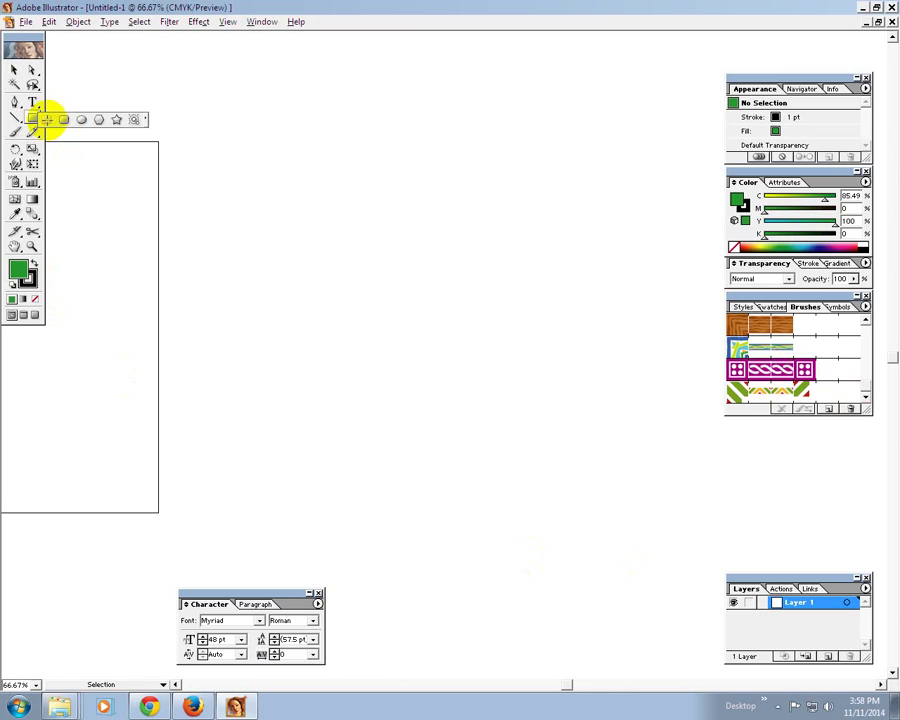
{"action": "left_click_drag", "start_coordinate": [275, 132], "coordinate": [580, 528]}
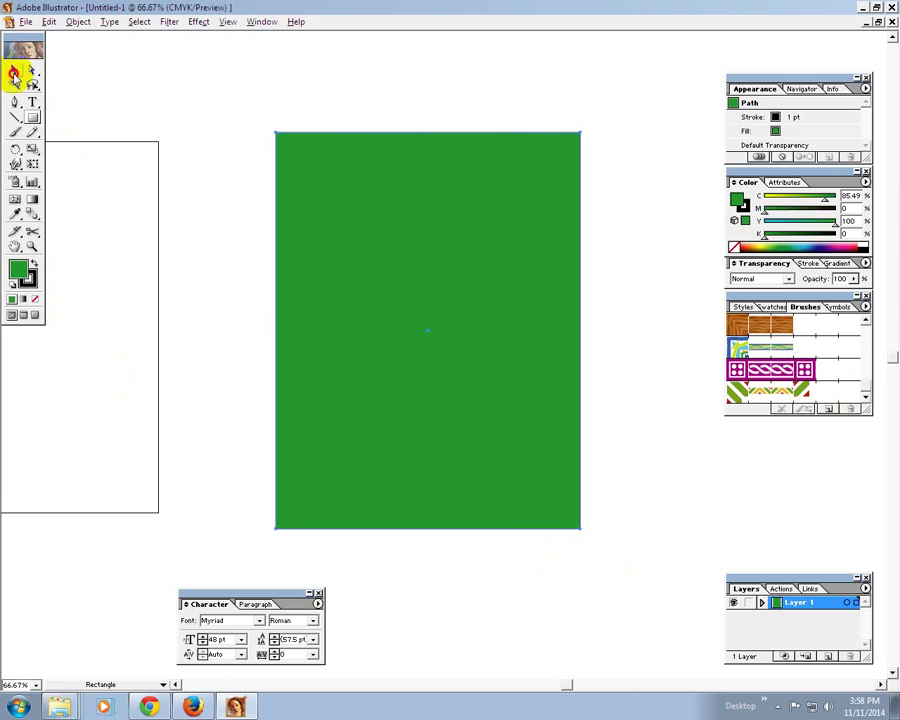
{"action": "left_click", "coordinate": [14, 76]}
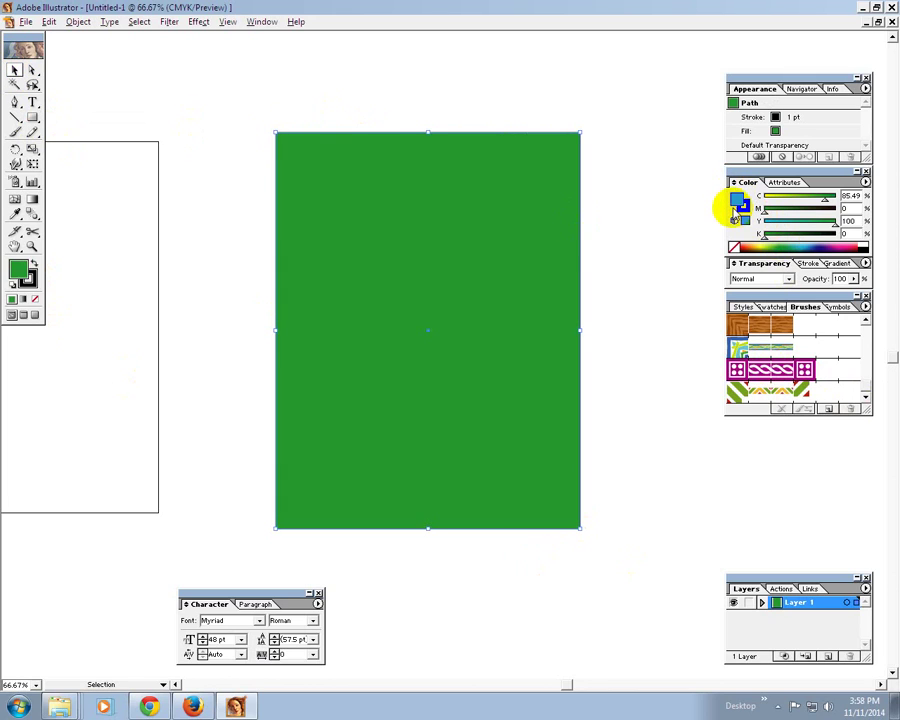
{"action": "left_click", "coordinate": [734, 246]}
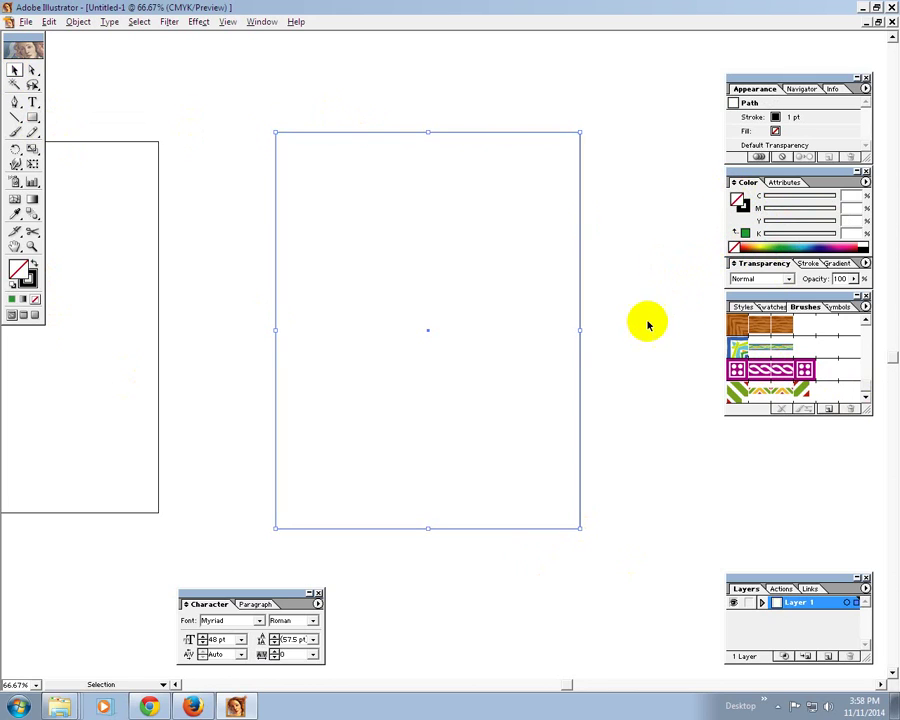
{"action": "left_click", "coordinate": [785, 372]}
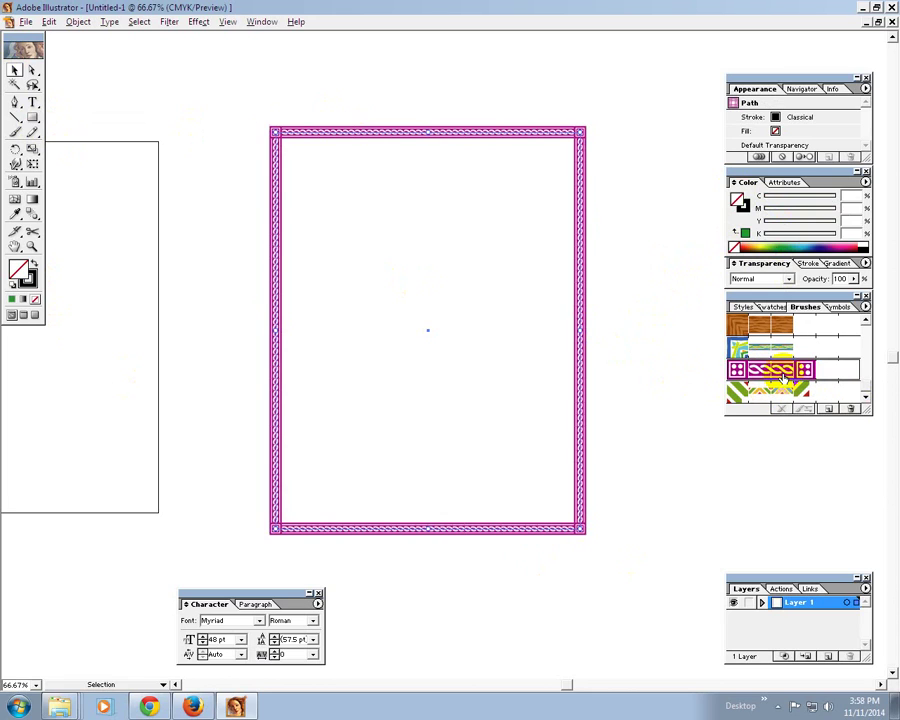
Draw an area-type text box inside the pink Classical border.
{"action": "left_click", "coordinate": [350, 78]}
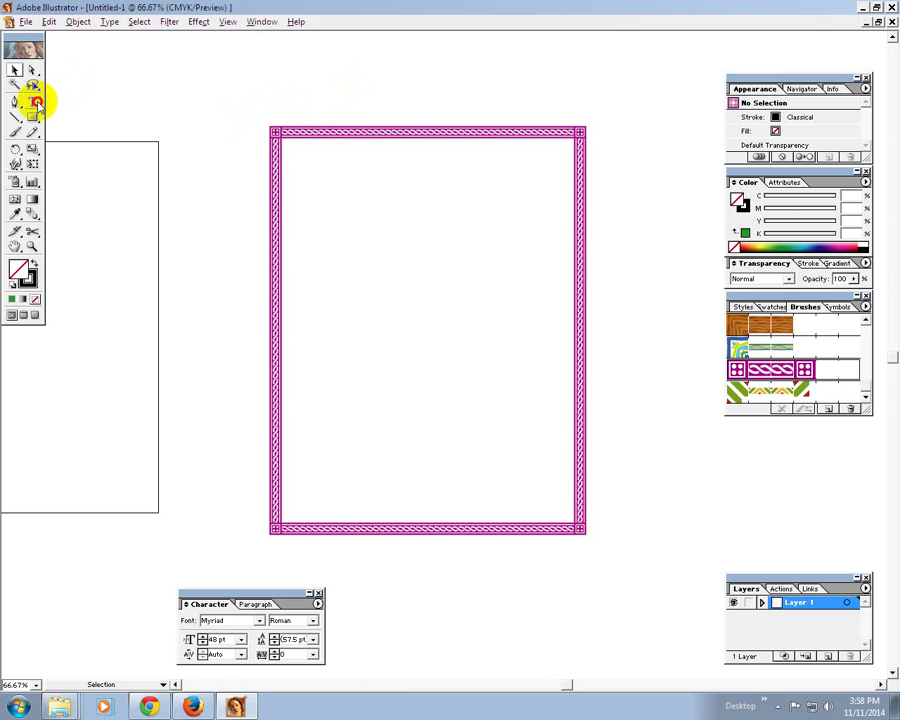
{"action": "mouse_move", "coordinate": [37, 101]}
{"action": "left_mouse_down"}
{"action": "mouse_move", "coordinate": [53, 110]}
{"action": "mouse_move", "coordinate": [40, 106]}
{"action": "left_mouse_up"}
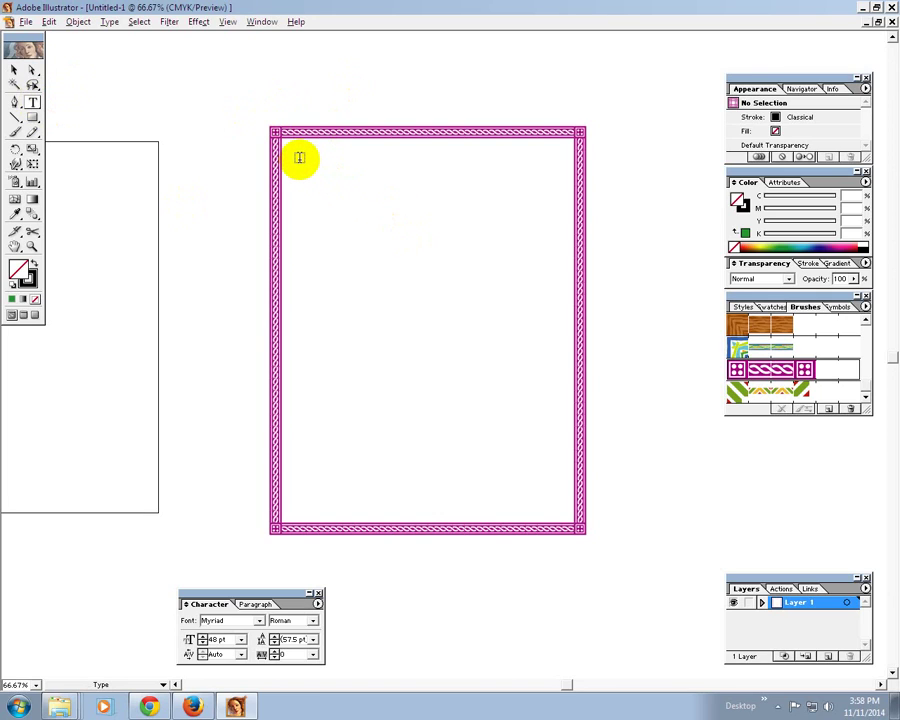
{"action": "left_click_drag", "start_coordinate": [299, 161], "coordinate": [558, 497]}
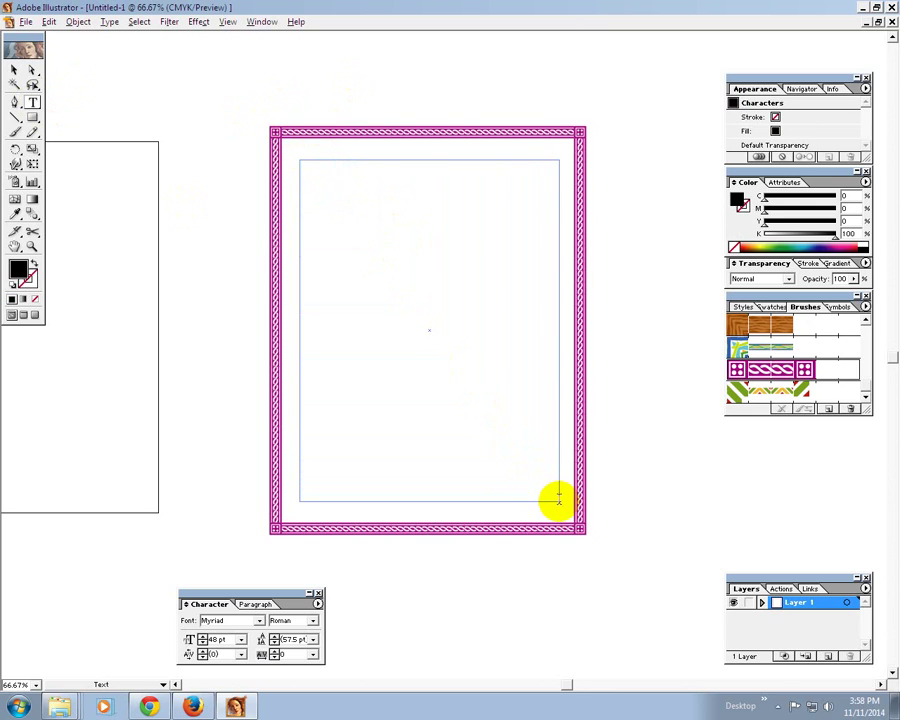
Select the fourth Lorem Ipsum paragraph in Firefox, then return to Illustrator.
{"action": "left_click", "coordinate": [193, 707]}
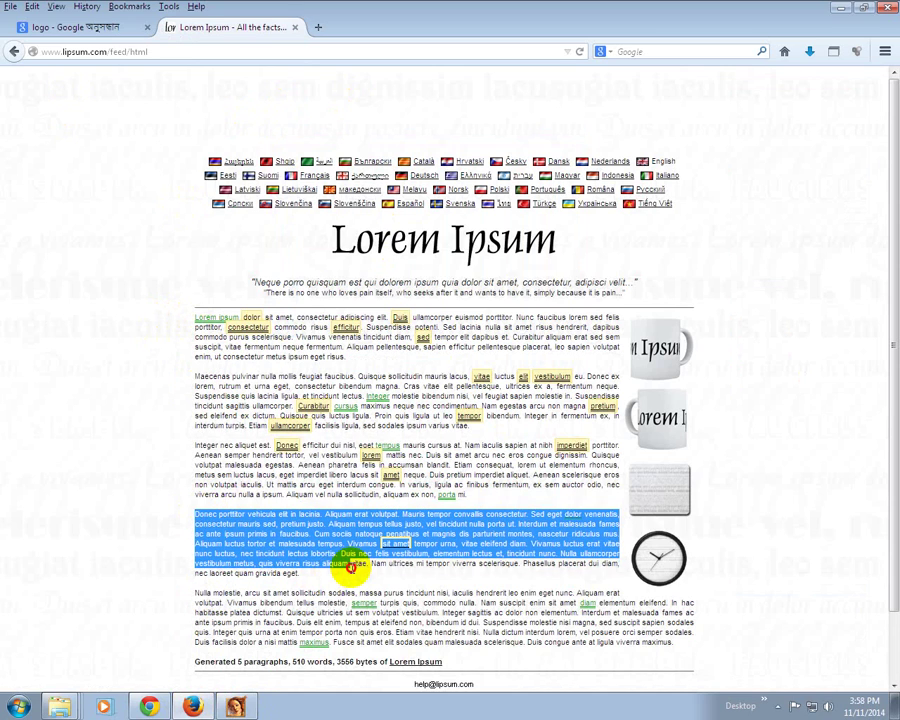
{"action": "left_click_drag", "start_coordinate": [229, 536], "coordinate": [352, 567]}
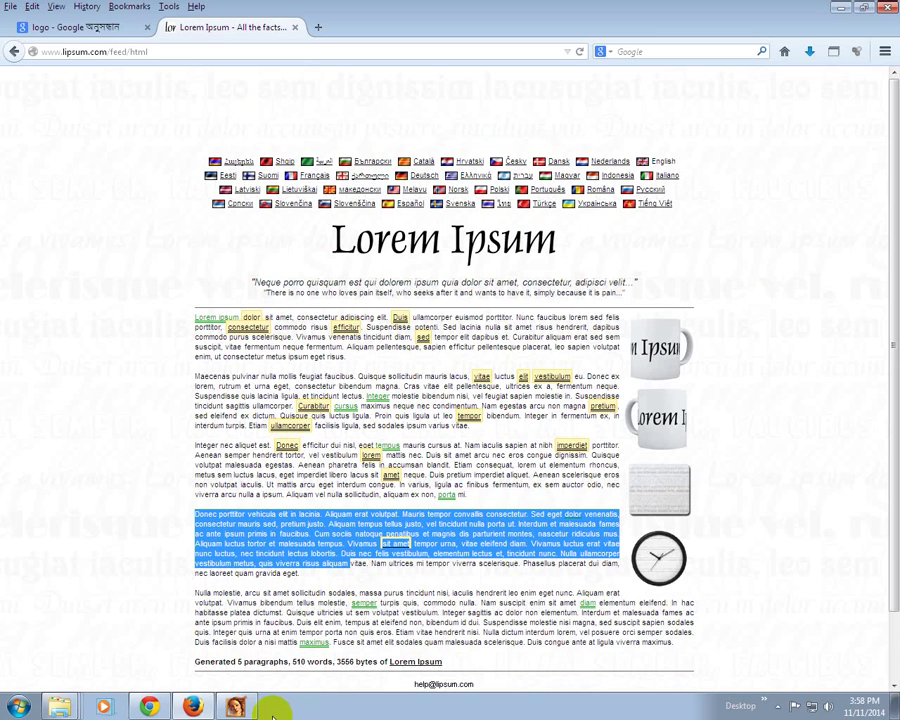
{"action": "left_click", "coordinate": [236, 706]}
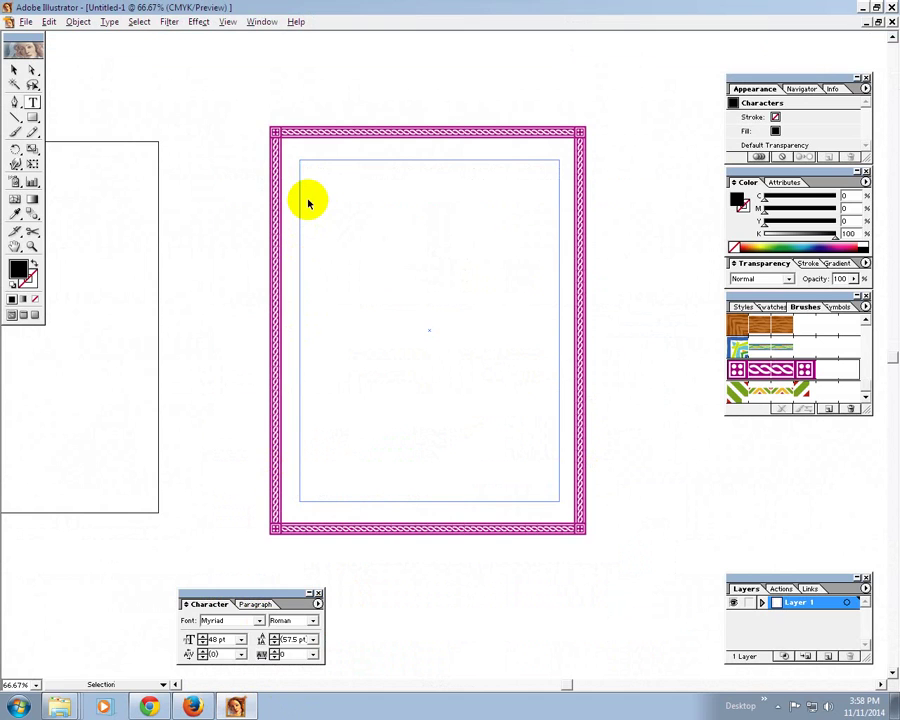
Paste the Lorem Ipsum text into the box and reduce its font size by two steps.
{"action": "key", "text": "ctrl+v"}
{"action": "key", "text": "ctrl+a"}
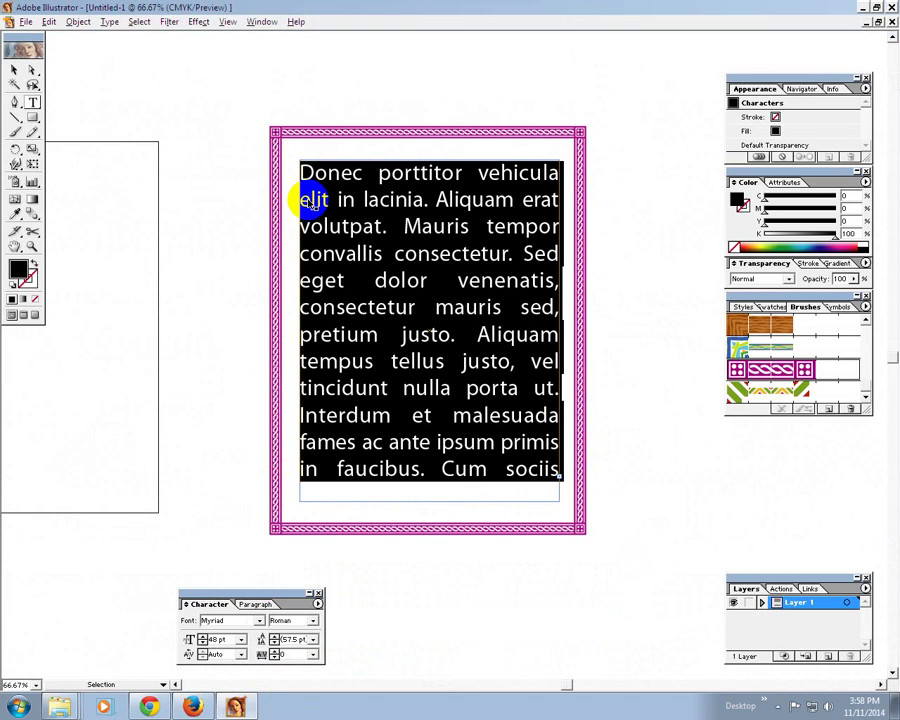
{"action": "key", "text": "ctrl+shift+comma"}
{"action": "key", "text": "ctrl+shift+comma"}
{"action": "key", "text": "ctrl+shift+comma"}
{"action": "key", "text": "ctrl+shift+comma"}
{"action": "key", "text": "ctrl+shift+comma"}
{"action": "key", "text": "ctrl+shift+comma"}
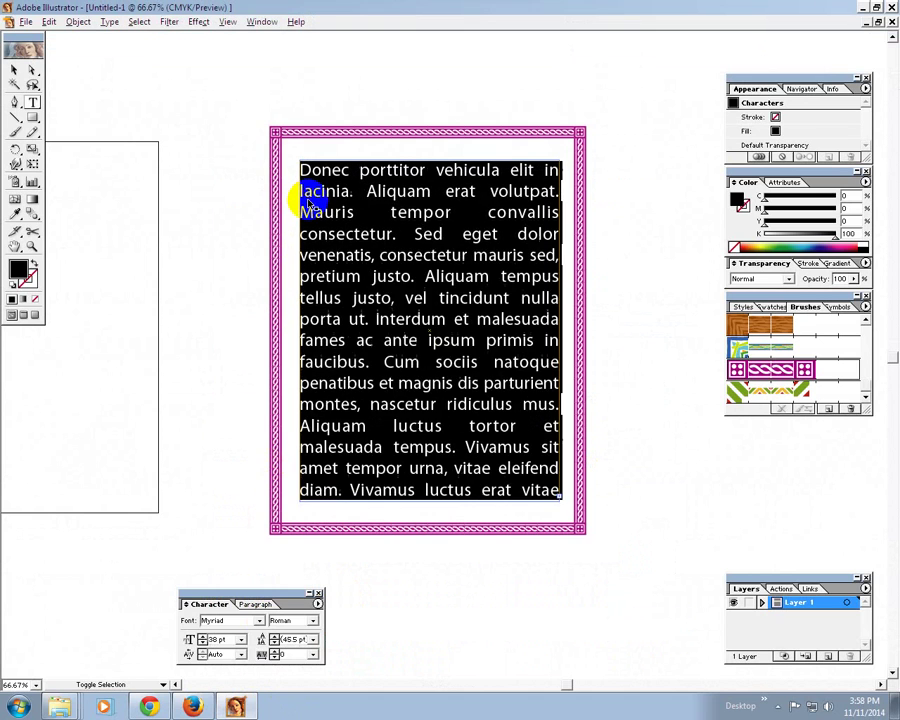
{"action": "key", "text": "ctrl+shift+comma"}
{"action": "key", "text": "ctrl+shift+comma"}
{"action": "key", "text": "ctrl+shift+comma"}
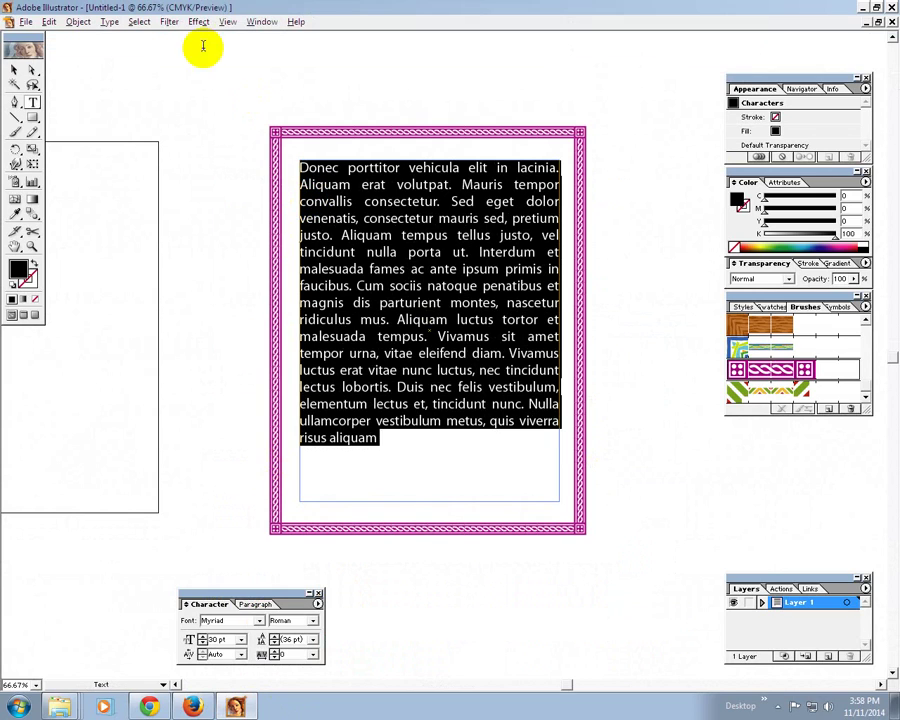
{"action": "left_click", "coordinate": [14, 70]}
{"action": "left_click", "coordinate": [128, 68]}
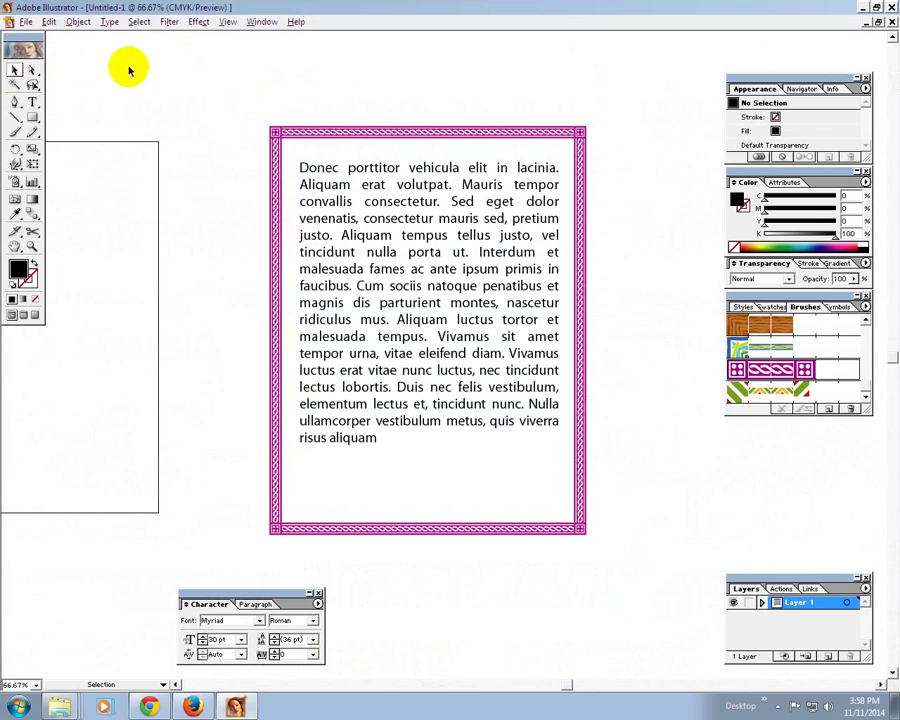
Try the Polynesian, Oak and Samoan brush patterns on the frame border.
{"action": "left_click", "coordinate": [454, 133]}
{"action": "left_click", "coordinate": [785, 350]}
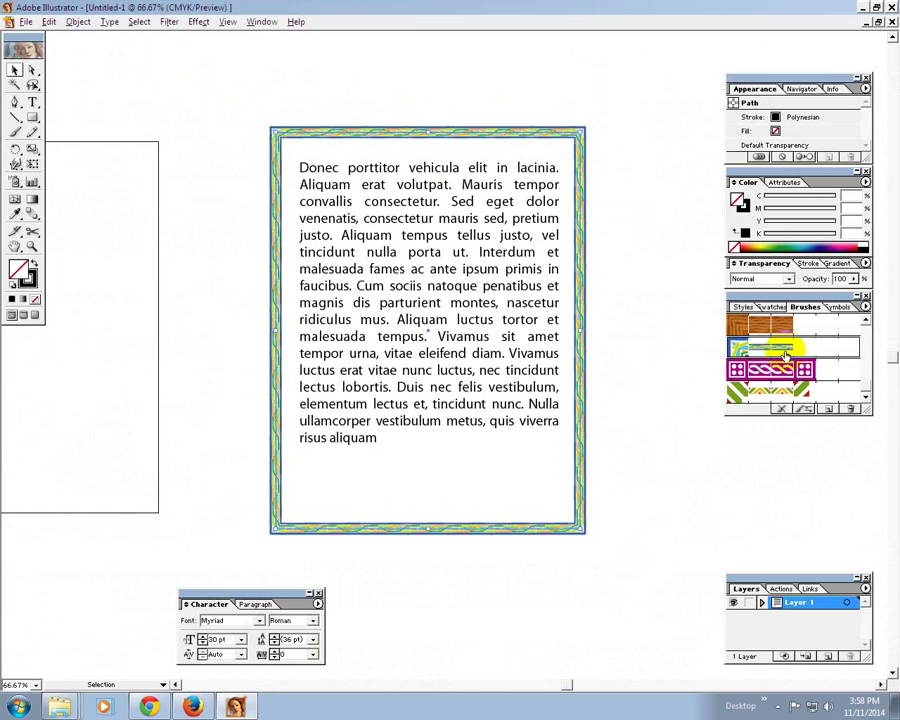
{"action": "left_click", "coordinate": [760, 325]}
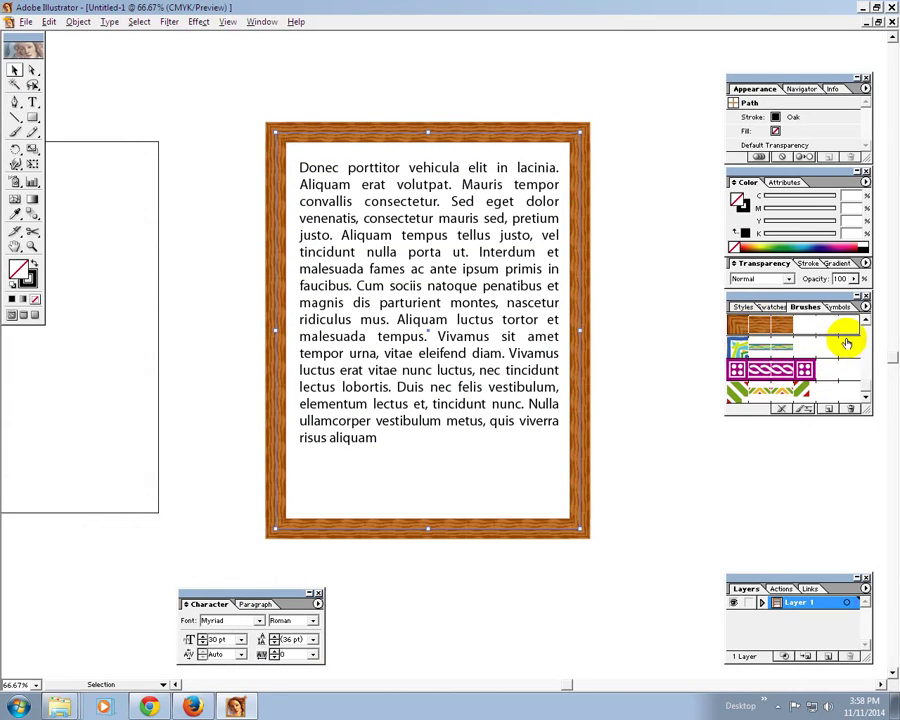
{"action": "left_click", "coordinate": [810, 393]}
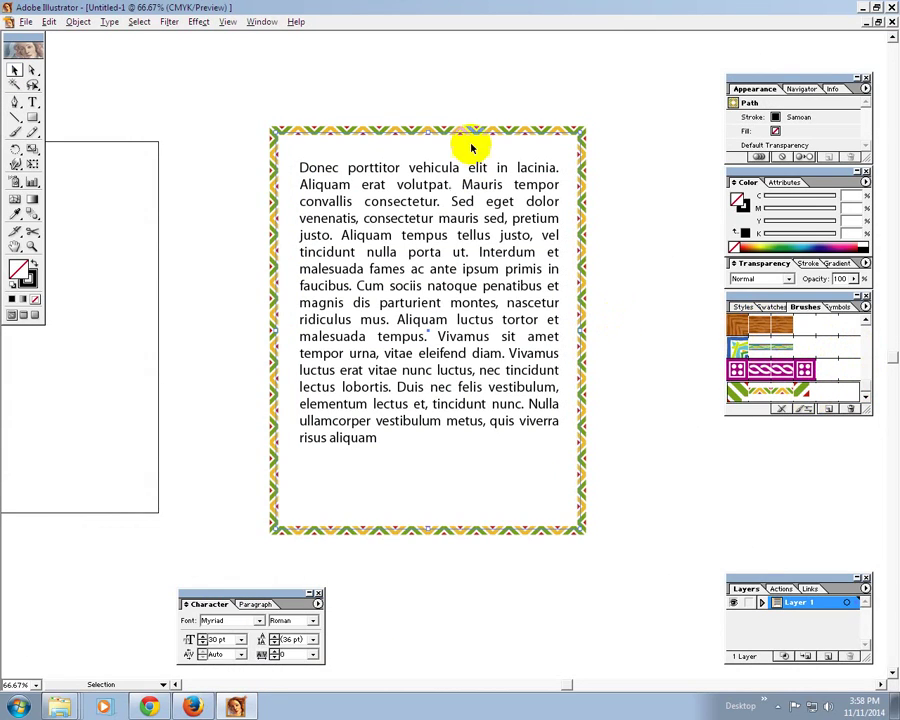
Marquee-select the text and frame together and delete them.
{"action": "left_click", "coordinate": [352, 78]}
{"action": "left_click_drag", "start_coordinate": [278, 110], "coordinate": [380, 284]}
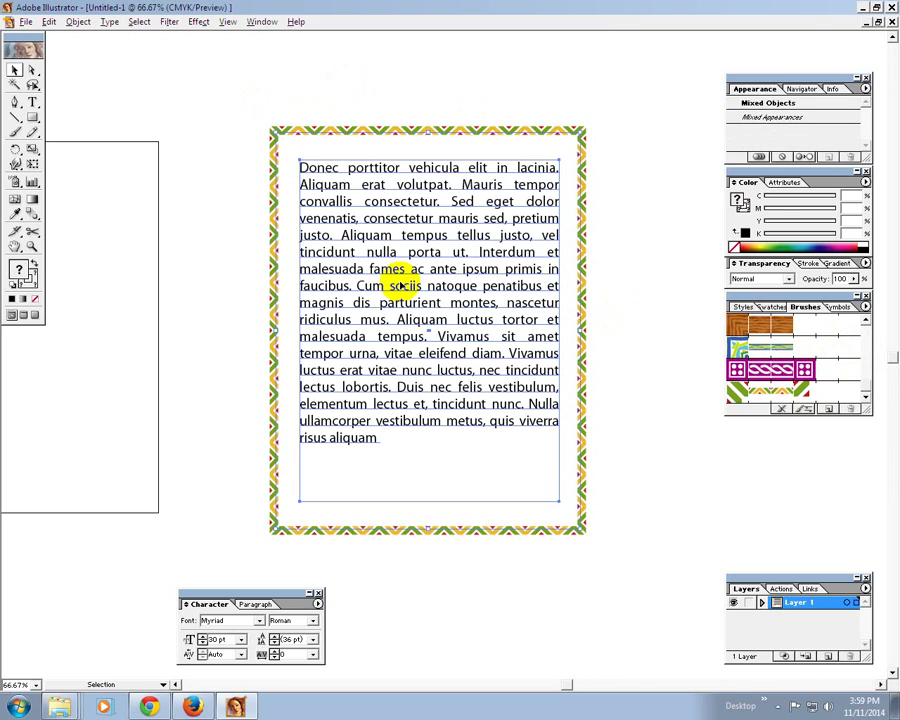
{"action": "key", "text": "Delete"}
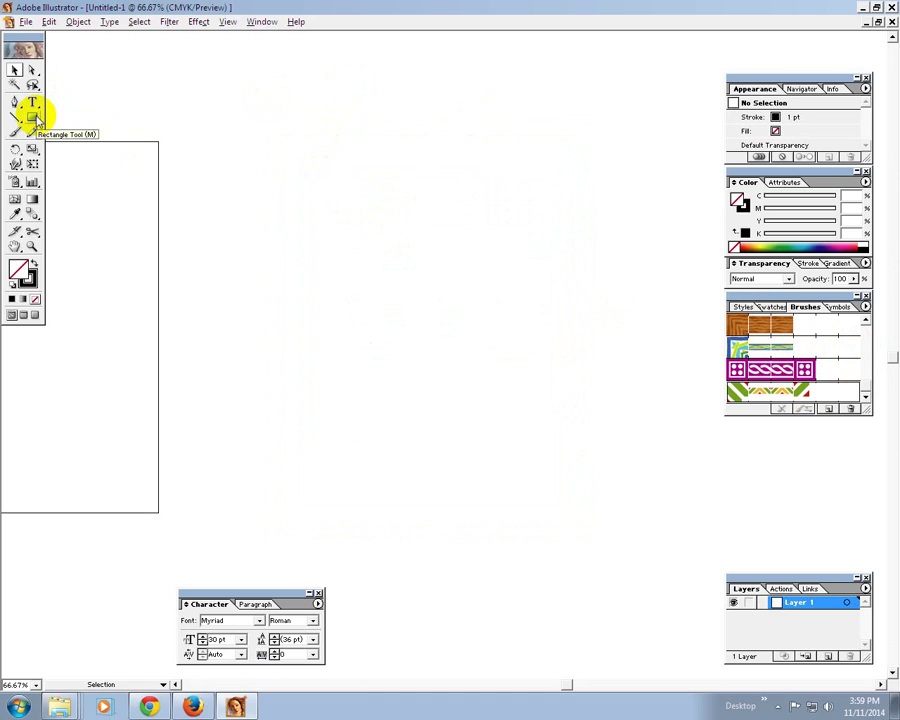
Draw a large rectangle across the page and give it the Classical pattern border.
{"action": "left_click", "coordinate": [31, 117]}
{"action": "mouse_move", "coordinate": [281, 111]}
{"action": "left_mouse_down"}
{"action": "mouse_move", "coordinate": [642, 586]}
{"action": "mouse_move", "coordinate": [629, 578]}
{"action": "left_mouse_up"}
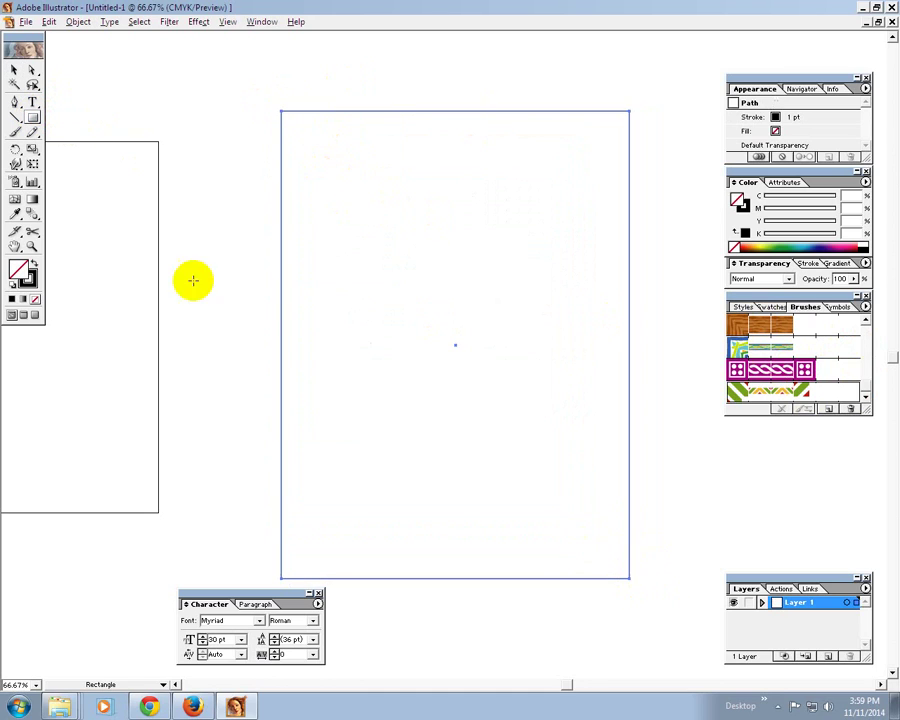
{"action": "left_click", "coordinate": [778, 372]}
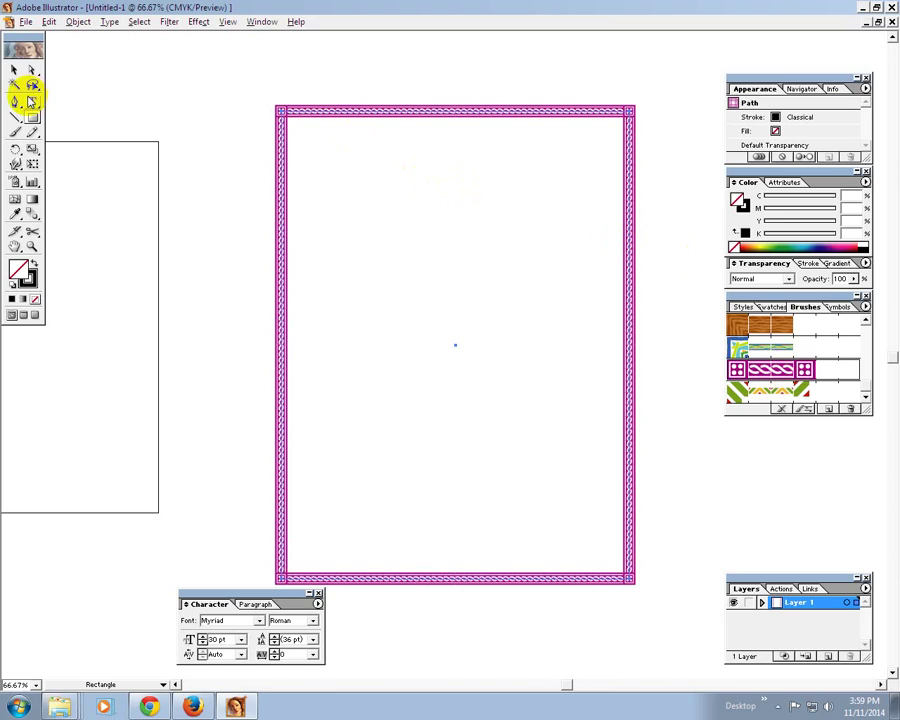
Select and delete the rectangle, then undo to restore it.
{"action": "left_click", "coordinate": [16, 71]}
{"action": "left_click", "coordinate": [195, 84]}
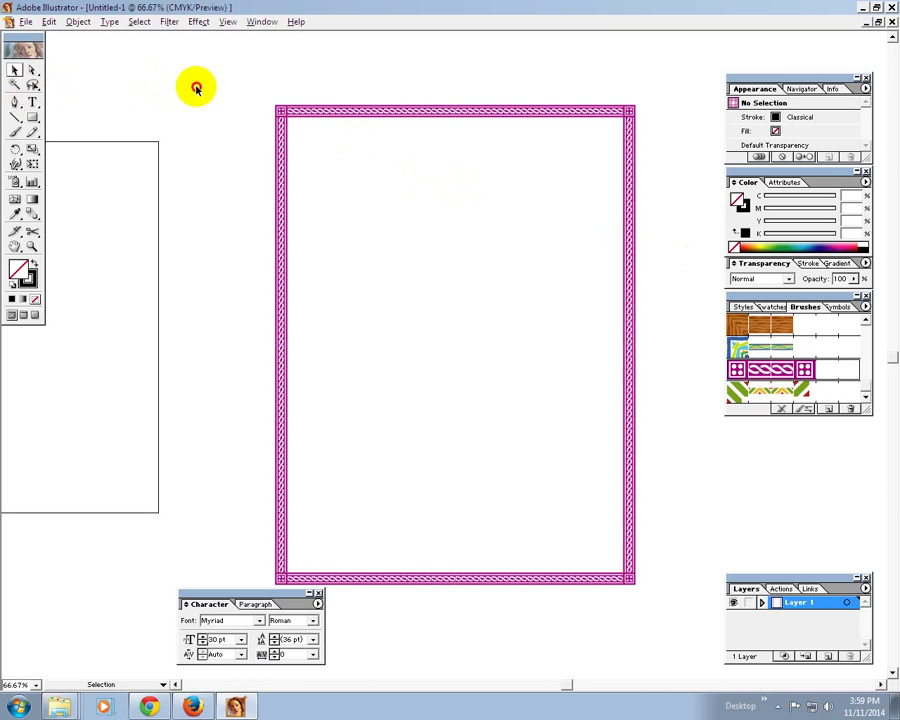
{"action": "left_click_drag", "start_coordinate": [195, 84], "coordinate": [354, 190]}
{"action": "key", "text": "Delete"}
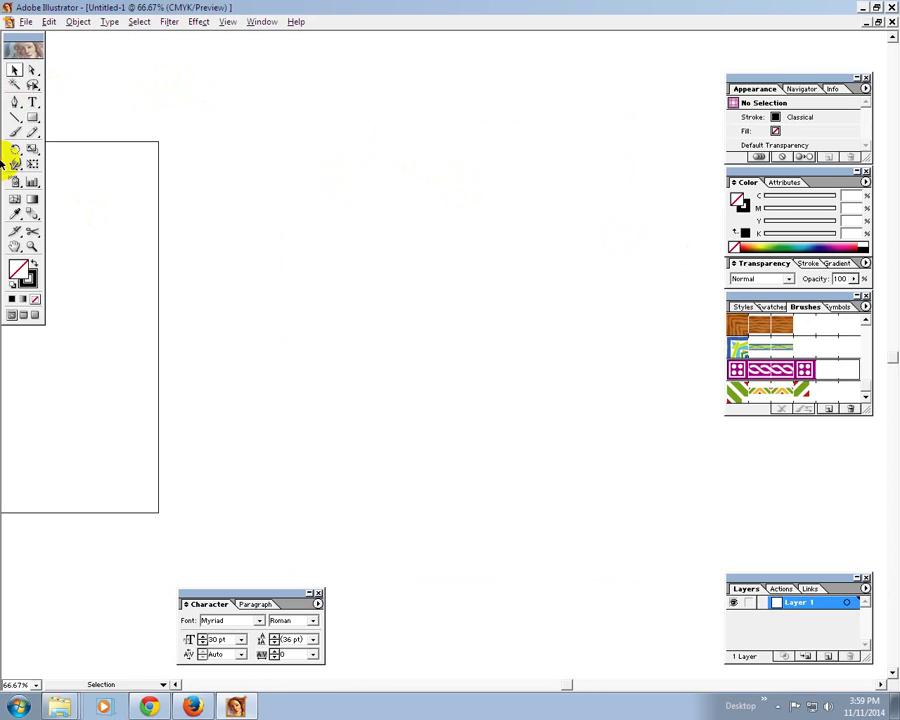
{"action": "key", "text": "ctrl+z"}
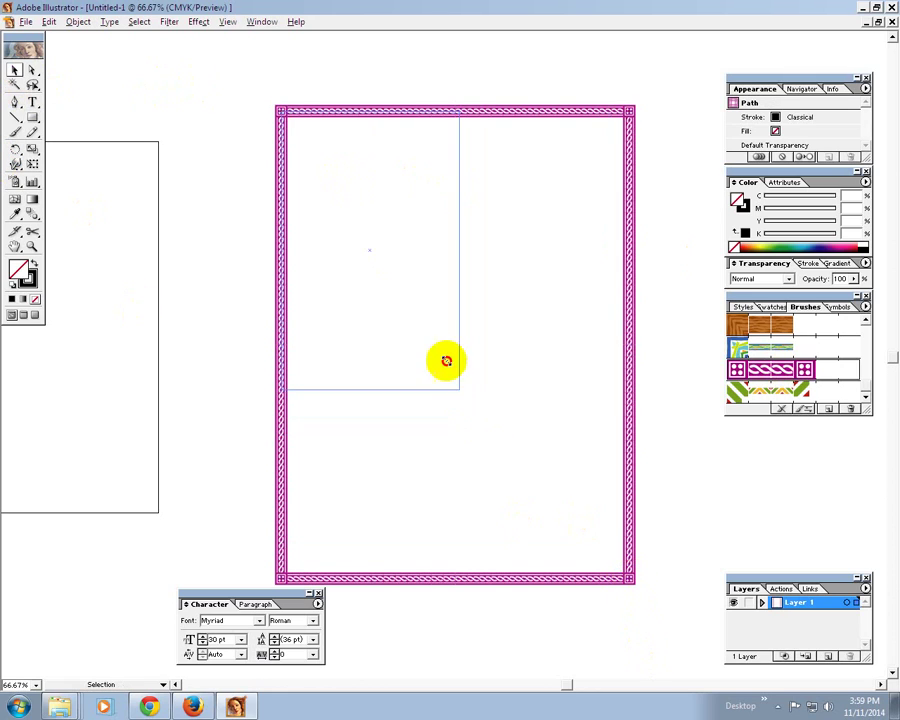
Shrink the Classical-bordered rectangle toward the top-left and rotate it into a diamond.
{"action": "left_click_drag", "start_coordinate": [630, 578], "coordinate": [432, 312]}
{"action": "left_click", "coordinate": [301, 175]}
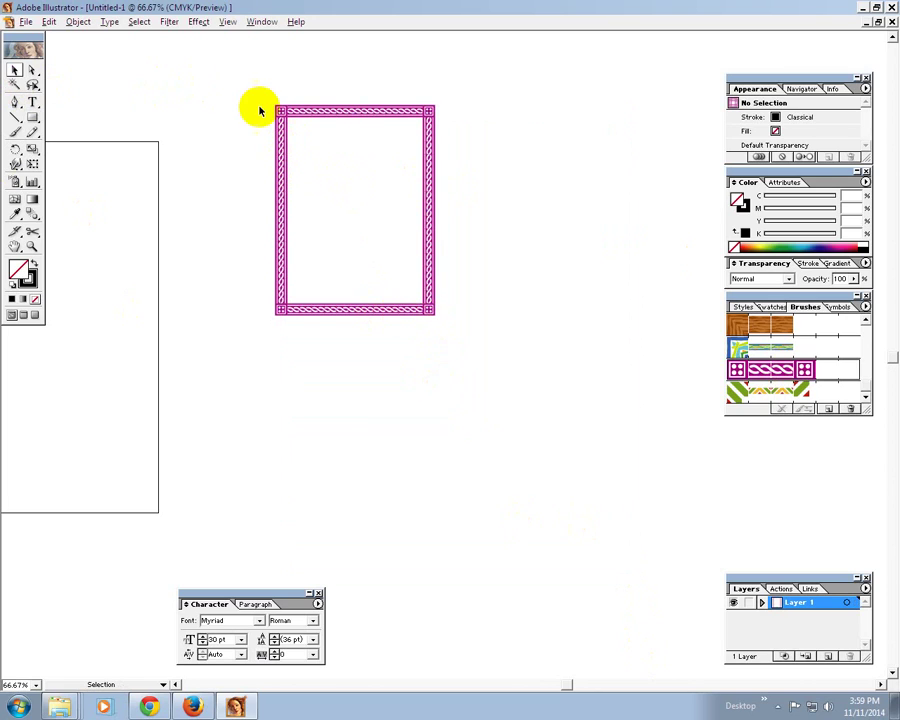
{"action": "left_click_drag", "start_coordinate": [259, 102], "coordinate": [306, 160]}
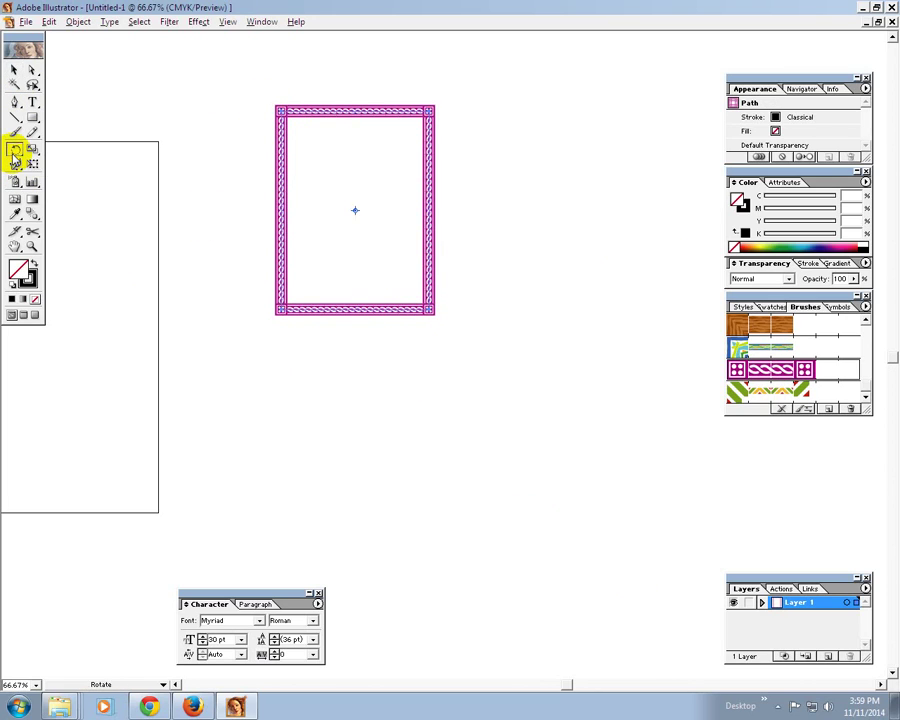
{"action": "mouse_move", "coordinate": [446, 110]}
{"action": "left_mouse_down"}
{"action": "mouse_move", "coordinate": [470, 190]}
{"action": "mouse_move", "coordinate": [311, 104]}
{"action": "mouse_move", "coordinate": [446, 177]}
{"action": "mouse_move", "coordinate": [382, 285]}
{"action": "mouse_move", "coordinate": [220, 241]}
{"action": "mouse_move", "coordinate": [482, 249]}
{"action": "left_mouse_up"}
{"action": "mouse_move", "coordinate": [424, 304]}
{"action": "left_mouse_down"}
{"action": "mouse_move", "coordinate": [282, 307]}
{"action": "mouse_move", "coordinate": [215, 197]}
{"action": "left_mouse_up"}
Select the diamond and delete it, leaving the page blank.
{"action": "left_click", "coordinate": [12, 70]}
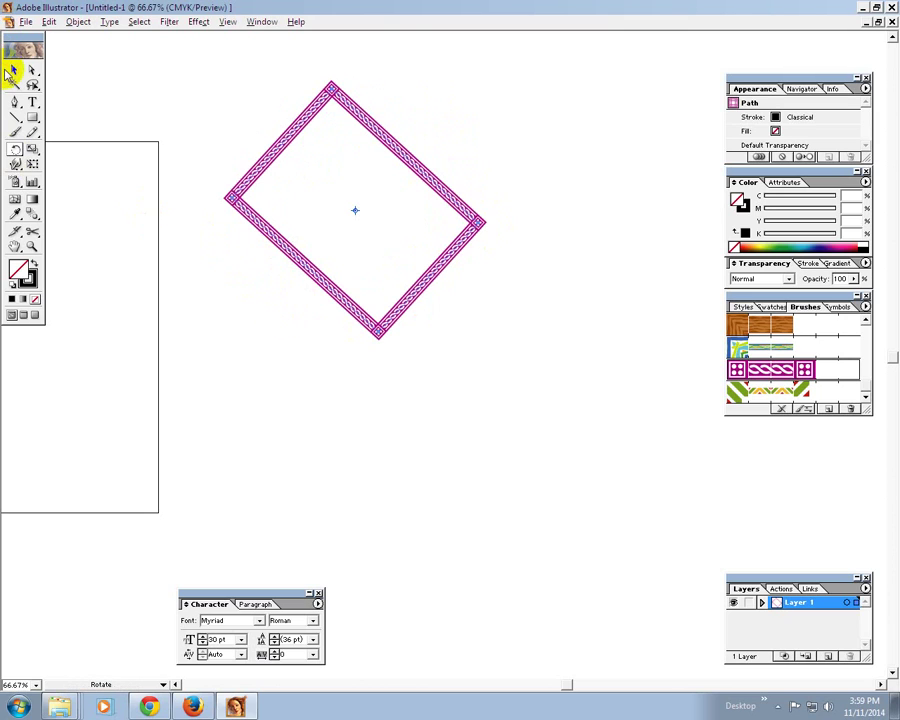
{"action": "left_click", "coordinate": [260, 84]}
{"action": "left_click", "coordinate": [360, 218]}
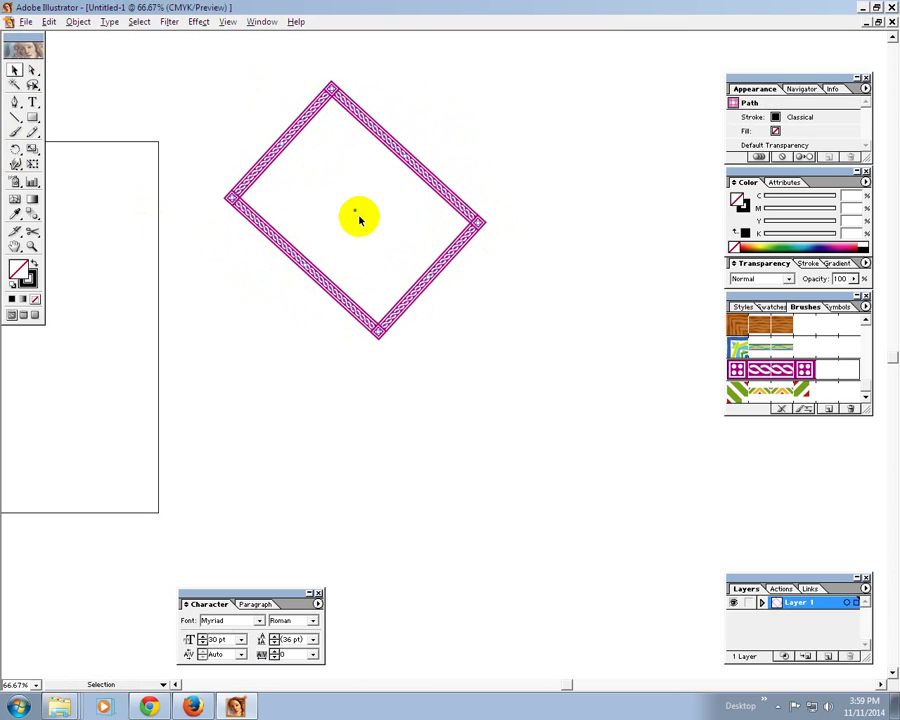
{"action": "key", "text": "Delete"}
{"action": "left_click", "coordinate": [15, 117]}
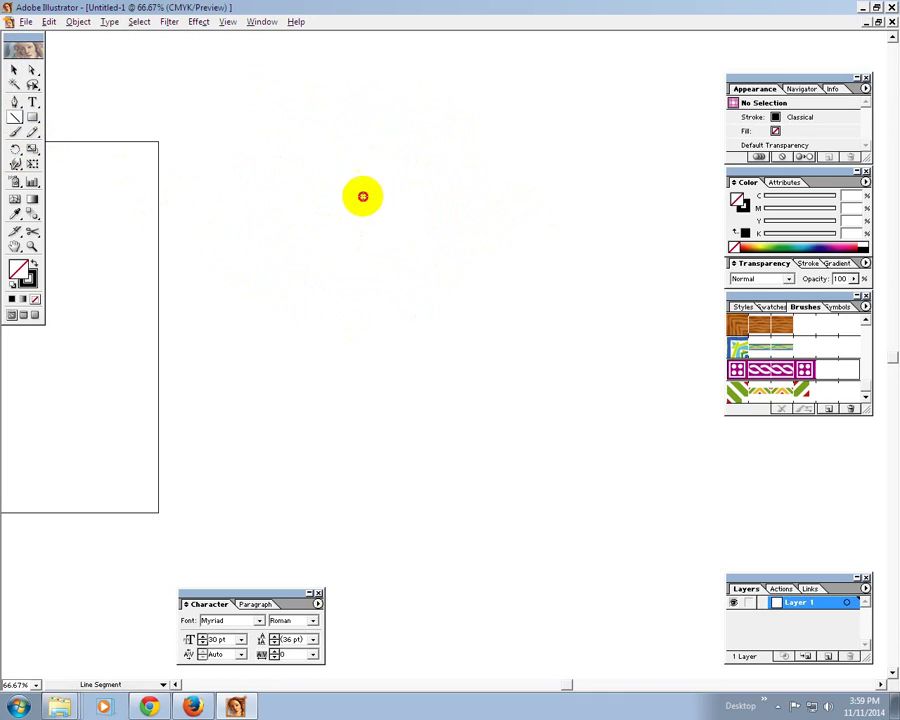
Draw a tall vertical line and give it a plain 3 pt Round stroke.
{"action": "left_click_drag", "start_coordinate": [339, 140], "coordinate": [392, 456]}
{"action": "left_click", "coordinate": [20, 71]}
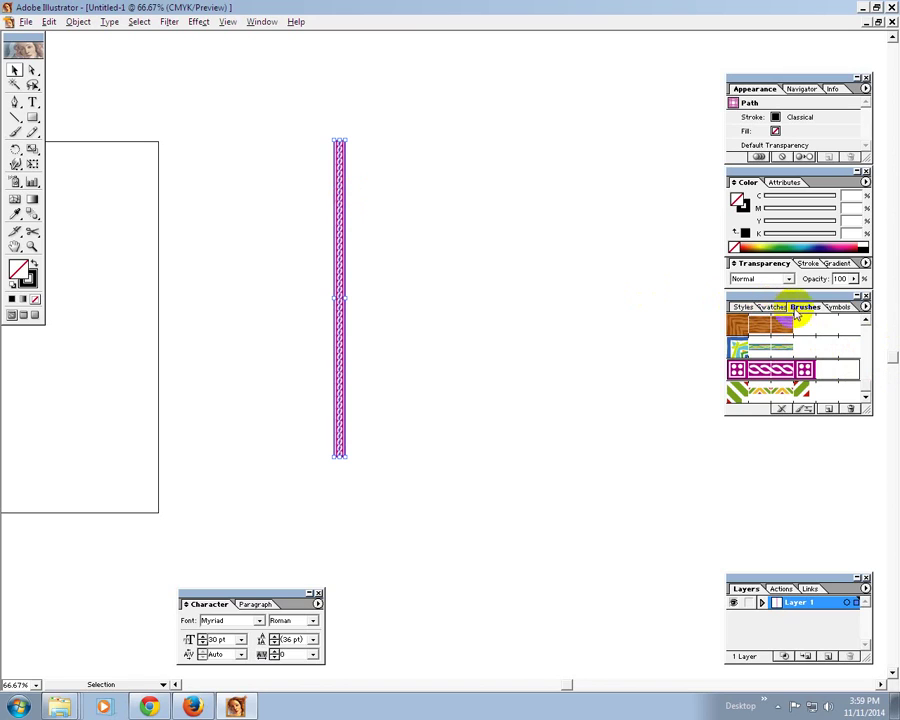
{"action": "left_click_drag", "start_coordinate": [866, 382], "coordinate": [860, 318]}
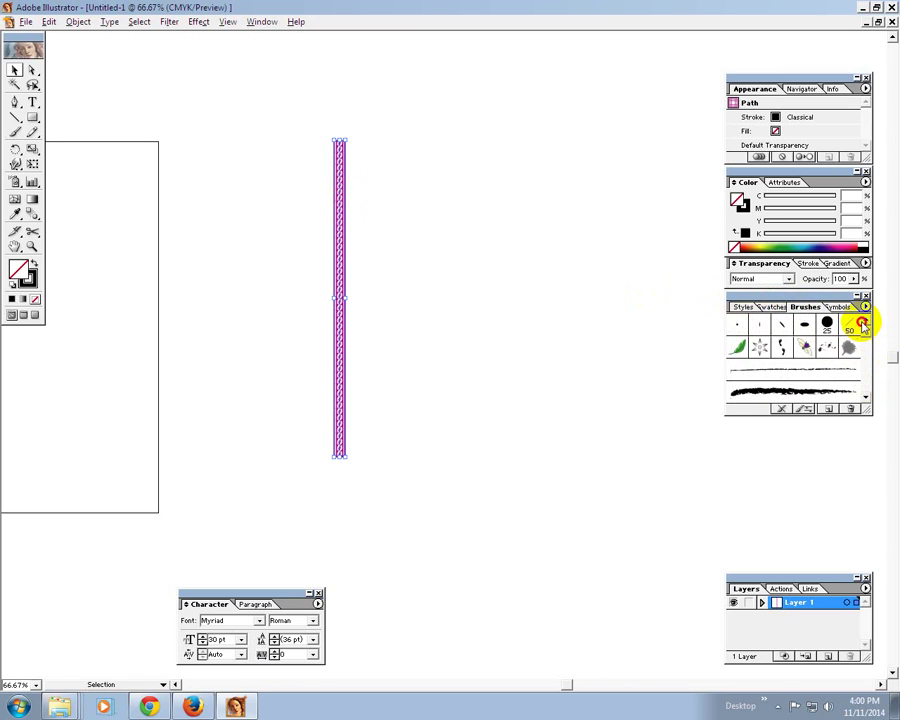
{"action": "left_click", "coordinate": [737, 331]}
Move the vertical line right toward the page centre.
{"action": "left_click_drag", "start_coordinate": [280, 104], "coordinate": [470, 276]}
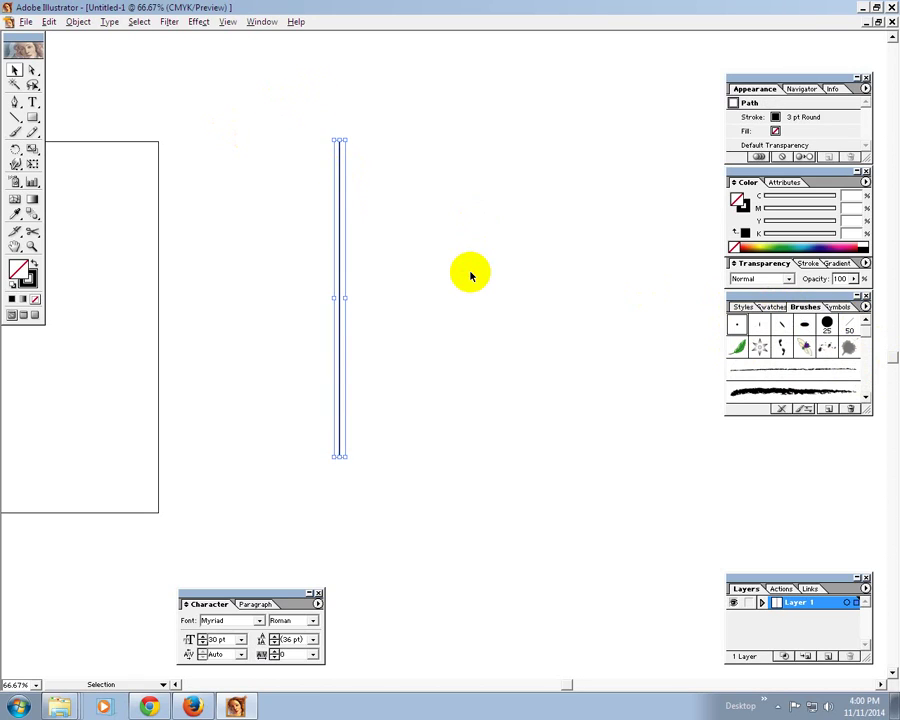
{"action": "left_click", "coordinate": [288, 162]}
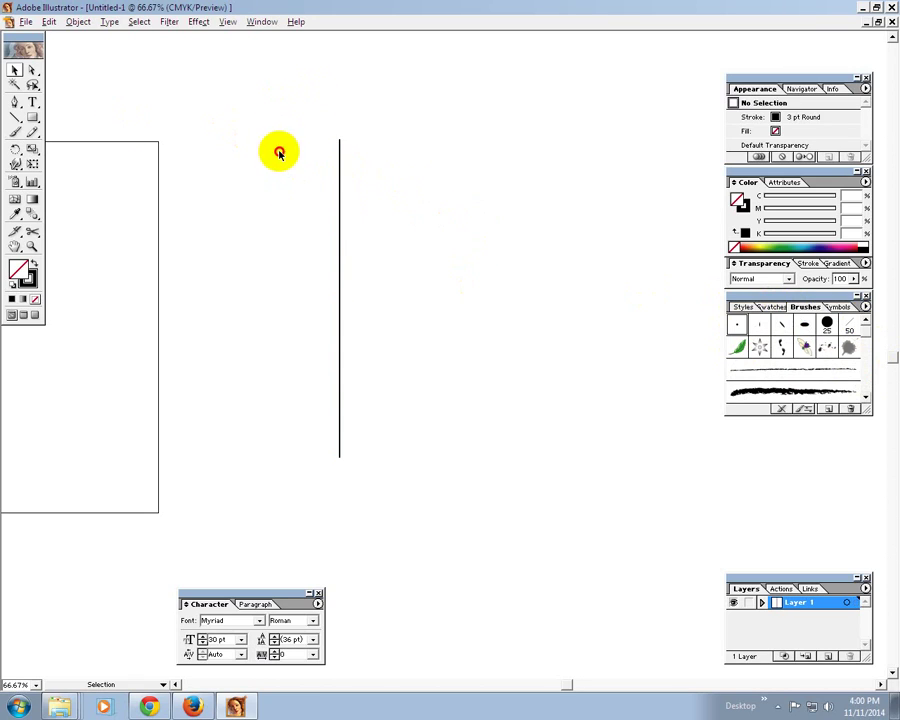
{"action": "left_click", "coordinate": [342, 278]}
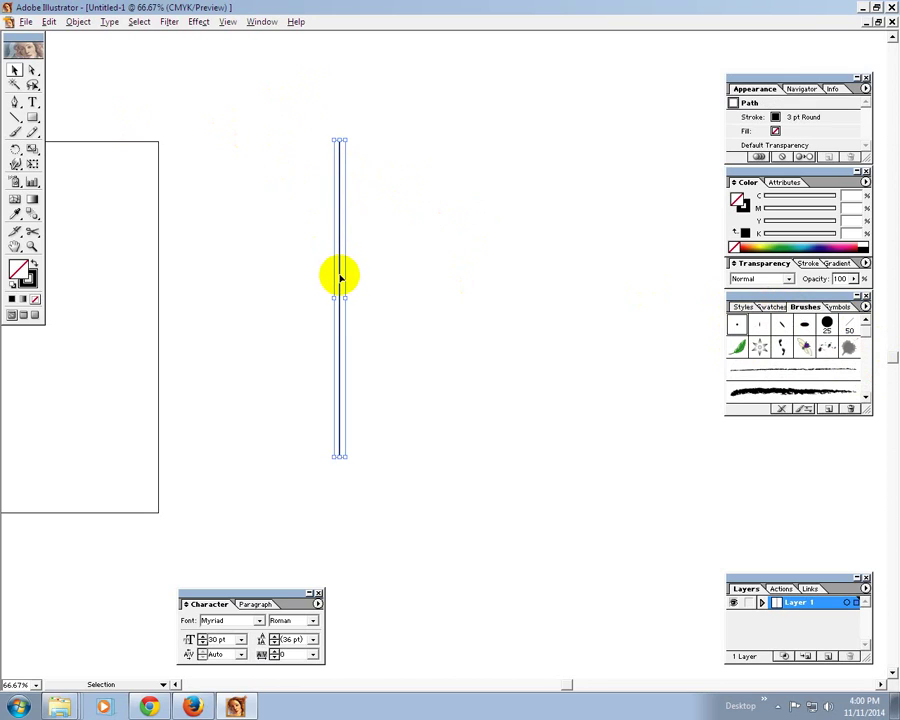
{"action": "left_click_drag", "start_coordinate": [340, 278], "coordinate": [403, 281]}
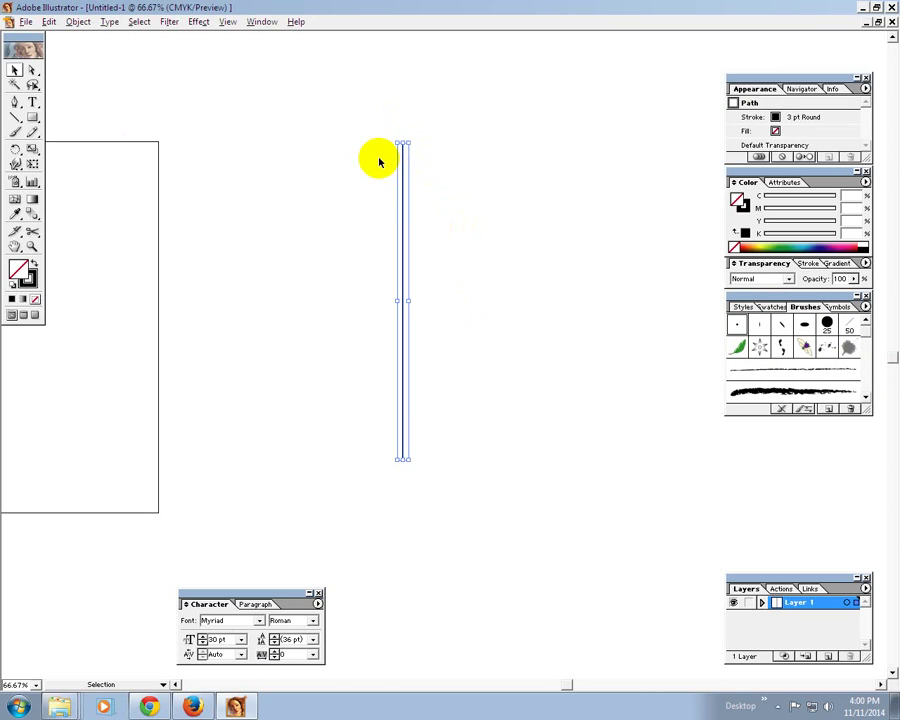
{"action": "left_click_drag", "start_coordinate": [390, 140], "coordinate": [500, 249]}
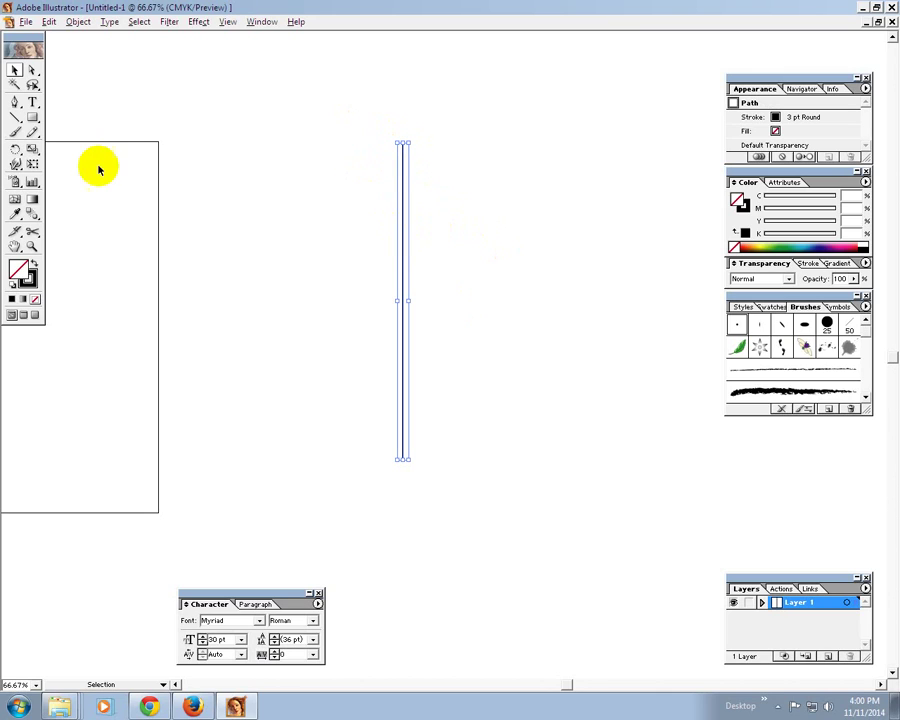
{"action": "left_click", "coordinate": [16, 150]}
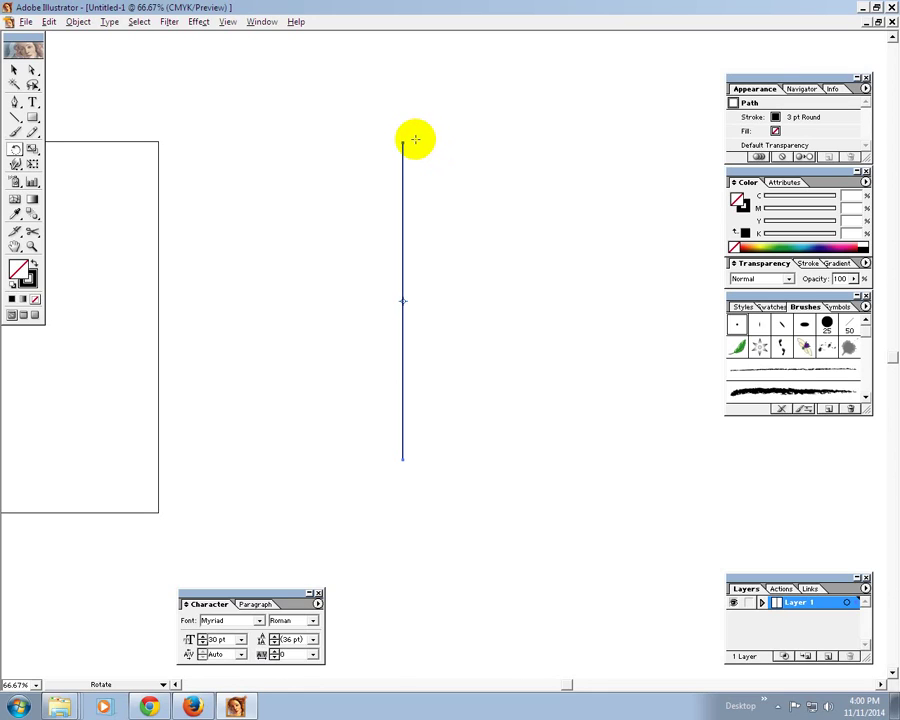
Add a horizontal copy crossing the vertical line's centre and select both lines.
{"action": "left_click_drag", "start_coordinate": [412, 142], "coordinate": [508, 290]}
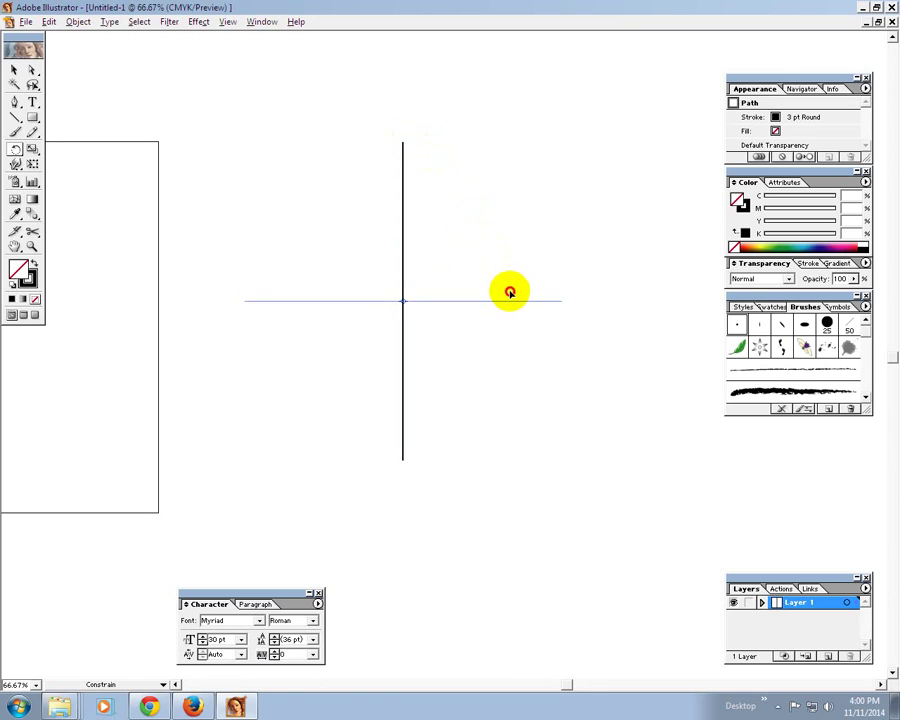
{"action": "left_click", "coordinate": [14, 70]}
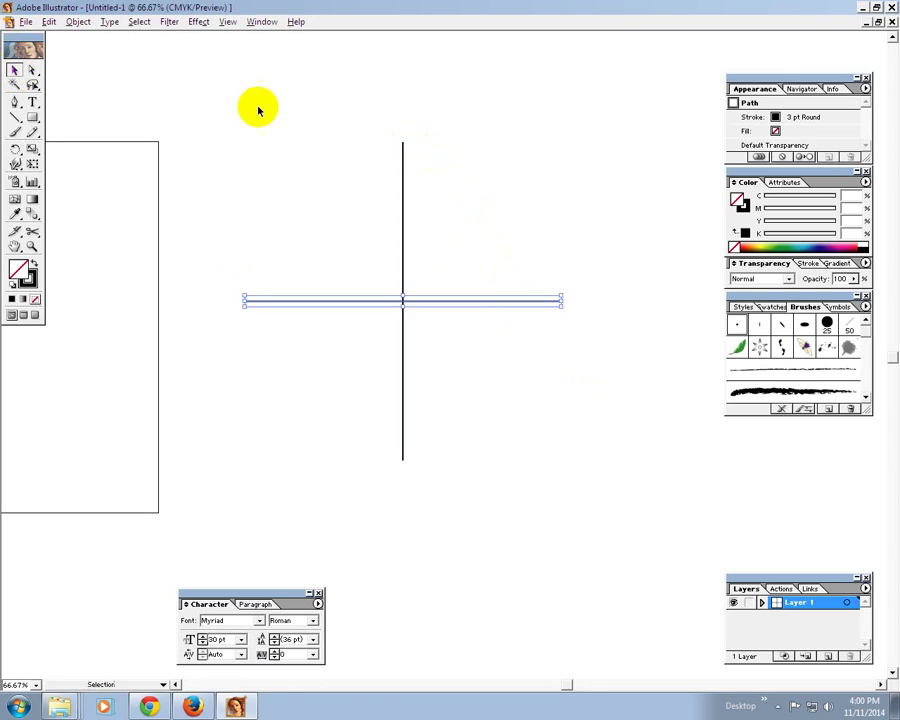
{"action": "left_click", "coordinate": [335, 116]}
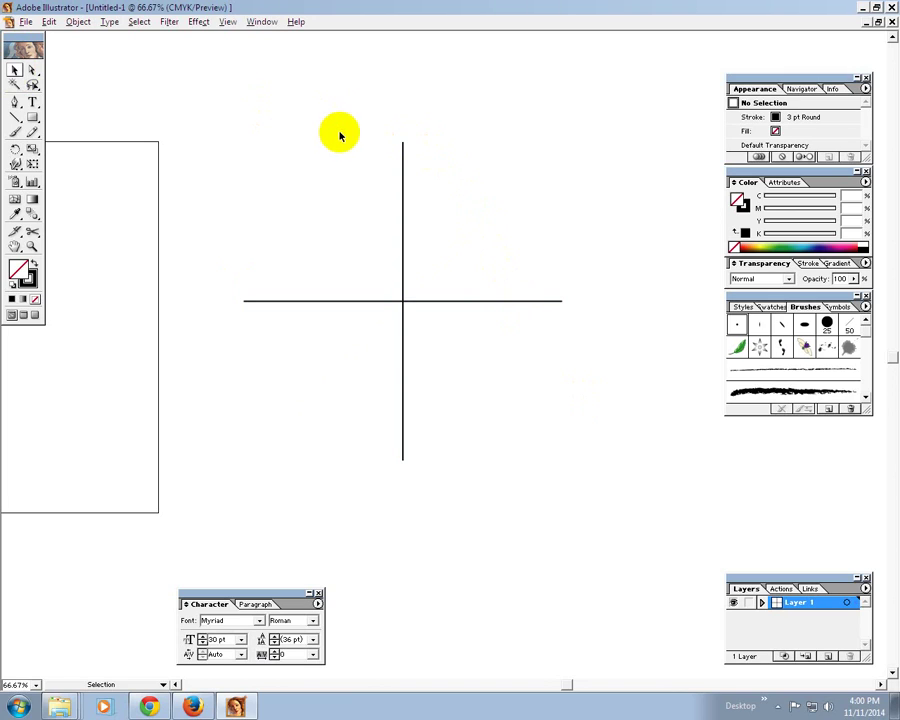
{"action": "left_click_drag", "start_coordinate": [340, 237], "coordinate": [482, 380]}
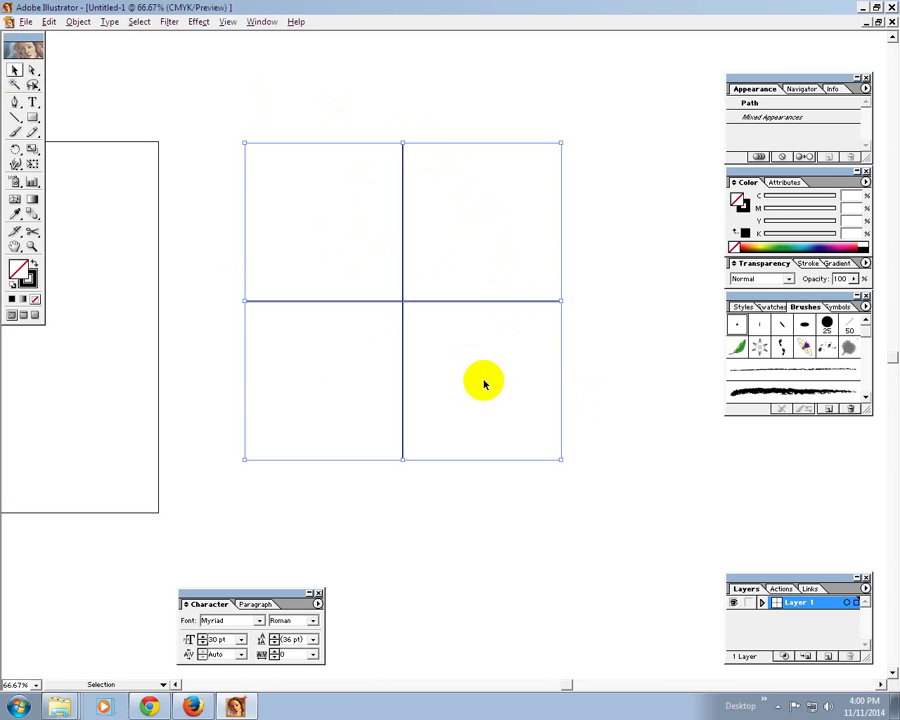
Raise the cross's stroke weight to 18 pt.
{"action": "left_click", "coordinate": [801, 263]}
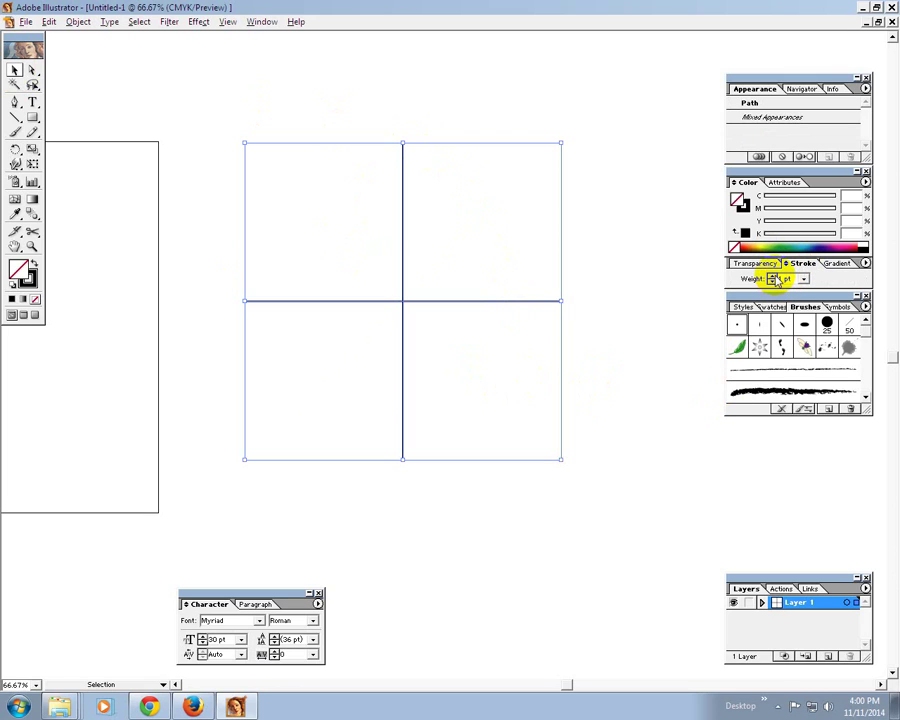
{"action": "left_click", "coordinate": [773, 277]}
{"action": "left_click", "coordinate": [773, 277]}
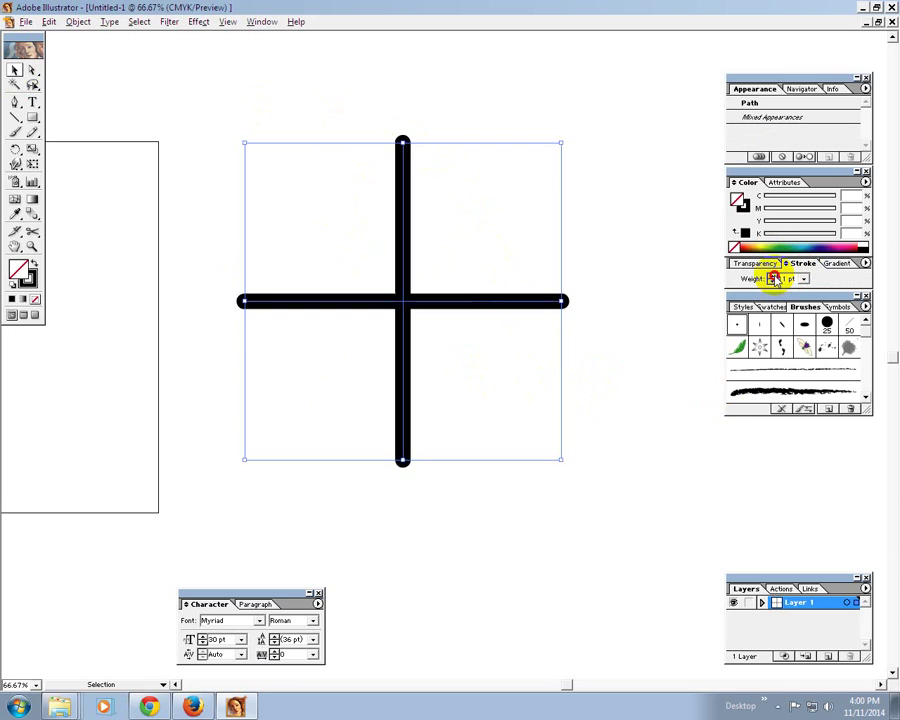
{"action": "left_click", "coordinate": [773, 277]}
{"action": "left_click", "coordinate": [773, 277]}
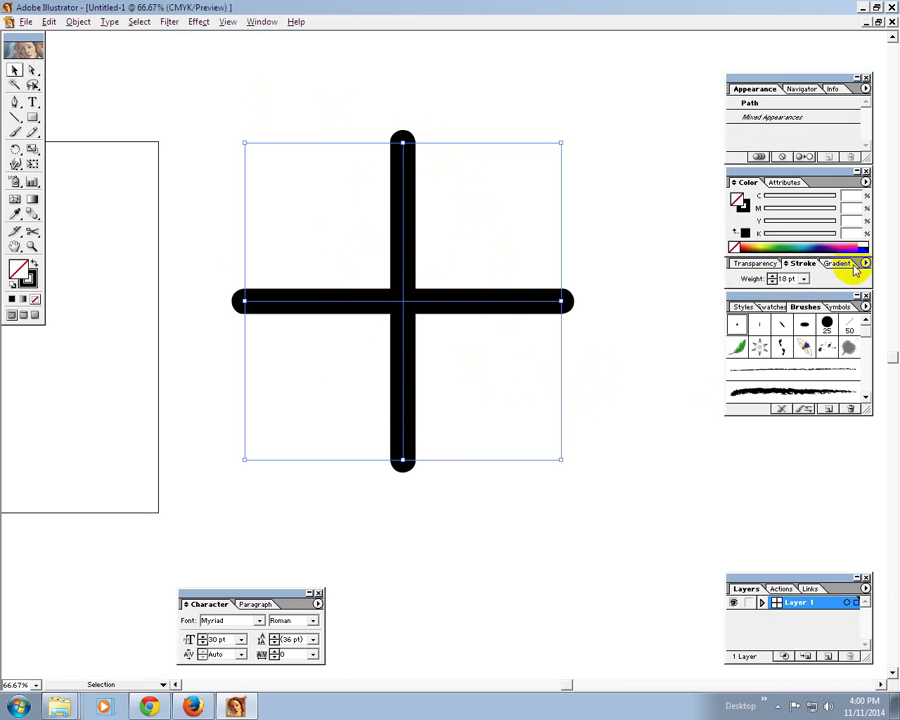
Show the full stroke options and set rounded caps and Round Join.
{"action": "left_click", "coordinate": [864, 263]}
{"action": "left_click", "coordinate": [836, 266]}
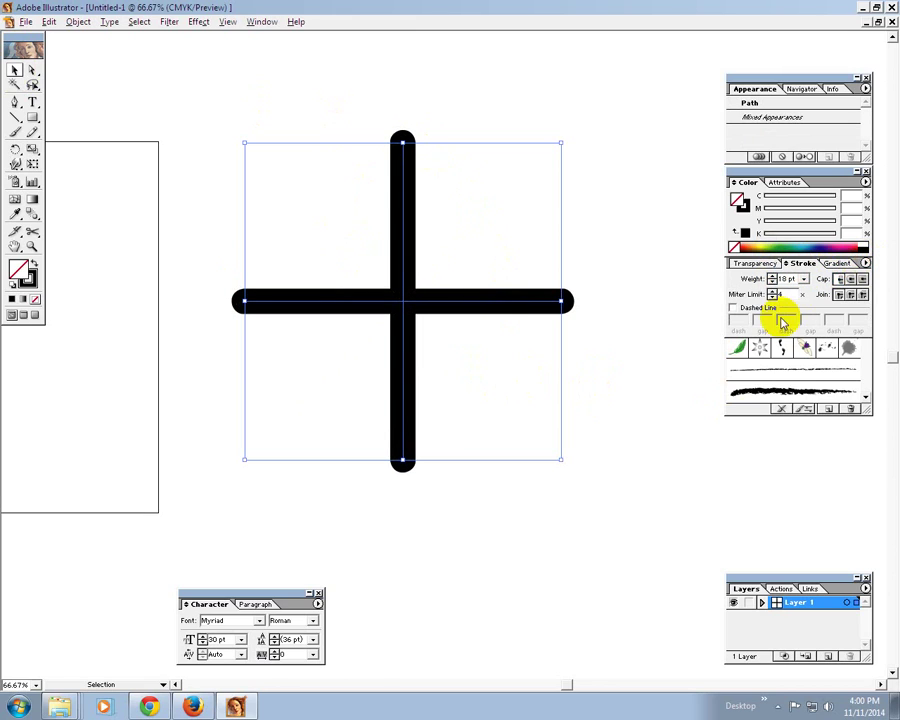
{"action": "left_click", "coordinate": [849, 282]}
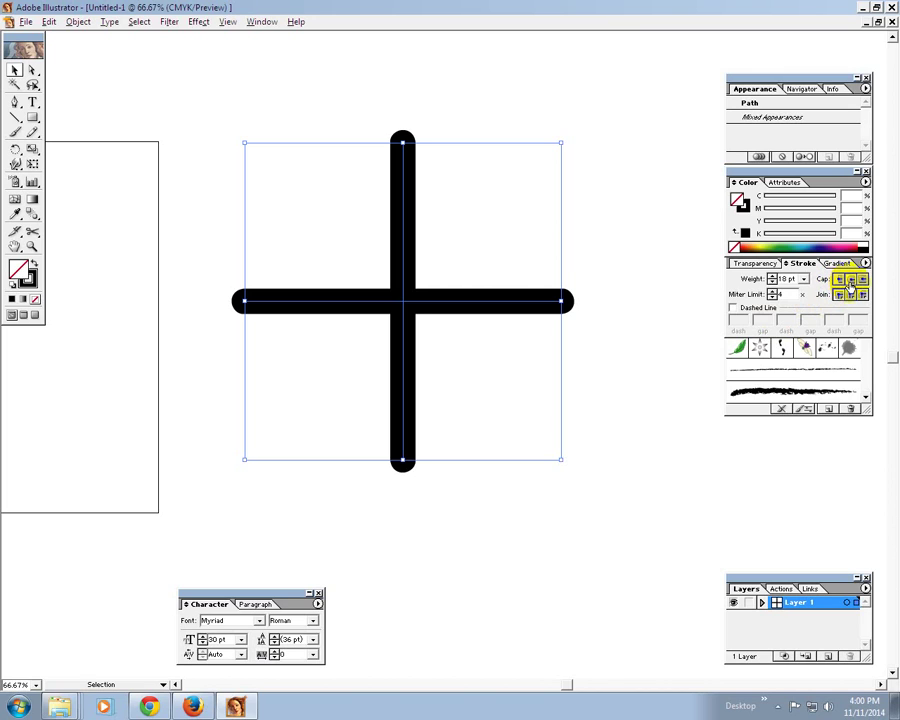
{"action": "left_click", "coordinate": [851, 295]}
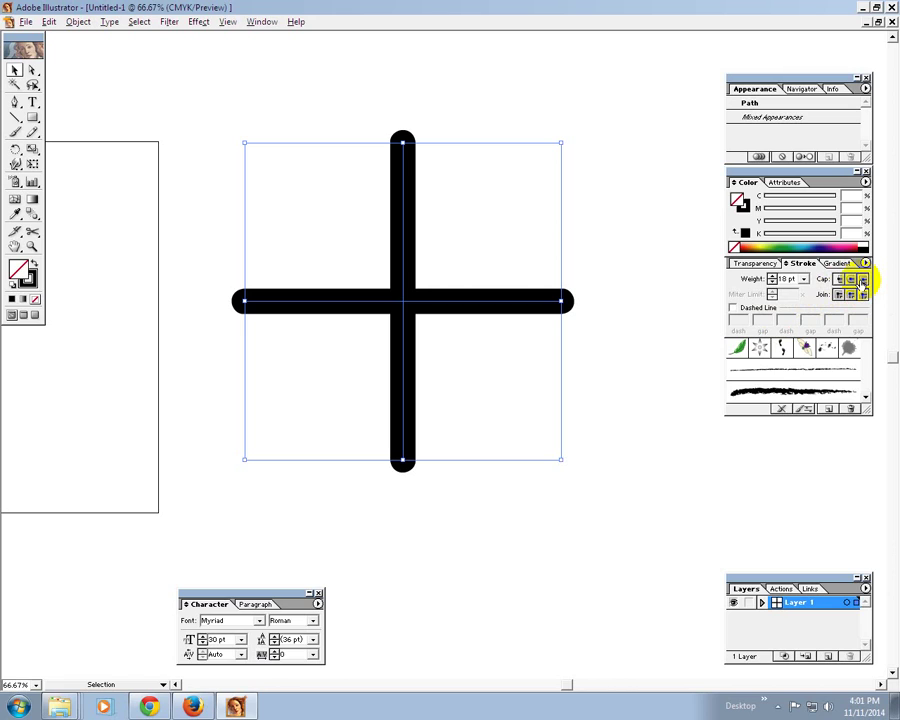
{"action": "left_click", "coordinate": [839, 281]}
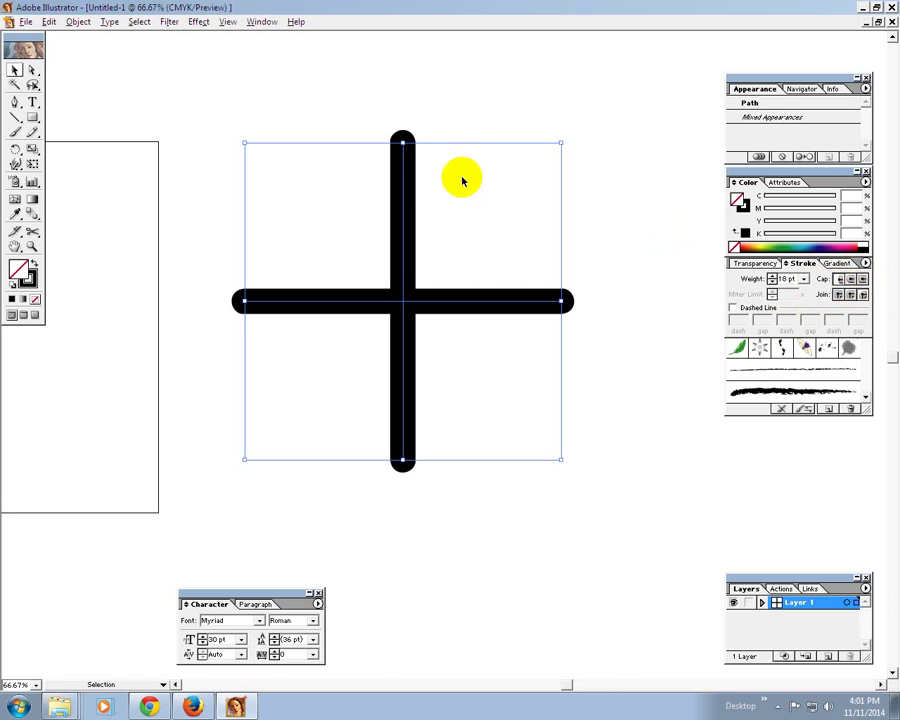
Rotate the whole cross into a diagonal X.
{"action": "left_click_drag", "start_coordinate": [338, 125], "coordinate": [467, 446]}
{"action": "left_click", "coordinate": [467, 448]}
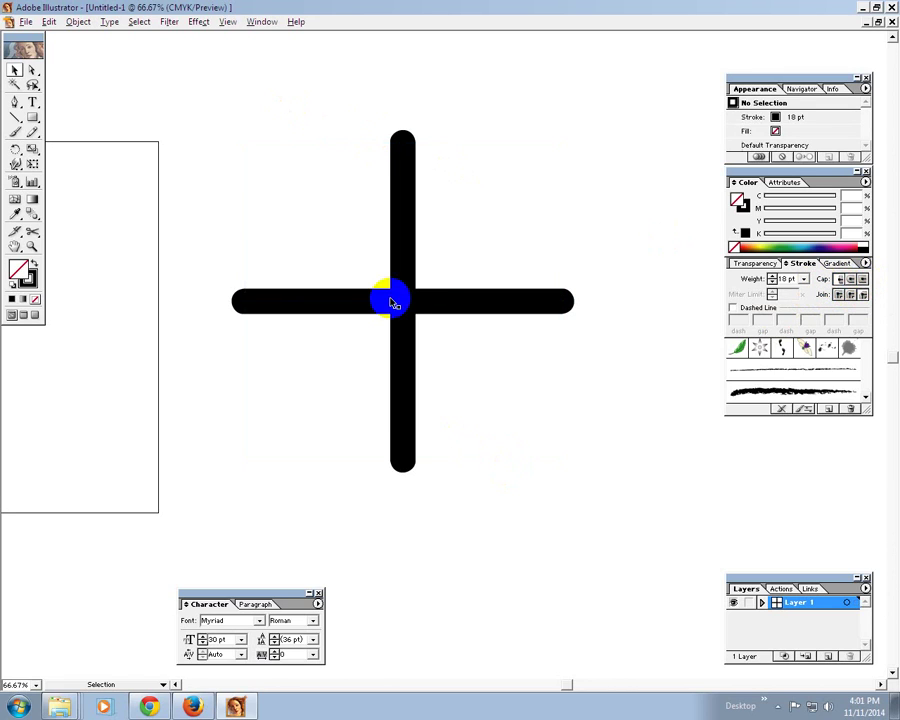
{"action": "left_click_drag", "start_coordinate": [351, 231], "coordinate": [447, 421]}
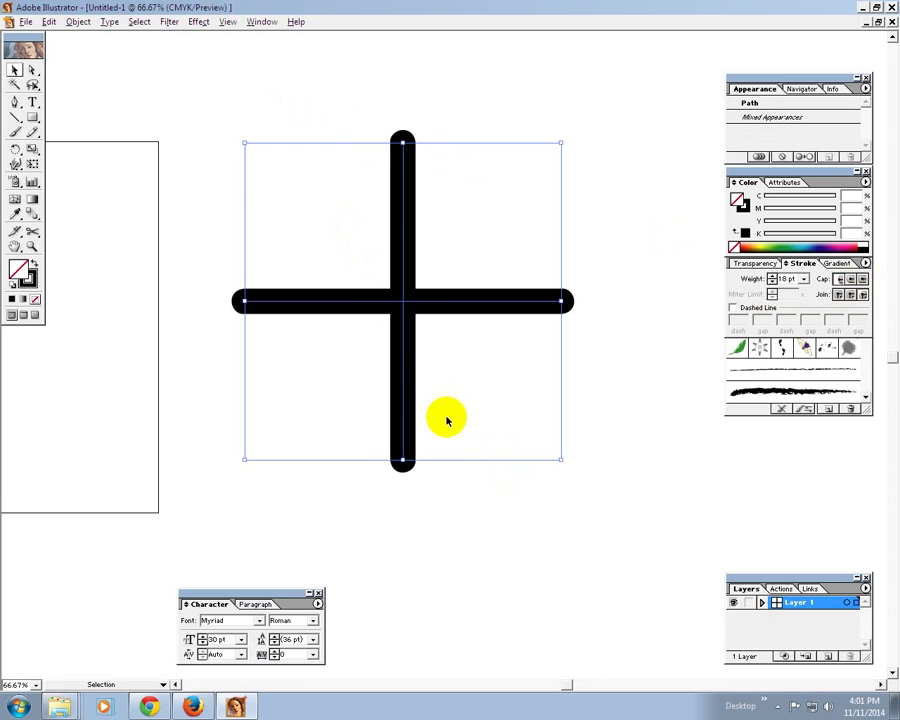
{"action": "left_click", "coordinate": [14, 150]}
{"action": "left_click_drag", "start_coordinate": [549, 283], "coordinate": [502, 141]}
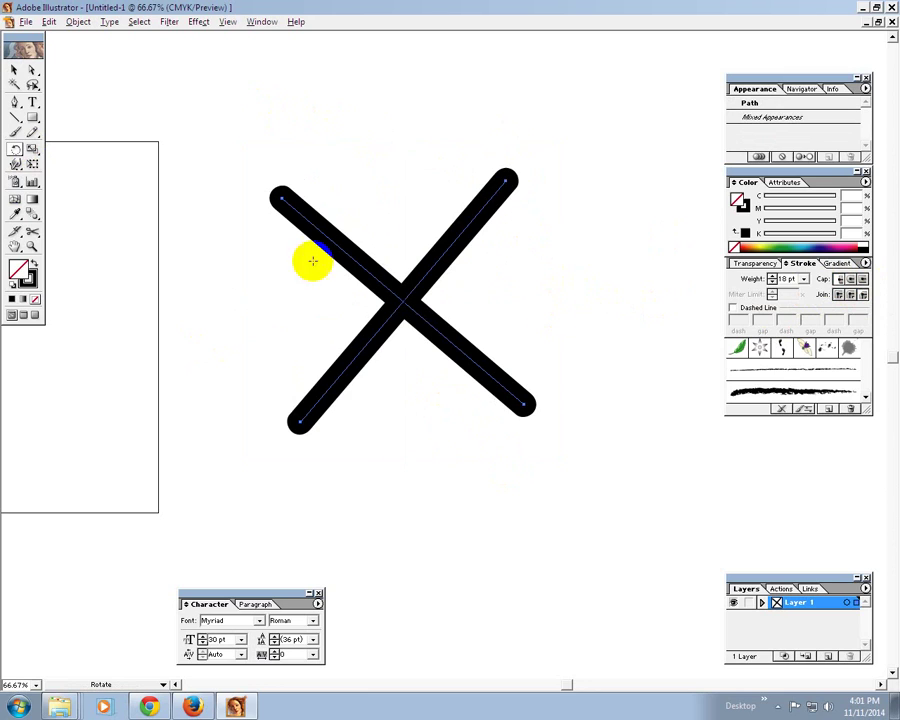
{"action": "left_click", "coordinate": [14, 70]}
{"action": "left_click", "coordinate": [220, 112]}
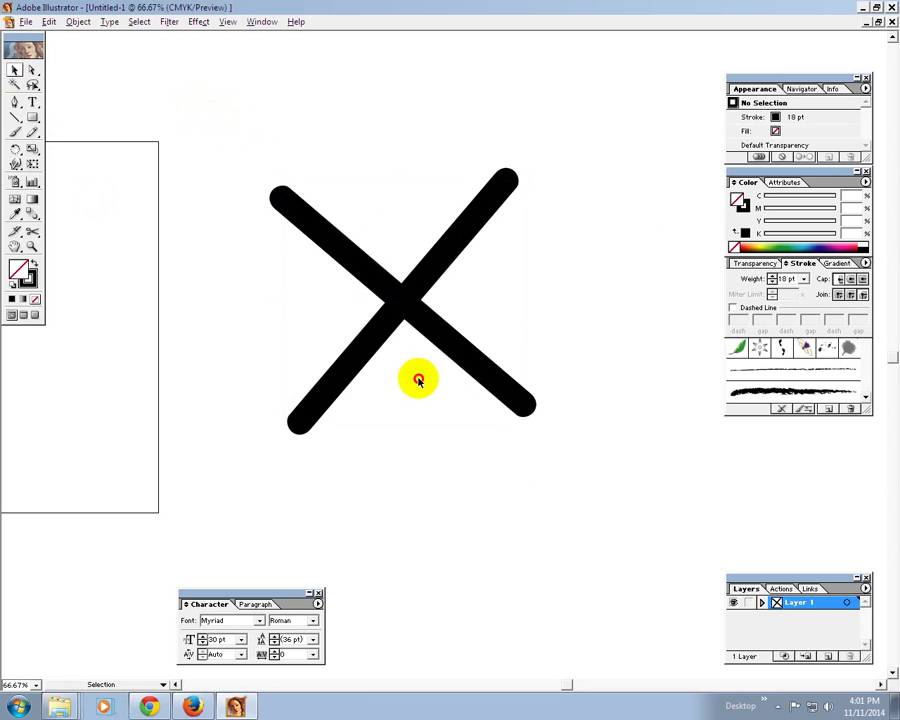
{"action": "left_click", "coordinate": [419, 383]}
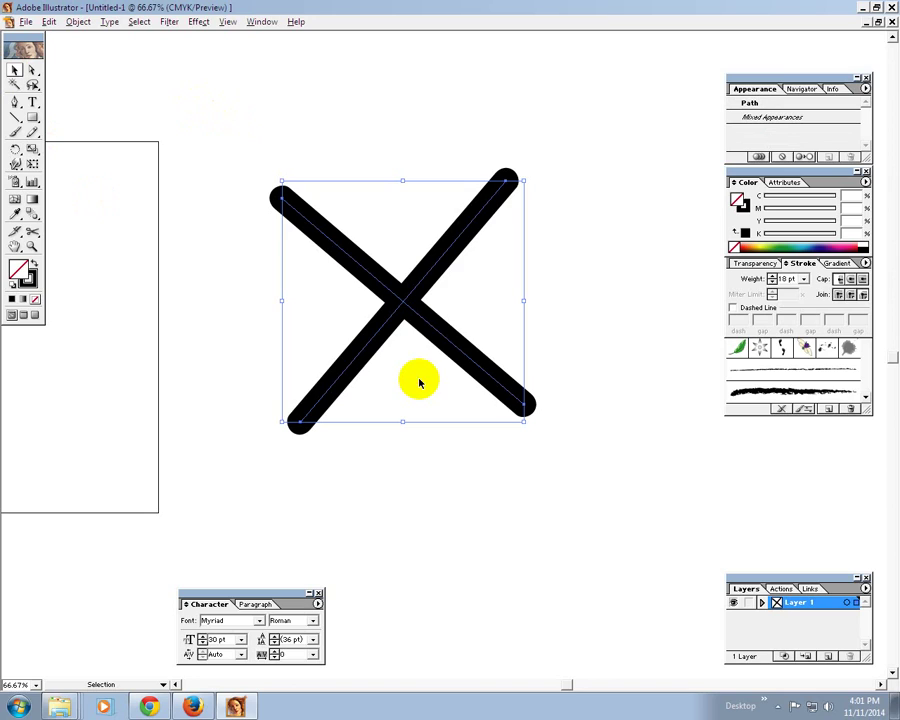
Delete the X and undo six steps back to the bordered text block.
{"action": "key", "text": "Delete"}
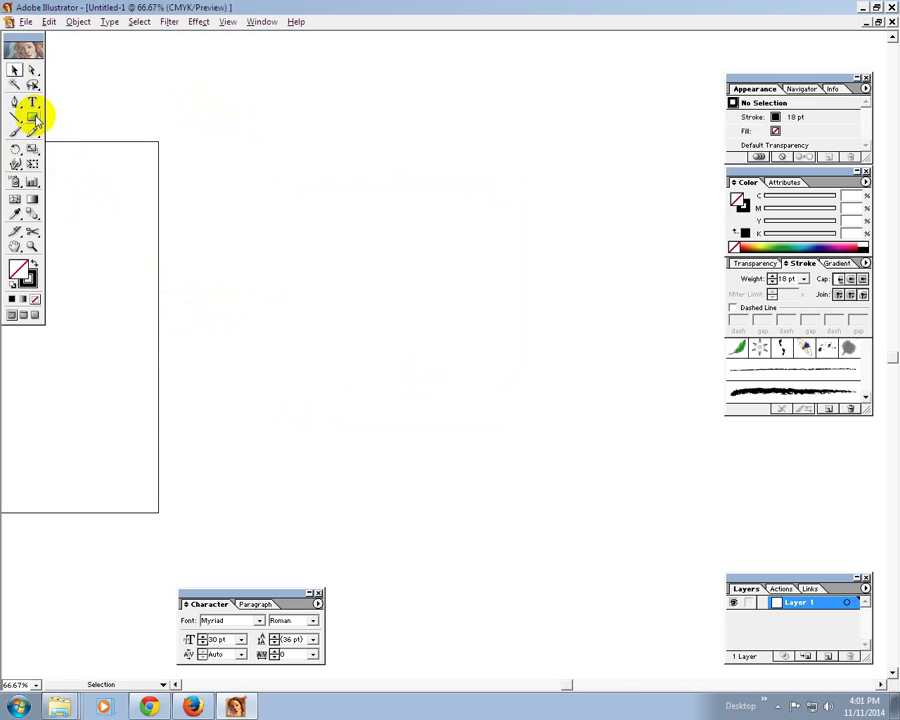
{"action": "key", "text": "ctrl+z"}
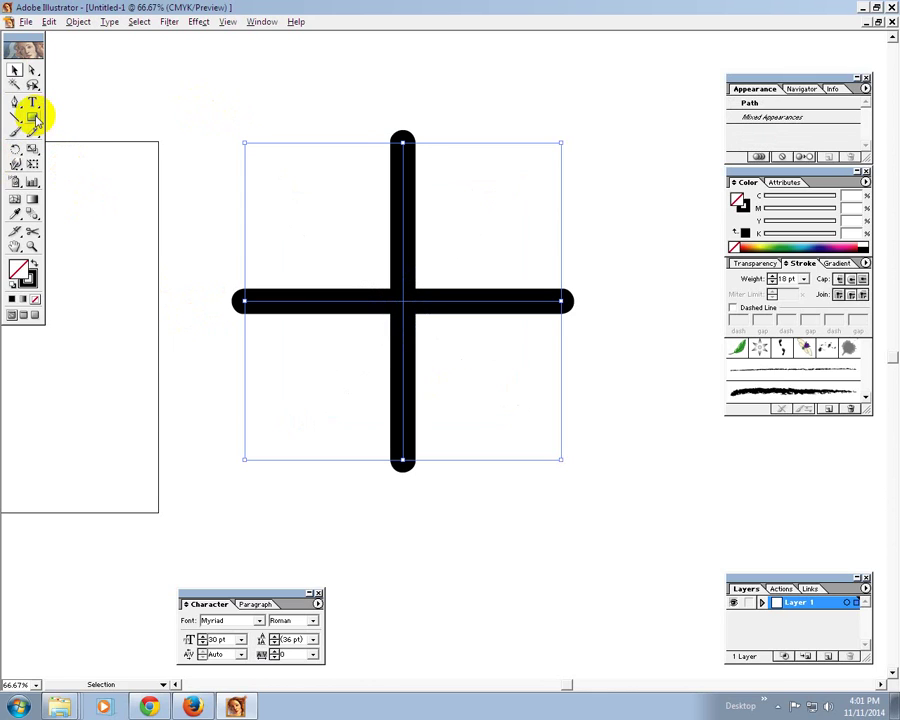
{"action": "key", "text": "ctrl+z"}
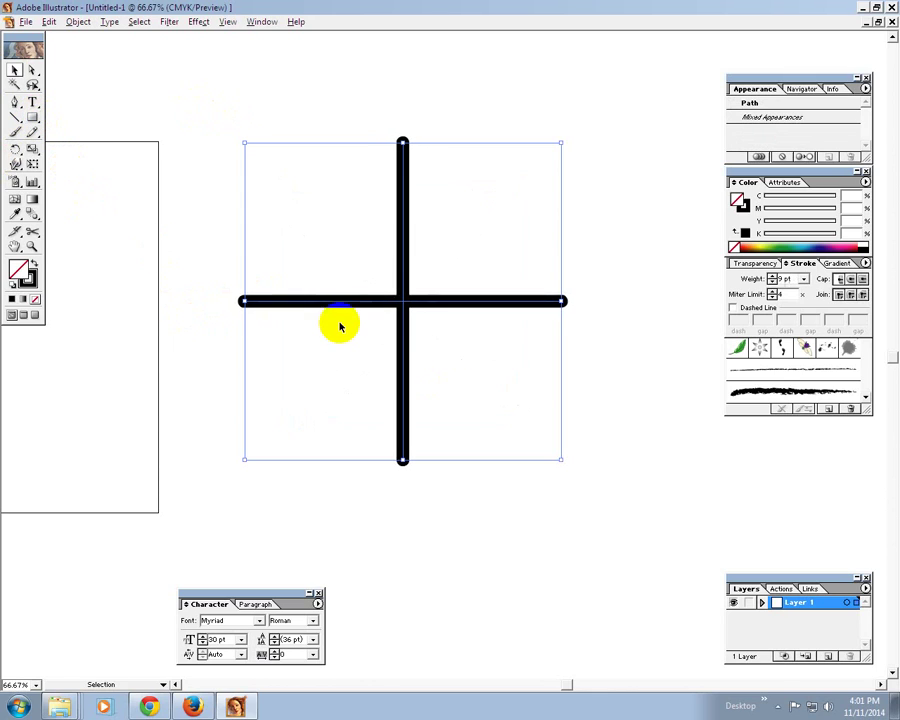
{"action": "key", "text": "ctrl+z"}
{"action": "key", "text": "ctrl+z"}
{"action": "key", "text": "ctrl+z"}
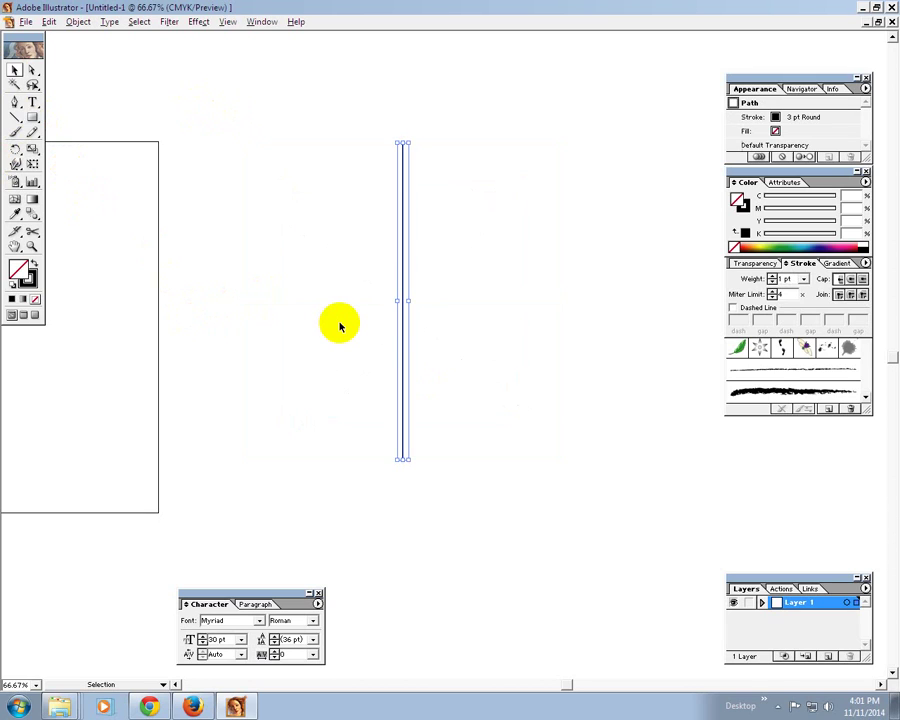
{"action": "key", "text": "ctrl+z"}
{"action": "key", "text": "ctrl+z"}
{"action": "key", "text": "ctrl+z"}
{"action": "key", "text": "ctrl+z"}
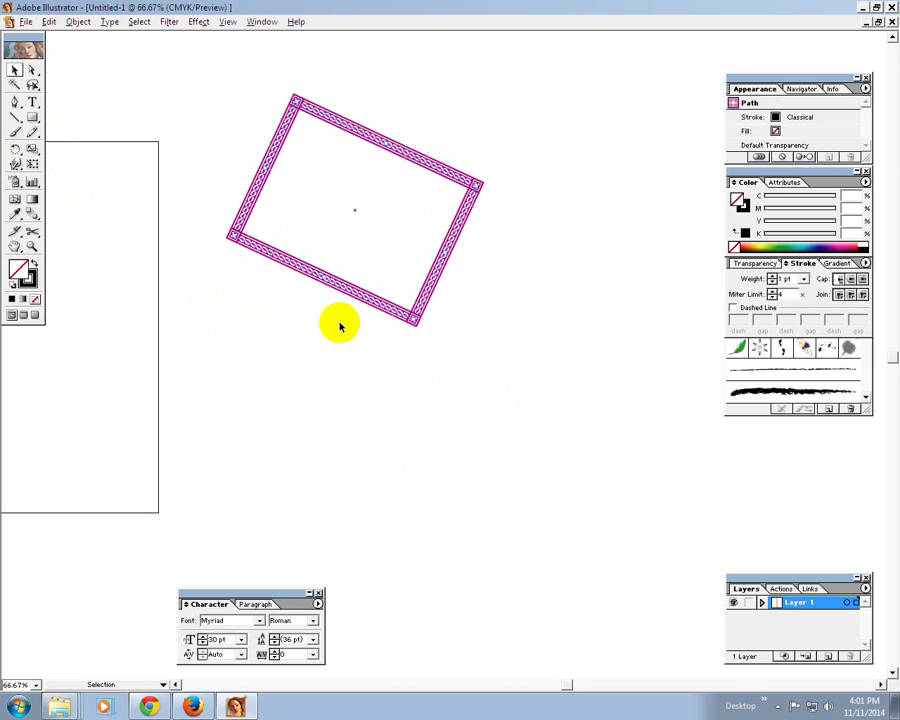
{"action": "key", "text": "ctrl+z"}
{"action": "key", "text": "ctrl+z"}
{"action": "key", "text": "ctrl+z"}
{"action": "key", "text": "ctrl+z"}
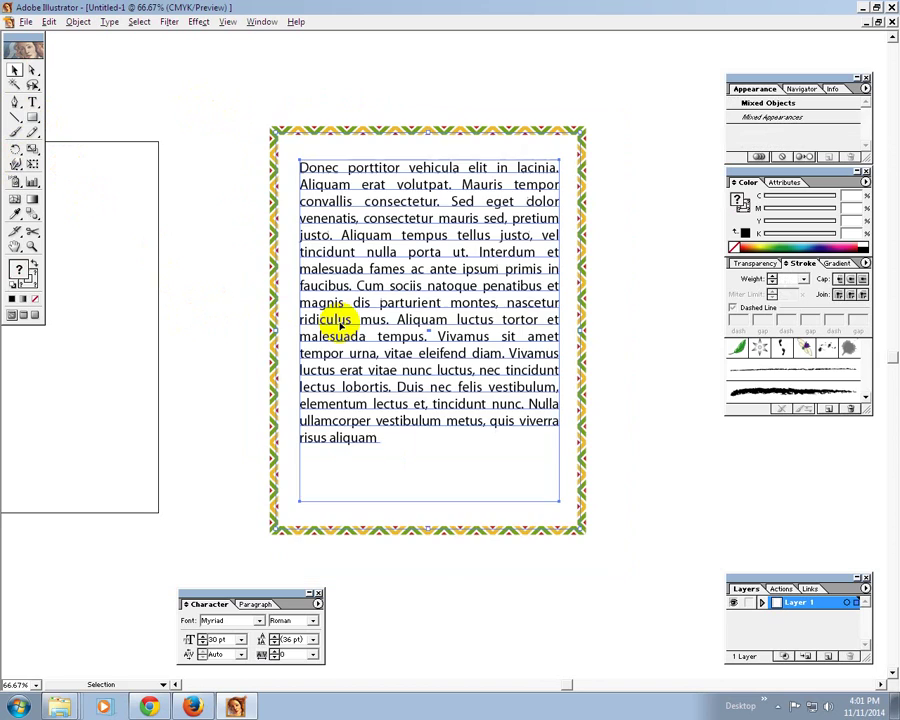
{"action": "key", "text": "ctrl+z"}
Group the Lorem Ipsum text with its patterned green-and-orange border.
{"action": "left_click", "coordinate": [210, 105]}
{"action": "left_click", "coordinate": [436, 319]}
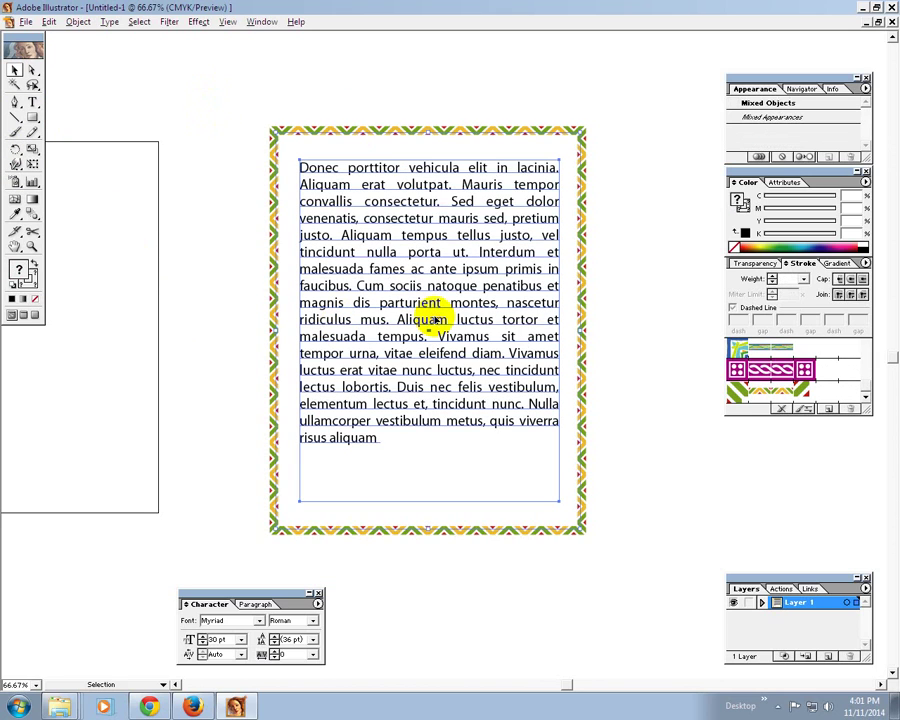
{"action": "key", "text": "ctrl+g"}
{"action": "left_click", "coordinate": [255, 181]}
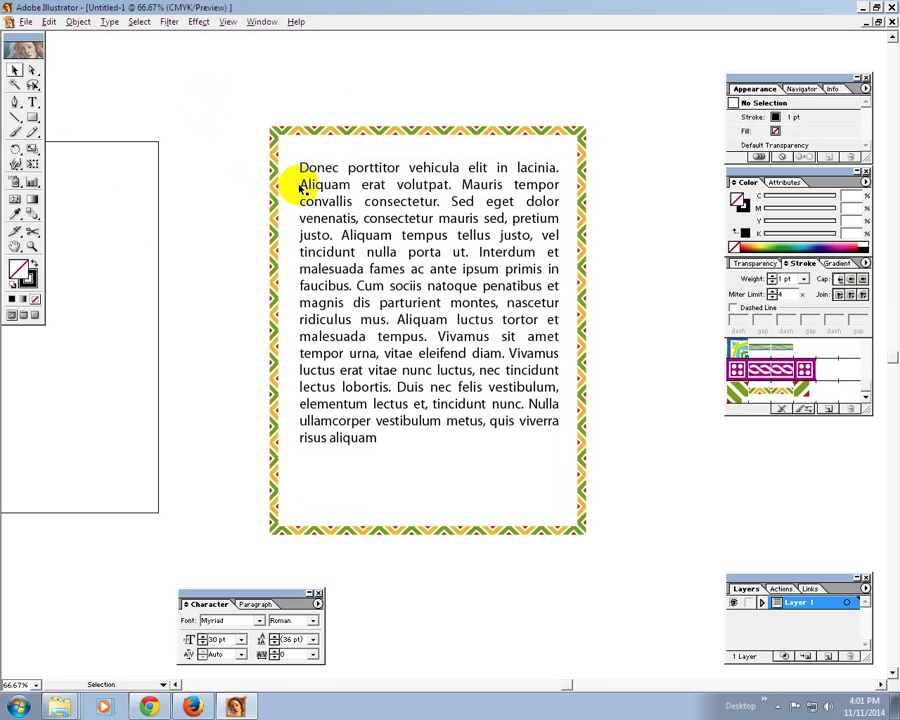
{"action": "left_click", "coordinate": [325, 185]}
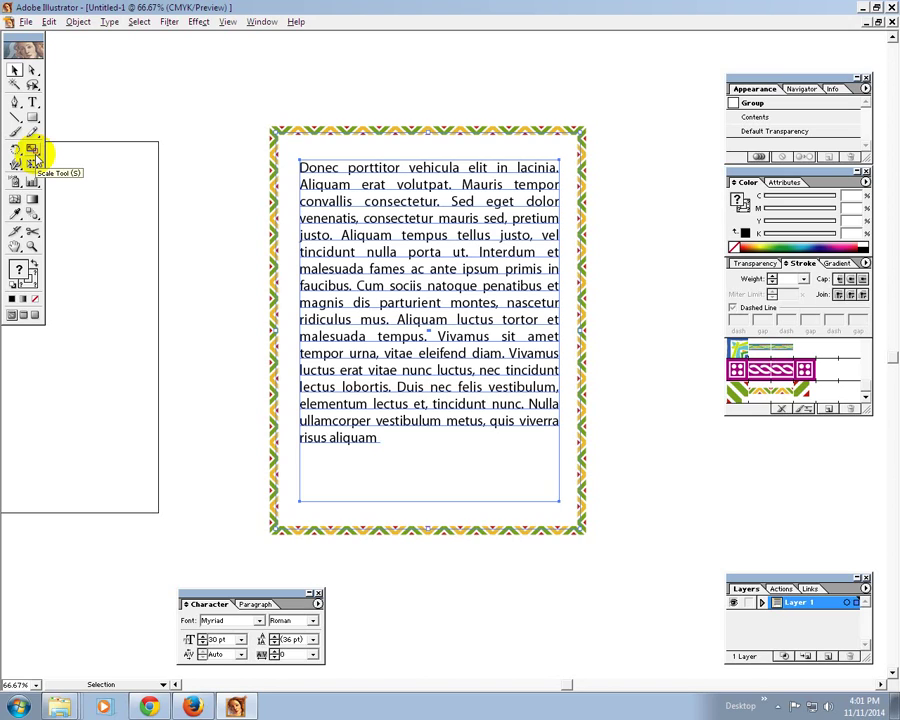
Cancel the Move dialog, then scale the bordered text group uniformly by 110%.
{"action": "key", "text": "Return"}
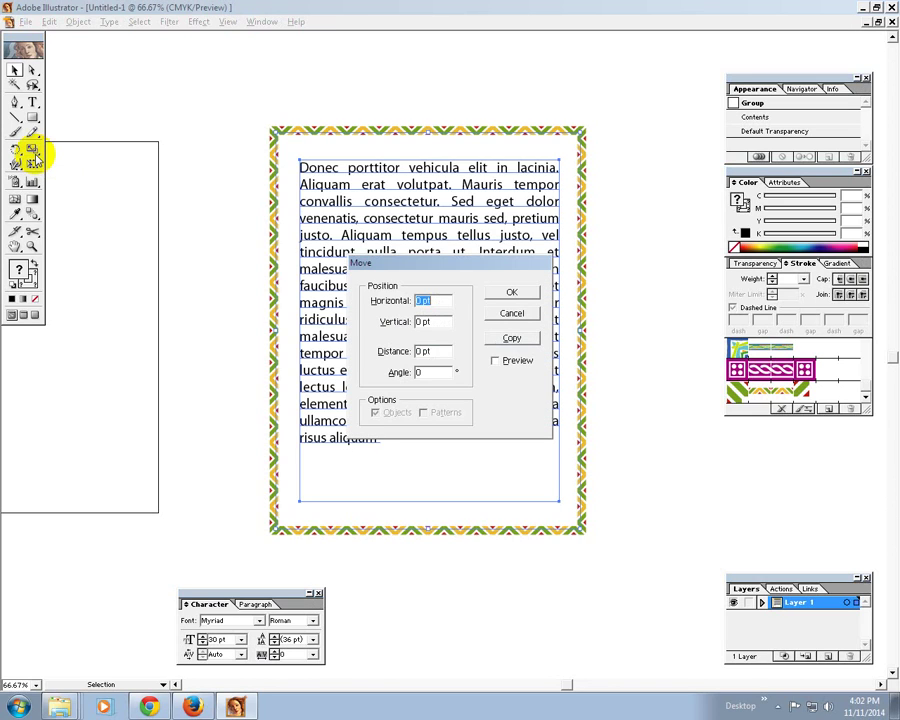
{"action": "left_click", "coordinate": [512, 314]}
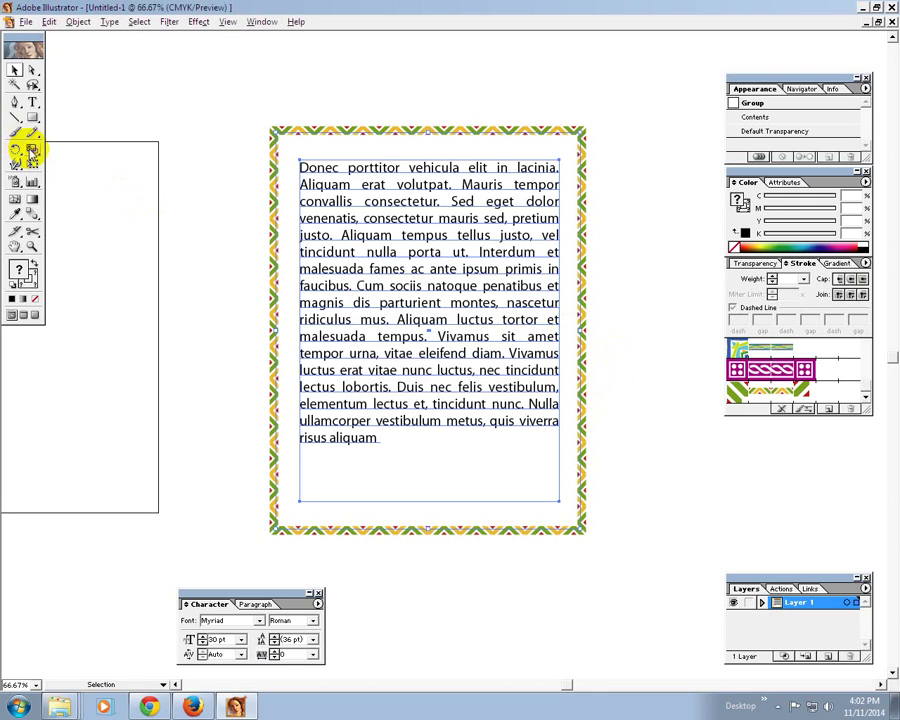
{"action": "double_click", "coordinate": [32, 152]}
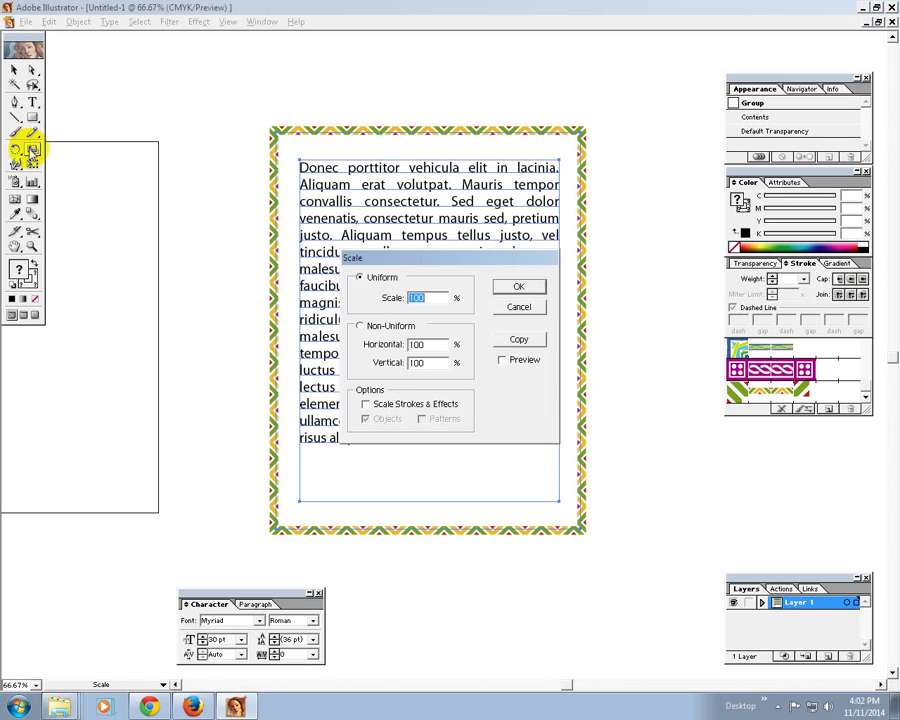
{"action": "type", "text": "11"}
{"action": "type", "text": "0"}
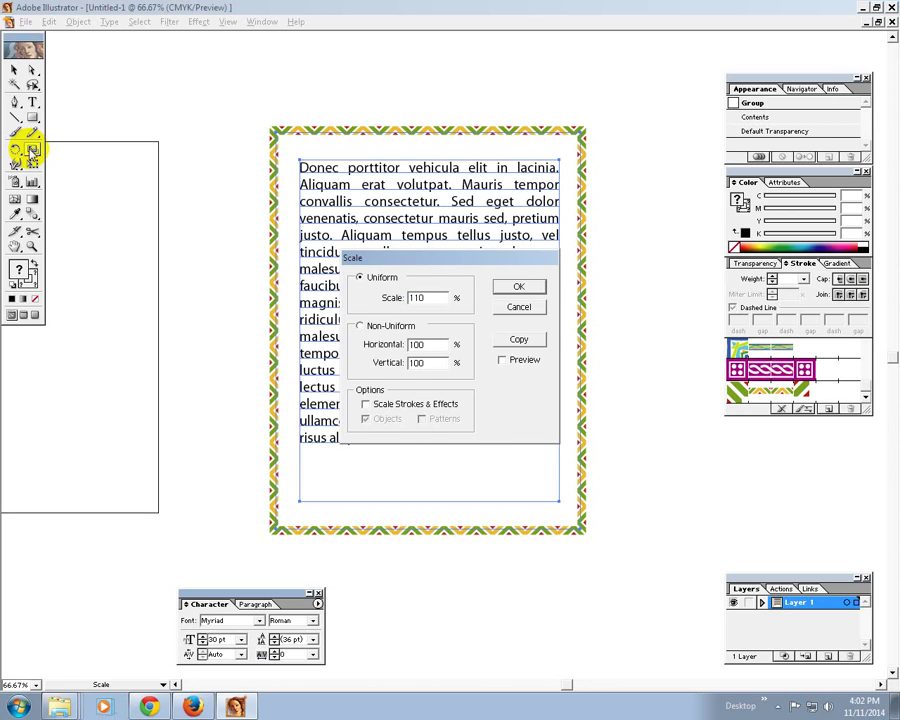
{"action": "key", "text": "Return"}
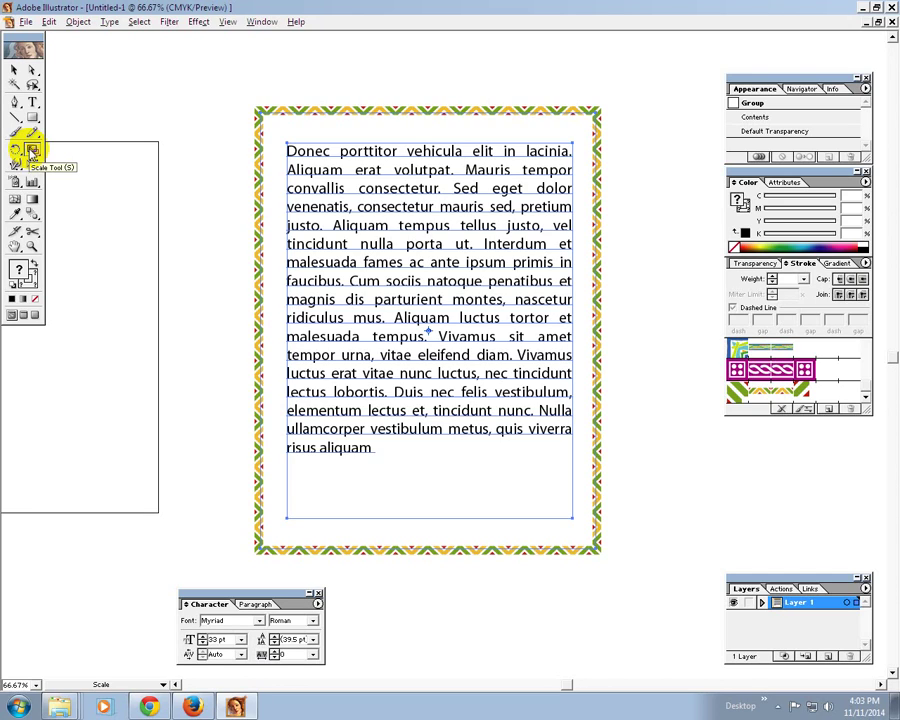
Apply a 100% scale, then scale the bordered text block to 50%.
{"action": "double_click", "coordinate": [32, 150]}
{"action": "type", "text": "1"}
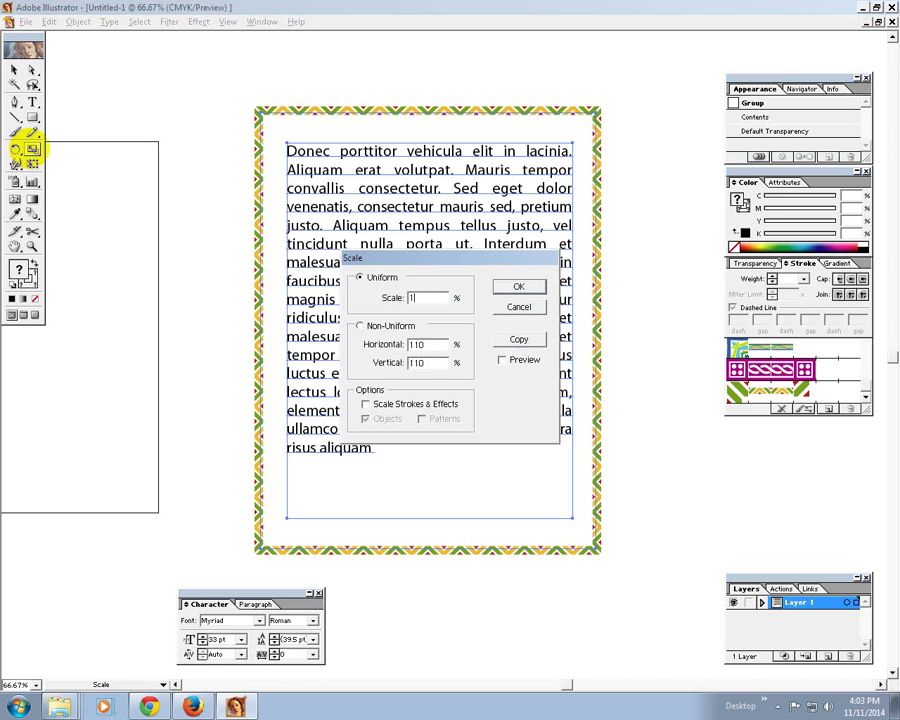
{"action": "type", "text": "00"}
{"action": "key", "text": "Return"}
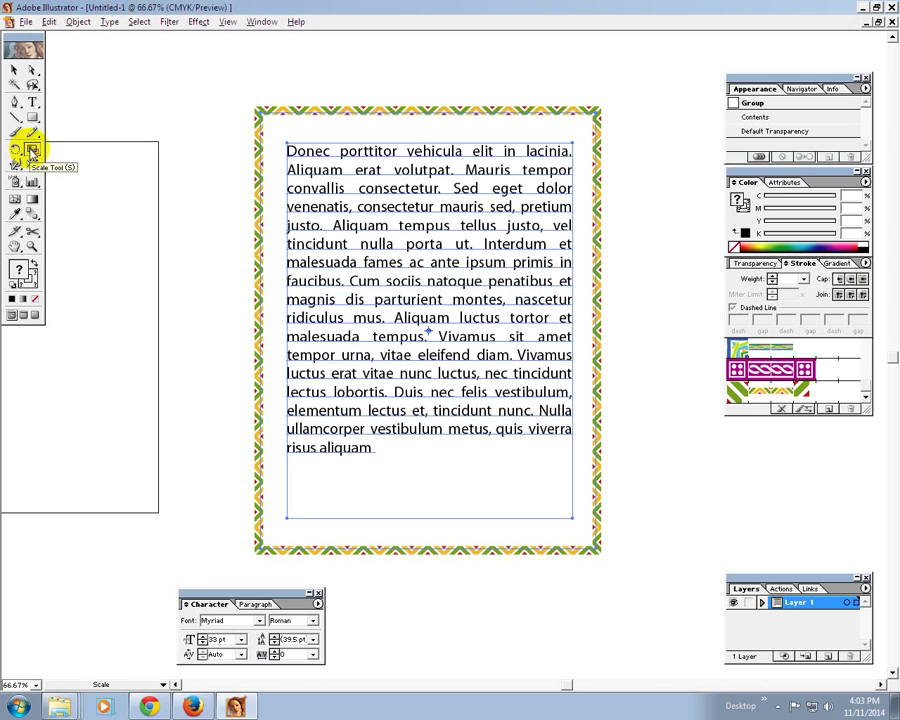
{"action": "double_click", "coordinate": [32, 150]}
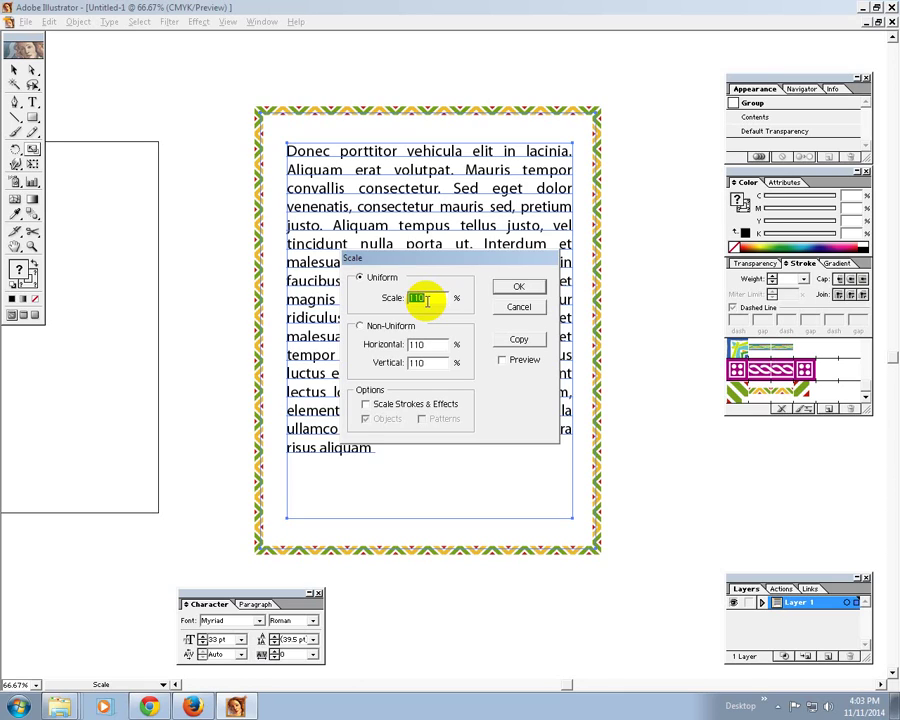
{"action": "type", "text": "5"}
{"action": "type", "text": "0"}
{"action": "key", "text": "Return"}
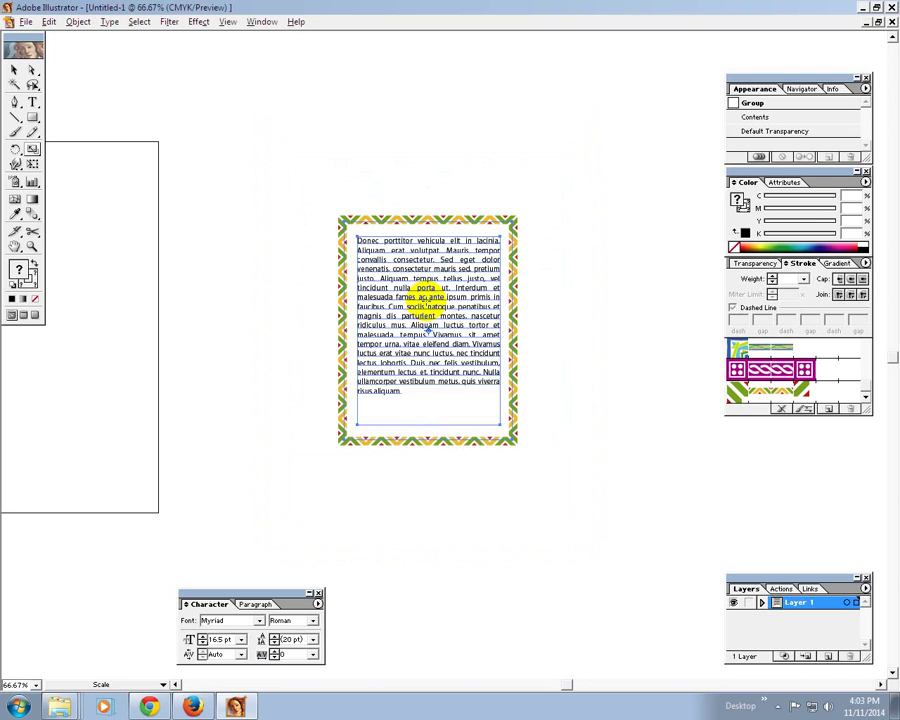
Select the shrunken bordered text block and delete it.
{"action": "left_click", "coordinate": [15, 70]}
{"action": "left_click", "coordinate": [297, 153]}
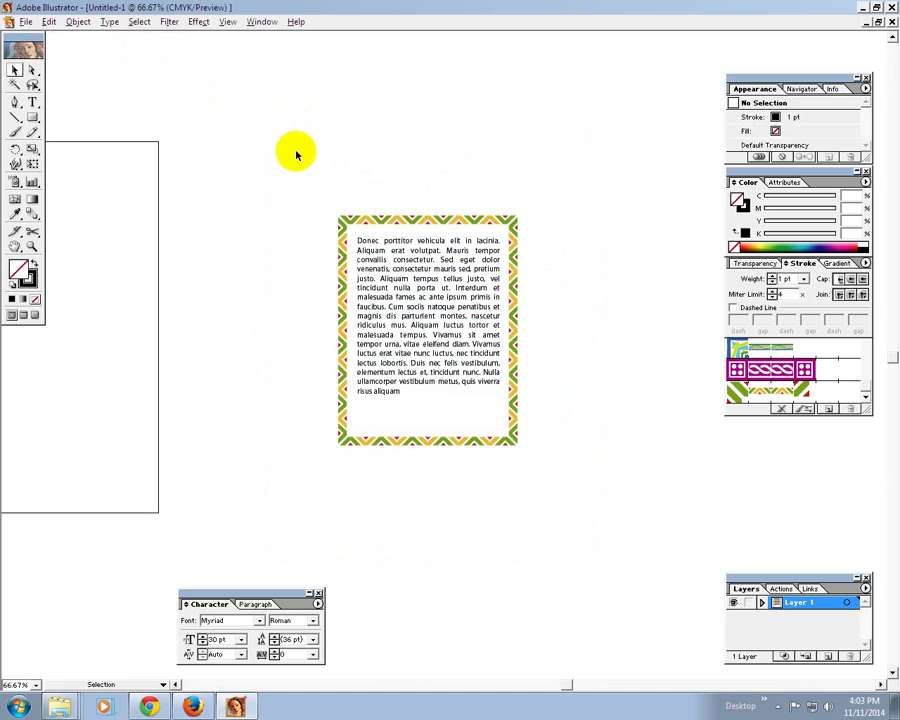
{"action": "left_click_drag", "start_coordinate": [291, 172], "coordinate": [461, 508]}
{"action": "key", "text": "Delete"}
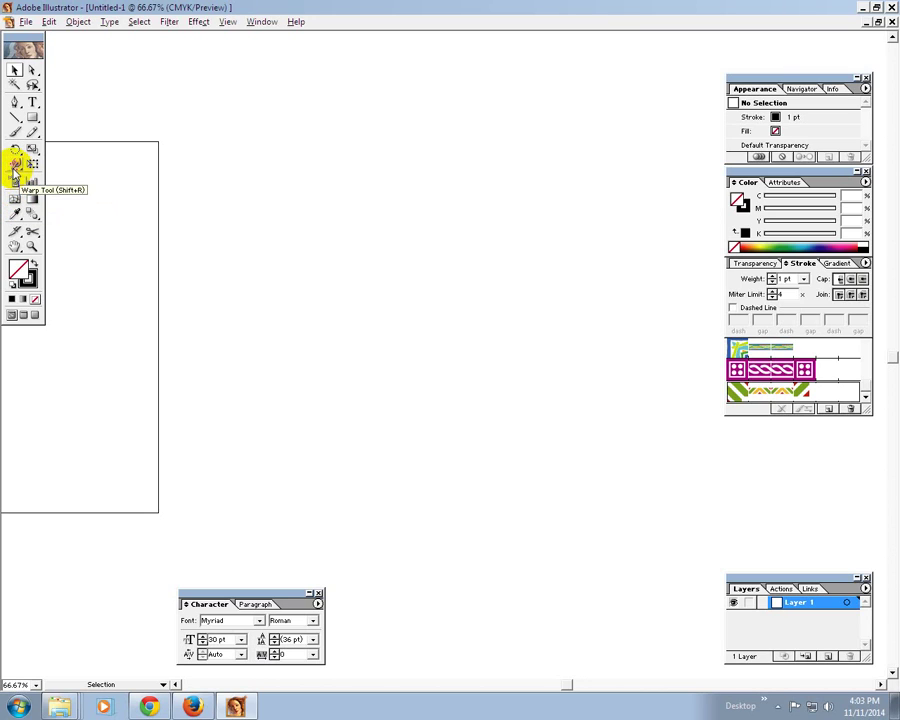
Draw a vertical line and warp it into a wavy path.
{"action": "left_click", "coordinate": [15, 117]}
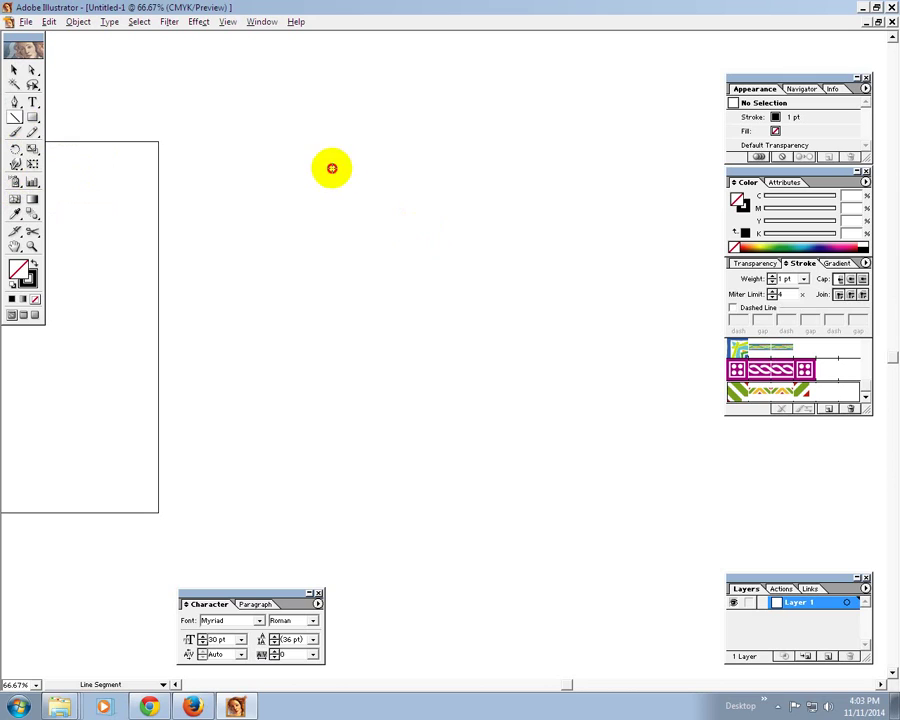
{"action": "left_click_drag", "start_coordinate": [332, 168], "coordinate": [332, 490]}
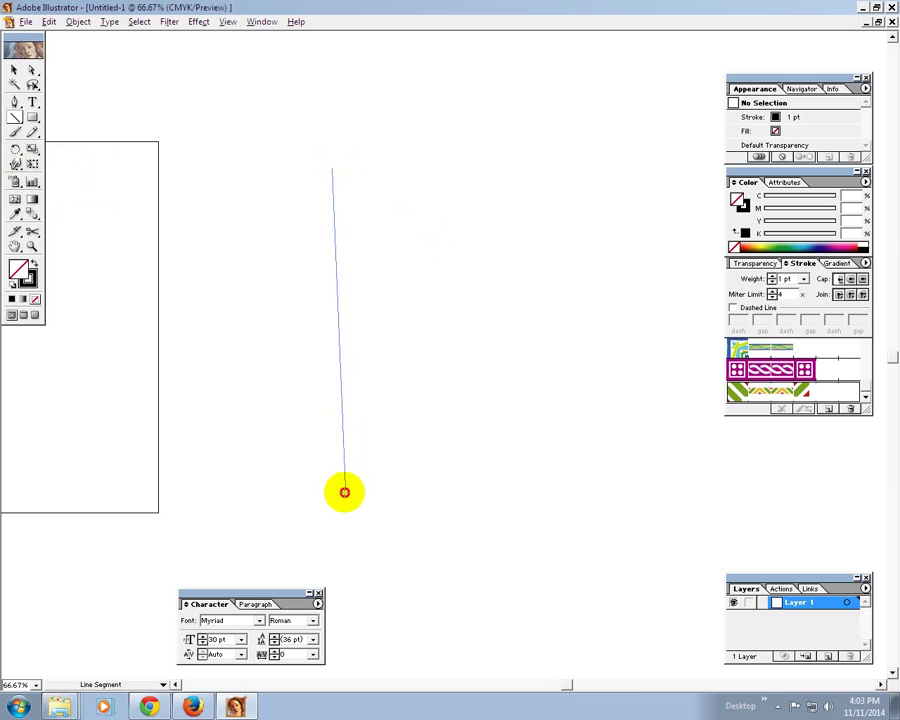
{"action": "left_click", "coordinate": [32, 182]}
{"action": "mouse_move", "coordinate": [329, 321]}
{"action": "left_mouse_down"}
{"action": "mouse_move", "coordinate": [268, 318]}
{"action": "mouse_move", "coordinate": [327, 275]}
{"action": "mouse_move", "coordinate": [327, 249]}
{"action": "mouse_move", "coordinate": [378, 249]}
{"action": "mouse_move", "coordinate": [311, 191]}
{"action": "left_mouse_up"}
{"action": "left_click_drag", "start_coordinate": [321, 422], "coordinate": [356, 437]}
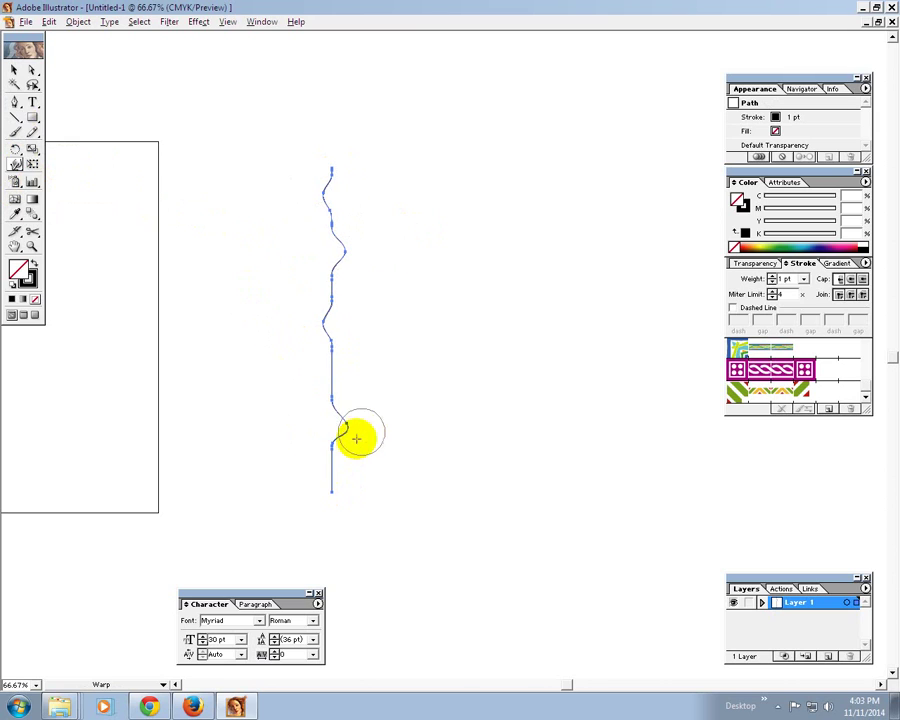
Select the wavy line and delete it.
{"action": "left_click", "coordinate": [14, 70]}
{"action": "left_click", "coordinate": [190, 121]}
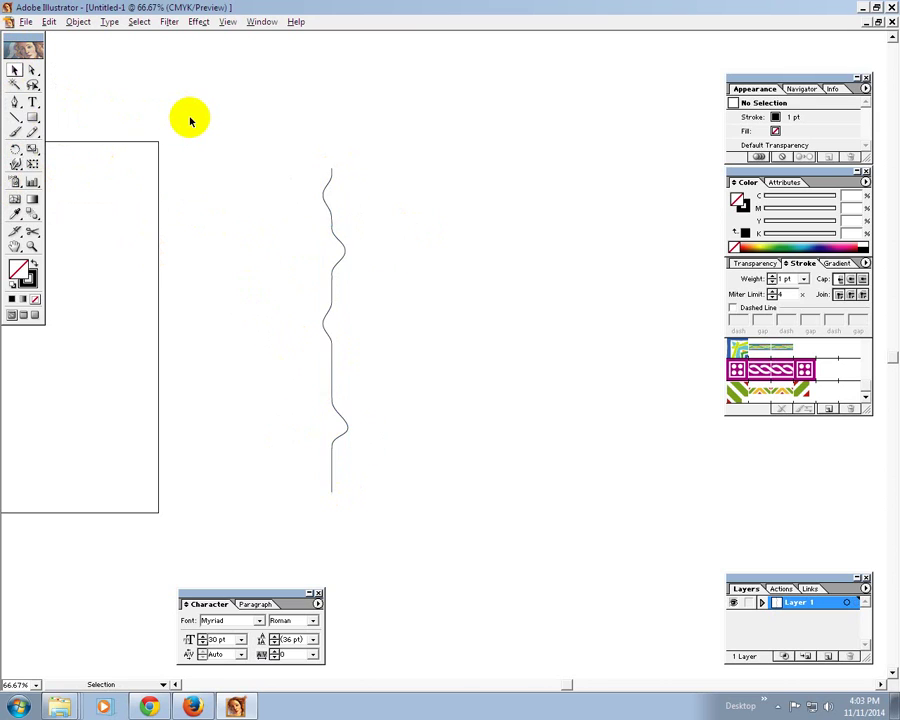
{"action": "left_click_drag", "start_coordinate": [190, 121], "coordinate": [380, 395]}
{"action": "key", "text": "Delete"}
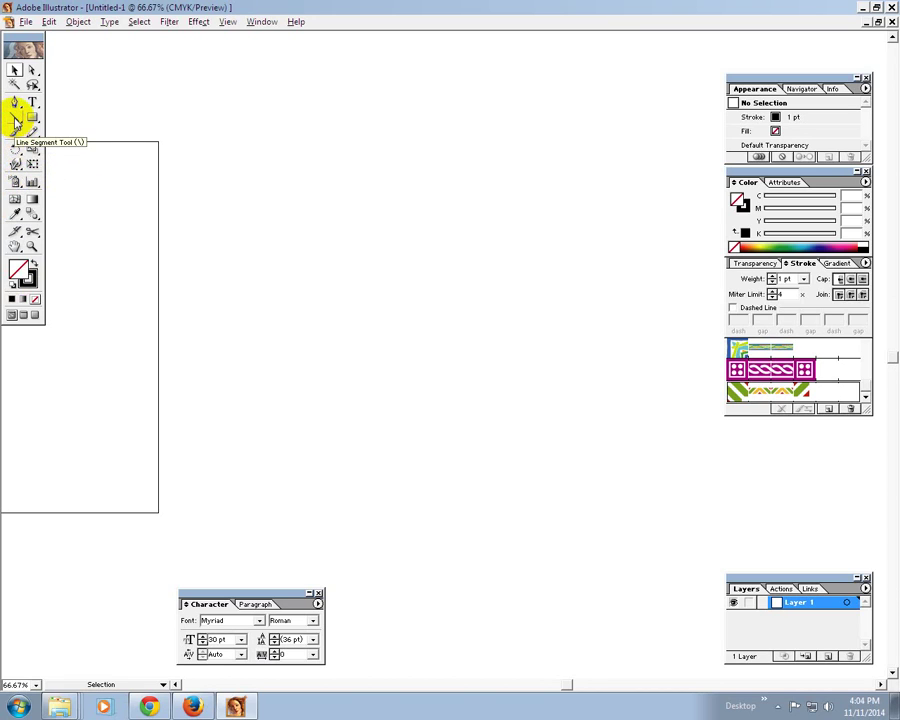
Draw a fresh straight vertical line and deselect it.
{"action": "left_click", "coordinate": [15, 117]}
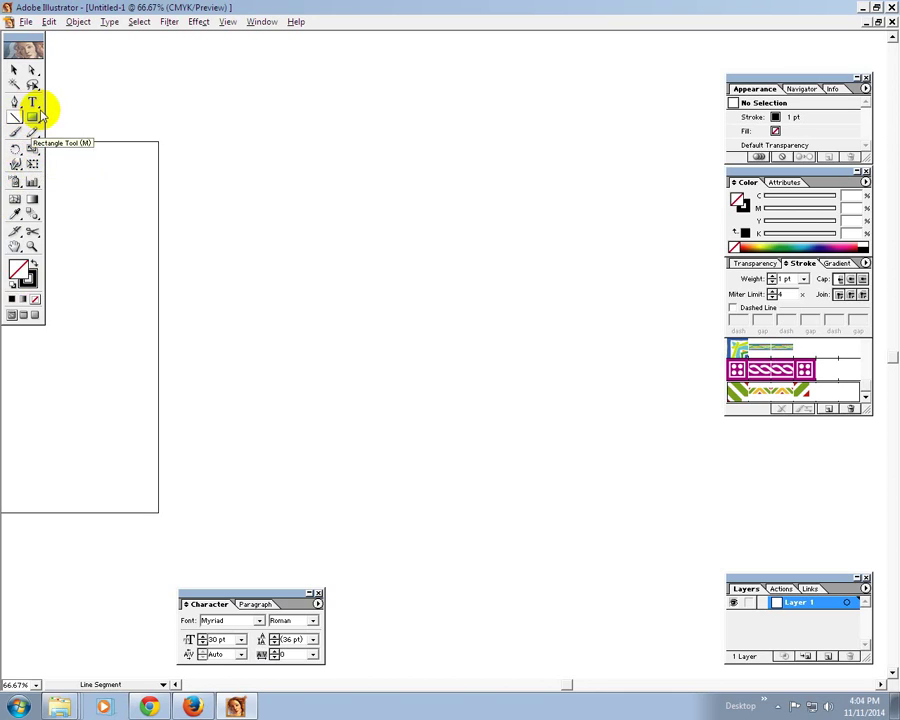
{"action": "left_click", "coordinate": [16, 117]}
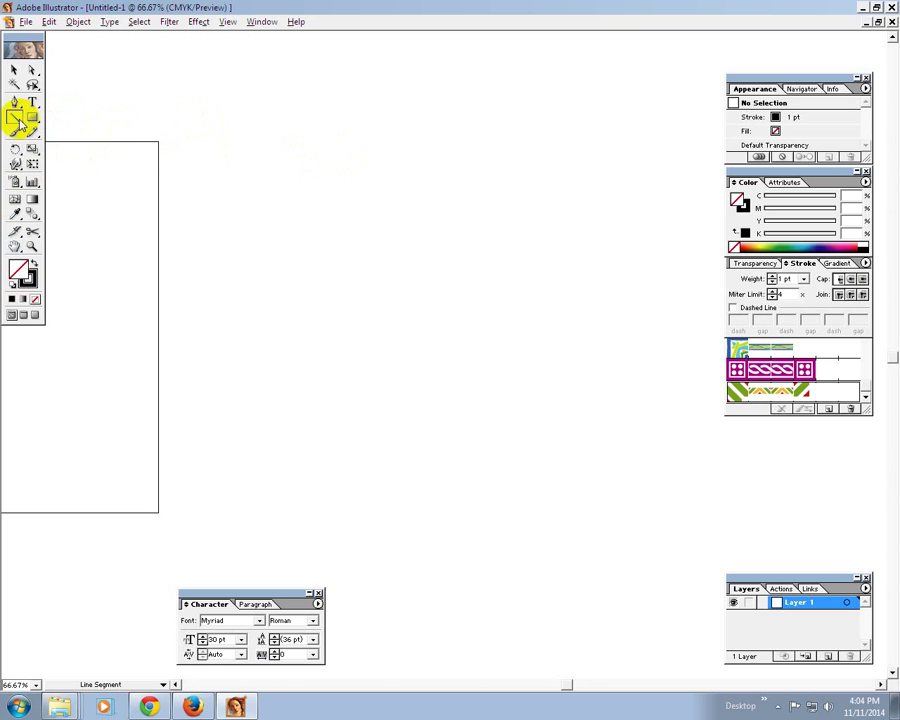
{"action": "left_click_drag", "start_coordinate": [395, 117], "coordinate": [440, 492]}
{"action": "left_click", "coordinate": [15, 70]}
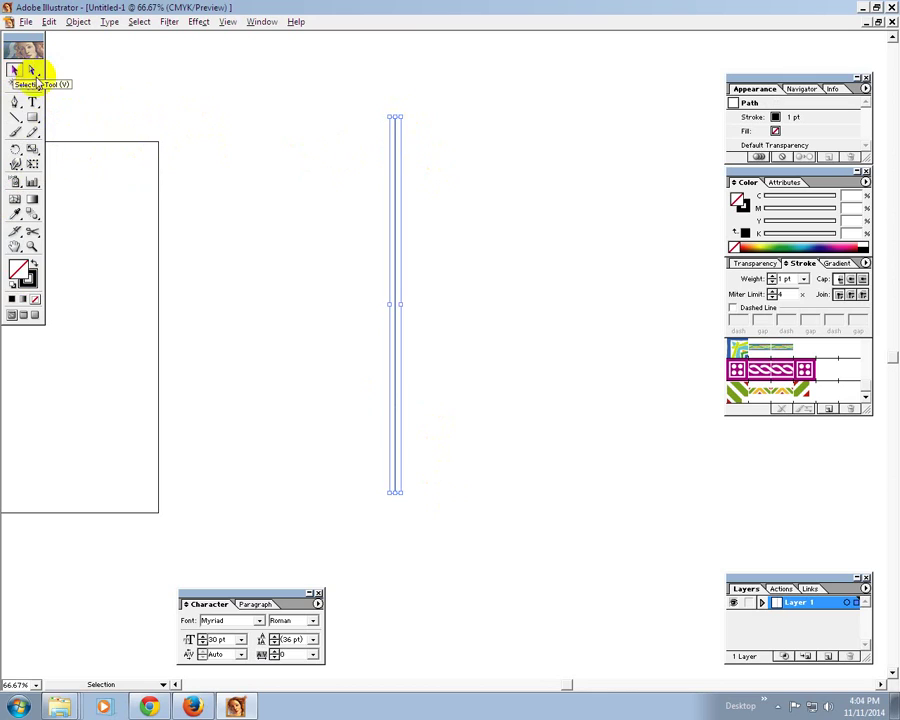
{"action": "left_click", "coordinate": [435, 330]}
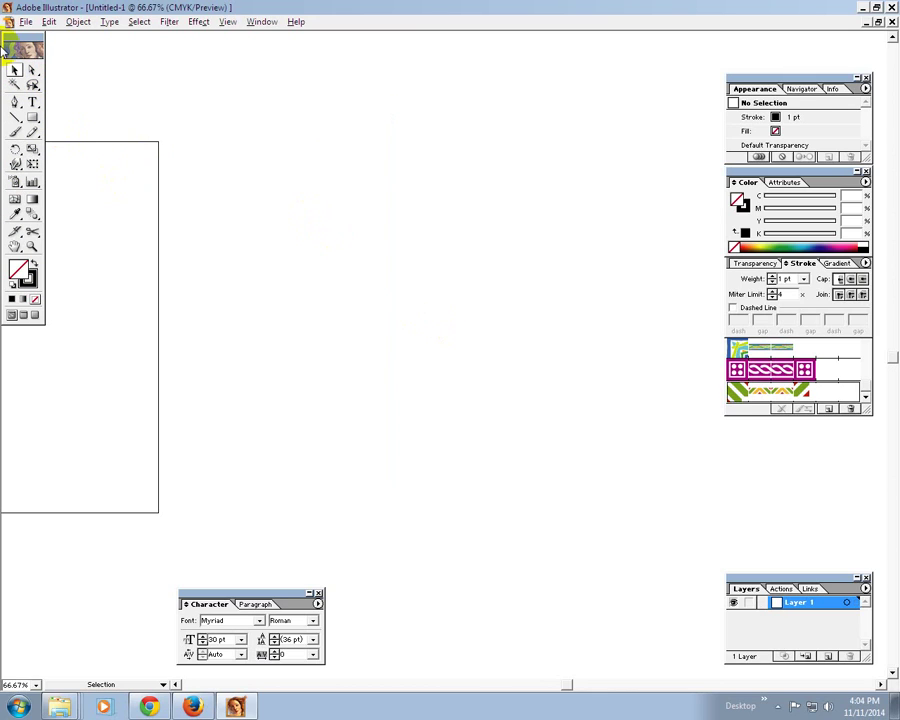
{"action": "left_click", "coordinate": [33, 130]}
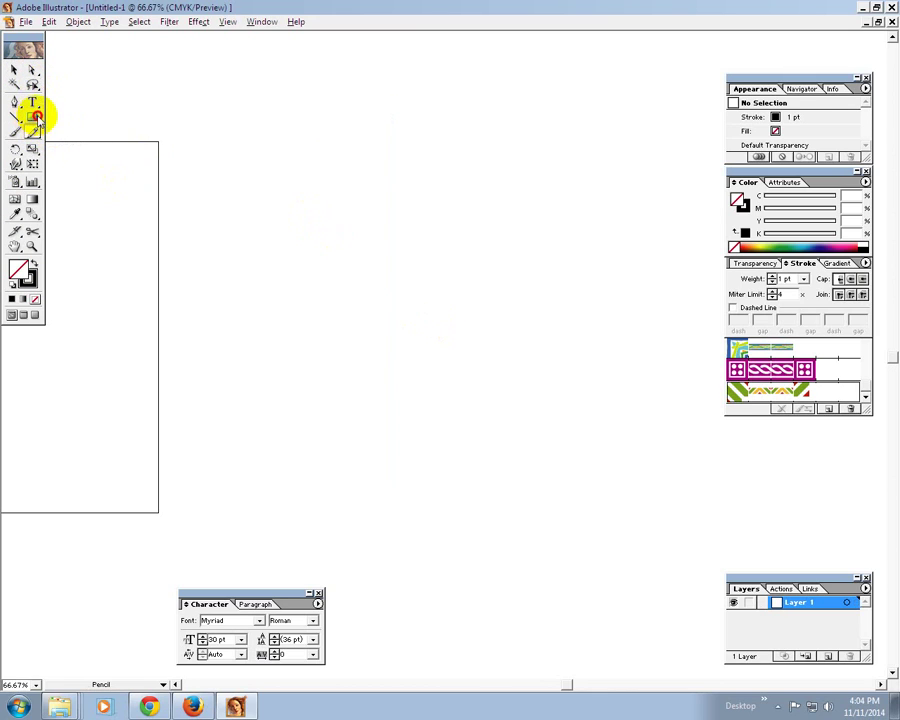
Draw a circle left of the line with green fill and no stroke.
{"action": "left_click_drag", "start_coordinate": [33, 117], "coordinate": [88, 118]}
{"action": "mouse_move", "coordinate": [290, 232]}
{"action": "left_mouse_down"}
{"action": "mouse_move", "coordinate": [355, 308]}
{"action": "mouse_move", "coordinate": [366, 307]}
{"action": "left_mouse_up"}
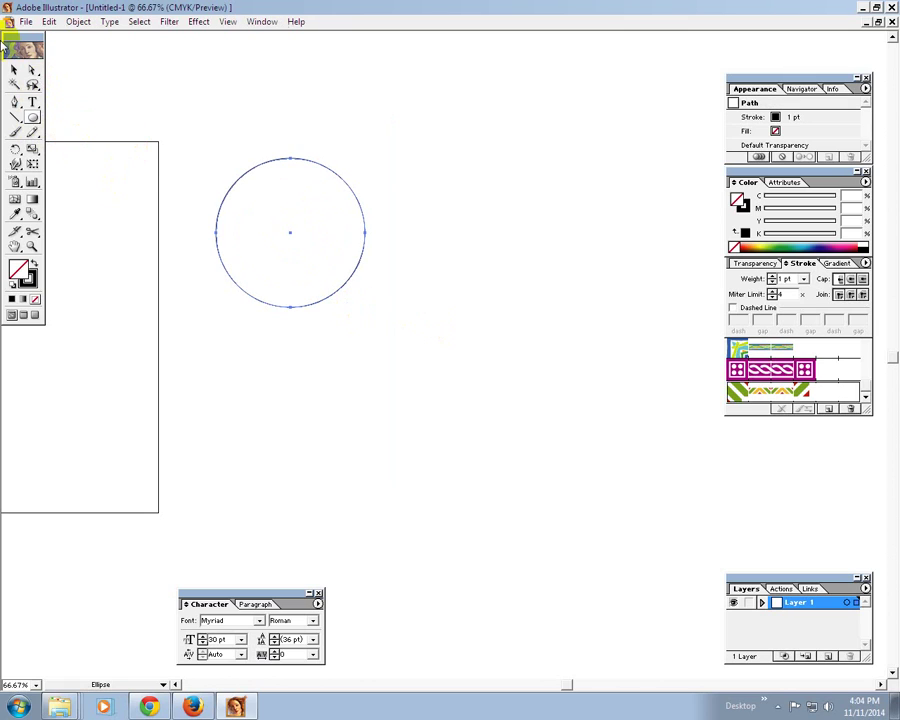
{"action": "left_click", "coordinate": [15, 69]}
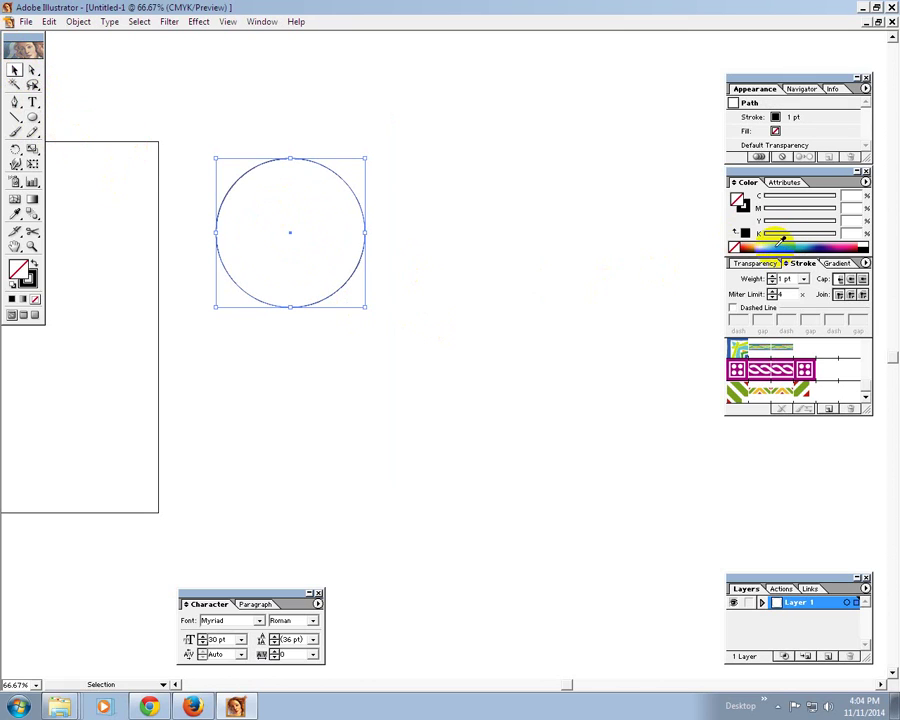
{"action": "left_click", "coordinate": [743, 231]}
{"action": "left_click", "coordinate": [734, 246]}
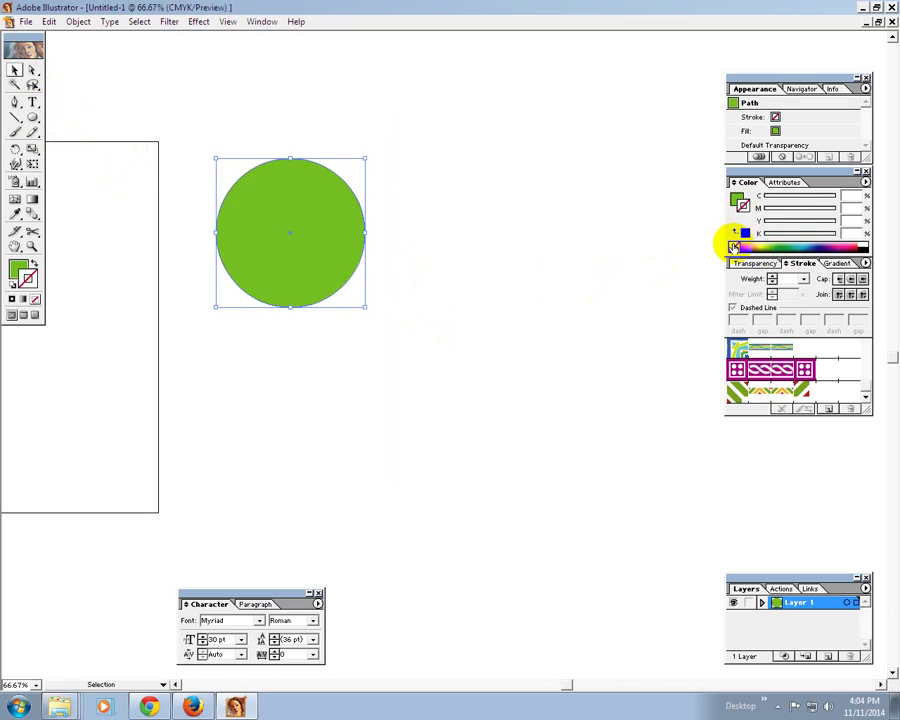
Warp a pointed bulge from the circle's lower right and move it right.
{"action": "left_click", "coordinate": [16, 164]}
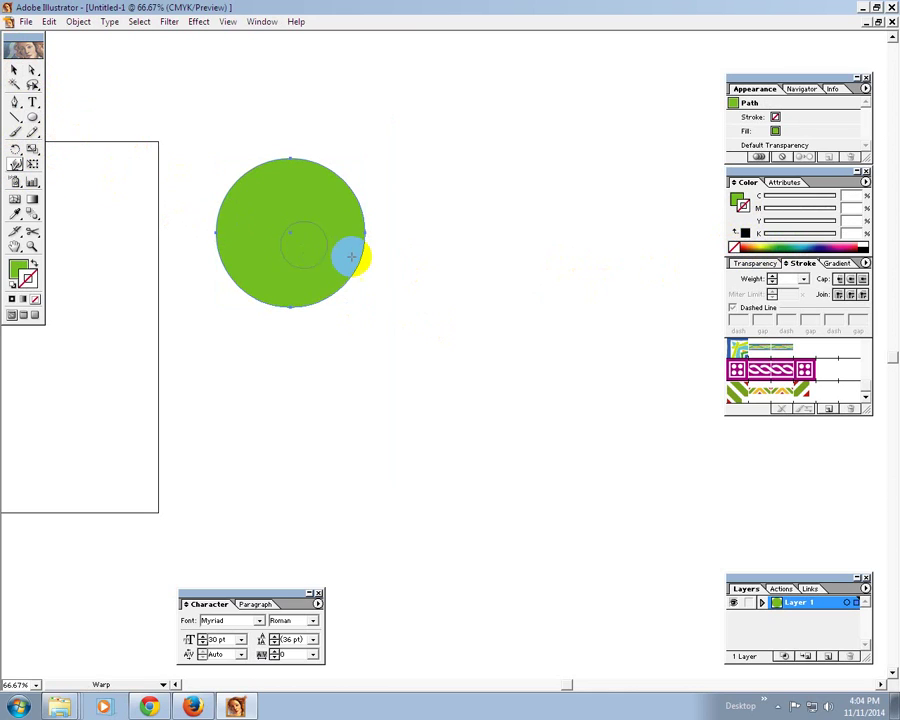
{"action": "left_click_drag", "start_coordinate": [352, 254], "coordinate": [378, 262]}
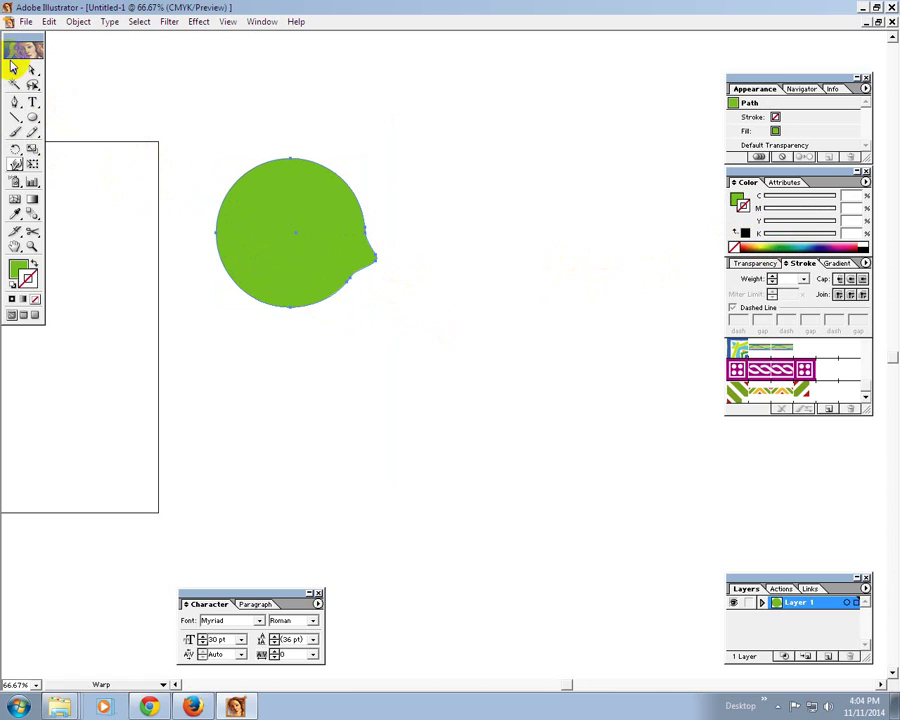
{"action": "left_click", "coordinate": [14, 69]}
{"action": "left_click_drag", "start_coordinate": [326, 250], "coordinate": [382, 250]}
{"action": "left_click", "coordinate": [448, 362]}
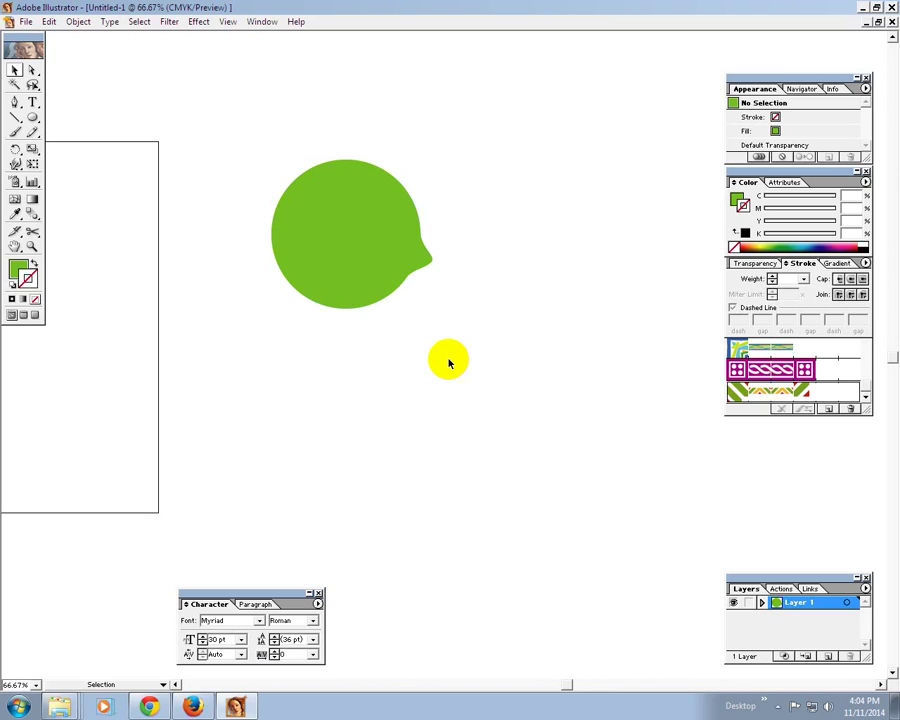
{"action": "left_click", "coordinate": [385, 268]}
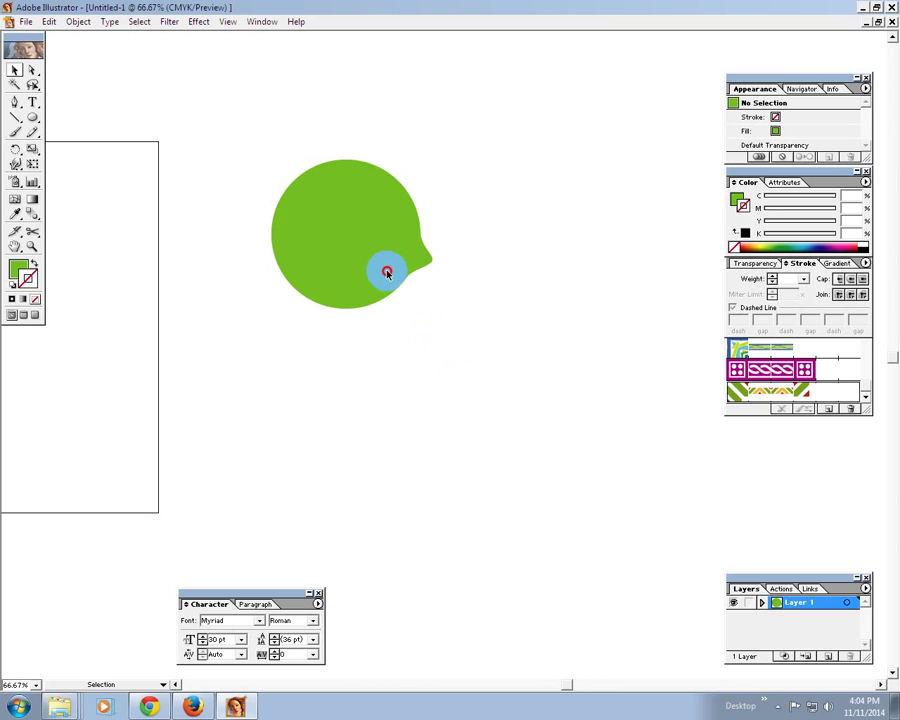
Delete the green shape and switch the graph type from Column to Bar.
{"action": "key", "text": "Delete"}
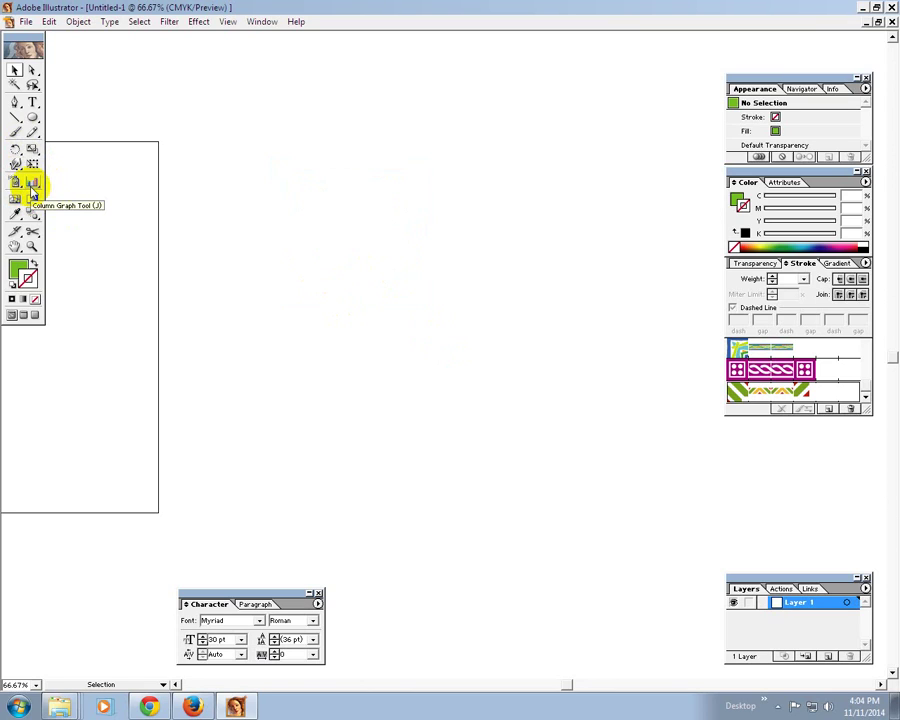
{"action": "double_click", "coordinate": [32, 185]}
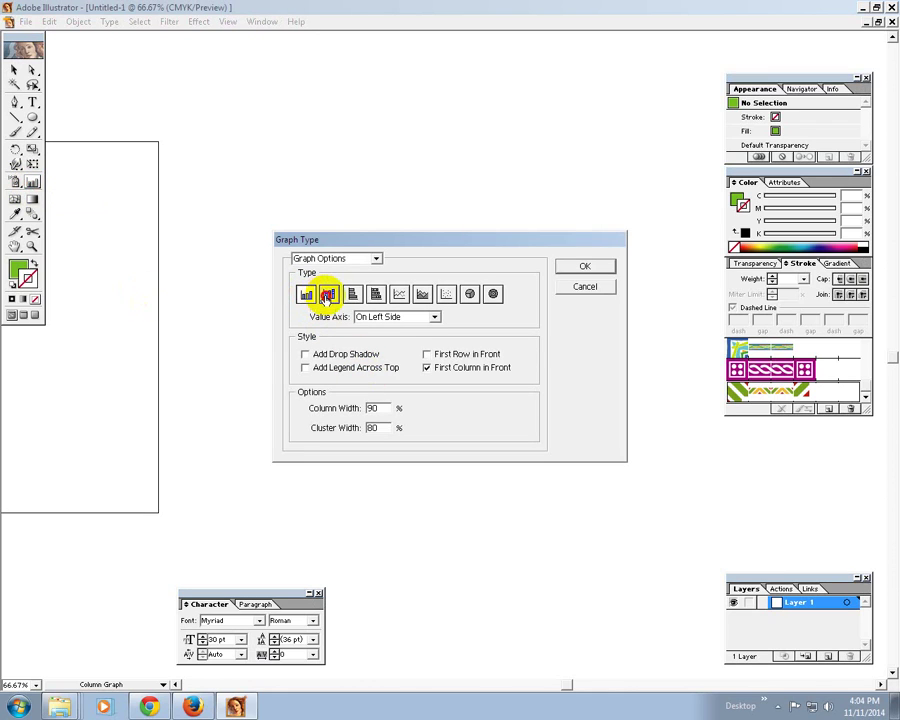
{"action": "left_click", "coordinate": [352, 293]}
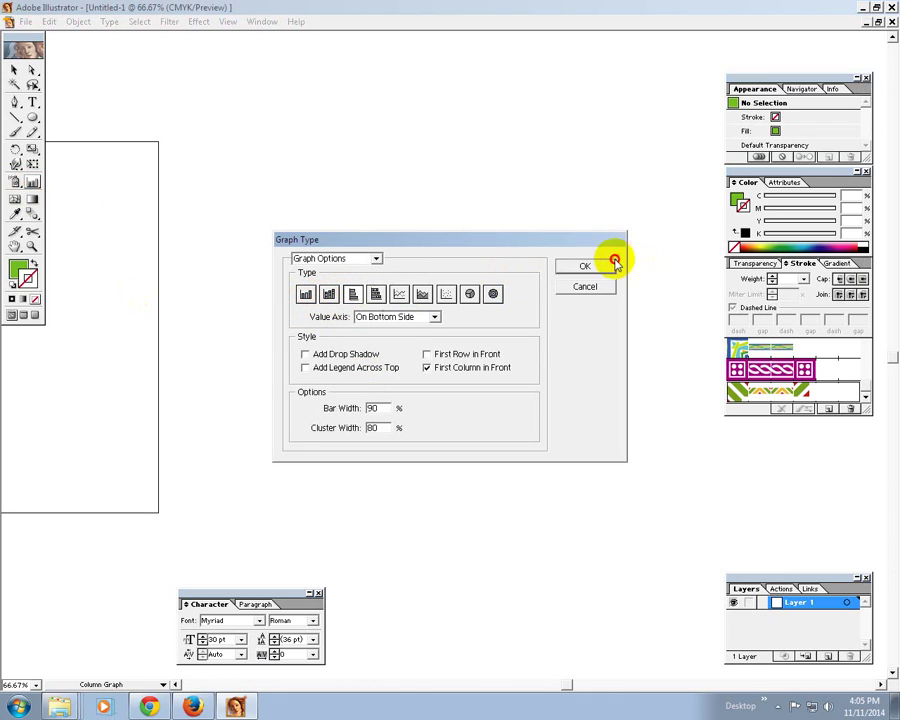
{"action": "left_click", "coordinate": [608, 266]}
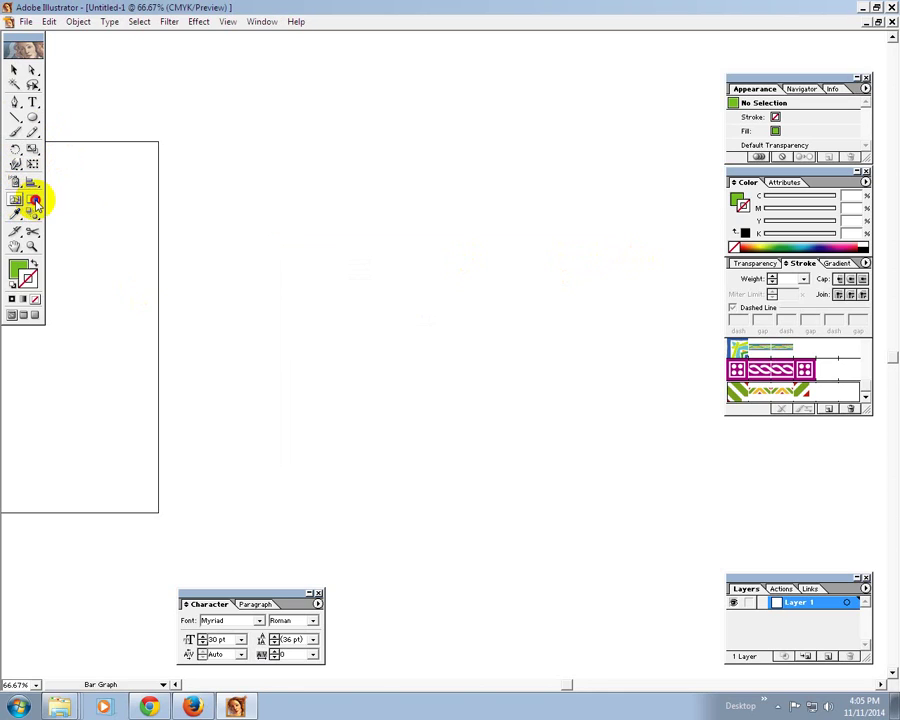
{"action": "left_click", "coordinate": [15, 201]}
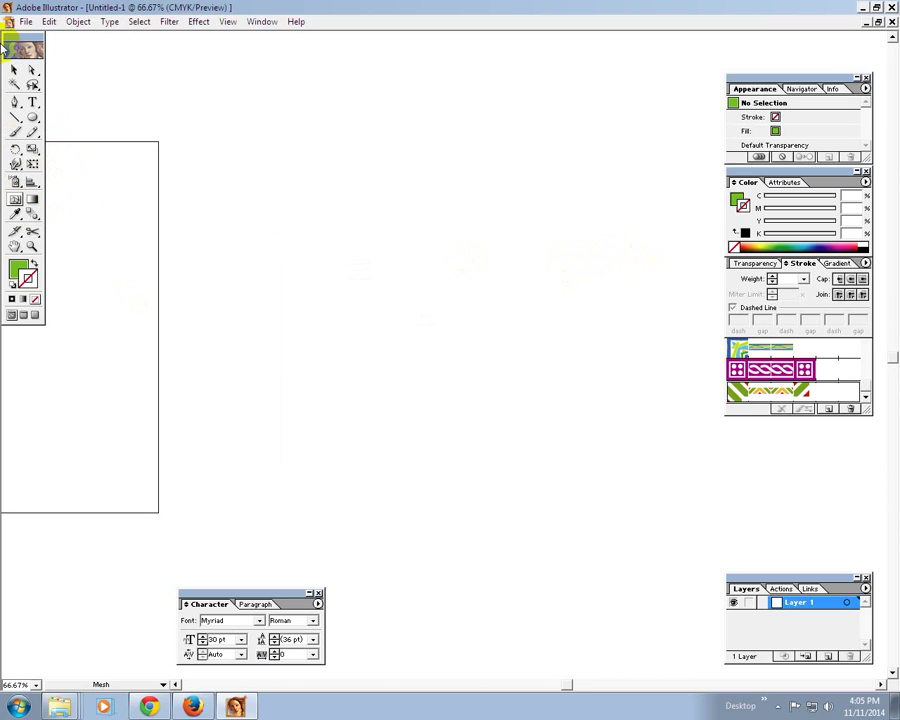
Draw a green rectangle near the canvas centre.
{"action": "left_click", "coordinate": [15, 70]}
{"action": "left_click", "coordinate": [15, 101]}
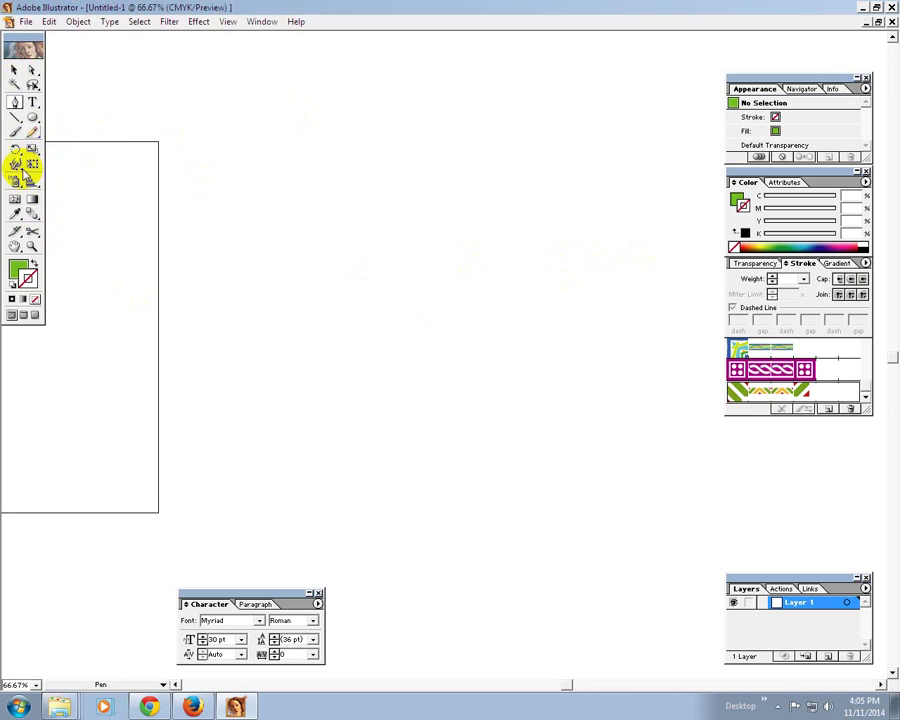
{"action": "mouse_move", "coordinate": [32, 117]}
{"action": "left_mouse_down"}
{"action": "mouse_move", "coordinate": [84, 138]}
{"action": "mouse_move", "coordinate": [46, 119]}
{"action": "left_mouse_up"}
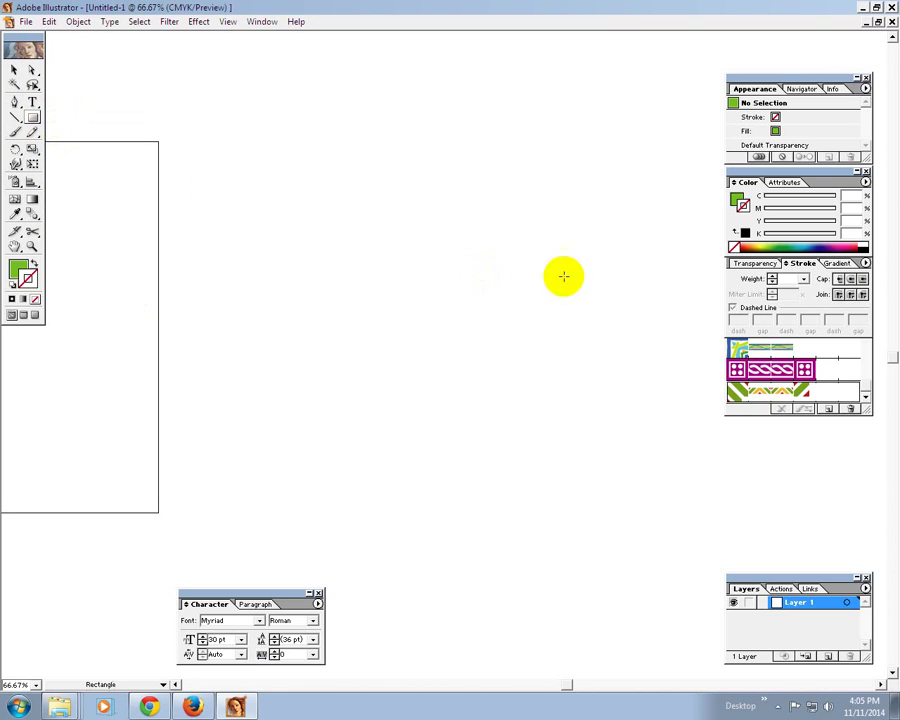
{"action": "left_click_drag", "start_coordinate": [301, 186], "coordinate": [505, 444]}
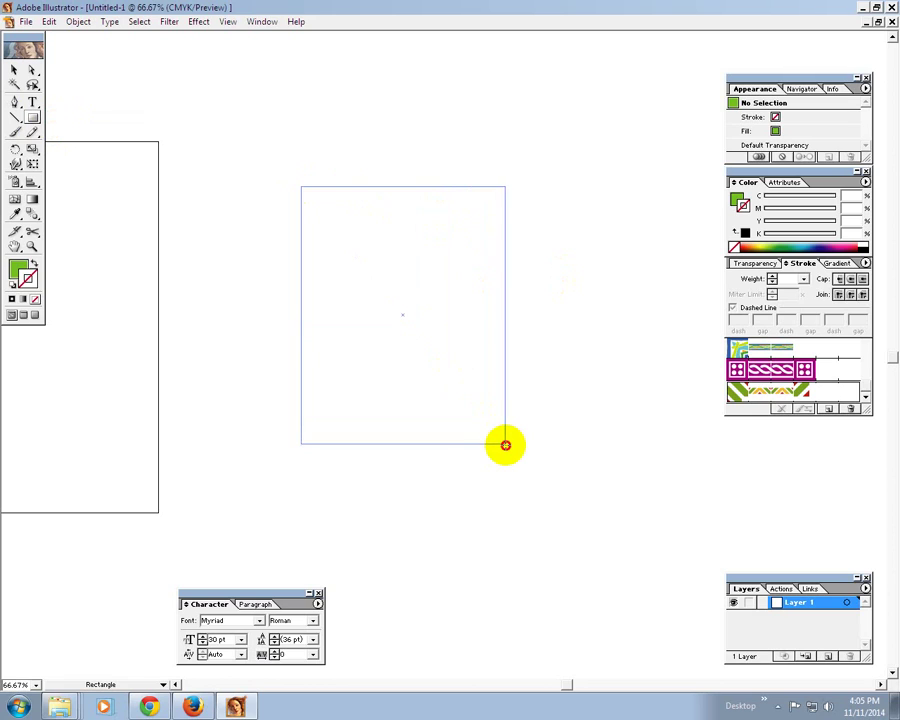
{"action": "left_click", "coordinate": [27, 72]}
{"action": "left_click", "coordinate": [331, 97]}
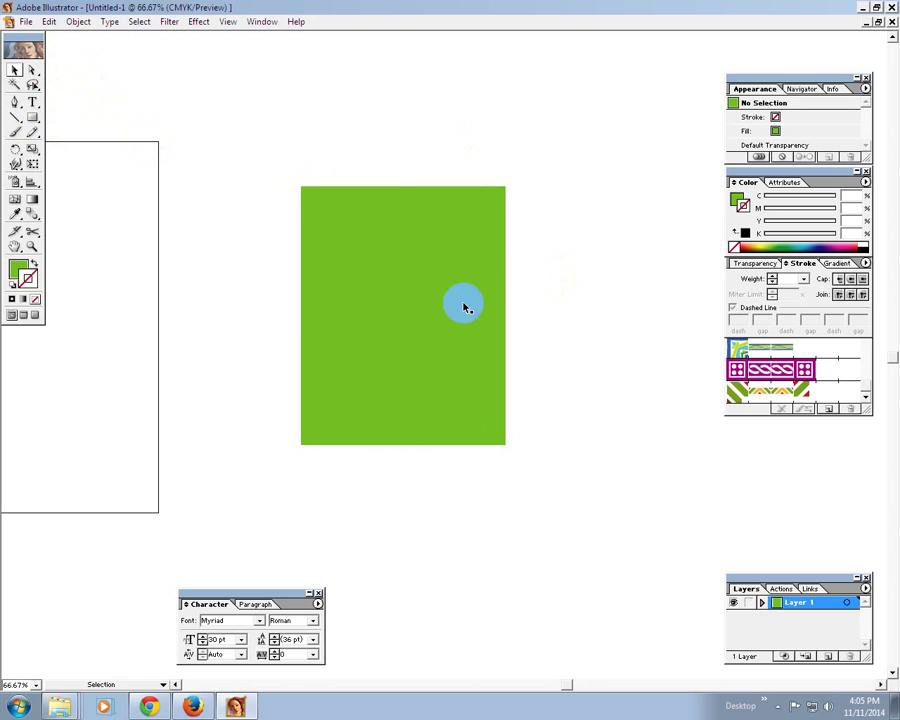
{"action": "left_click", "coordinate": [464, 303]}
Change the rectangle's fill from green to orange.
{"action": "left_click", "coordinate": [736, 202]}
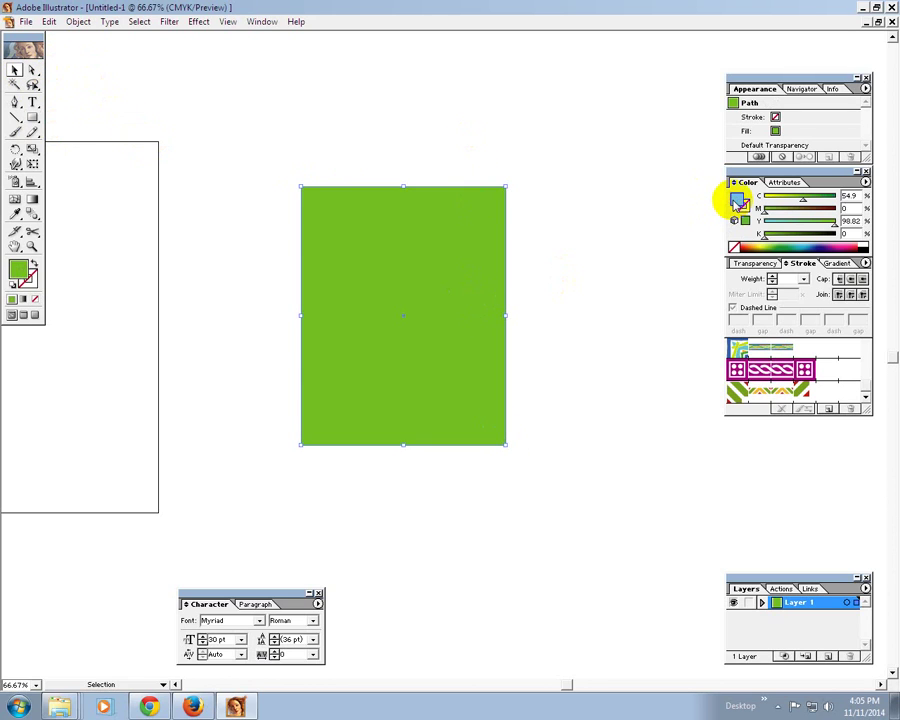
{"action": "left_click", "coordinate": [759, 243]}
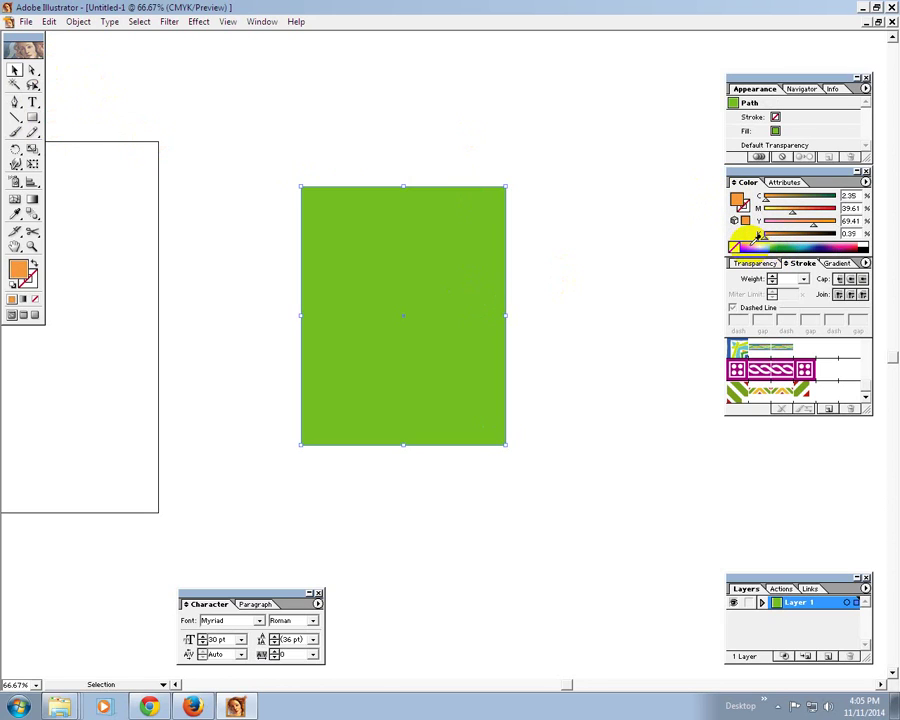
{"action": "left_click", "coordinate": [445, 150]}
{"action": "left_click", "coordinate": [406, 250]}
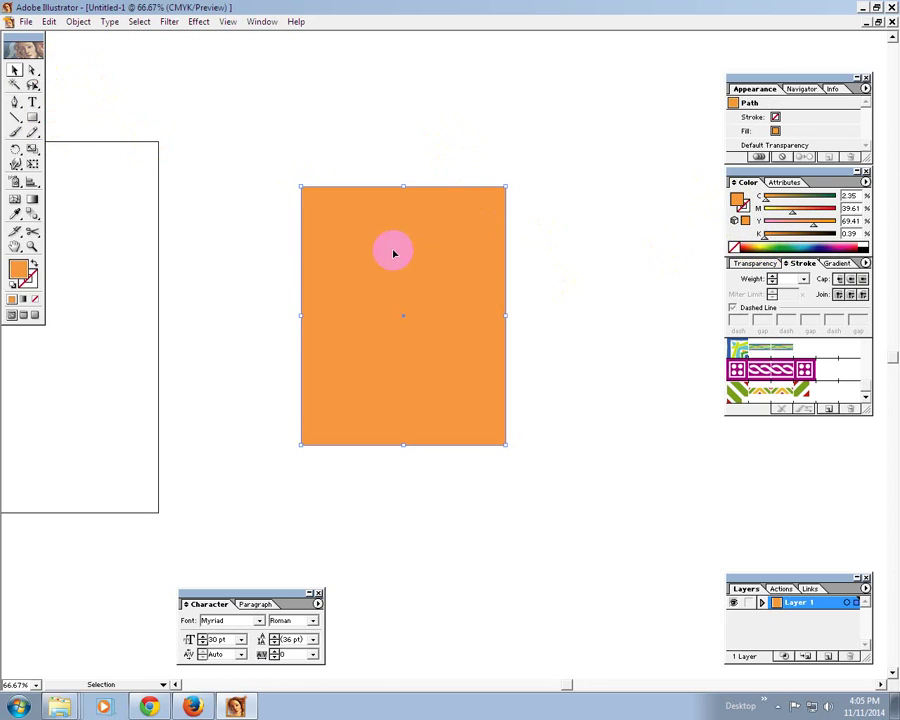
Add a mesh point near the rectangle's top left and make it redder.
{"action": "left_click", "coordinate": [15, 198]}
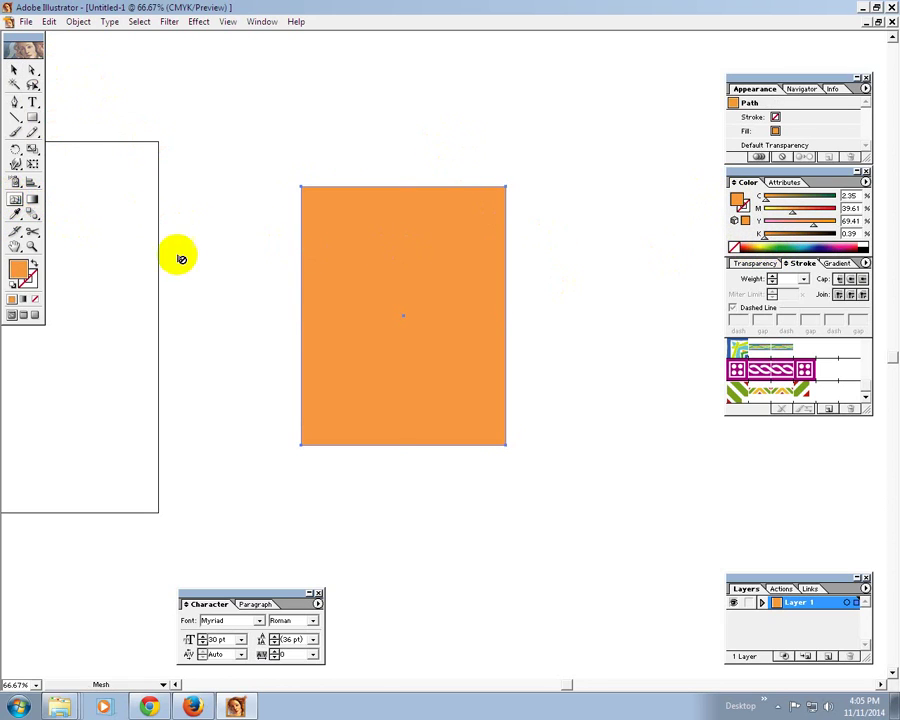
{"action": "left_click", "coordinate": [341, 230]}
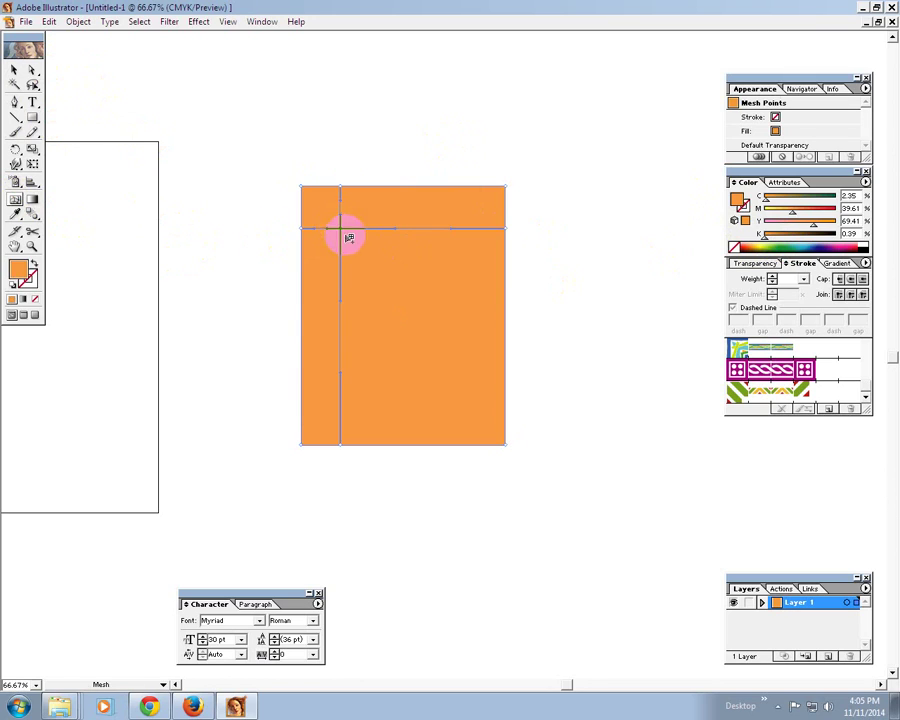
{"action": "left_click_drag", "start_coordinate": [792, 212], "coordinate": [814, 214]}
{"action": "left_click", "coordinate": [15, 70]}
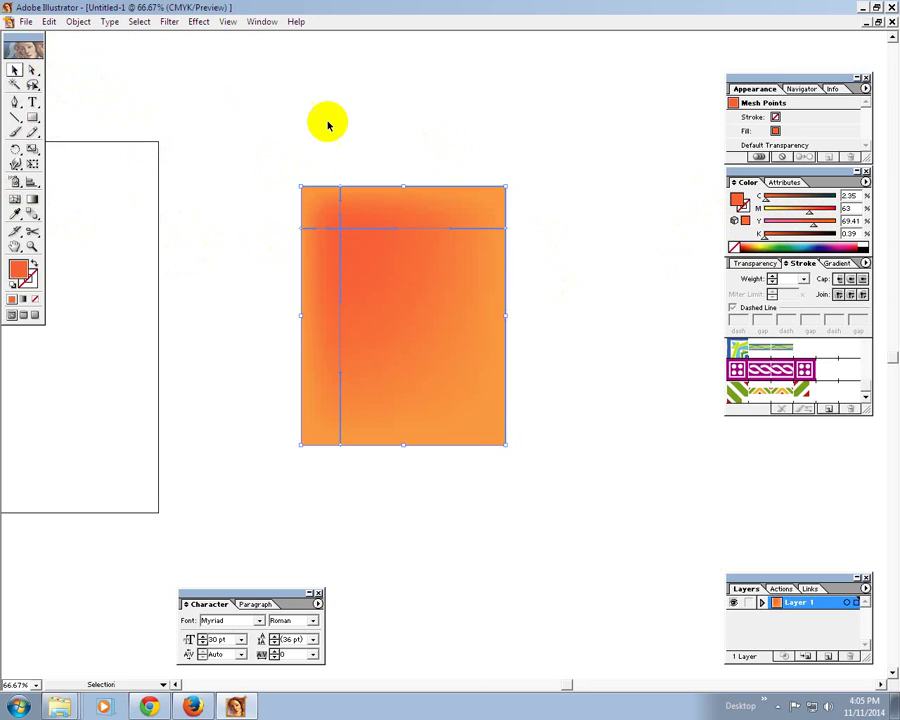
{"action": "left_click", "coordinate": [328, 125]}
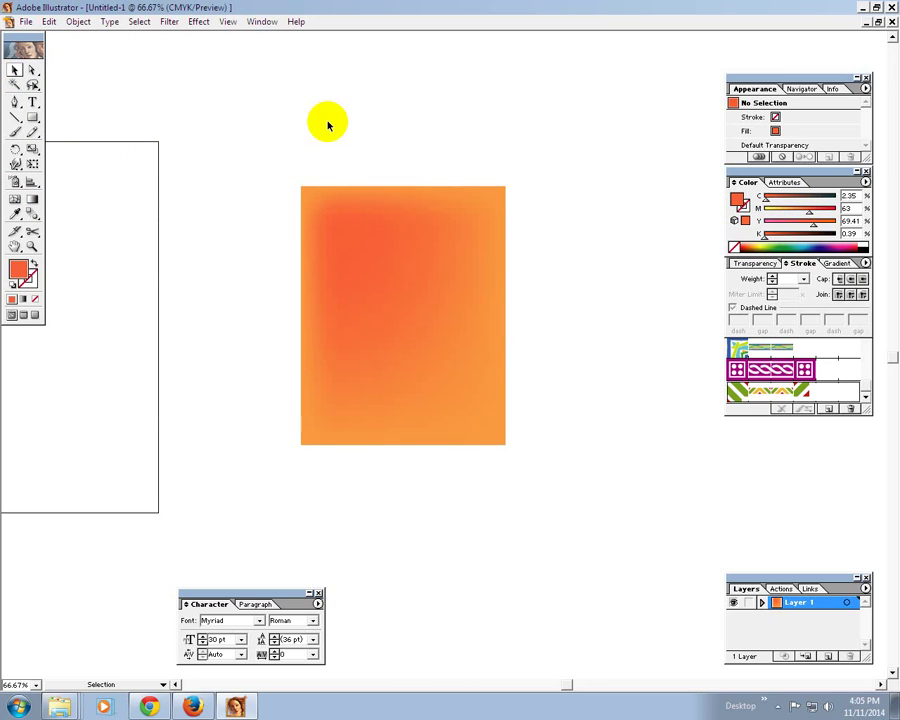
{"action": "left_click", "coordinate": [327, 281]}
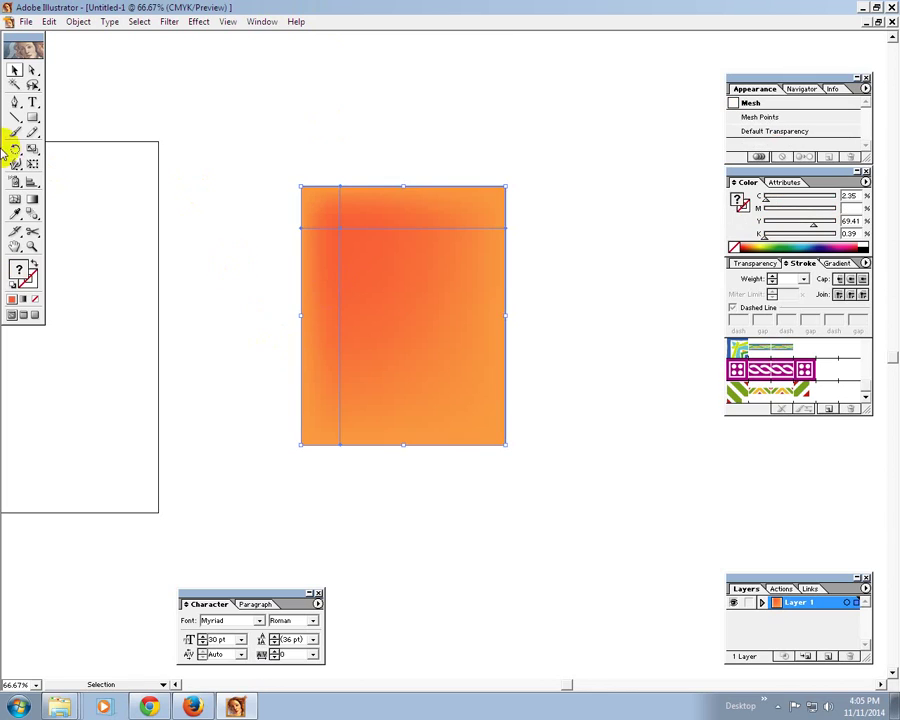
Add a yellow mesh point in the rectangle's lower right area.
{"action": "left_click", "coordinate": [15, 199]}
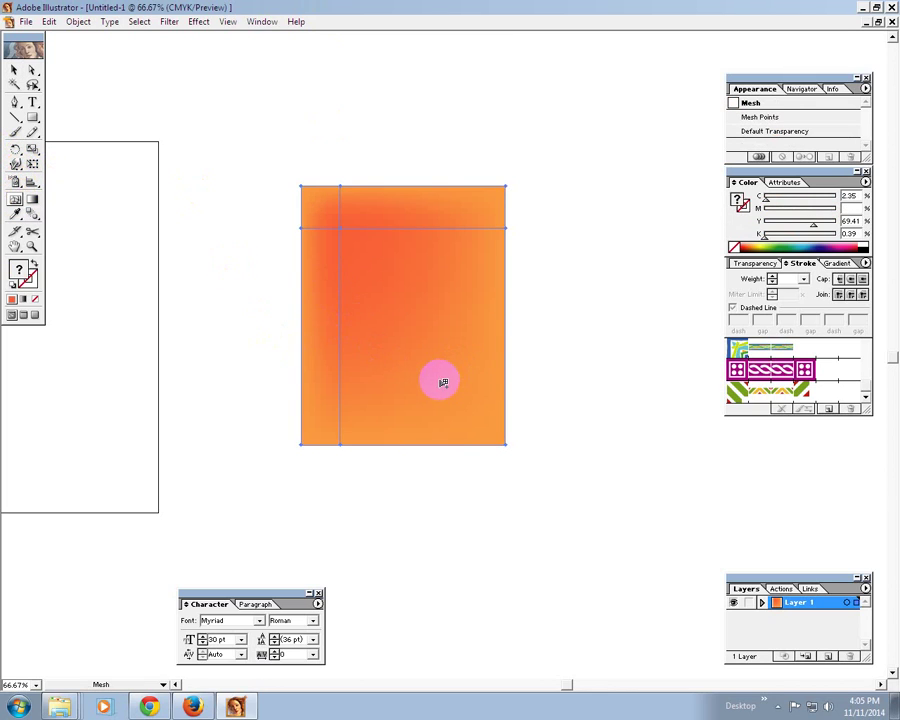
{"action": "left_click", "coordinate": [443, 381]}
{"action": "left_click", "coordinate": [783, 209]}
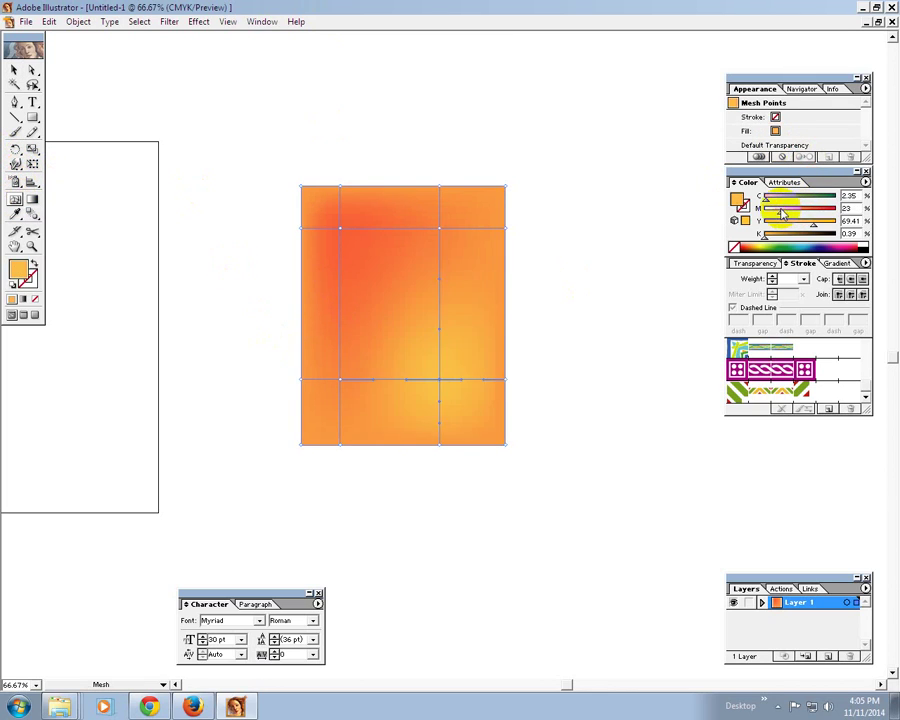
{"action": "left_click", "coordinate": [15, 70]}
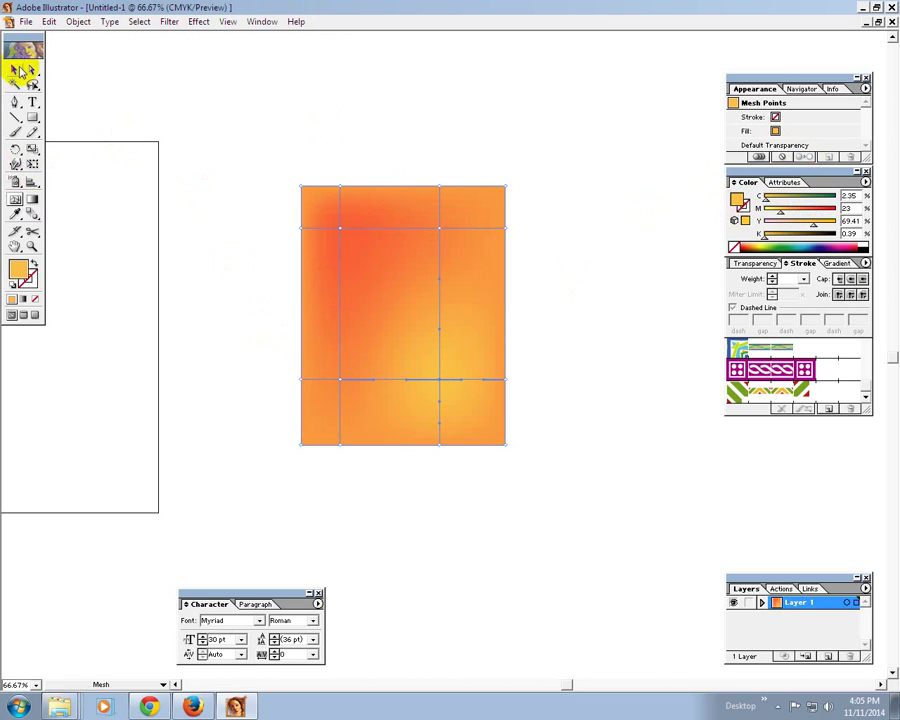
{"action": "left_click", "coordinate": [182, 100]}
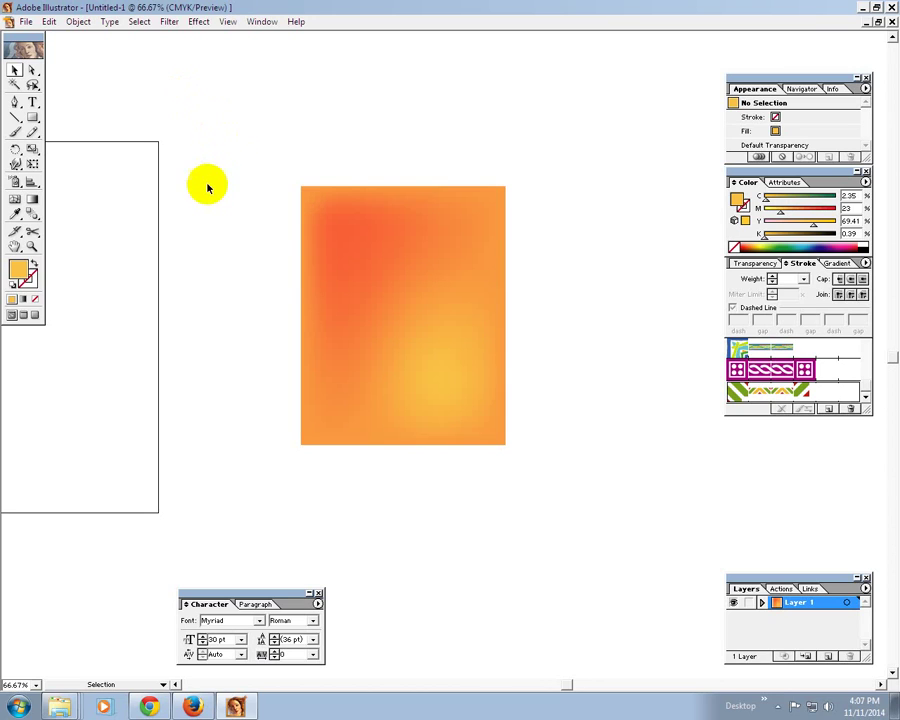
Select the orange gradient-mesh rectangle and delete it.
{"action": "left_click", "coordinate": [340, 295]}
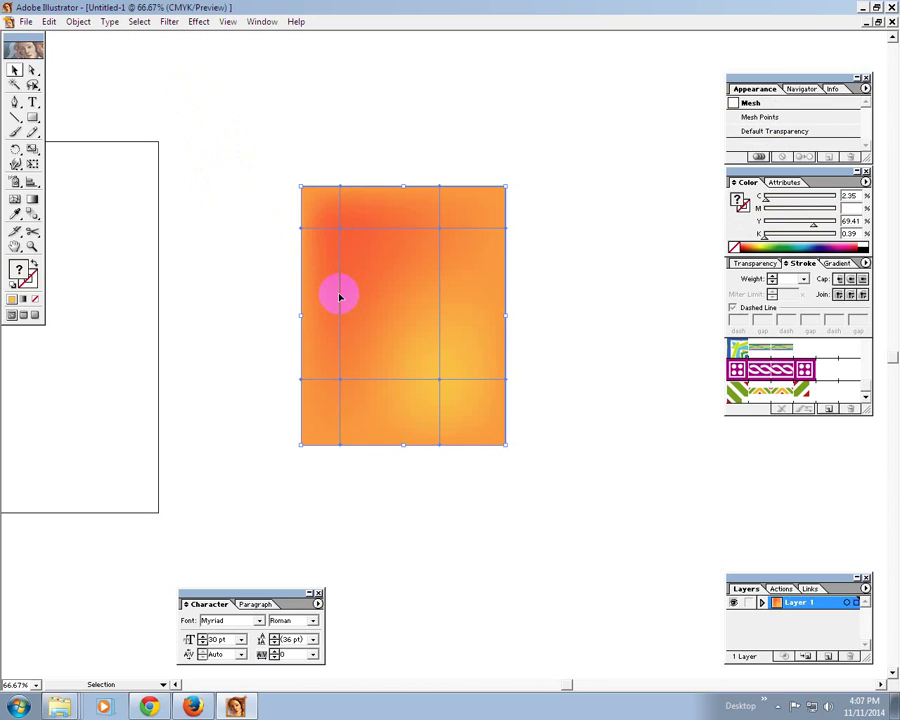
{"action": "key", "text": "Delete"}
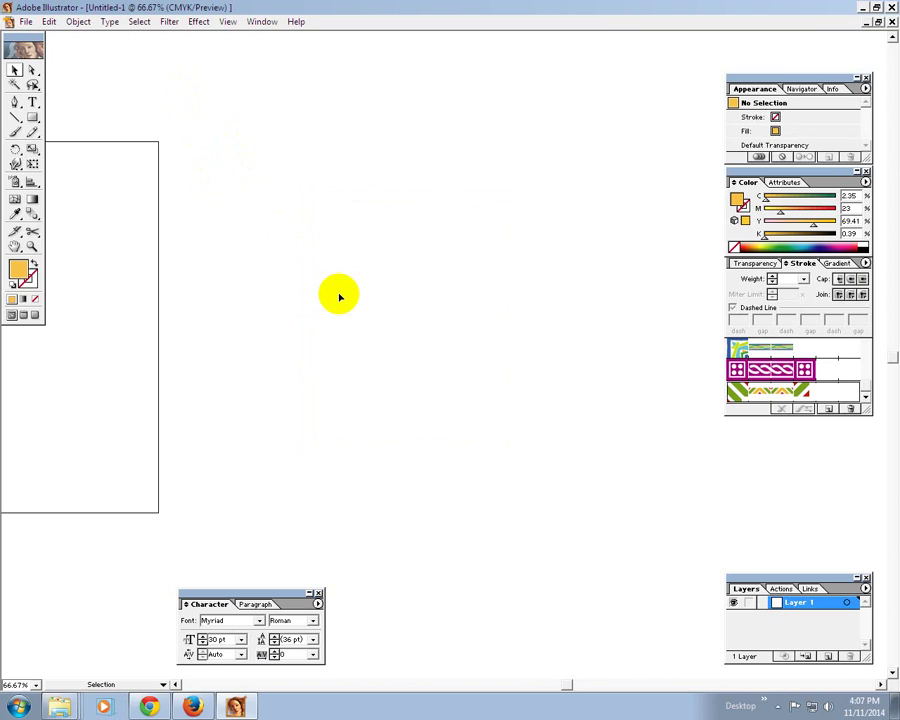
Pen-draw a closed leaf shape with a curved top, pointed upper-right tip and curved lower edge.
{"action": "left_click", "coordinate": [15, 101]}
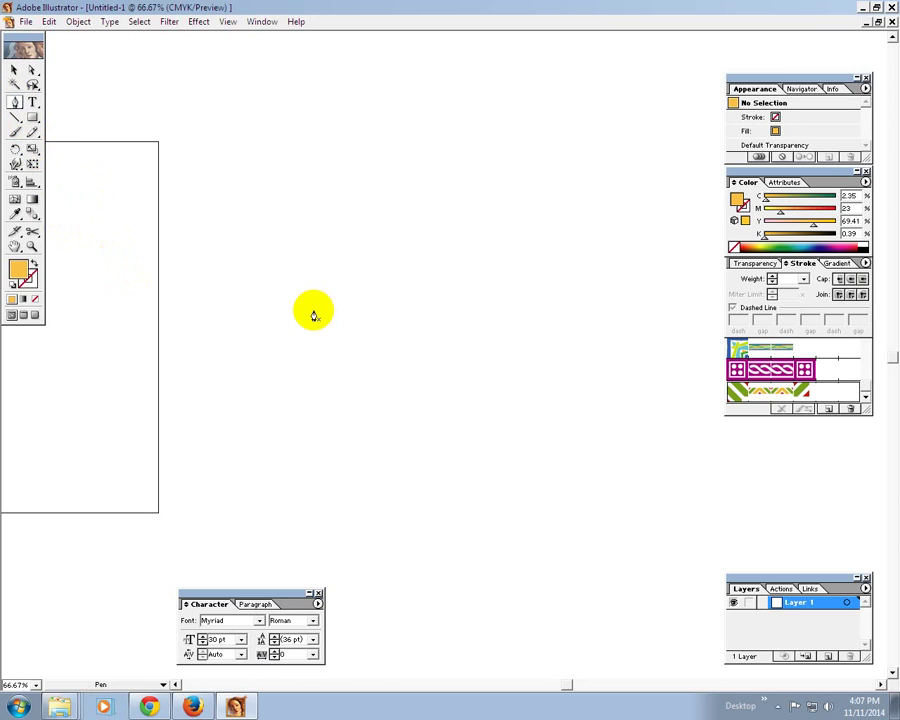
{"action": "left_click", "coordinate": [216, 321]}
{"action": "left_click_drag", "start_coordinate": [293, 208], "coordinate": [379, 202]}
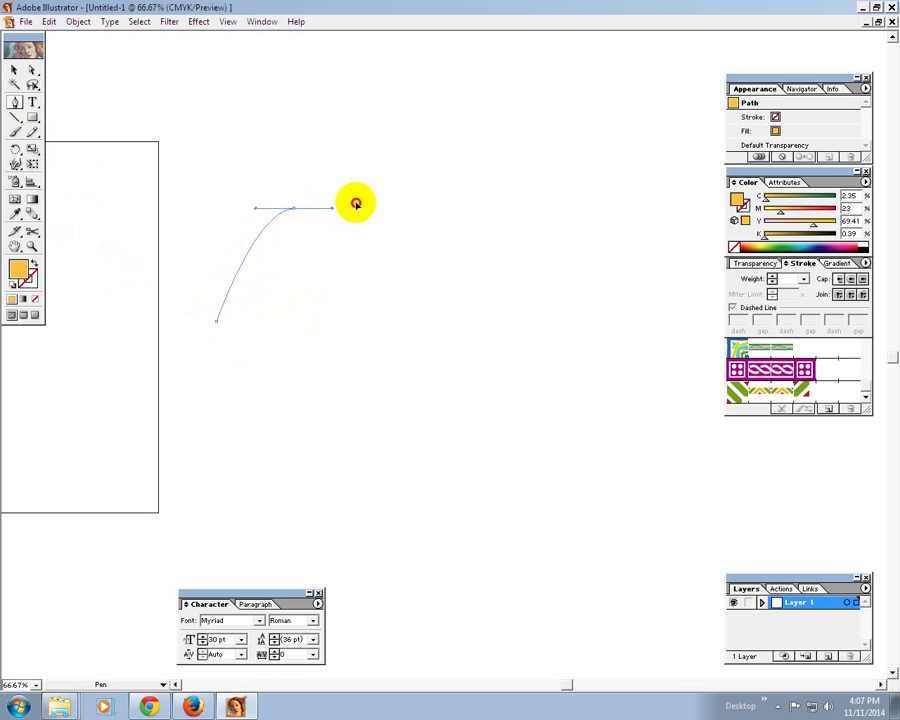
{"action": "left_click", "coordinate": [420, 163]}
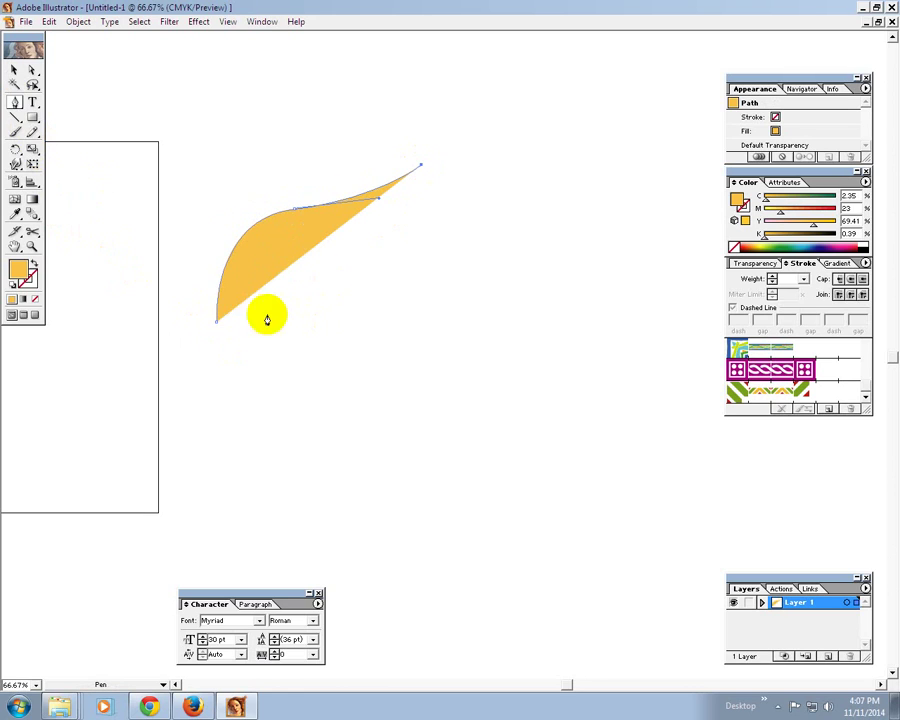
{"action": "left_click_drag", "start_coordinate": [216, 322], "coordinate": [55, 226]}
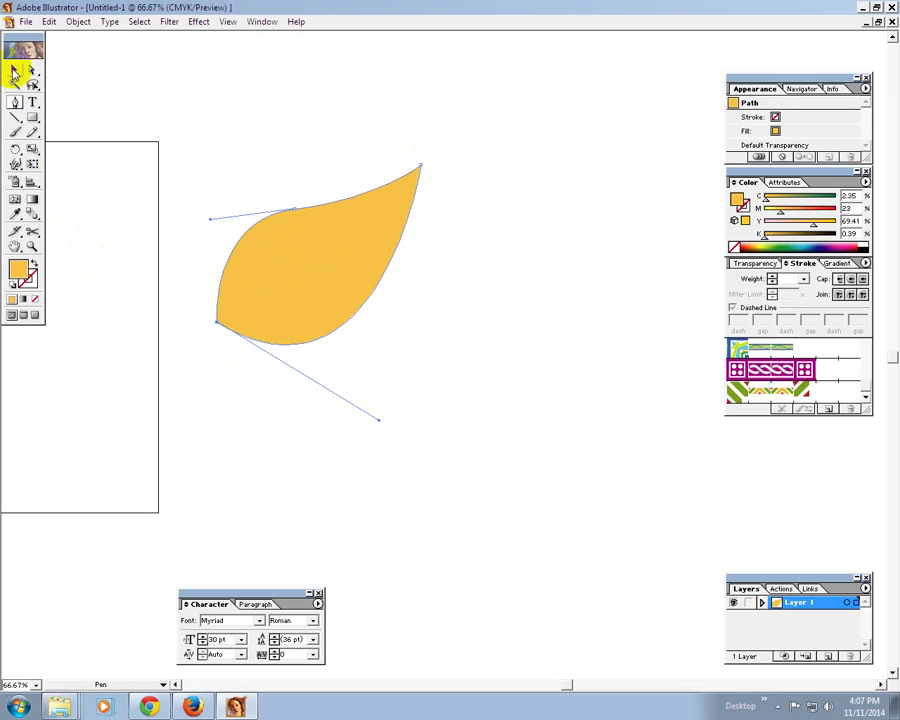
Move the leaf toward the canvas middle and fill it dark green.
{"action": "left_click", "coordinate": [14, 72]}
{"action": "left_click_drag", "start_coordinate": [345, 275], "coordinate": [433, 315]}
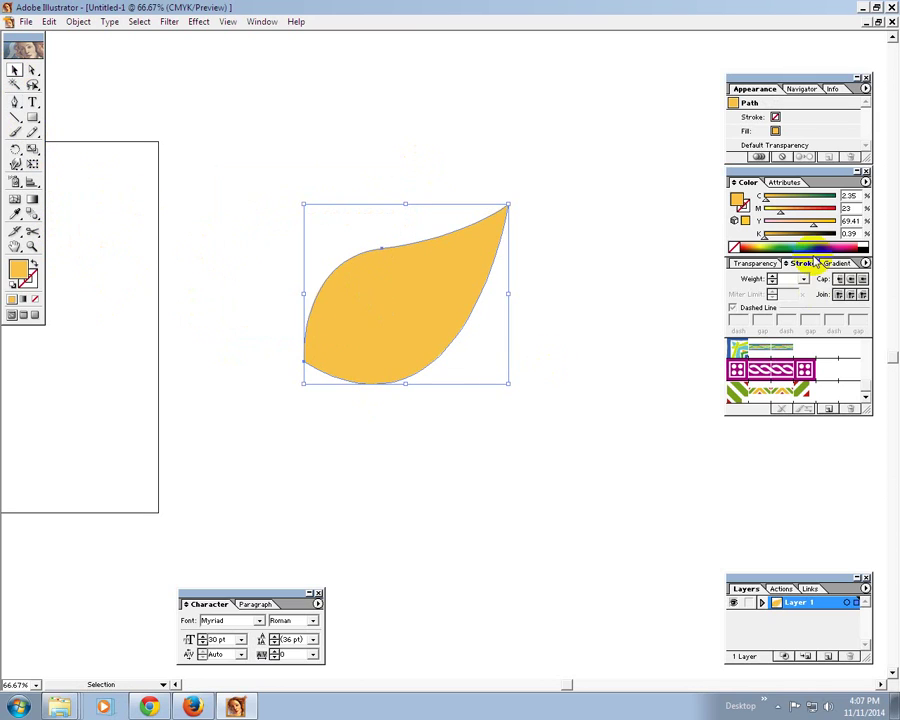
{"action": "left_click", "coordinate": [788, 245]}
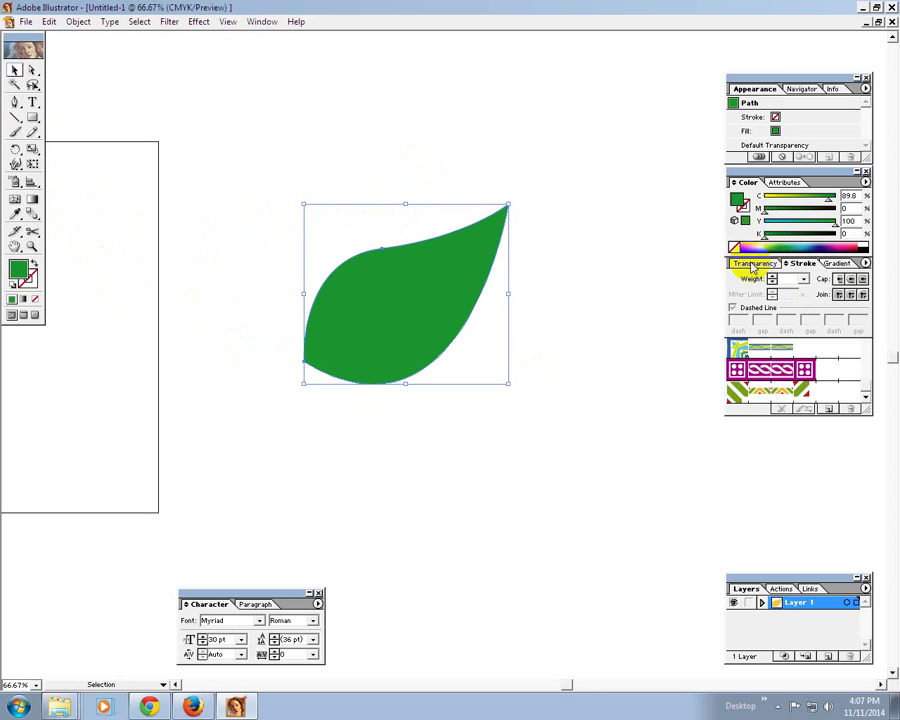
{"action": "left_click_drag", "start_coordinate": [828, 203], "coordinate": [845, 205]}
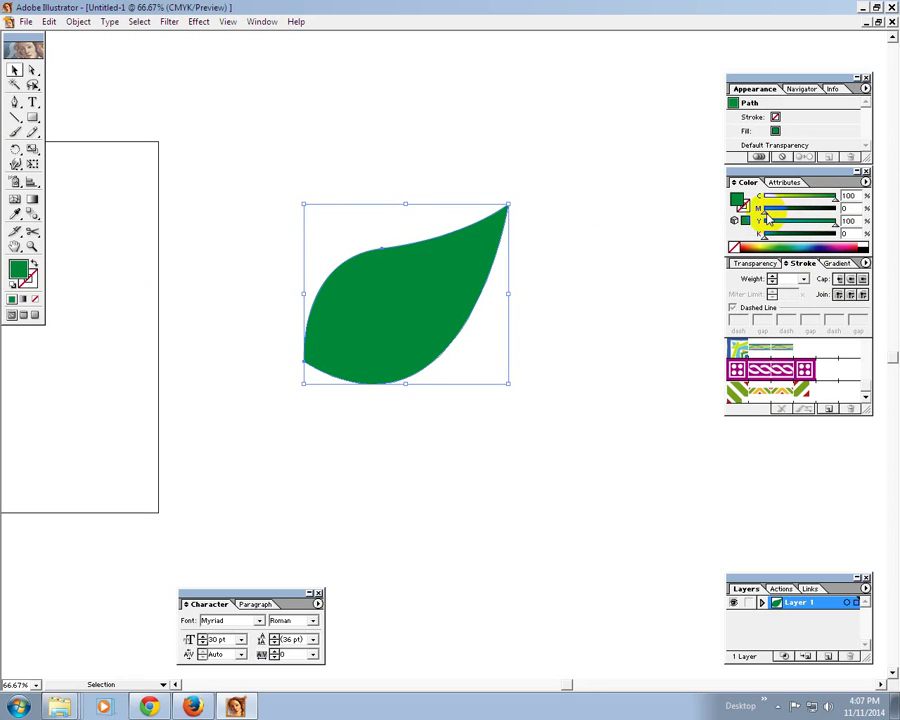
{"action": "left_click_drag", "start_coordinate": [765, 210], "coordinate": [778, 210]}
{"action": "left_click", "coordinate": [374, 154]}
{"action": "left_click", "coordinate": [409, 297]}
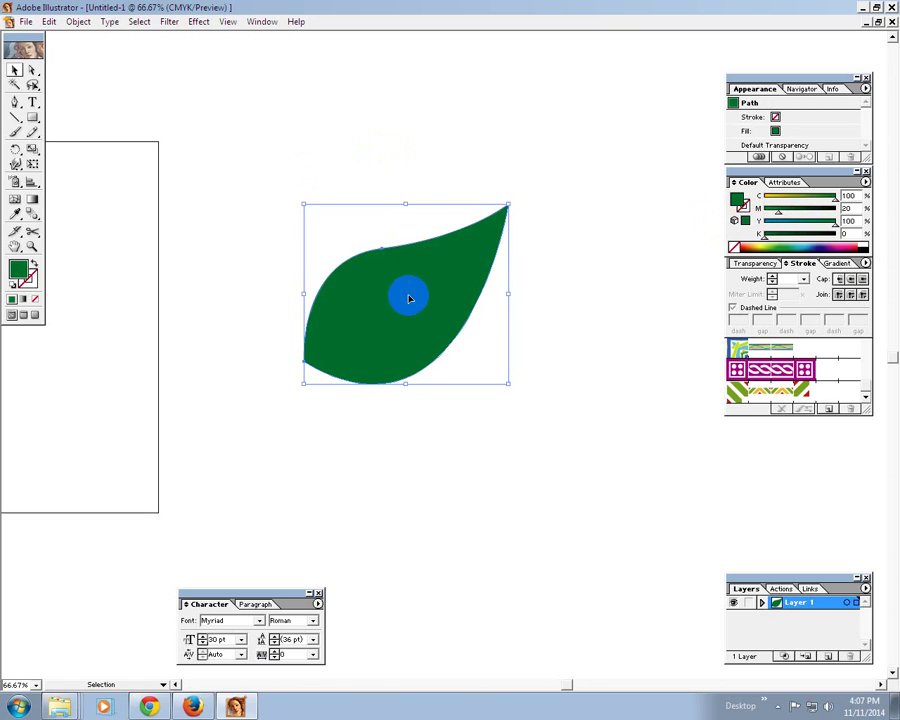
{"action": "left_click_drag", "start_coordinate": [409, 297], "coordinate": [443, 312]}
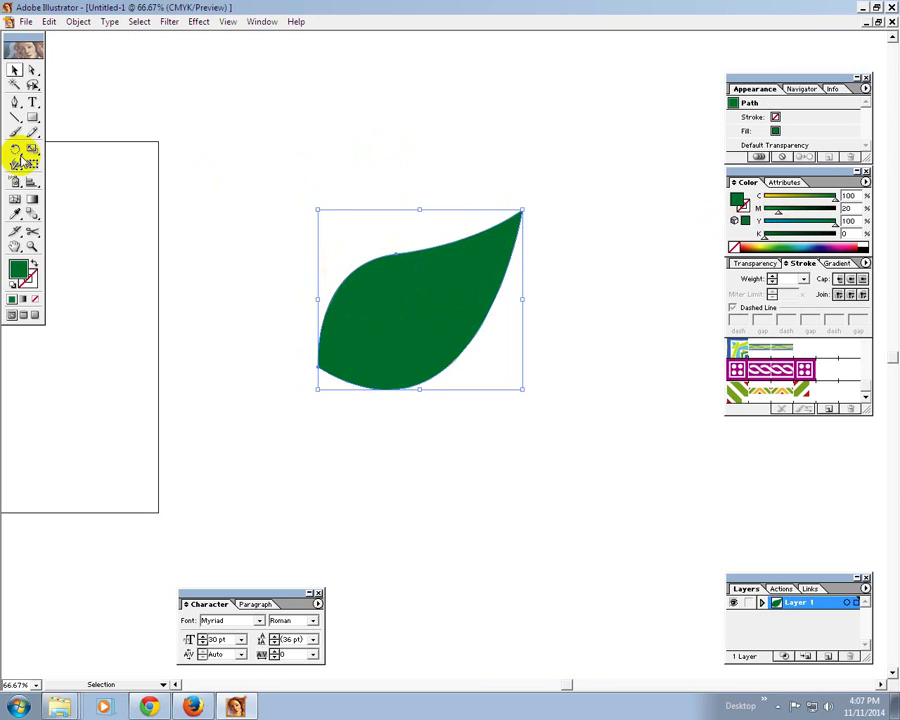
Add a gradient mesh point in the leaf's middle and lighten its green.
{"action": "left_click", "coordinate": [14, 199]}
{"action": "left_click_drag", "start_coordinate": [438, 347], "coordinate": [415, 316]}
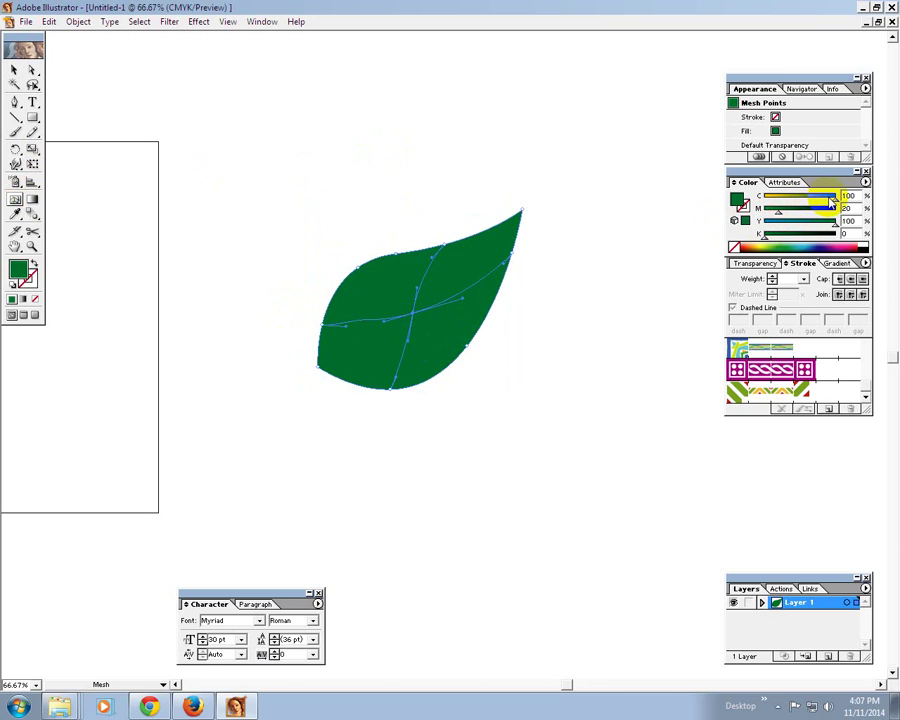
{"action": "left_click_drag", "start_coordinate": [833, 199], "coordinate": [820, 199]}
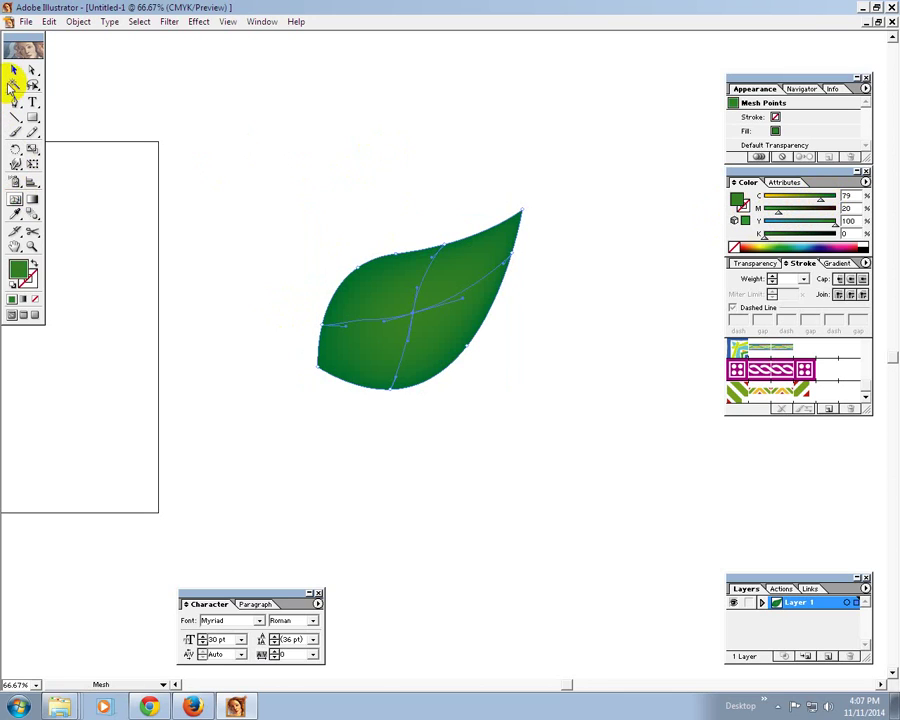
{"action": "left_click", "coordinate": [14, 70]}
{"action": "left_click", "coordinate": [138, 115]}
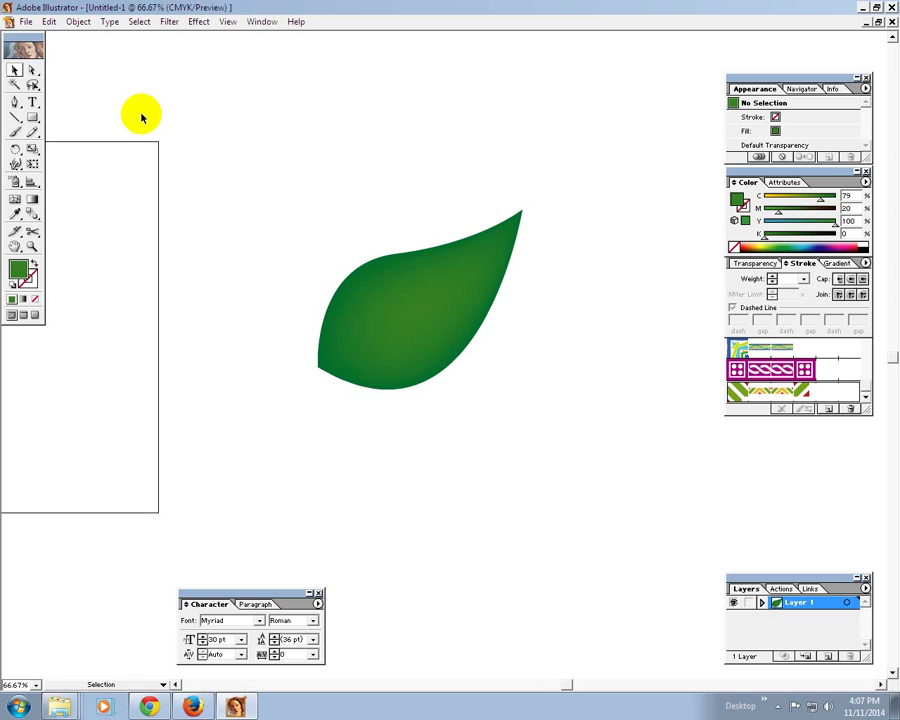
Lighten an inner mesh point to yellow-green with Cyan at 46, then deselect.
{"action": "left_click", "coordinate": [32, 70]}
{"action": "left_click", "coordinate": [384, 322]}
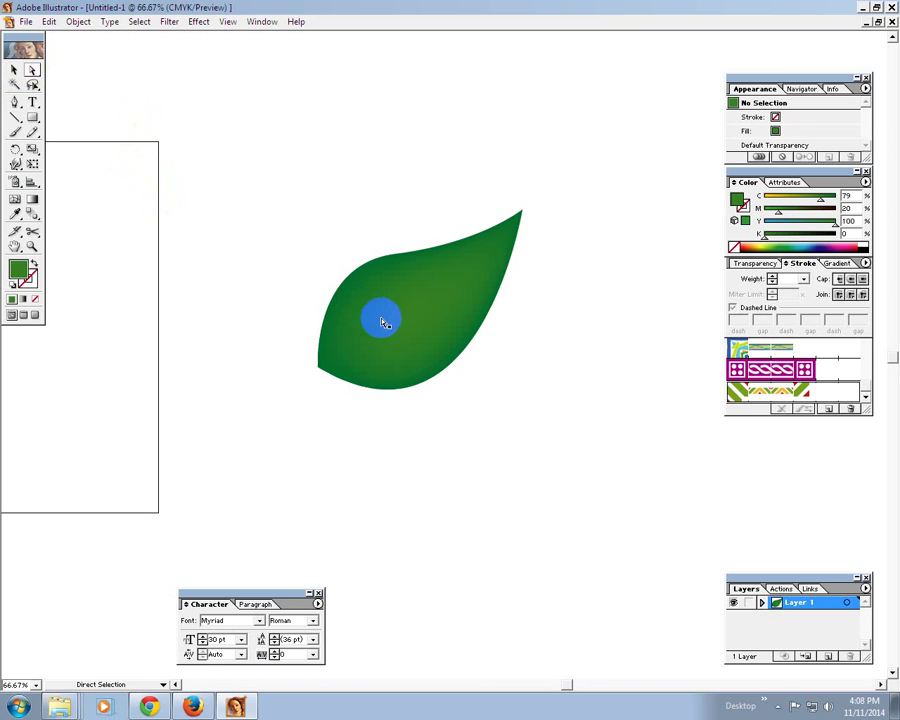
{"action": "left_click", "coordinate": [412, 320]}
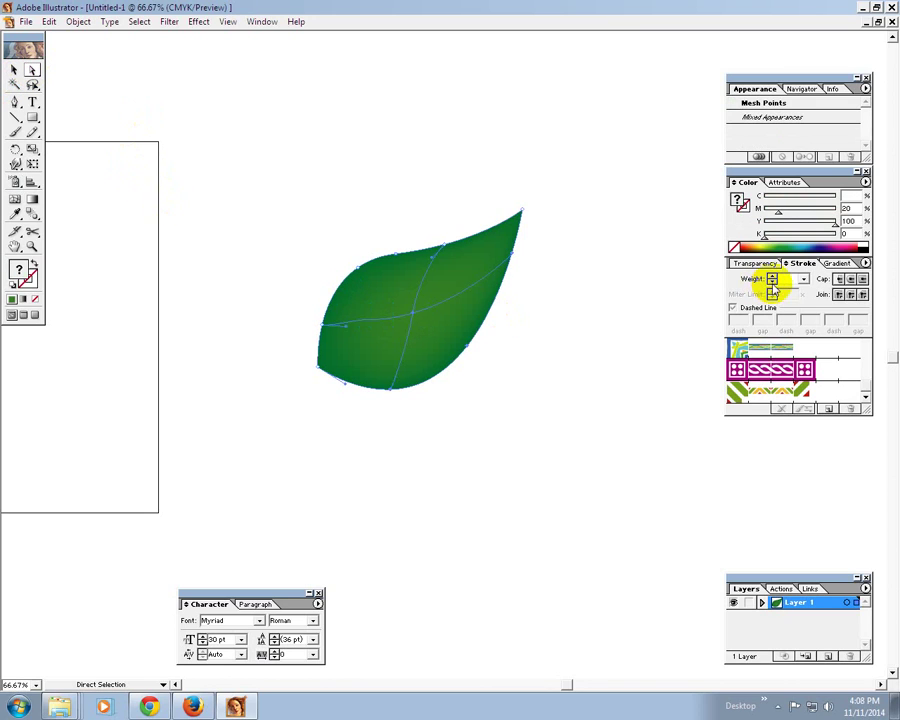
{"action": "left_click", "coordinate": [427, 314]}
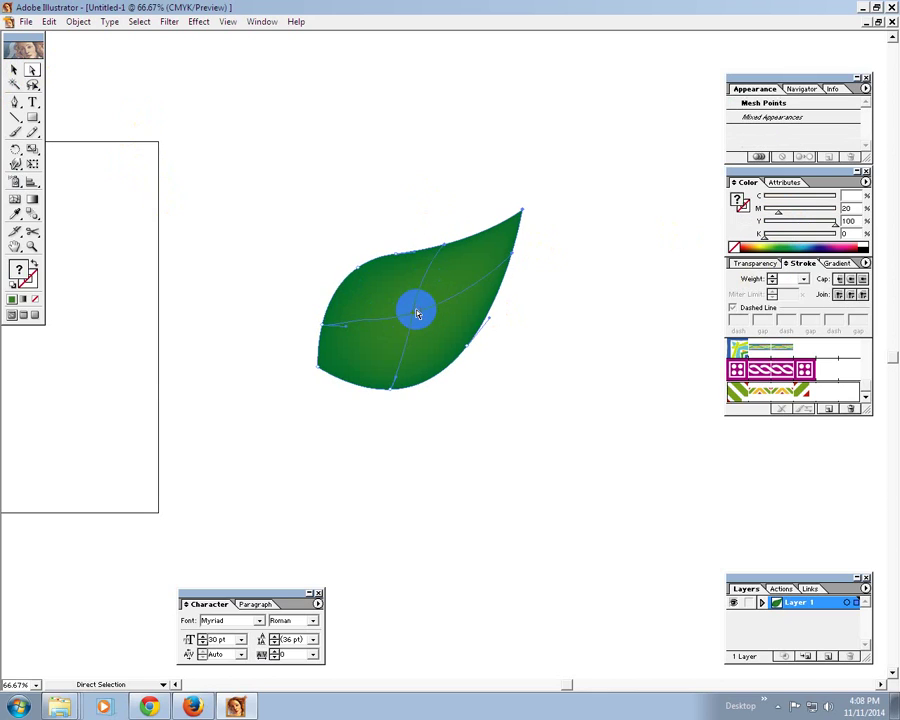
{"action": "left_click", "coordinate": [374, 258]}
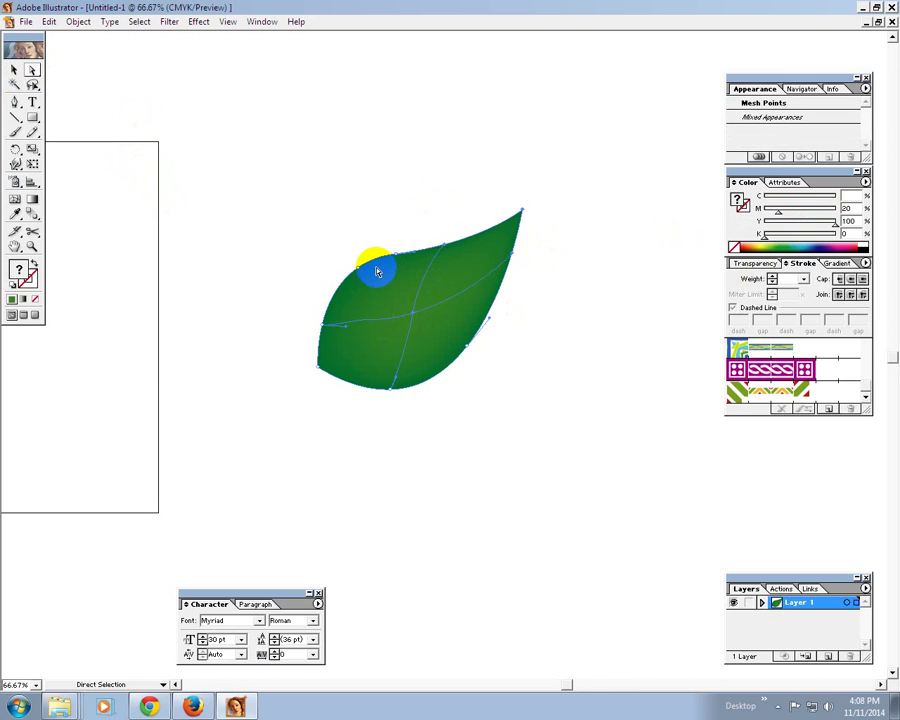
{"action": "left_click", "coordinate": [400, 312]}
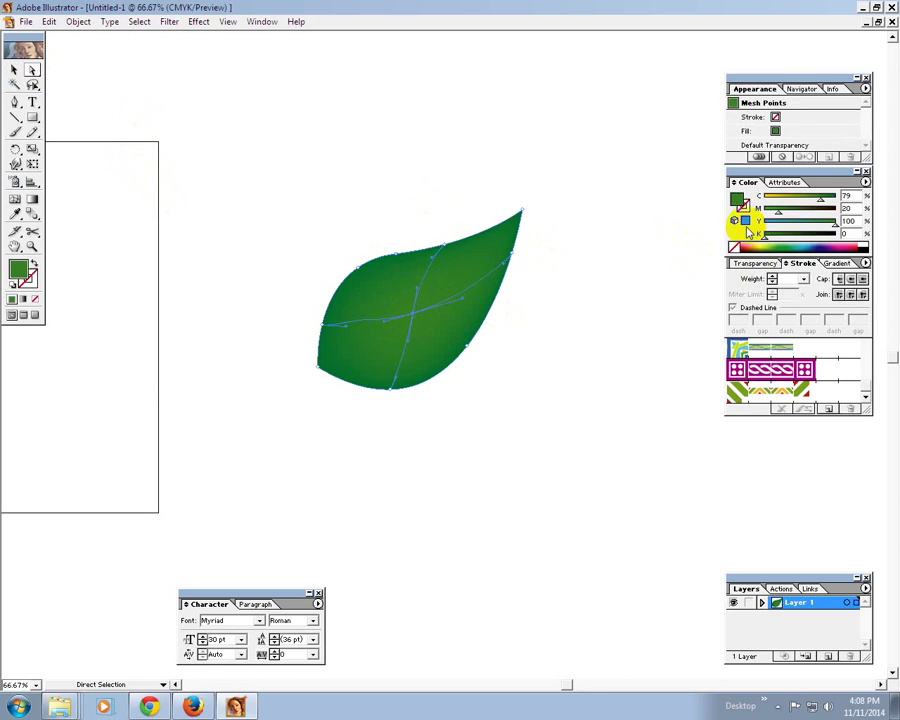
{"action": "left_click_drag", "start_coordinate": [822, 199], "coordinate": [795, 199]}
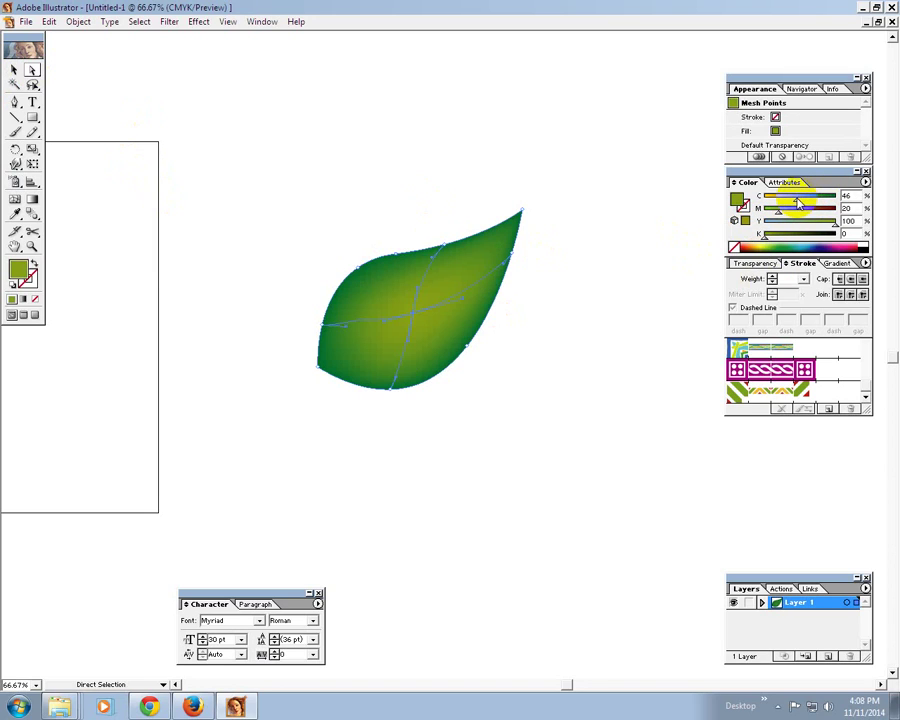
{"action": "left_click", "coordinate": [543, 177]}
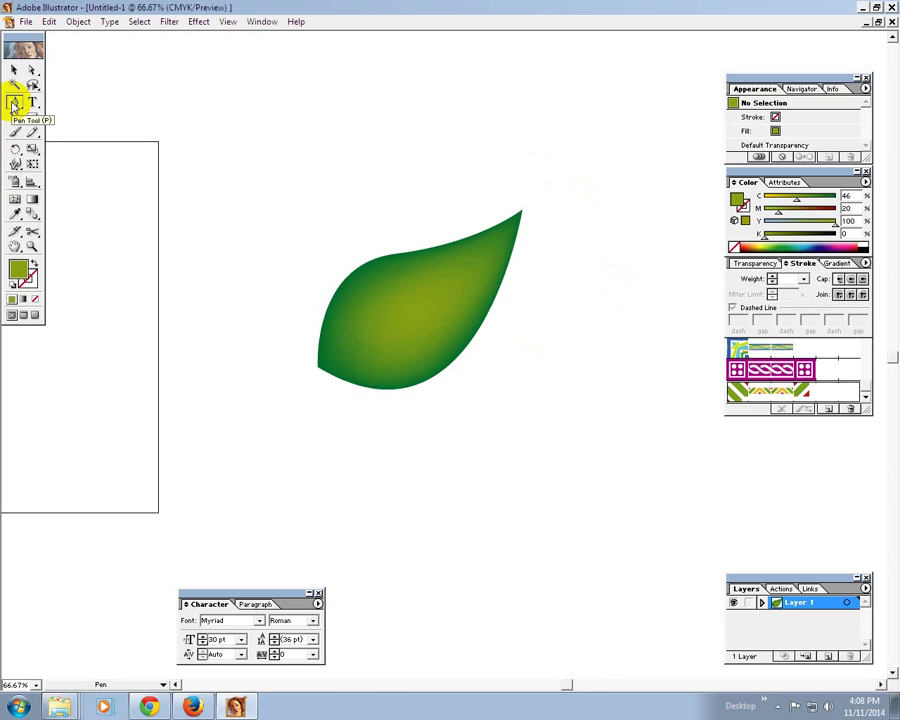
Draw the leaf's midrib from tip to tip with no fill and a white stroke.
{"action": "left_click", "coordinate": [14, 104]}
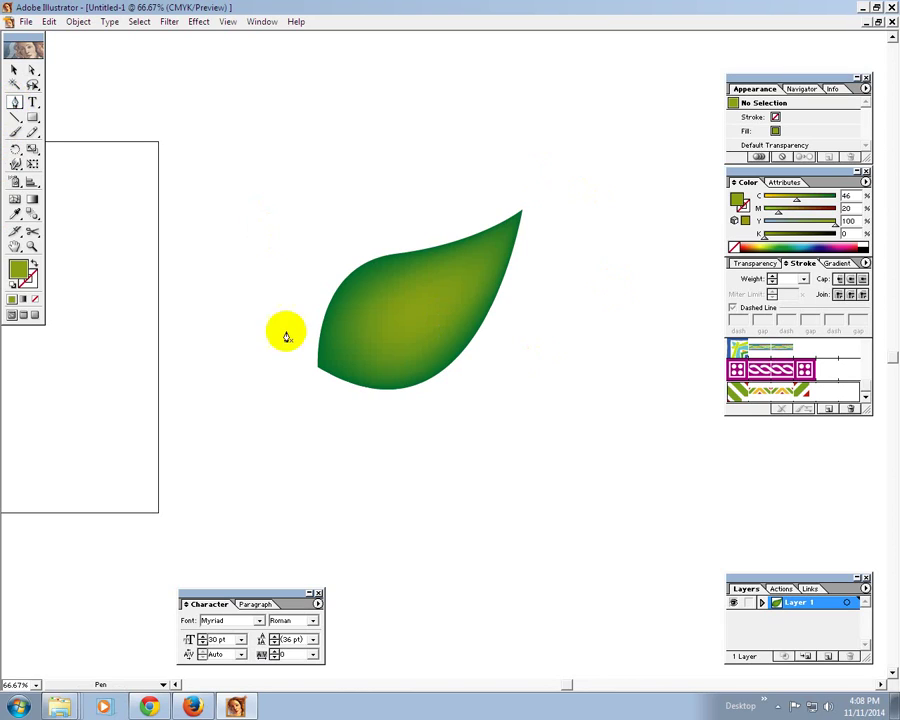
{"action": "mouse_move", "coordinate": [320, 368]}
{"action": "left_mouse_down"}
{"action": "mouse_move", "coordinate": [503, 237]}
{"action": "mouse_move", "coordinate": [556, 153]}
{"action": "left_mouse_up"}
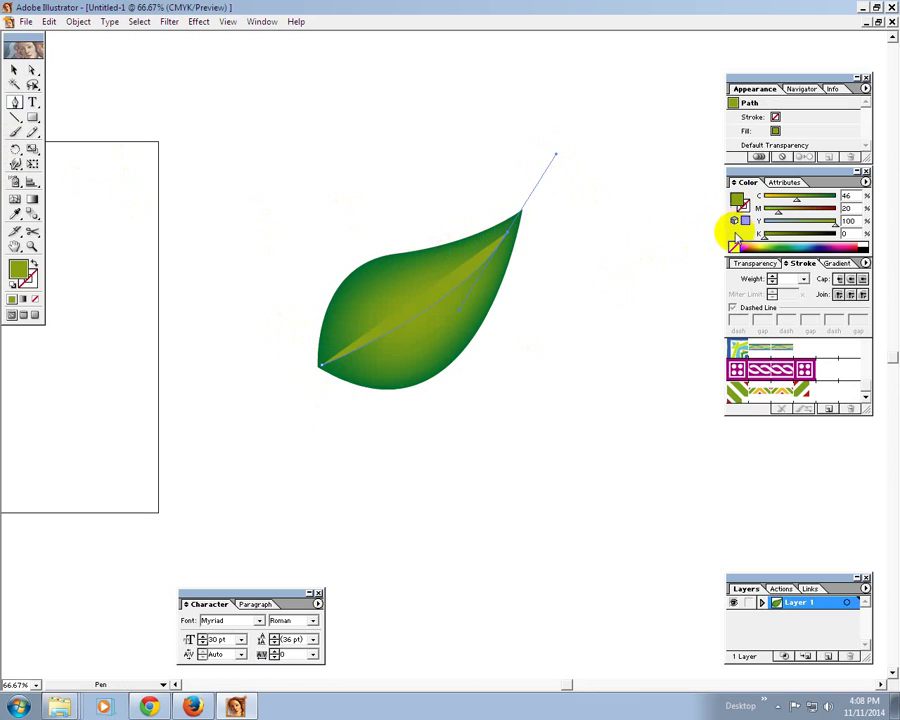
{"action": "left_click", "coordinate": [735, 246]}
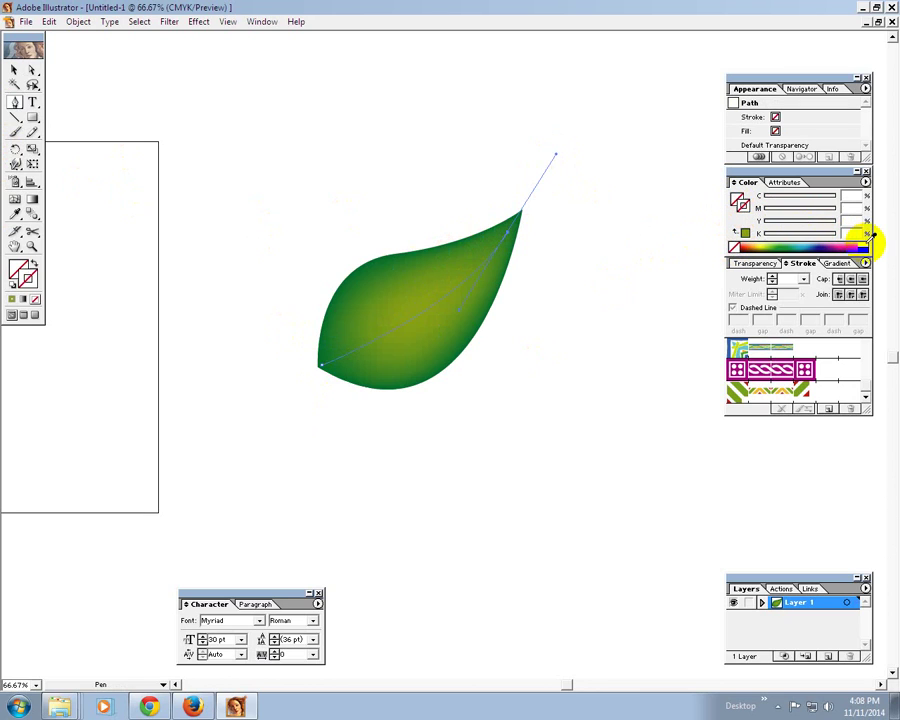
{"action": "left_click", "coordinate": [755, 244]}
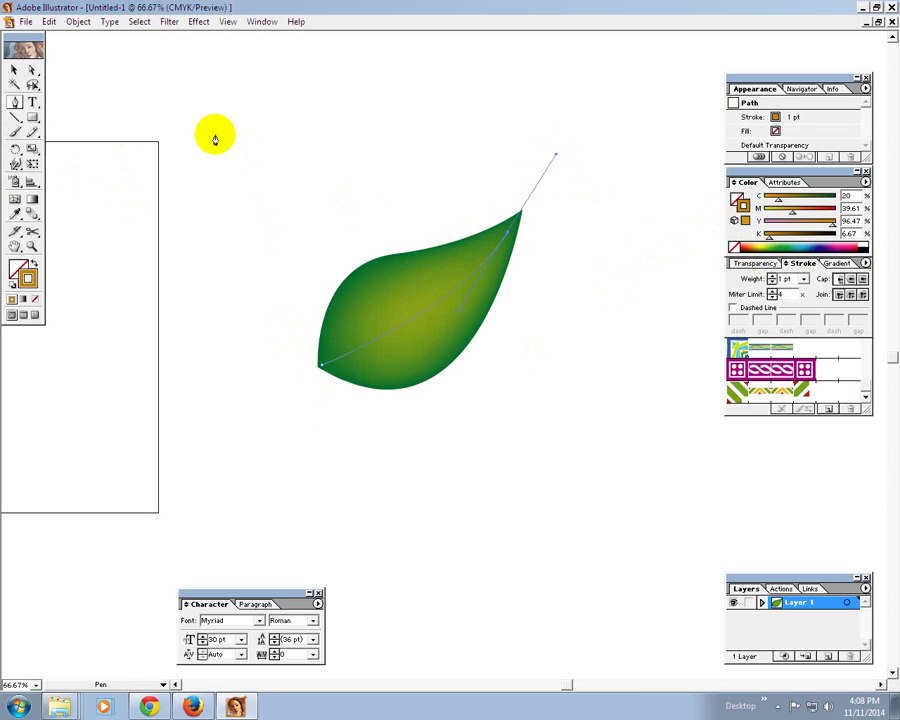
{"action": "left_click", "coordinate": [22, 77]}
{"action": "left_click", "coordinate": [300, 136]}
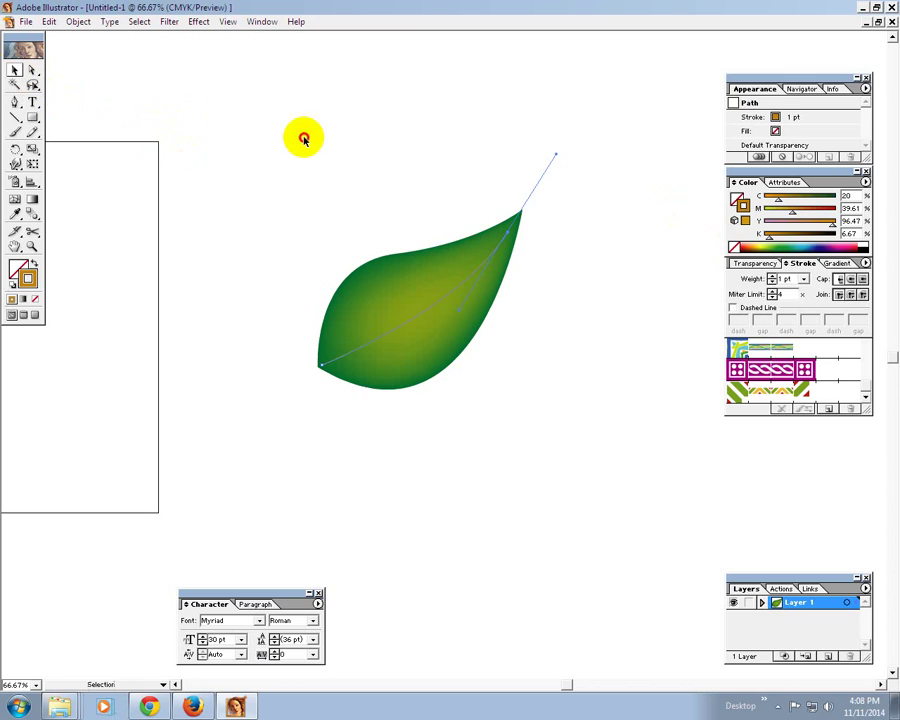
{"action": "left_click", "coordinate": [425, 316]}
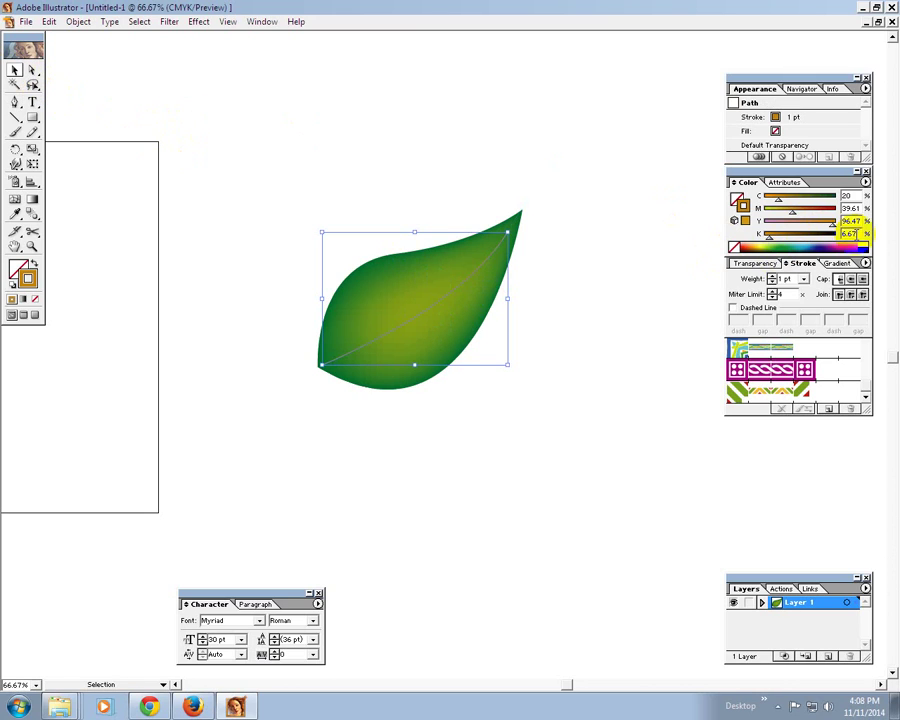
{"action": "left_click", "coordinate": [440, 124]}
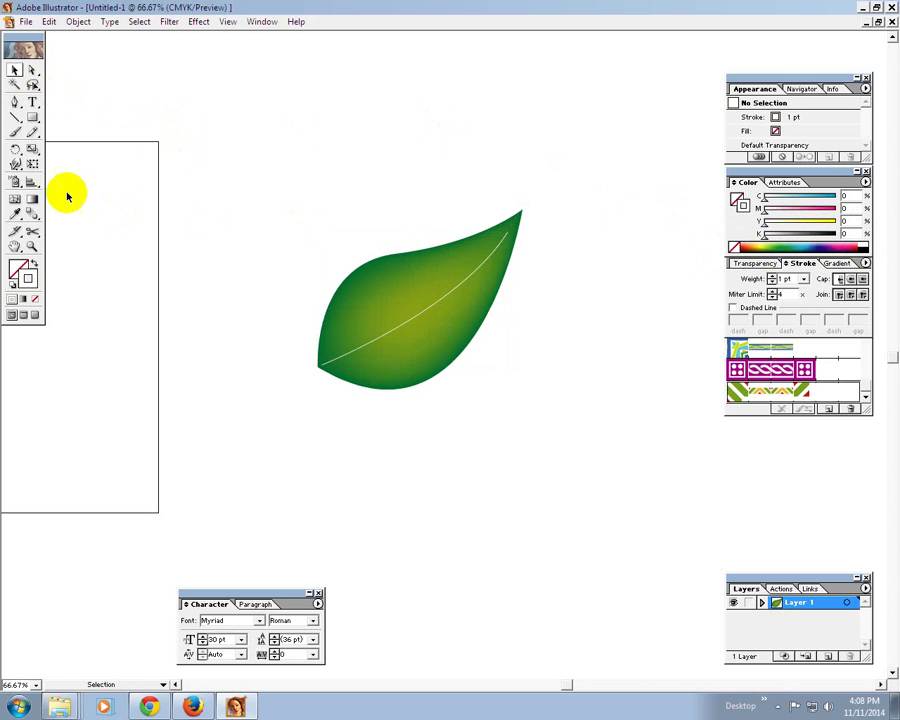
Pen-draw a curved side vein to the midrib and Alt-drag a copy to the upper leaf.
{"action": "left_click", "coordinate": [15, 102]}
{"action": "left_click", "coordinate": [379, 289]}
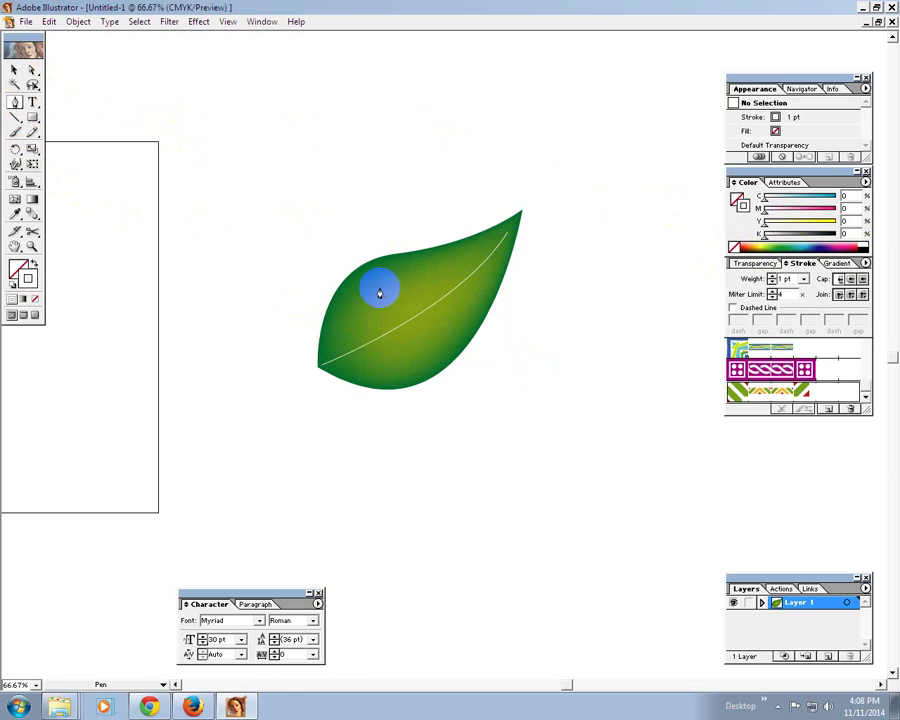
{"action": "left_click_drag", "start_coordinate": [370, 334], "coordinate": [344, 362]}
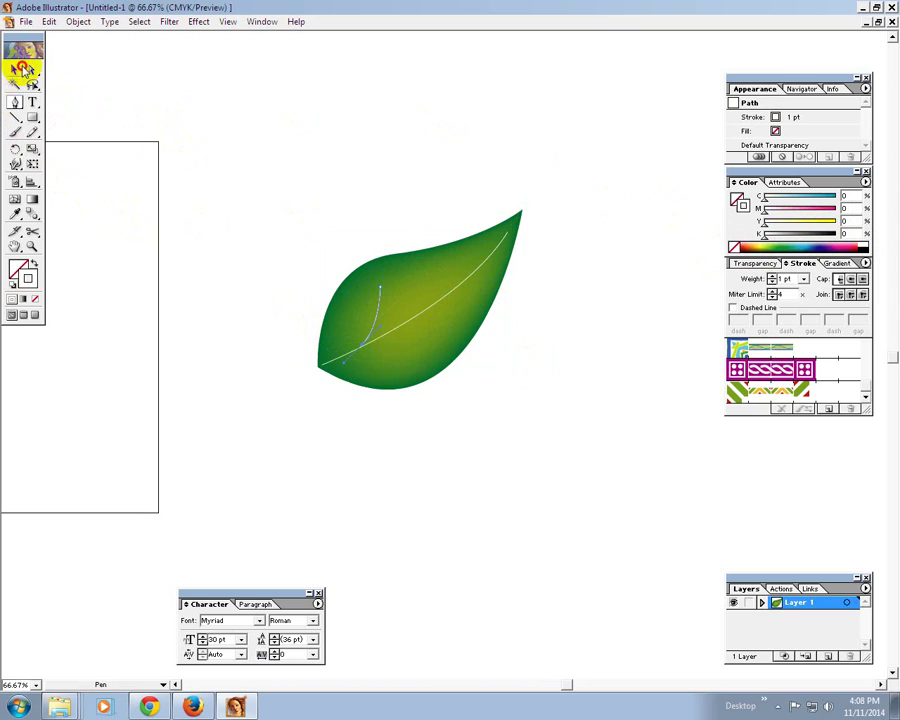
{"action": "left_click", "coordinate": [22, 68]}
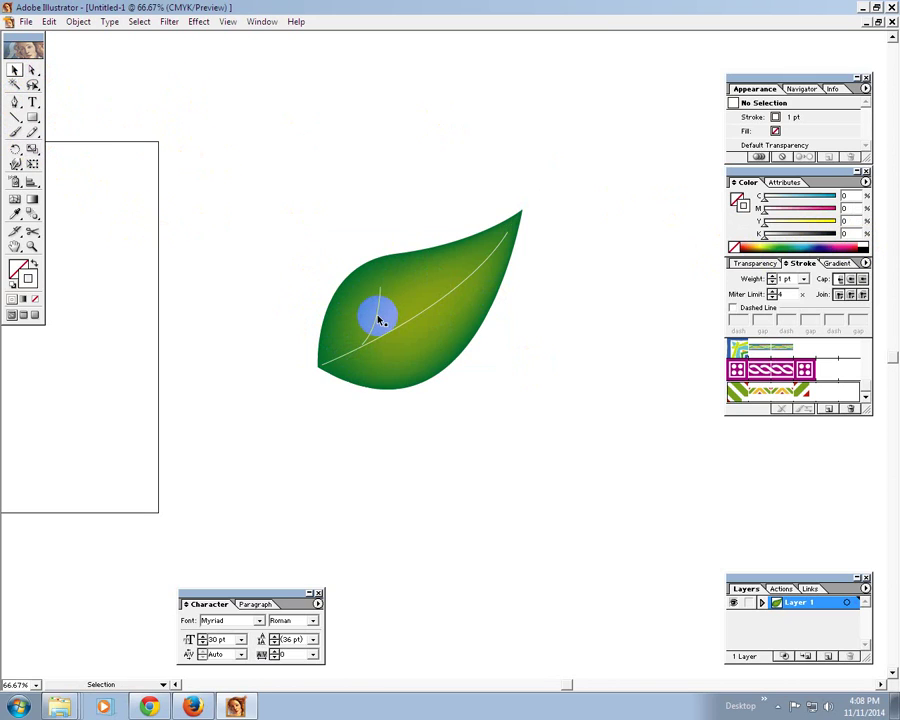
{"action": "left_click_drag", "start_coordinate": [380, 320], "coordinate": [458, 288]}
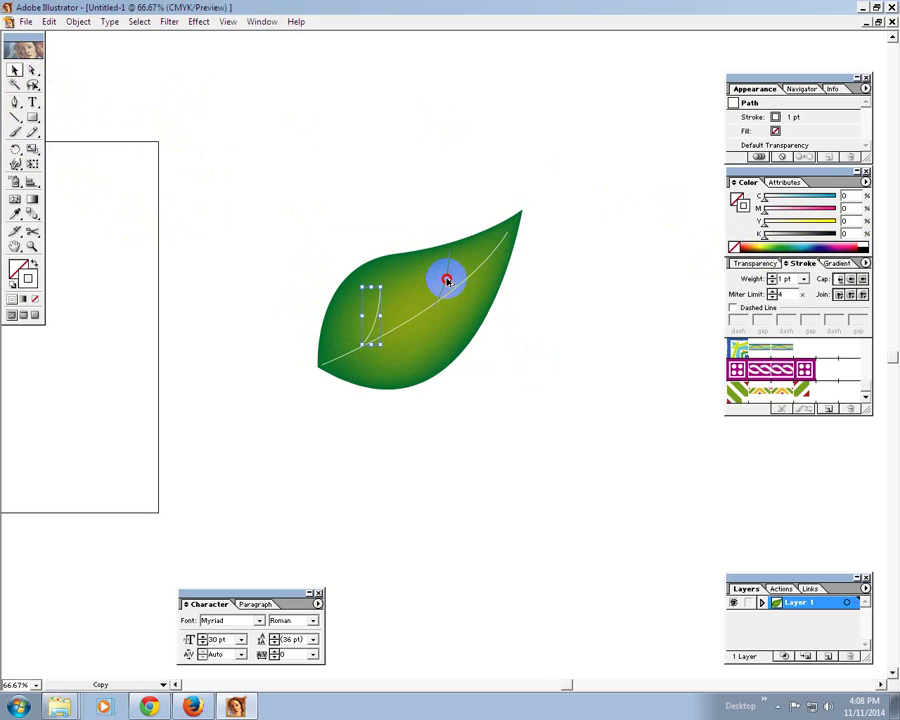
{"action": "left_click", "coordinate": [286, 334]}
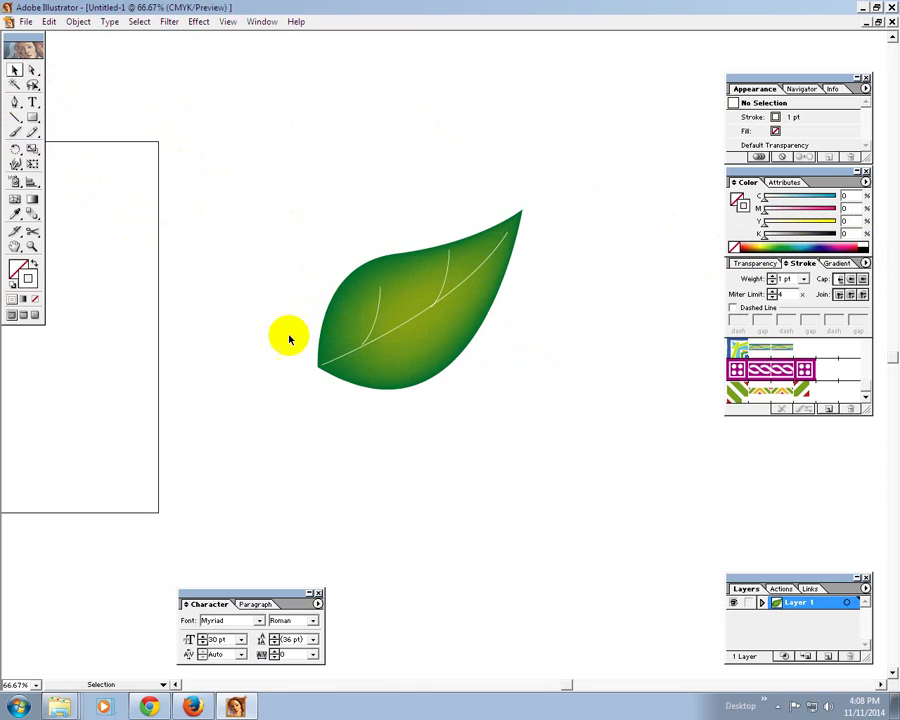
Zoom in on the leaf and copy another side vein below the midrib.
{"action": "left_click", "coordinate": [380, 305]}
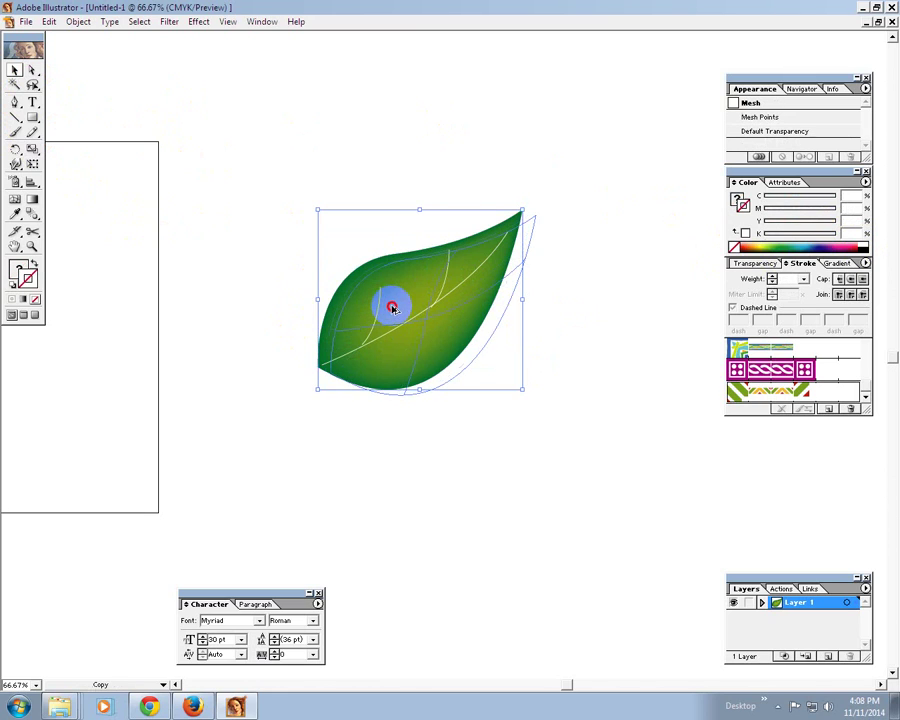
{"action": "key", "text": "z"}
{"action": "left_click", "coordinate": [377, 226]}
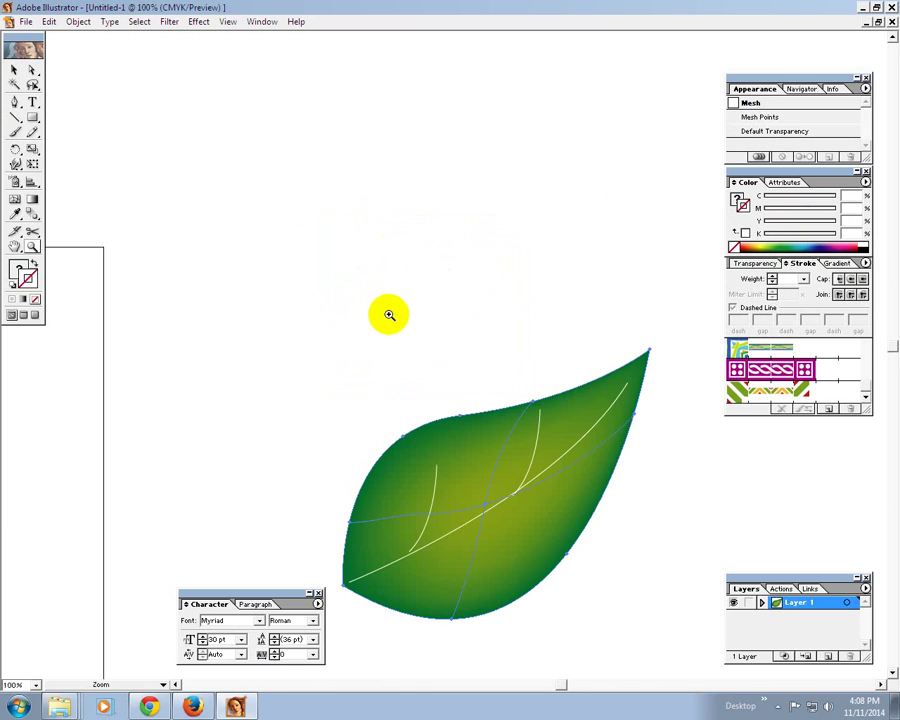
{"action": "left_click_drag", "start_coordinate": [476, 513], "coordinate": [376, 294]}
{"action": "left_click", "coordinate": [14, 69]}
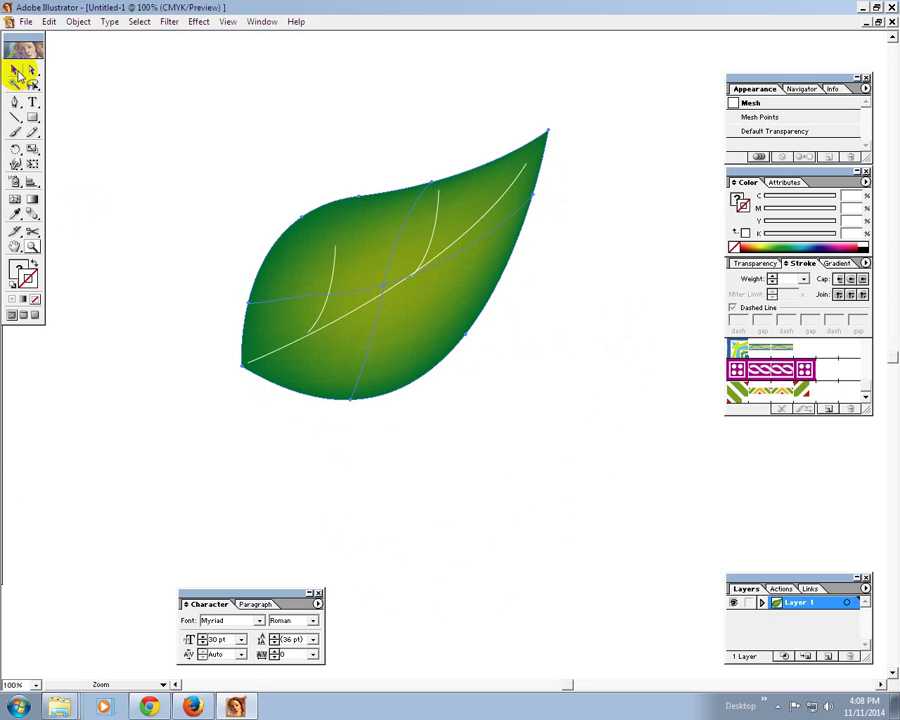
{"action": "left_click", "coordinate": [318, 274]}
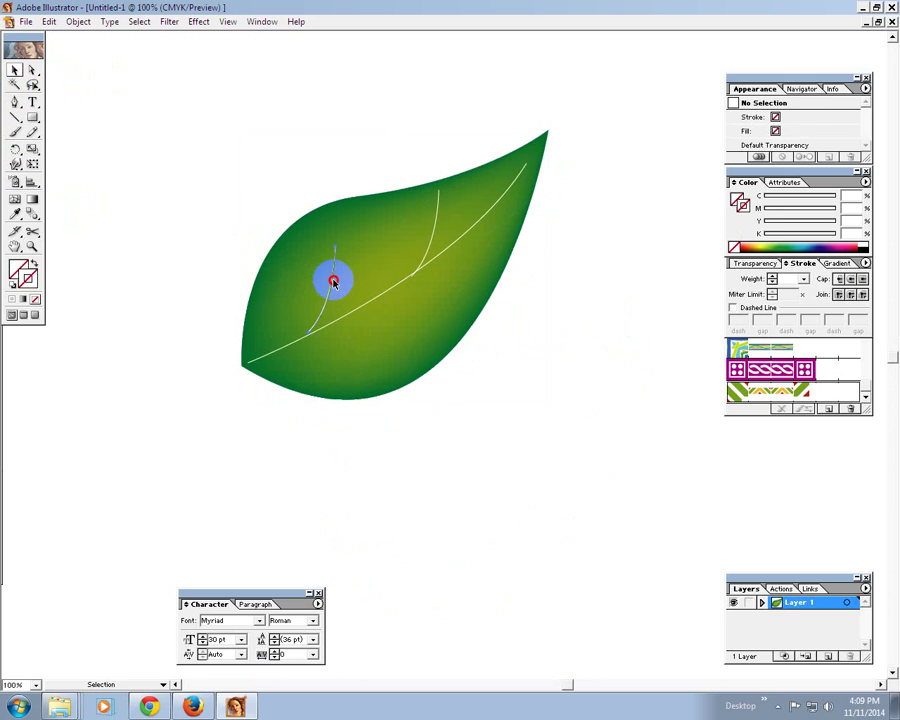
{"action": "mouse_move", "coordinate": [333, 282]}
{"action": "left_mouse_down"}
{"action": "mouse_move", "coordinate": [378, 307]}
{"action": "mouse_move", "coordinate": [362, 327]}
{"action": "mouse_move", "coordinate": [392, 319]}
{"action": "left_mouse_up"}
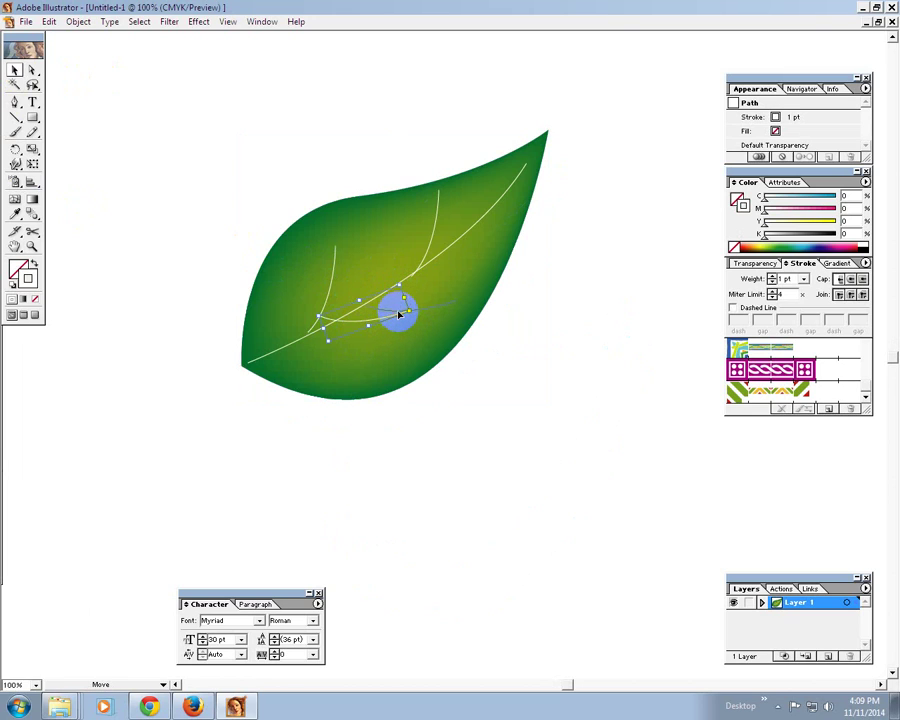
{"action": "left_click", "coordinate": [342, 144]}
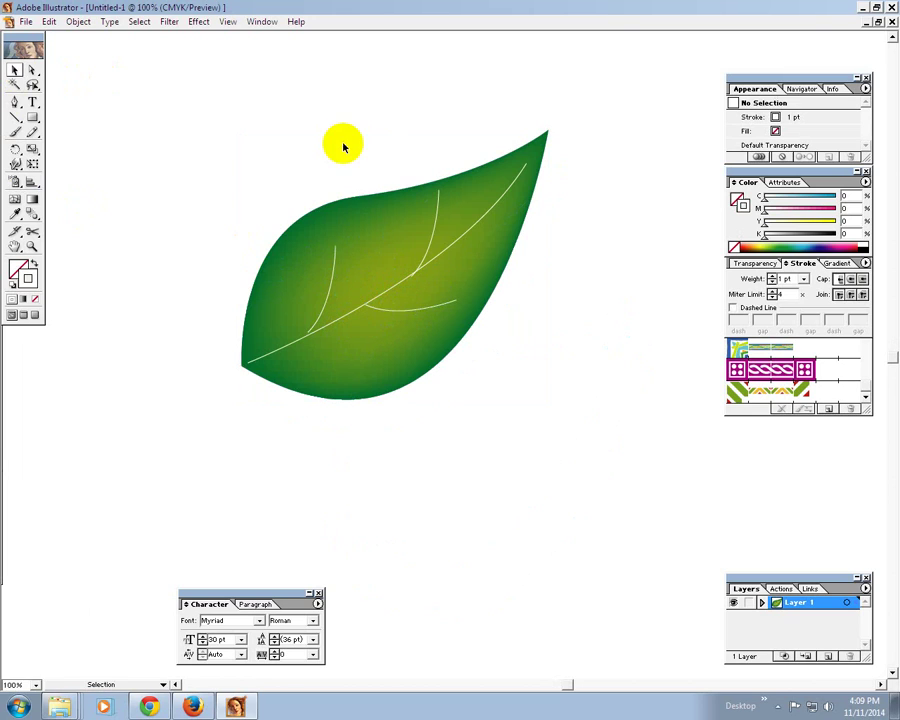
{"action": "left_click", "coordinate": [333, 278]}
{"action": "left_click", "coordinate": [275, 345]}
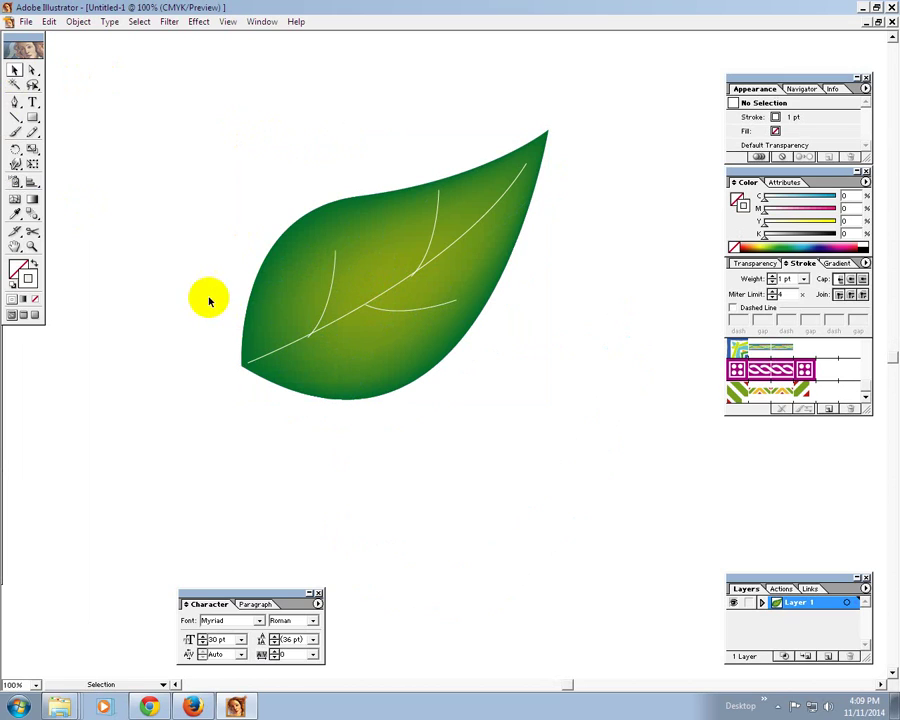
Pen-draw a closed triangular stem from the leaf's lower-left tip.
{"action": "left_click", "coordinate": [14, 101]}
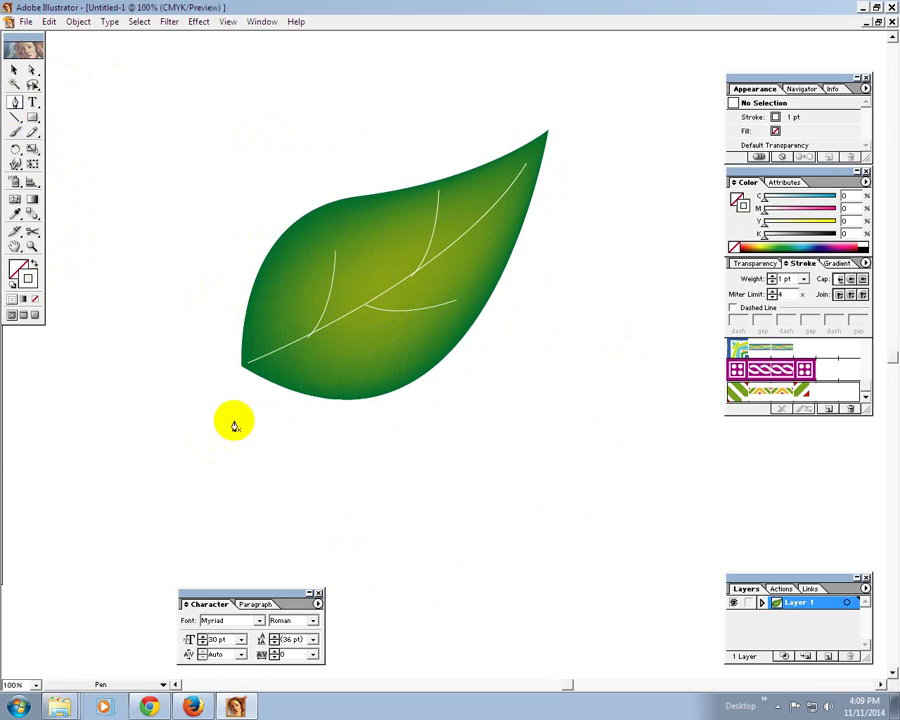
{"action": "left_click", "coordinate": [241, 363]}
{"action": "left_click", "coordinate": [89, 404]}
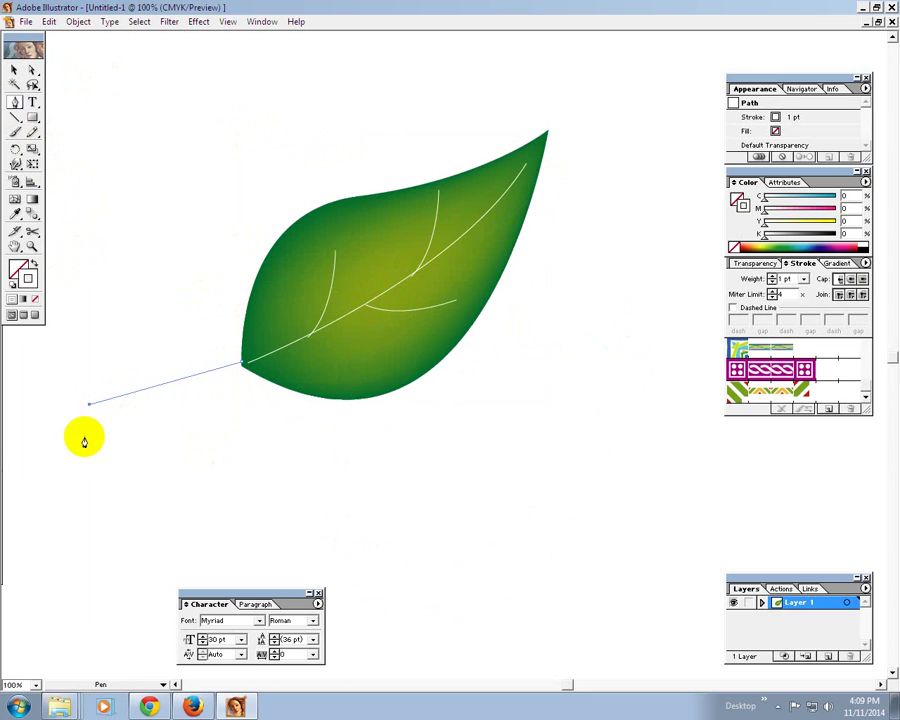
{"action": "left_click", "coordinate": [84, 436]}
{"action": "left_click", "coordinate": [251, 370]}
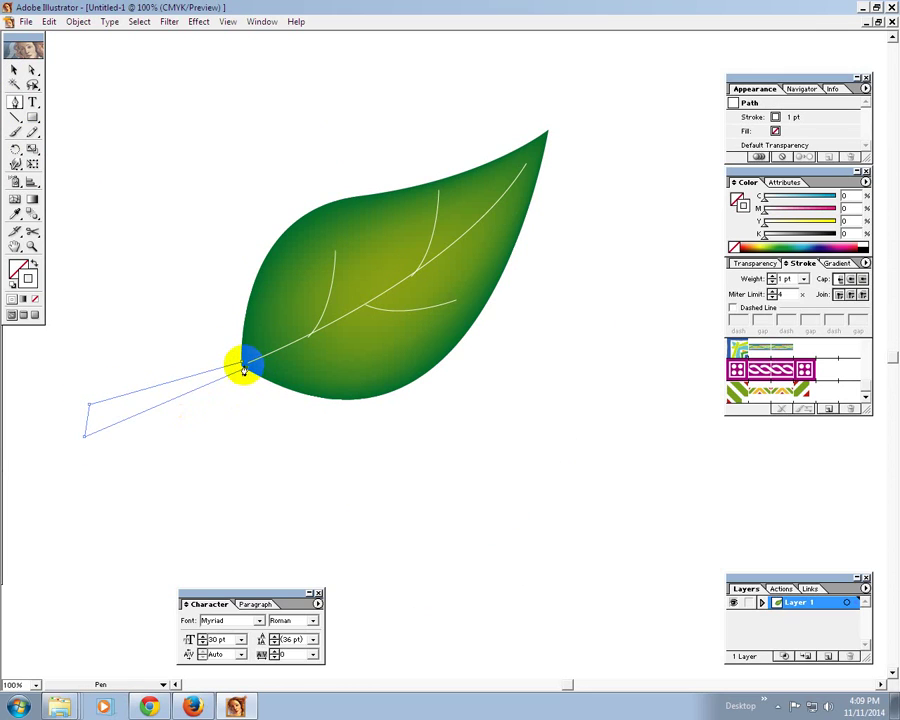
Style the stem solid green with no outline.
{"action": "left_click", "coordinate": [15, 213]}
{"action": "left_click", "coordinate": [252, 265]}
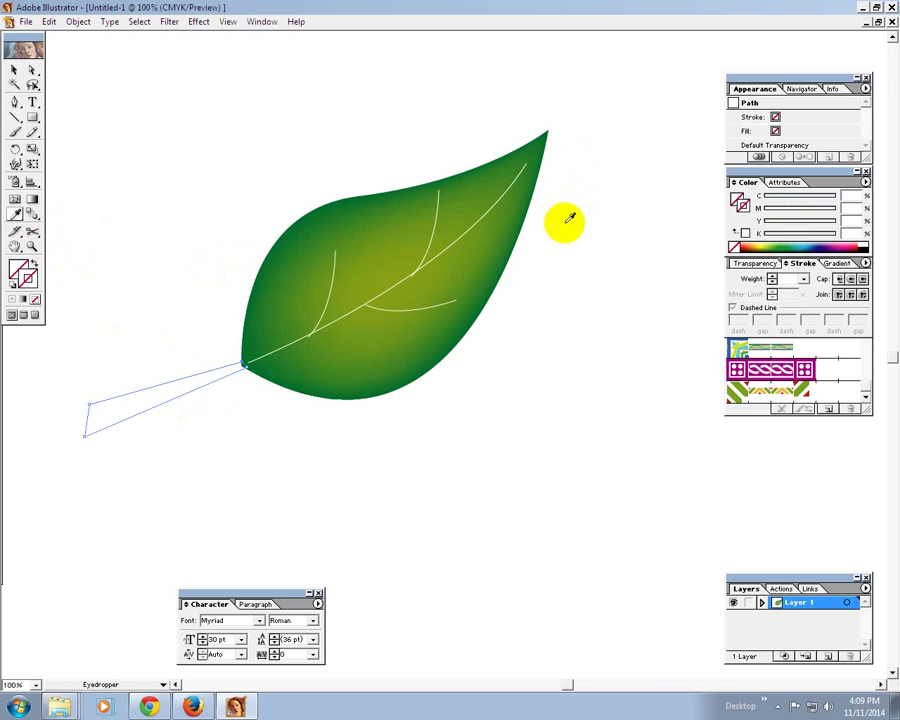
{"action": "left_click", "coordinate": [15, 69]}
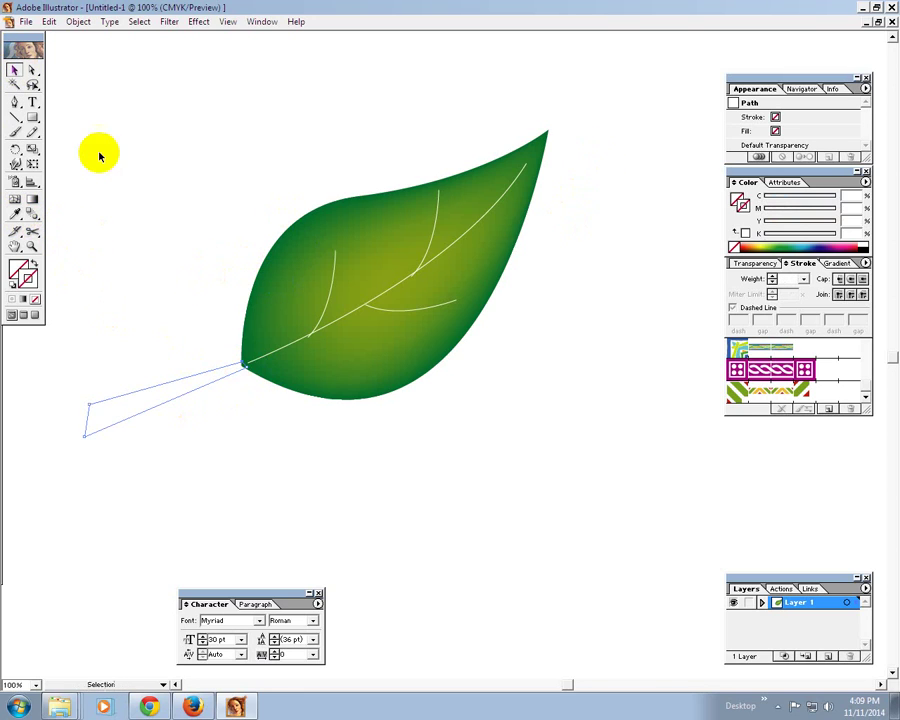
{"action": "left_click", "coordinate": [779, 244]}
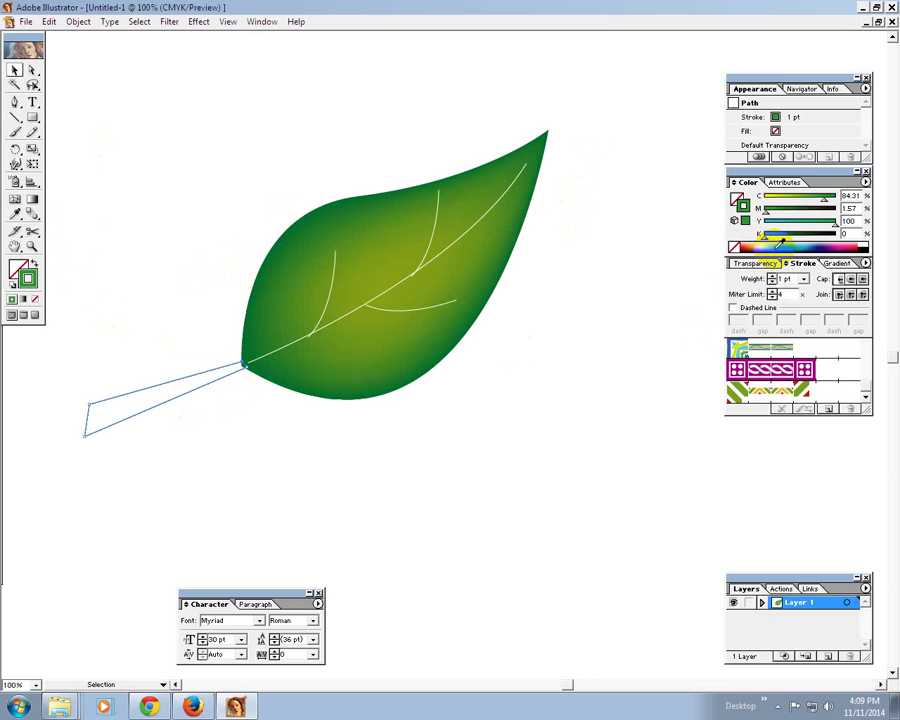
{"action": "left_click", "coordinate": [741, 202]}
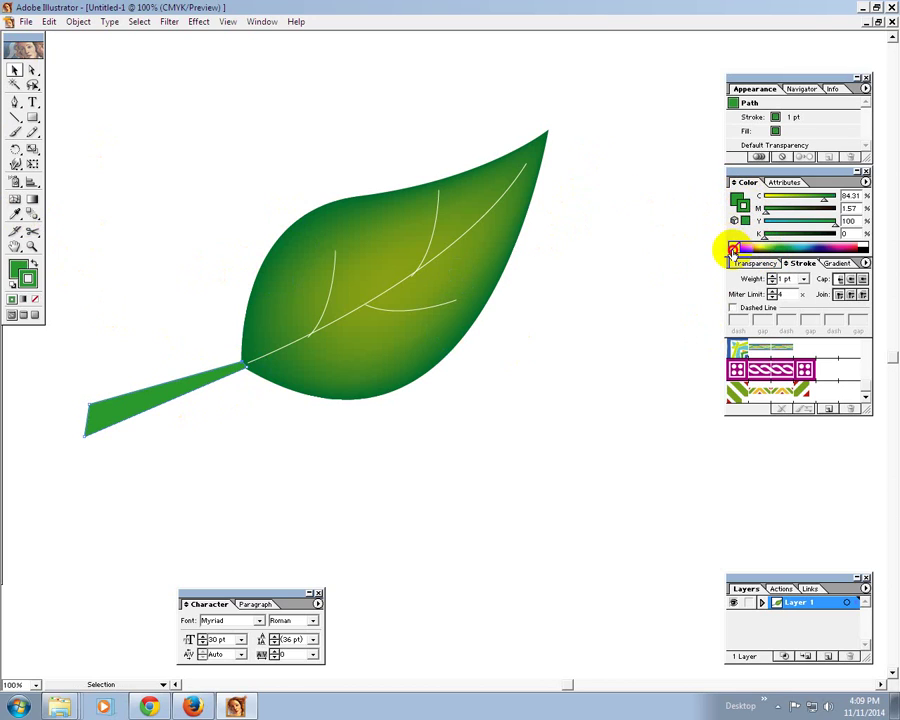
{"action": "left_click", "coordinate": [69, 99]}
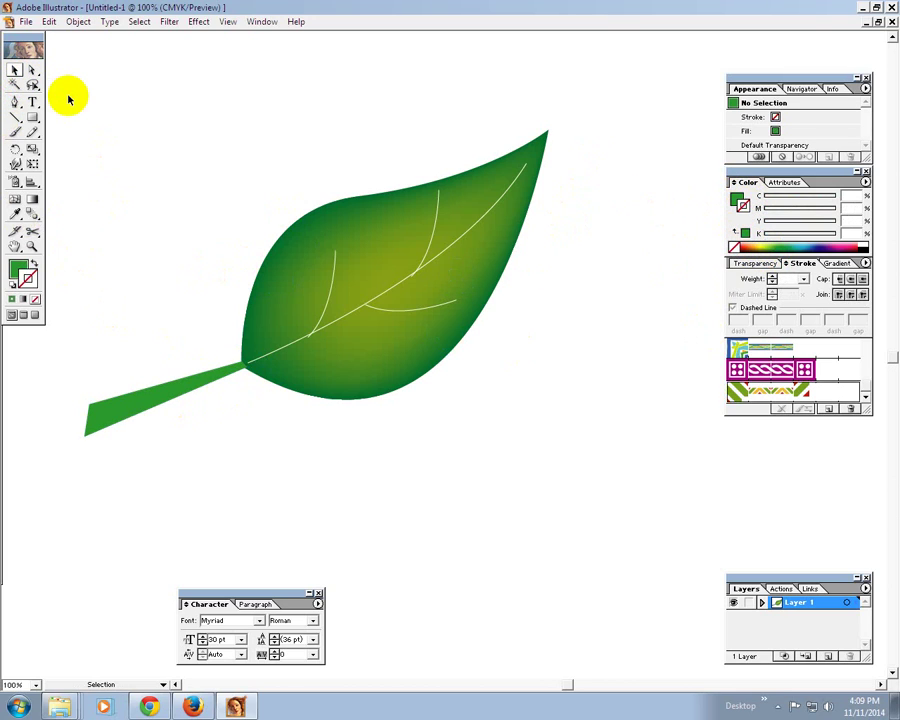
Zoom out, group the leaf and stem with Ctrl+G, and enlarge the group.
{"action": "key", "text": "ctrl+minus"}
{"action": "key", "text": "ctrl+minus"}
{"action": "key", "text": "ctrl+minus"}
{"action": "key", "text": "ctrl+minus"}
{"action": "key", "text": "ctrl+minus"}
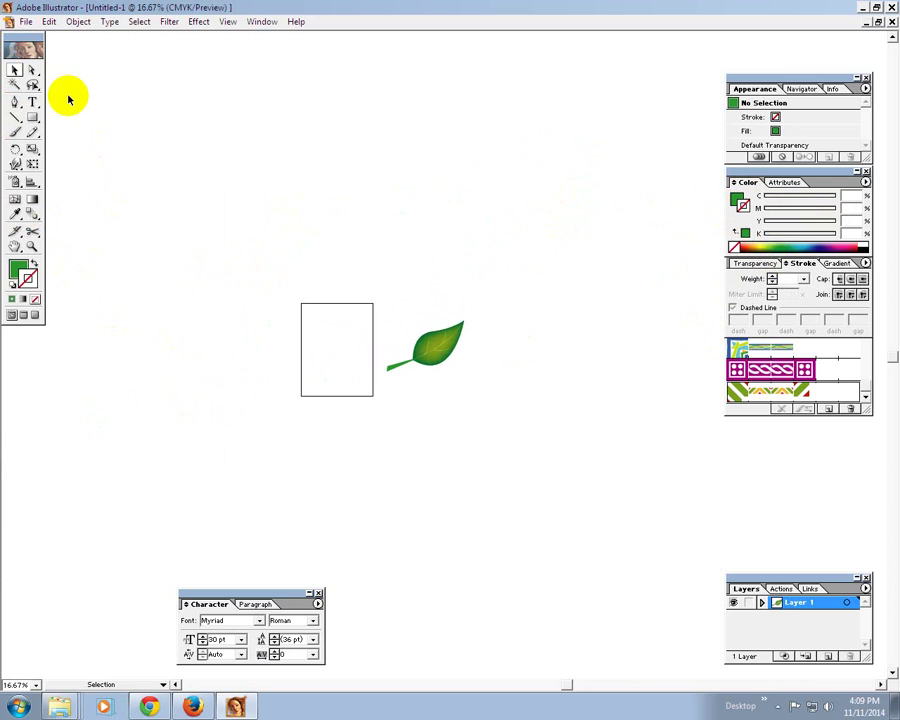
{"action": "left_click_drag", "start_coordinate": [318, 188], "coordinate": [468, 398]}
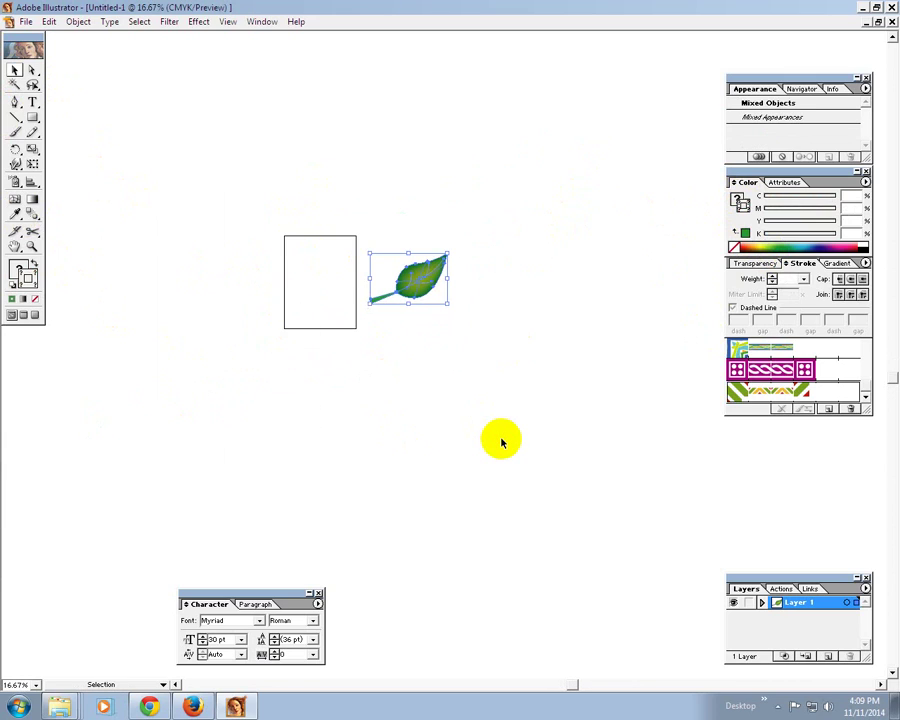
{"action": "key", "text": "ctrl+g"}
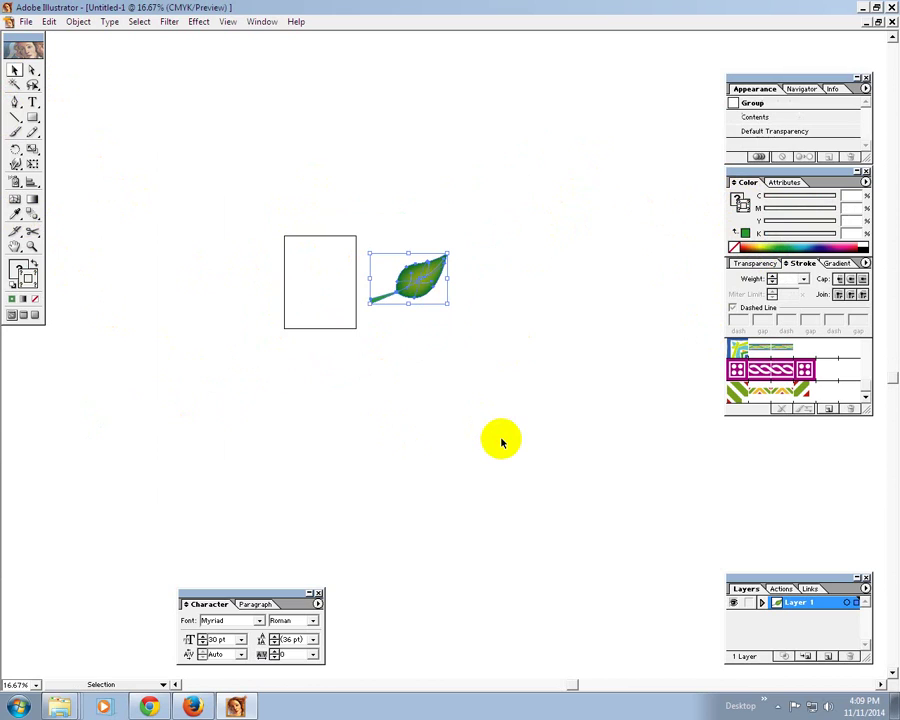
{"action": "left_click", "coordinate": [530, 325]}
{"action": "left_click", "coordinate": [449, 262]}
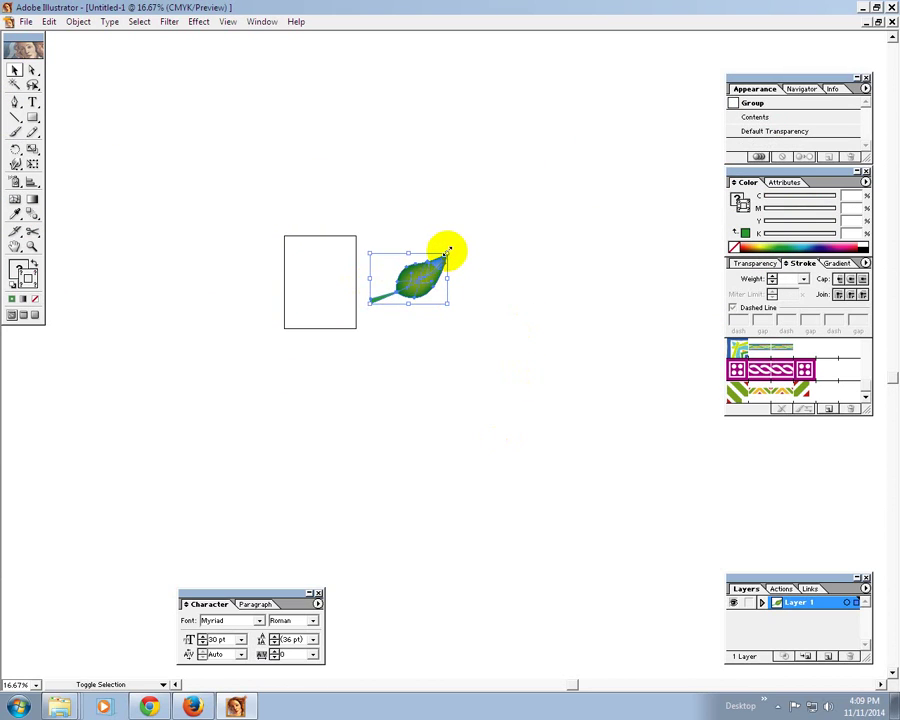
{"action": "left_click_drag", "start_coordinate": [450, 260], "coordinate": [570, 170]}
{"action": "left_click_drag", "start_coordinate": [504, 261], "coordinate": [512, 285]}
Reselect the whole leaf group and delete it.
{"action": "left_click", "coordinate": [508, 408]}
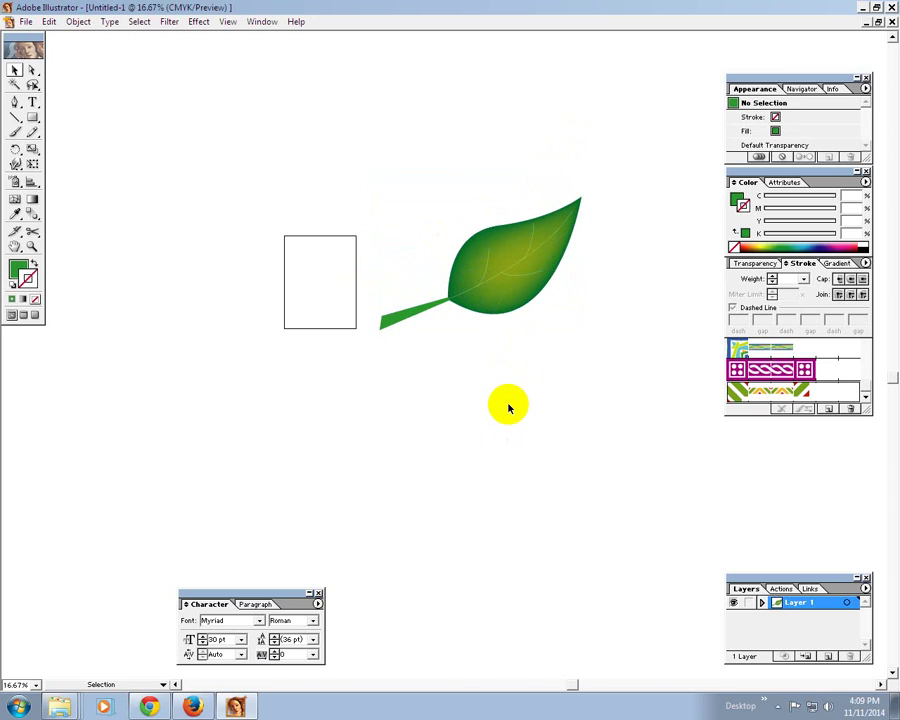
{"action": "left_click_drag", "start_coordinate": [388, 147], "coordinate": [506, 426]}
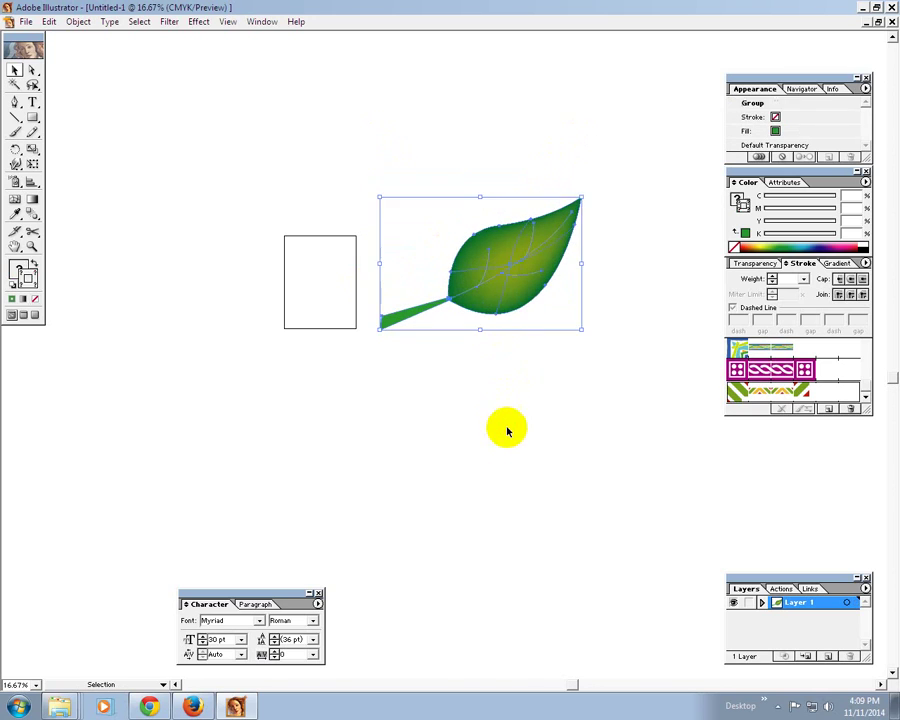
{"action": "key", "text": "Delete"}
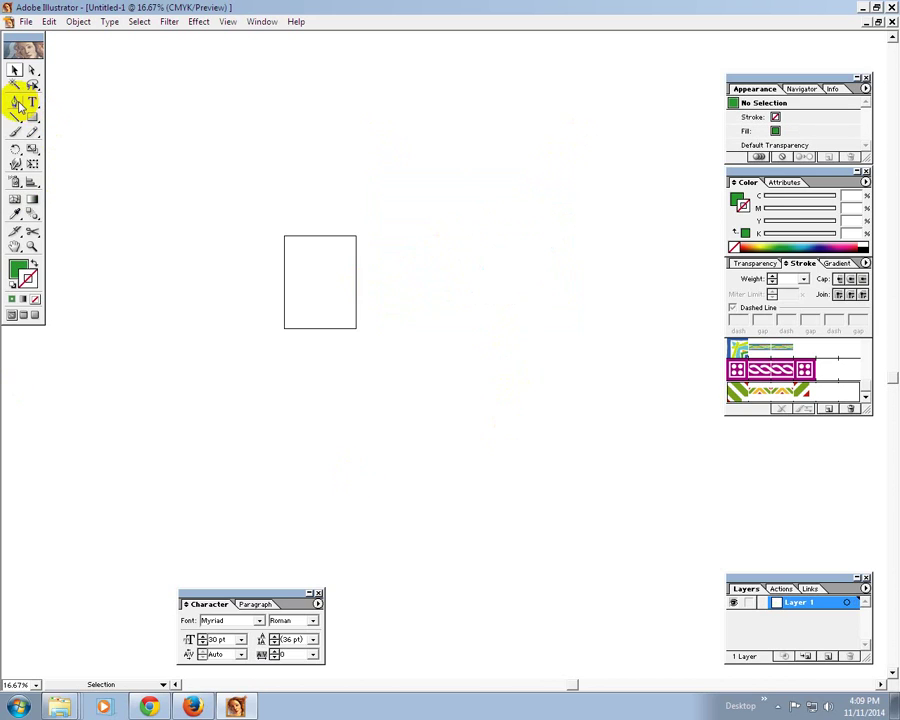
Pen-draw a first trial green shape, then delete it.
{"action": "left_click", "coordinate": [15, 101]}
{"action": "left_click", "coordinate": [454, 219]}
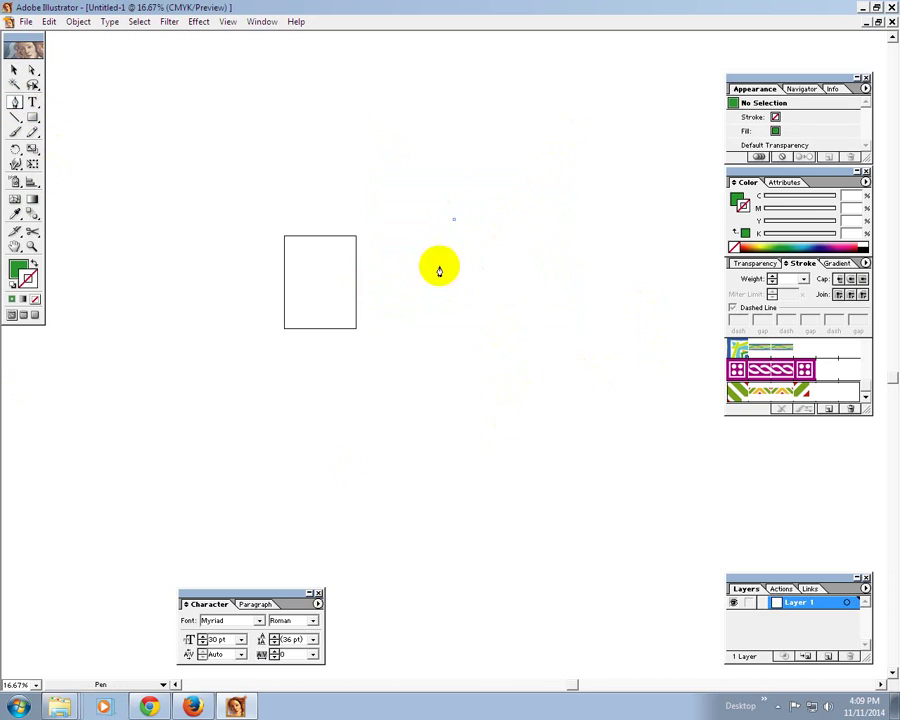
{"action": "left_click", "coordinate": [362, 410]}
{"action": "left_click_drag", "start_coordinate": [455, 402], "coordinate": [510, 407]}
{"action": "left_click", "coordinate": [566, 386]}
{"action": "left_click", "coordinate": [665, 405]}
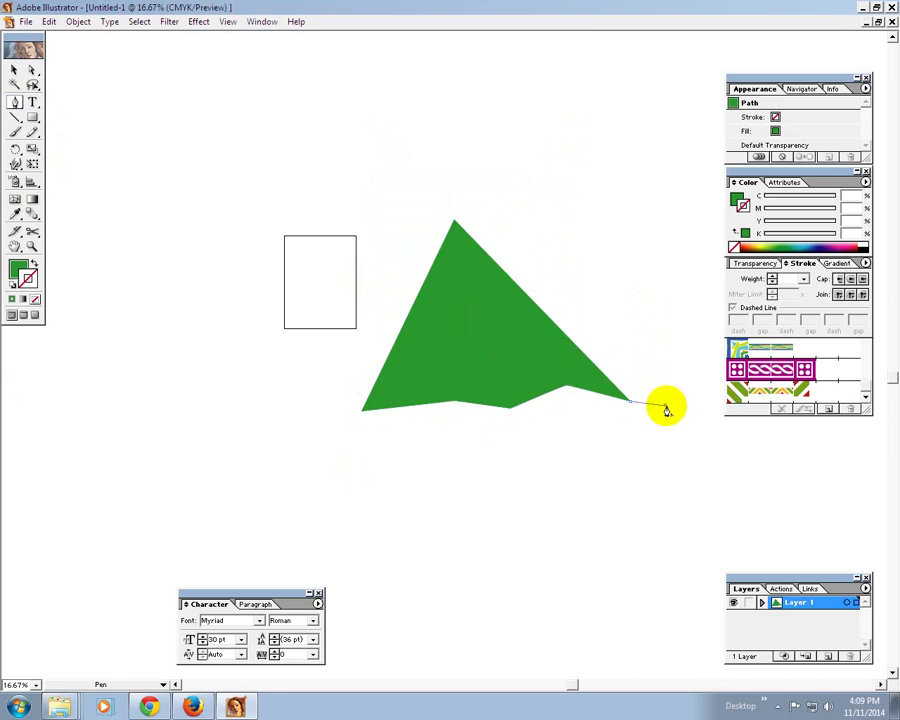
{"action": "key", "text": "Delete"}
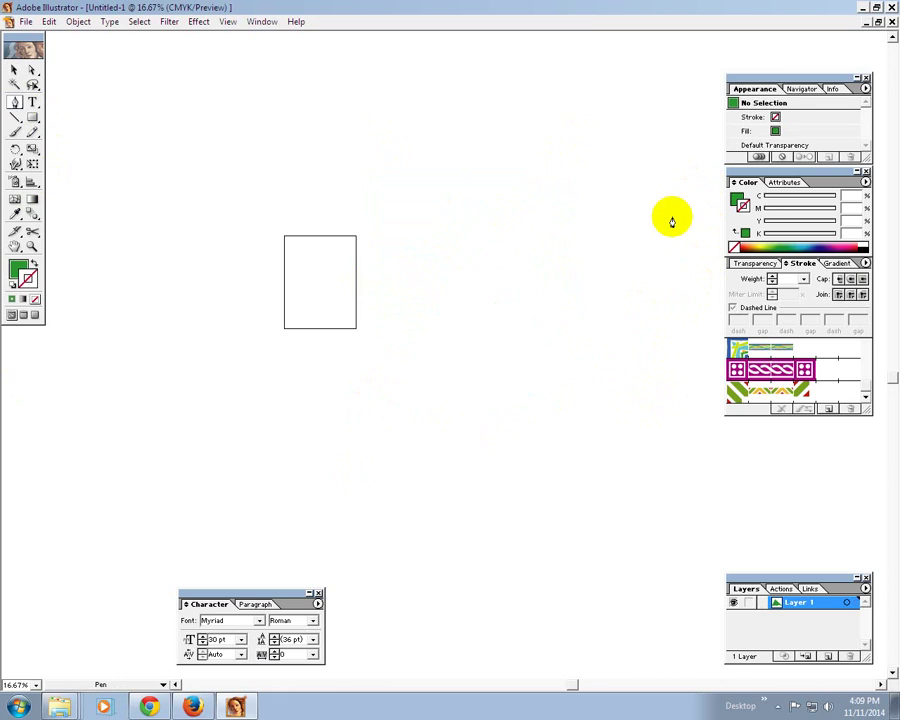
Start a slanted roof path from the top point with a saw-toothed bottom edge.
{"action": "left_click", "coordinate": [440, 216]}
{"action": "left_click", "coordinate": [336, 374]}
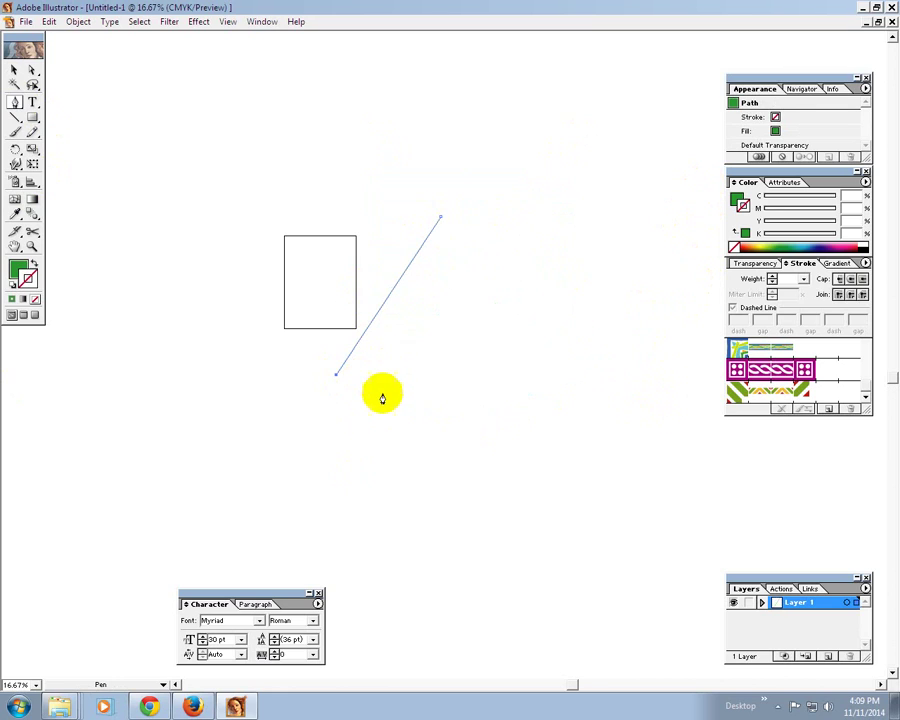
{"action": "left_click", "coordinate": [378, 362]}
{"action": "left_click", "coordinate": [420, 353]}
{"action": "left_click", "coordinate": [444, 376]}
{"action": "left_click", "coordinate": [480, 362]}
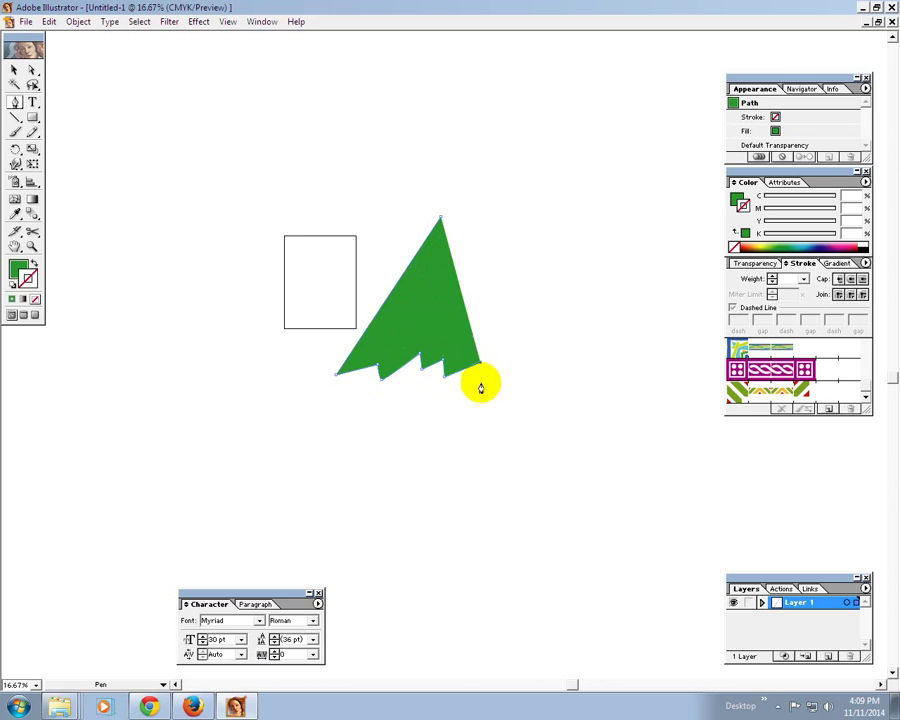
{"action": "left_click", "coordinate": [530, 372]}
Close the saw-toothed roof path and add three gradient mesh points inside it.
{"action": "left_click", "coordinate": [650, 212]}
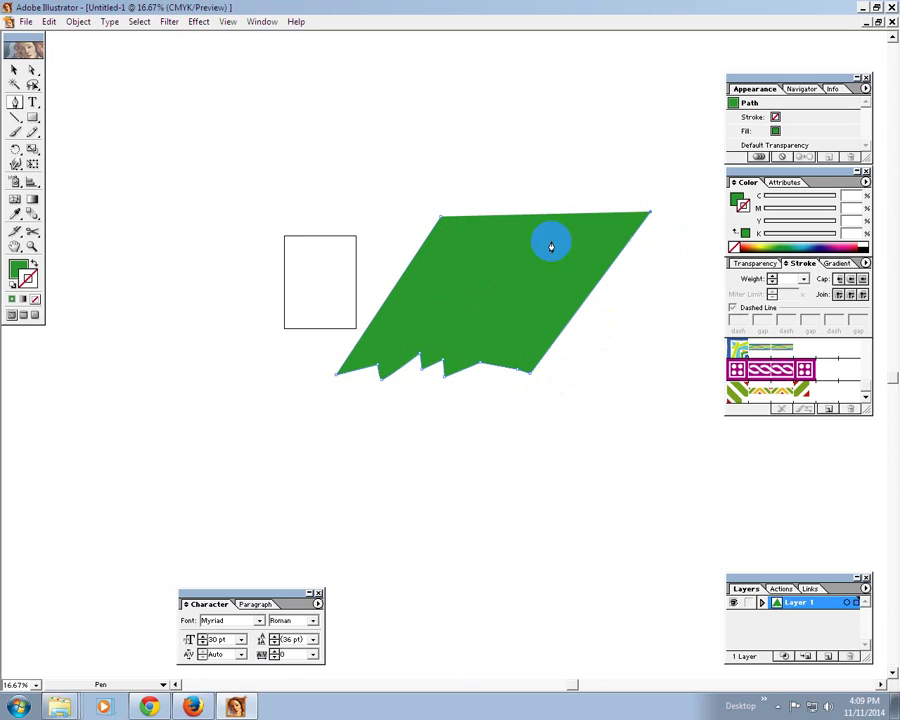
{"action": "left_click", "coordinate": [441, 217]}
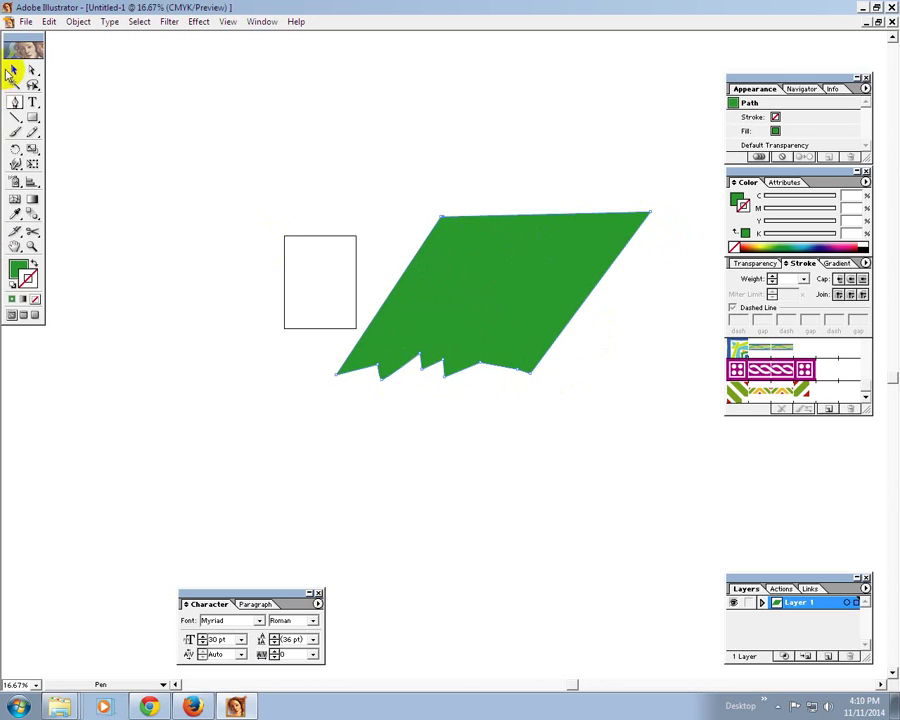
{"action": "left_click", "coordinate": [14, 70]}
{"action": "left_click", "coordinate": [556, 307]}
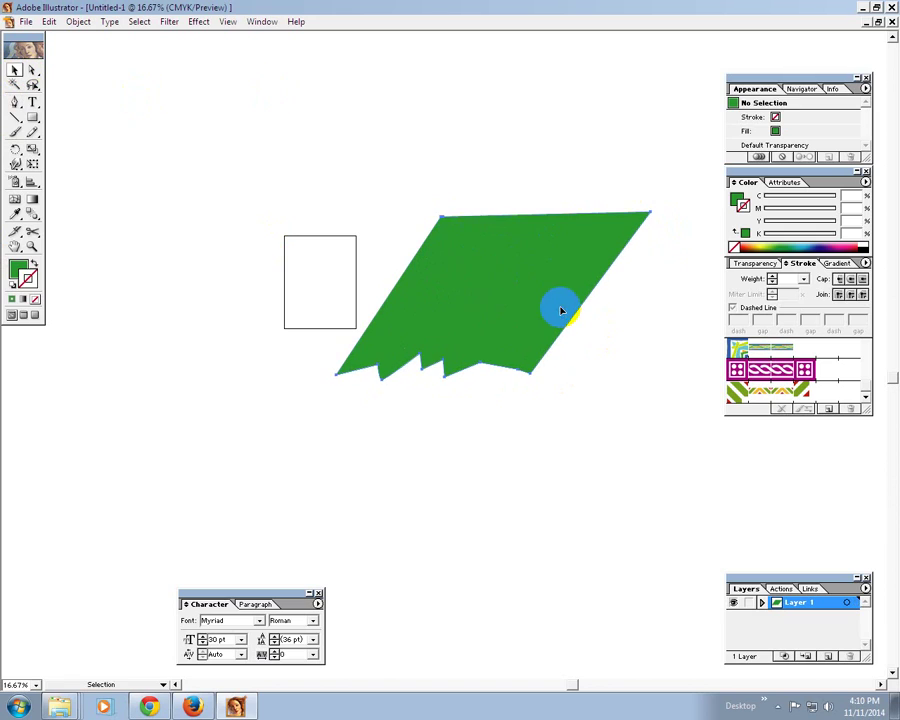
{"action": "left_click", "coordinate": [14, 197]}
{"action": "left_click", "coordinate": [444, 271]}
{"action": "left_click", "coordinate": [488, 315]}
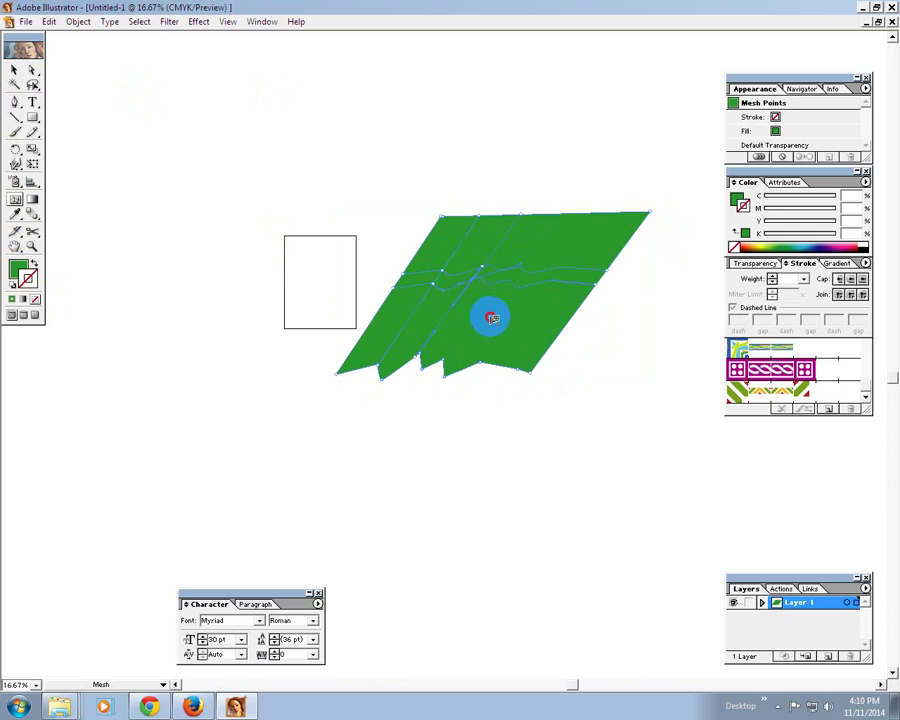
{"action": "left_click", "coordinate": [518, 311]}
Colour roof mesh points yellow-green, darker green and blue.
{"action": "left_click", "coordinate": [32, 70]}
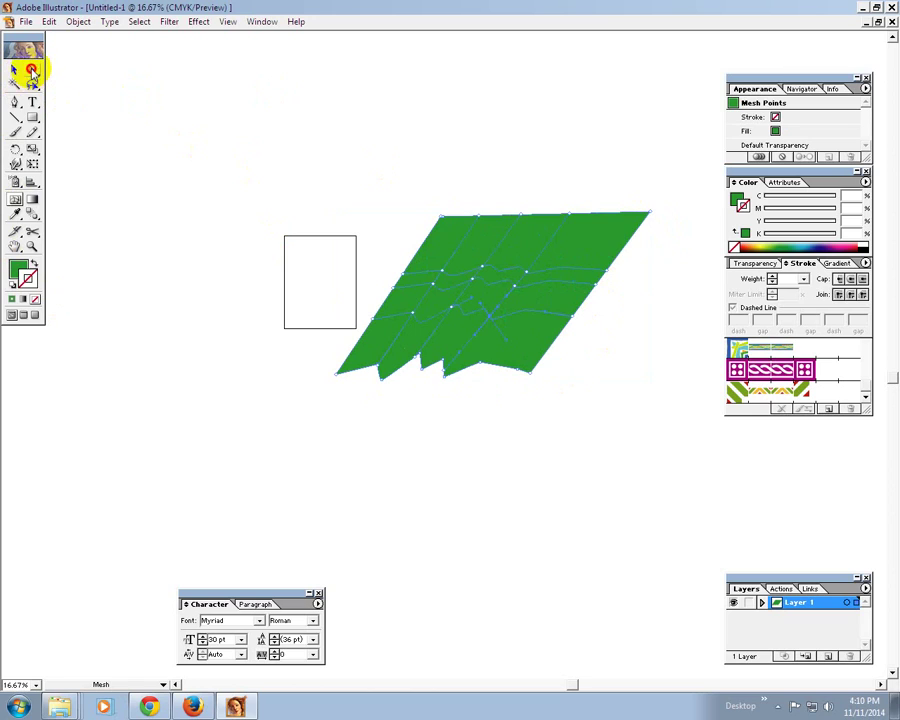
{"action": "left_click", "coordinate": [474, 287]}
{"action": "left_click", "coordinate": [450, 272]}
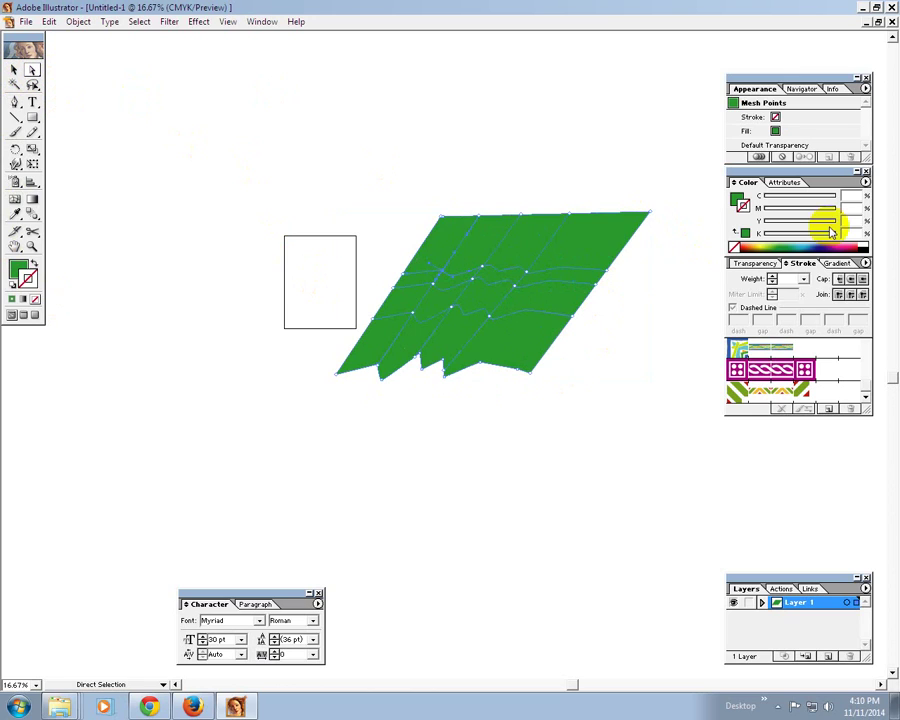
{"action": "left_click", "coordinate": [740, 204]}
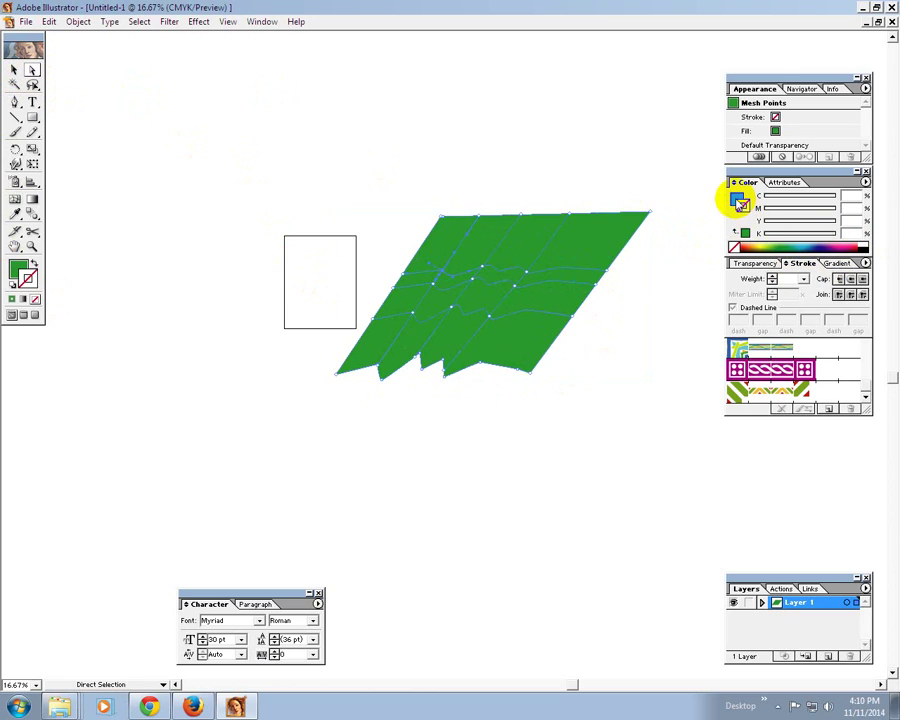
{"action": "left_click", "coordinate": [766, 245]}
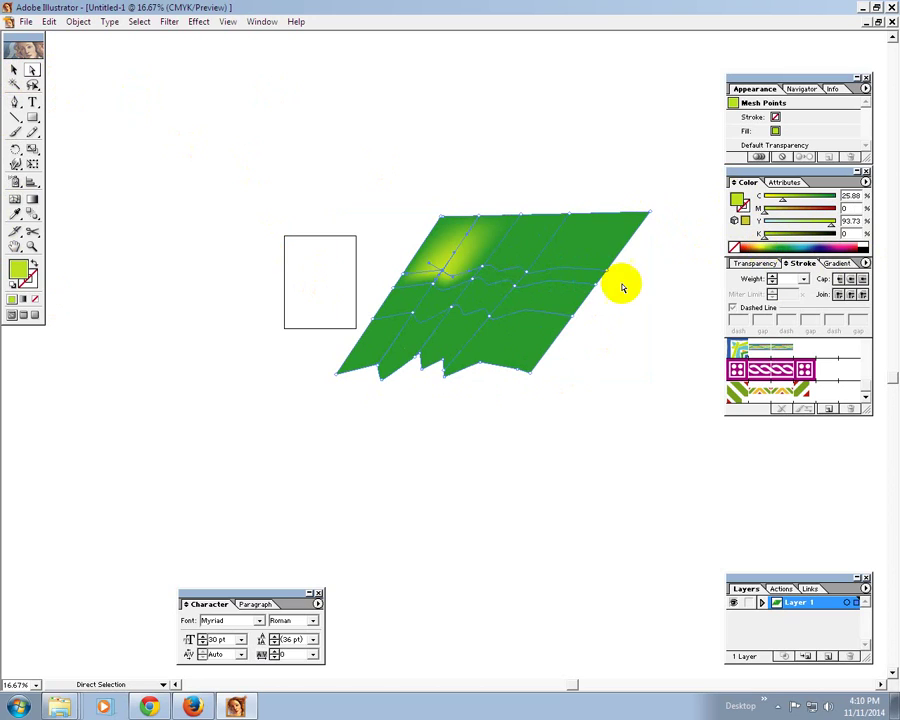
{"action": "left_click", "coordinate": [488, 316]}
{"action": "left_click", "coordinate": [808, 245]}
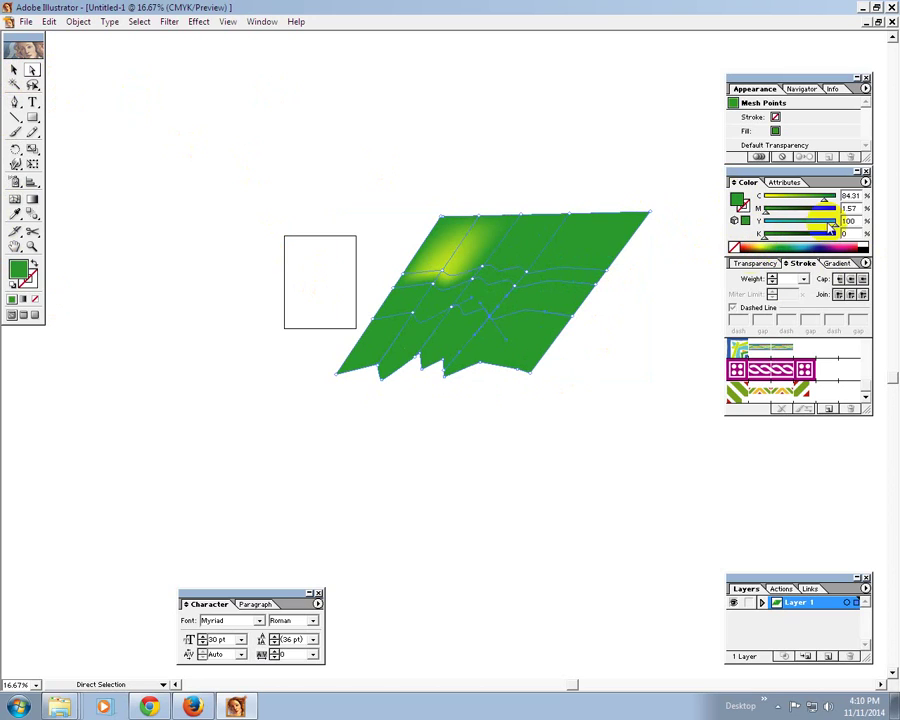
{"action": "left_click", "coordinate": [785, 246]}
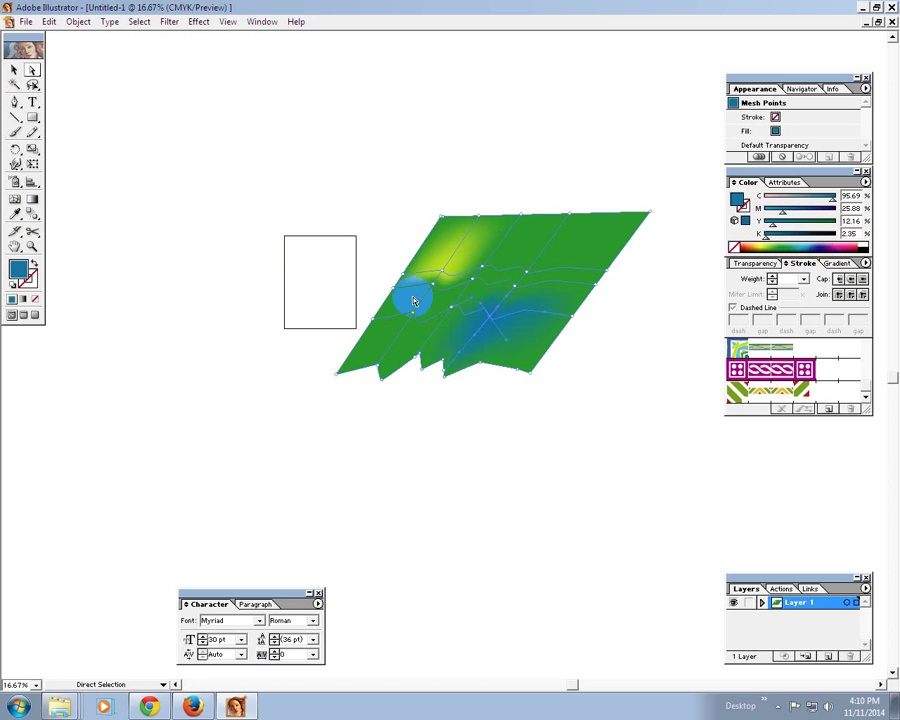
Colour further mesh points orange and brown, then shift the roof slightly left.
{"action": "left_click", "coordinate": [528, 274]}
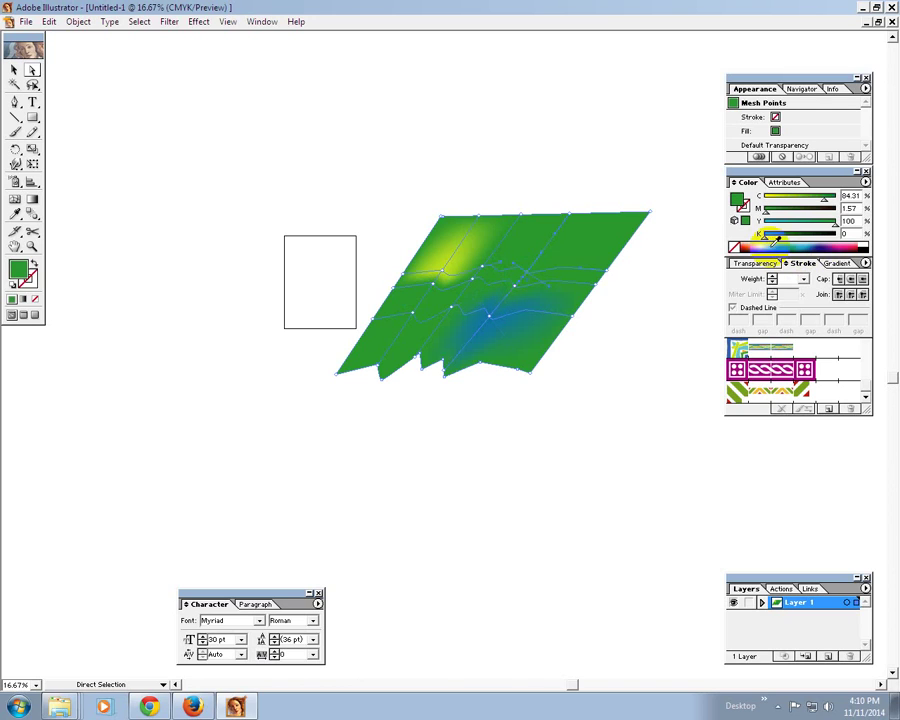
{"action": "left_click", "coordinate": [762, 247]}
{"action": "left_click", "coordinate": [434, 291]}
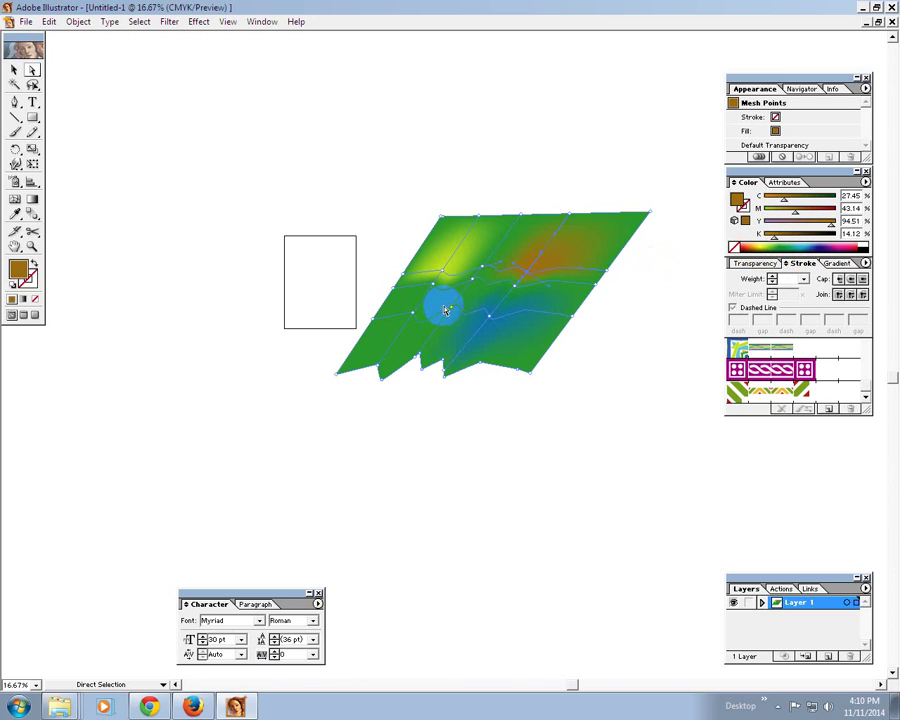
{"action": "left_click", "coordinate": [452, 312]}
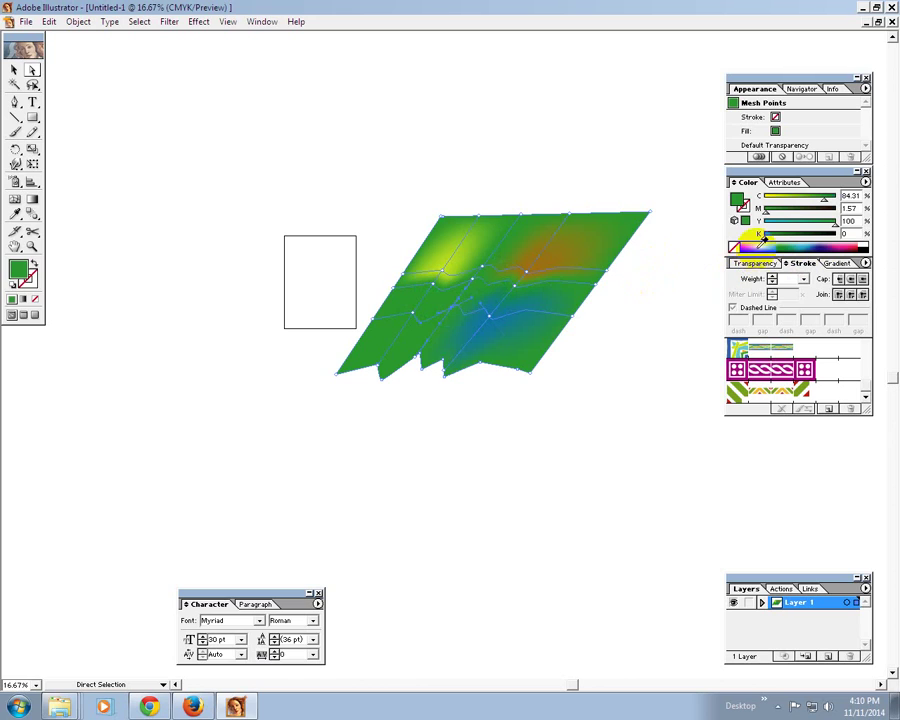
{"action": "left_click", "coordinate": [452, 312]}
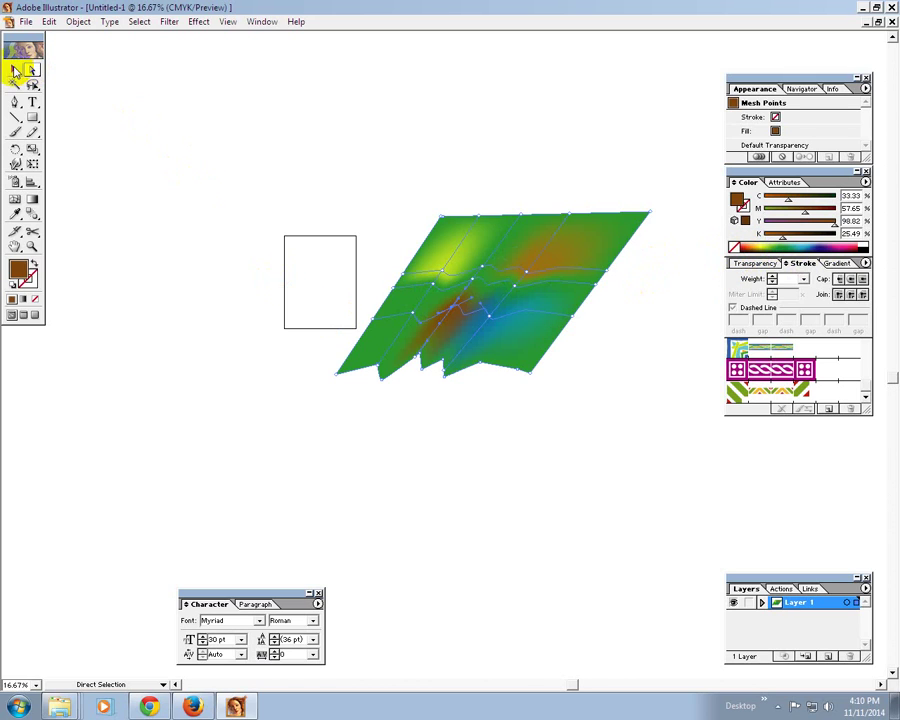
{"action": "left_click", "coordinate": [14, 69]}
{"action": "left_click", "coordinate": [296, 134]}
{"action": "left_click_drag", "start_coordinate": [490, 366], "coordinate": [452, 366]}
Pen-draw a closed four-point brown side panel sloping down-right from the roof's top-right corner.
{"action": "left_click", "coordinate": [287, 406]}
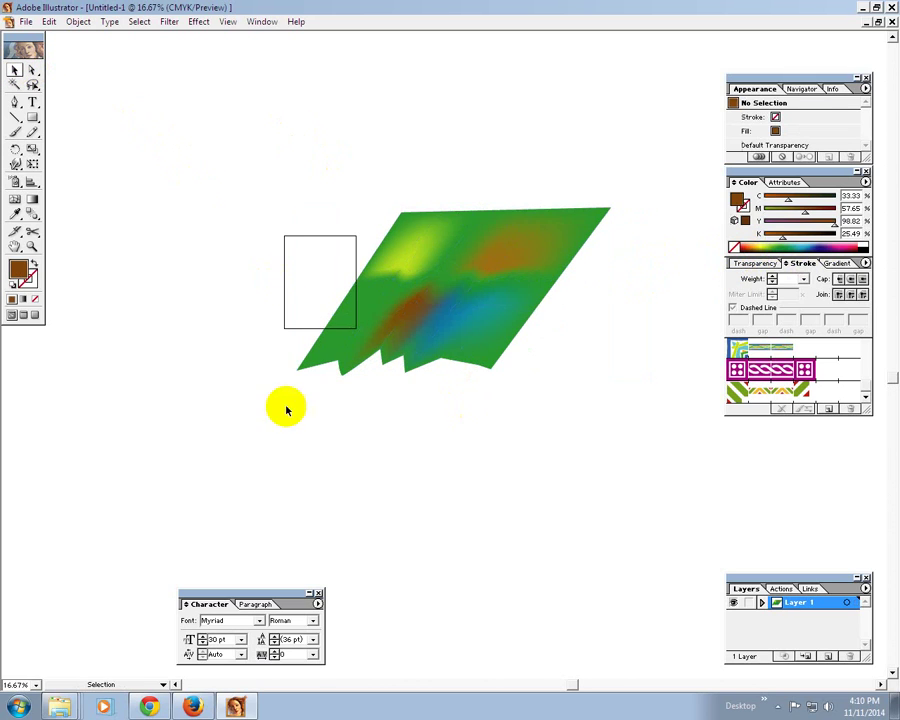
{"action": "left_click", "coordinate": [14, 101]}
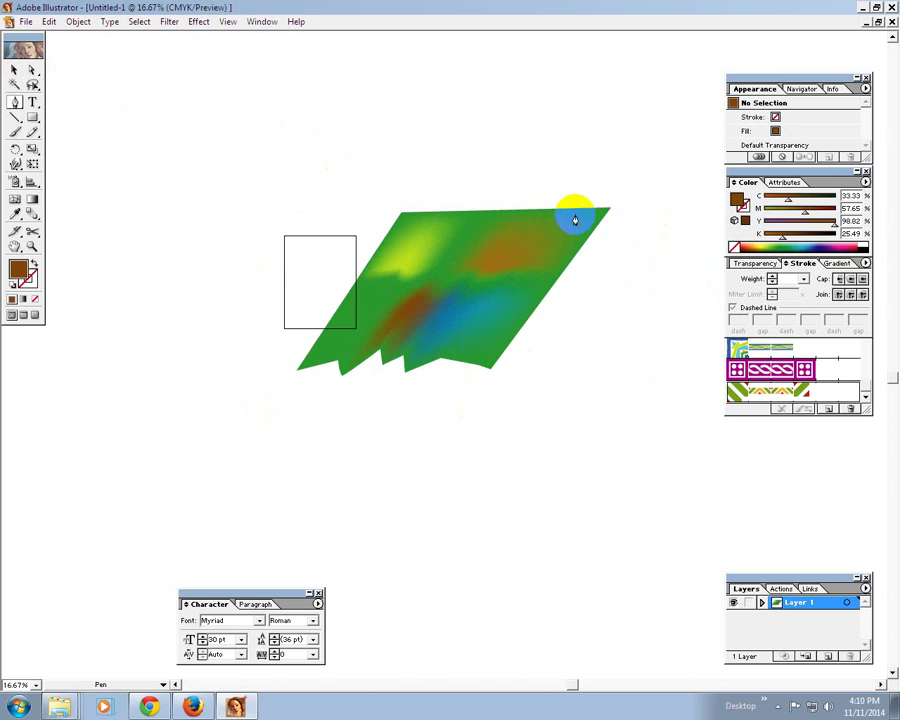
{"action": "left_click", "coordinate": [603, 212]}
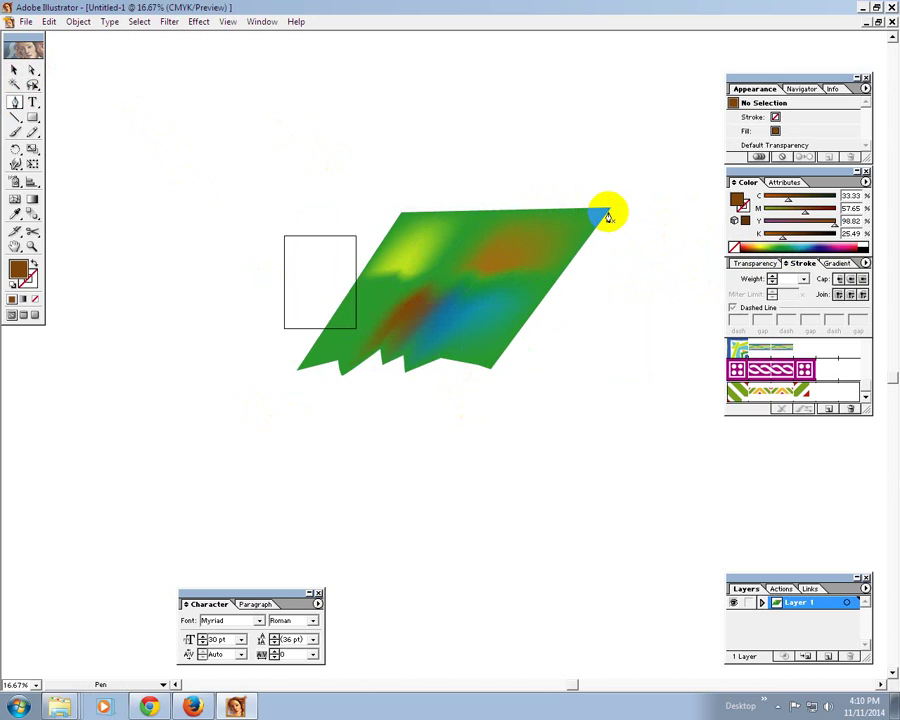
{"action": "left_click", "coordinate": [705, 358]}
{"action": "left_click", "coordinate": [662, 374]}
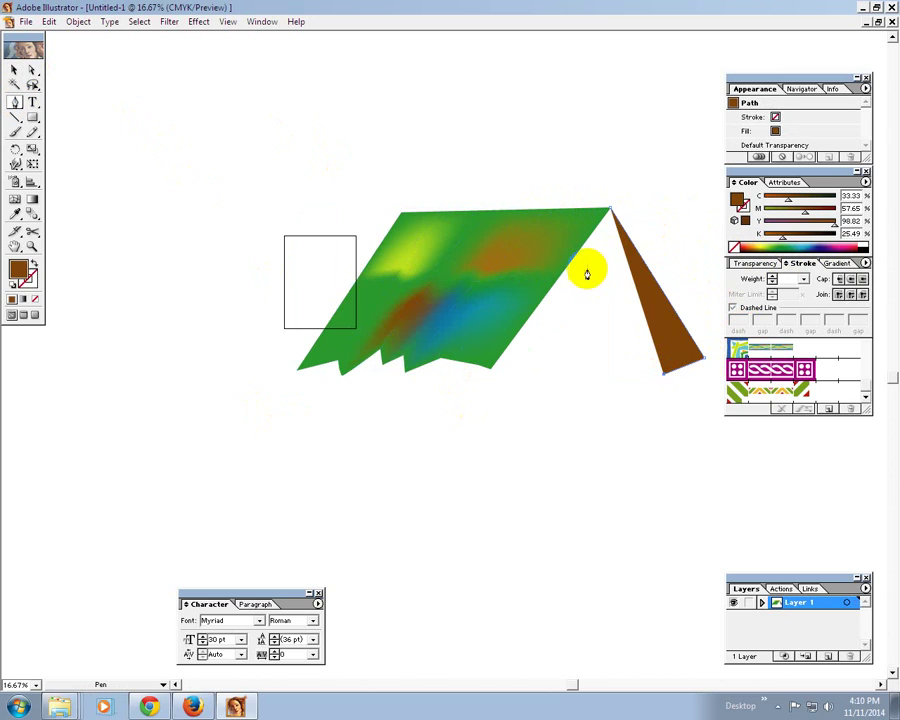
{"action": "left_click", "coordinate": [582, 246]}
{"action": "left_click", "coordinate": [606, 210]}
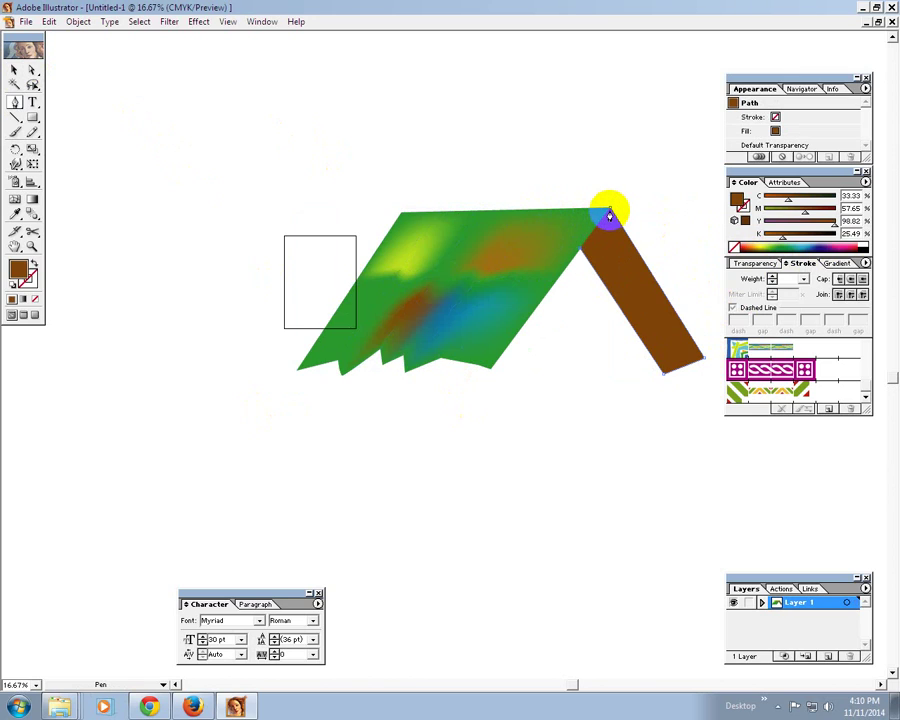
{"action": "left_click", "coordinate": [15, 68]}
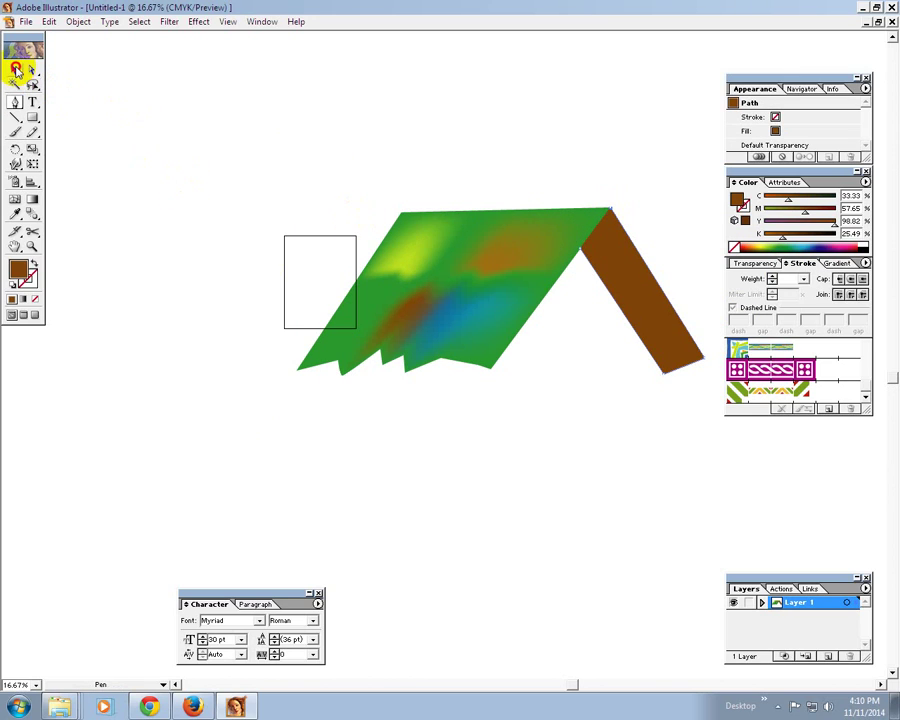
{"action": "left_click", "coordinate": [335, 106]}
Draw a closed brown house-body polygon with the Pen tool beneath the roof.
{"action": "key", "text": "ctrl+minus"}
{"action": "key", "text": "ctrl+minus"}
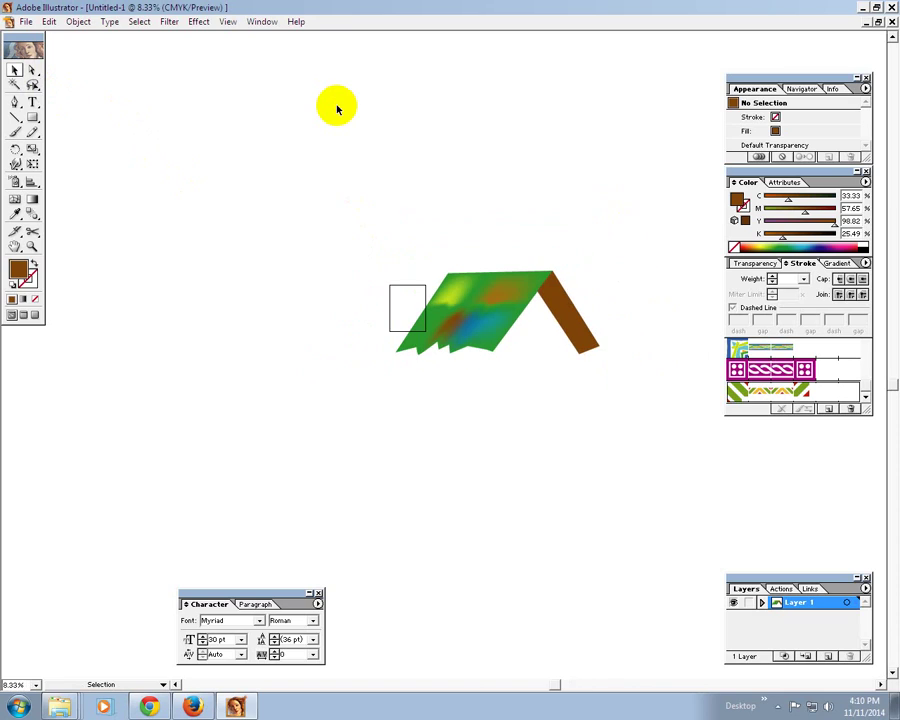
{"action": "left_click", "coordinate": [15, 101]}
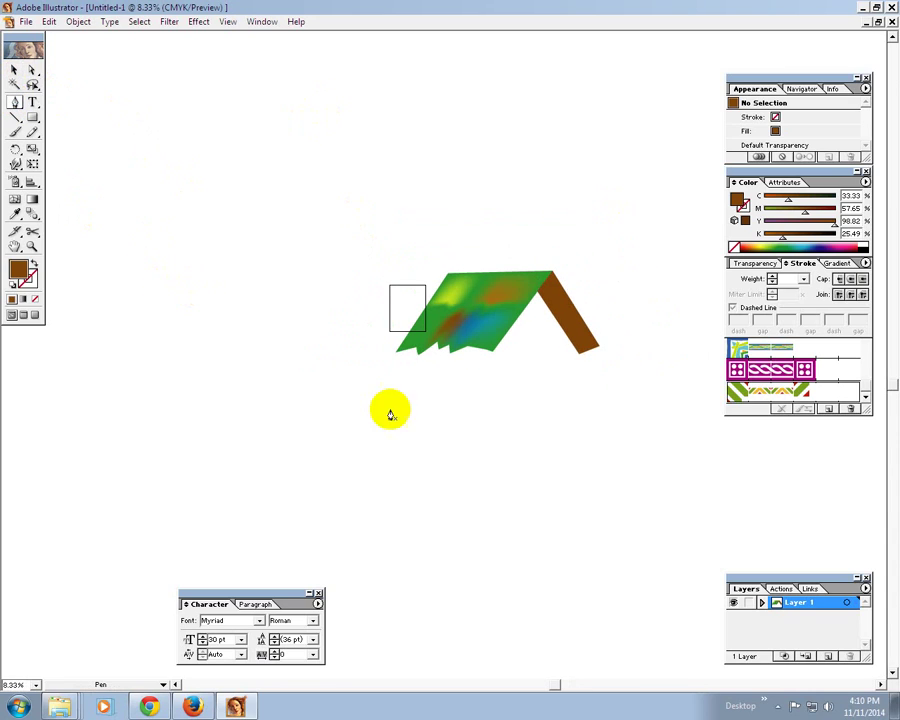
{"action": "left_click", "coordinate": [407, 352]}
{"action": "left_click", "coordinate": [409, 440]}
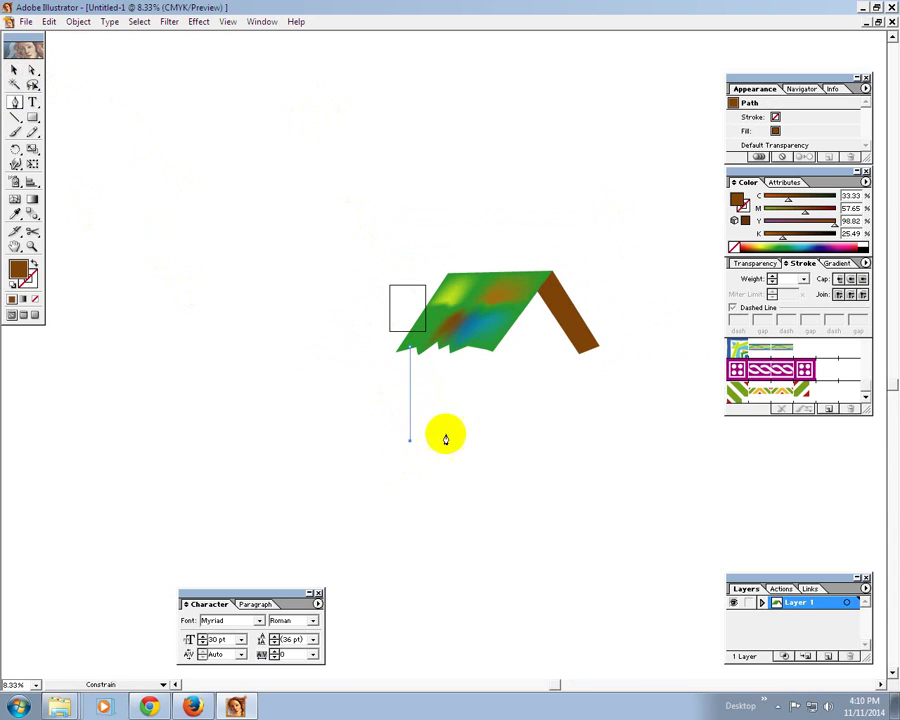
{"action": "left_click", "coordinate": [523, 446]}
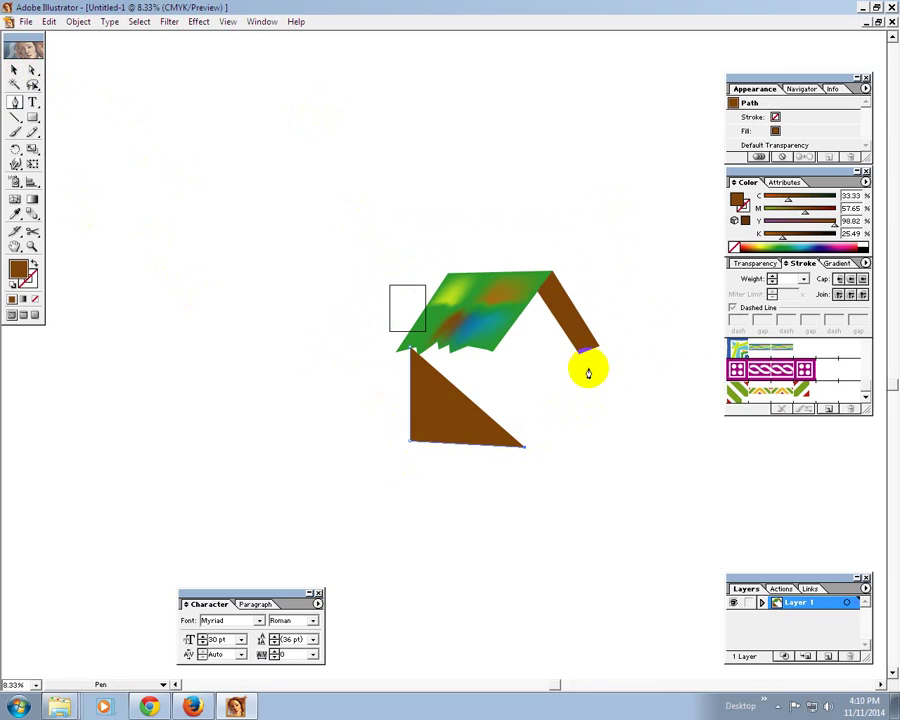
{"action": "left_click", "coordinate": [578, 372]}
{"action": "key", "text": "ctrl+z"}
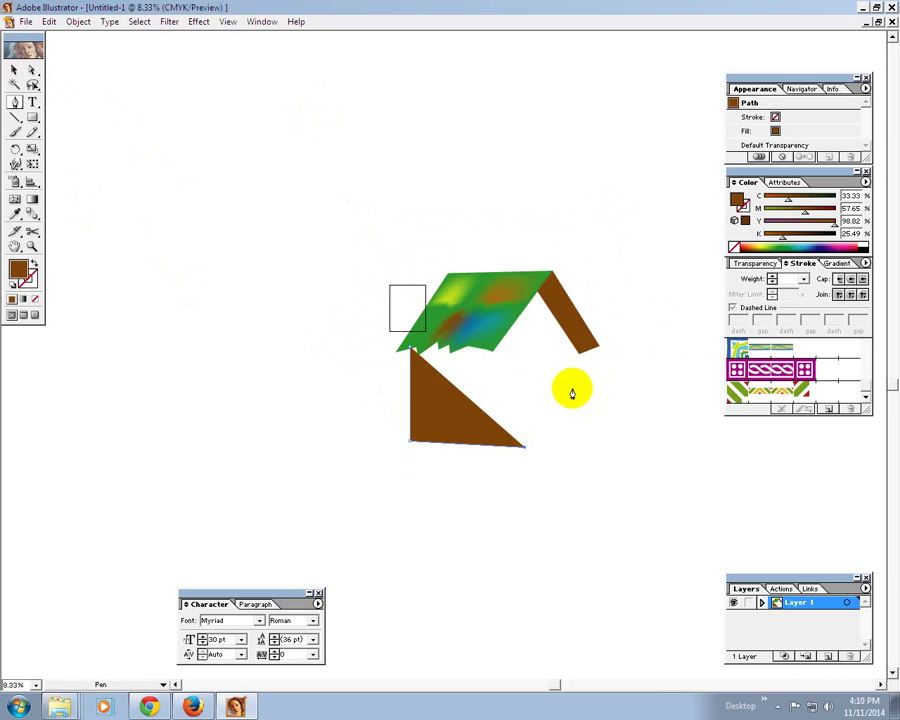
{"action": "left_click", "coordinate": [573, 386]}
{"action": "left_click", "coordinate": [573, 325]}
{"action": "left_click", "coordinate": [555, 306]}
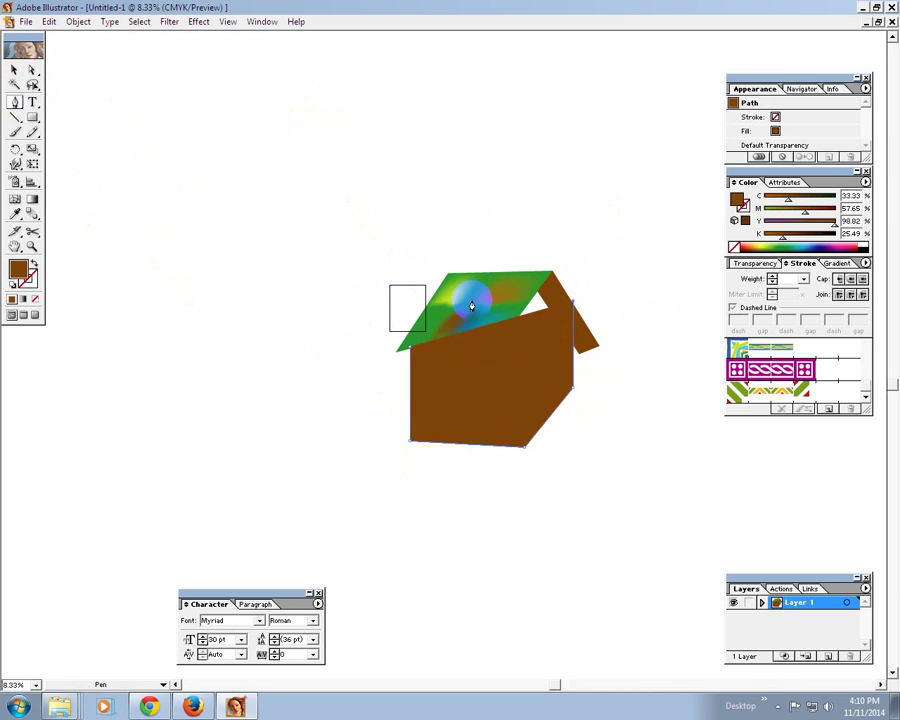
{"action": "left_click", "coordinate": [410, 352]}
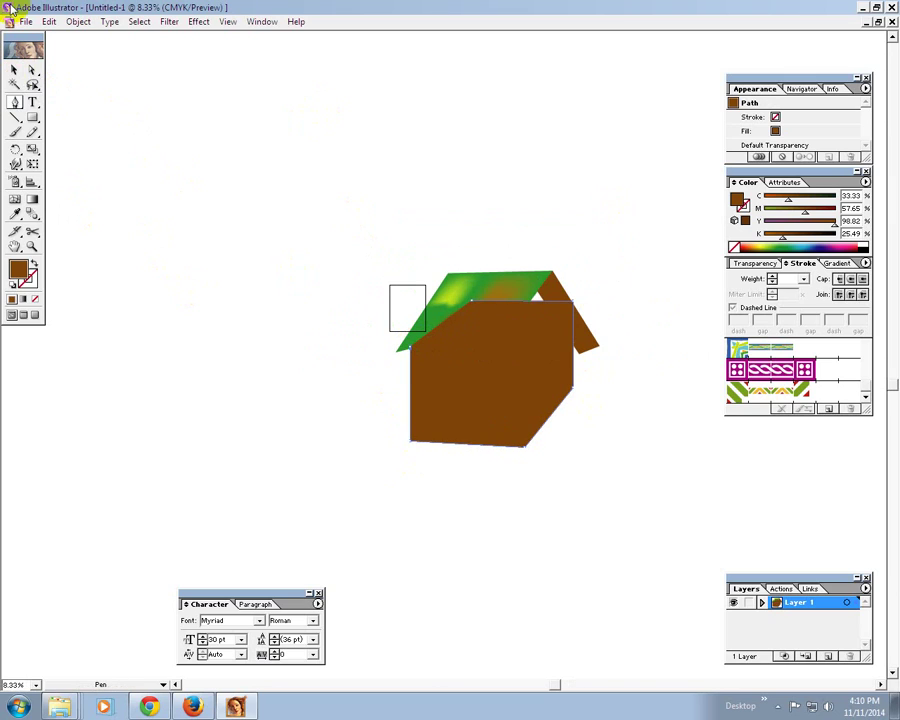
Send the house shape to back, then bring it to front to hide the roof's jagged edge.
{"action": "left_click", "coordinate": [15, 70]}
{"action": "left_click", "coordinate": [606, 452]}
{"action": "left_click", "coordinate": [557, 410]}
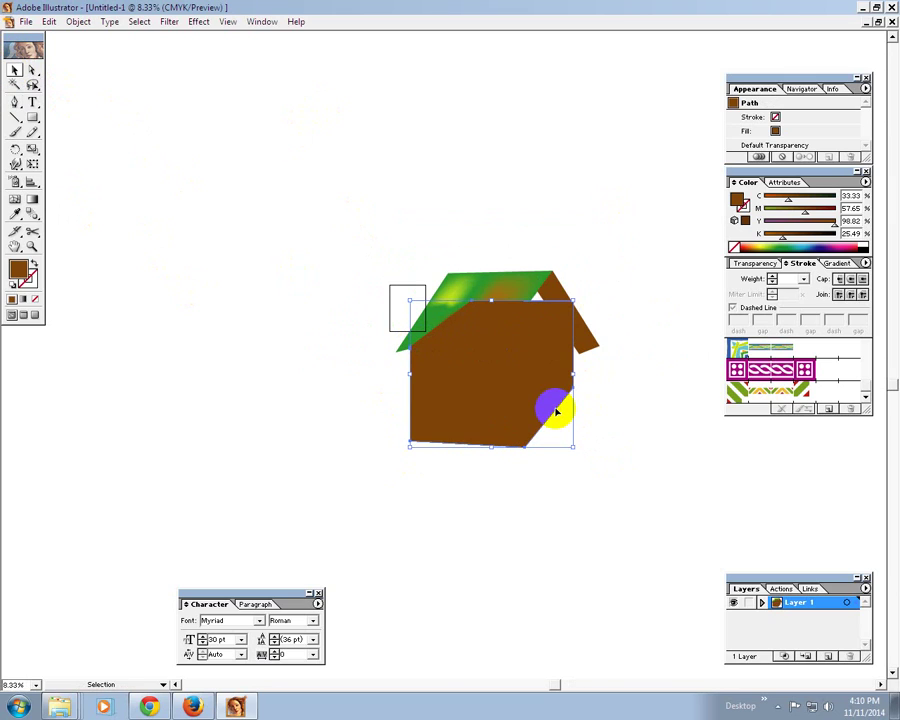
{"action": "key", "text": "ctrl+shift+["}
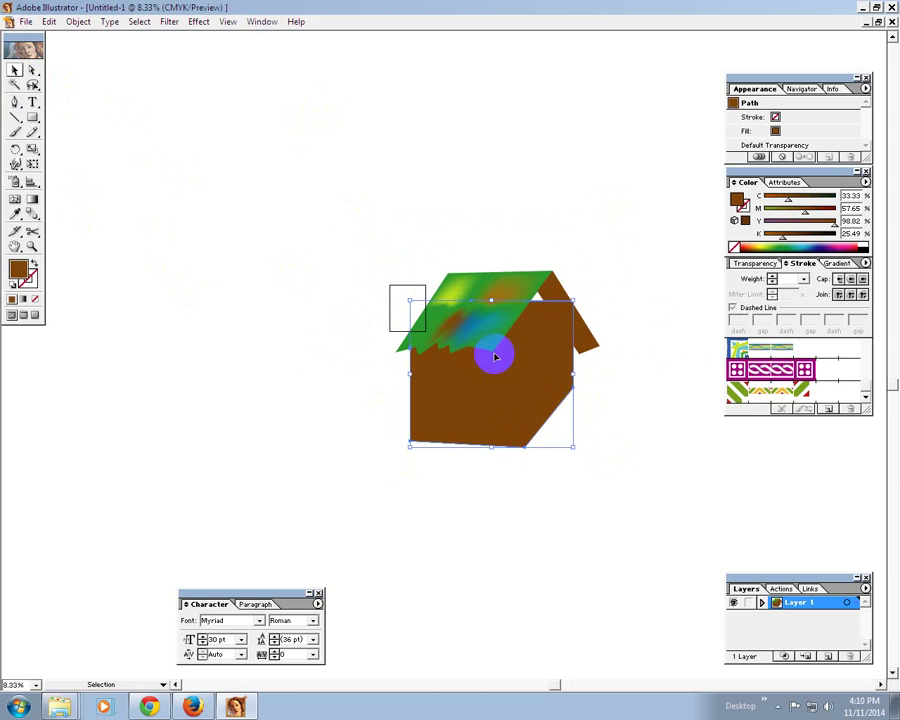
{"action": "left_click", "coordinate": [528, 382]}
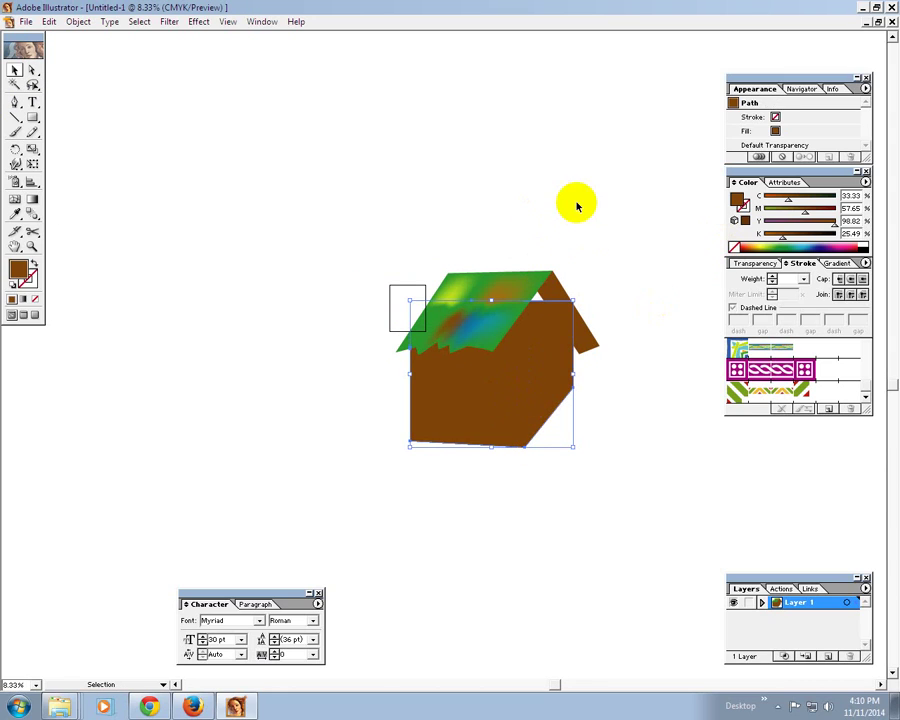
{"action": "left_click", "coordinate": [521, 373]}
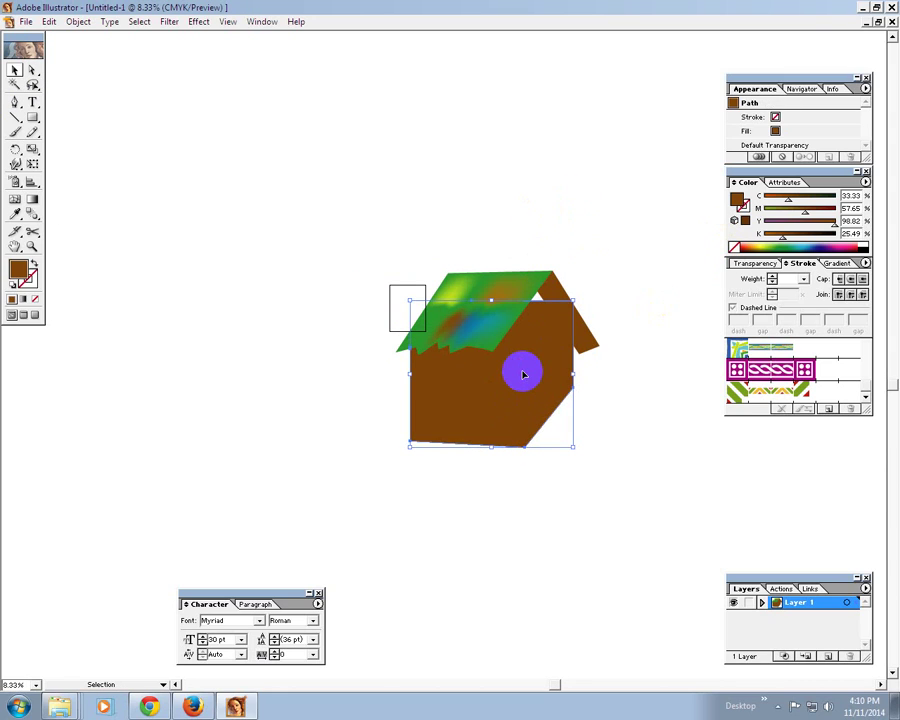
{"action": "key", "text": "ctrl+shift+bracketright"}
Marquee-select the house, roof and rectangle together.
{"action": "left_click", "coordinate": [498, 287]}
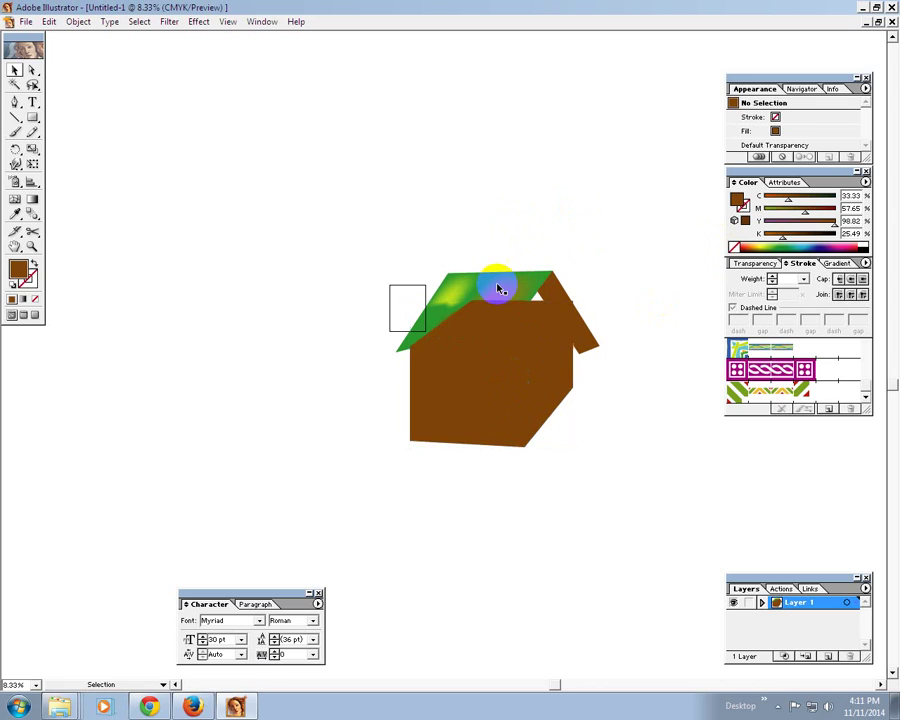
{"action": "left_click", "coordinate": [486, 357]}
{"action": "left_click", "coordinate": [295, 318]}
{"action": "left_click_drag", "start_coordinate": [295, 318], "coordinate": [660, 645]}
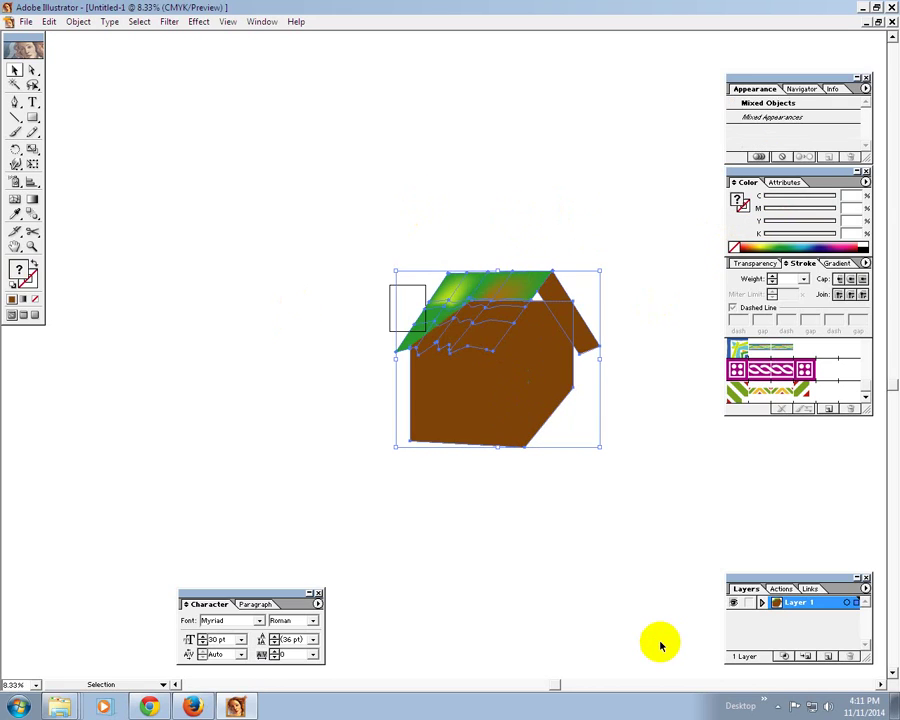
Delete the house and roof, then draw a brown circle and move it over the small rectangle.
{"action": "key", "text": "Delete"}
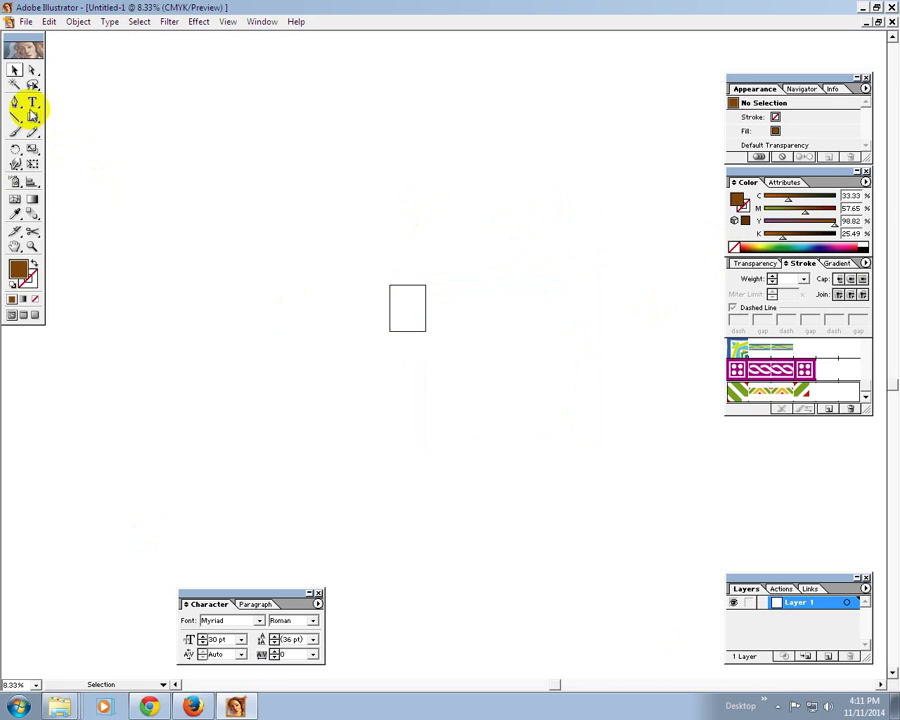
{"action": "mouse_move", "coordinate": [32, 117]}
{"action": "left_mouse_down"}
{"action": "mouse_move", "coordinate": [72, 128]}
{"action": "mouse_move", "coordinate": [80, 117]}
{"action": "left_mouse_up"}
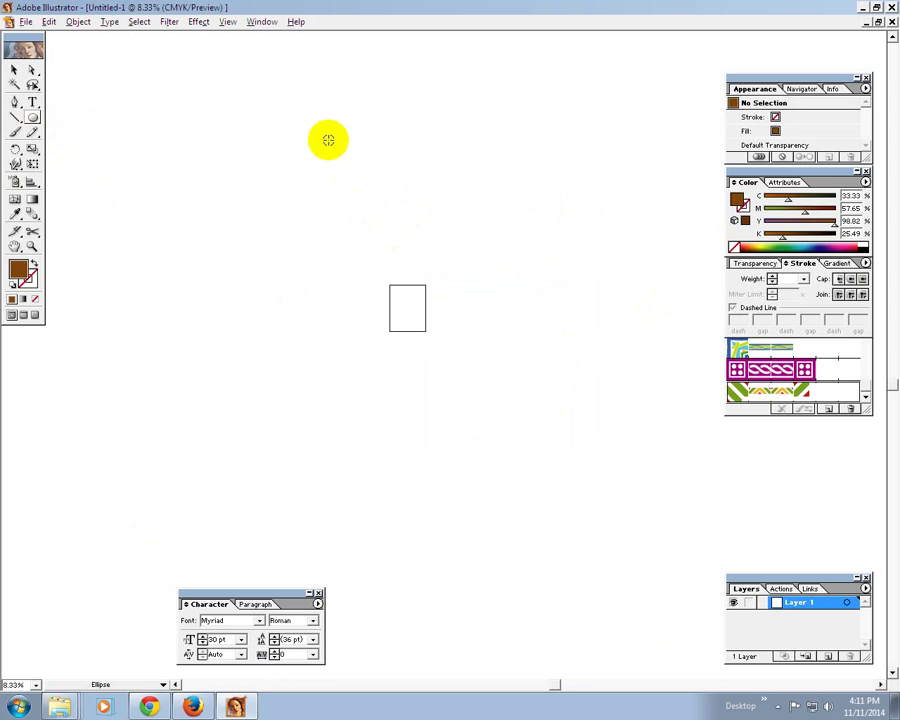
{"action": "left_click_drag", "start_coordinate": [327, 139], "coordinate": [417, 246]}
{"action": "left_click", "coordinate": [15, 70]}
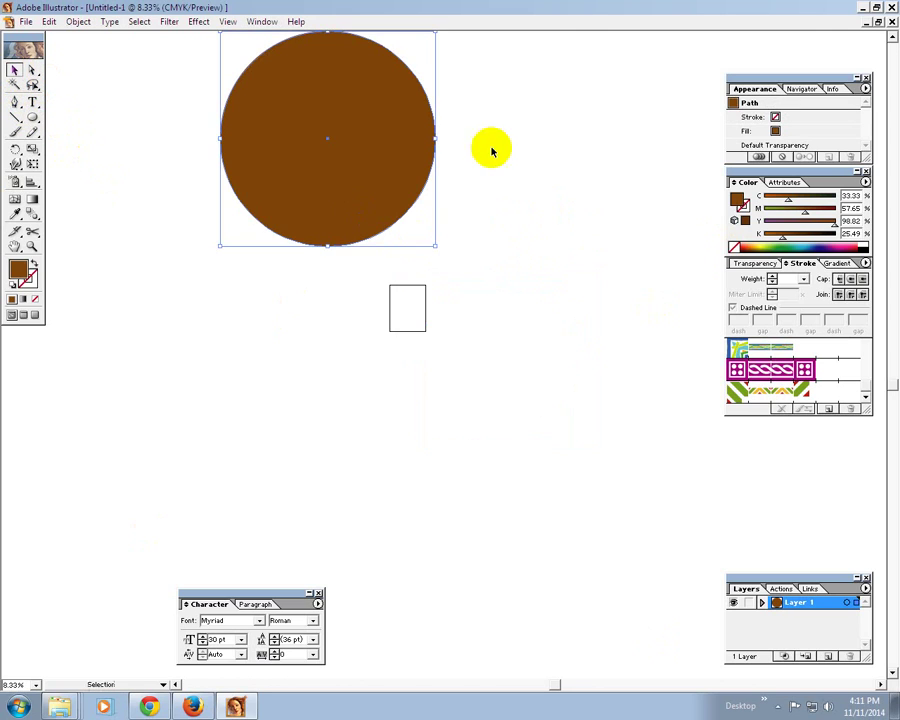
{"action": "left_click_drag", "start_coordinate": [331, 141], "coordinate": [412, 368]}
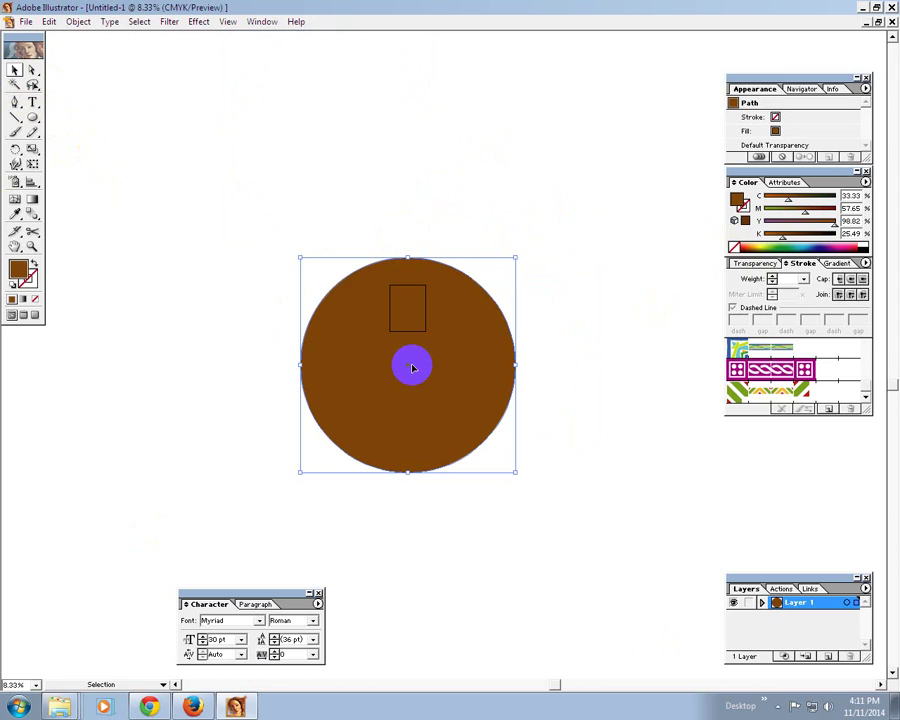
Alt-drag two overlapping circle copies, filling one green and one pink.
{"action": "left_click_drag", "start_coordinate": [502, 326], "coordinate": [611, 235]}
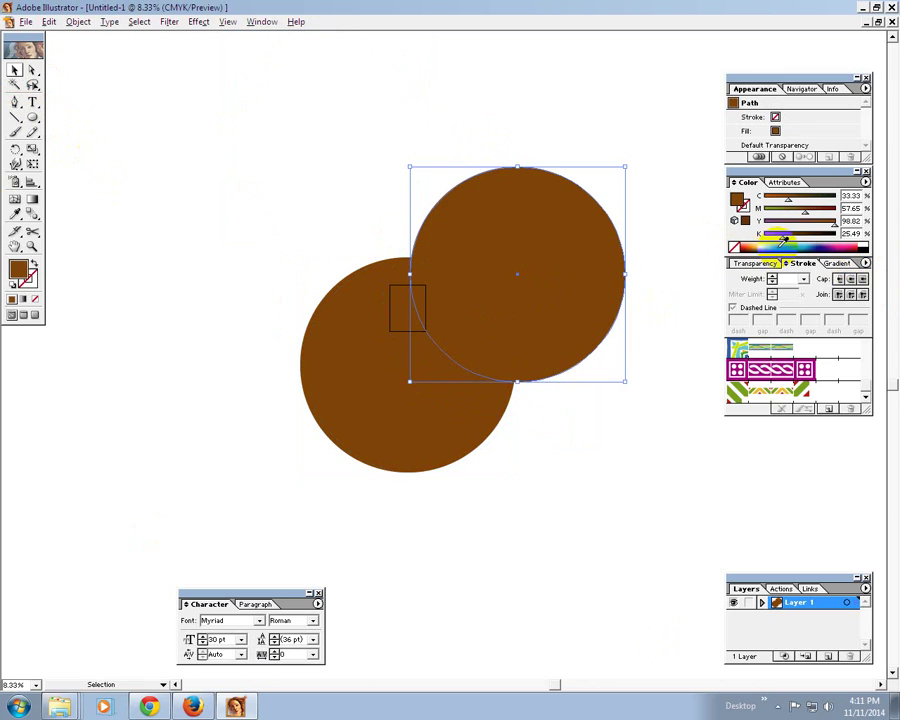
{"action": "left_click", "coordinate": [350, 156]}
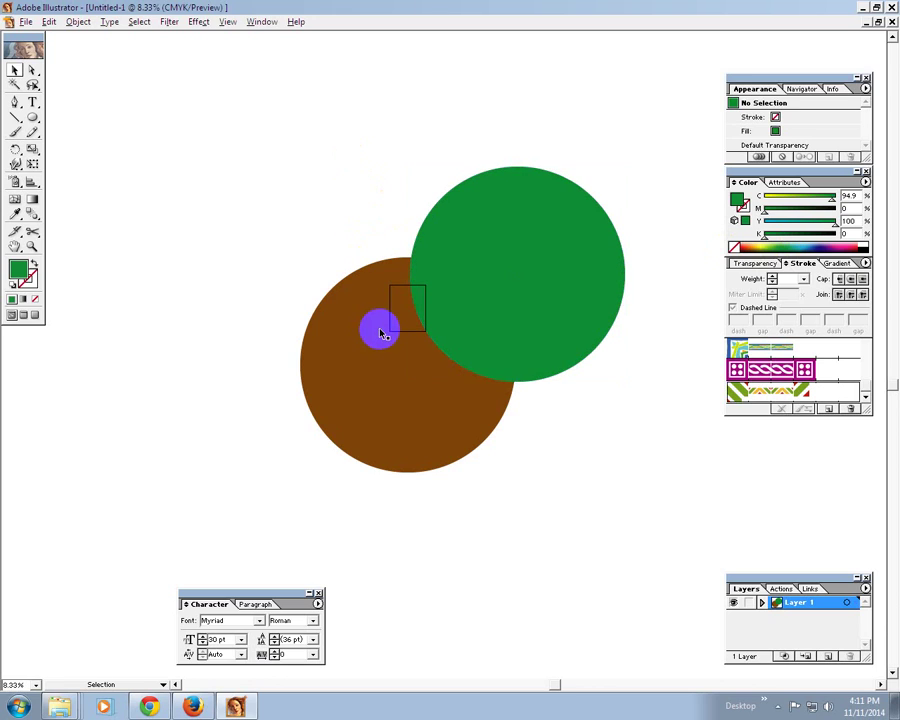
{"action": "mouse_move", "coordinate": [542, 281]}
{"action": "left_mouse_down"}
{"action": "mouse_move", "coordinate": [249, 240]}
{"action": "mouse_move", "coordinate": [266, 243]}
{"action": "left_mouse_up"}
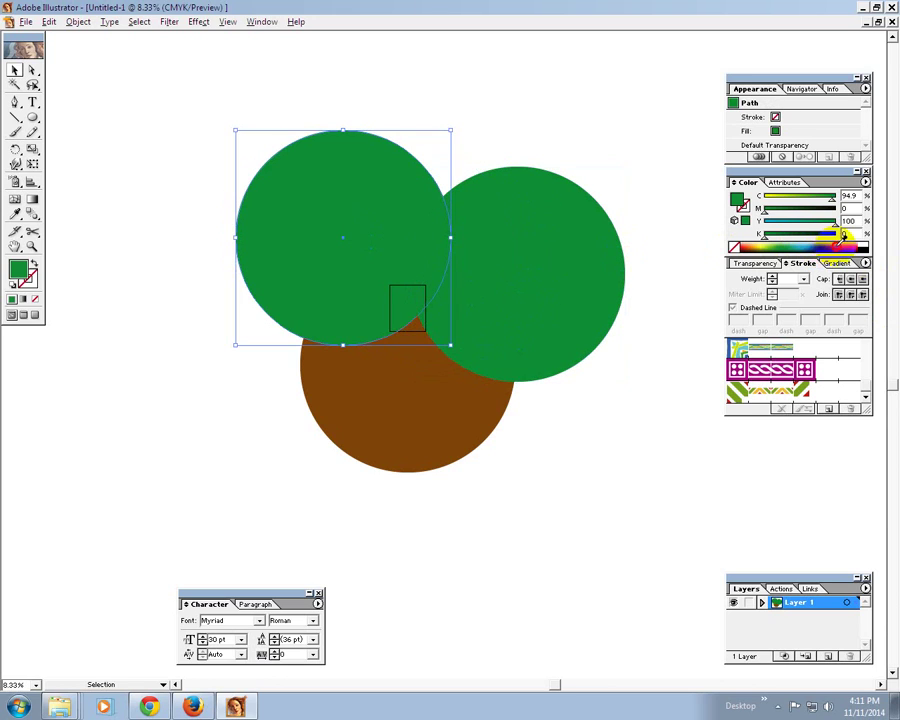
{"action": "left_click", "coordinate": [752, 246]}
{"action": "left_click", "coordinate": [402, 108]}
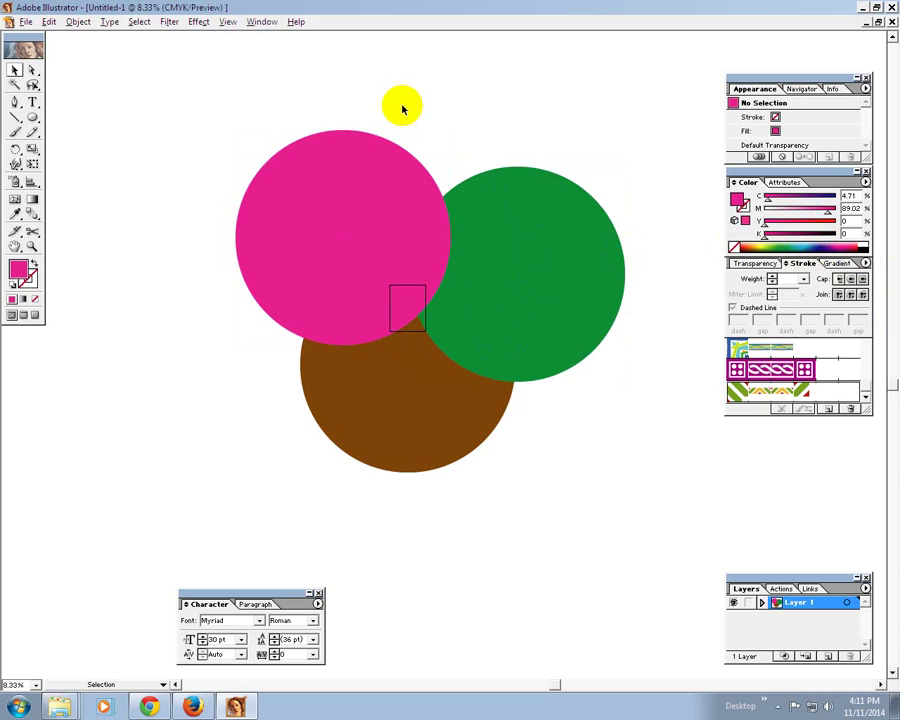
{"action": "left_click_drag", "start_coordinate": [380, 231], "coordinate": [385, 235]}
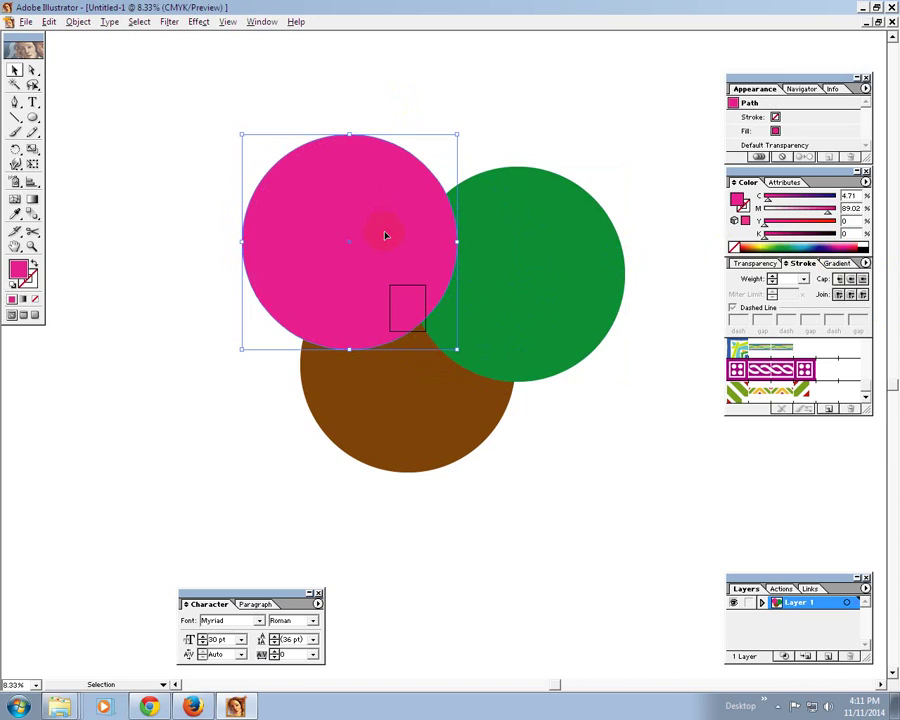
Send the pink circle to the back with Arrange > Send to Back.
{"action": "right_click", "coordinate": [386, 237]}
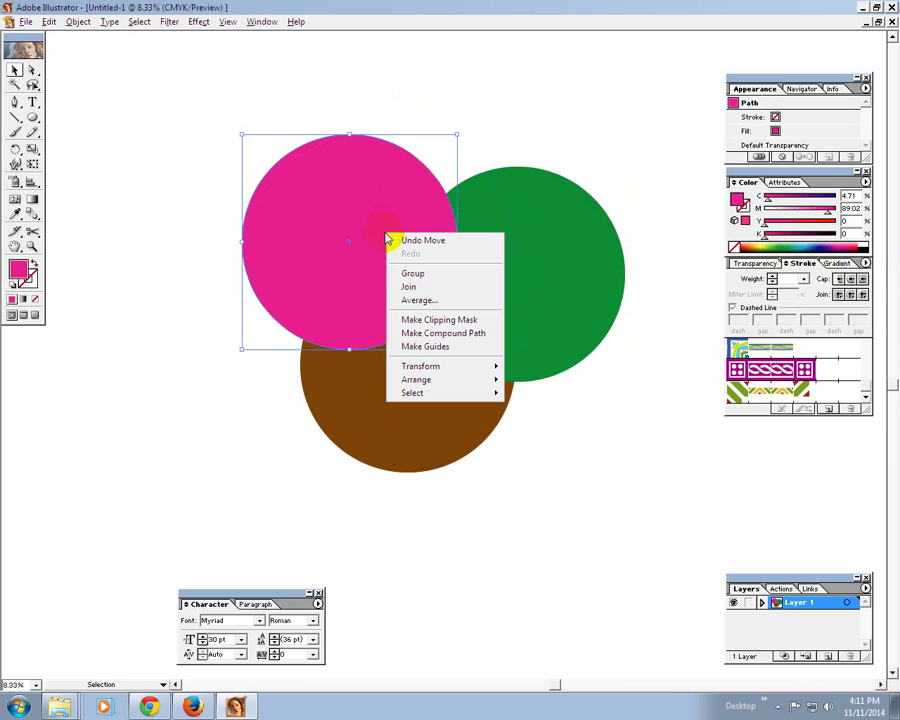
{"action": "right_click", "coordinate": [366, 225]}
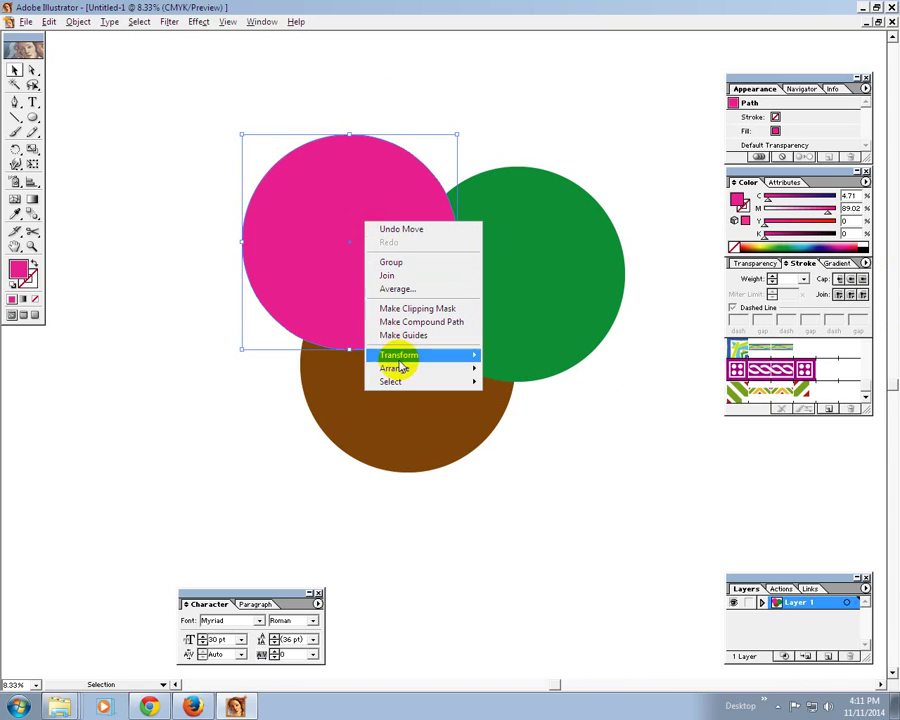
{"action": "mouse_move", "coordinate": [395, 368]}
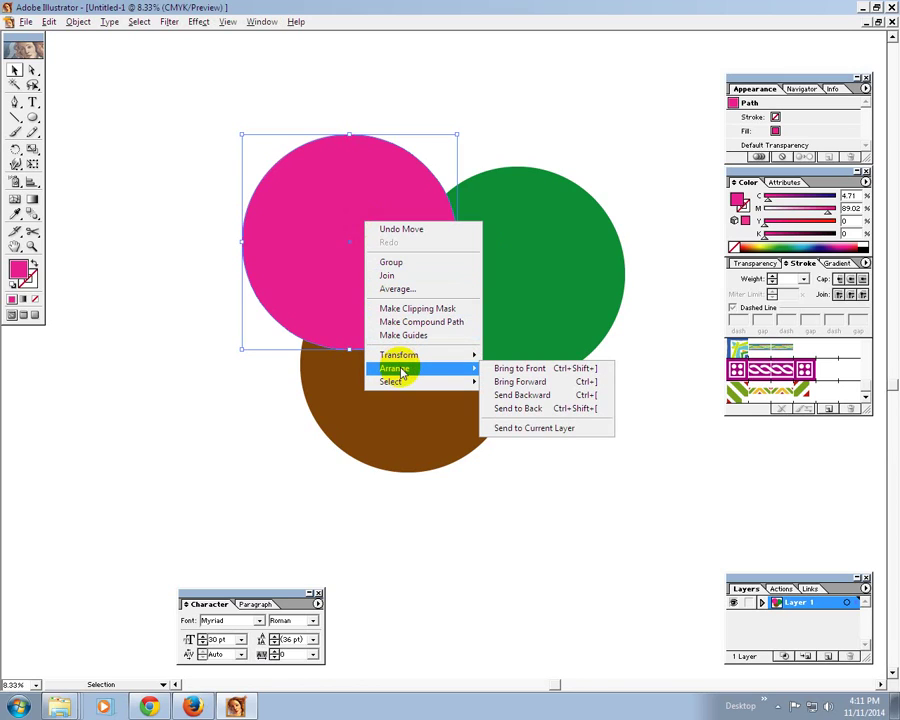
{"action": "left_click", "coordinate": [522, 408]}
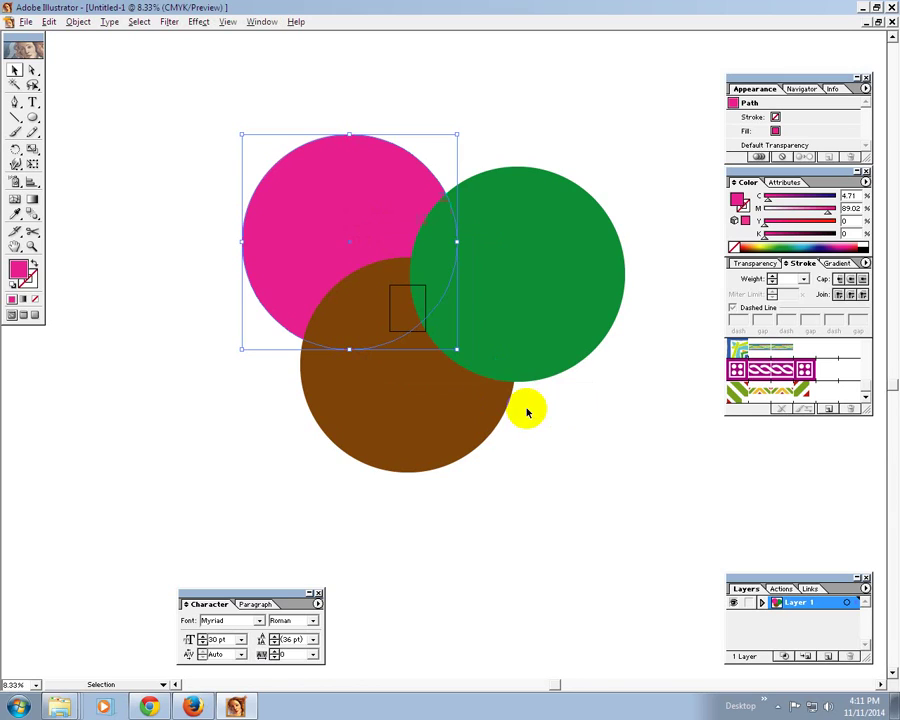
{"action": "left_click", "coordinate": [474, 149]}
{"action": "left_click", "coordinate": [320, 250]}
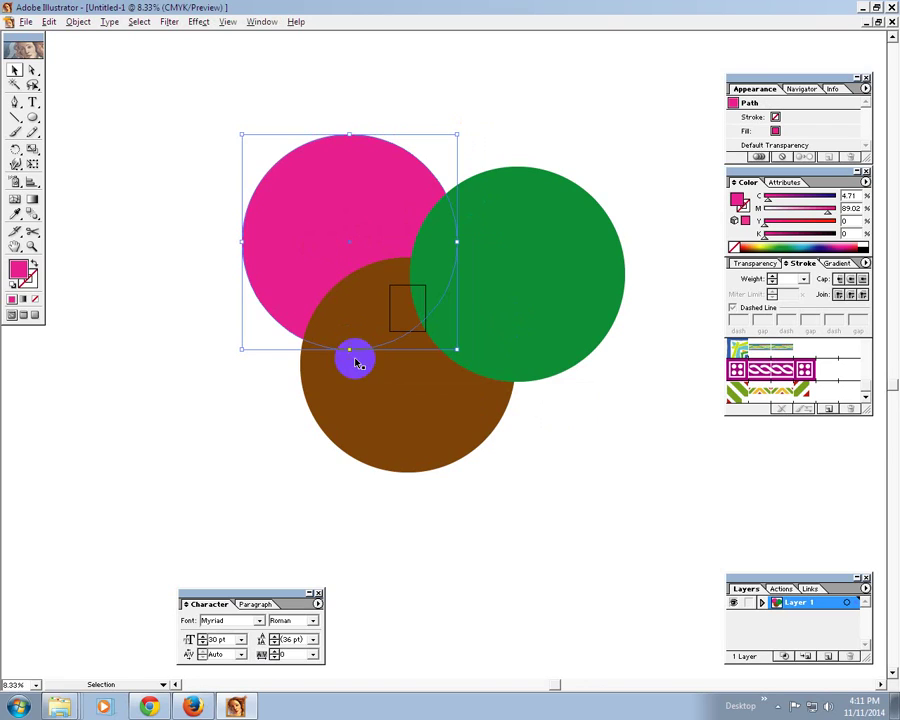
Bring the brown circle to the front with Arrange > Bring to Front.
{"action": "left_click", "coordinate": [372, 389]}
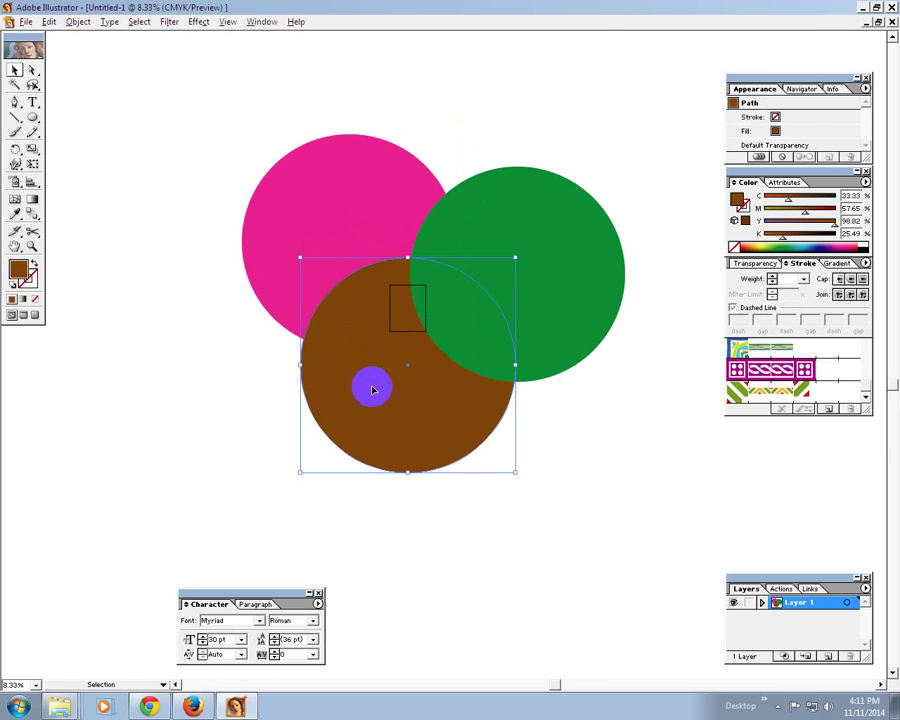
{"action": "right_click", "coordinate": [372, 389]}
{"action": "mouse_move", "coordinate": [404, 534]}
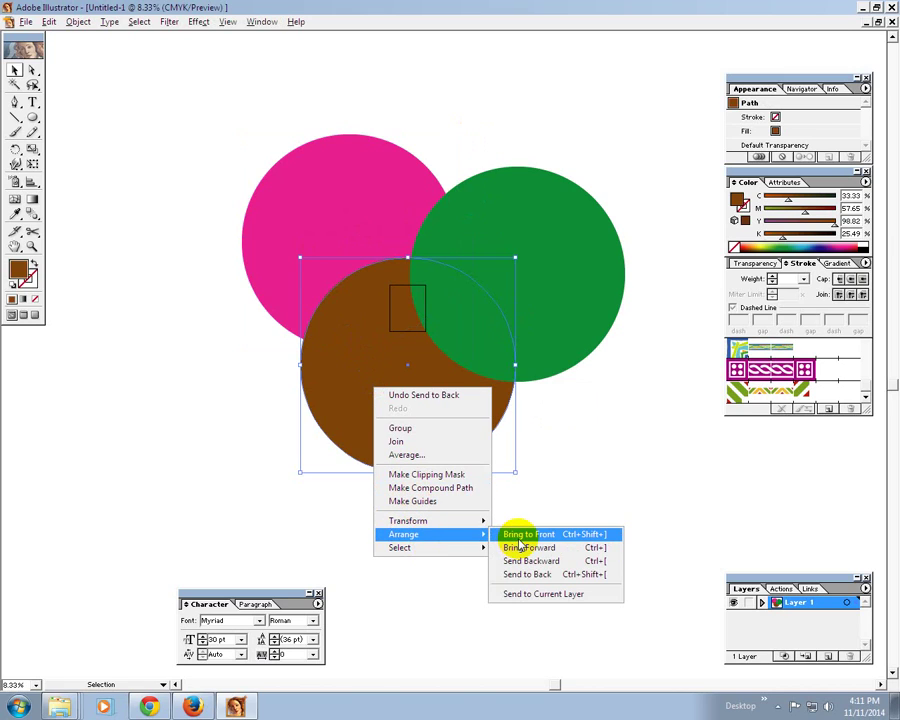
{"action": "left_click", "coordinate": [519, 538]}
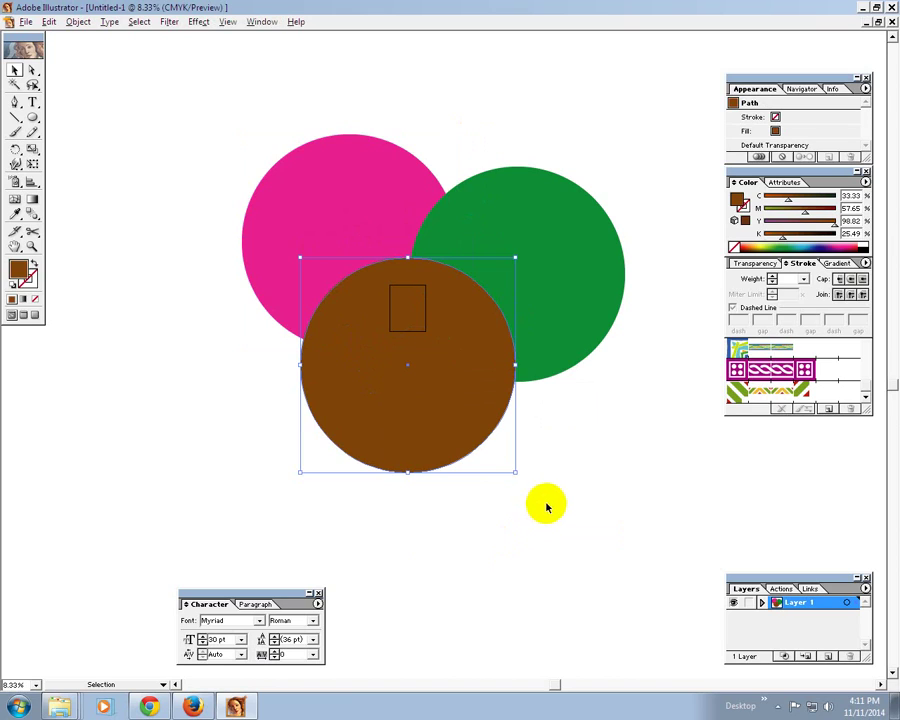
{"action": "left_click", "coordinate": [575, 304]}
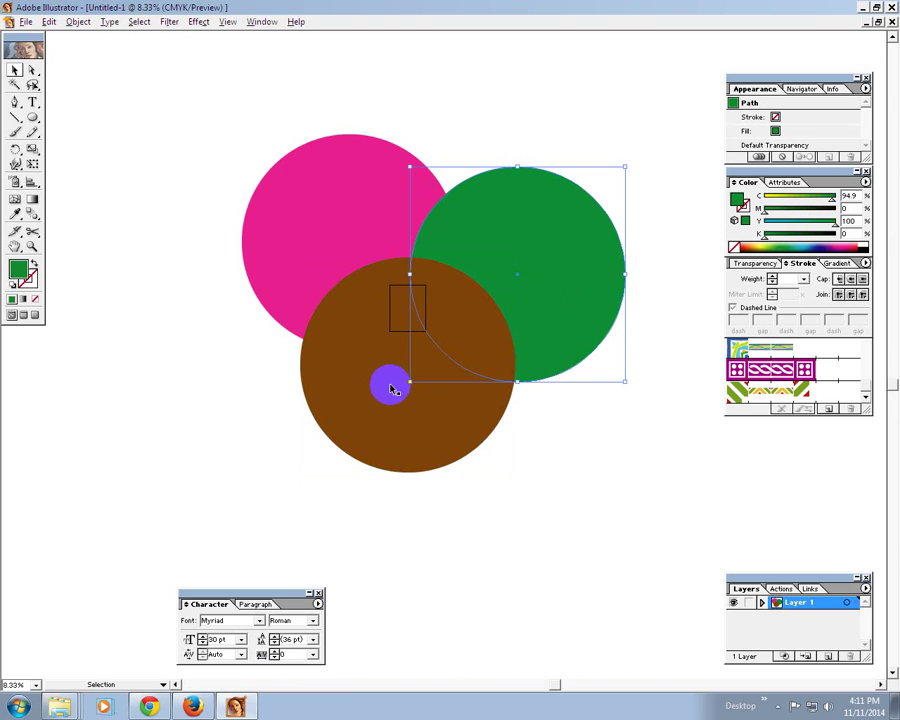
Bring the green circle in front of the brown one with Ctrl+Shift+].
{"action": "key", "text": "ctrl+shift+bracketright"}
{"action": "key", "text": "ctrl+z"}
{"action": "key", "text": "ctrl+shift+bracketright"}
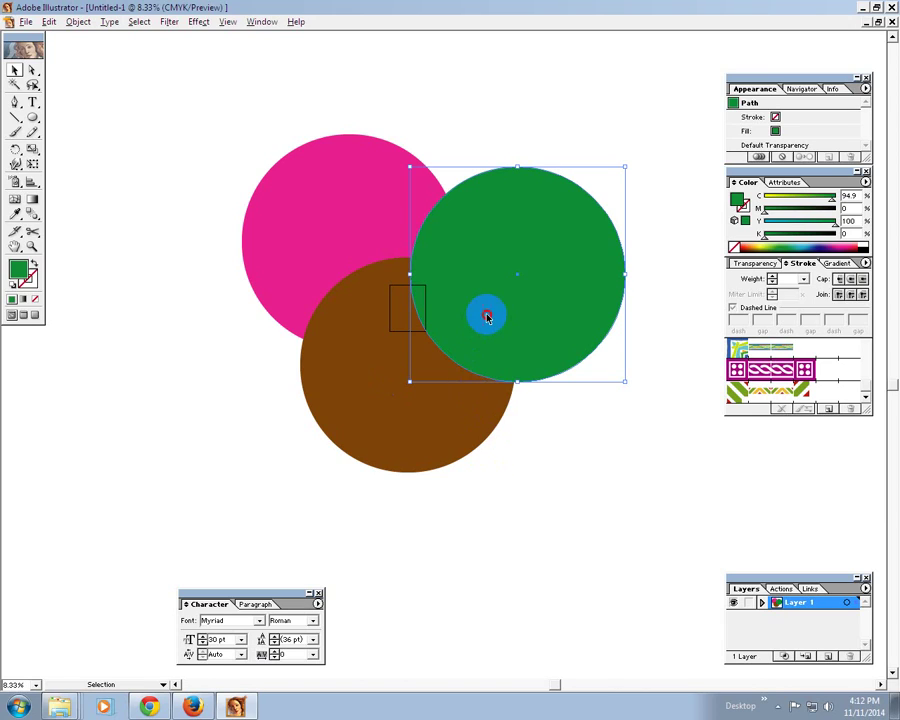
Drag the green and pink circles into a tight overlapping cluster, restack them, and select all three.
{"action": "left_click_drag", "start_coordinate": [482, 314], "coordinate": [425, 376]}
{"action": "left_click_drag", "start_coordinate": [288, 233], "coordinate": [465, 265]}
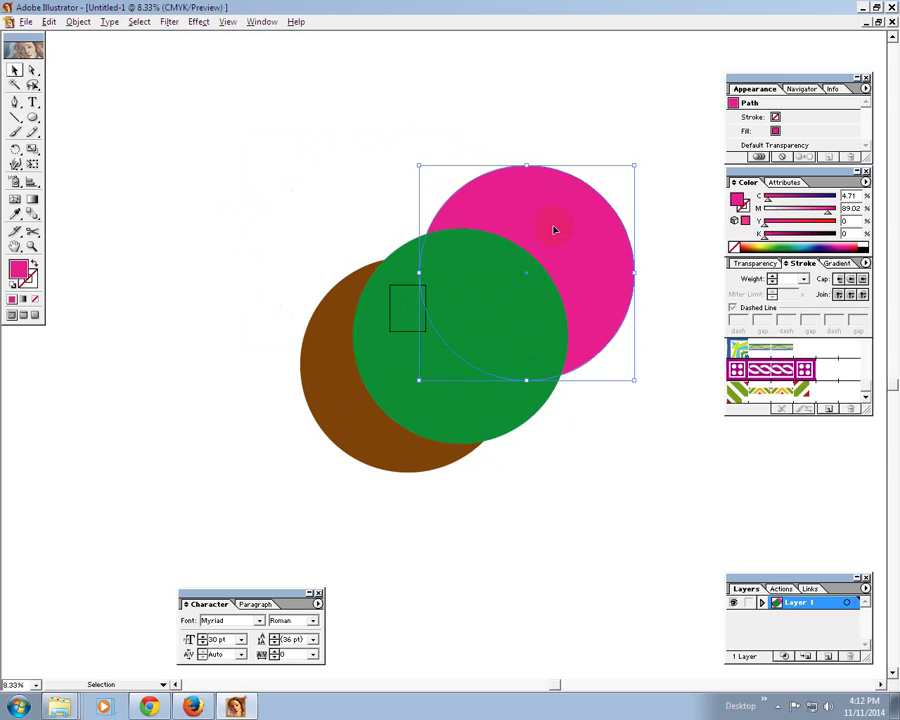
{"action": "key", "text": "ctrl+shift+bracketright"}
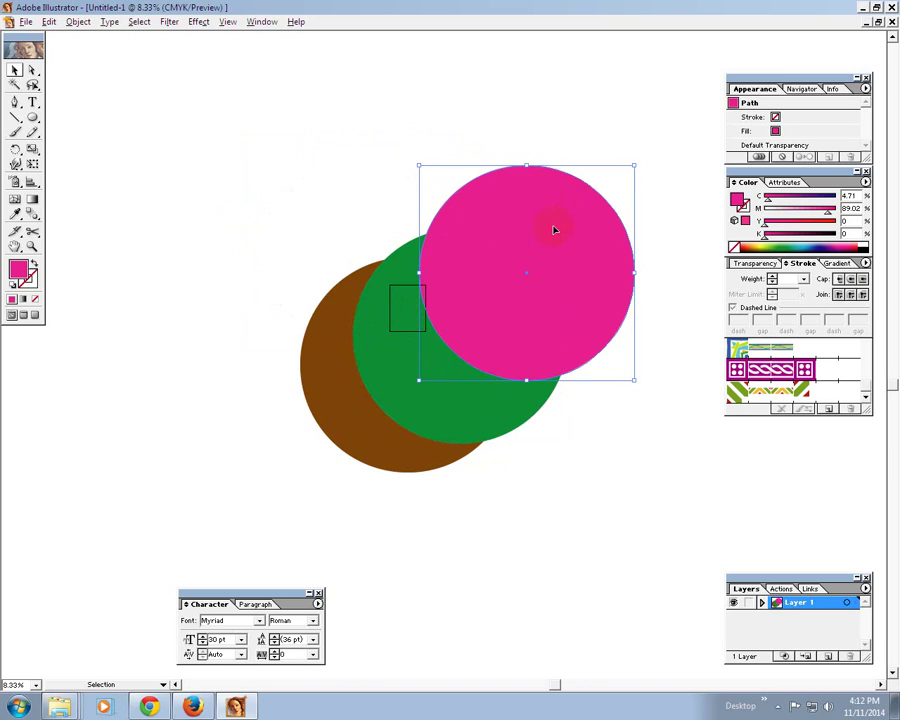
{"action": "left_click", "coordinate": [338, 398]}
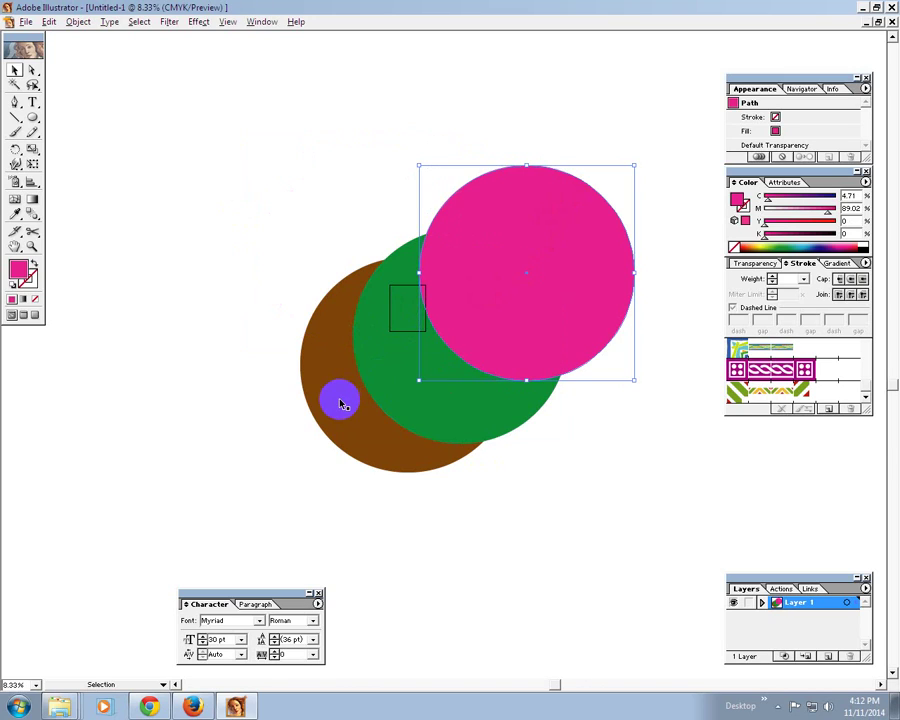
{"action": "key", "text": "ctrl+bracketright"}
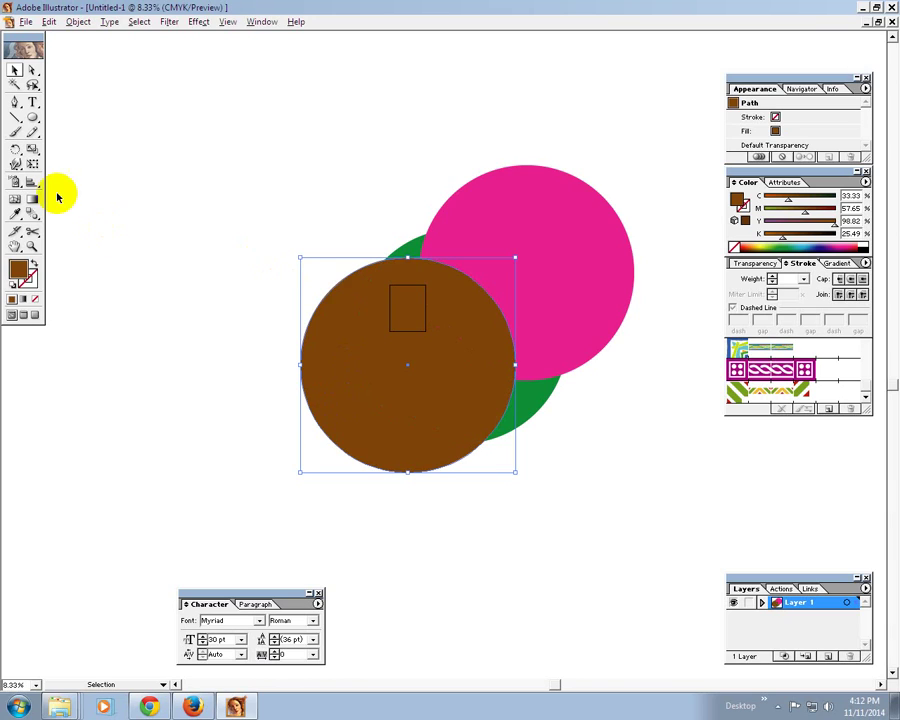
{"action": "left_click_drag", "start_coordinate": [332, 172], "coordinate": [547, 424]}
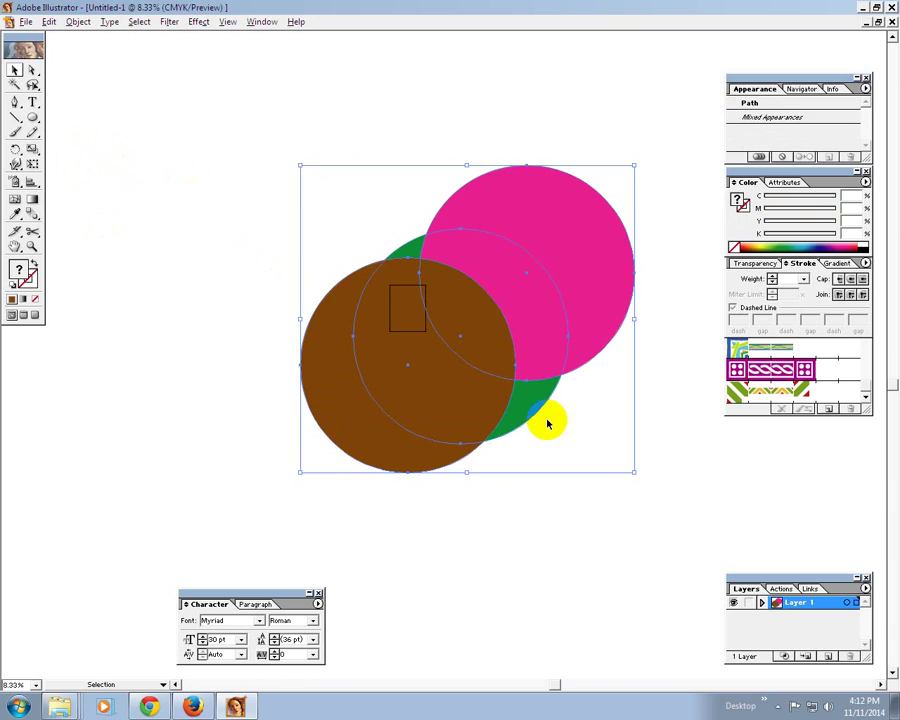
Delete the three circles and draw one brown circle centred over the small rectangle.
{"action": "key", "text": "Delete"}
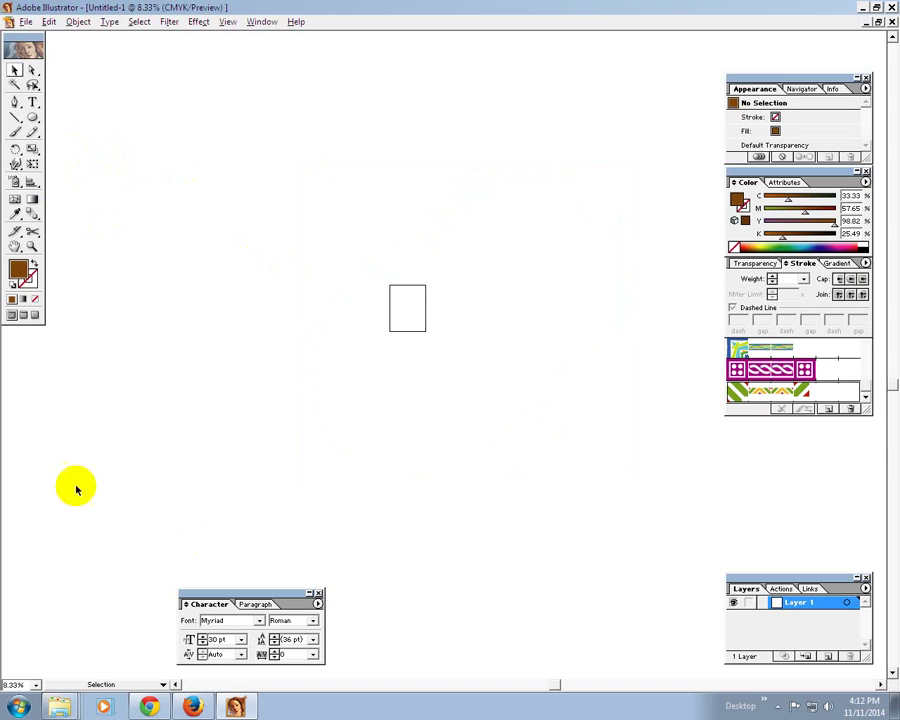
{"action": "left_click", "coordinate": [32, 117]}
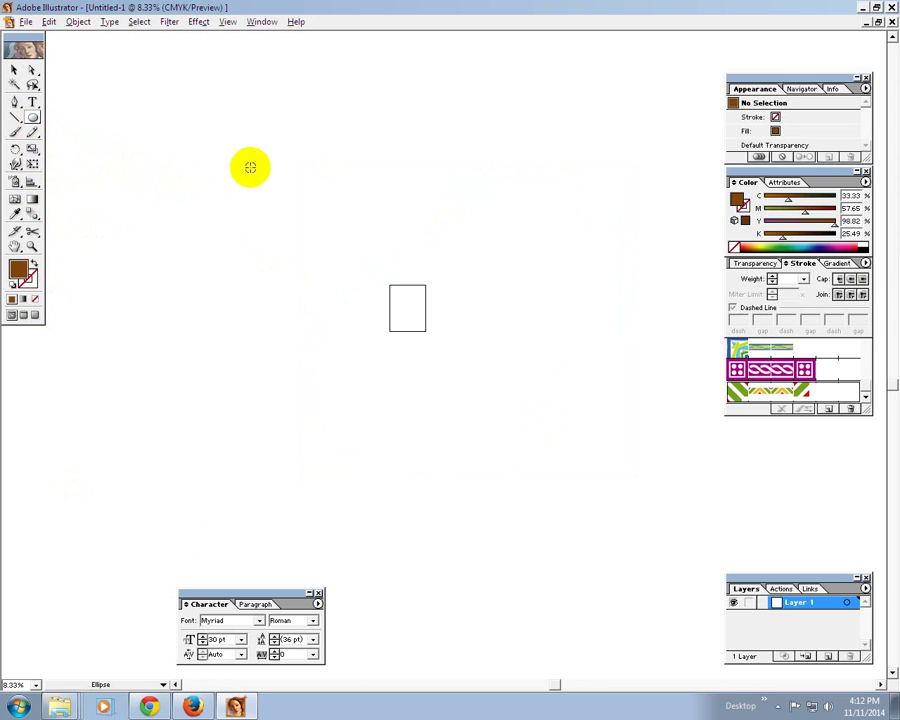
{"action": "left_click_drag", "start_coordinate": [250, 166], "coordinate": [319, 259]}
{"action": "left_click", "coordinate": [16, 70]}
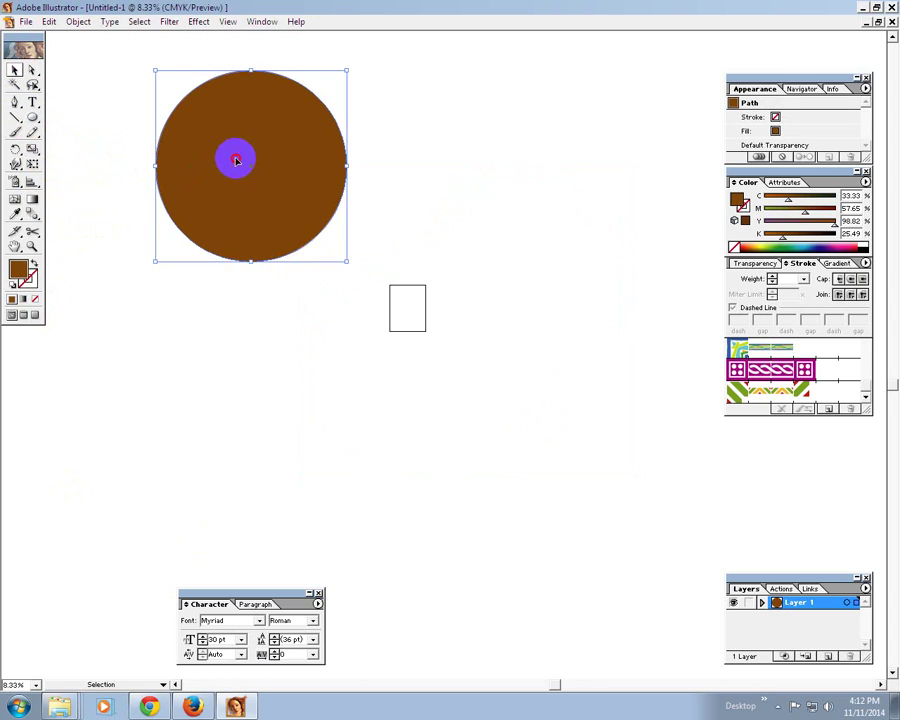
{"action": "left_click_drag", "start_coordinate": [237, 157], "coordinate": [367, 314]}
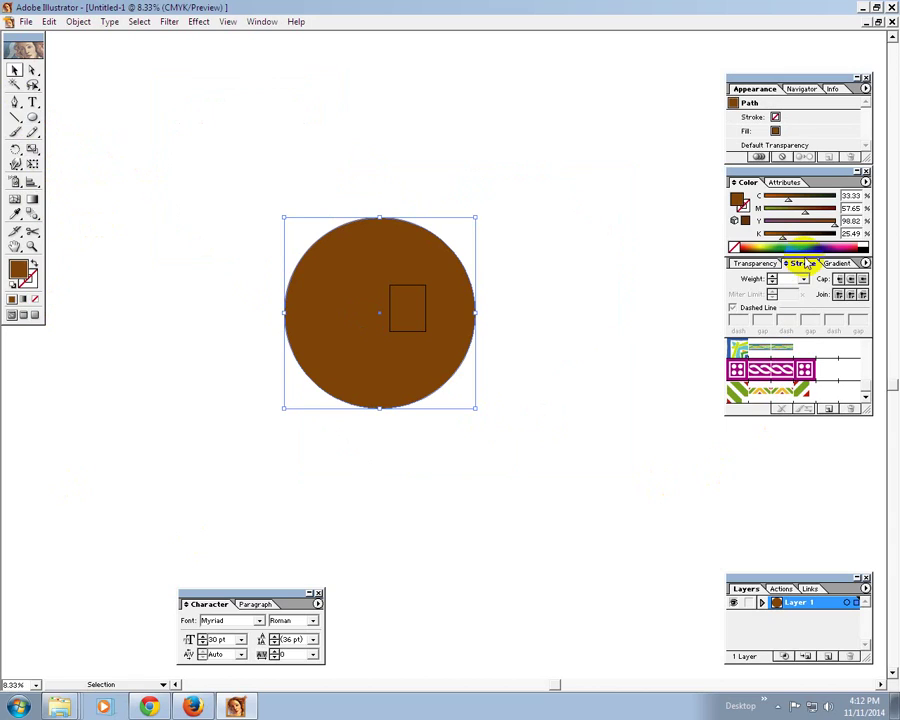
{"action": "left_click", "coordinate": [32, 202]}
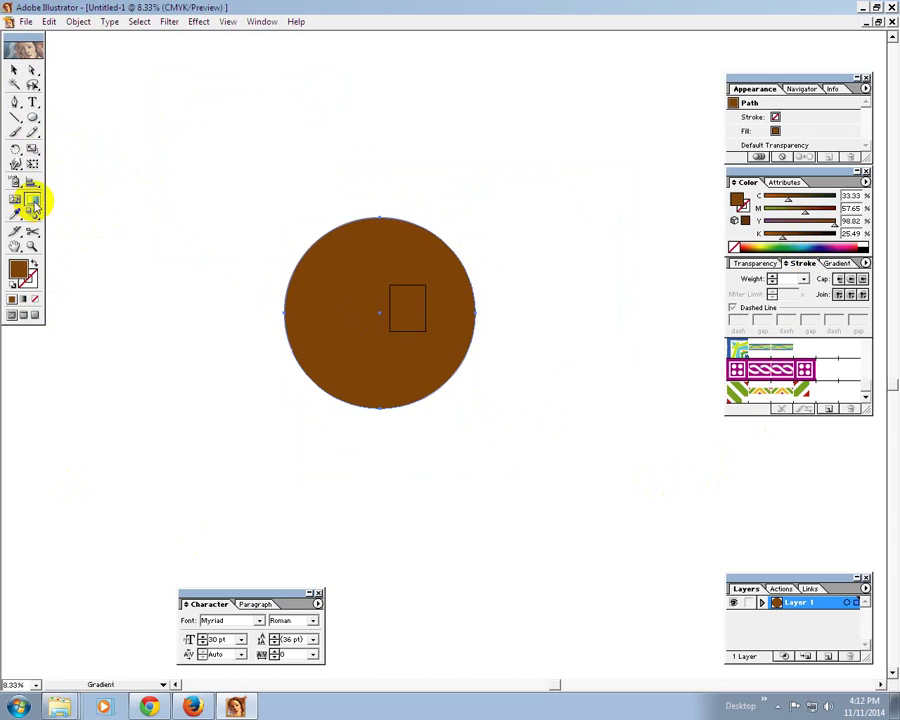
Fill the circle with a linear gradient whose black end stop becomes pure cyan (C 100).
{"action": "left_click", "coordinate": [838, 266]}
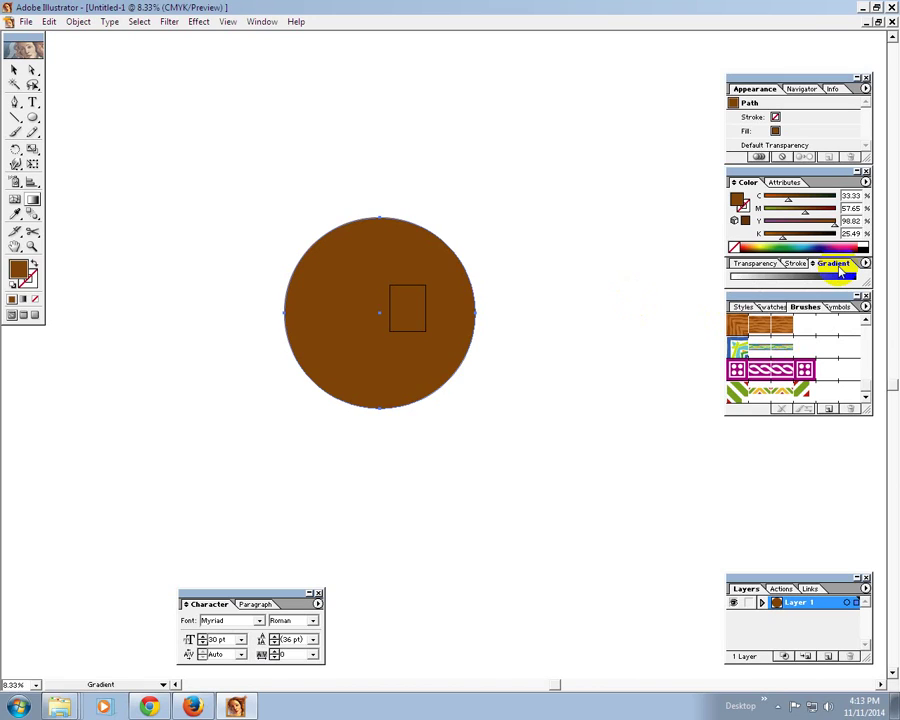
{"action": "left_click", "coordinate": [797, 284]}
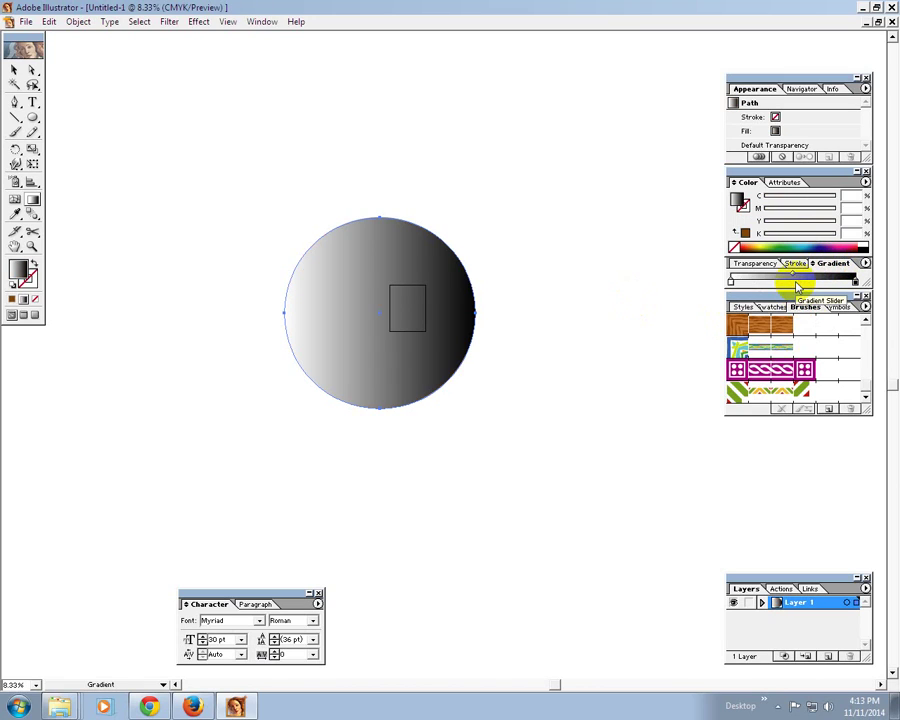
{"action": "left_click", "coordinate": [856, 283]}
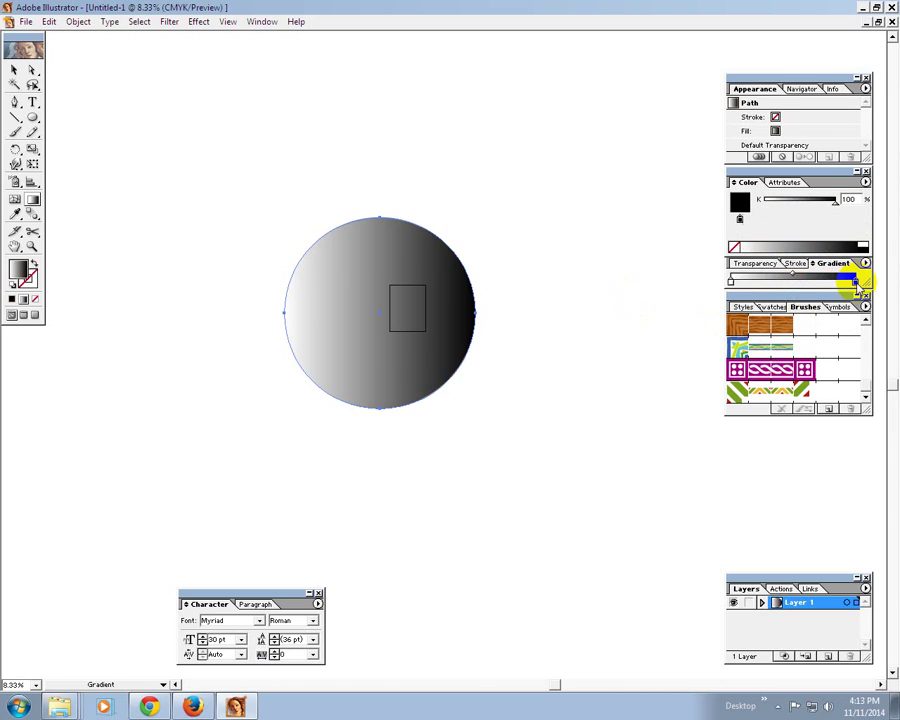
{"action": "left_click", "coordinate": [866, 183]}
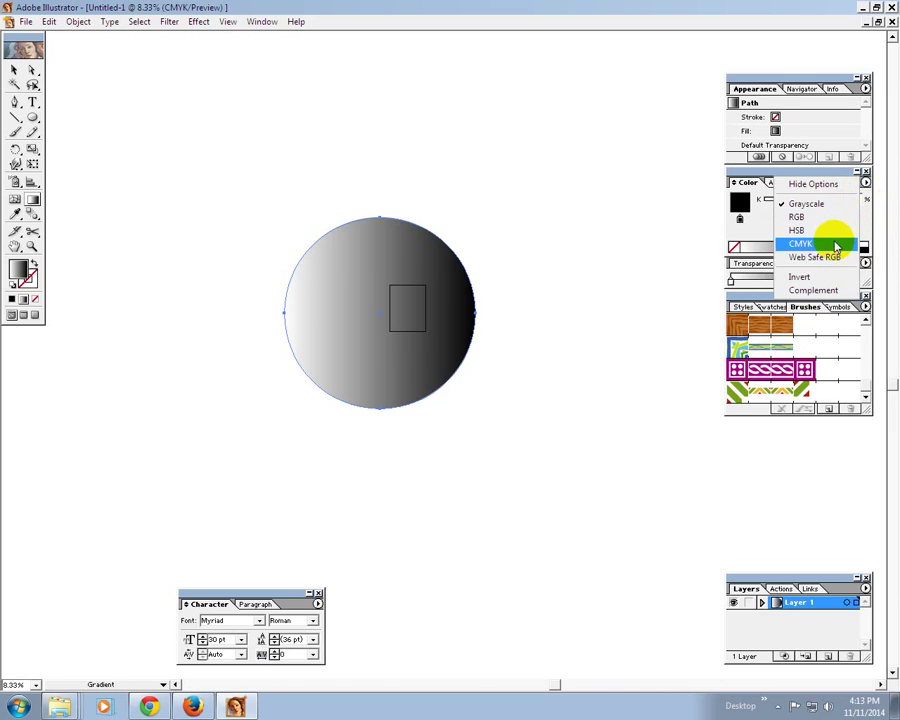
{"action": "left_click", "coordinate": [801, 243]}
{"action": "mouse_move", "coordinate": [797, 235]}
{"action": "left_mouse_down"}
{"action": "mouse_move", "coordinate": [742, 227]}
{"action": "mouse_move", "coordinate": [845, 206]}
{"action": "left_mouse_up"}
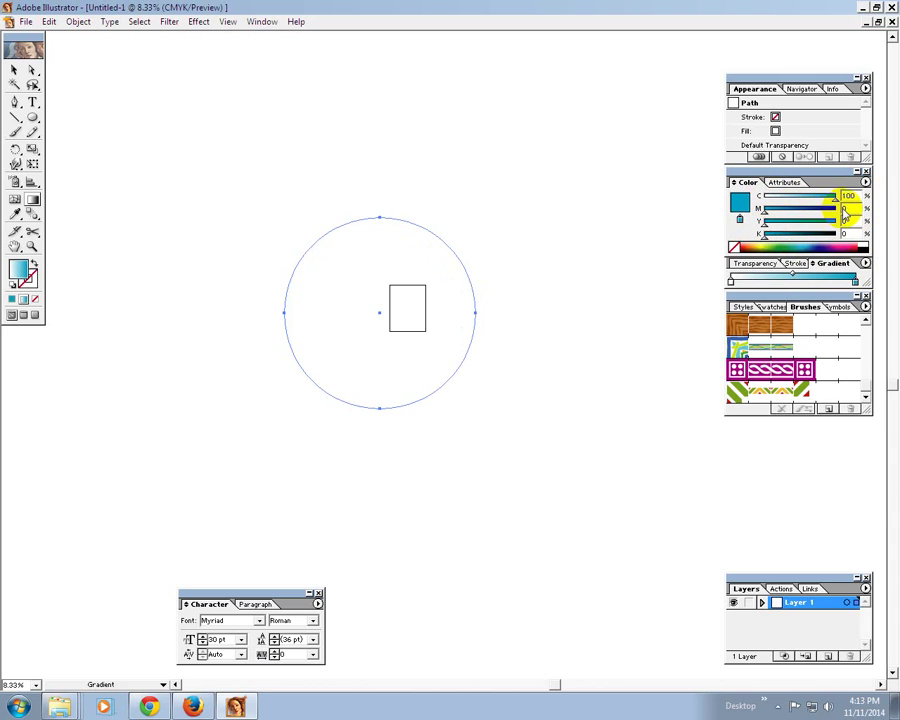
Change the left gradient stop from white to dark blue, CMYK C90 M51.
{"action": "left_click", "coordinate": [730, 282]}
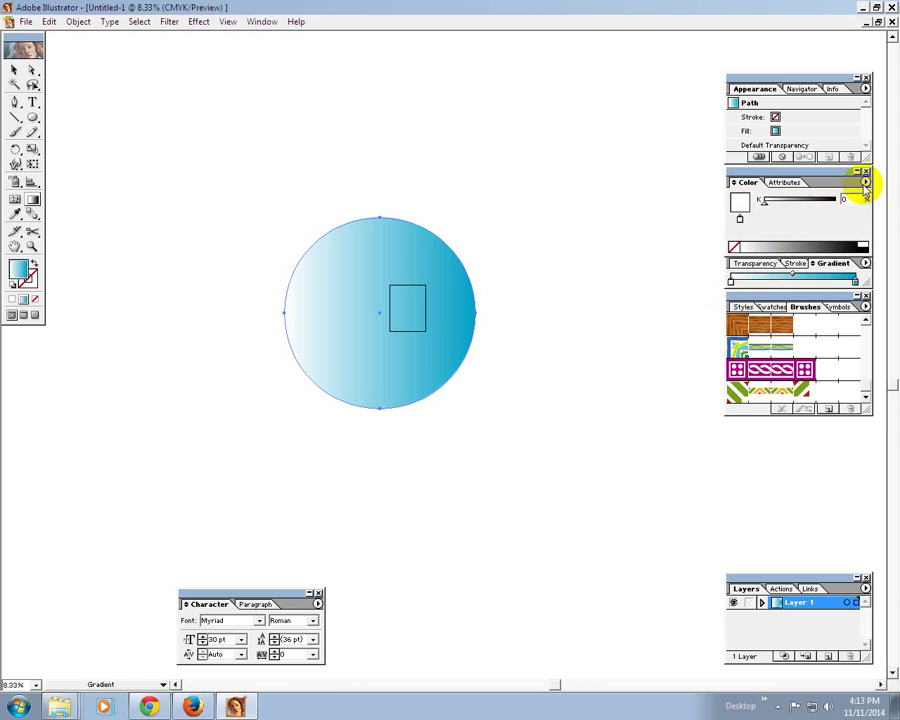
{"action": "left_click", "coordinate": [865, 183]}
{"action": "left_click", "coordinate": [832, 243]}
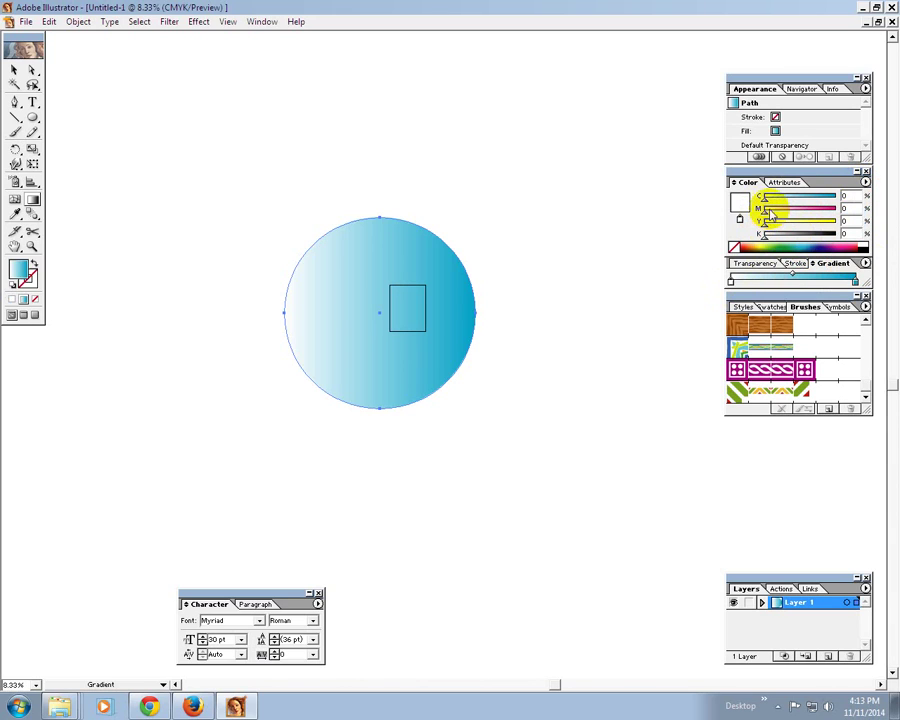
{"action": "left_click_drag", "start_coordinate": [777, 198], "coordinate": [848, 207]}
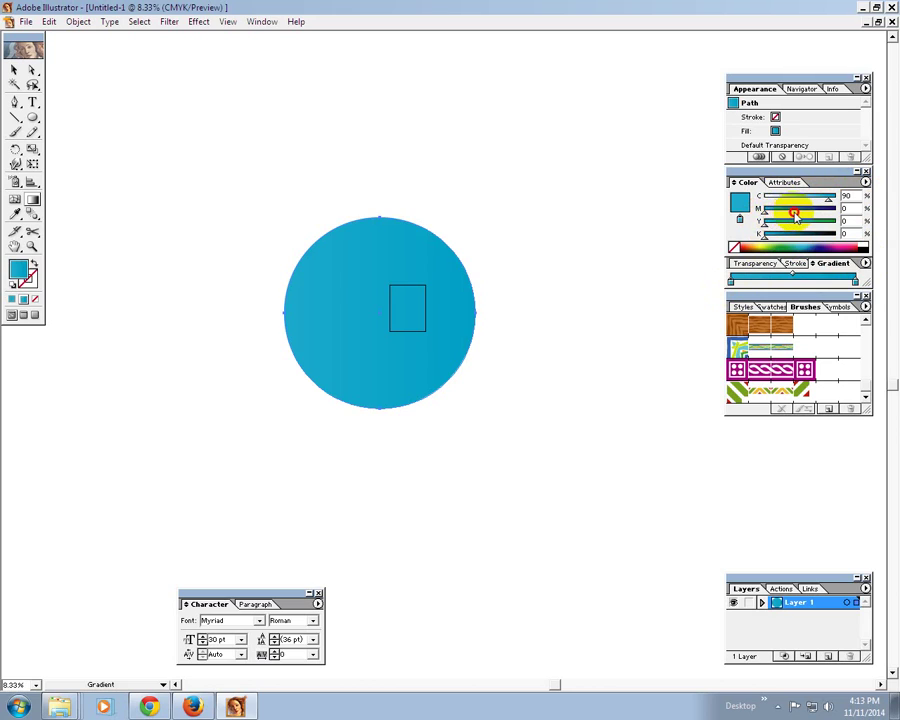
{"action": "left_click_drag", "start_coordinate": [764, 212], "coordinate": [800, 210]}
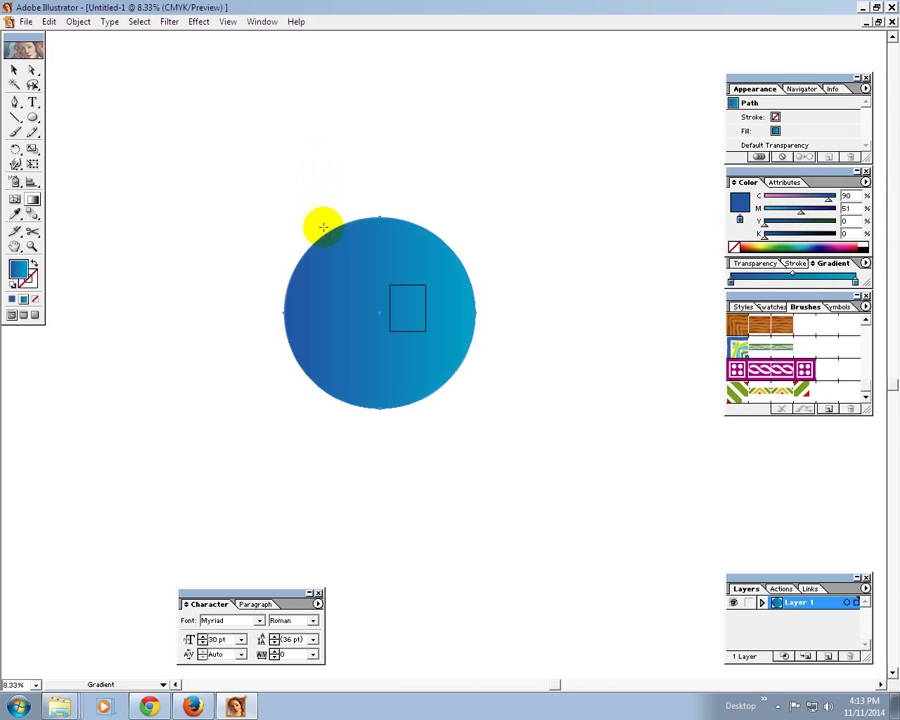
Move the circle up and left off the rectangle and show the full Gradient panel options.
{"action": "left_click", "coordinate": [14, 70]}
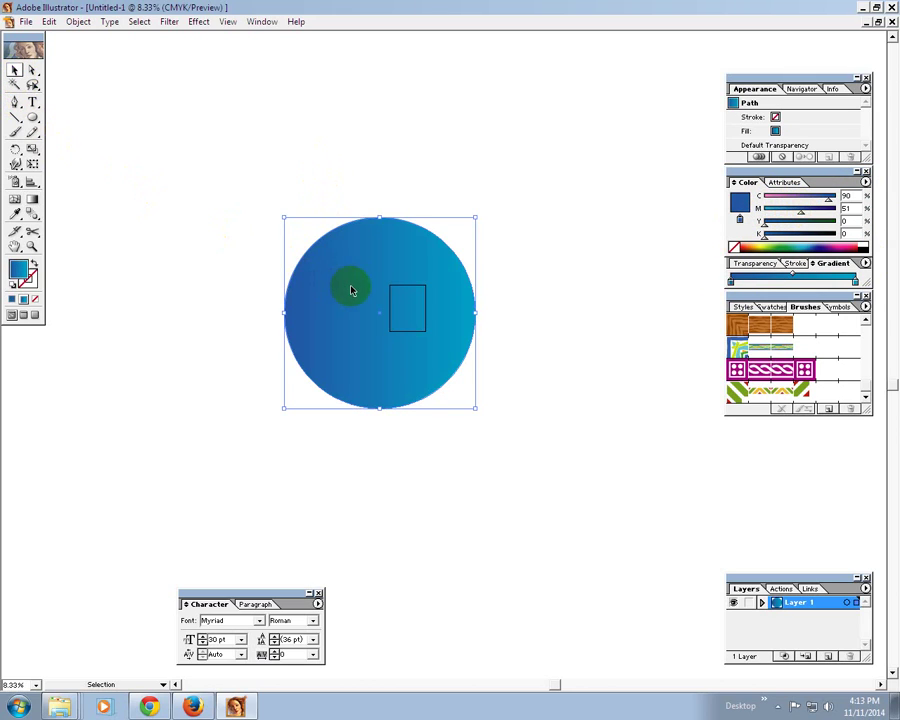
{"action": "left_click_drag", "start_coordinate": [352, 287], "coordinate": [205, 188]}
{"action": "left_click", "coordinate": [172, 209]}
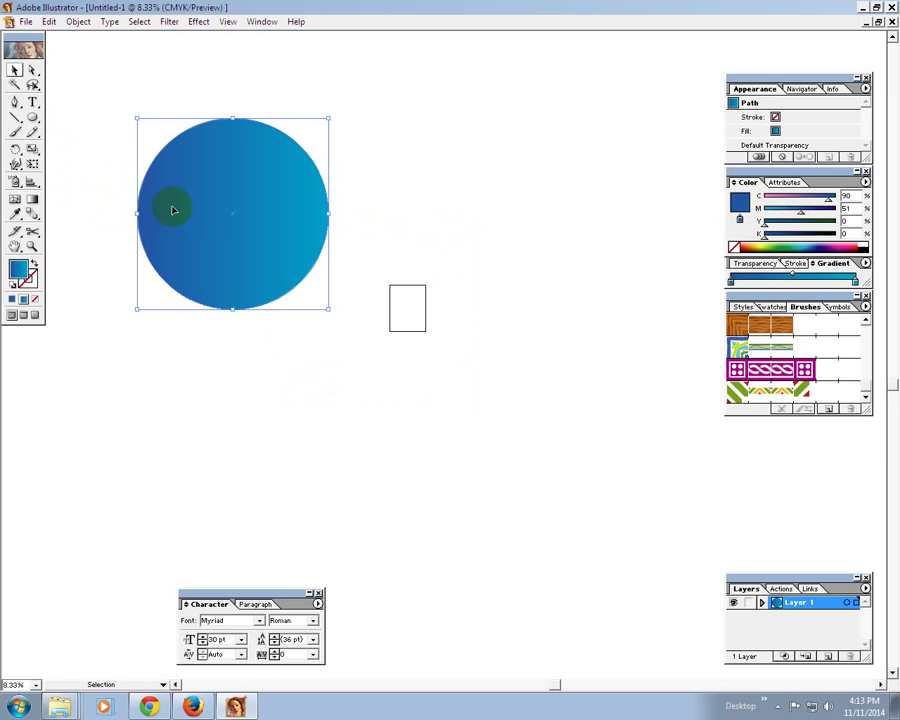
{"action": "left_click", "coordinate": [866, 263]}
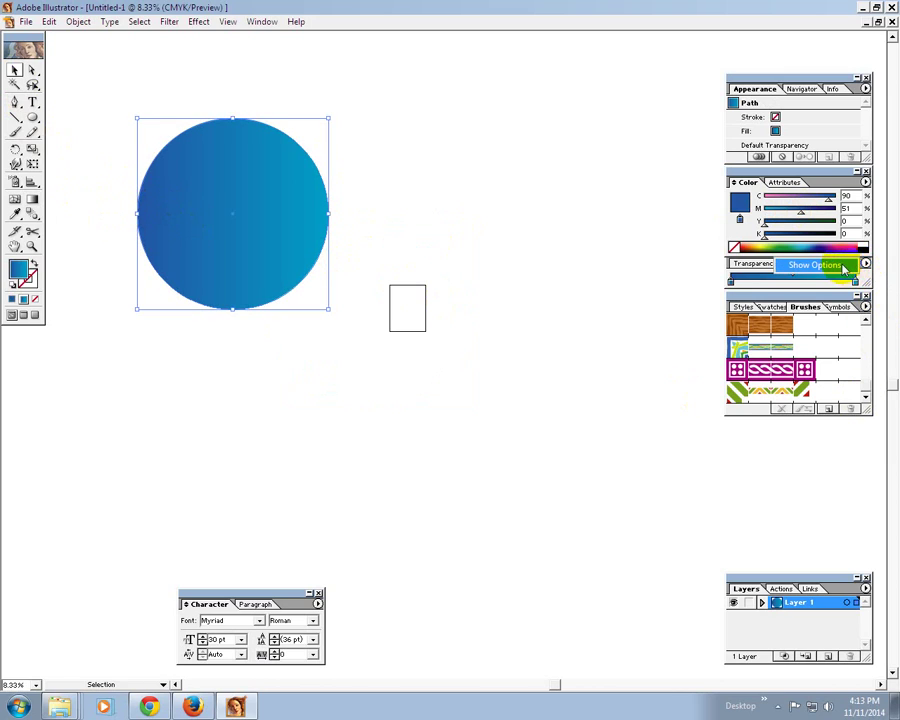
{"action": "left_click", "coordinate": [843, 266]}
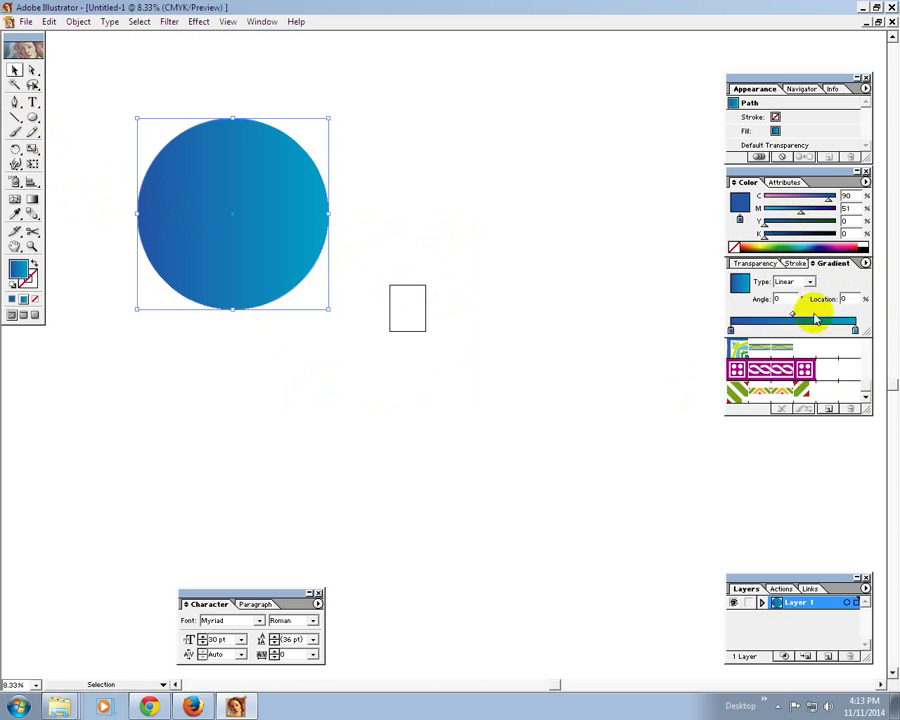
Set the gradient type to Radial, with cyan at the centre and dark blue at the edge.
{"action": "left_click", "coordinate": [732, 331]}
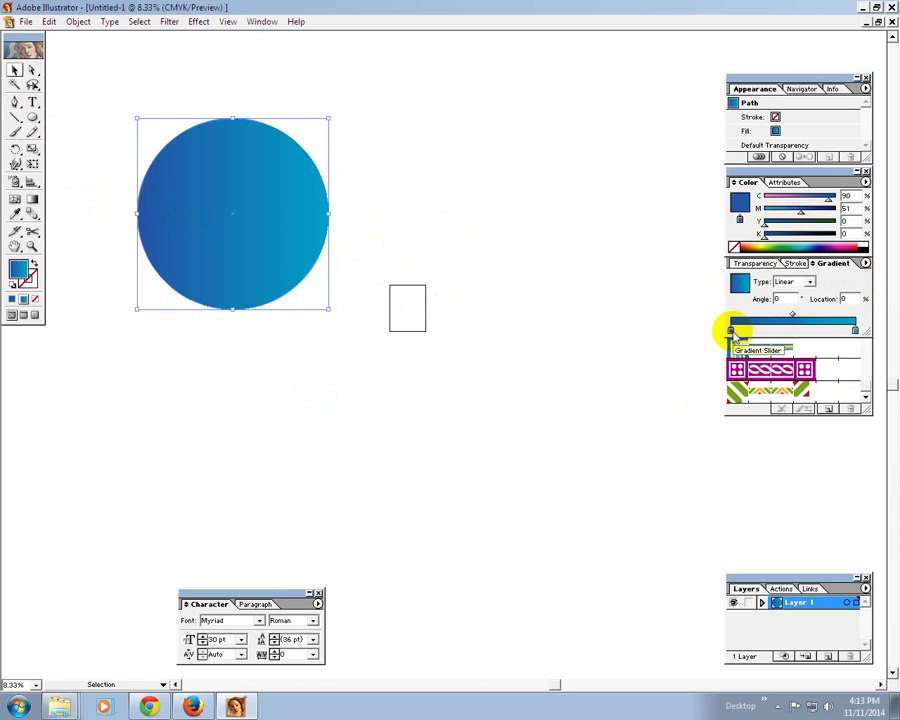
{"action": "left_click", "coordinate": [810, 283]}
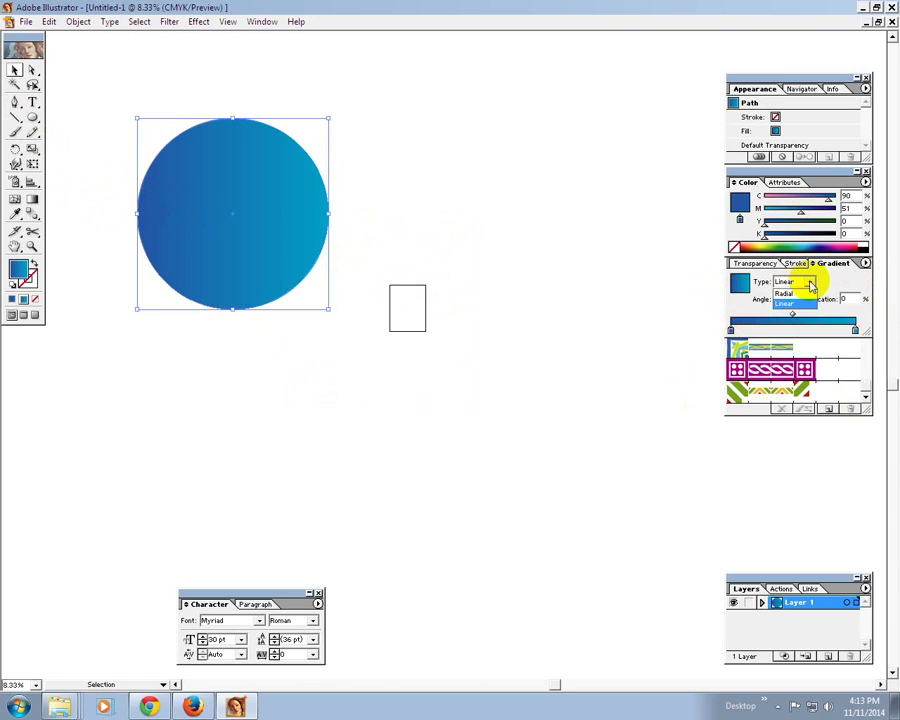
{"action": "left_click", "coordinate": [796, 292]}
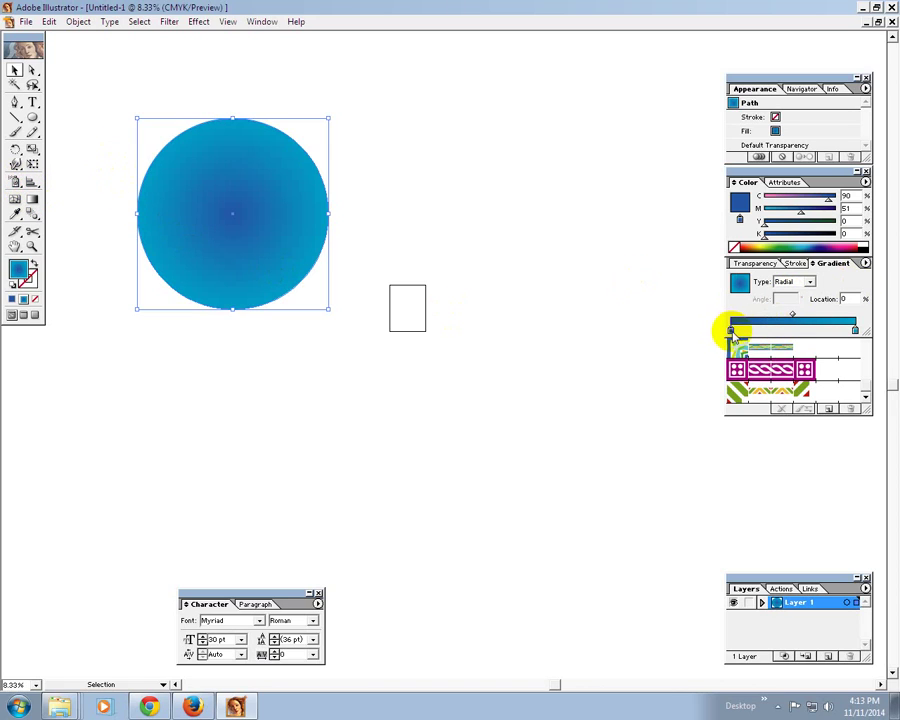
{"action": "left_click_drag", "start_coordinate": [731, 332], "coordinate": [843, 335]}
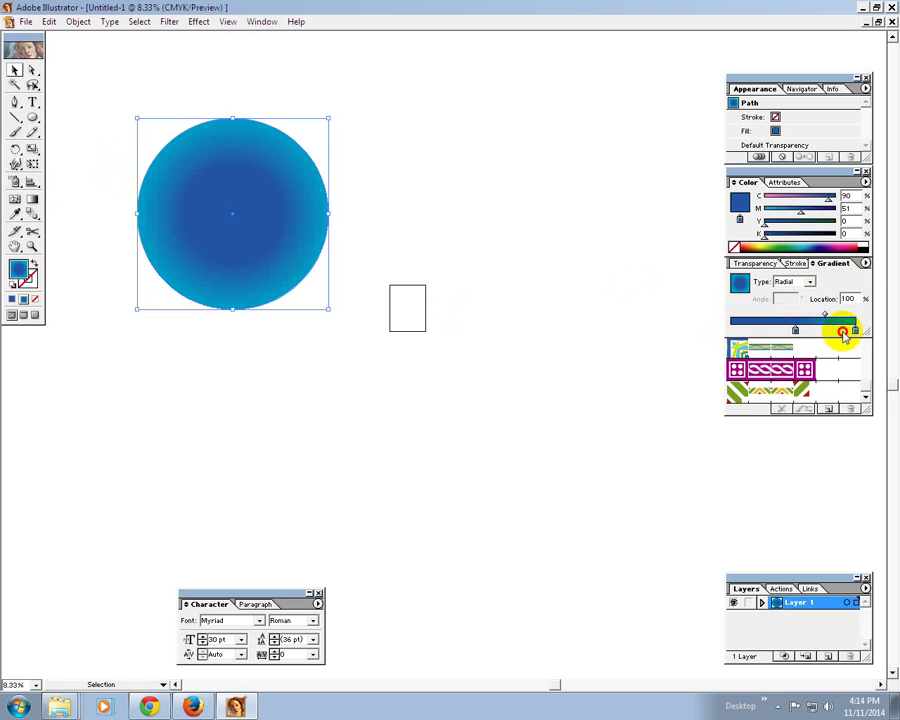
{"action": "left_click_drag", "start_coordinate": [733, 332], "coordinate": [847, 332]}
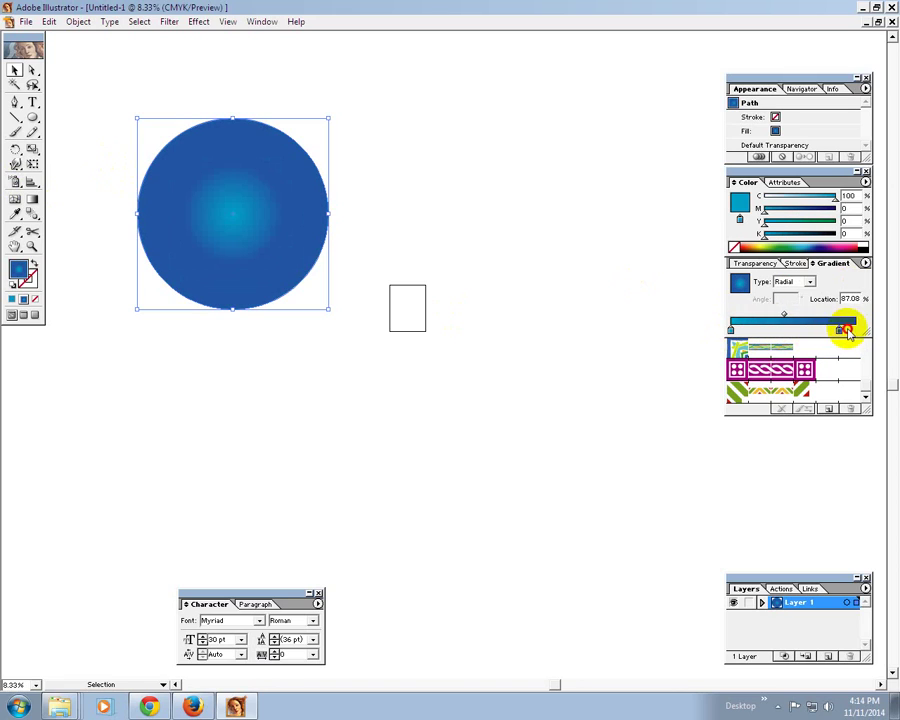
{"action": "left_click", "coordinate": [32, 199]}
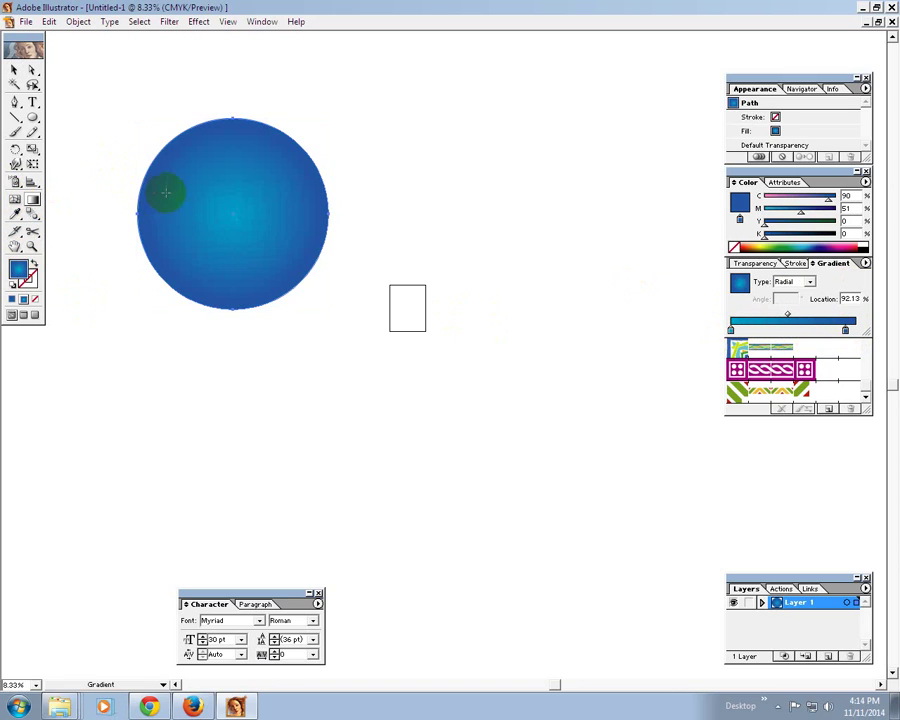
Drag the radial highlight toward the circle's upper-left with the Gradient tool.
{"action": "left_click_drag", "start_coordinate": [197, 186], "coordinate": [287, 271]}
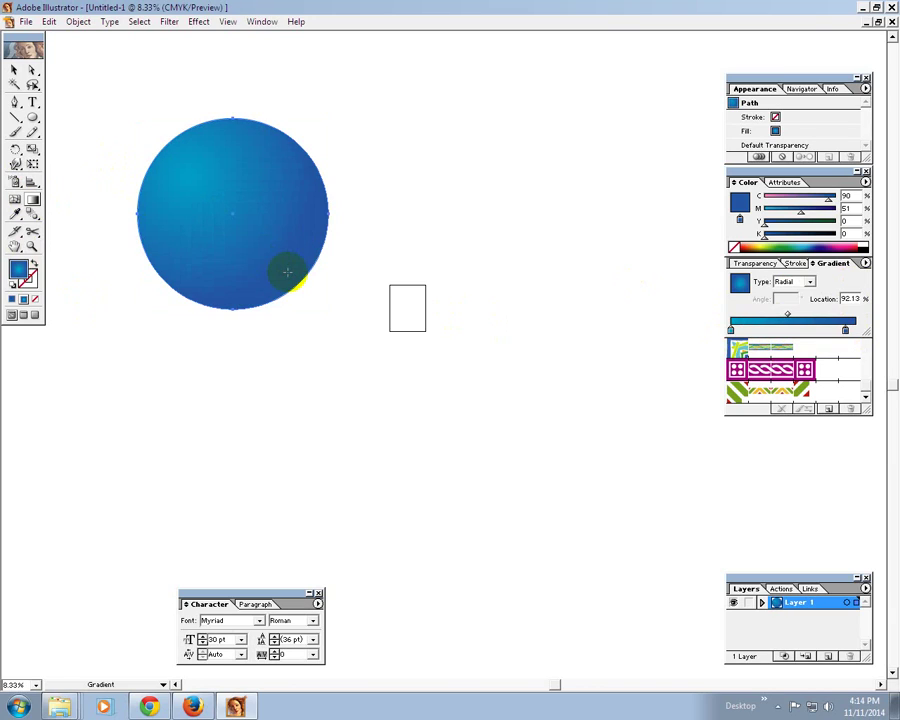
{"action": "left_click", "coordinate": [15, 69]}
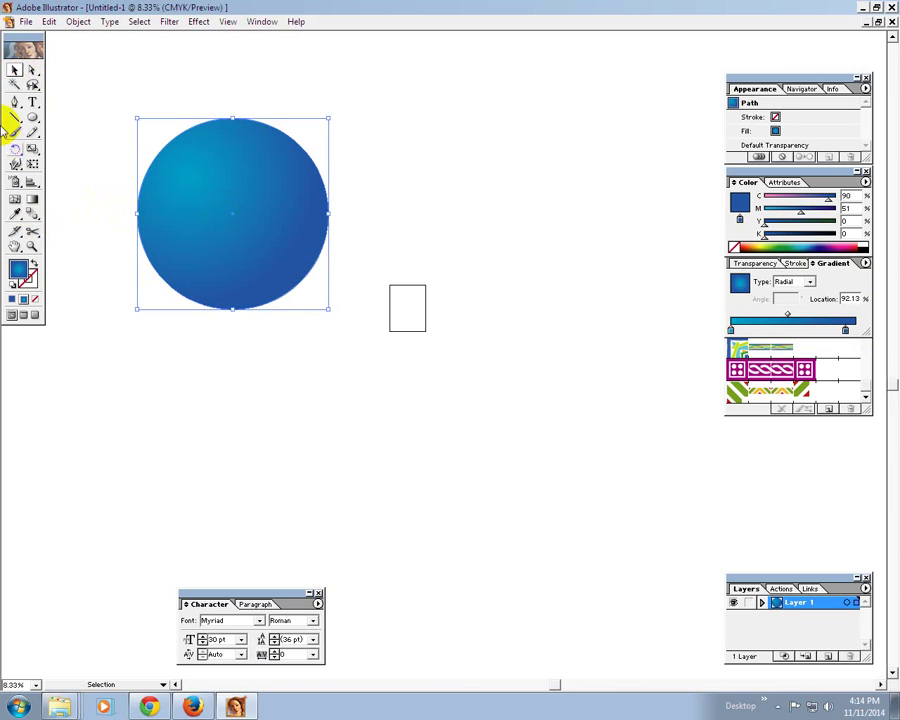
{"action": "left_click", "coordinate": [31, 203]}
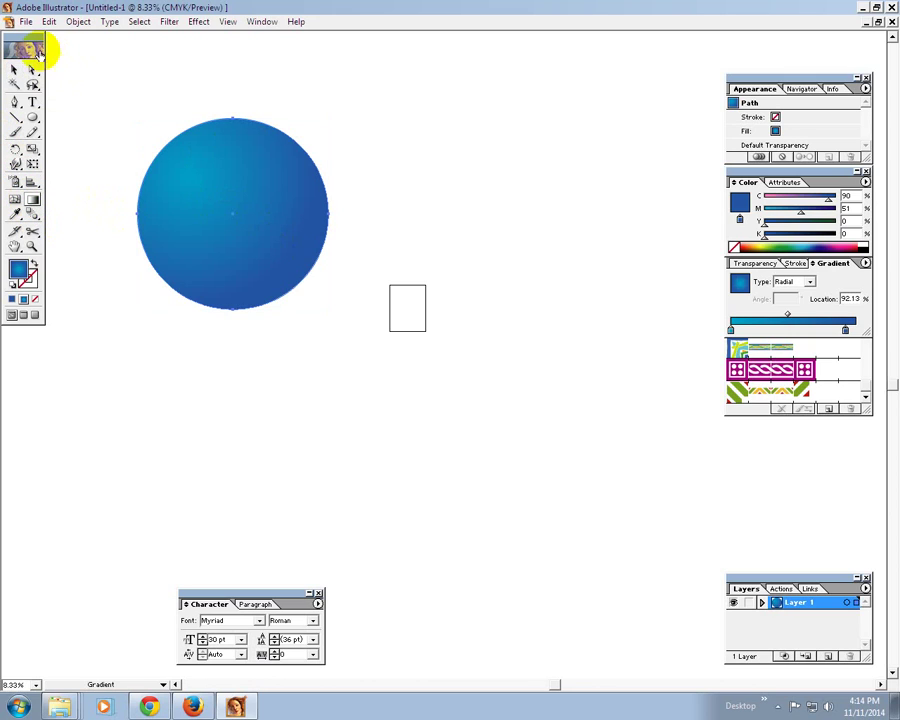
Duplicate the circle to the right and readjust the left circle's radial highlight.
{"action": "left_click", "coordinate": [15, 70]}
{"action": "left_click_drag", "start_coordinate": [226, 226], "coordinate": [476, 214]}
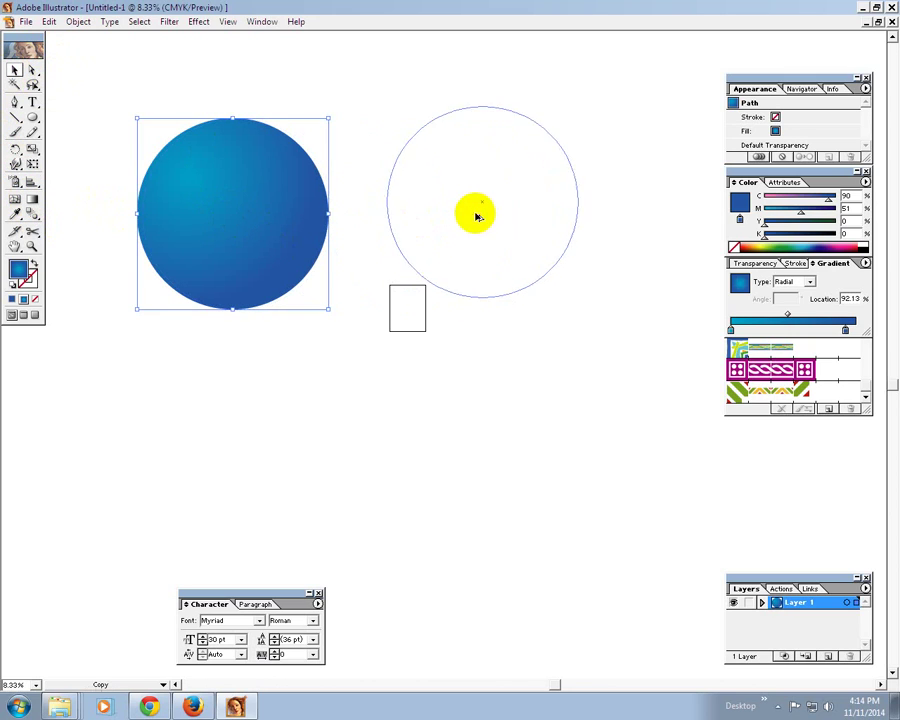
{"action": "left_click", "coordinate": [31, 200]}
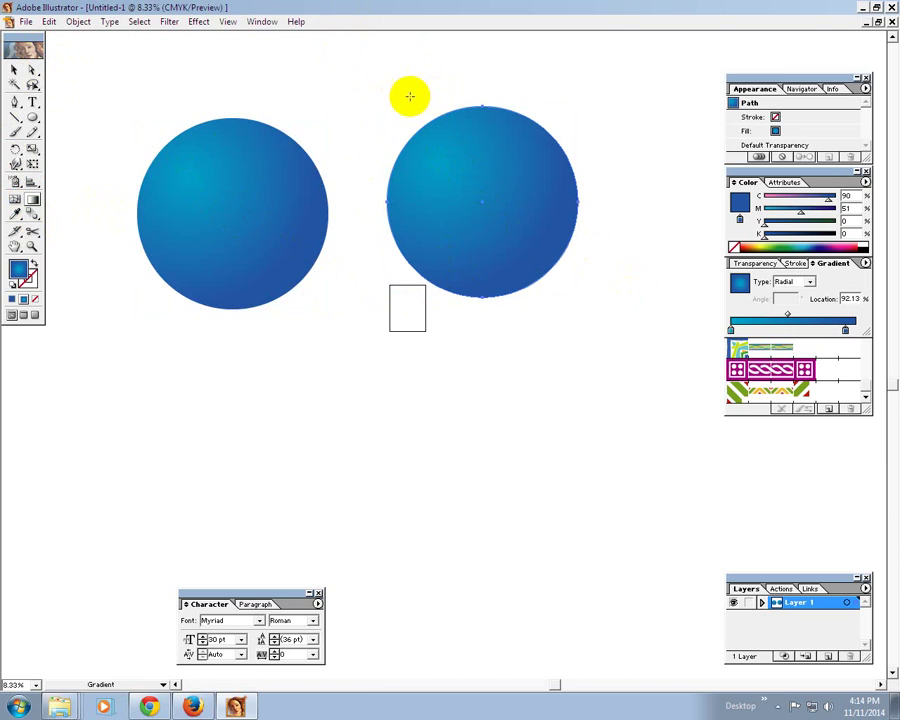
{"action": "left_click_drag", "start_coordinate": [416, 137], "coordinate": [422, 140]}
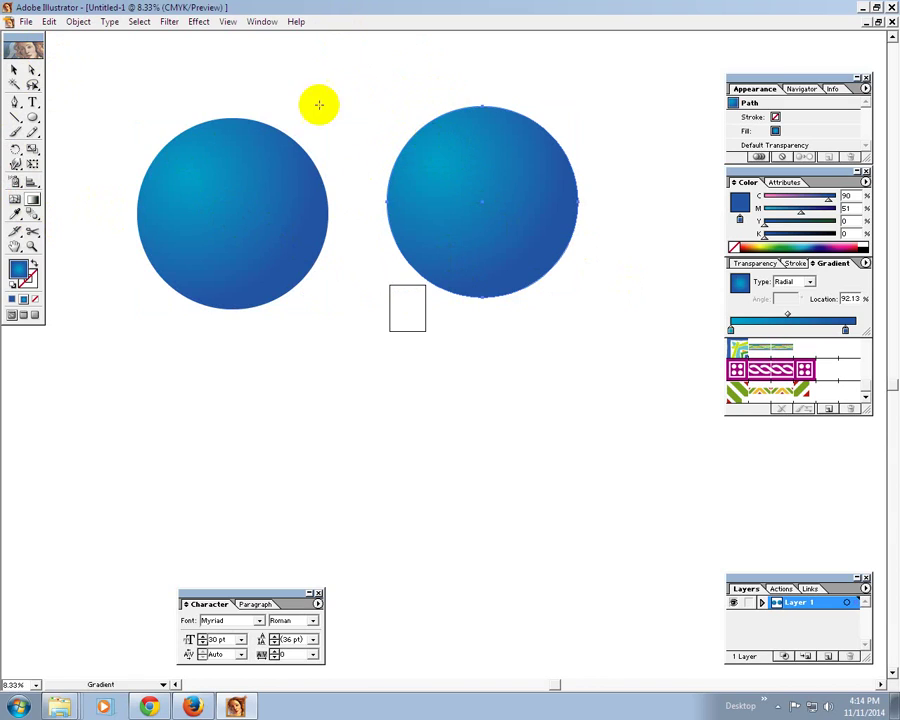
{"action": "left_click_drag", "start_coordinate": [148, 62], "coordinate": [415, 494]}
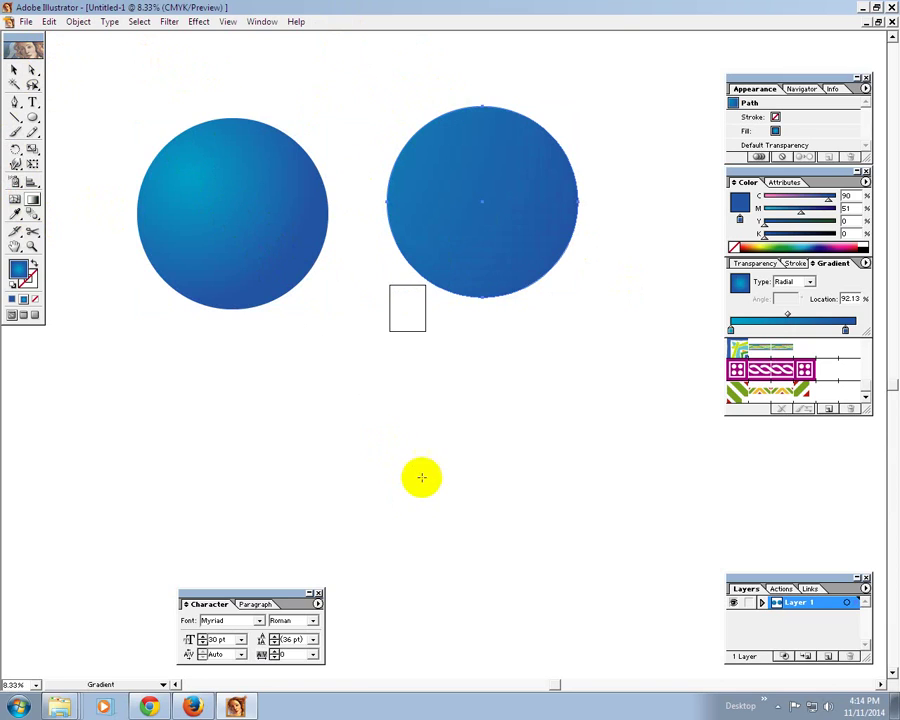
Drag the right circle's radial highlight toward its upper-left to match the left circle.
{"action": "mouse_move", "coordinate": [438, 121]}
{"action": "left_mouse_down"}
{"action": "mouse_move", "coordinate": [491, 205]}
{"action": "mouse_move", "coordinate": [472, 237]}
{"action": "left_mouse_up"}
{"action": "left_click_drag", "start_coordinate": [451, 178], "coordinate": [554, 257]}
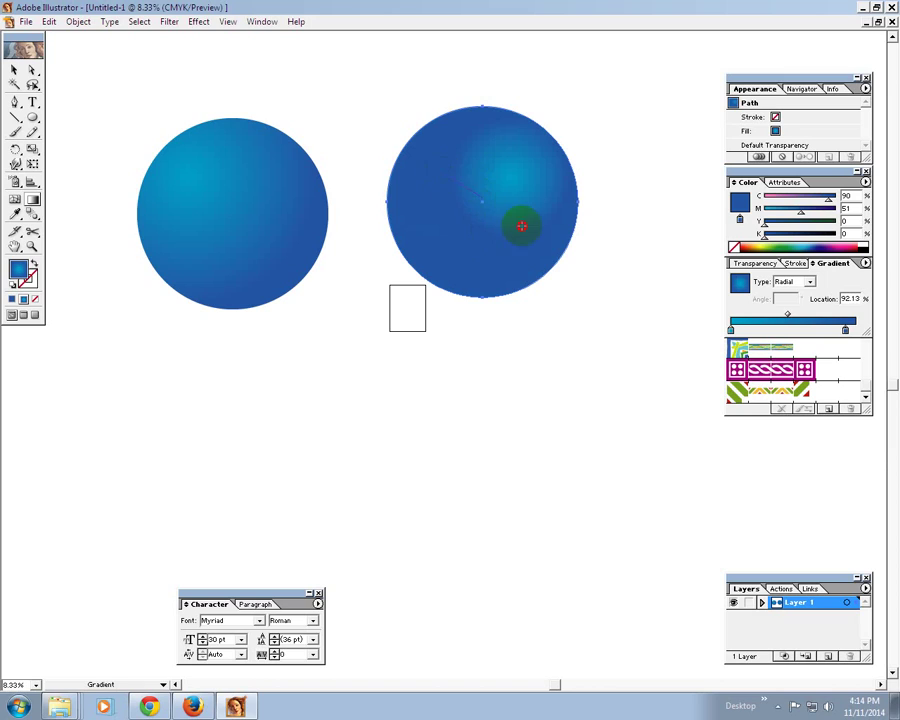
{"action": "mouse_move", "coordinate": [483, 204]}
{"action": "left_mouse_down"}
{"action": "mouse_move", "coordinate": [517, 229]}
{"action": "mouse_move", "coordinate": [530, 254]}
{"action": "left_mouse_up"}
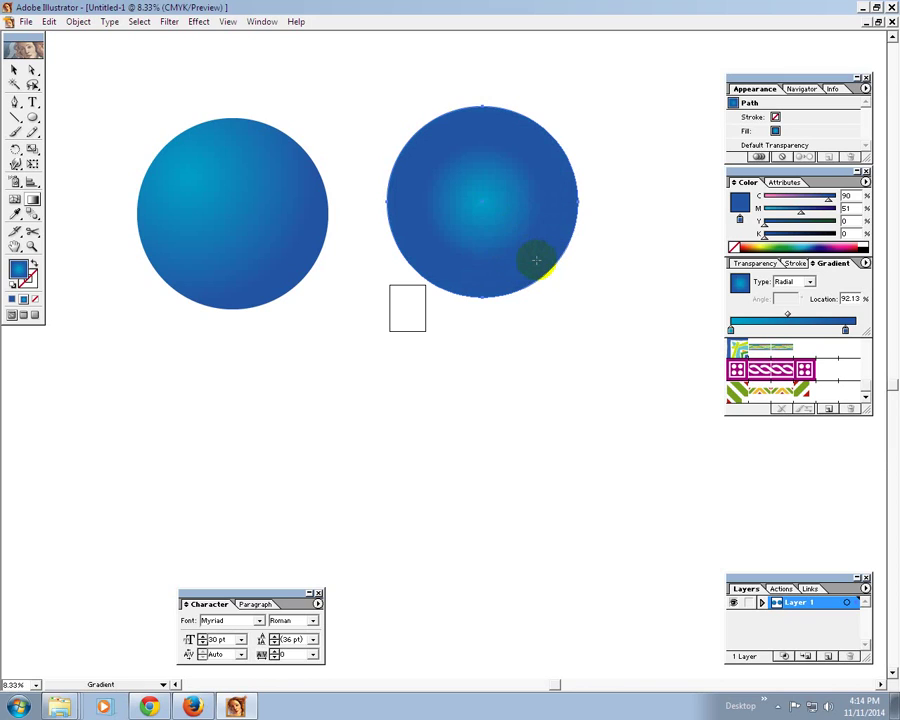
{"action": "mouse_move", "coordinate": [438, 160]}
{"action": "left_mouse_down"}
{"action": "mouse_move", "coordinate": [516, 163]}
{"action": "mouse_move", "coordinate": [480, 230]}
{"action": "mouse_move", "coordinate": [448, 164]}
{"action": "mouse_move", "coordinate": [517, 283]}
{"action": "left_mouse_up"}
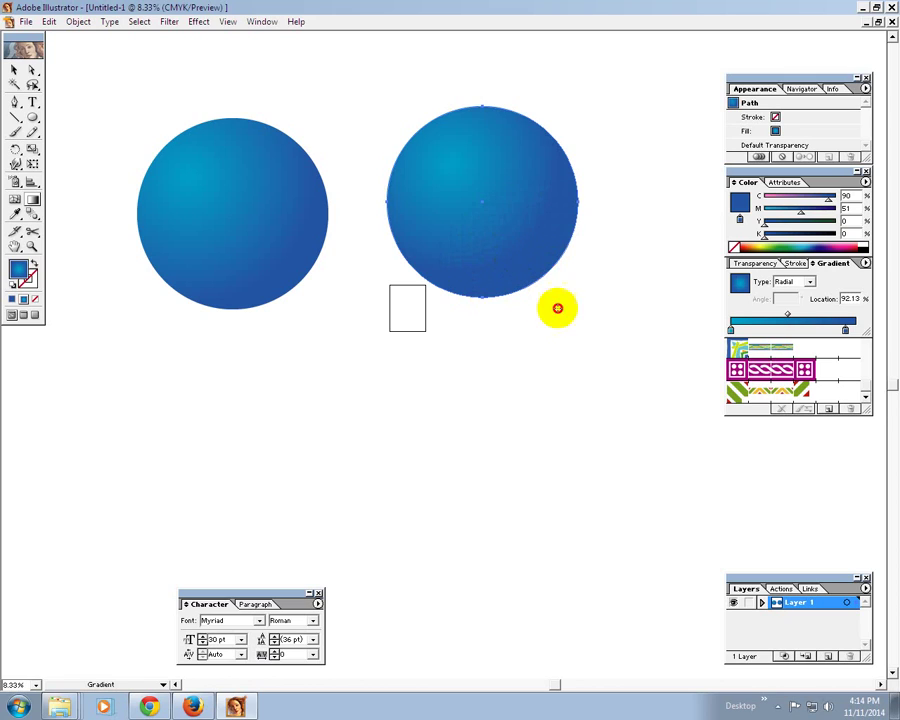
{"action": "left_click_drag", "start_coordinate": [478, 203], "coordinate": [514, 235]}
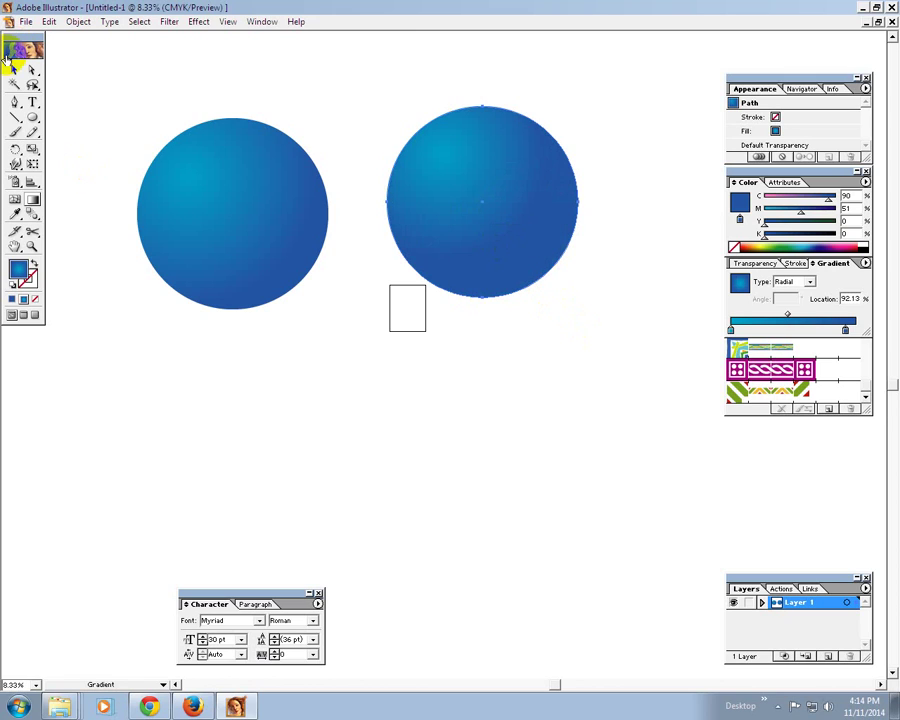
Dismiss the Adobe Online updates dialog with No and Cancel, then select the right circle.
{"action": "left_click", "coordinate": [18, 52]}
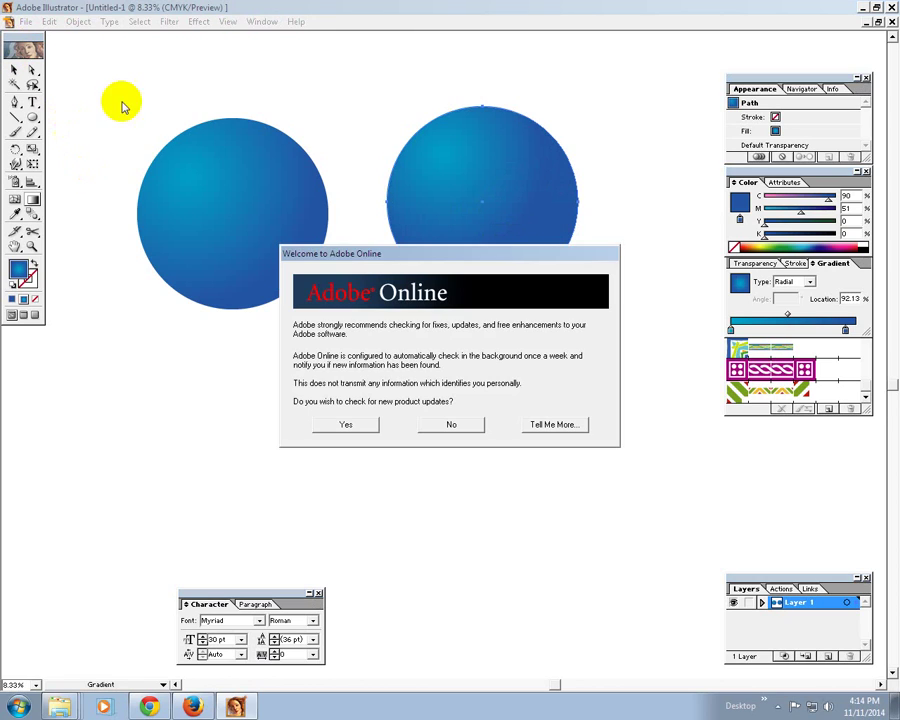
{"action": "left_click", "coordinate": [458, 428]}
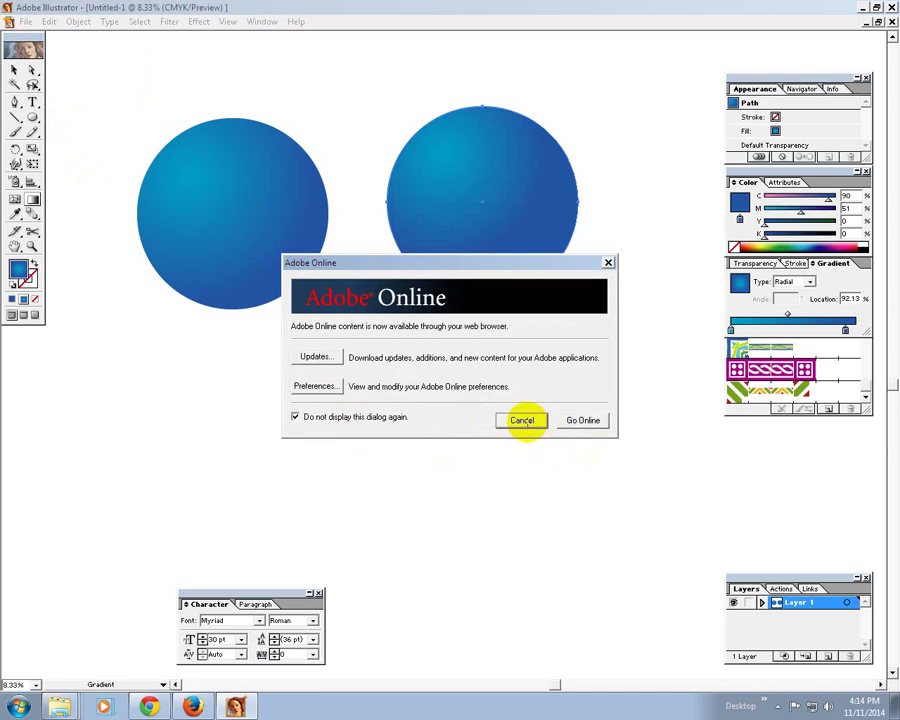
{"action": "left_click", "coordinate": [520, 420]}
{"action": "left_click", "coordinate": [14, 69]}
Select both blue gradient circles with Ctrl+A and delete them.
{"action": "left_click", "coordinate": [466, 183]}
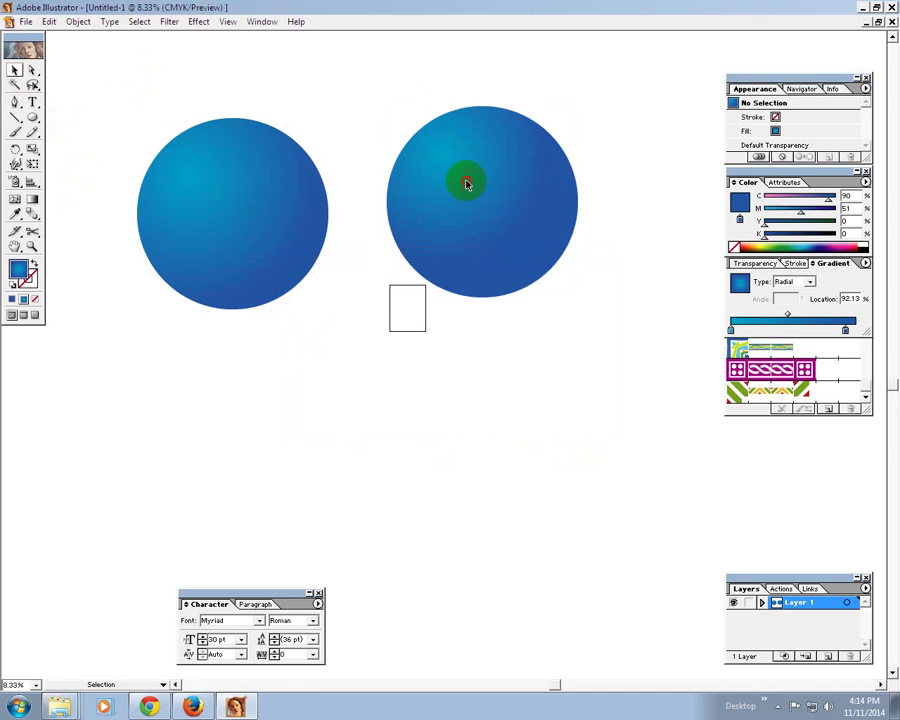
{"action": "left_click", "coordinate": [432, 157]}
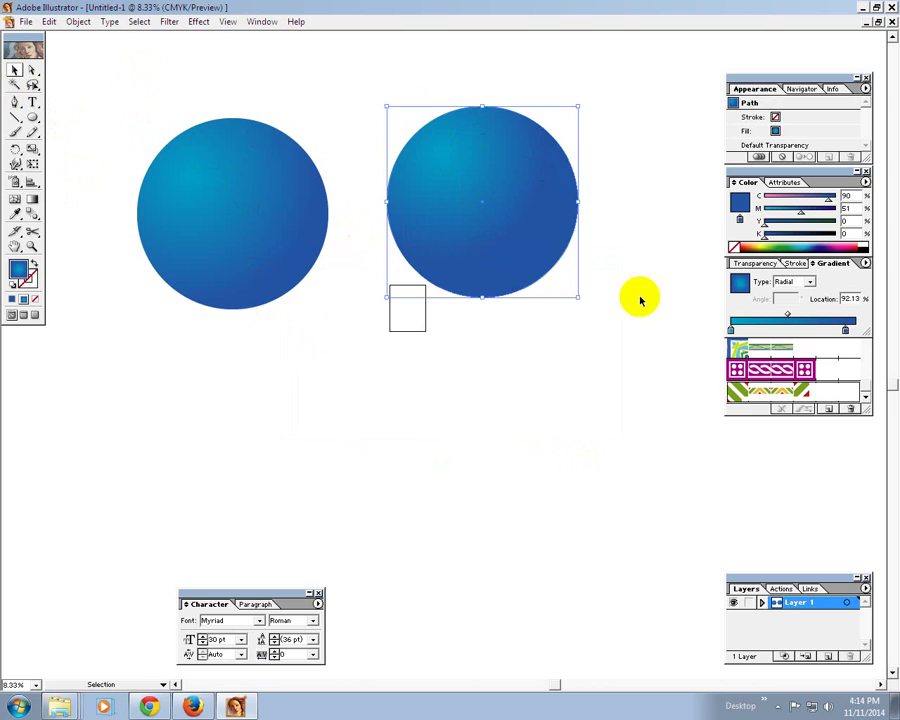
{"action": "left_click", "coordinate": [554, 326]}
{"action": "key", "text": "ctrl+a"}
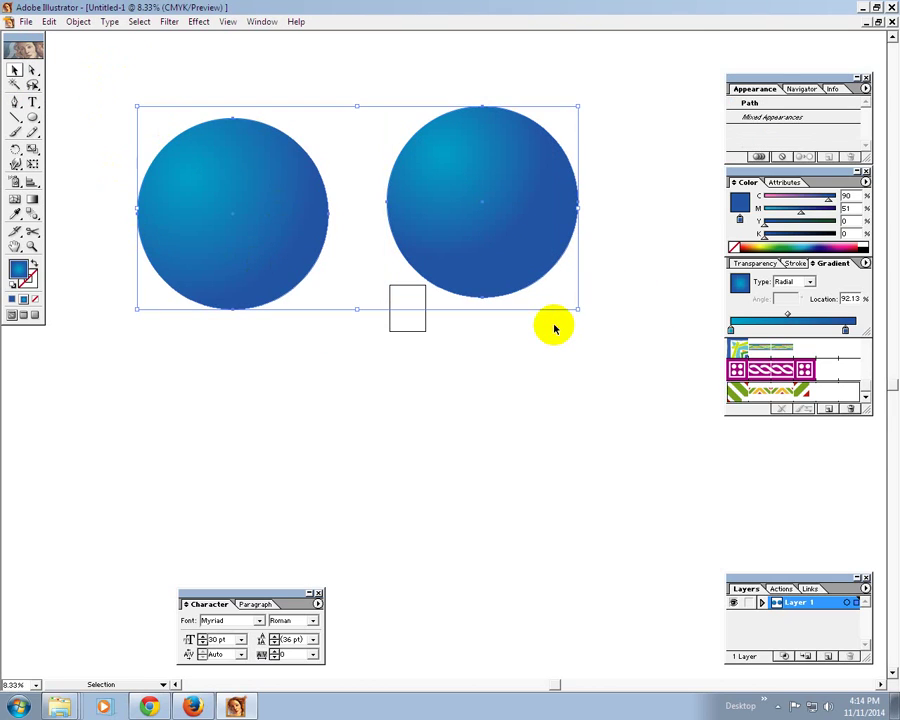
{"action": "key", "text": "Delete"}
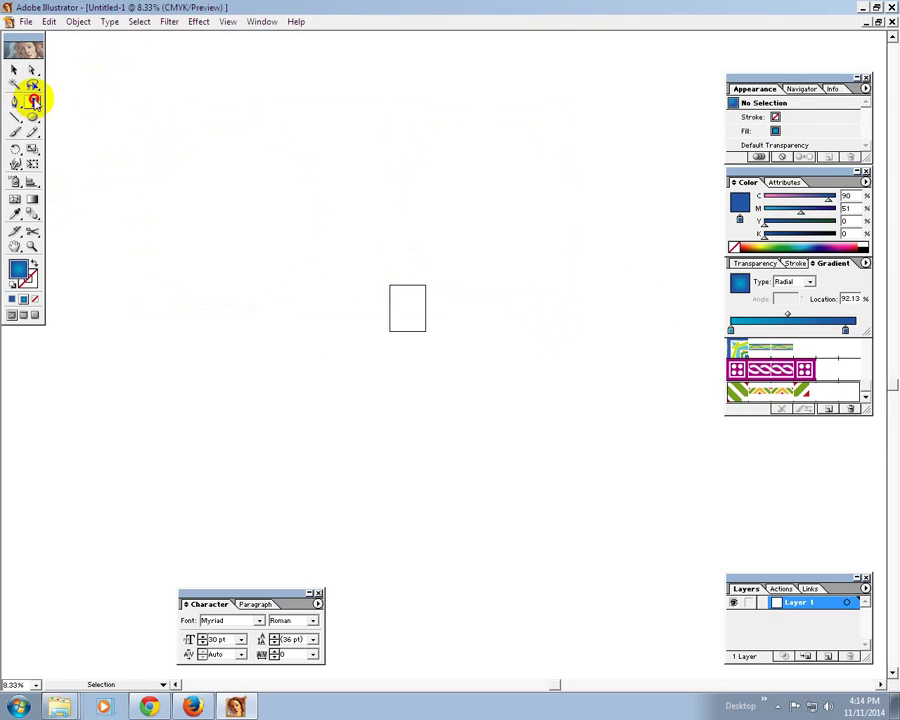
{"action": "left_click", "coordinate": [32, 102]}
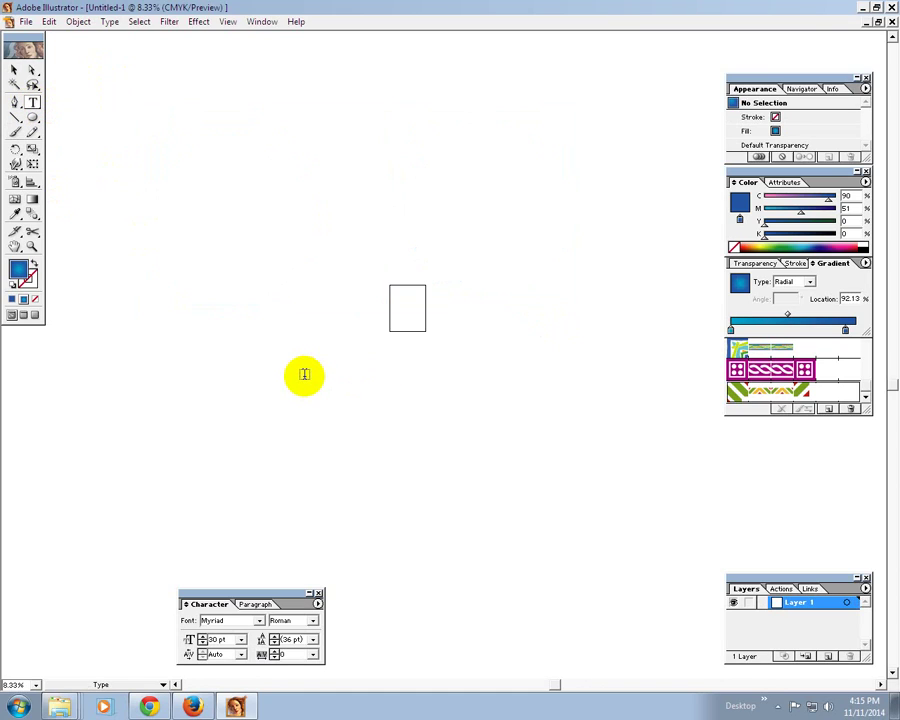
Start a text object and set the Type tool's font size to 48 pt.
{"action": "left_click", "coordinate": [337, 371]}
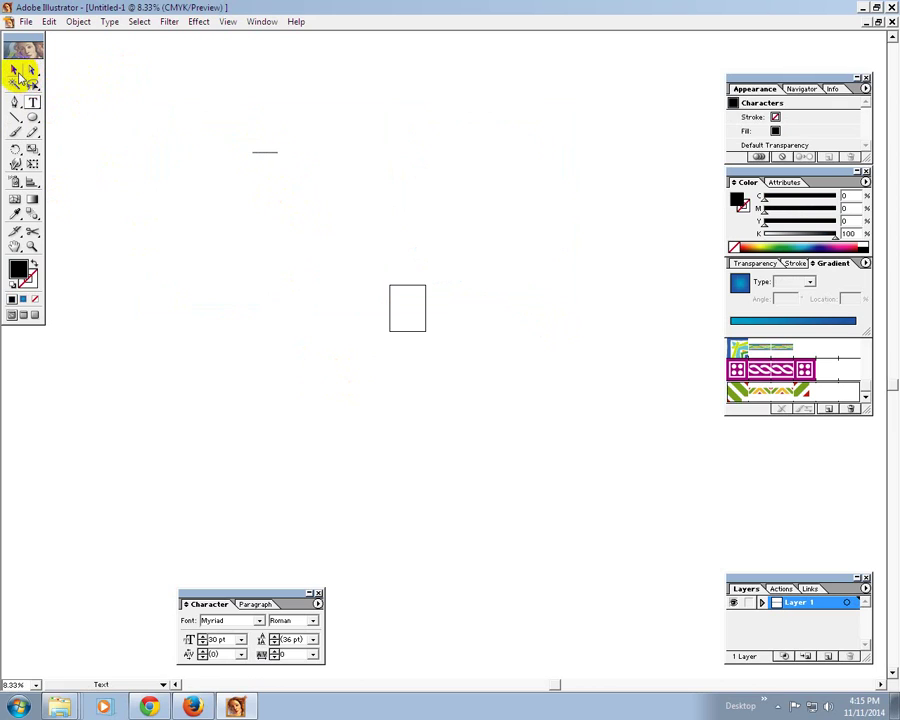
{"action": "left_click", "coordinate": [16, 72]}
{"action": "key", "text": "ctrl+shift+a"}
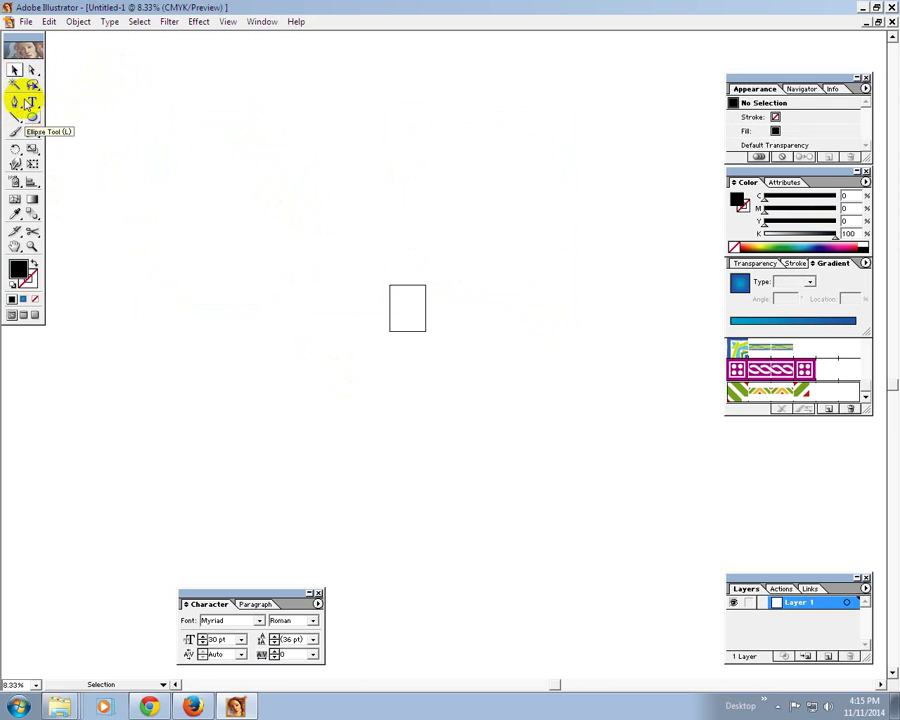
{"action": "left_click", "coordinate": [31, 103]}
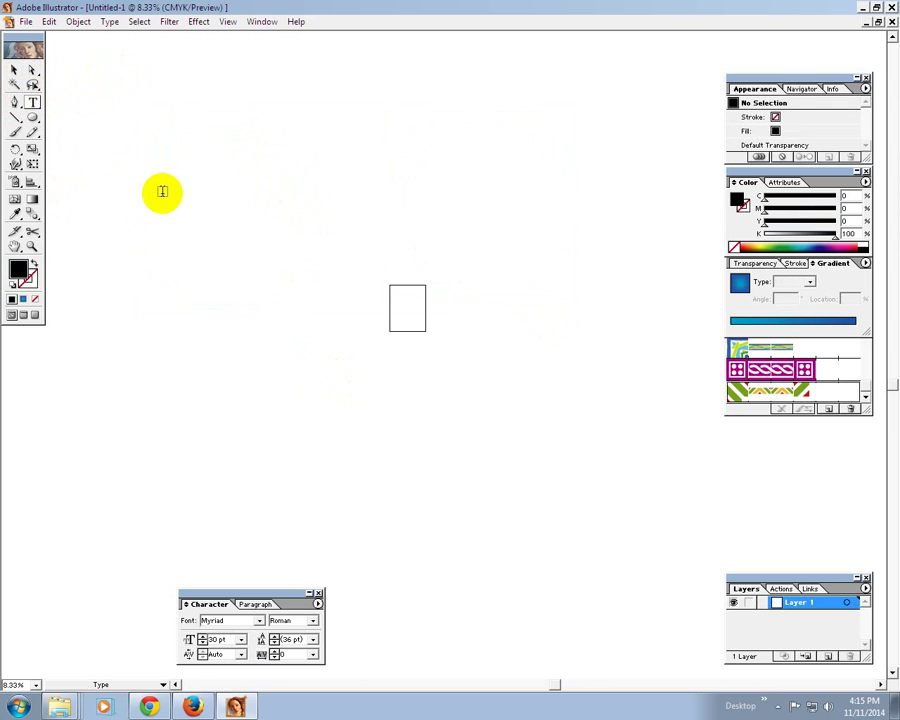
{"action": "left_click", "coordinate": [240, 641]}
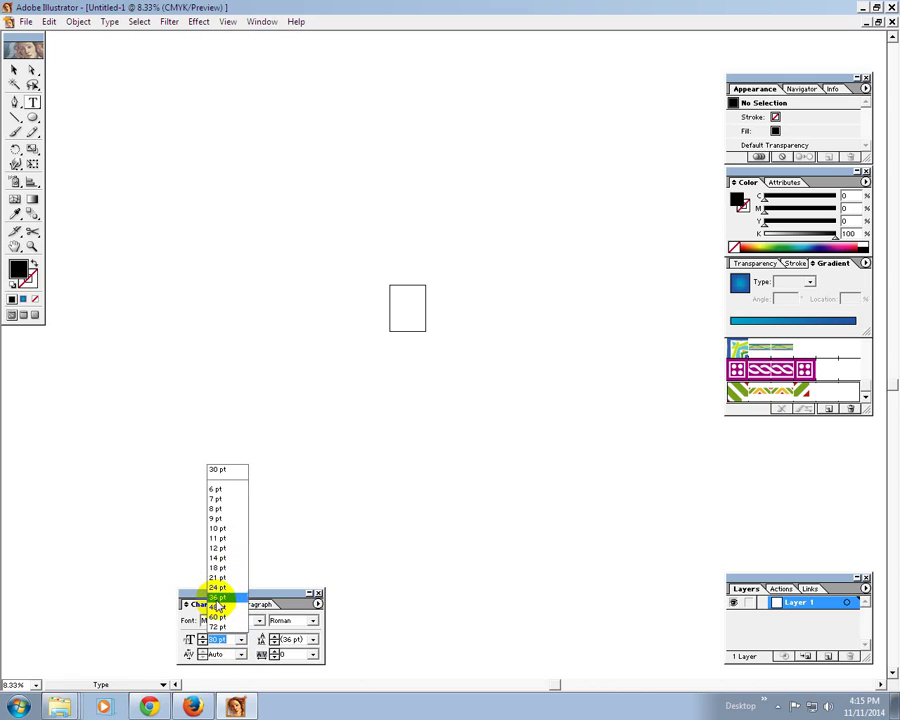
{"action": "left_click", "coordinate": [215, 608]}
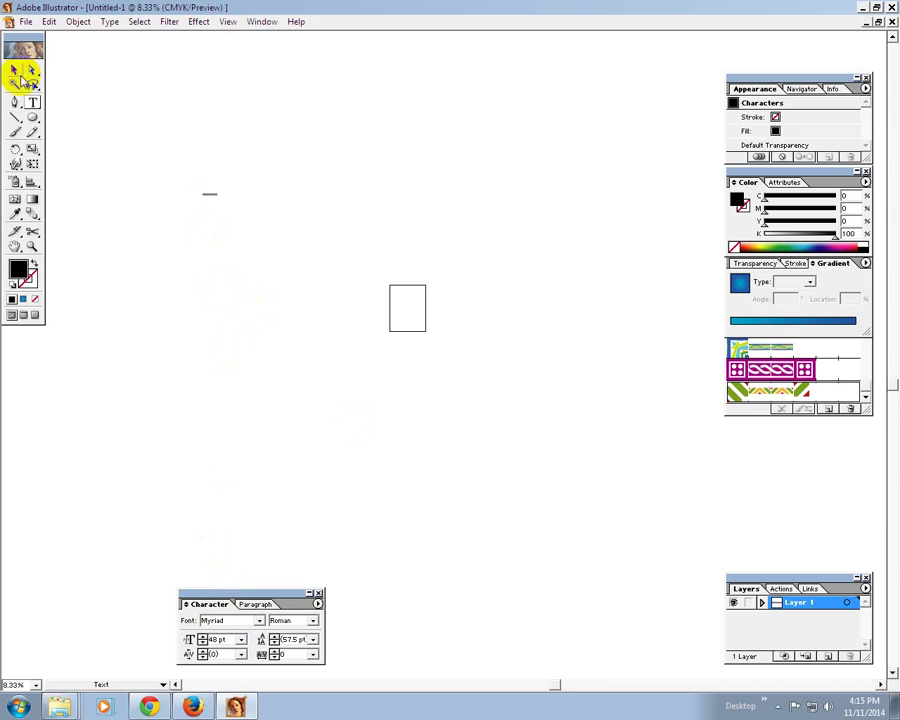
Scale the BANGLADSH text up into a large heading, then zoom out to see the page.
{"action": "left_click", "coordinate": [15, 70]}
{"action": "mouse_move", "coordinate": [217, 201]}
{"action": "left_mouse_down"}
{"action": "mouse_move", "coordinate": [392, 316]}
{"action": "mouse_move", "coordinate": [464, 200]}
{"action": "left_mouse_up"}
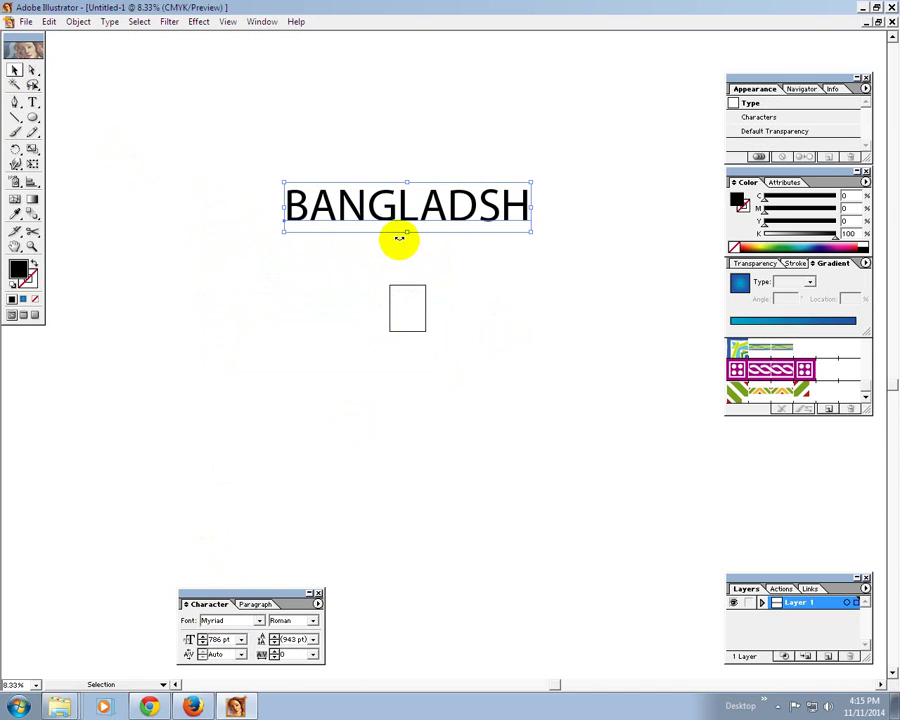
{"action": "key", "text": "ctrl+0"}
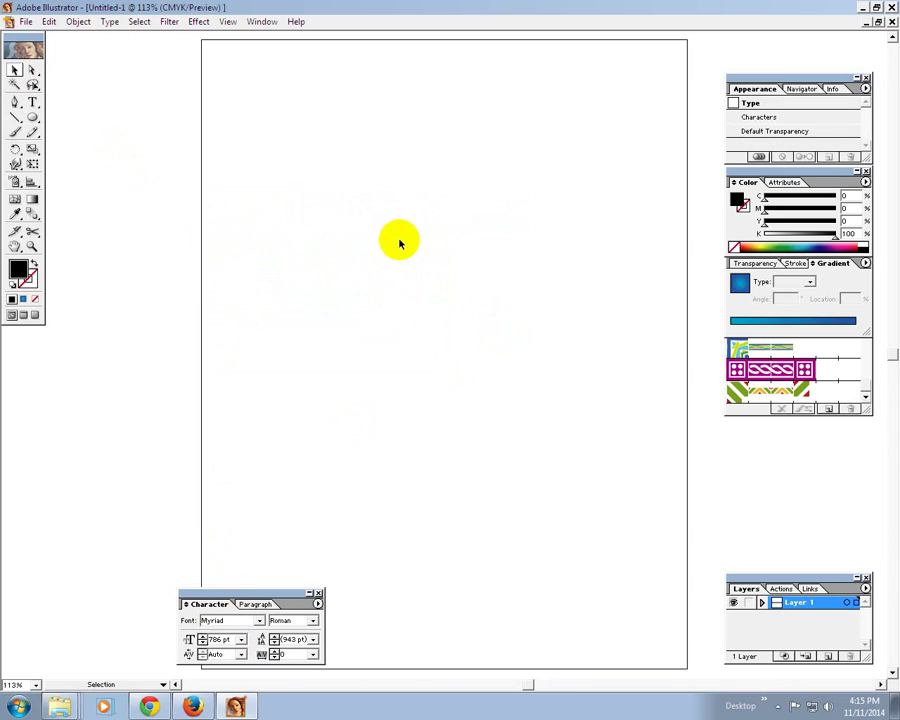
{"action": "key", "text": "ctrl+minus"}
{"action": "key", "text": "ctrl+minus"}
{"action": "key", "text": "ctrl+minus"}
{"action": "key", "text": "ctrl+minus"}
{"action": "key", "text": "ctrl+minus"}
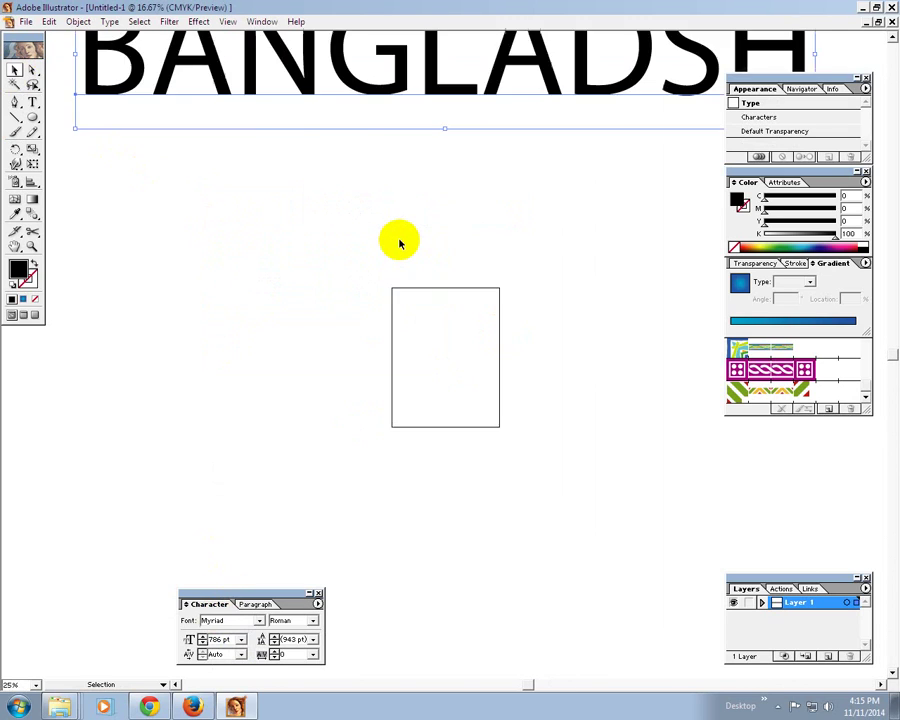
{"action": "key", "text": "ctrl+minus"}
{"action": "key", "text": "ctrl+minus"}
Move the BANGLADSH text onto the page, shrink it to fit, and shift it up.
{"action": "left_click_drag", "start_coordinate": [392, 200], "coordinate": [406, 358]}
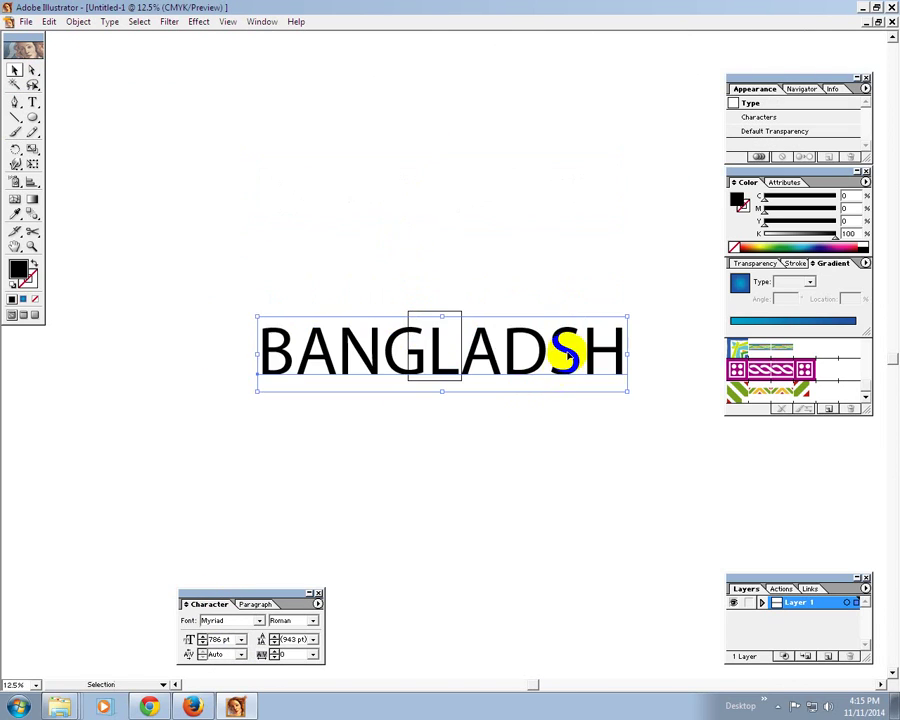
{"action": "left_click_drag", "start_coordinate": [622, 312], "coordinate": [485, 352]}
{"action": "key", "text": "ctrl+0"}
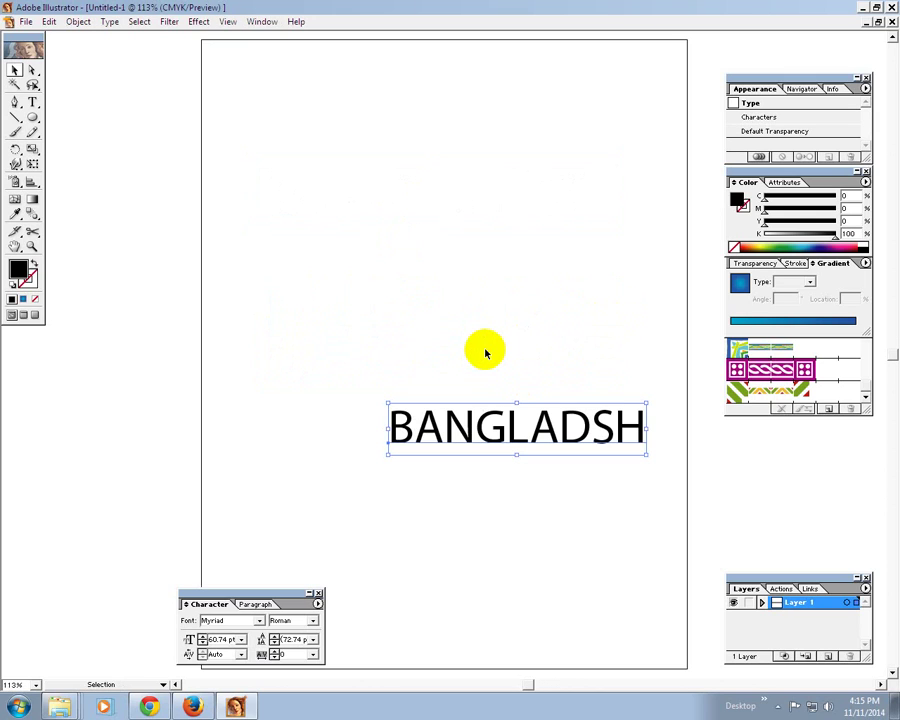
{"action": "mouse_move", "coordinate": [412, 428]}
{"action": "left_mouse_down"}
{"action": "mouse_move", "coordinate": [399, 317]}
{"action": "mouse_move", "coordinate": [362, 259]}
{"action": "left_mouse_up"}
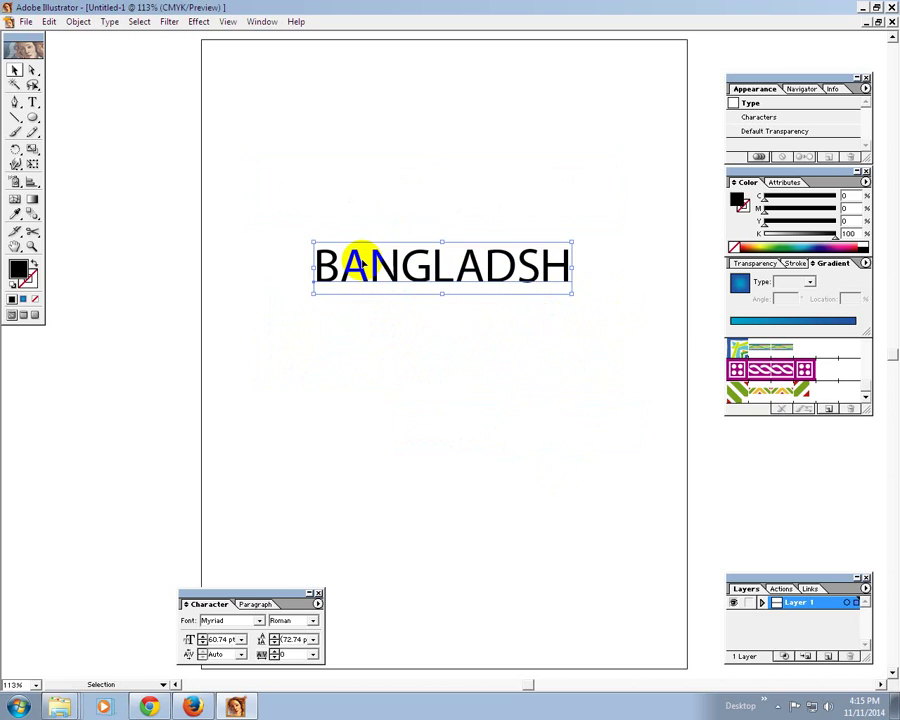
Zoom so the page fills the window and select the BANGLADSH text.
{"action": "key", "text": "ctrl+minus"}
{"action": "key", "text": "ctrl+minus"}
{"action": "key", "text": "ctrl+minus"}
{"action": "key", "text": "ctrl+minus"}
{"action": "key", "text": "ctrl+minus"}
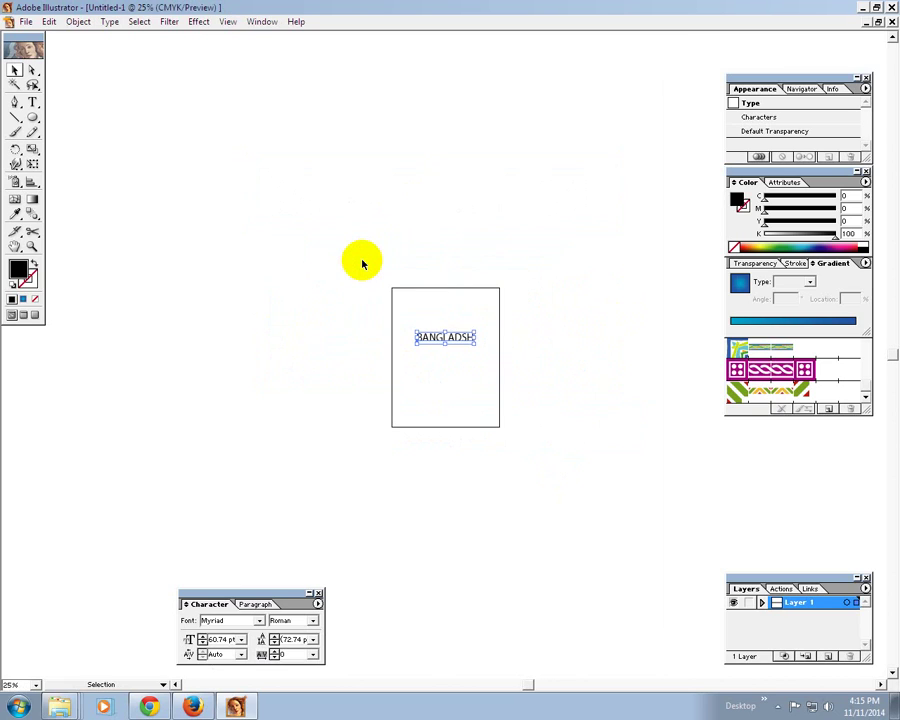
{"action": "key", "text": "ctrl+minus"}
{"action": "key", "text": "ctrl+minus"}
{"action": "key", "text": "ctrl+minus"}
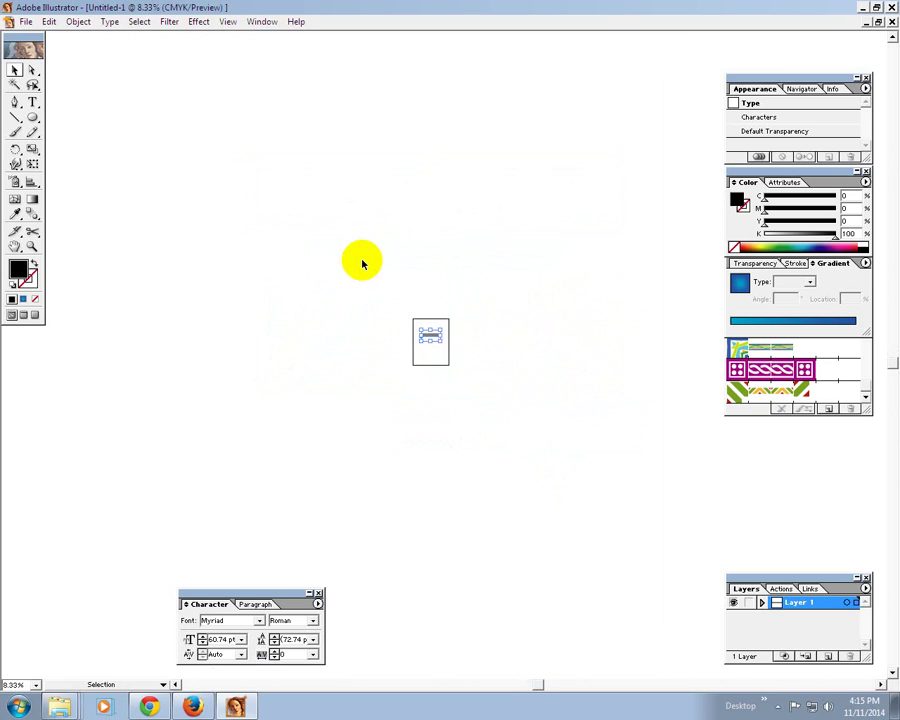
{"action": "key", "text": "ctrl+plus"}
{"action": "key", "text": "ctrl+plus"}
{"action": "key", "text": "ctrl+plus"}
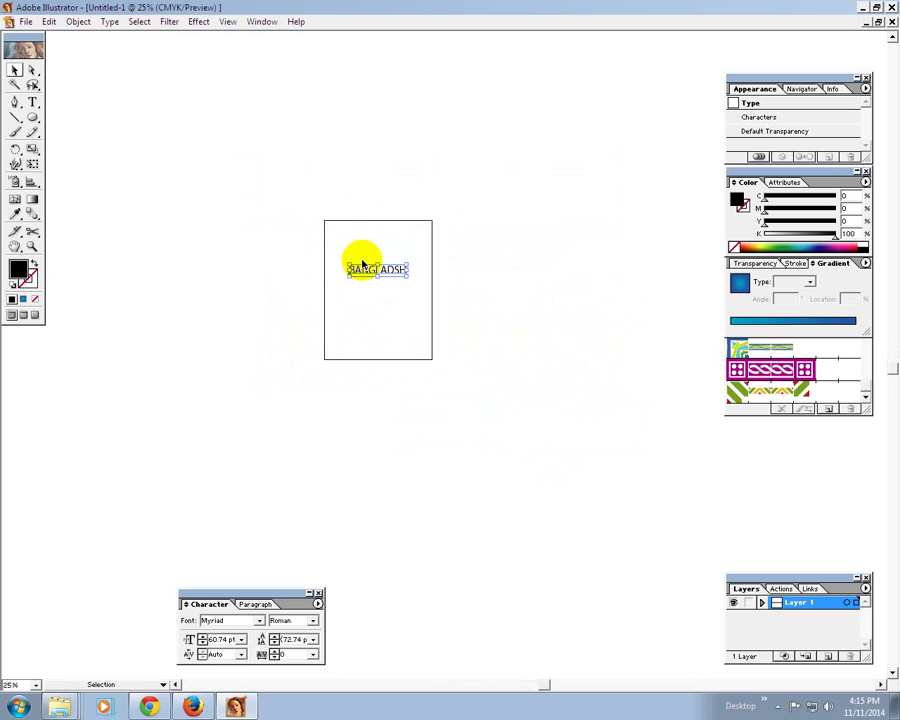
{"action": "key", "text": "ctrl+plus"}
{"action": "key", "text": "ctrl+plus"}
{"action": "left_click_drag", "start_coordinate": [324, 260], "coordinate": [402, 344]}
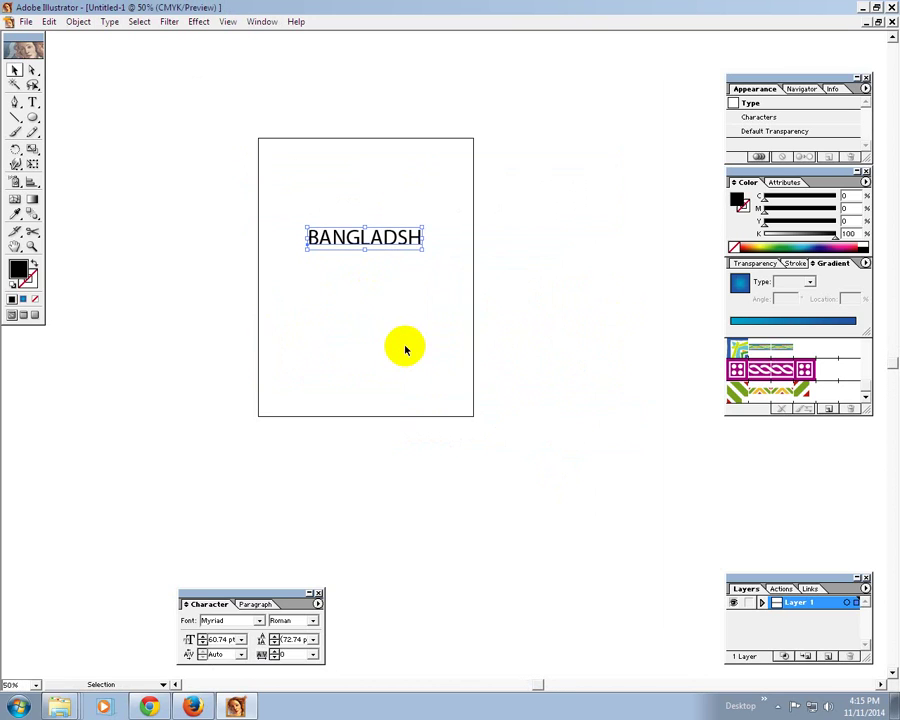
{"action": "key", "text": "ctrl+0"}
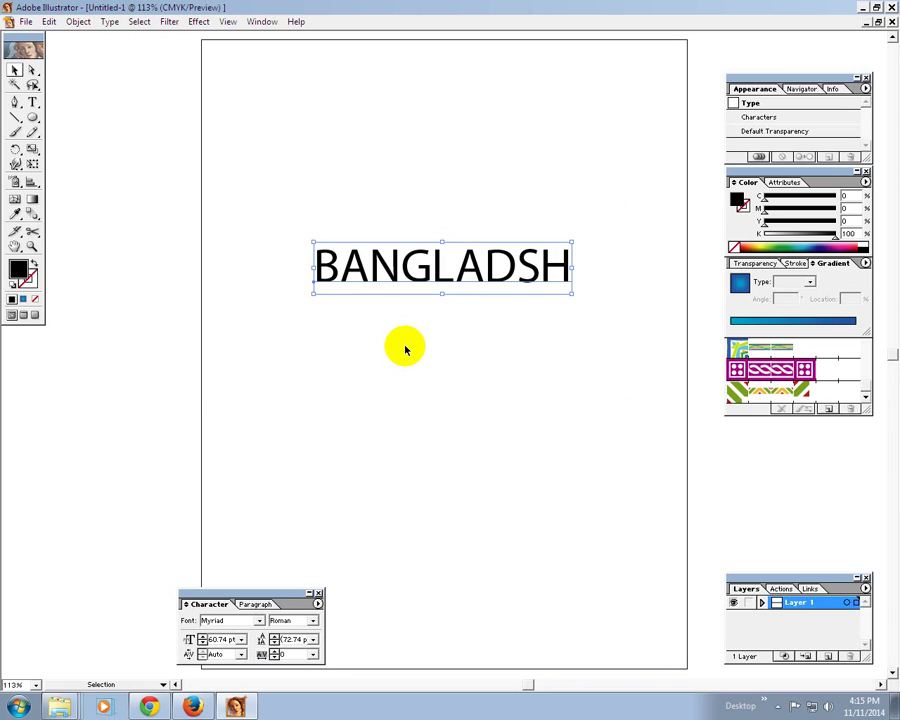
{"action": "left_click", "coordinate": [402, 212]}
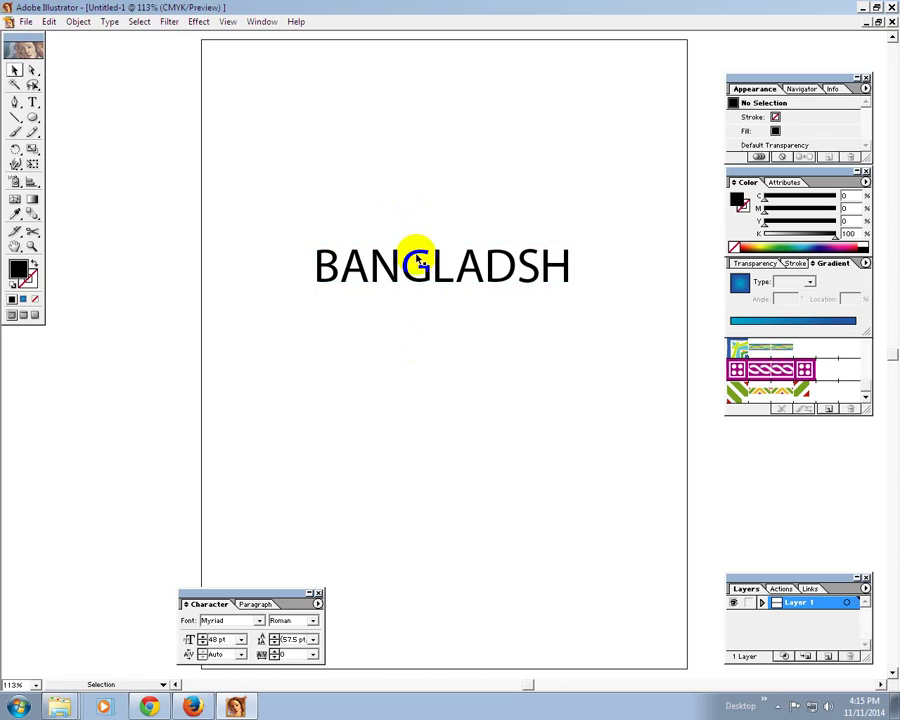
{"action": "left_click", "coordinate": [416, 257]}
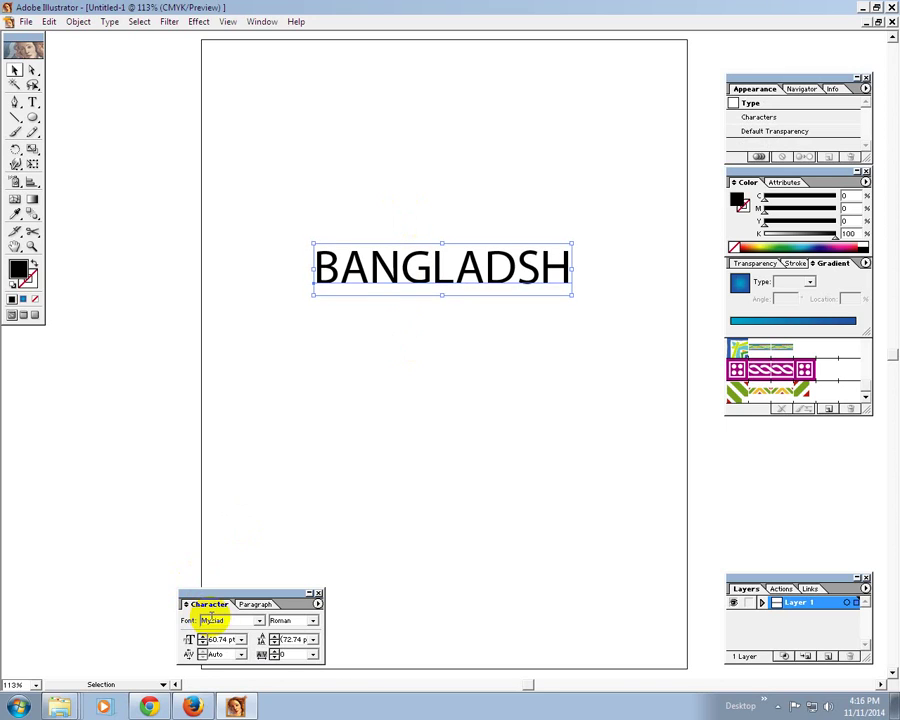
Set BANGLADSH in Niagara Solid, scale it to about 169 pt, and center it near the top.
{"action": "key", "text": "Down"}
{"action": "key", "text": "Down"}
{"action": "left_click", "coordinate": [226, 620]}
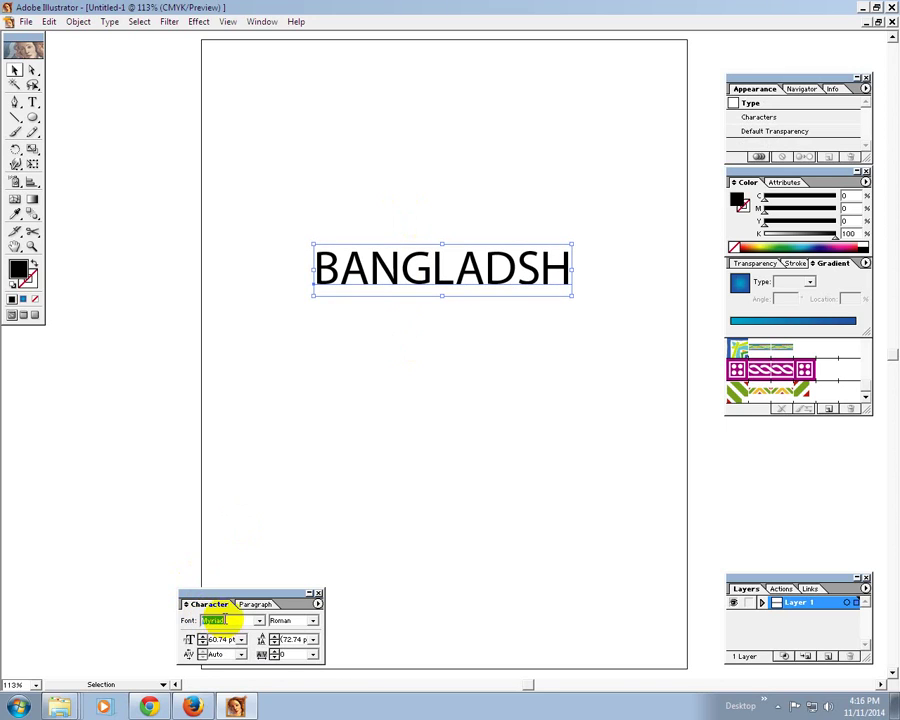
{"action": "type", "text": "Niagara Soli"}
{"action": "key", "text": "Return"}
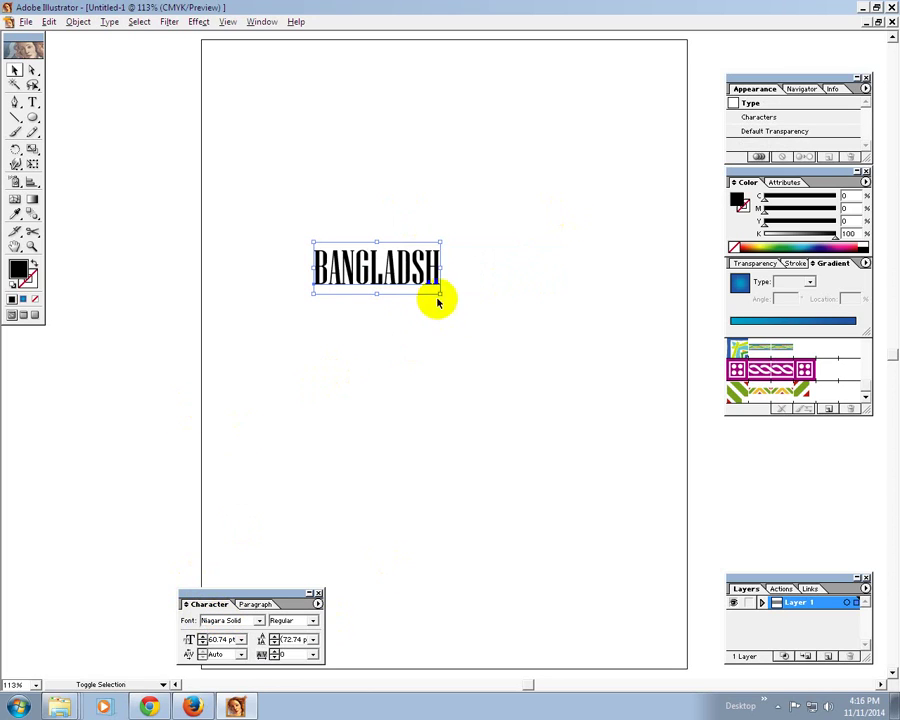
{"action": "left_click_drag", "start_coordinate": [436, 296], "coordinate": [548, 390]}
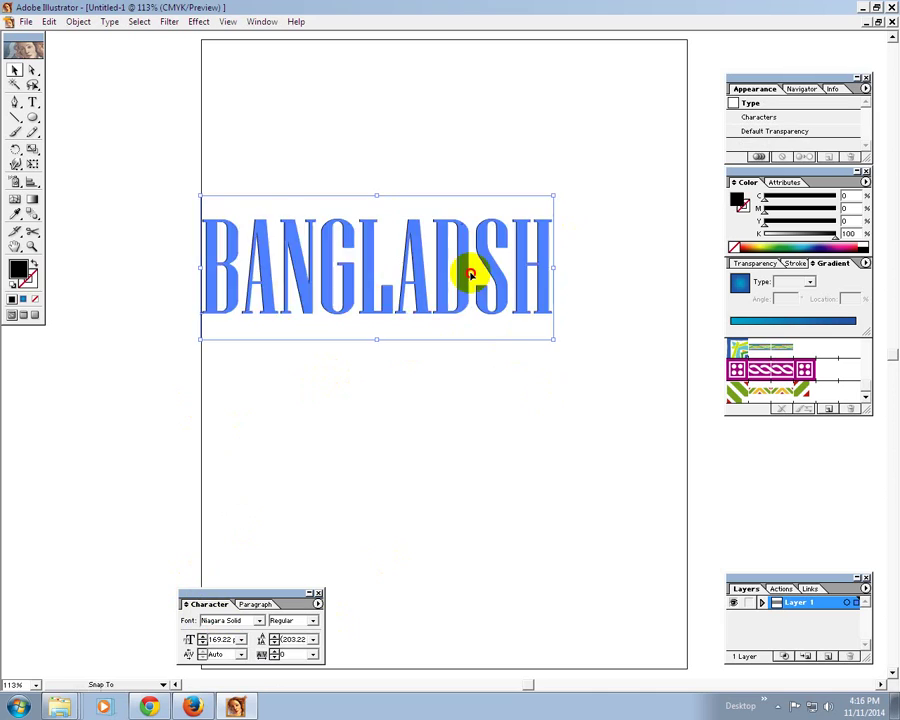
{"action": "left_click_drag", "start_coordinate": [470, 271], "coordinate": [512, 296]}
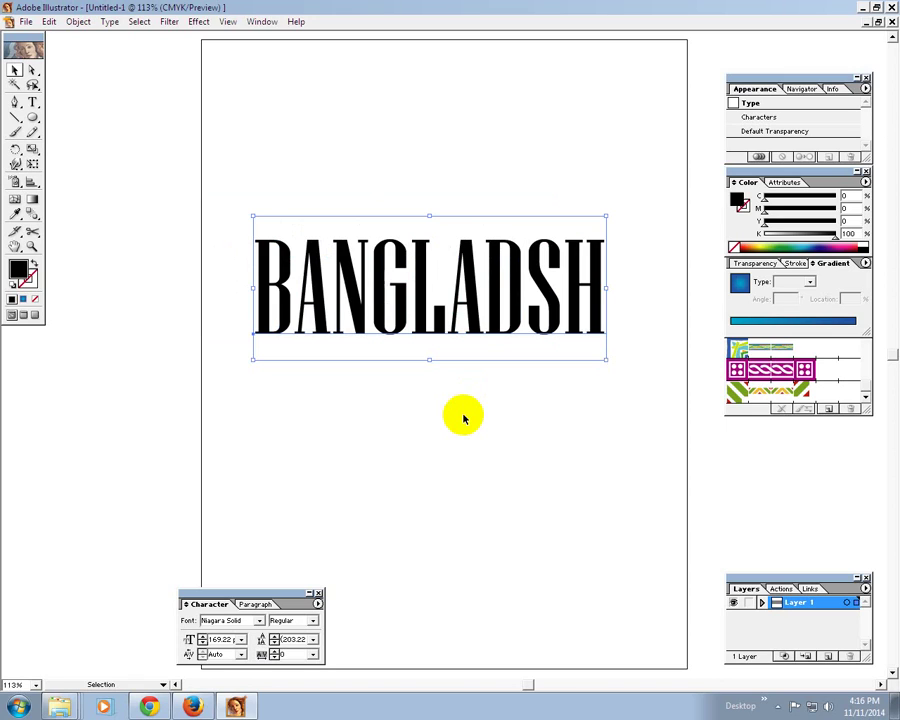
Convert the BANGLADSH text to outlines via Type > Create Outlines and reselect the group.
{"action": "left_click", "coordinate": [110, 22]}
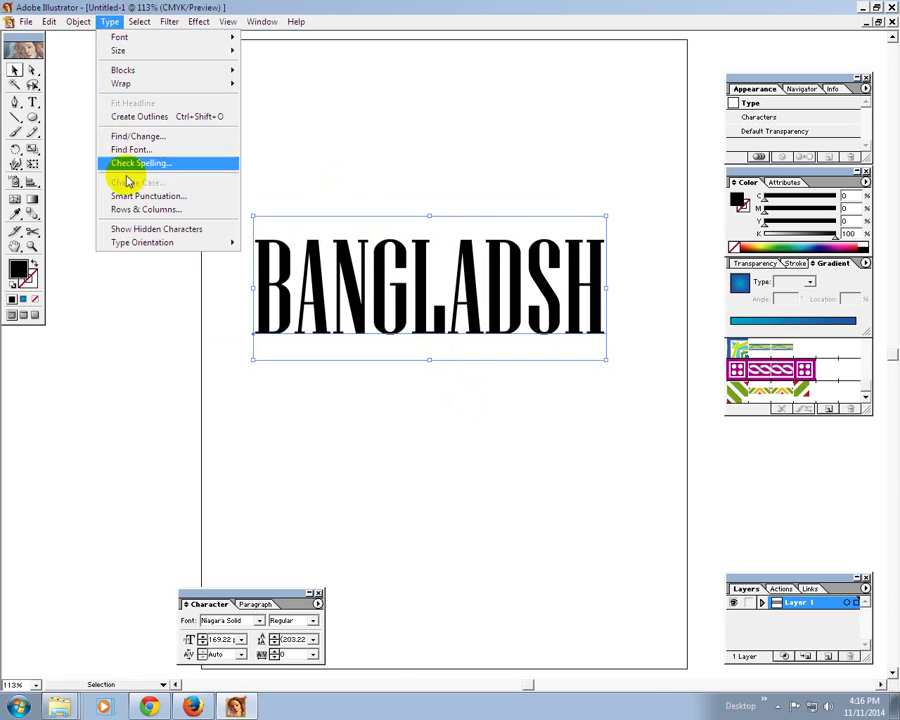
{"action": "left_click", "coordinate": [150, 116]}
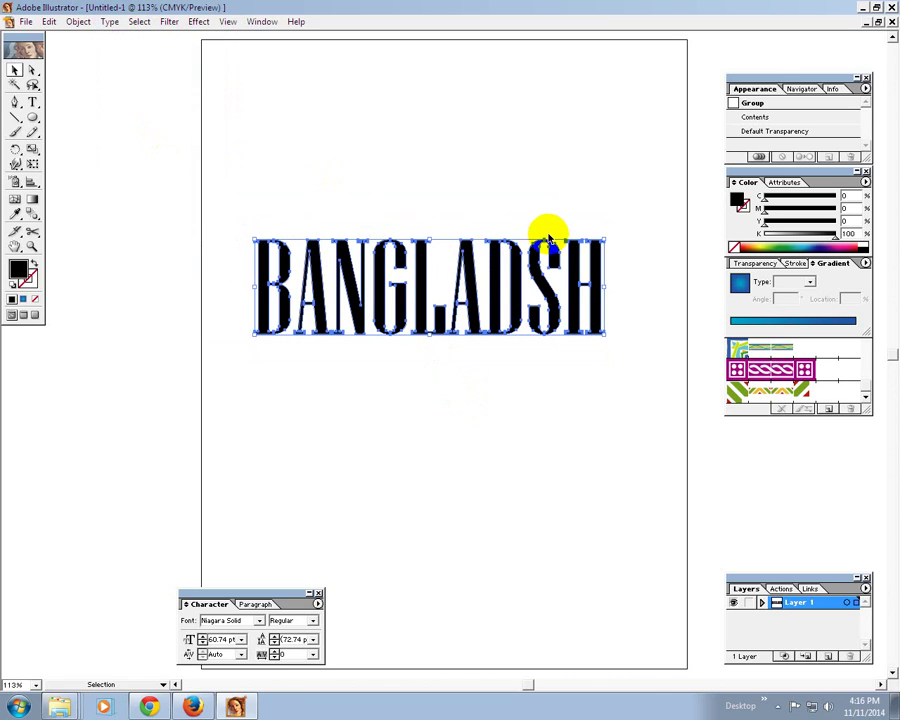
{"action": "left_click", "coordinate": [398, 249]}
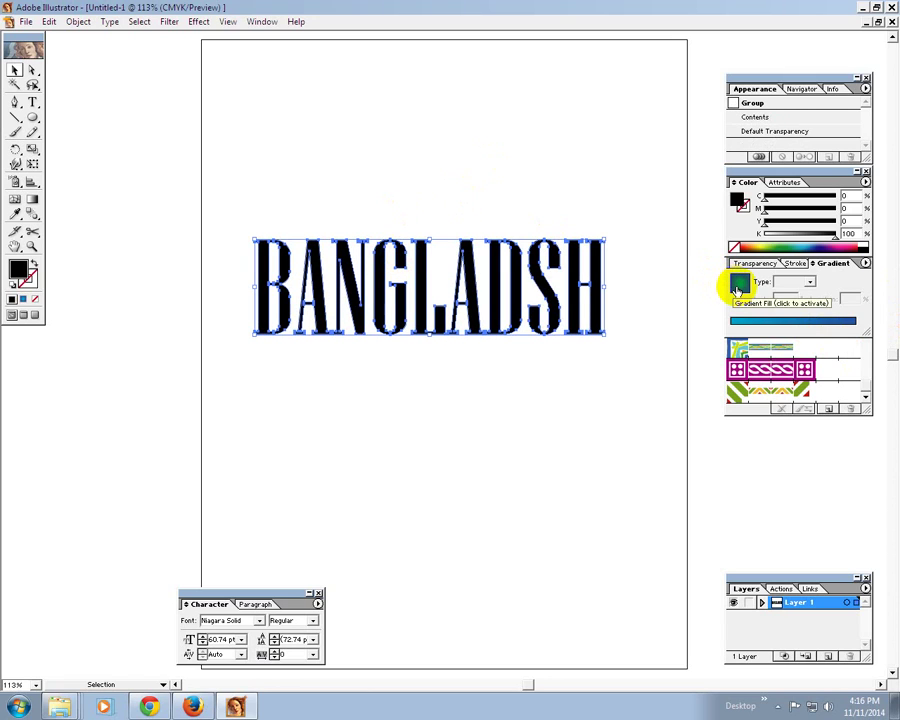
Fill the outlined BANGLADSH lettering with the blue radial gradient, then deselect it.
{"action": "left_click", "coordinate": [737, 285]}
{"action": "left_click", "coordinate": [363, 185]}
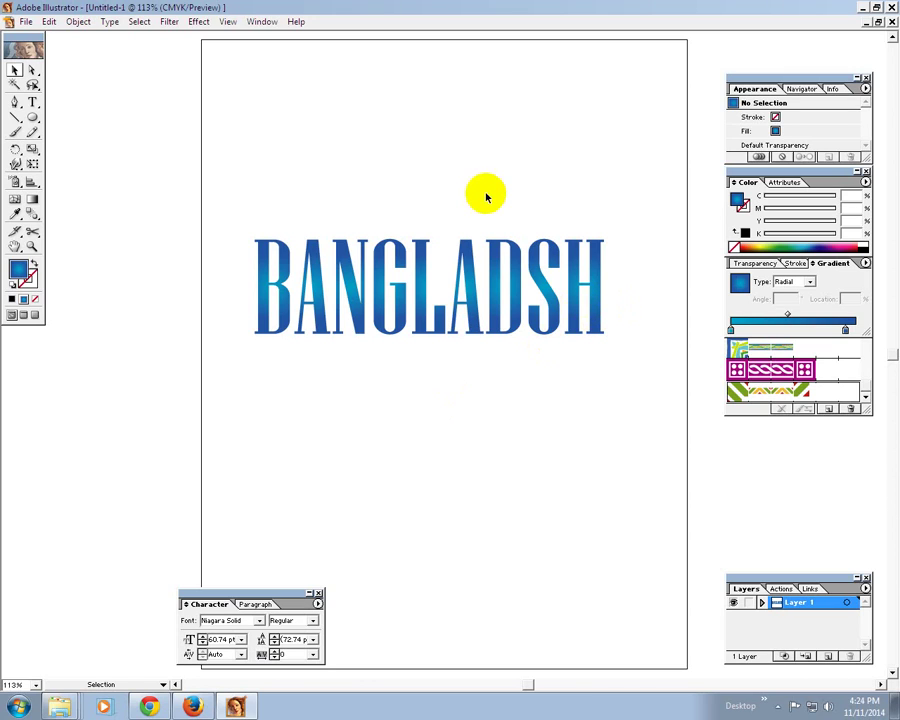
Fill the BANGLADSH lettering copy with solid black and send it behind the gradient version.
{"action": "left_click", "coordinate": [498, 258]}
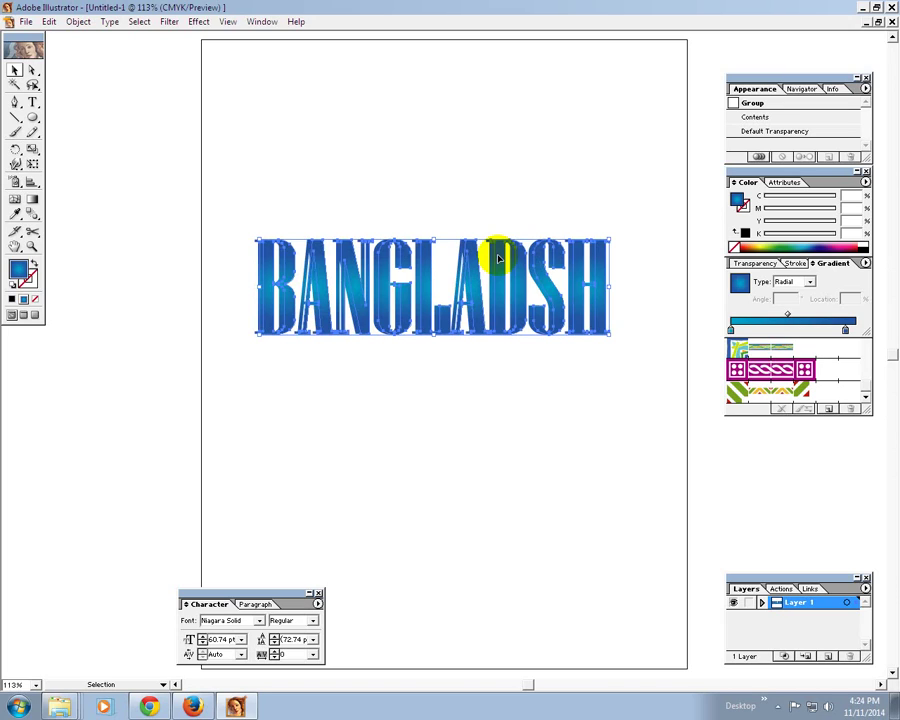
{"action": "left_click", "coordinate": [865, 245]}
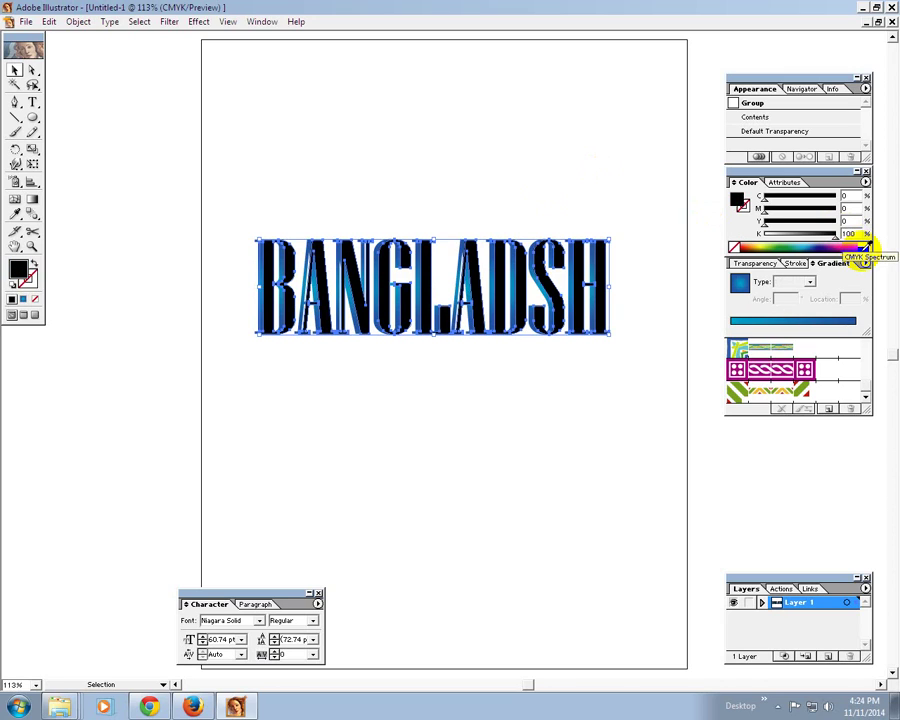
{"action": "right_click", "coordinate": [604, 271]}
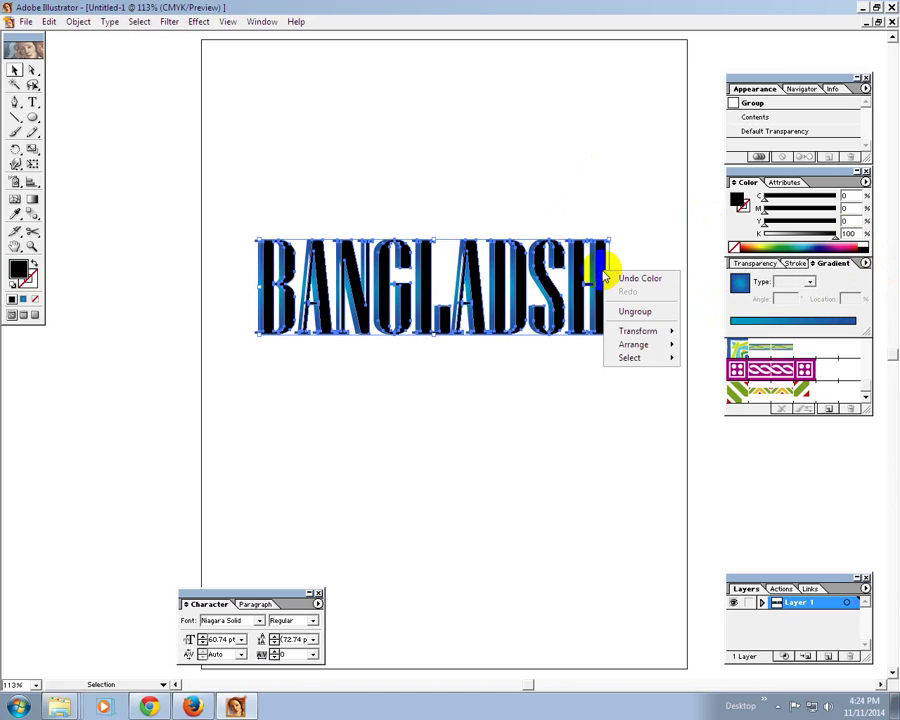
{"action": "mouse_move", "coordinate": [634, 344]}
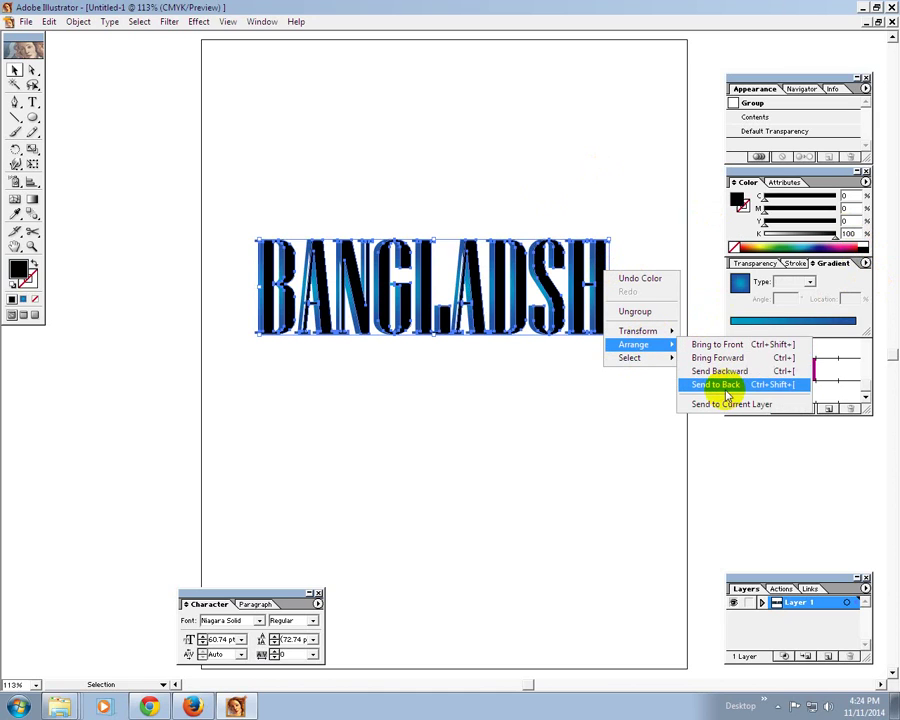
{"action": "left_click", "coordinate": [725, 391]}
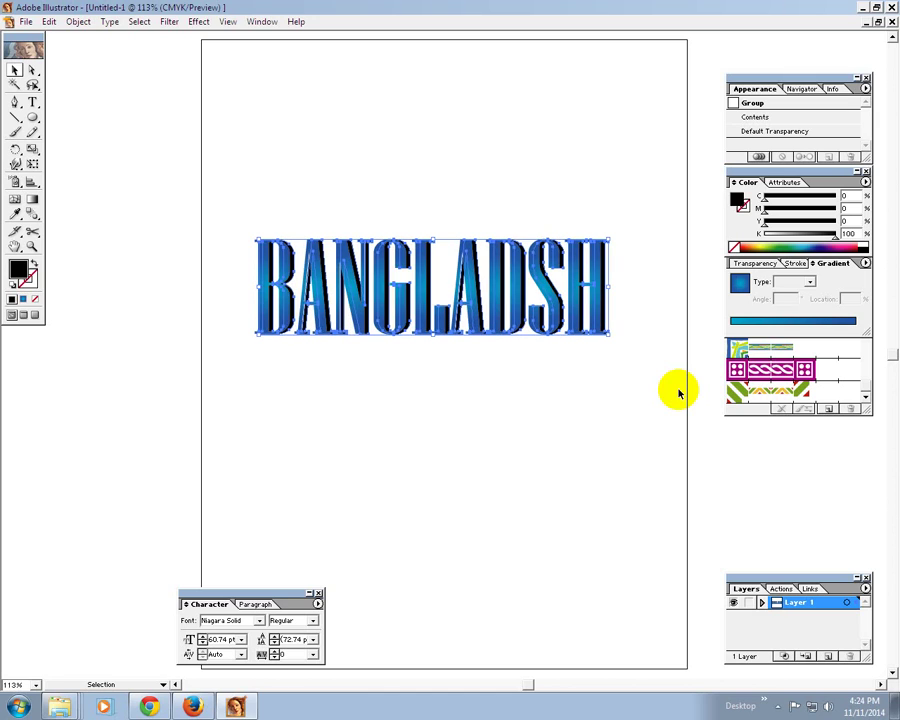
{"action": "left_click", "coordinate": [589, 235]}
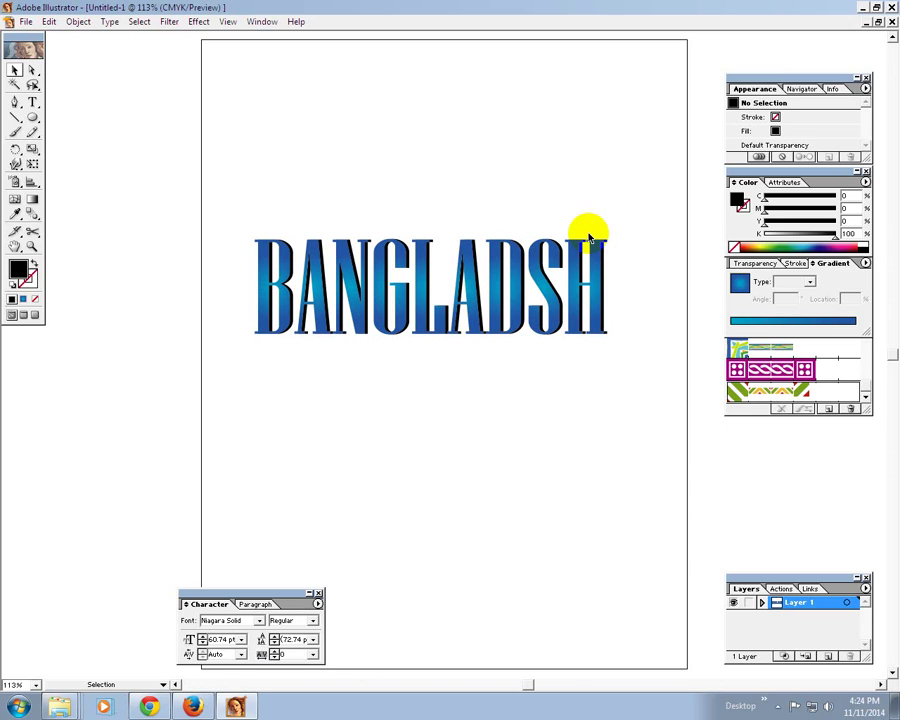
{"action": "left_click", "coordinate": [140, 22]}
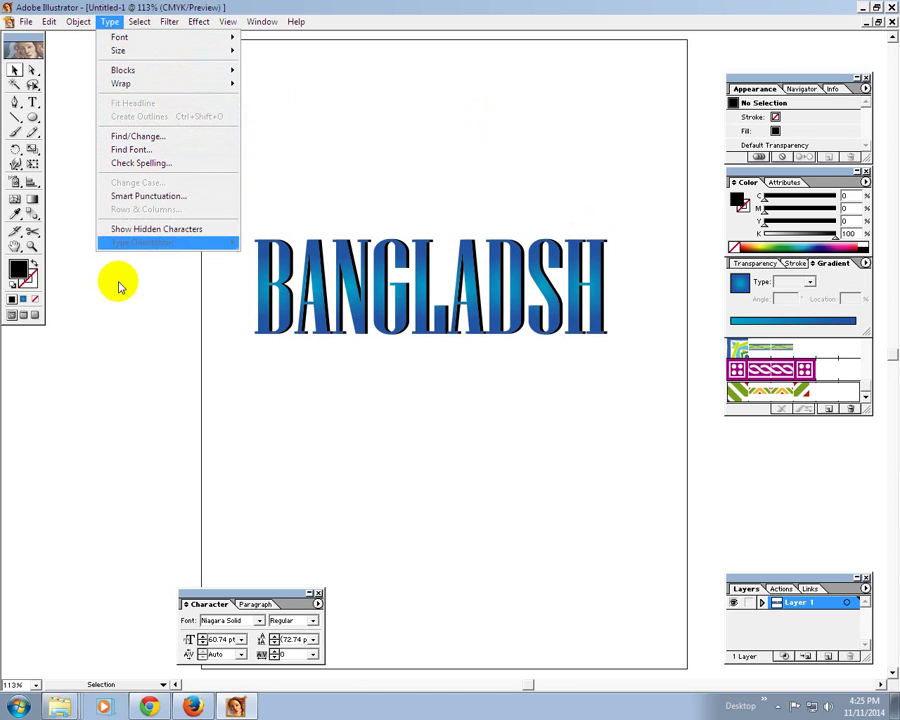
{"action": "mouse_move", "coordinate": [78, 21]}
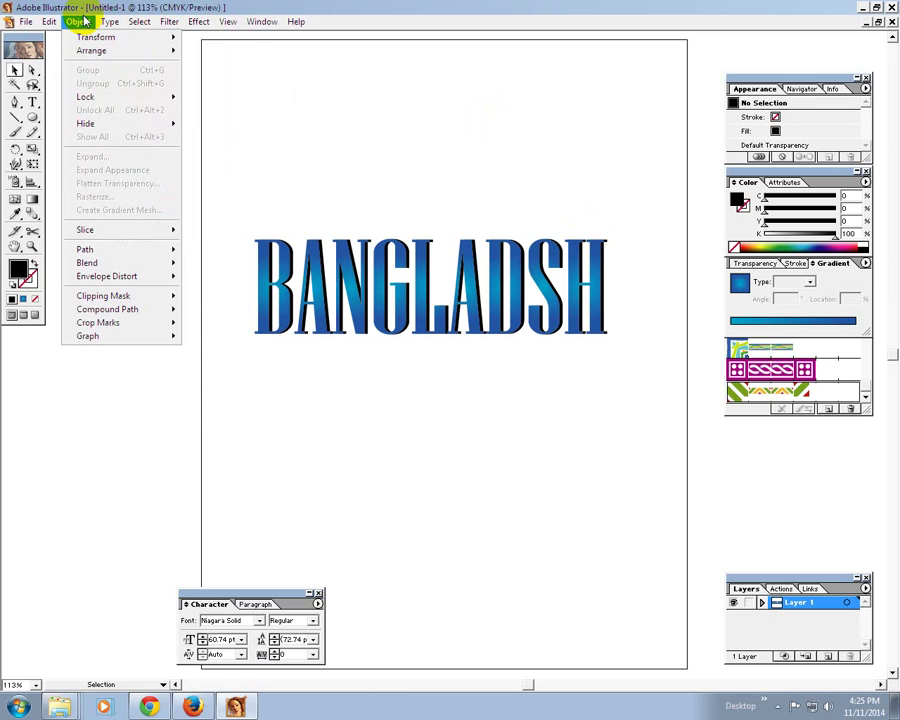
{"action": "mouse_move", "coordinate": [86, 249]}
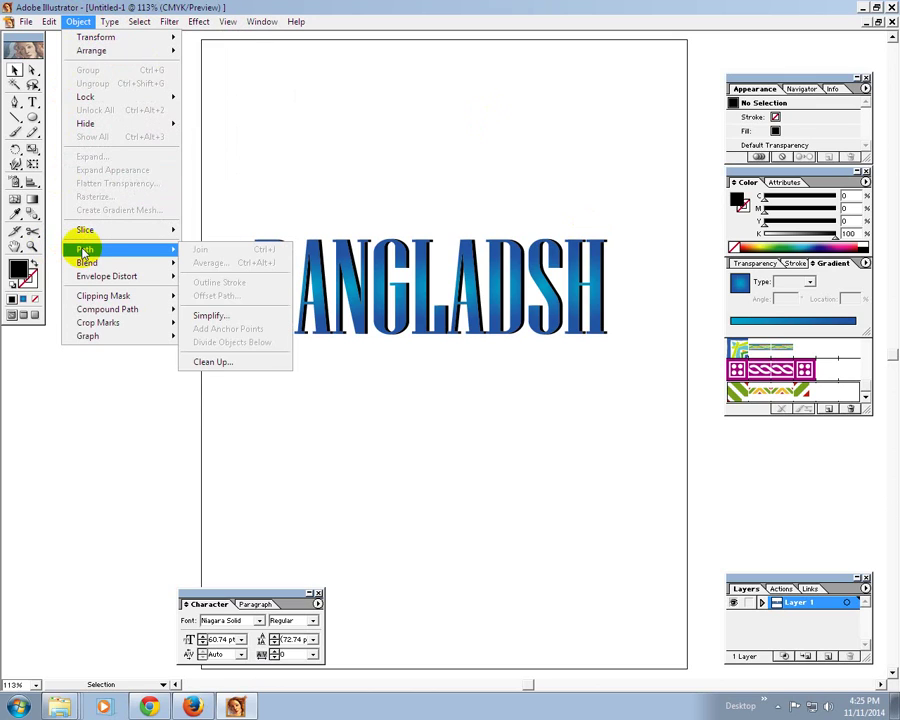
{"action": "left_click", "coordinate": [418, 170]}
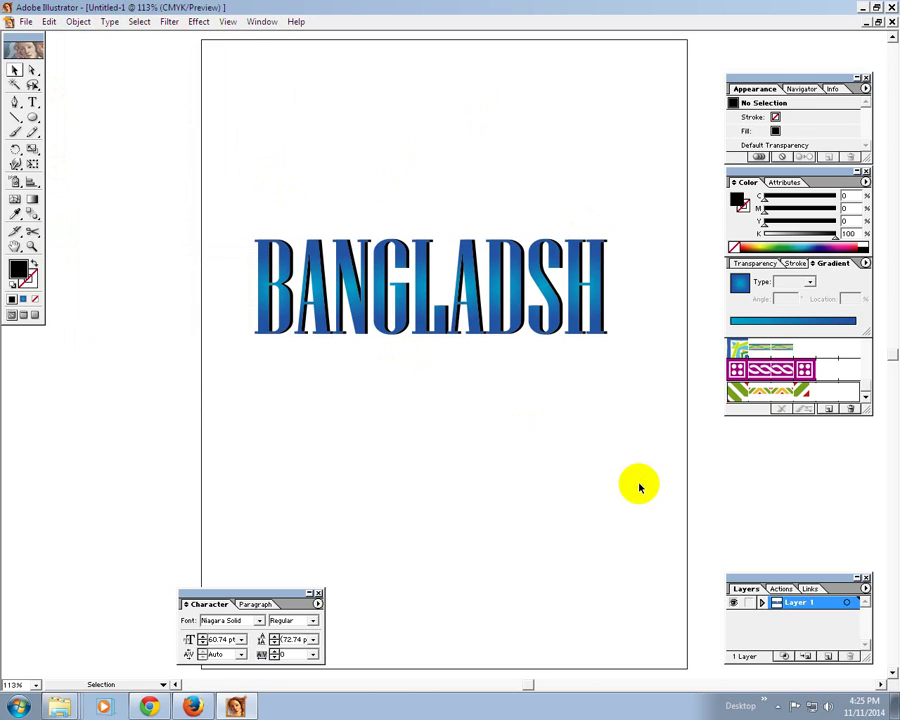
{"action": "left_click_drag", "start_coordinate": [279, 187], "coordinate": [640, 487]}
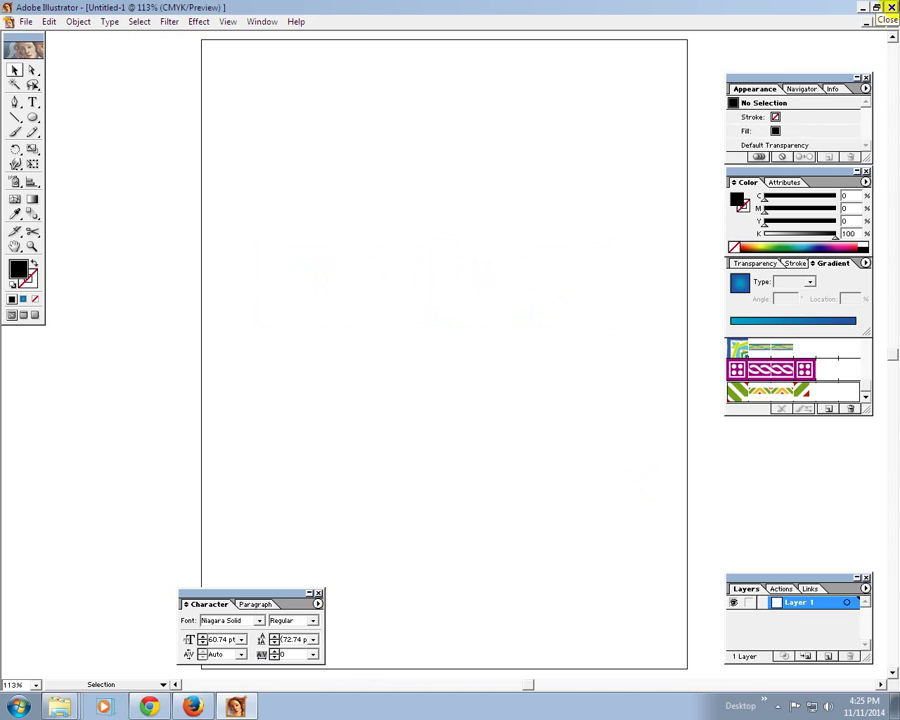
{"action": "left_click", "coordinate": [628, 292]}
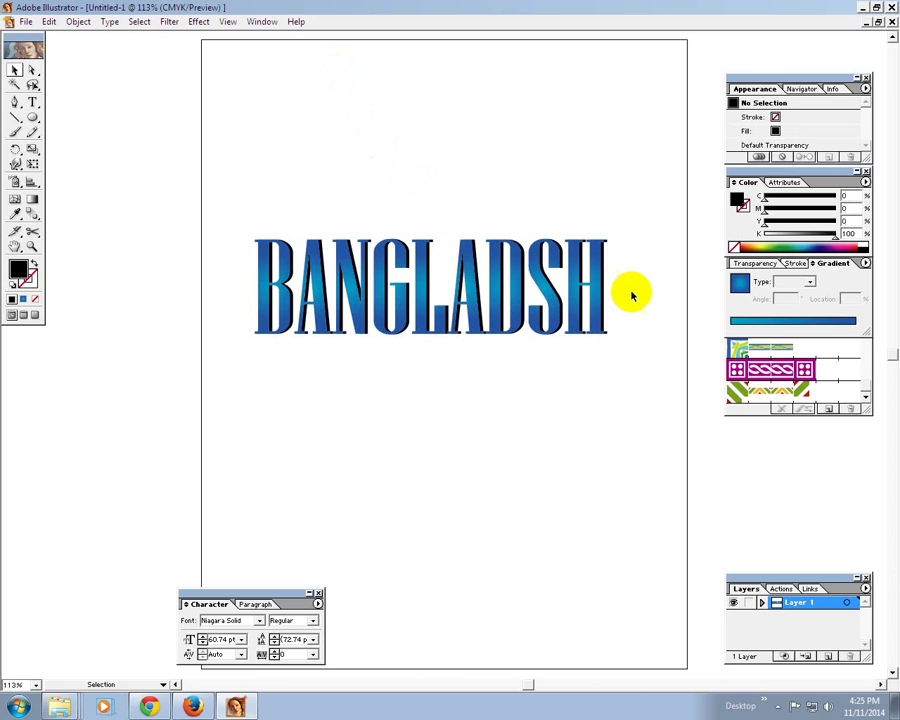
{"action": "left_click", "coordinate": [604, 298]}
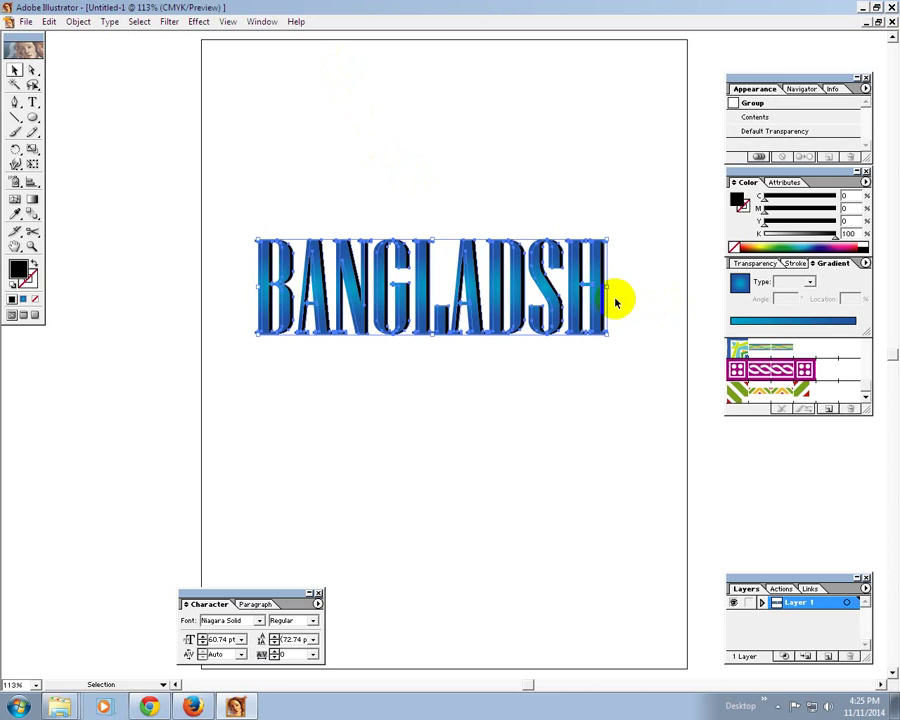
{"action": "left_click", "coordinate": [615, 302]}
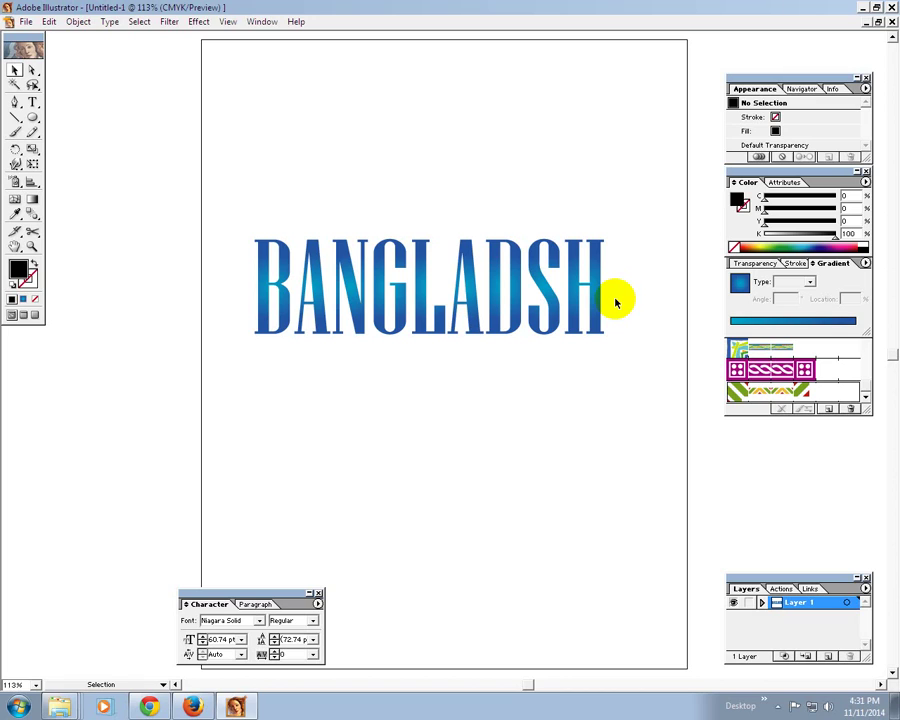
Delete the BANGLADSH lettering and draw a short horizontal line near the page top.
{"action": "left_click_drag", "start_coordinate": [342, 143], "coordinate": [402, 382]}
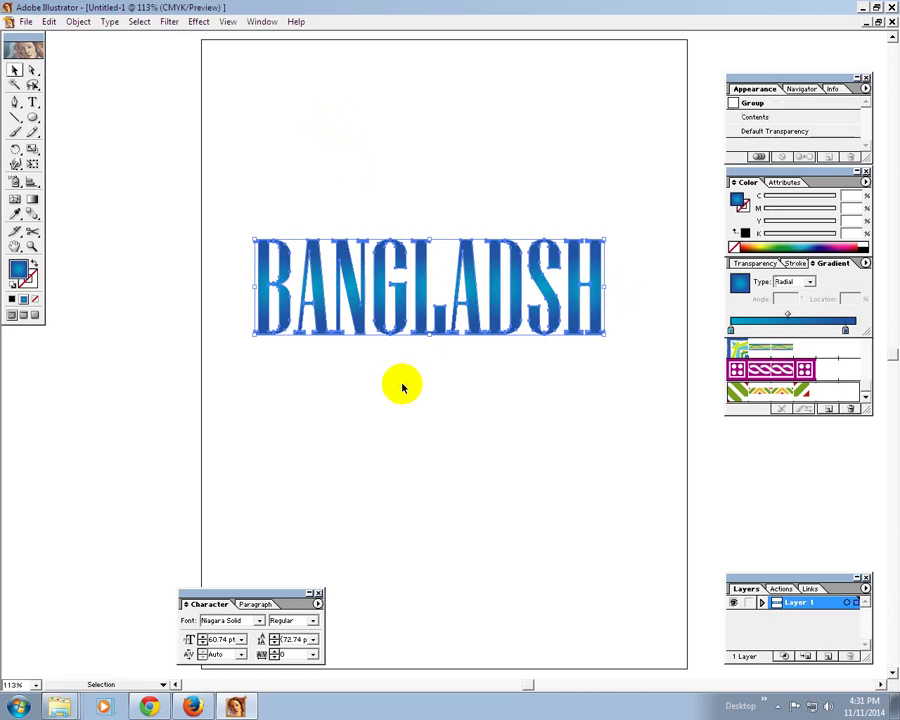
{"action": "key", "text": "Delete"}
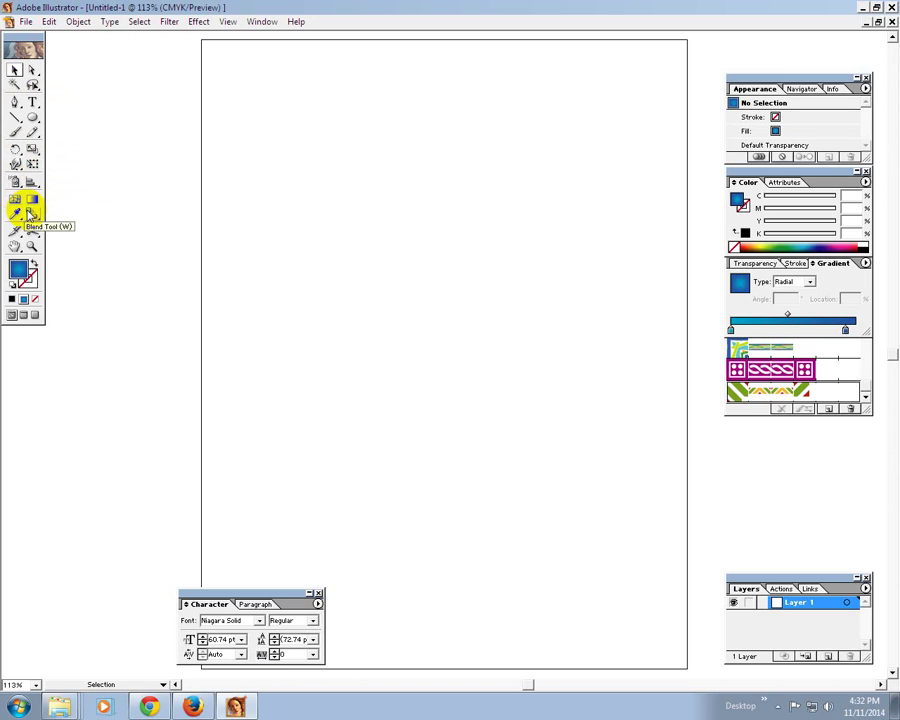
{"action": "left_click", "coordinate": [15, 117]}
{"action": "left_click_drag", "start_coordinate": [363, 206], "coordinate": [541, 206]}
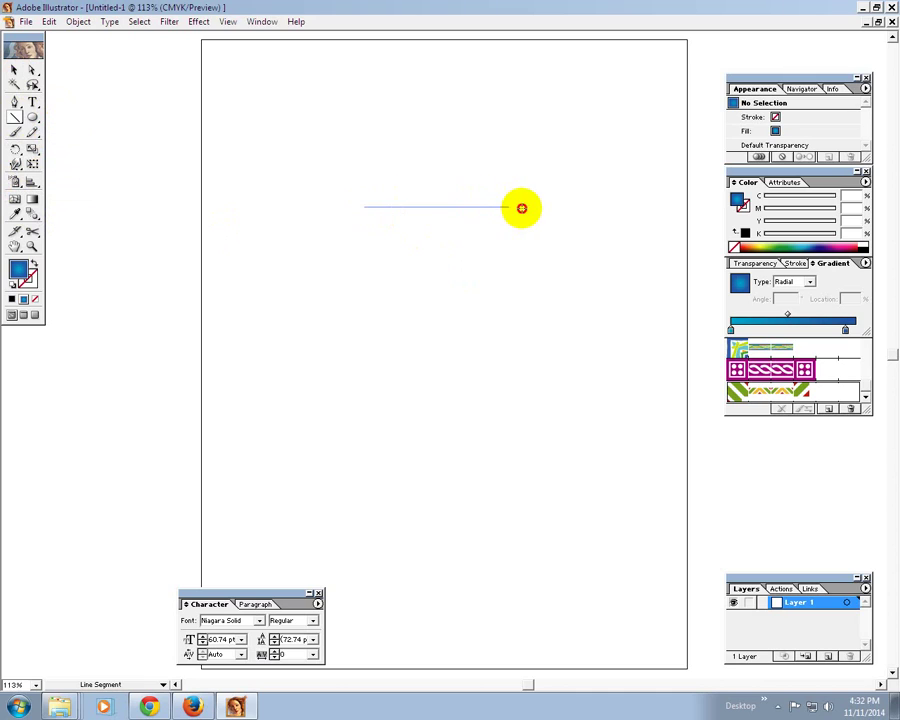
Nudge the short line slightly left and give it a black 1 pt stroke.
{"action": "left_click", "coordinate": [14, 69]}
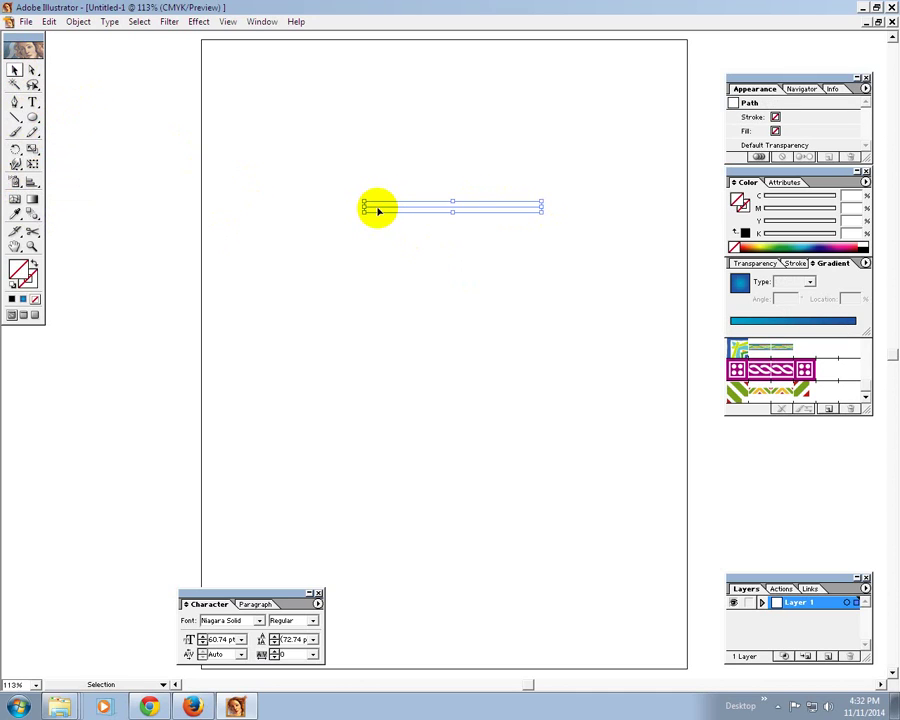
{"action": "left_click_drag", "start_coordinate": [366, 205], "coordinate": [343, 247]}
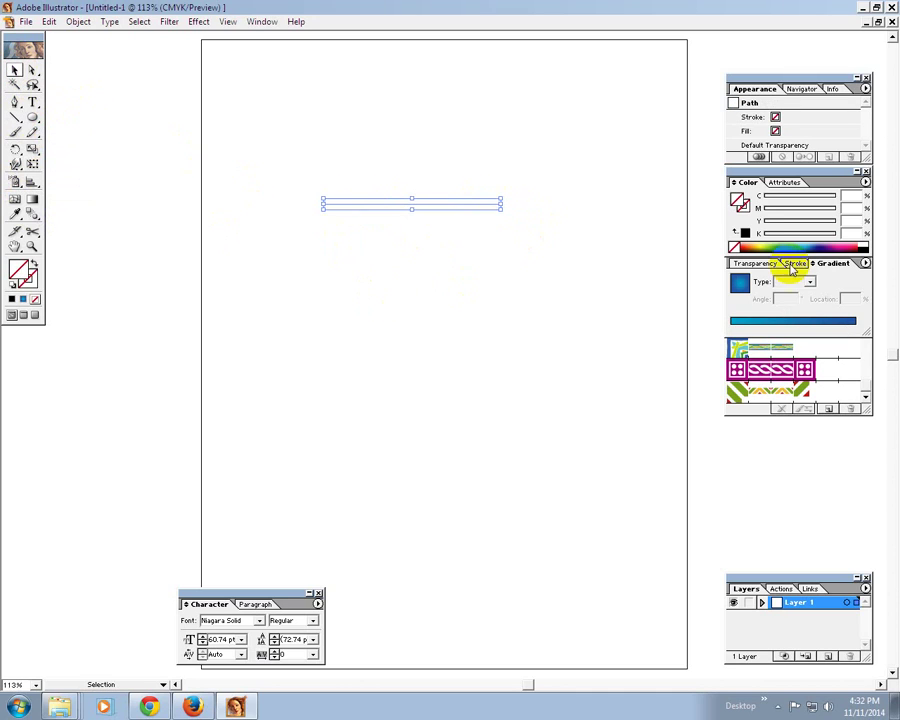
{"action": "left_click", "coordinate": [744, 232]}
{"action": "left_click", "coordinate": [444, 166]}
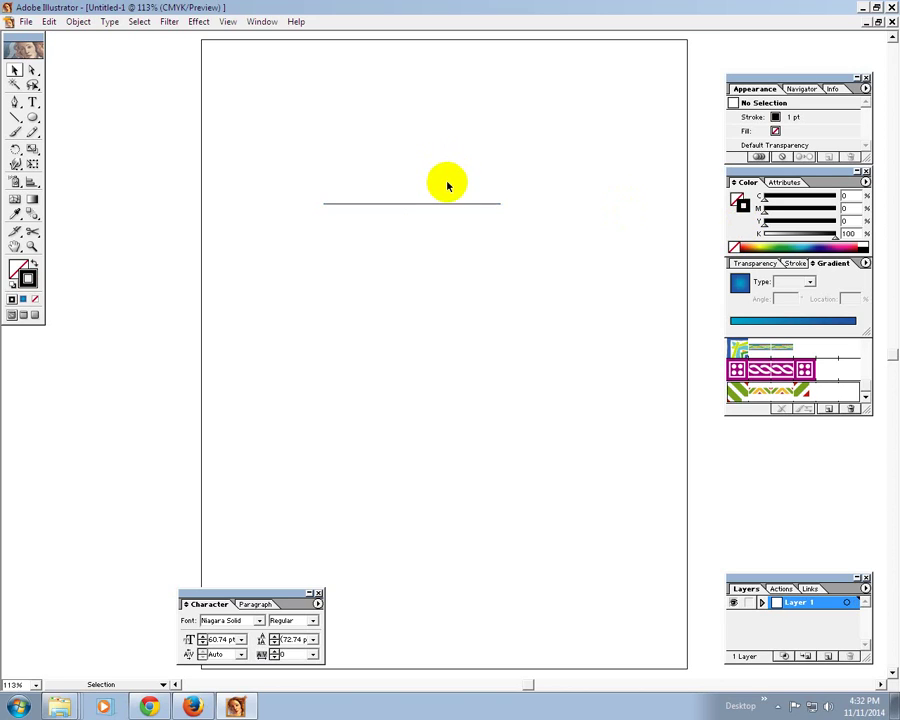
{"action": "left_click", "coordinate": [438, 206]}
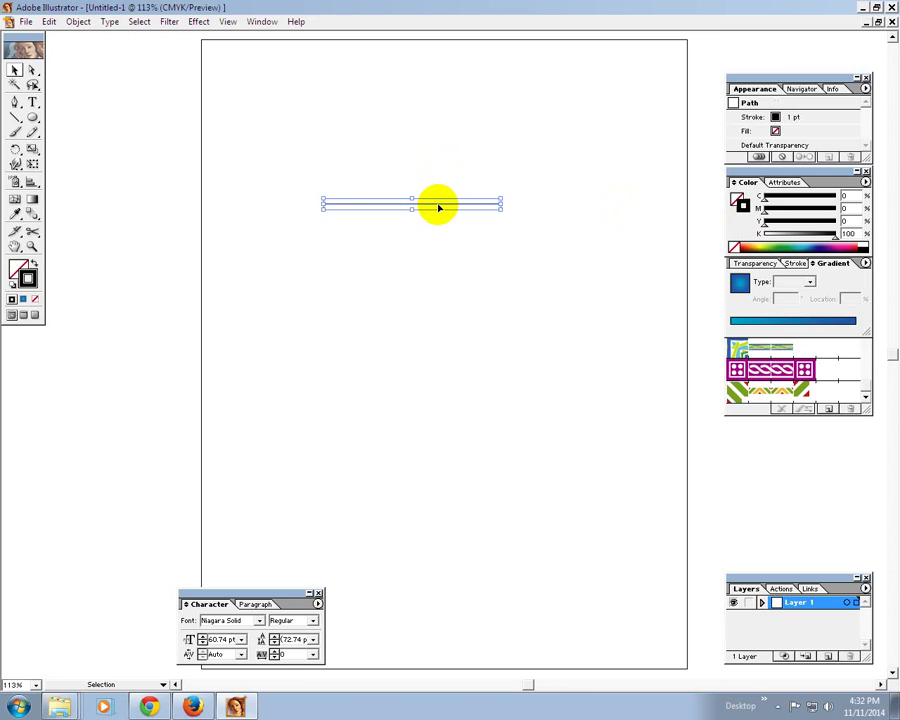
{"action": "left_click", "coordinate": [290, 144]}
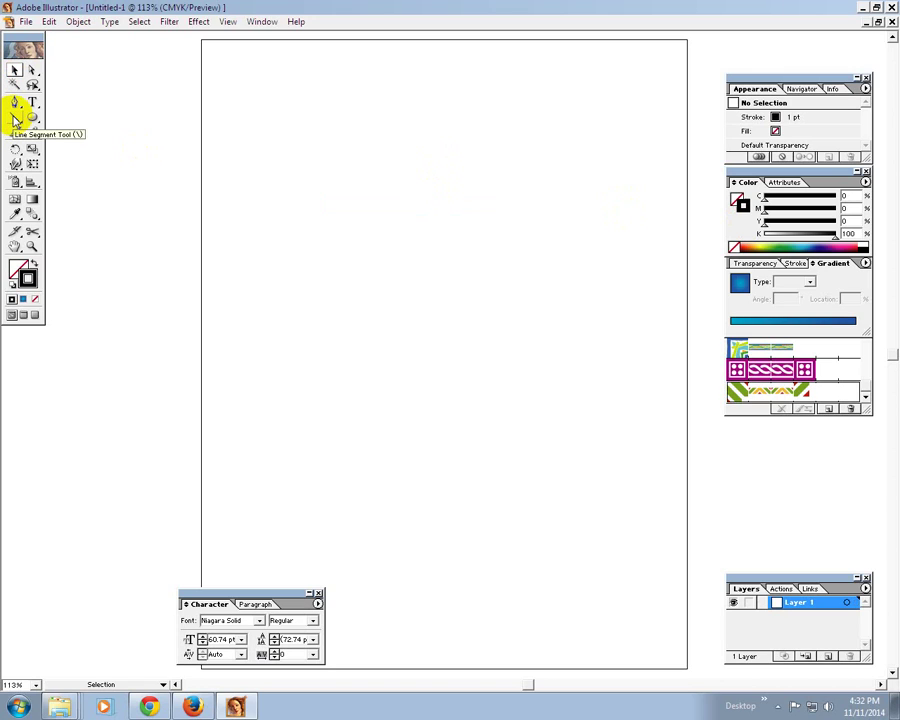
Draw a Pen line across the upper page, then select and delete it.
{"action": "left_click", "coordinate": [15, 120]}
{"action": "left_click", "coordinate": [15, 102]}
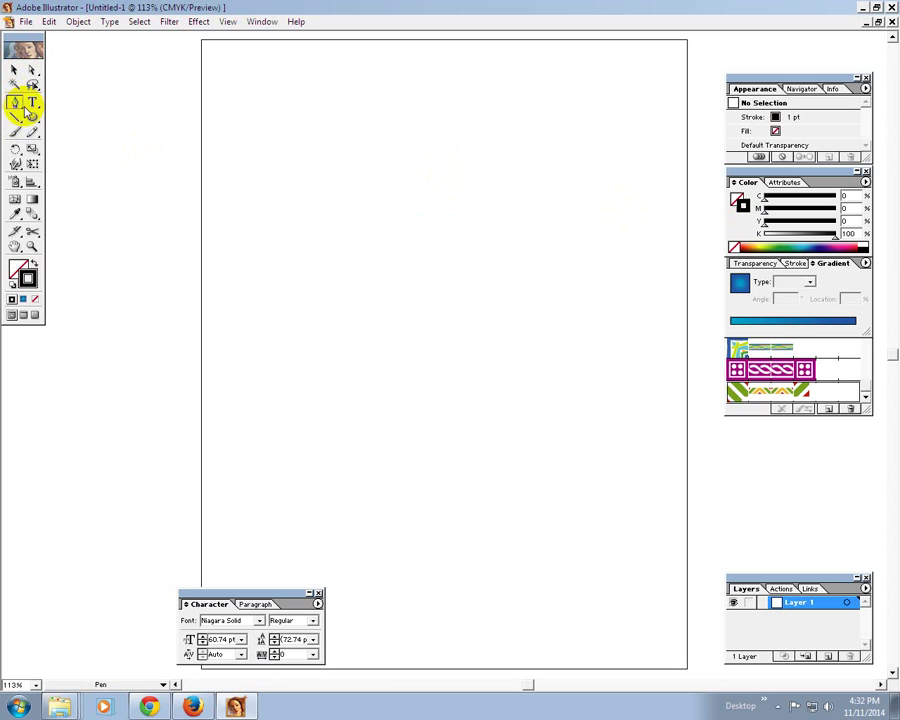
{"action": "key", "text": "Tab"}
{"action": "key", "text": "Tab"}
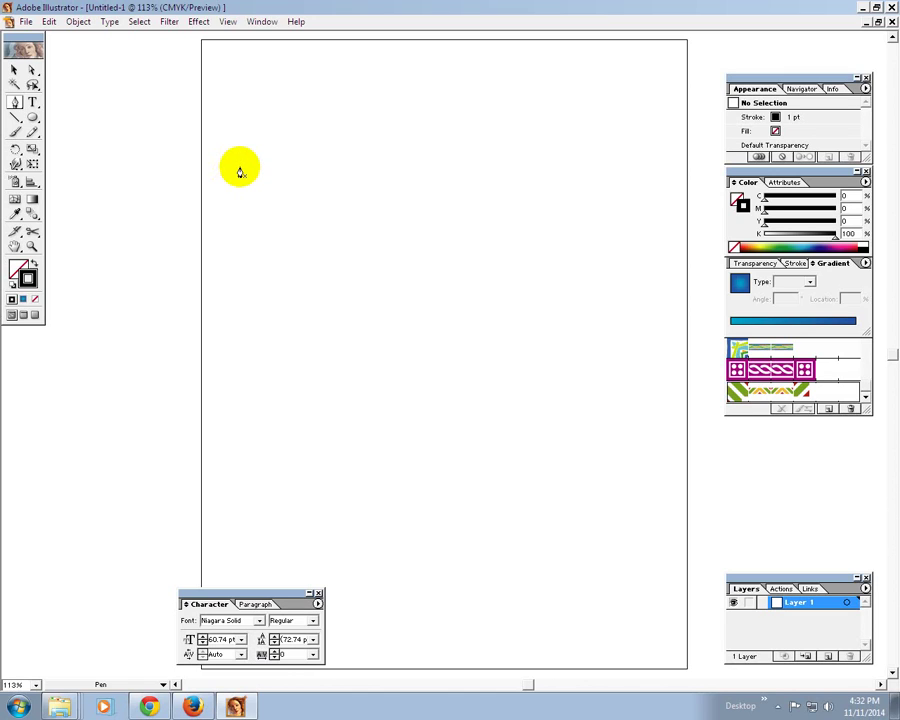
{"action": "left_click", "coordinate": [239, 167]}
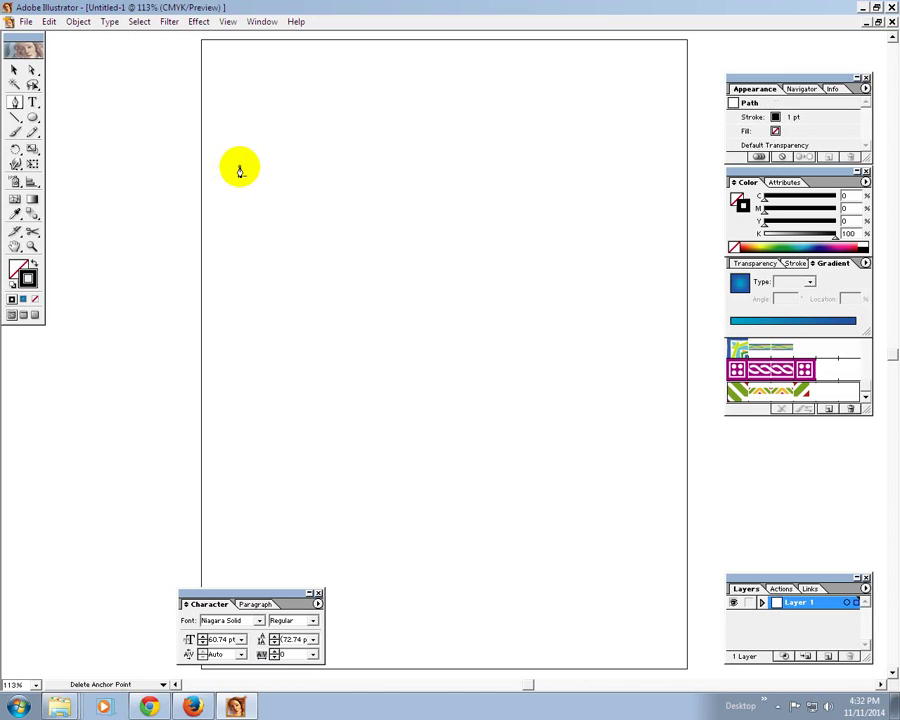
{"action": "left_click", "coordinate": [617, 166]}
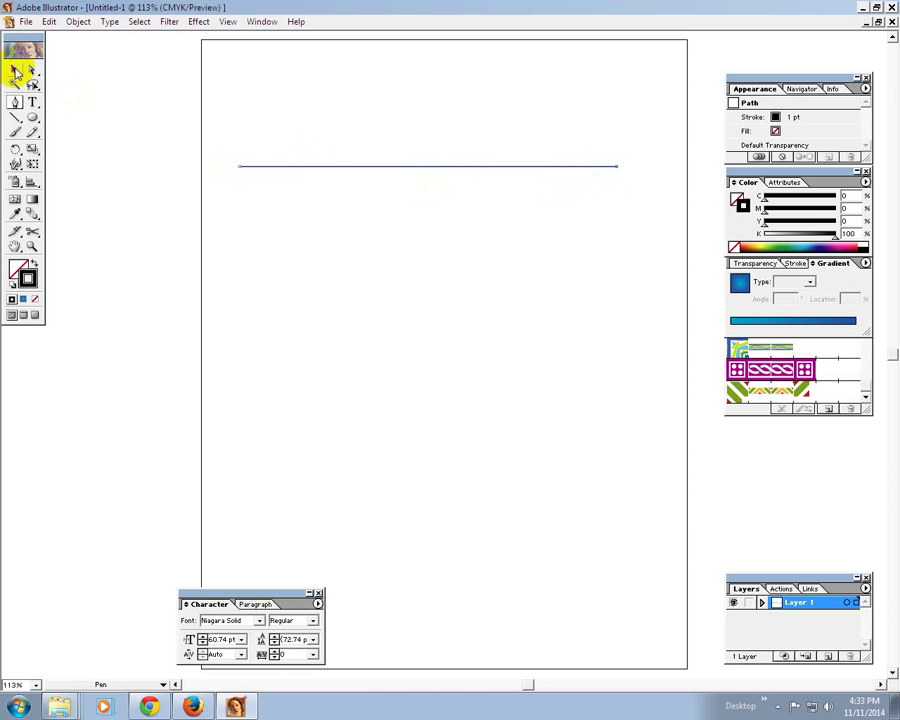
{"action": "left_click", "coordinate": [15, 70]}
{"action": "left_click", "coordinate": [418, 186]}
{"action": "left_click_drag", "start_coordinate": [406, 120], "coordinate": [544, 318]}
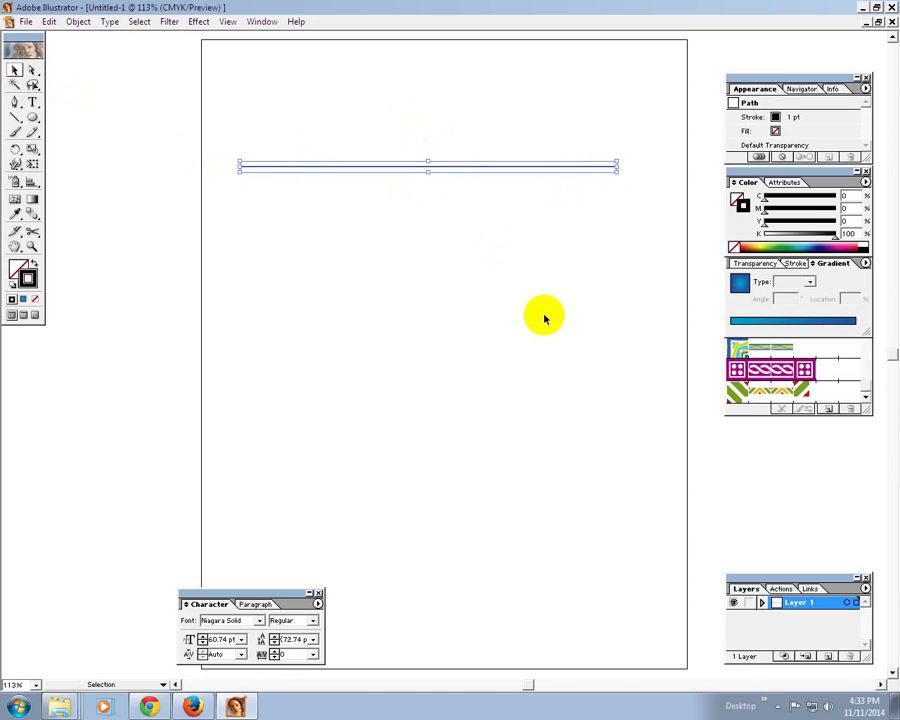
{"action": "key", "text": "Delete"}
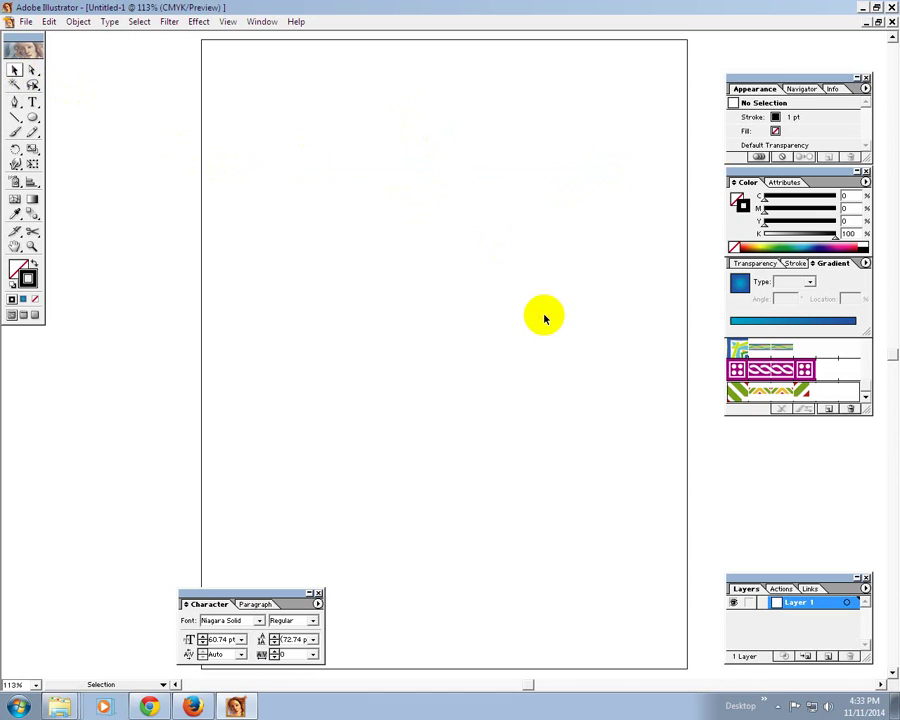
Redraw a level horizontal Pen line, undoing a slanted anchor, then deselect.
{"action": "left_click", "coordinate": [15, 102]}
{"action": "left_click", "coordinate": [234, 196]}
{"action": "left_click", "coordinate": [615, 218]}
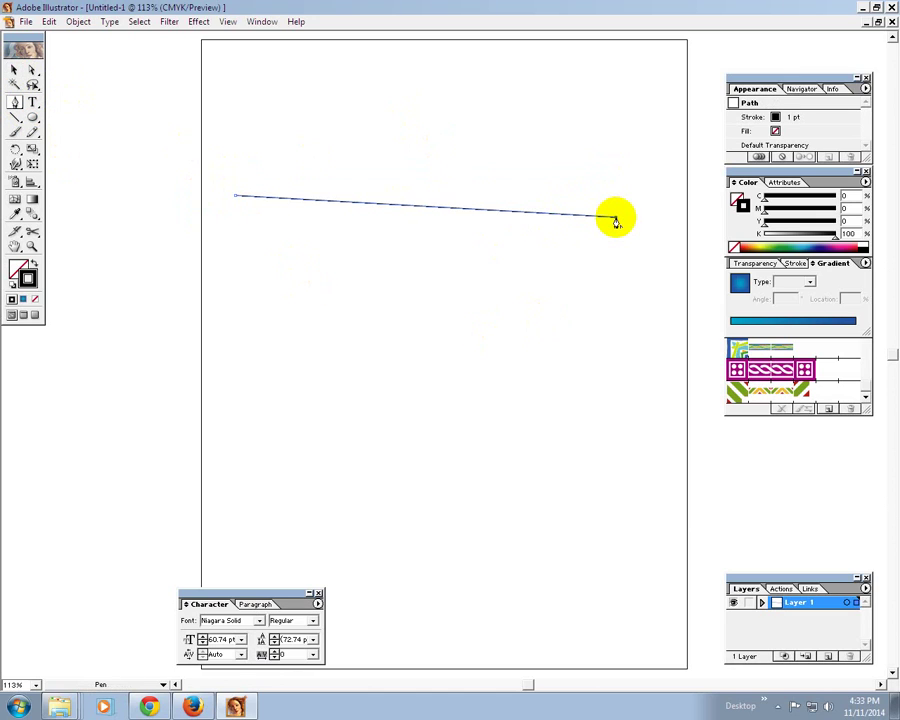
{"action": "key", "text": "ctrl+z"}
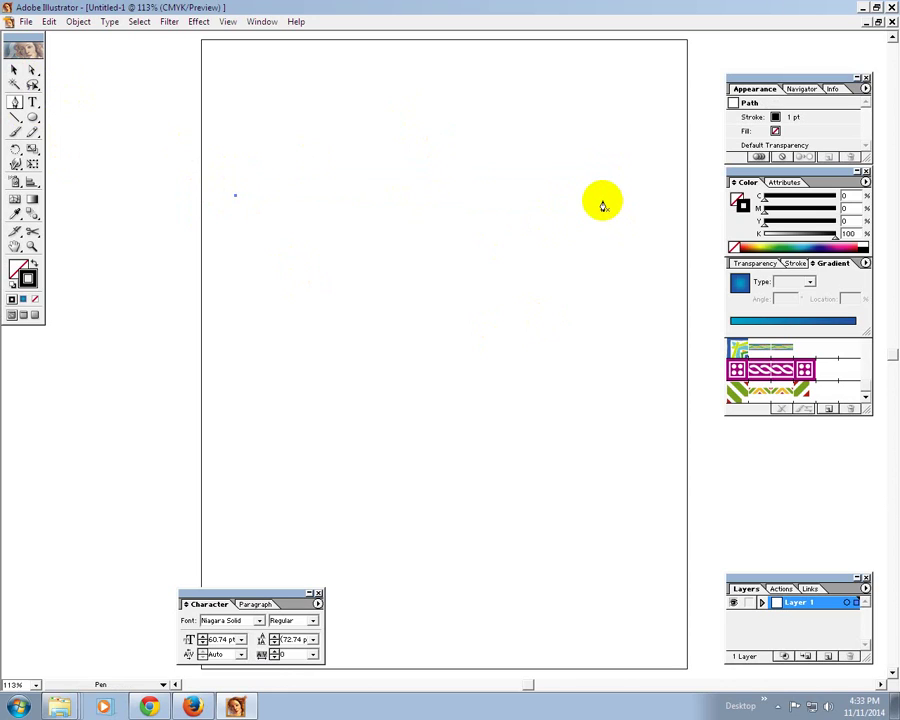
{"action": "left_click", "coordinate": [602, 200]}
{"action": "left_click", "coordinate": [325, 198]}
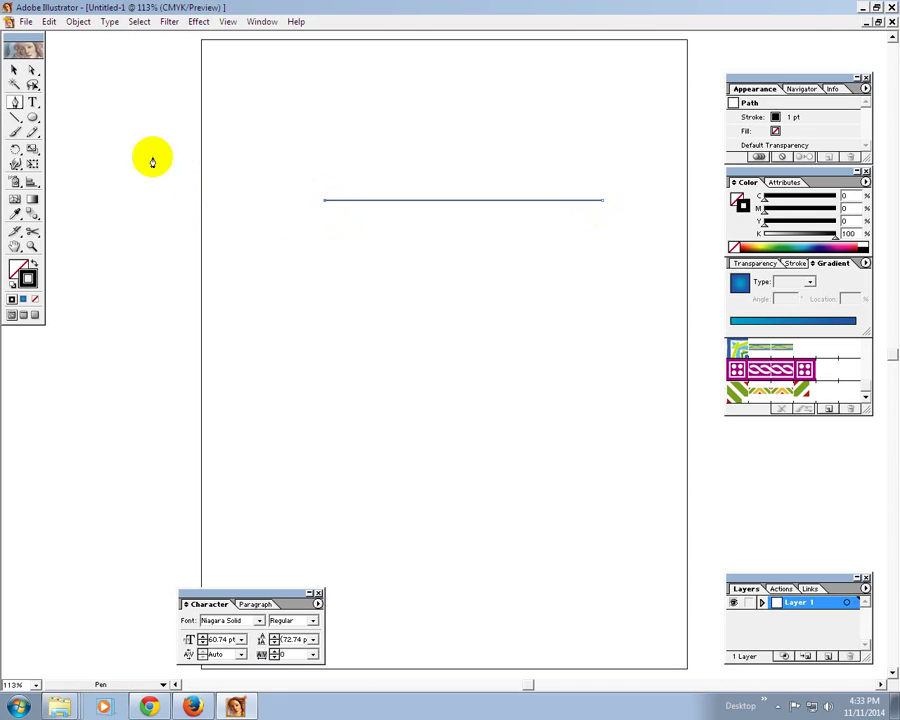
{"action": "left_click", "coordinate": [15, 70]}
{"action": "left_click", "coordinate": [322, 188]}
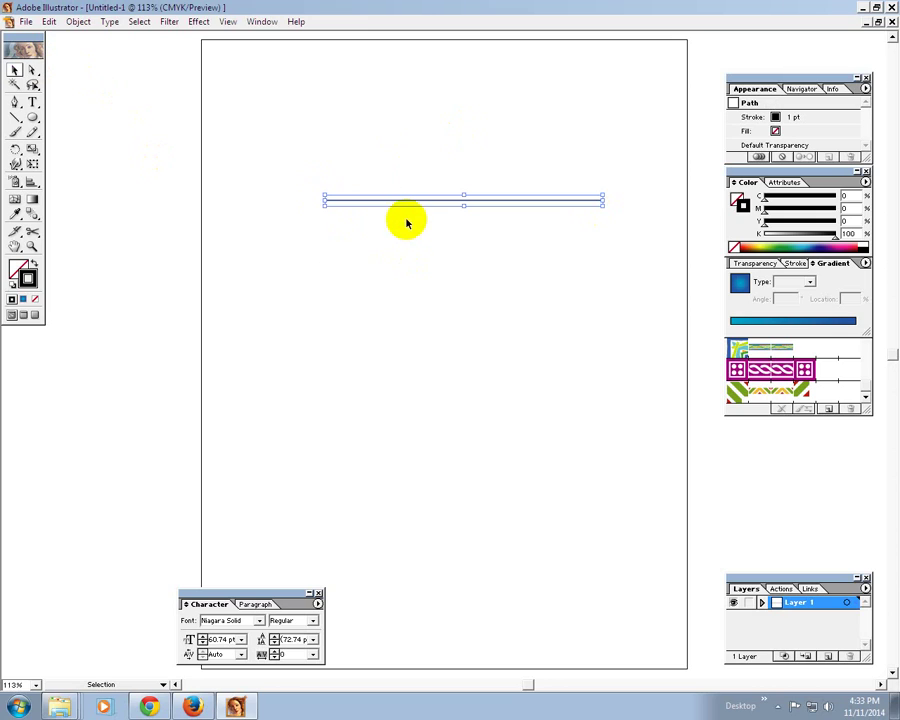
{"action": "left_click_drag", "start_coordinate": [402, 201], "coordinate": [334, 111]}
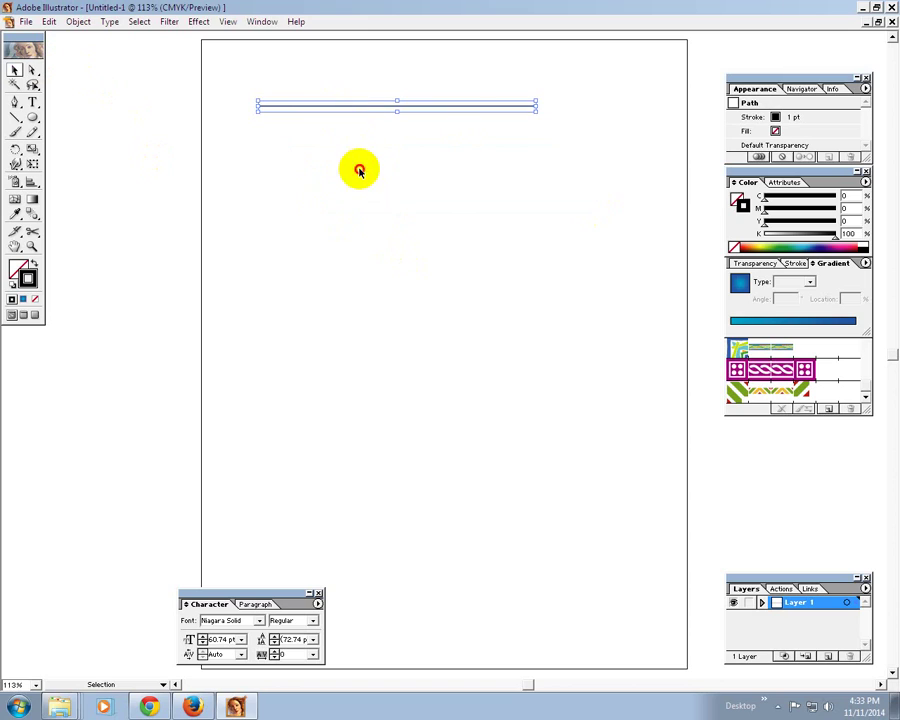
{"action": "left_click", "coordinate": [350, 90]}
{"action": "key", "text": "alt"}
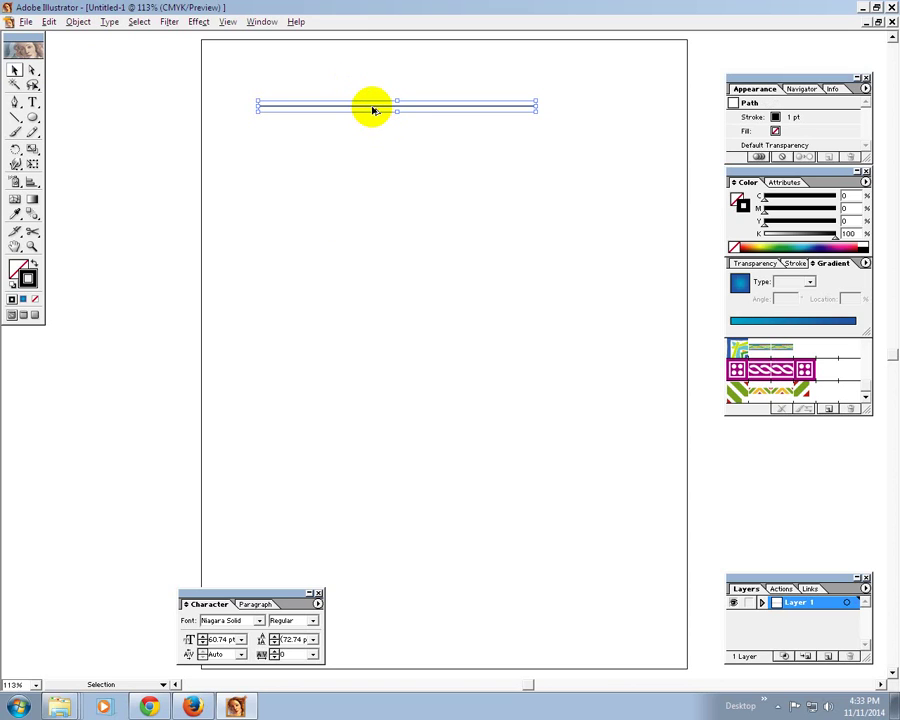
{"action": "left_click_drag", "start_coordinate": [373, 110], "coordinate": [441, 312]}
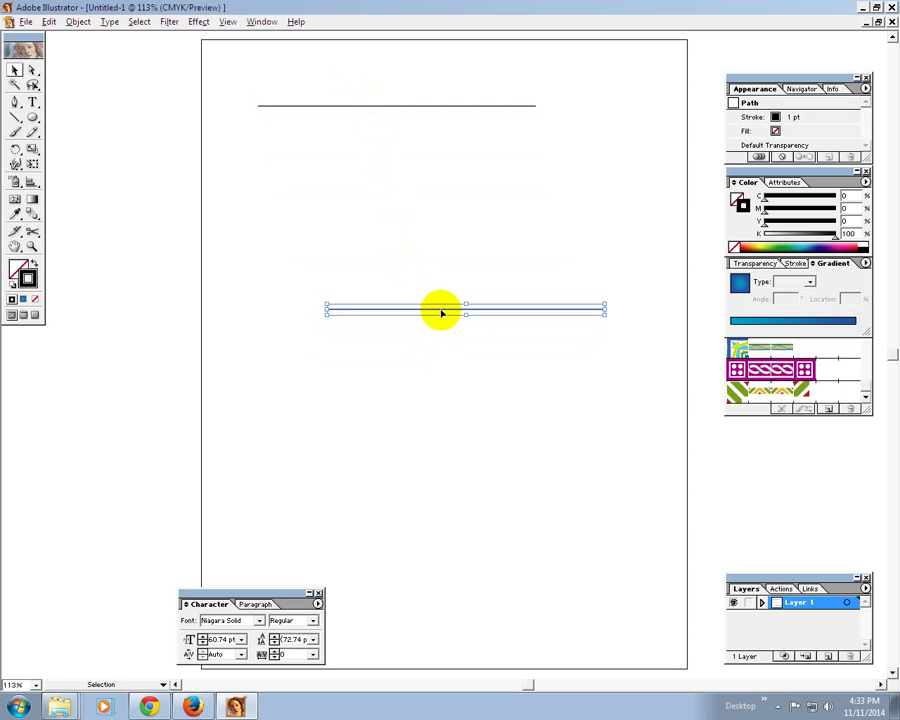
{"action": "left_click", "coordinate": [384, 206]}
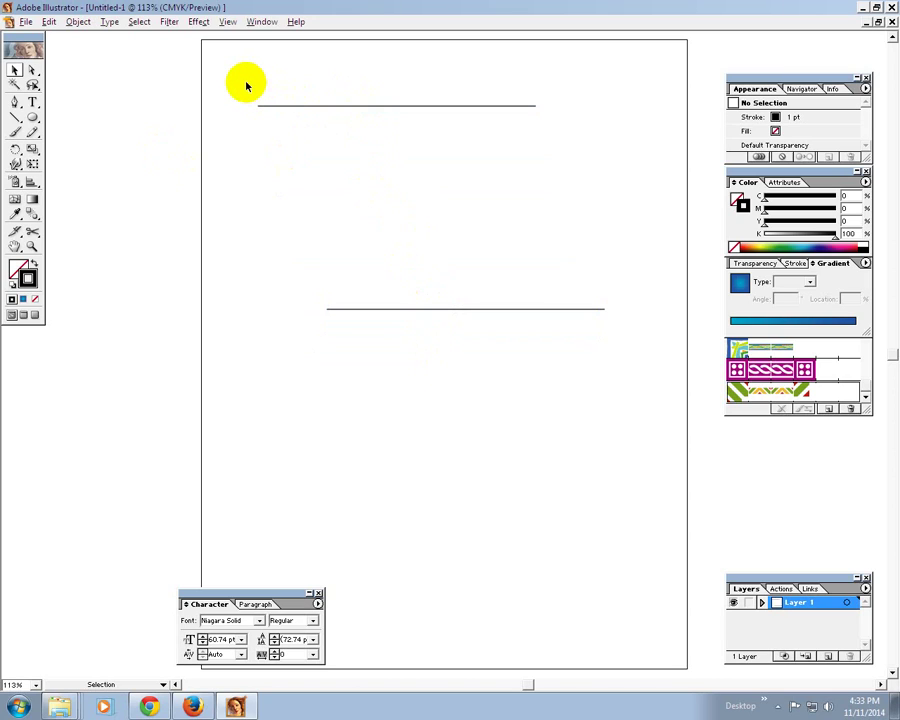
{"action": "mouse_move", "coordinate": [245, 82]}
{"action": "left_mouse_down"}
{"action": "mouse_move", "coordinate": [245, 97]}
{"action": "mouse_move", "coordinate": [418, 347]}
{"action": "left_mouse_up"}
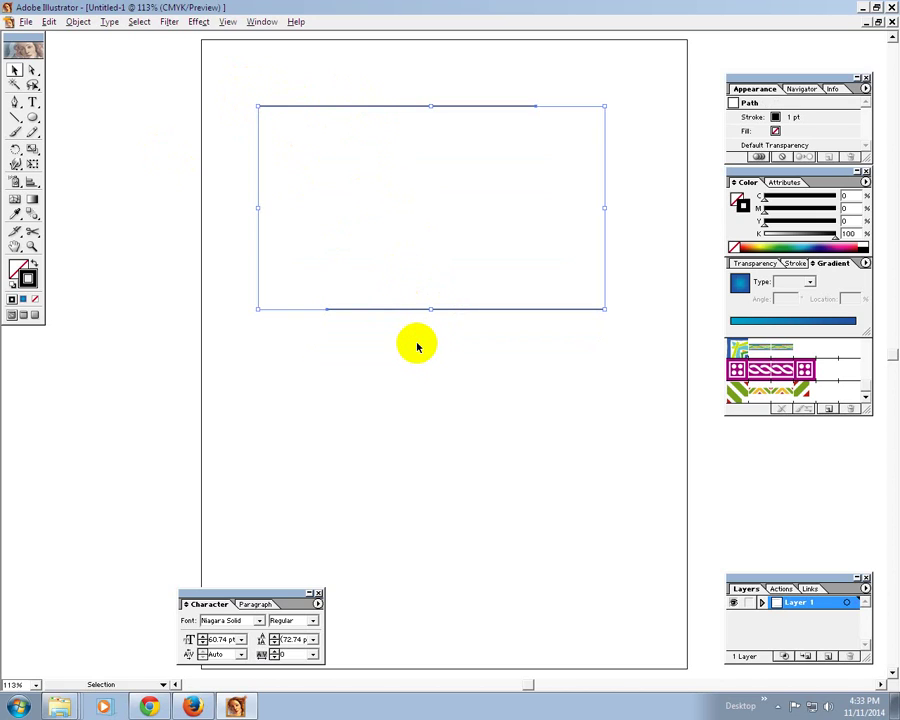
{"action": "left_click", "coordinate": [396, 224]}
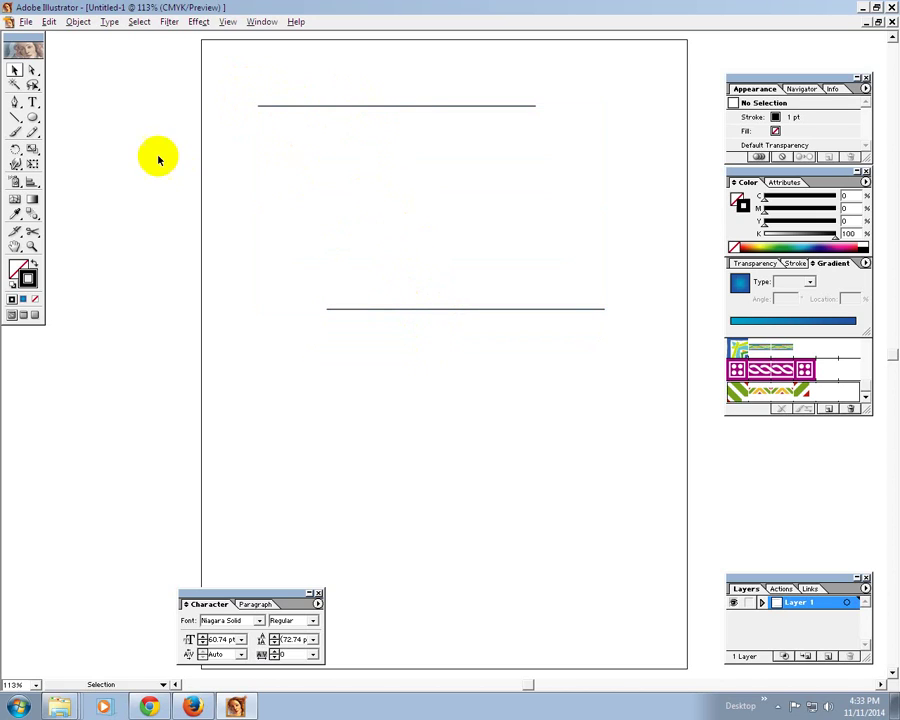
Marquee-select both the top and bottom horizontal lines with the Direct Selection tool.
{"action": "left_click", "coordinate": [32, 70]}
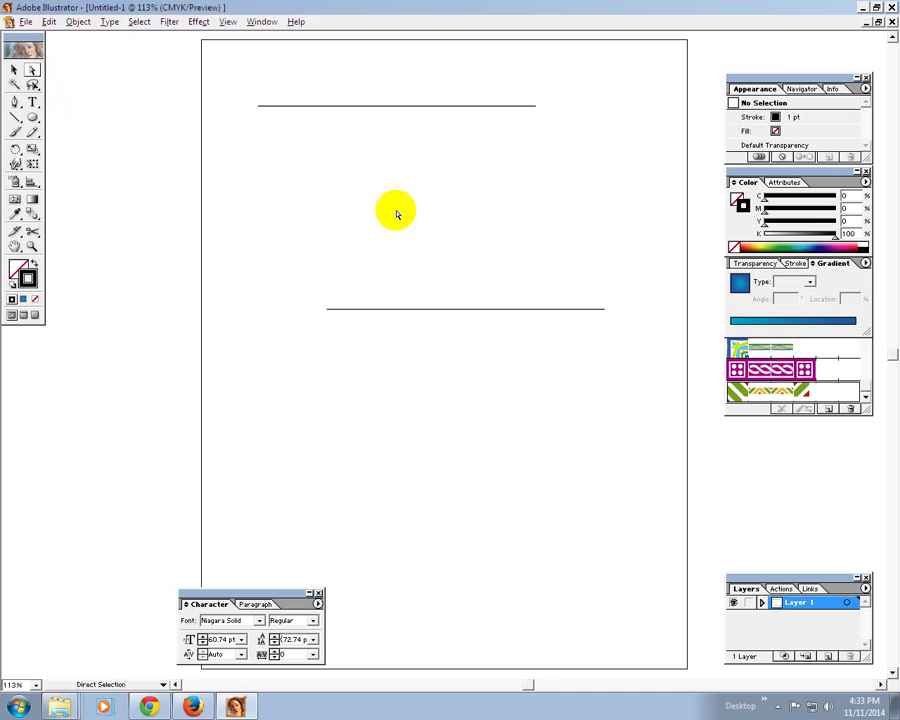
{"action": "left_click", "coordinate": [537, 107]}
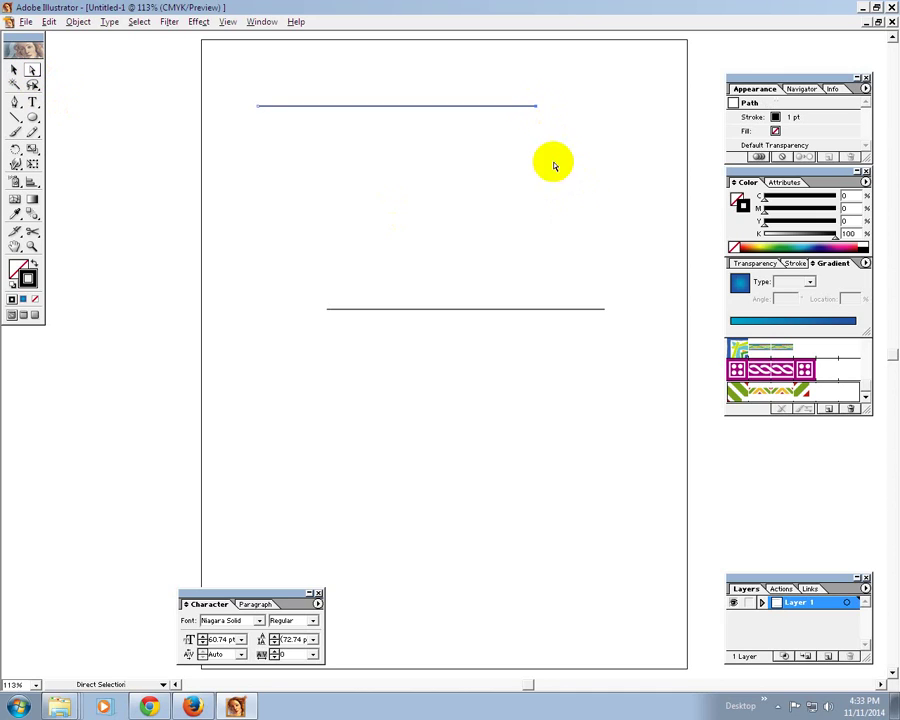
{"action": "left_click", "coordinate": [344, 92]}
{"action": "mouse_move", "coordinate": [344, 92]}
{"action": "left_mouse_down"}
{"action": "mouse_move", "coordinate": [444, 292]}
{"action": "mouse_move", "coordinate": [464, 357]}
{"action": "left_mouse_up"}
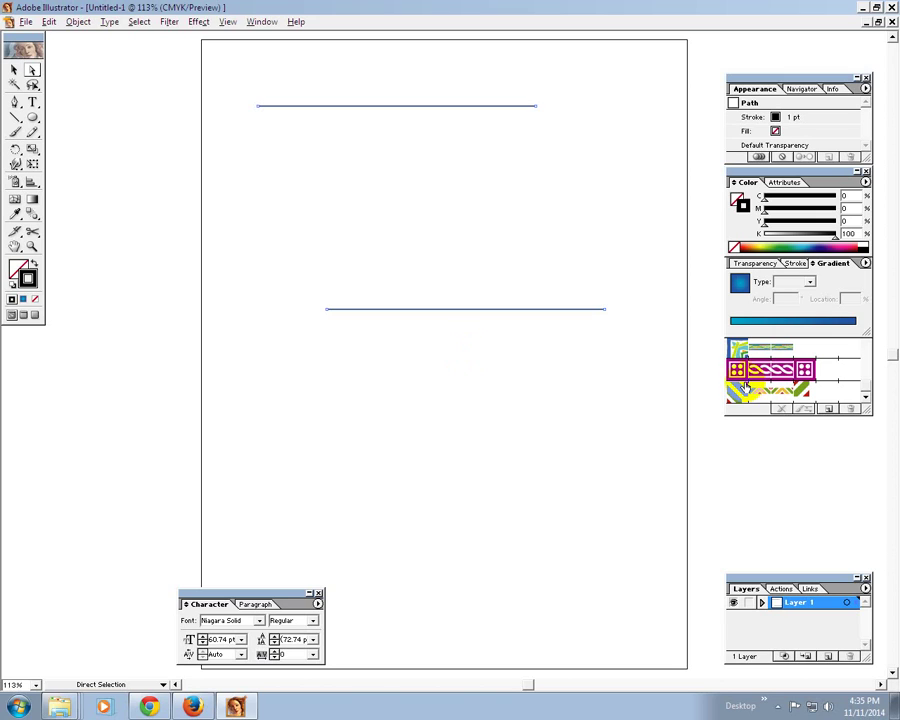
Blend the top and bottom lines from each line's right endpoint.
{"action": "left_click", "coordinate": [32, 214]}
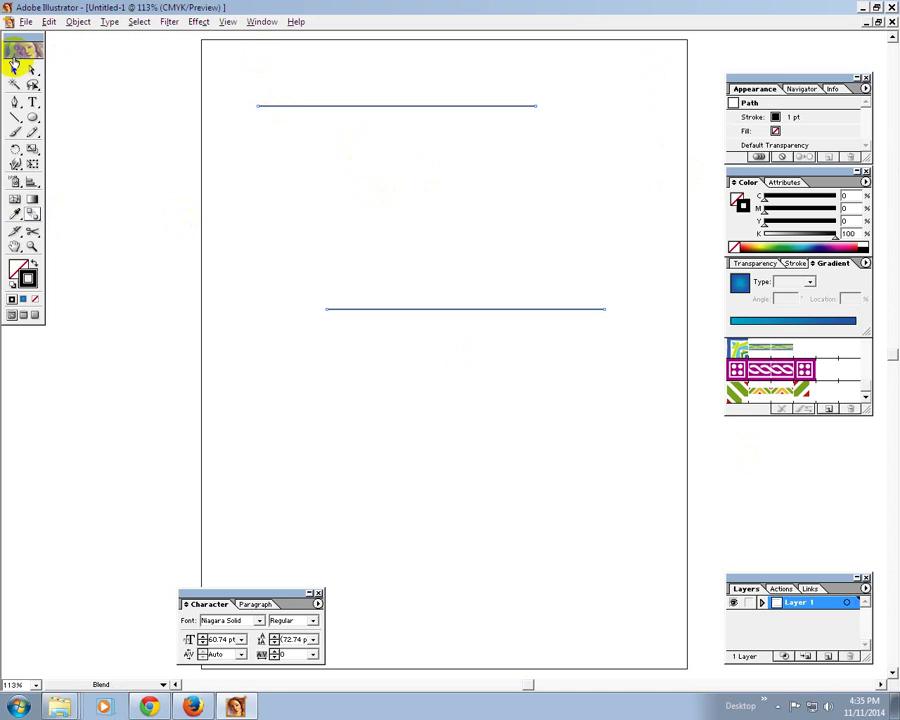
{"action": "left_click", "coordinate": [32, 70]}
{"action": "left_click", "coordinate": [531, 100]}
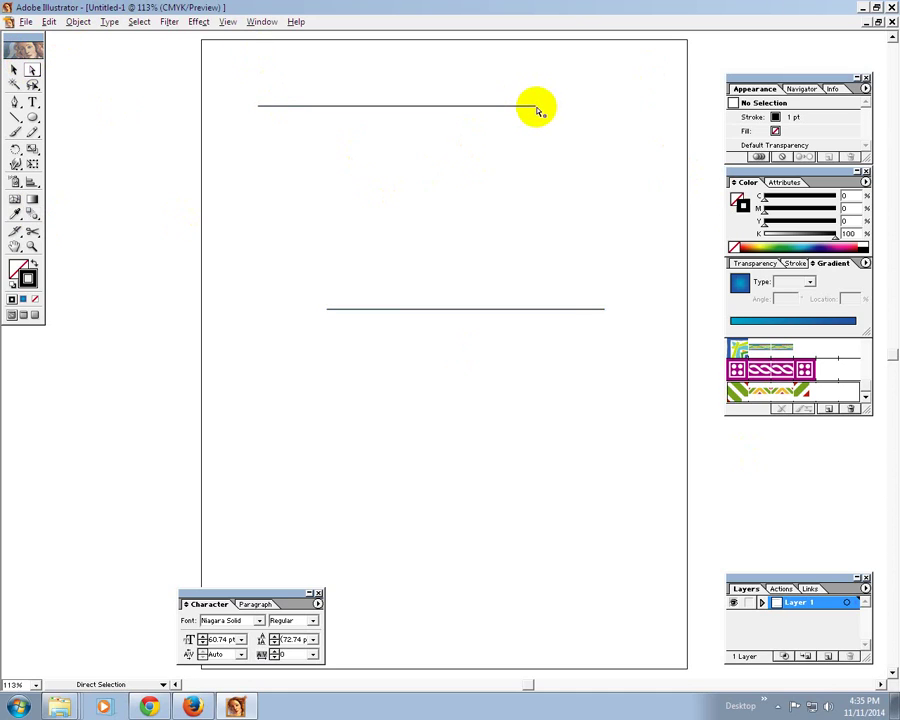
{"action": "left_click", "coordinate": [604, 310], "text": "shift"}
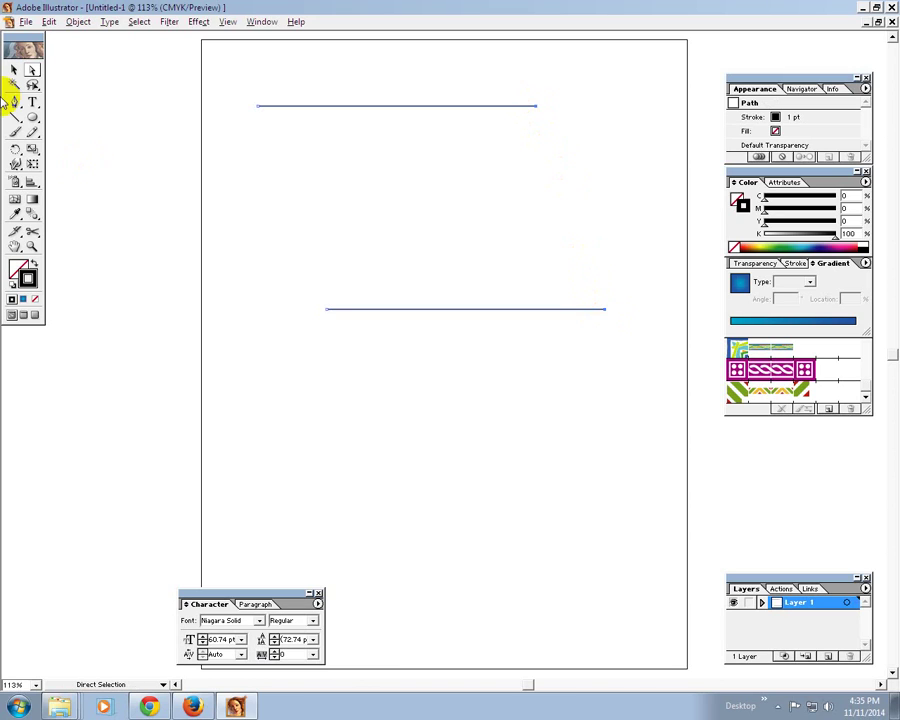
{"action": "left_click", "coordinate": [33, 216]}
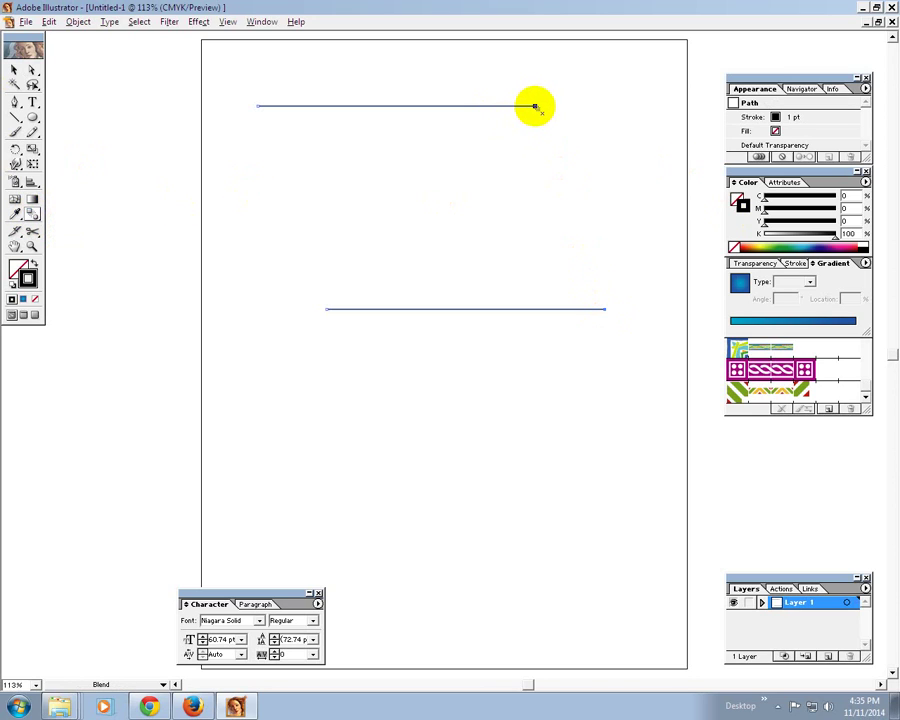
{"action": "left_click", "coordinate": [536, 106]}
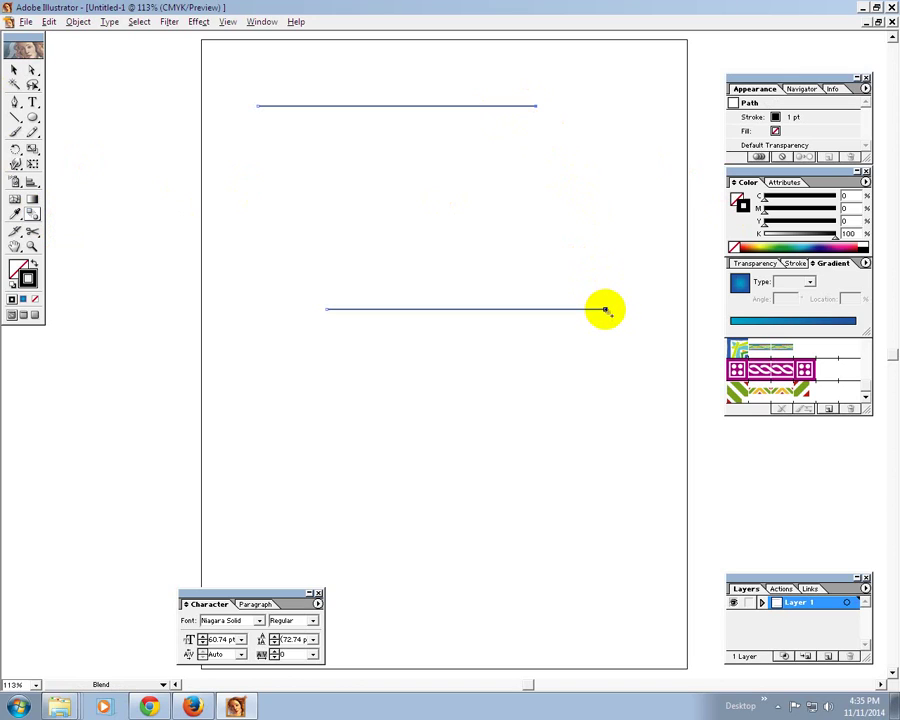
{"action": "left_click", "coordinate": [605, 310]}
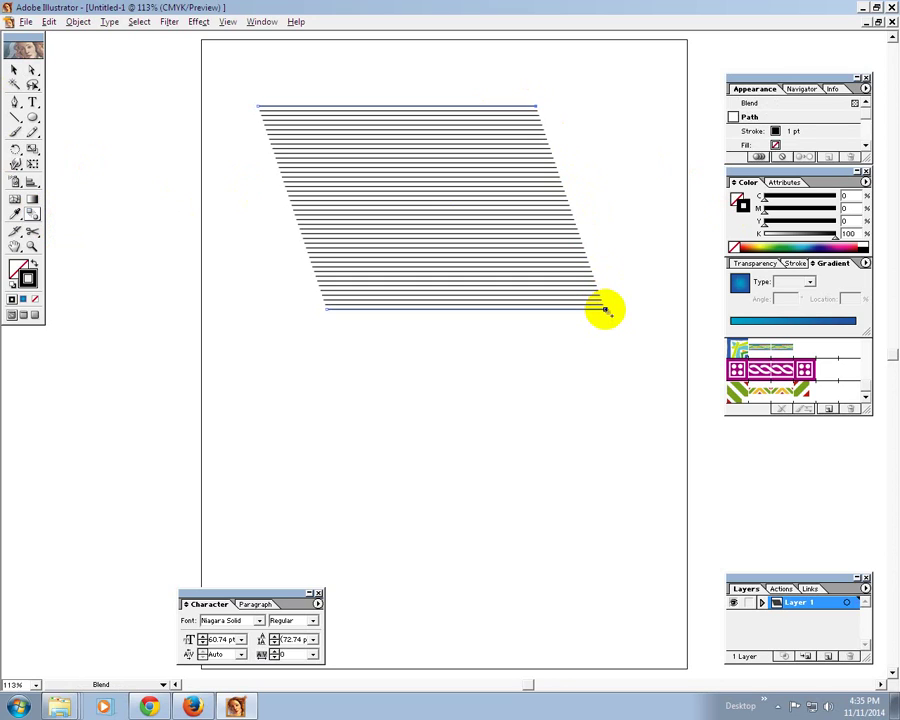
Set the blend spacing to Specified Steps with 10 steps.
{"action": "double_click", "coordinate": [31, 215]}
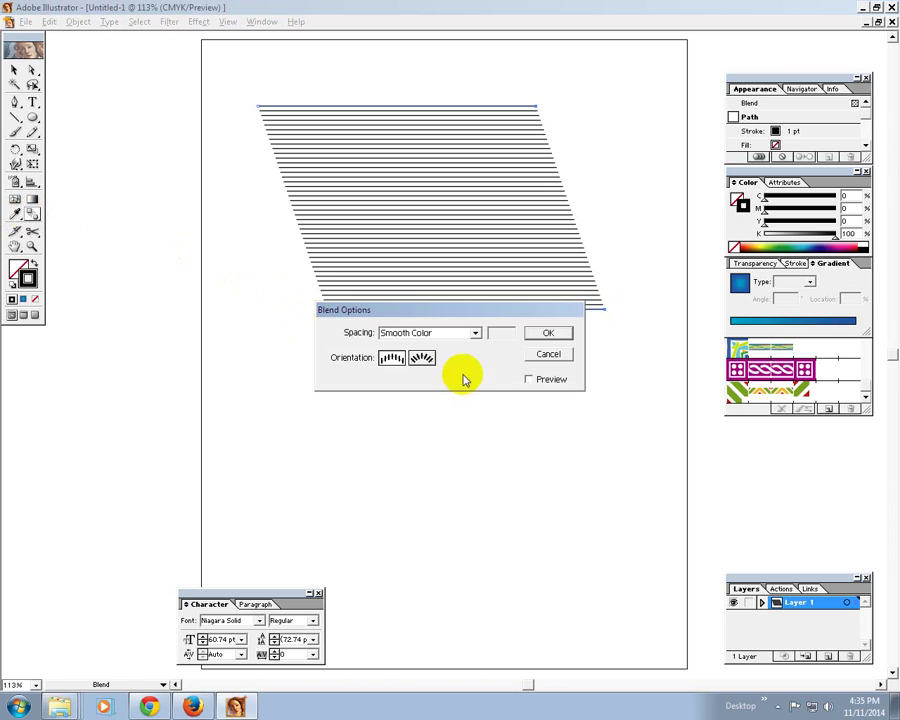
{"action": "left_click", "coordinate": [447, 334]}
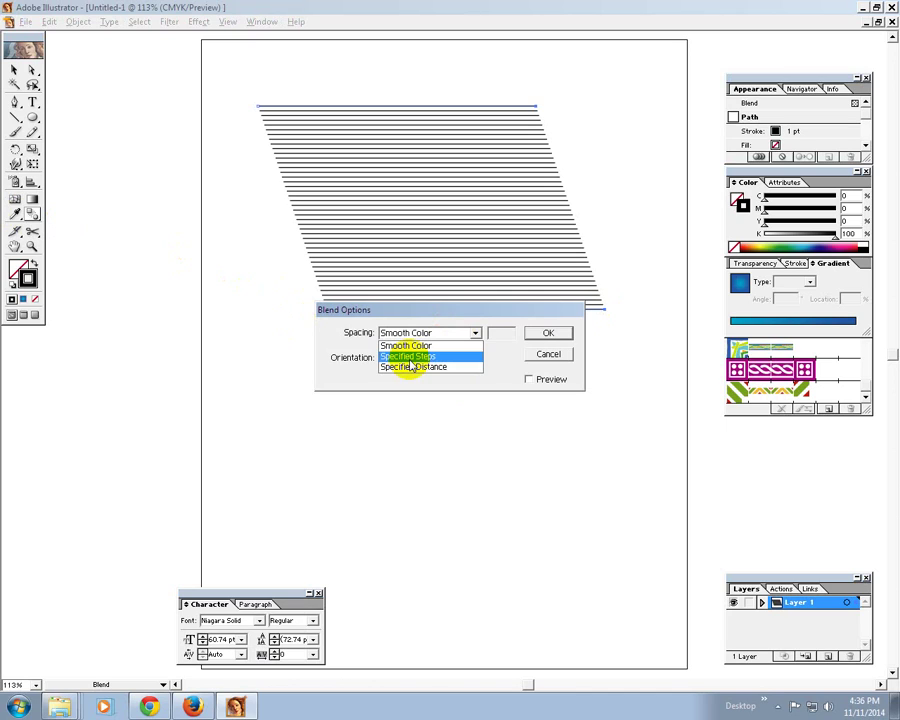
{"action": "left_click", "coordinate": [408, 357]}
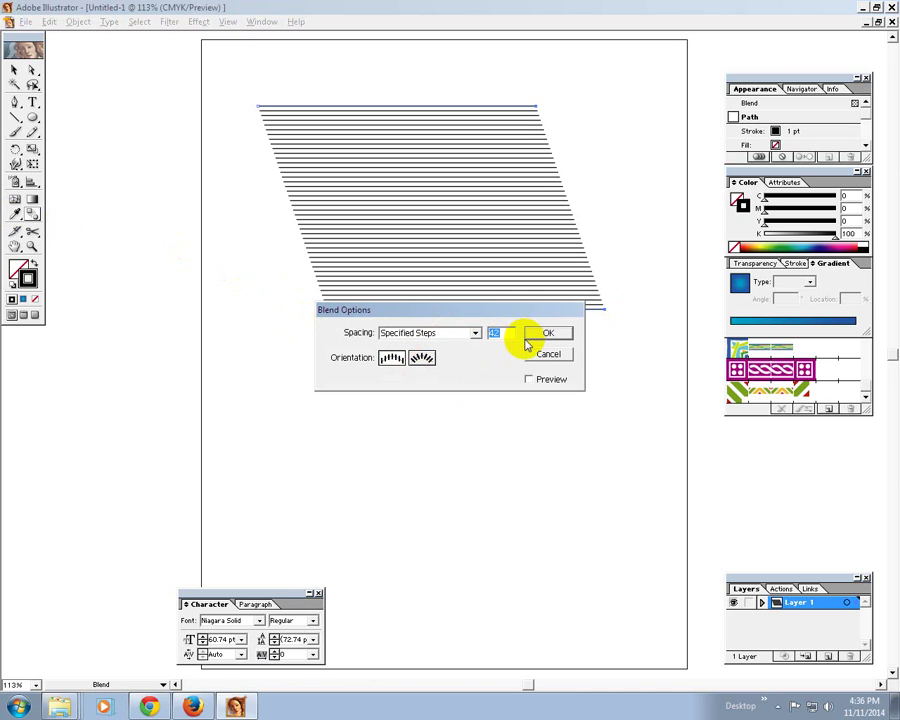
{"action": "type", "text": "1"}
{"action": "type", "text": "0"}
{"action": "left_click", "coordinate": [526, 338]}
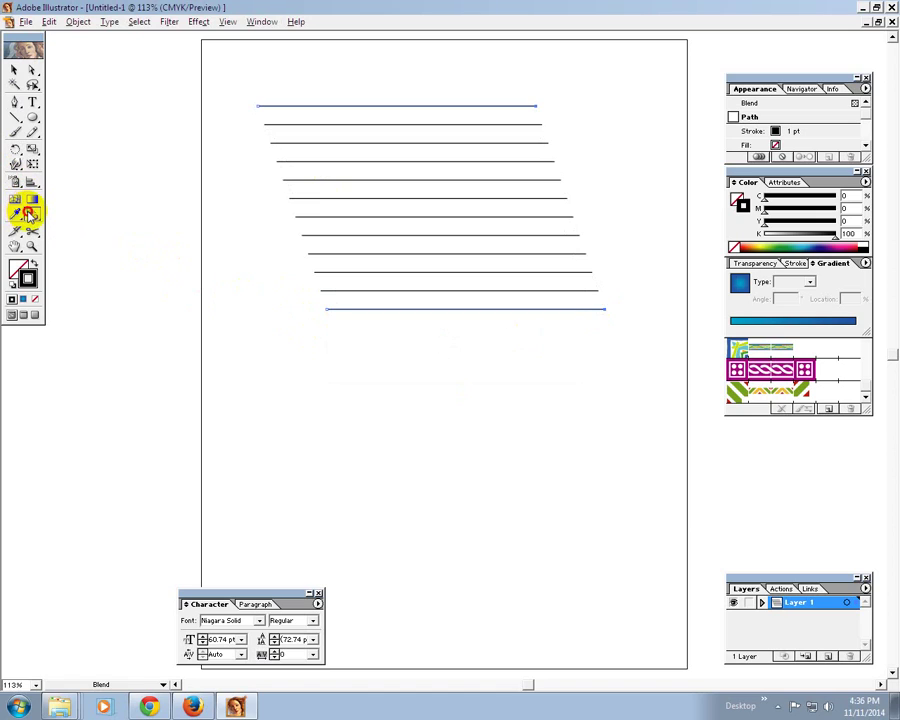
Increase the blend to 20 specified steps and confirm the options.
{"action": "double_click", "coordinate": [30, 213]}
{"action": "type", "text": "20"}
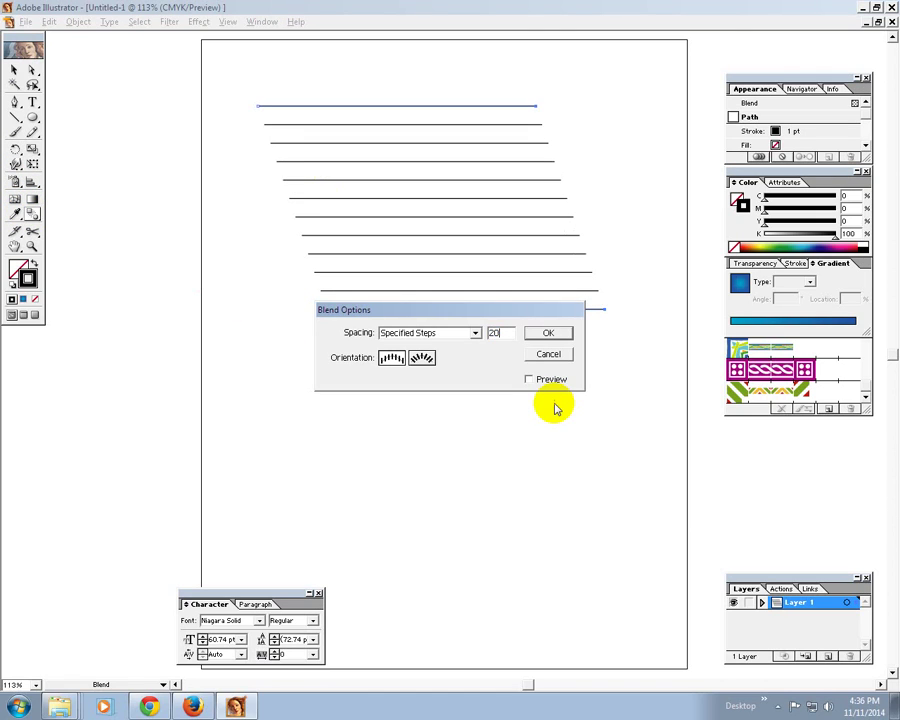
{"action": "key", "text": "Return"}
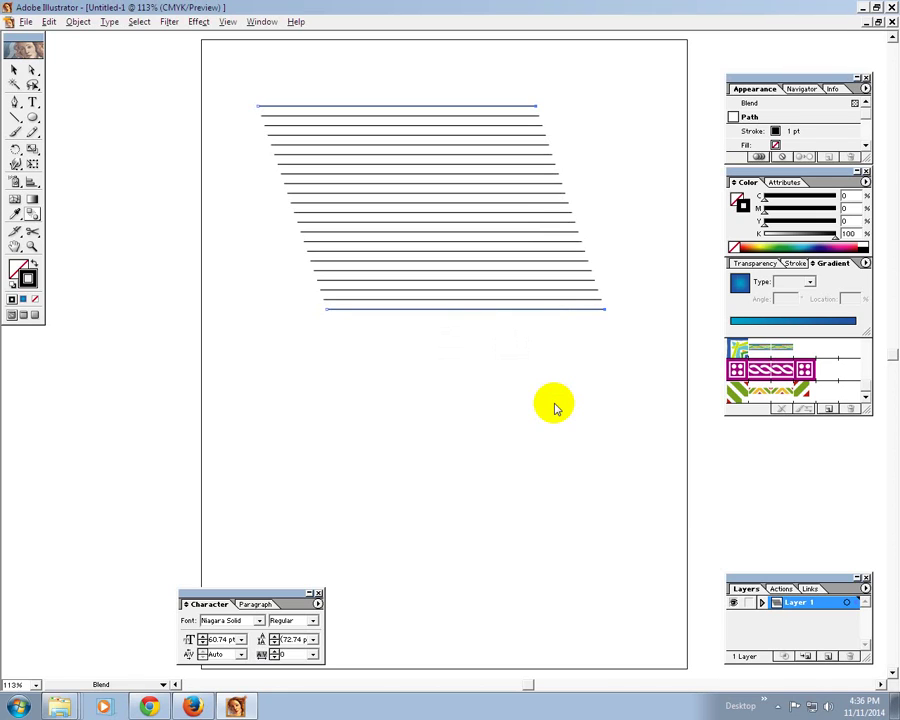
{"action": "double_click", "coordinate": [31, 213]}
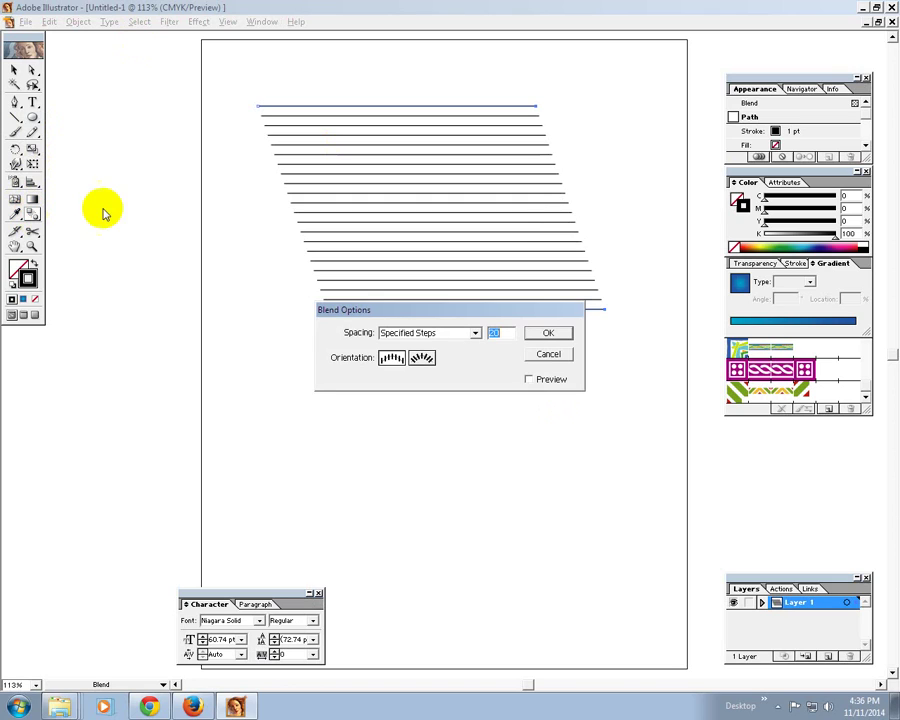
{"action": "left_click", "coordinate": [382, 336]}
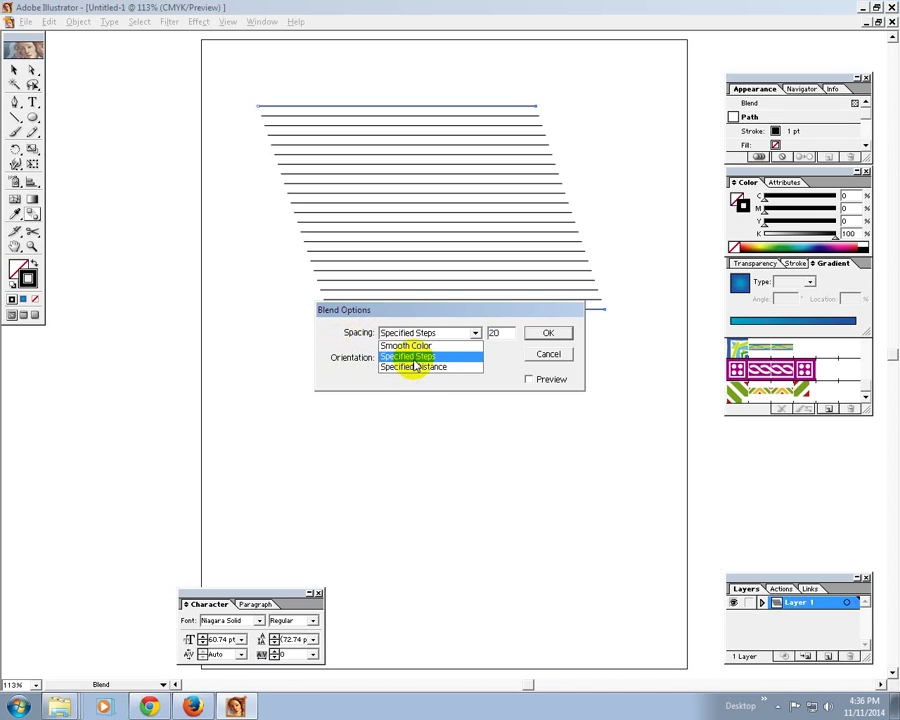
{"action": "left_click", "coordinate": [413, 358]}
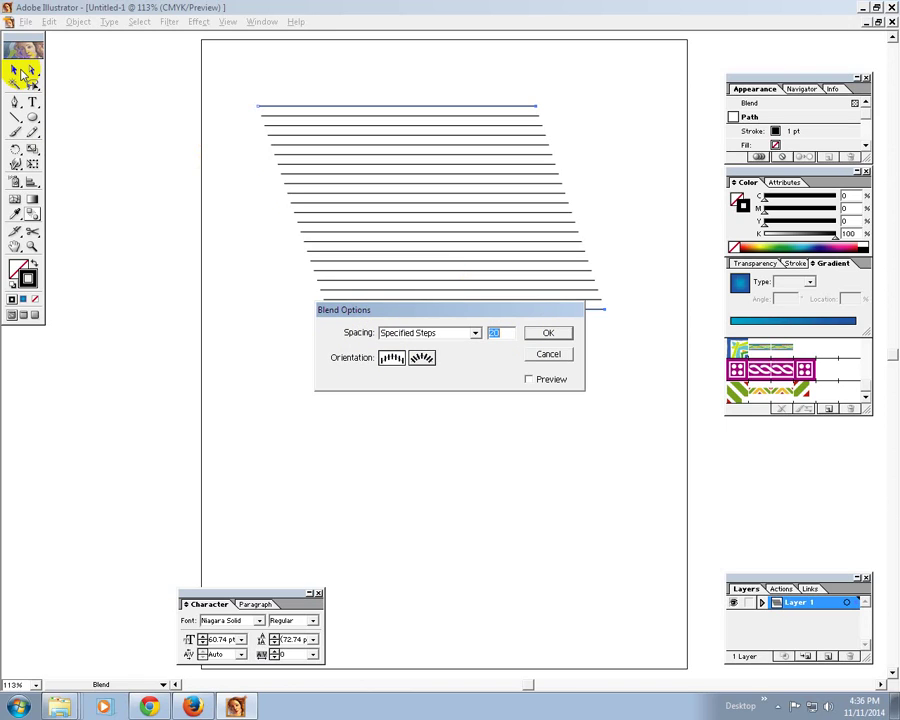
{"action": "left_click", "coordinate": [501, 332]}
{"action": "type", "text": "30"}
{"action": "left_click", "coordinate": [545, 338]}
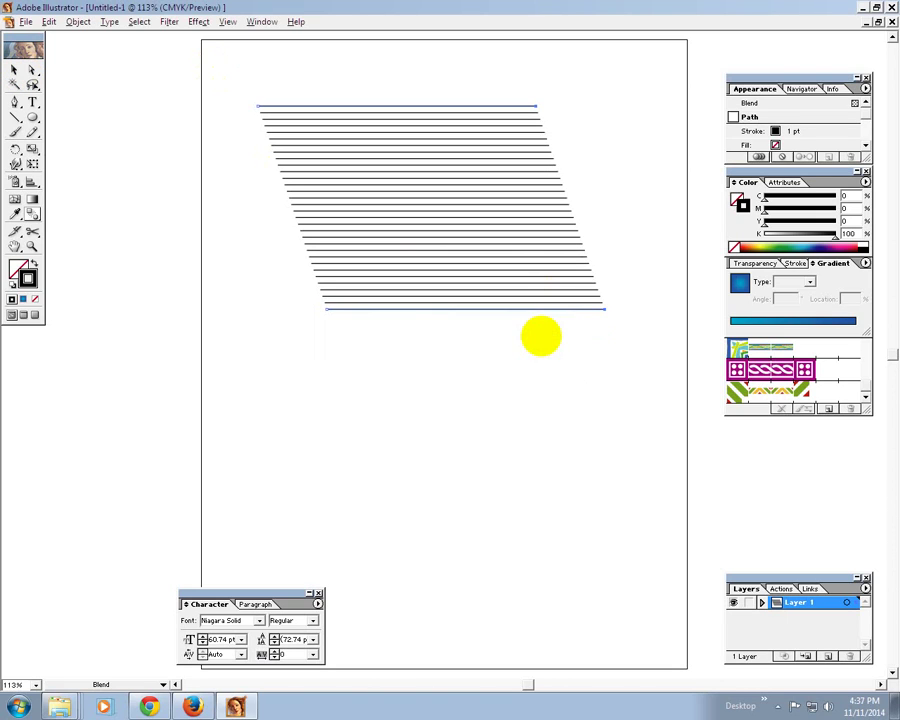
Marquee-select the whole striped blend and delete it, leaving the artboard empty.
{"action": "left_click", "coordinate": [16, 69]}
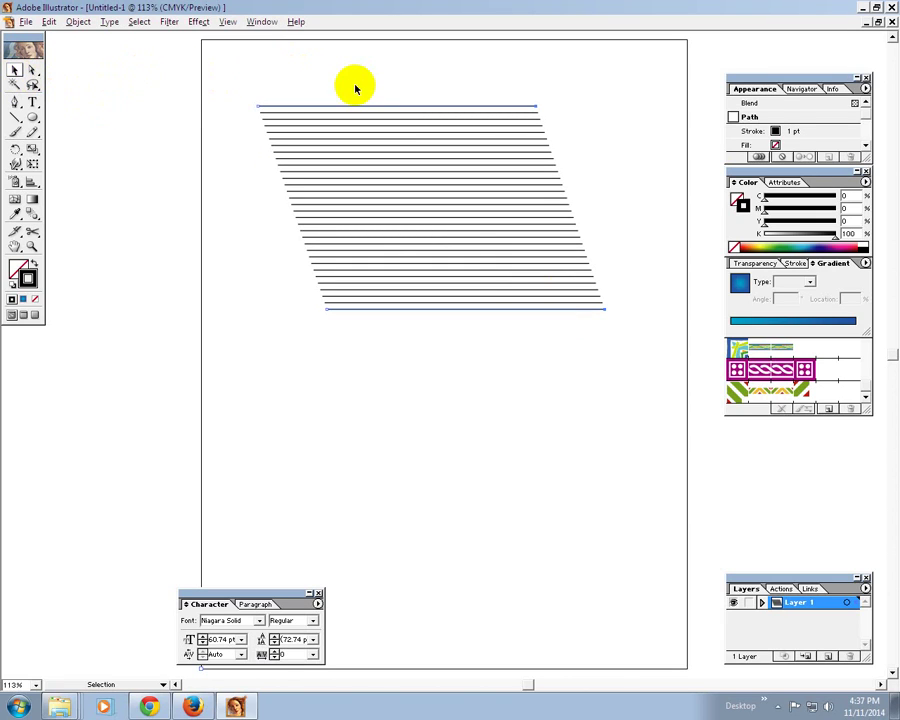
{"action": "left_click", "coordinate": [355, 88]}
{"action": "left_click_drag", "start_coordinate": [321, 74], "coordinate": [478, 338]}
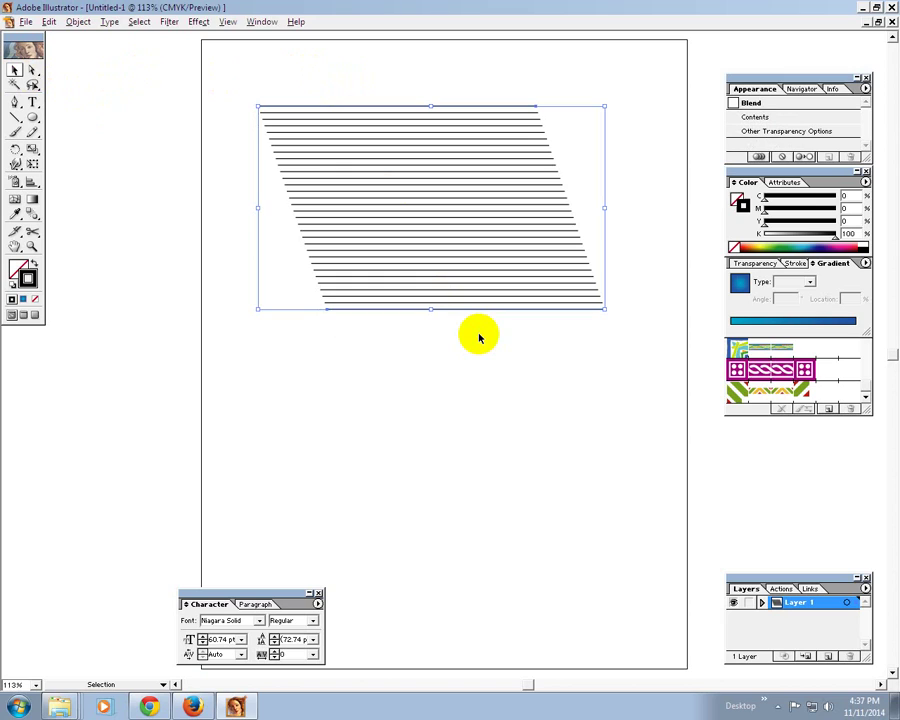
{"action": "key", "text": "Delete"}
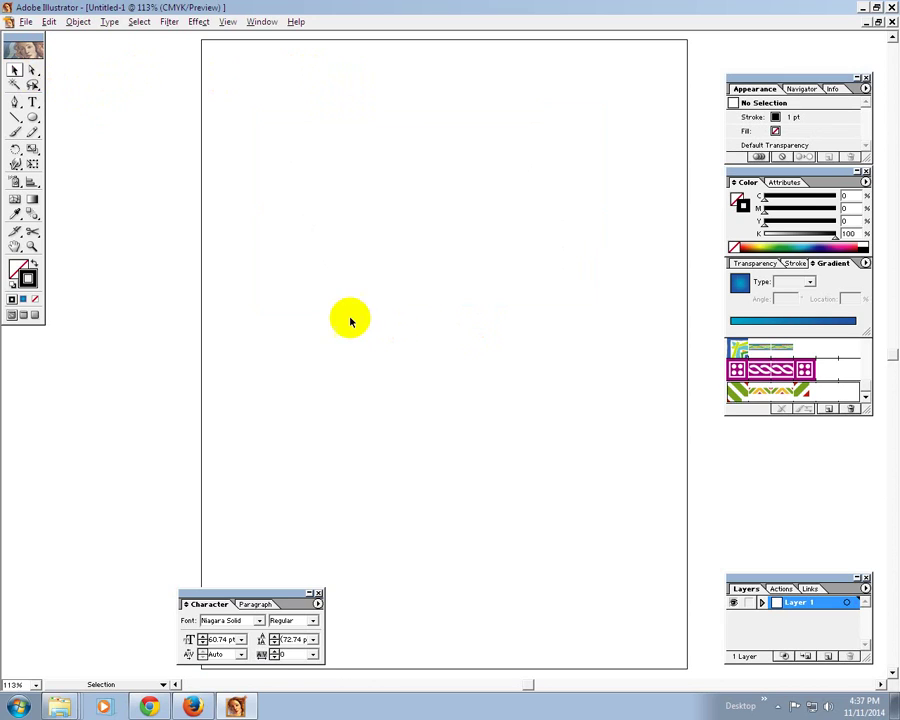
Draw a large square near the page centre, discarding a trial circle, then nudge it right and down.
{"action": "left_click", "coordinate": [33, 118]}
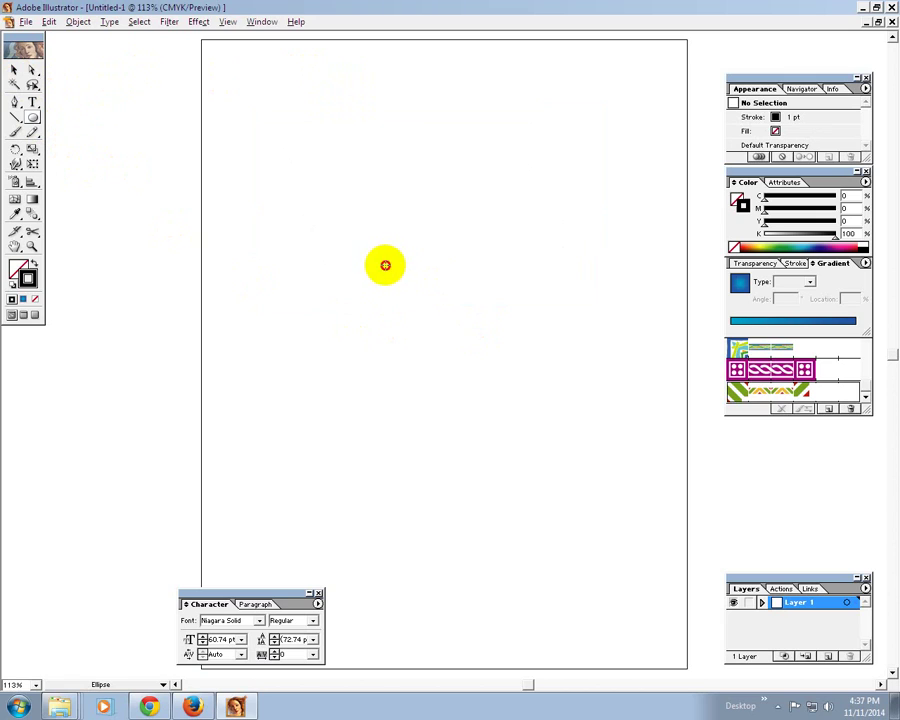
{"action": "left_click_drag", "start_coordinate": [383, 264], "coordinate": [447, 340]}
{"action": "key", "text": "Delete"}
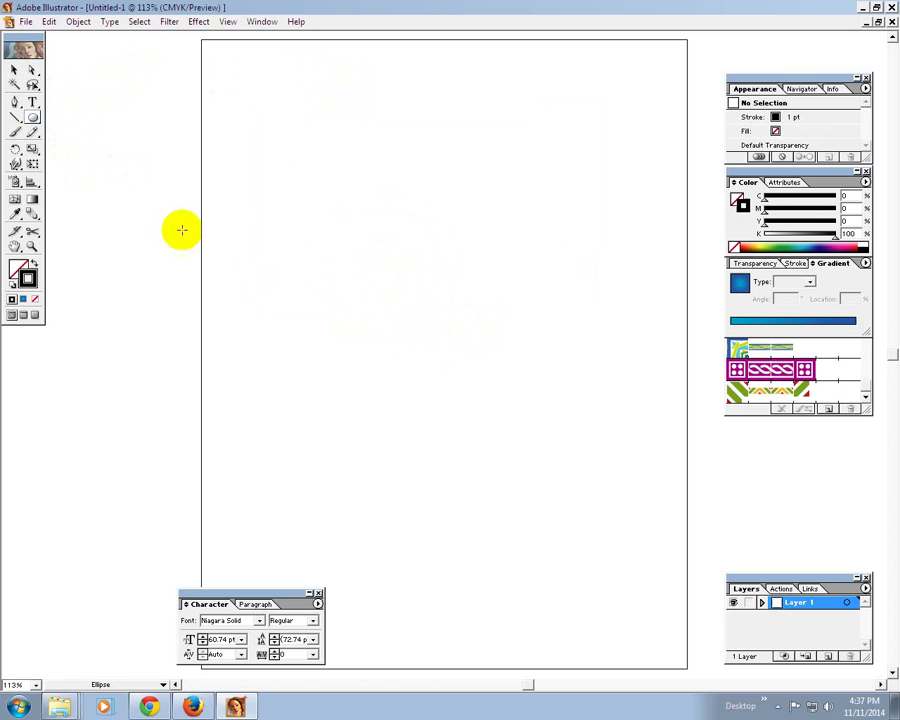
{"action": "left_click_drag", "start_coordinate": [33, 118], "coordinate": [48, 120]}
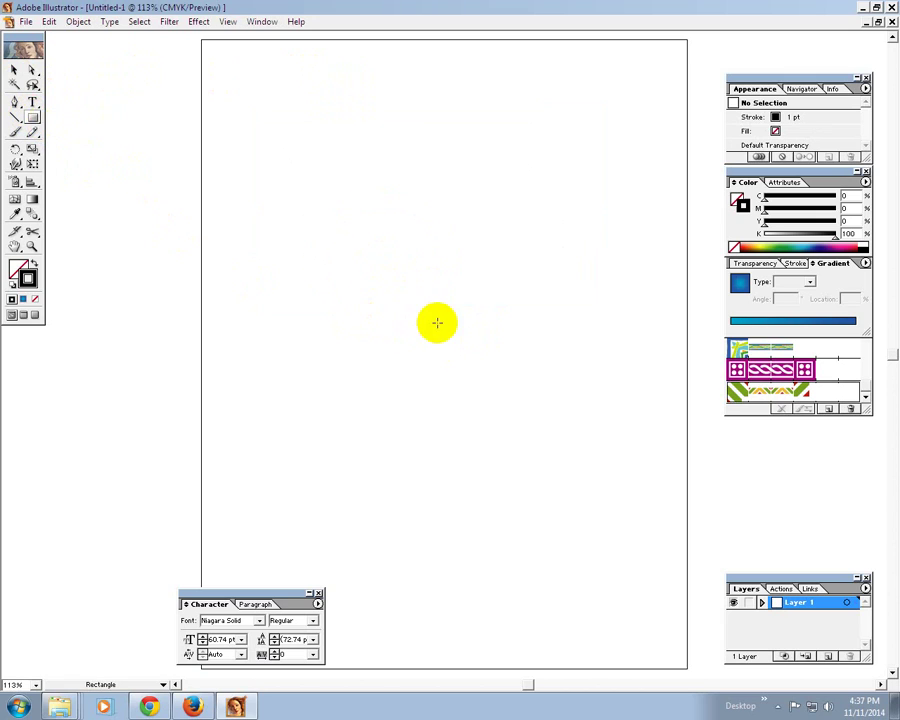
{"action": "left_click_drag", "start_coordinate": [403, 298], "coordinate": [505, 439]}
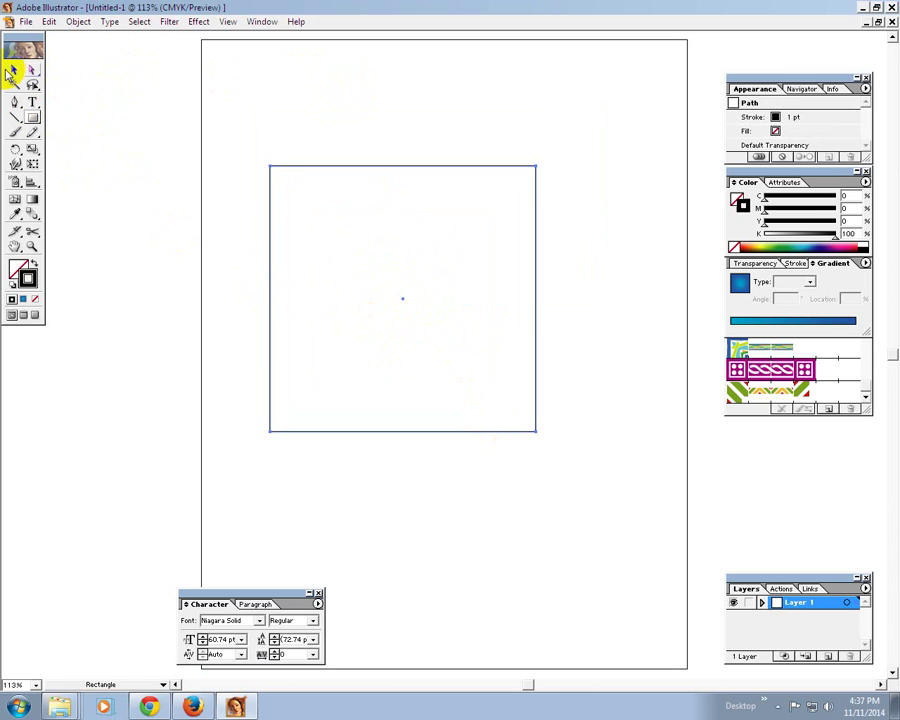
{"action": "left_click", "coordinate": [14, 69]}
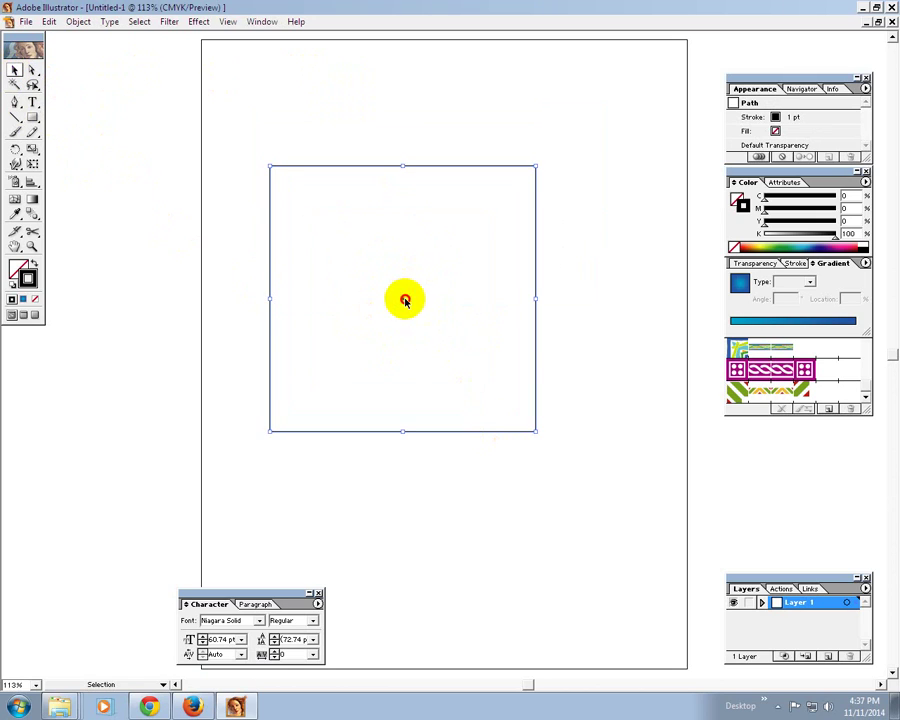
{"action": "left_click_drag", "start_coordinate": [406, 299], "coordinate": [428, 312]}
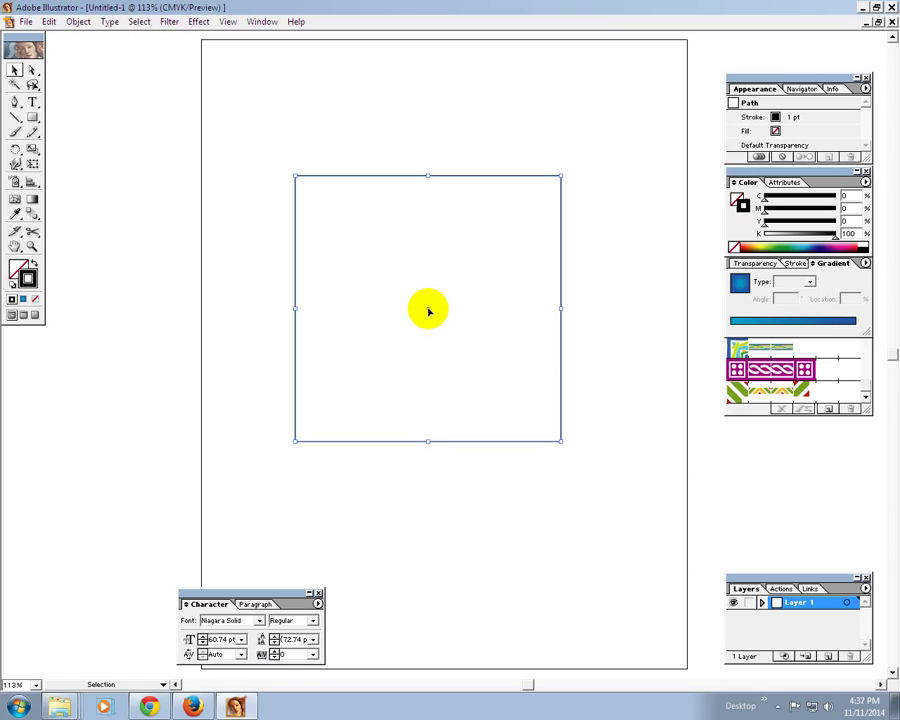
{"action": "left_click_drag", "start_coordinate": [295, 129], "coordinate": [890, 240]}
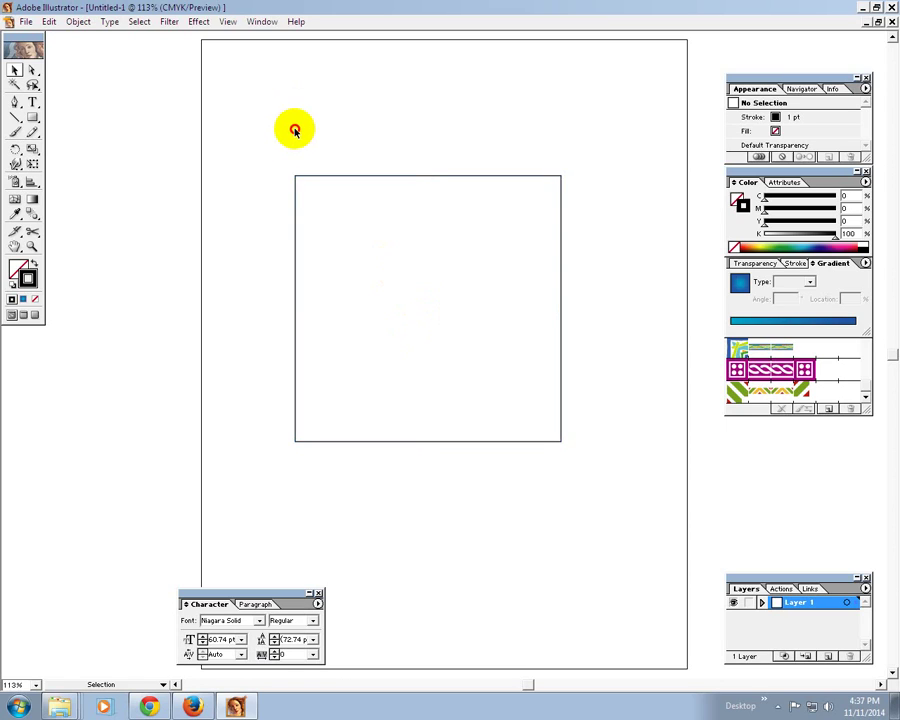
{"action": "left_click", "coordinate": [737, 197]}
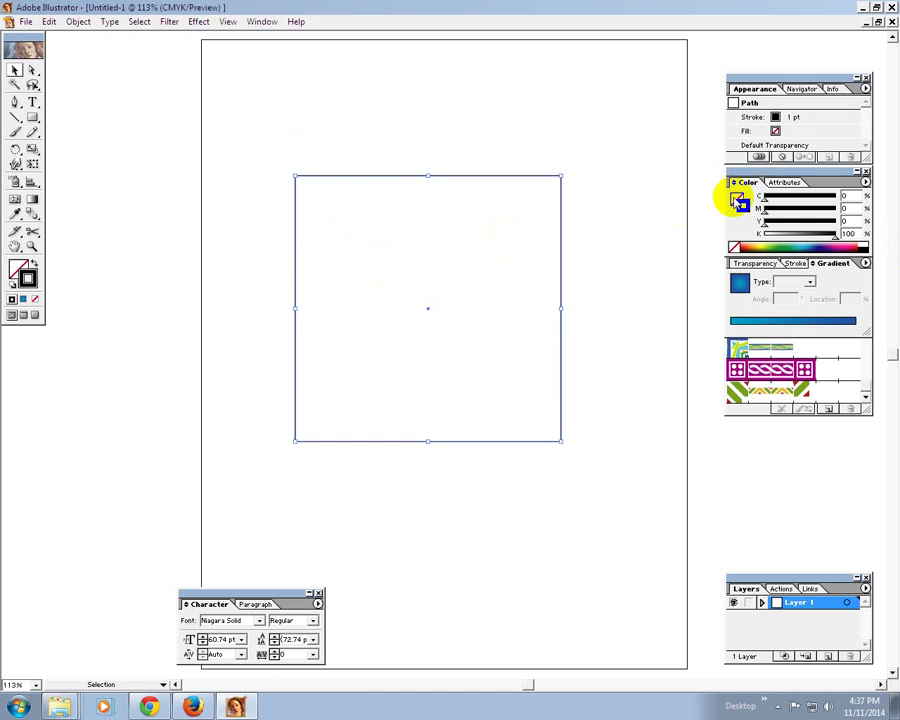
{"action": "left_click", "coordinate": [765, 245]}
{"action": "left_click", "coordinate": [504, 100]}
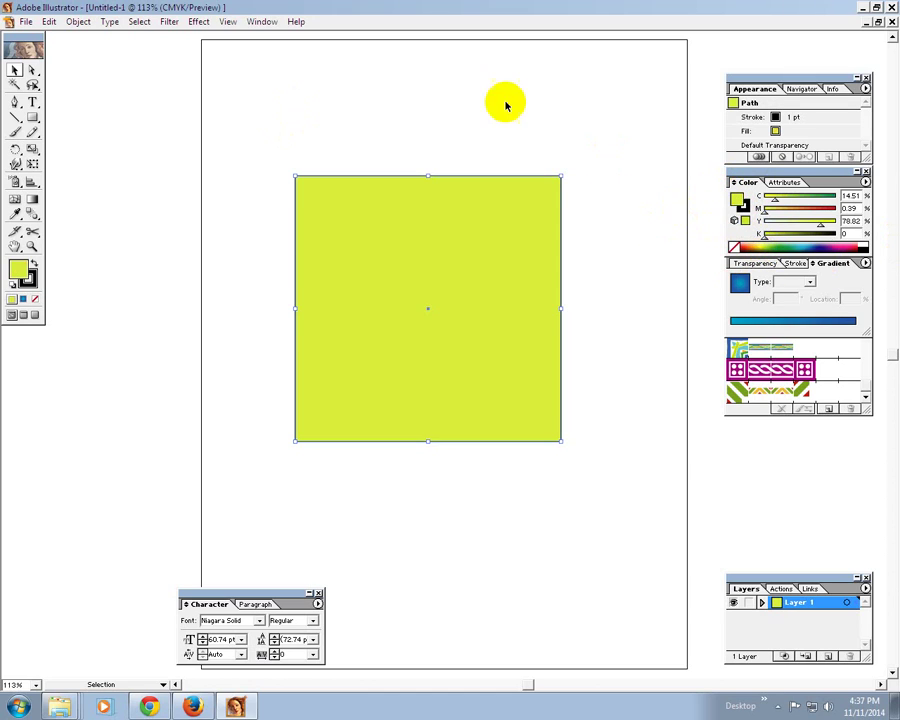
{"action": "left_click", "coordinate": [480, 219]}
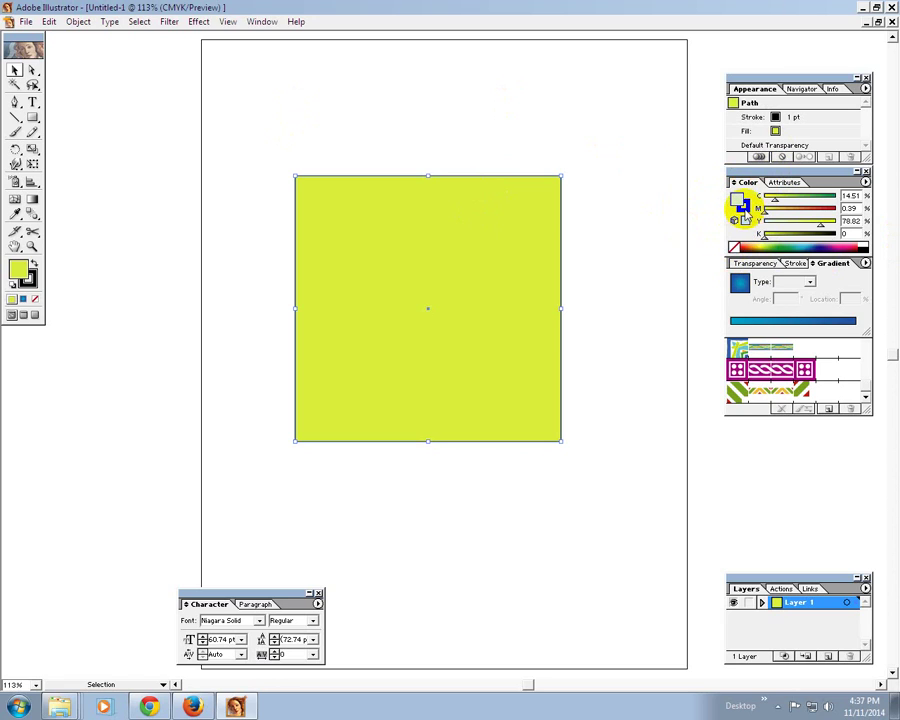
{"action": "left_click", "coordinate": [734, 246]}
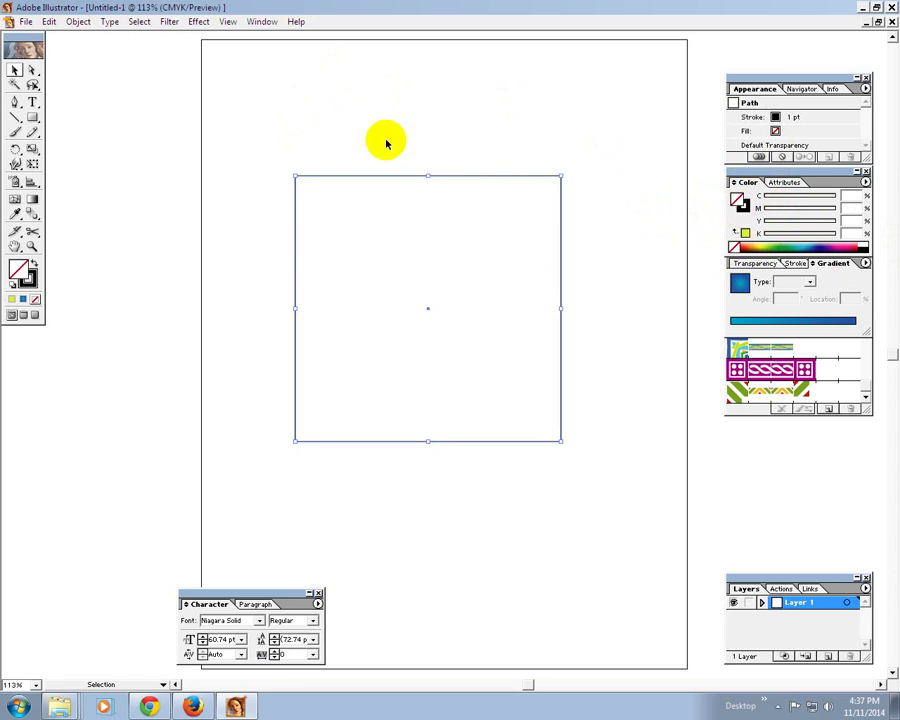
{"action": "left_click_drag", "start_coordinate": [292, 145], "coordinate": [337, 201]}
{"action": "left_click_drag", "start_coordinate": [380, 132], "coordinate": [440, 280]}
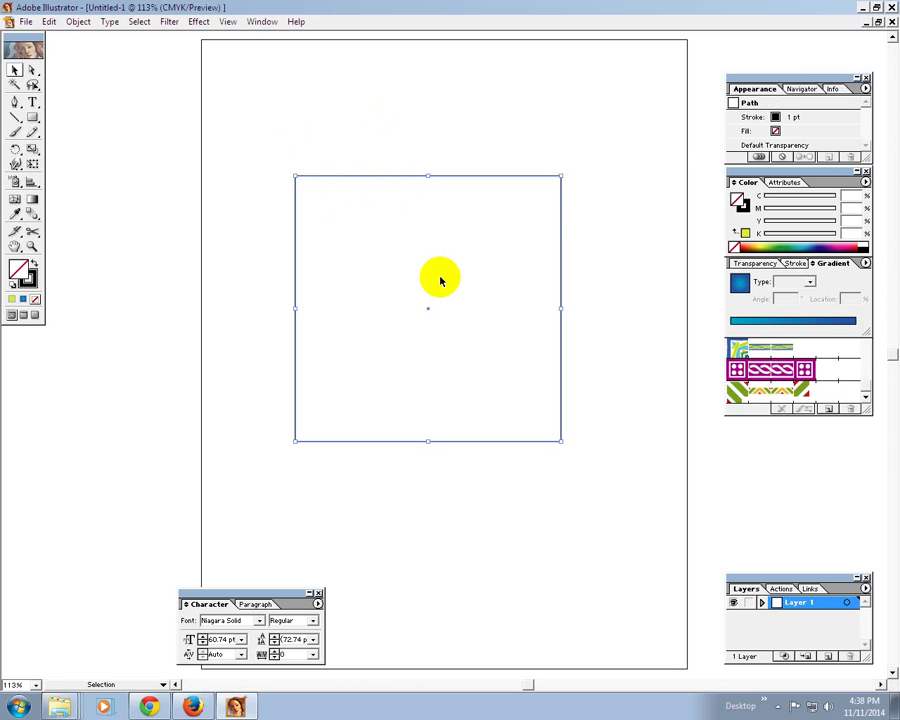
Copy the square, shrink the copy, and place it inside the large square's lower-right corner.
{"action": "left_click_drag", "start_coordinate": [440, 280], "coordinate": [456, 326]}
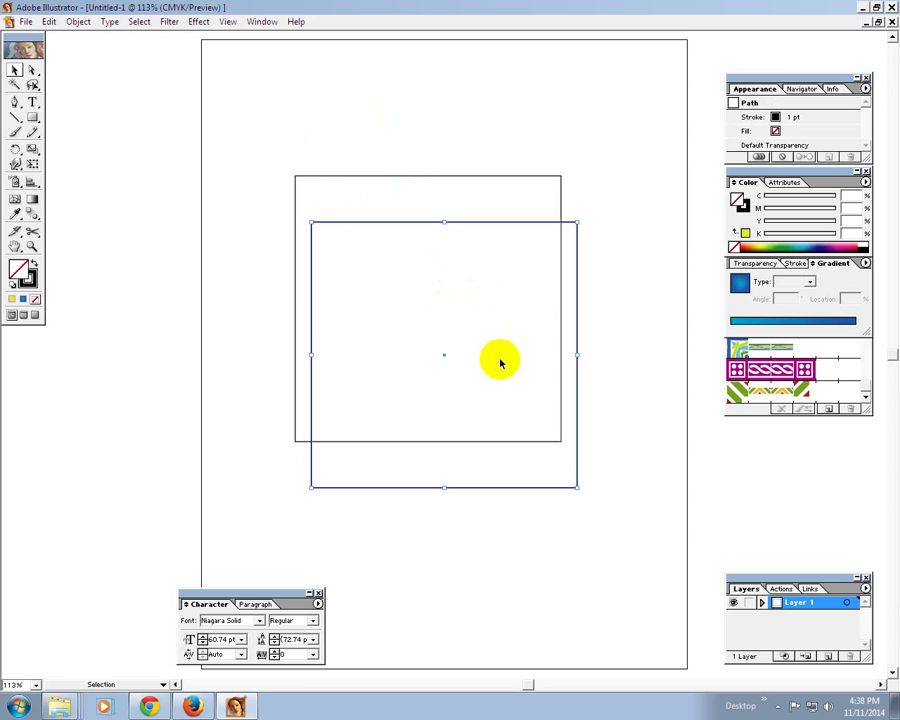
{"action": "left_click", "coordinate": [577, 486], "text": "shift"}
{"action": "left_click_drag", "start_coordinate": [311, 222], "coordinate": [472, 329]}
{"action": "key", "text": "Delete"}
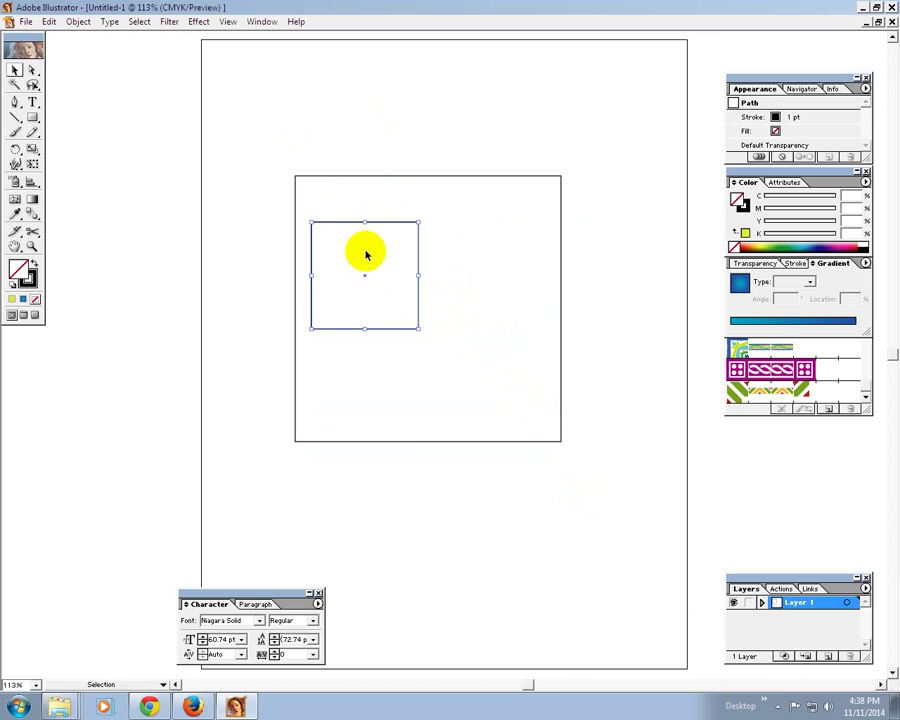
{"action": "mouse_move", "coordinate": [340, 221]}
{"action": "left_mouse_down"}
{"action": "mouse_move", "coordinate": [448, 281]}
{"action": "mouse_move", "coordinate": [462, 310]}
{"action": "left_mouse_up"}
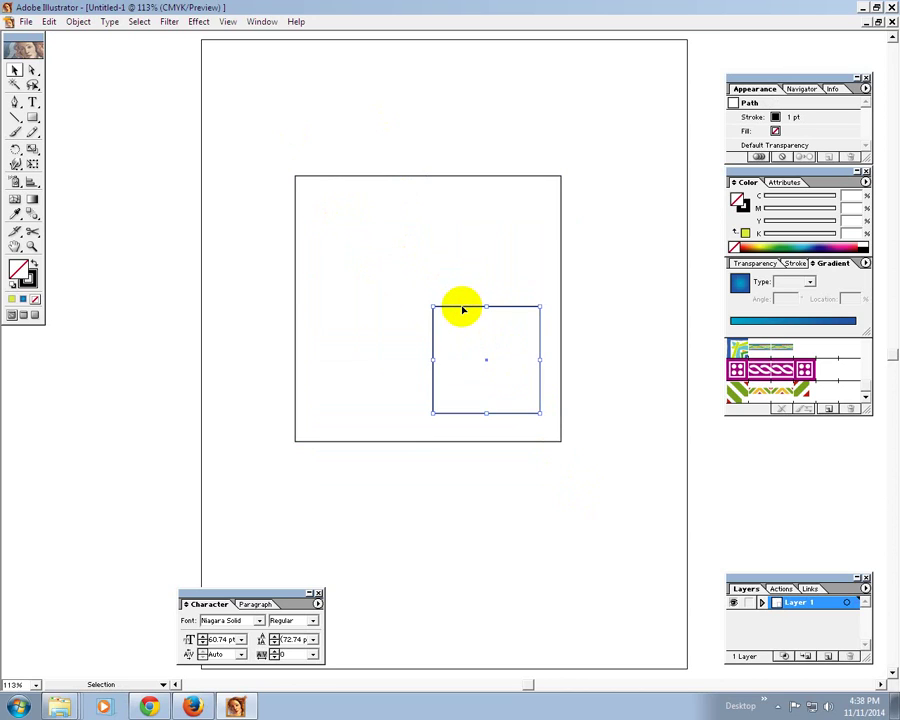
Select both the large and small square outlines with Direct Selection.
{"action": "left_click", "coordinate": [32, 70]}
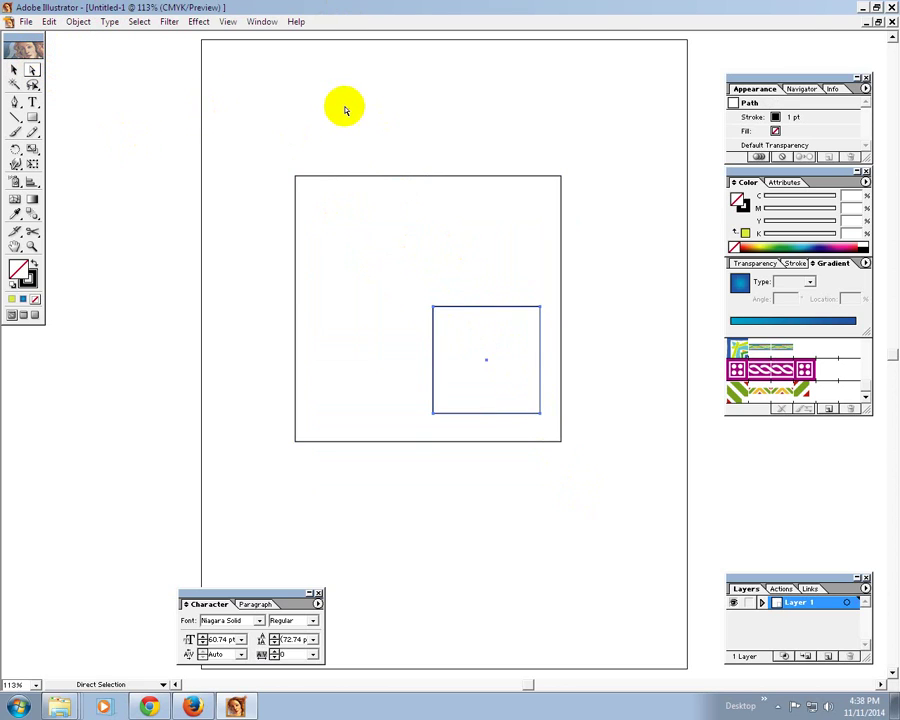
{"action": "left_click", "coordinate": [360, 150]}
{"action": "left_click_drag", "start_coordinate": [360, 150], "coordinate": [377, 200]}
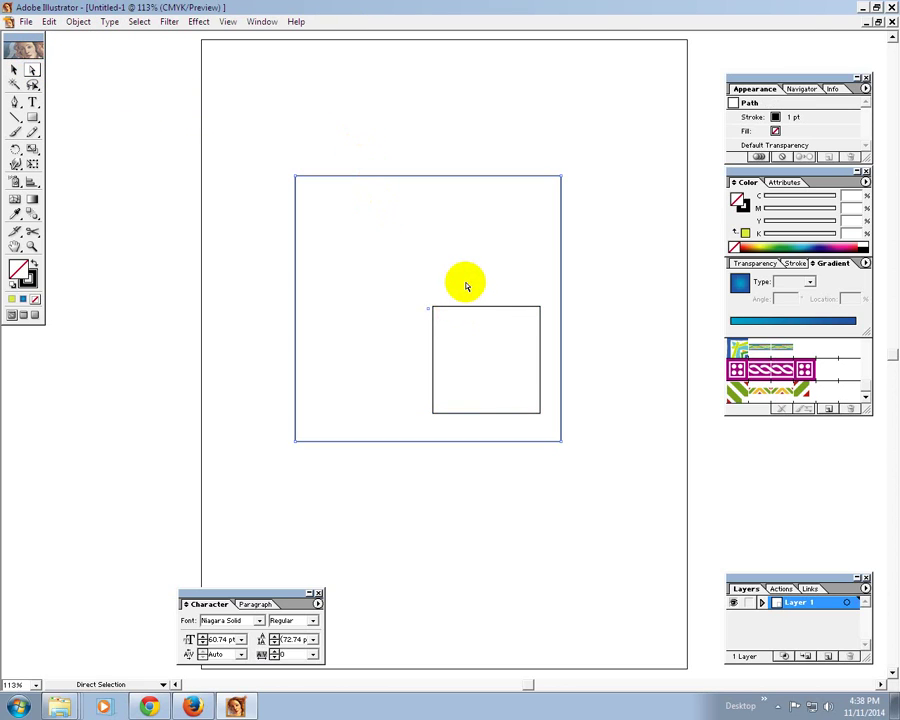
{"action": "left_click_drag", "start_coordinate": [465, 287], "coordinate": [480, 330]}
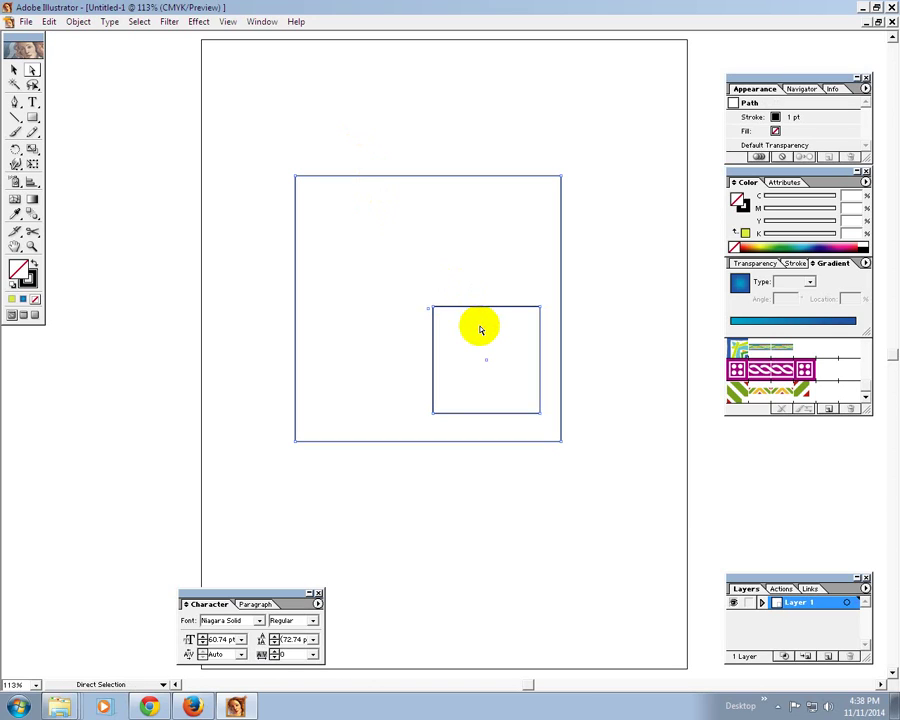
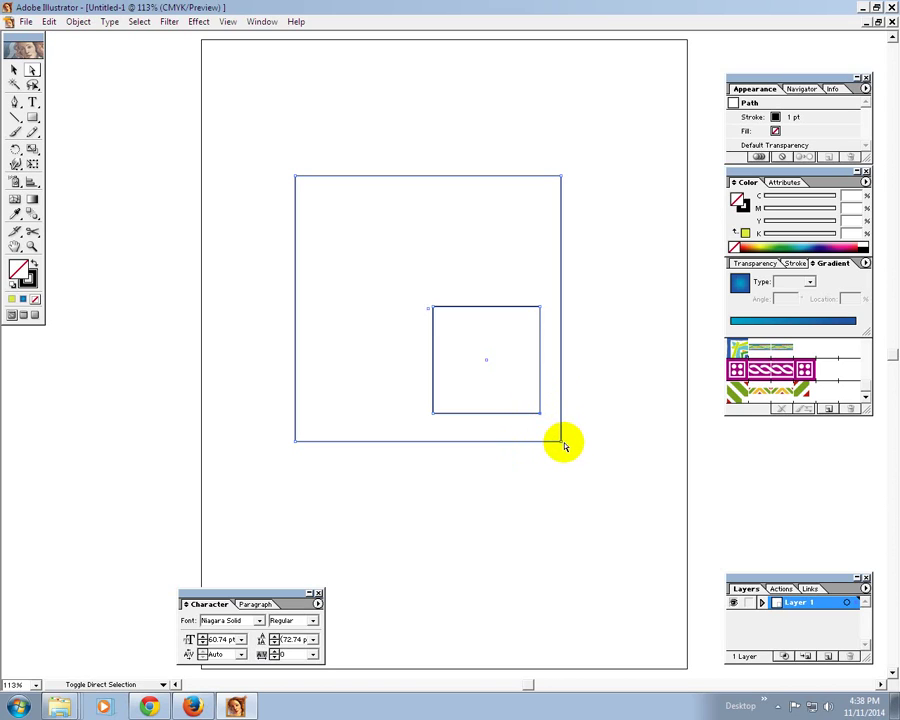
Blend the small inner square into the large outer square via their matching corners.
{"action": "left_click", "coordinate": [561, 443]}
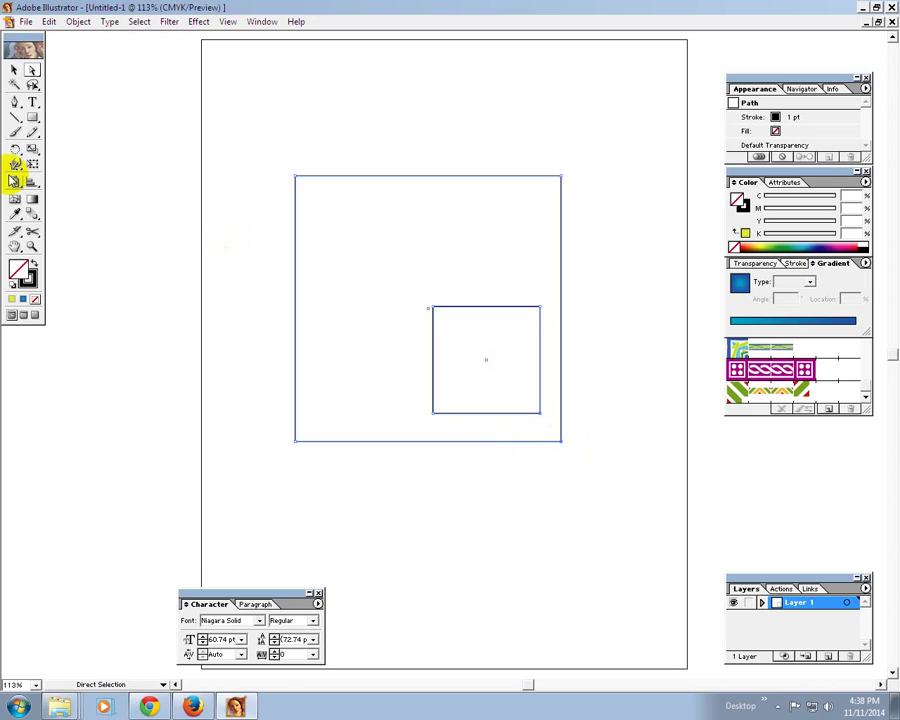
{"action": "left_click", "coordinate": [31, 214]}
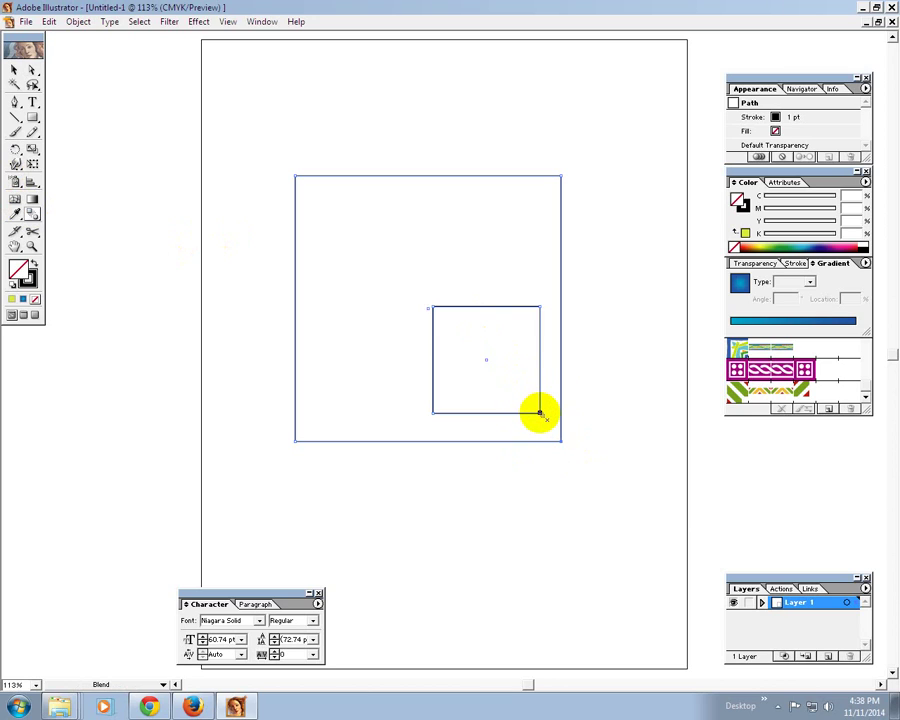
{"action": "left_click", "coordinate": [539, 411]}
{"action": "left_click", "coordinate": [559, 440]}
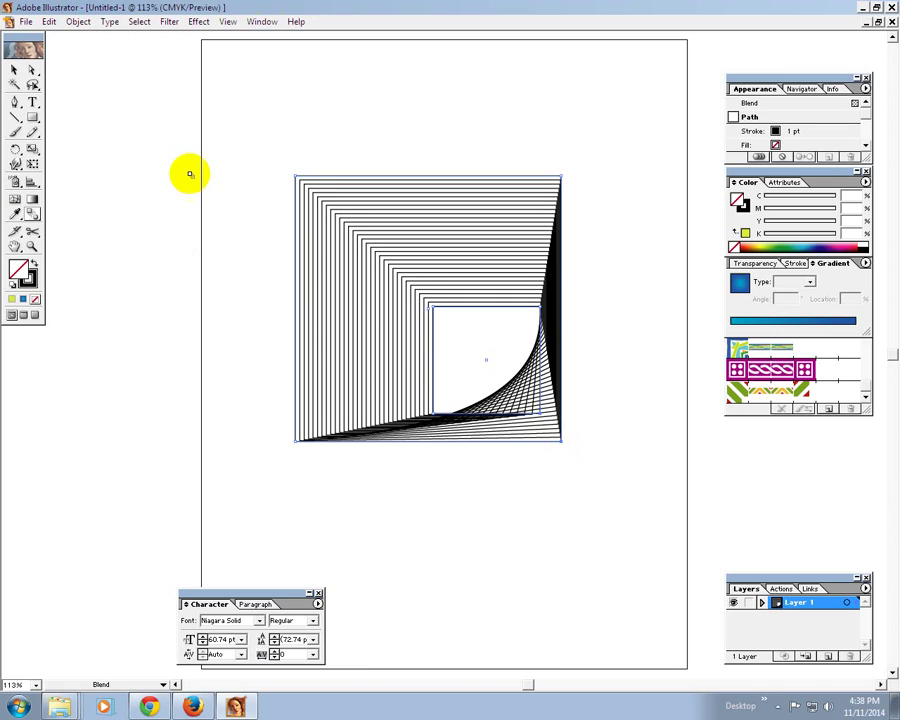
{"action": "left_click", "coordinate": [32, 69]}
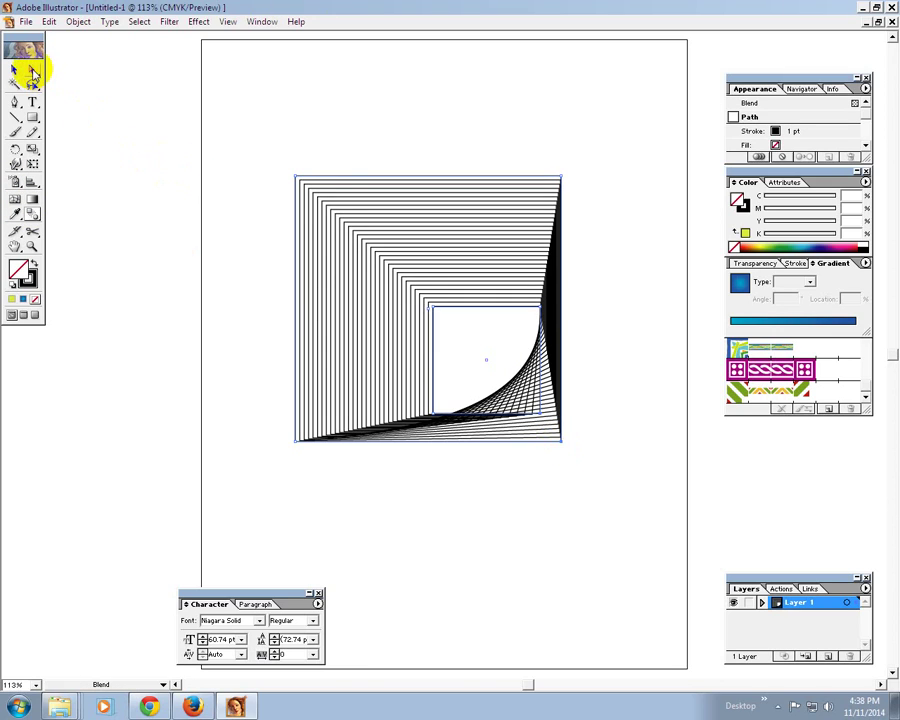
Fill the blend's outer square olive-green and remove its outline.
{"action": "left_click", "coordinate": [338, 159]}
{"action": "left_click", "coordinate": [298, 181]}
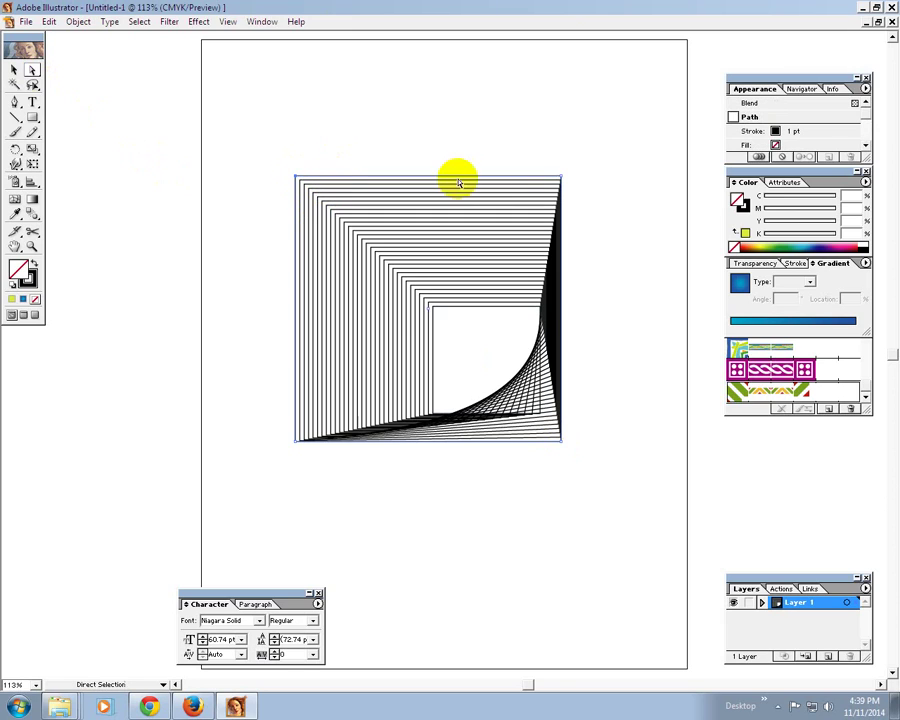
{"action": "left_click", "coordinate": [750, 213]}
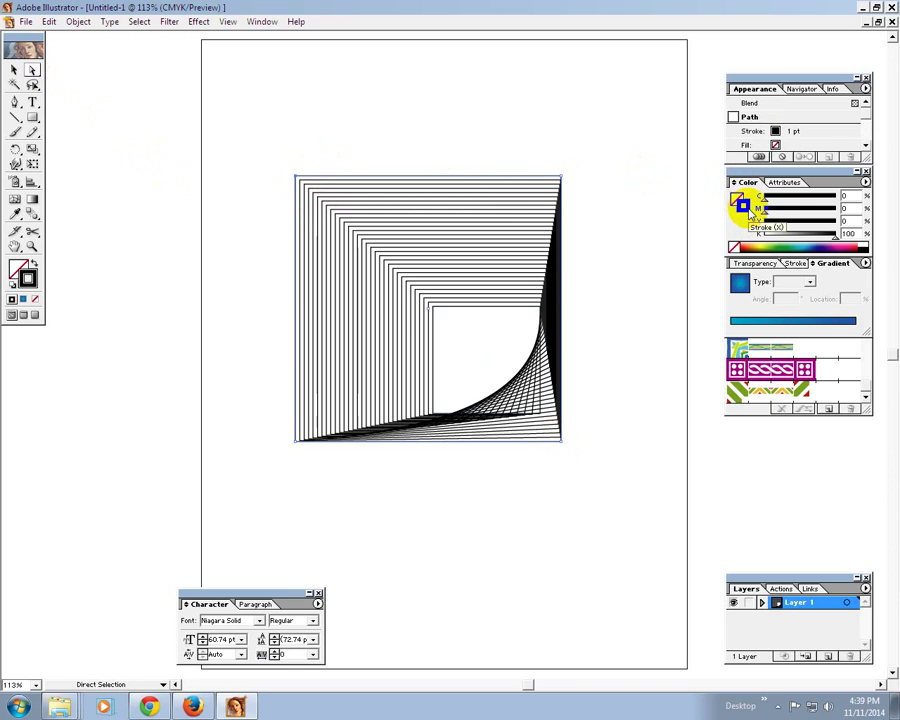
{"action": "left_click", "coordinate": [15, 70]}
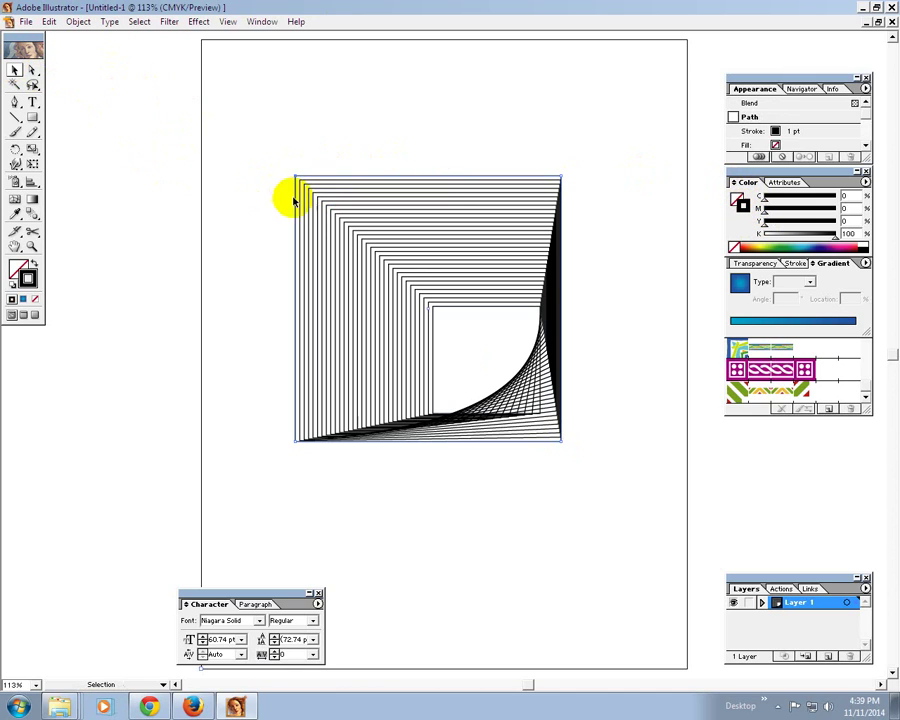
{"action": "left_click", "coordinate": [293, 200]}
{"action": "left_click", "coordinate": [31, 70]}
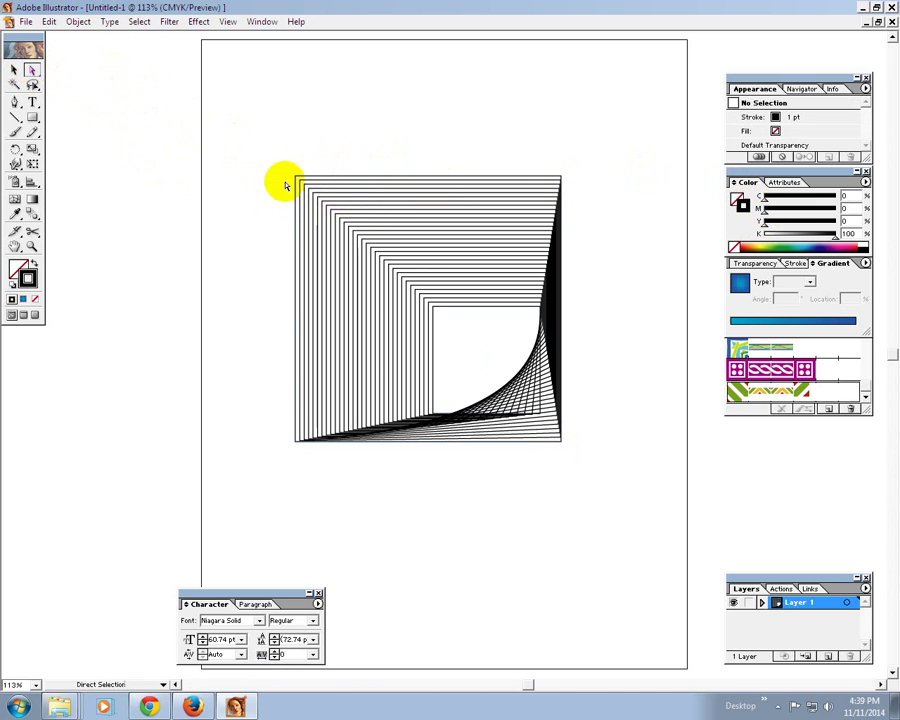
{"action": "left_click", "coordinate": [311, 181]}
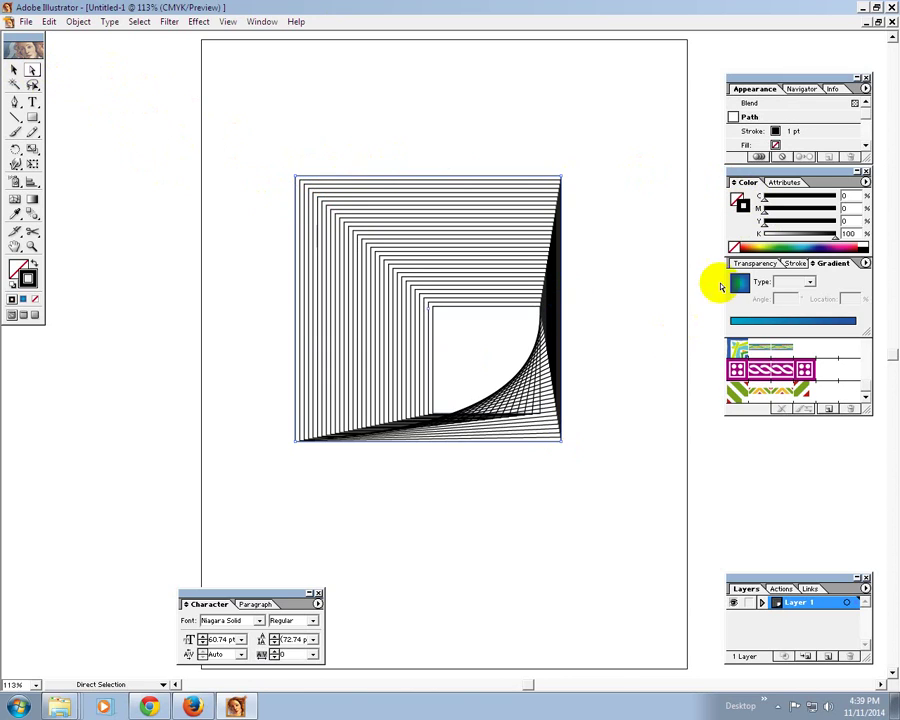
{"action": "left_click", "coordinate": [767, 242]}
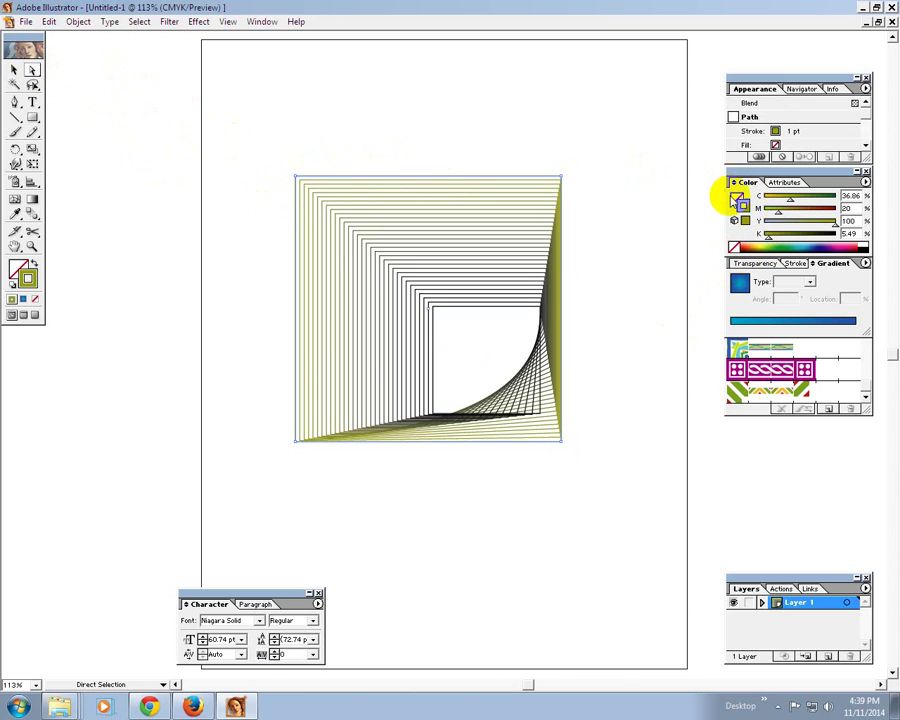
{"action": "left_click", "coordinate": [736, 201]}
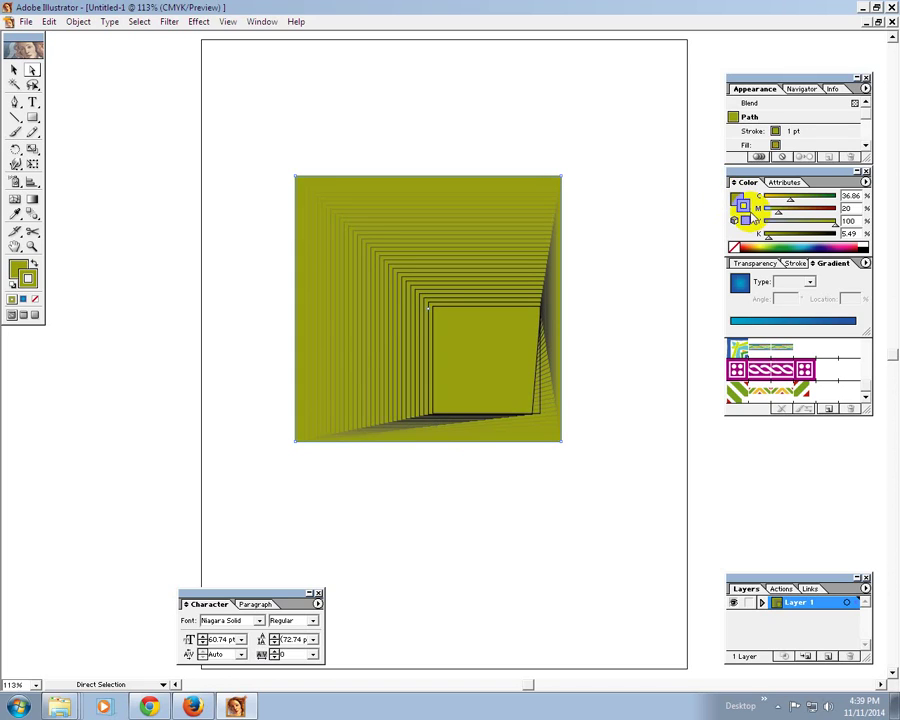
{"action": "left_click", "coordinate": [733, 247]}
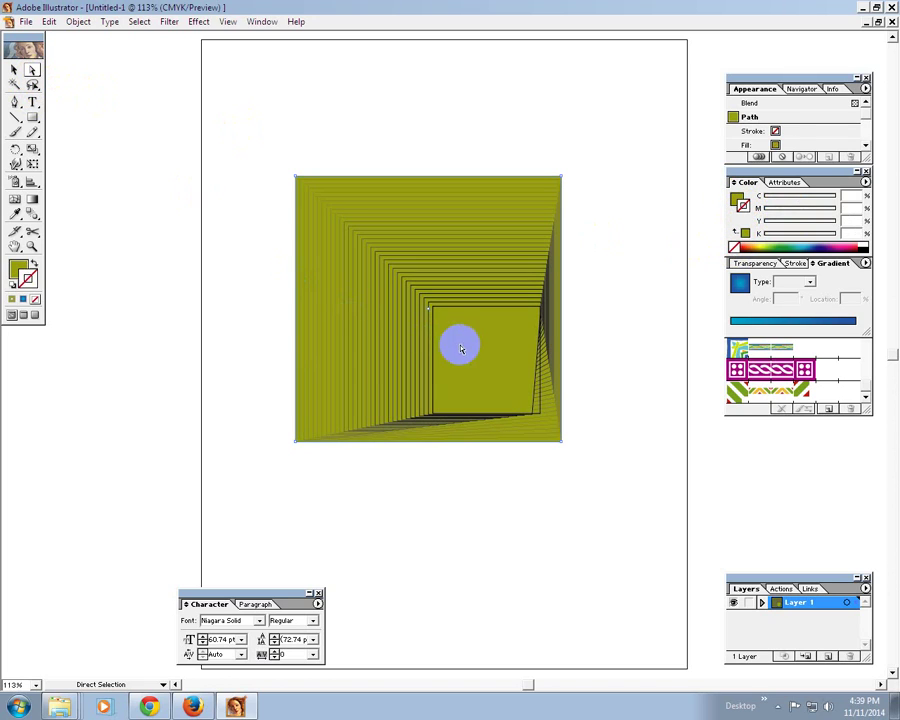
Fill the blend's inner square warm orange and remove its outline.
{"action": "left_click", "coordinate": [444, 308]}
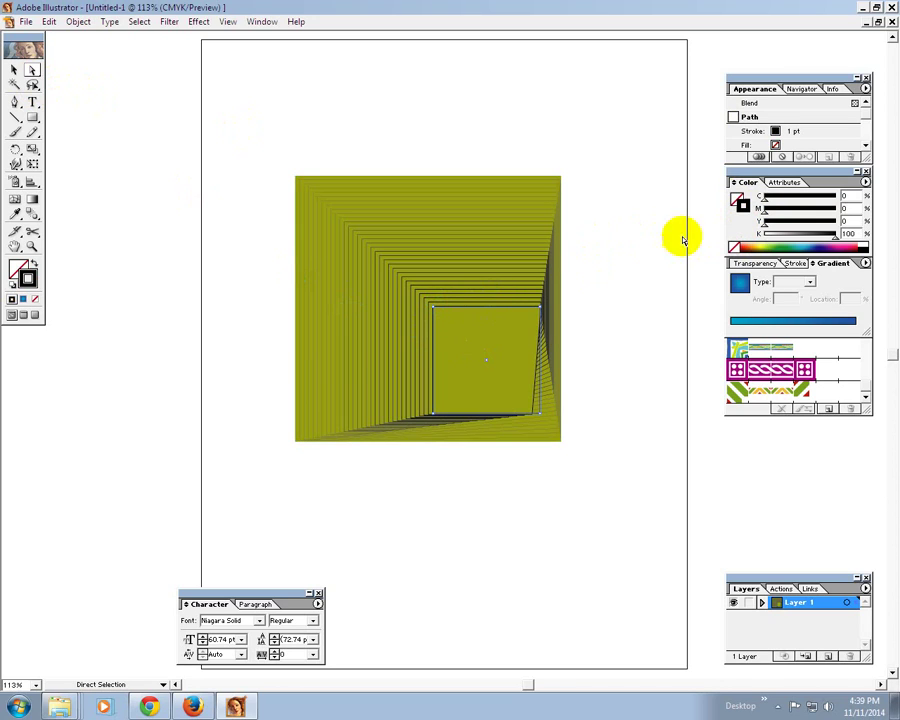
{"action": "left_click", "coordinate": [762, 243]}
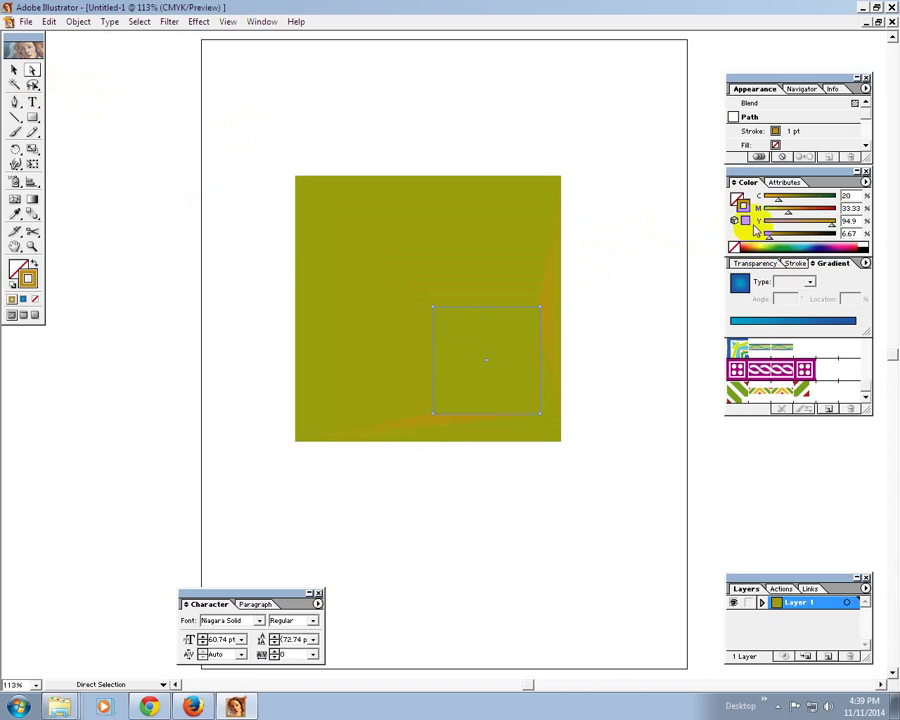
{"action": "left_click", "coordinate": [769, 197]}
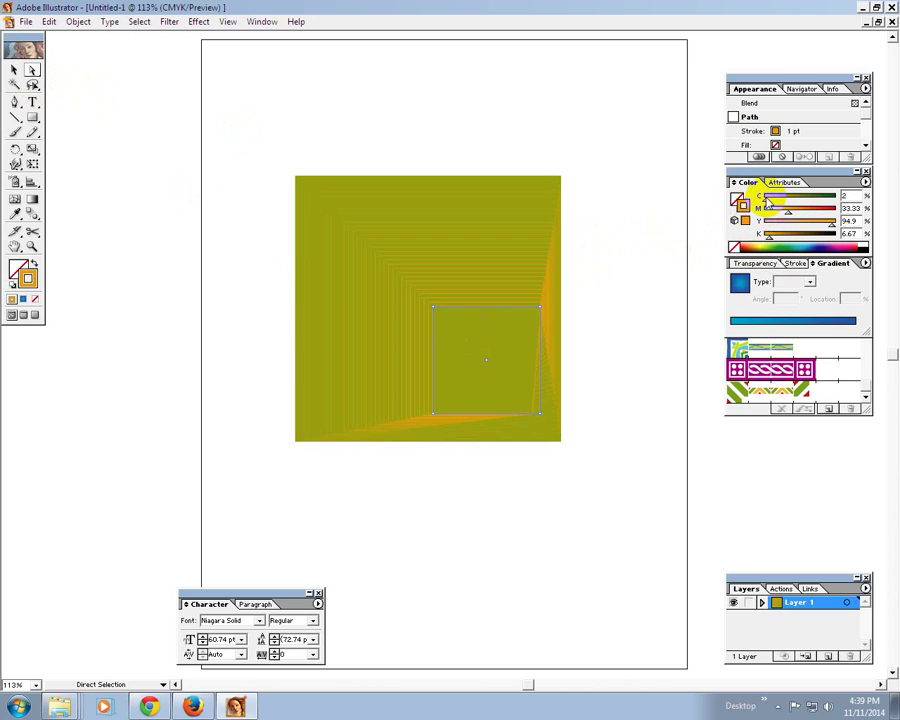
{"action": "left_click", "coordinate": [739, 205]}
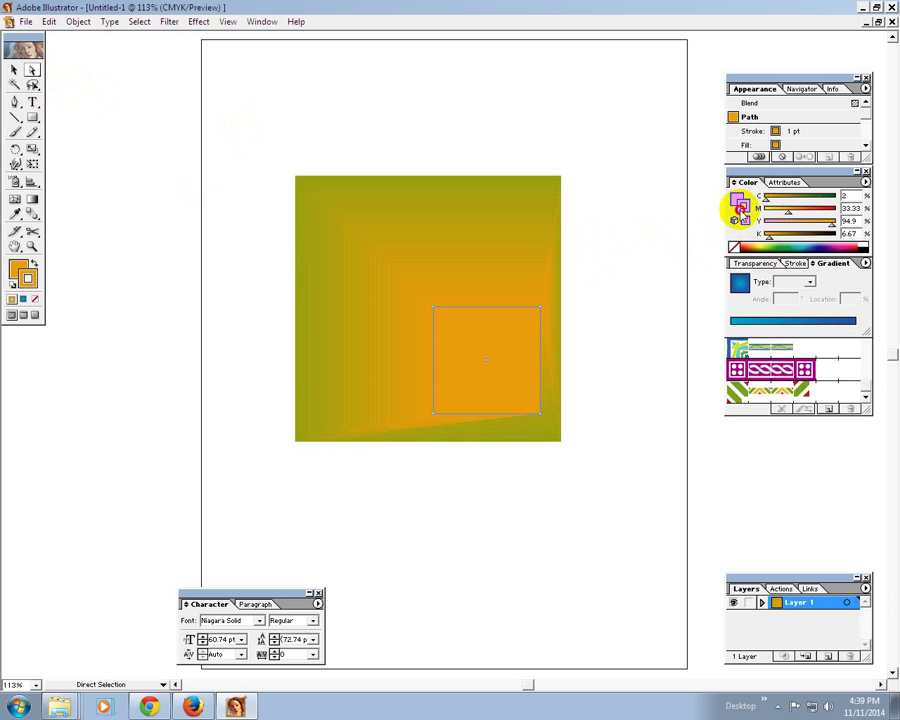
{"action": "left_click", "coordinate": [734, 246]}
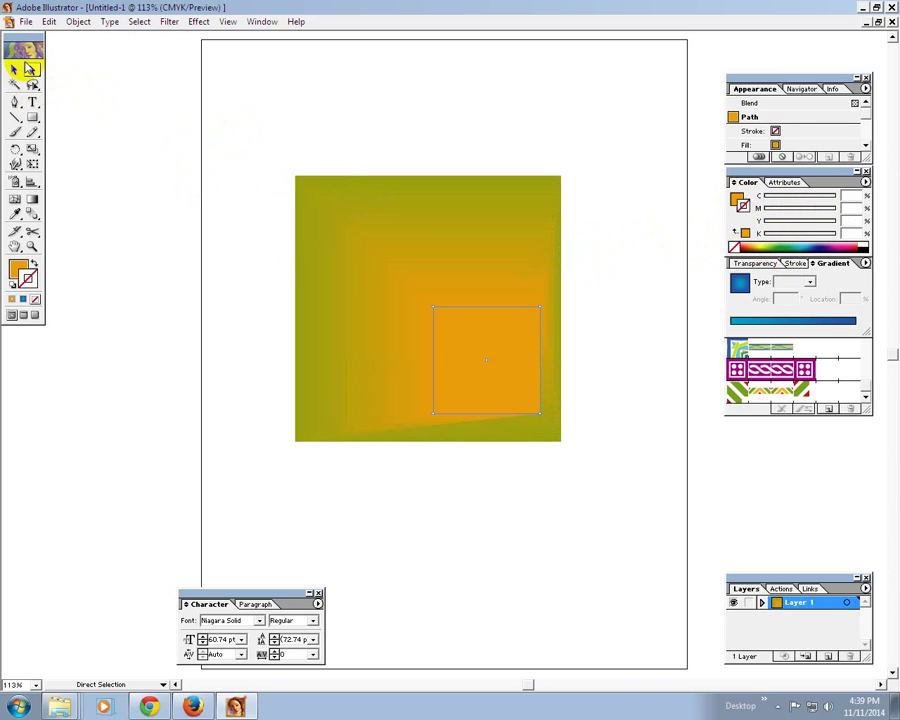
{"action": "left_click", "coordinate": [228, 93]}
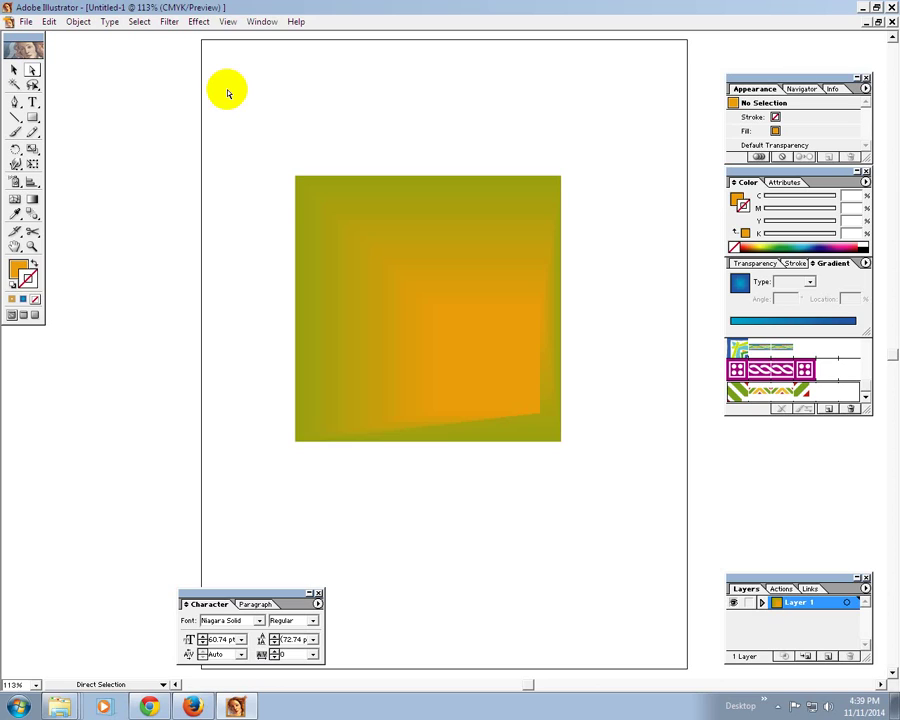
Select the whole shaded blend object and delete it.
{"action": "left_click", "coordinate": [376, 257]}
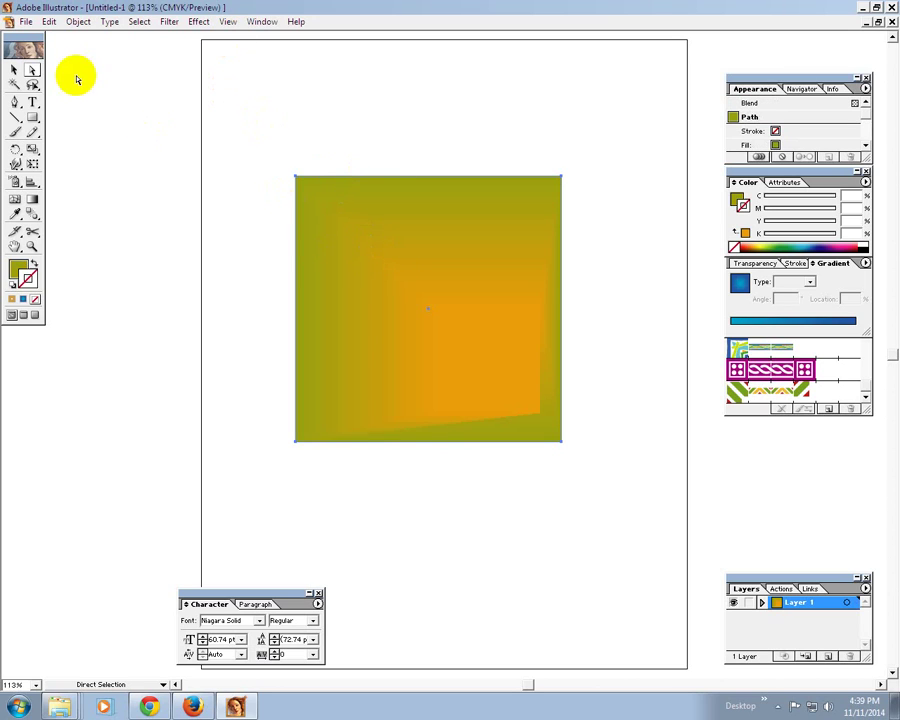
{"action": "left_click", "coordinate": [16, 68]}
{"action": "left_click", "coordinate": [550, 434]}
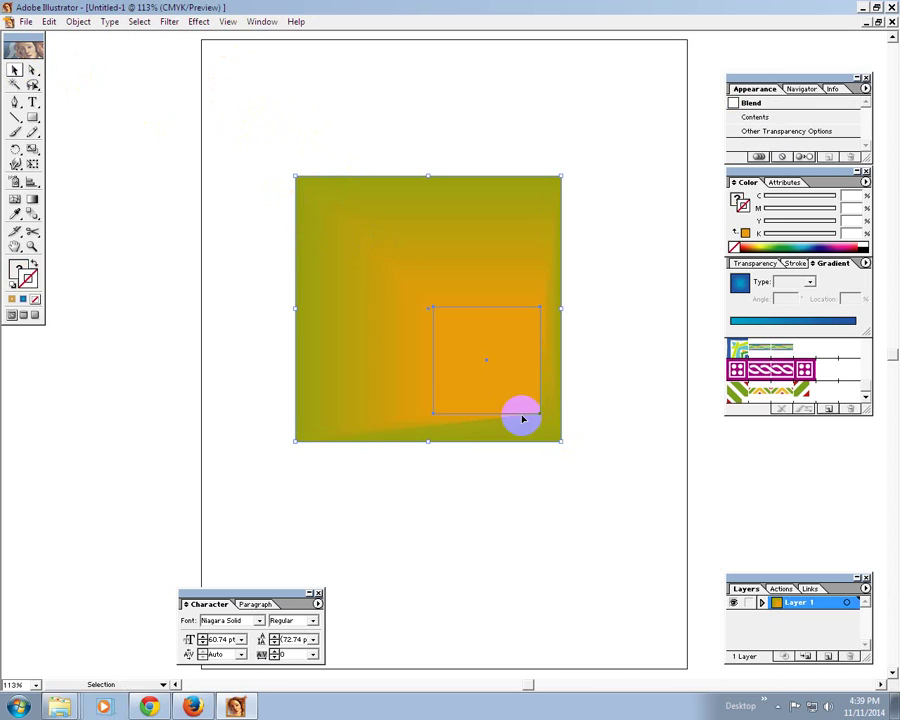
{"action": "left_click", "coordinate": [84, 194]}
{"action": "left_click", "coordinate": [354, 287]}
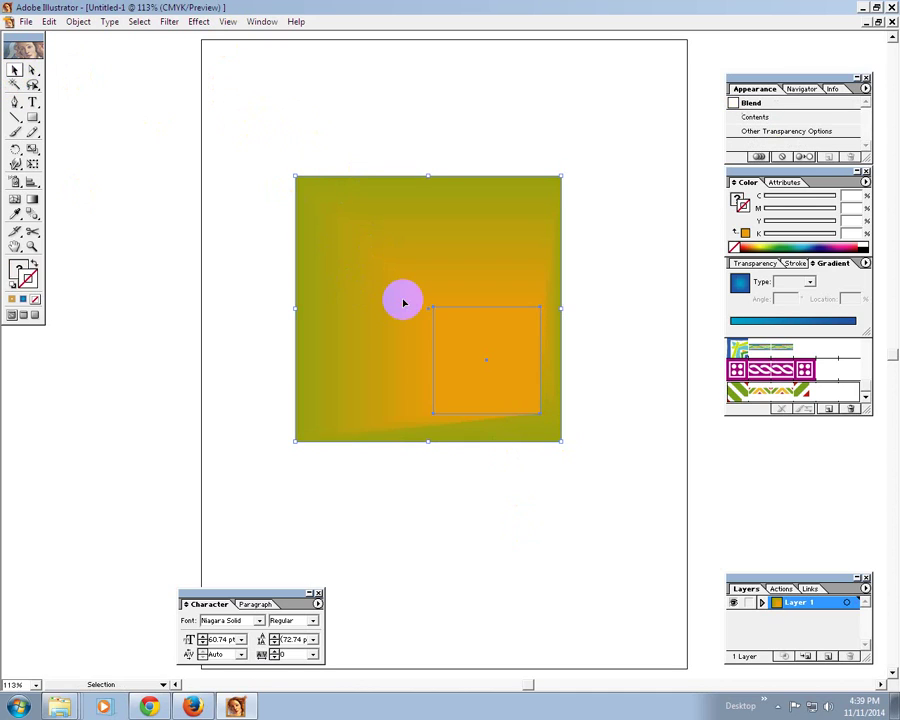
{"action": "key", "text": "Delete"}
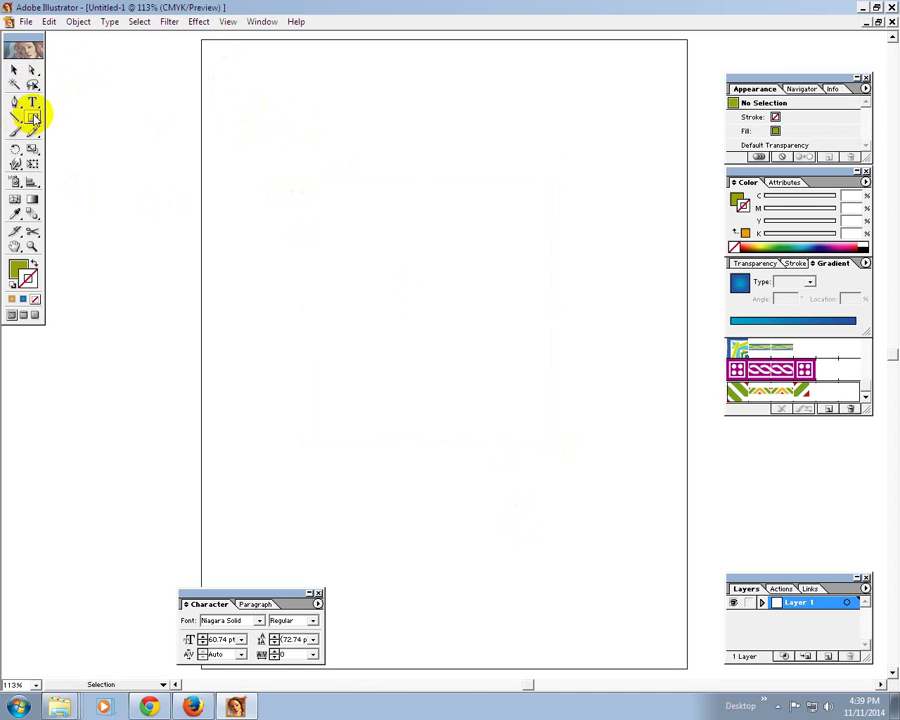
Draw a new olive square near the page centre.
{"action": "left_click", "coordinate": [32, 117]}
{"action": "left_click_drag", "start_coordinate": [342, 221], "coordinate": [418, 327]}
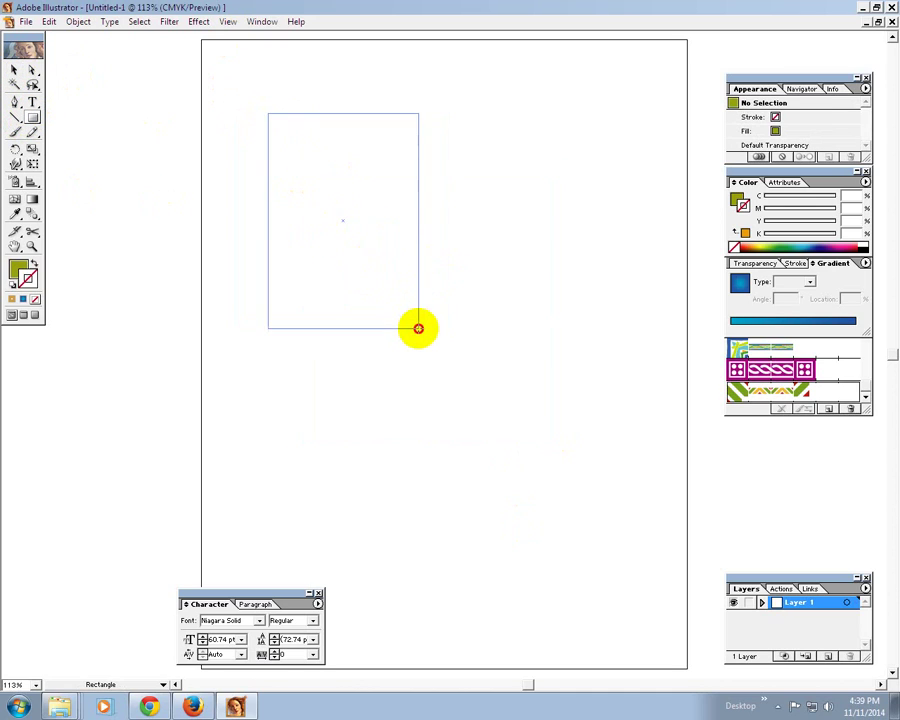
{"action": "key", "text": "Delete"}
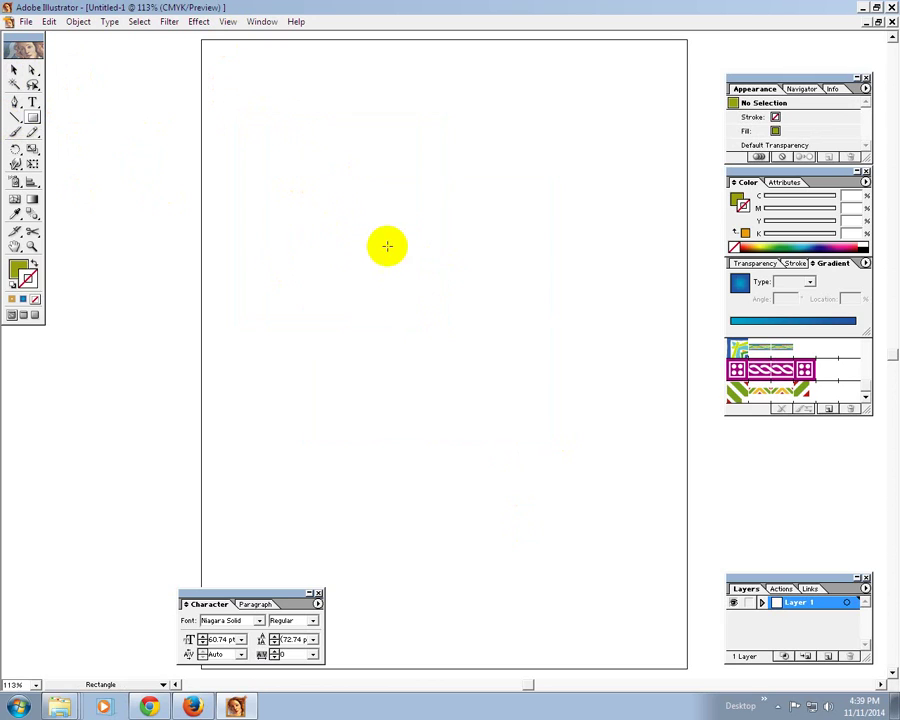
{"action": "mouse_move", "coordinate": [373, 215]}
{"action": "left_mouse_down"}
{"action": "mouse_move", "coordinate": [525, 425]}
{"action": "mouse_move", "coordinate": [583, 423]}
{"action": "left_mouse_up"}
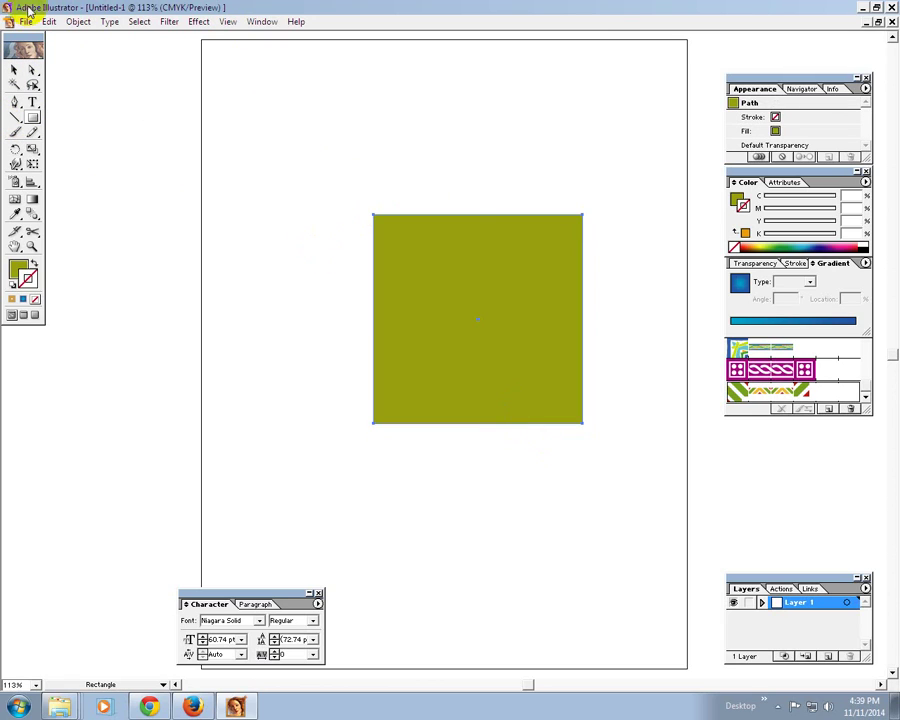
Duplicate the olive square, offset slightly down and to the right.
{"action": "left_click", "coordinate": [14, 70]}
{"action": "mouse_move", "coordinate": [467, 319]}
{"action": "left_mouse_down"}
{"action": "mouse_move", "coordinate": [384, 263]}
{"action": "mouse_move", "coordinate": [406, 280]}
{"action": "left_mouse_up"}
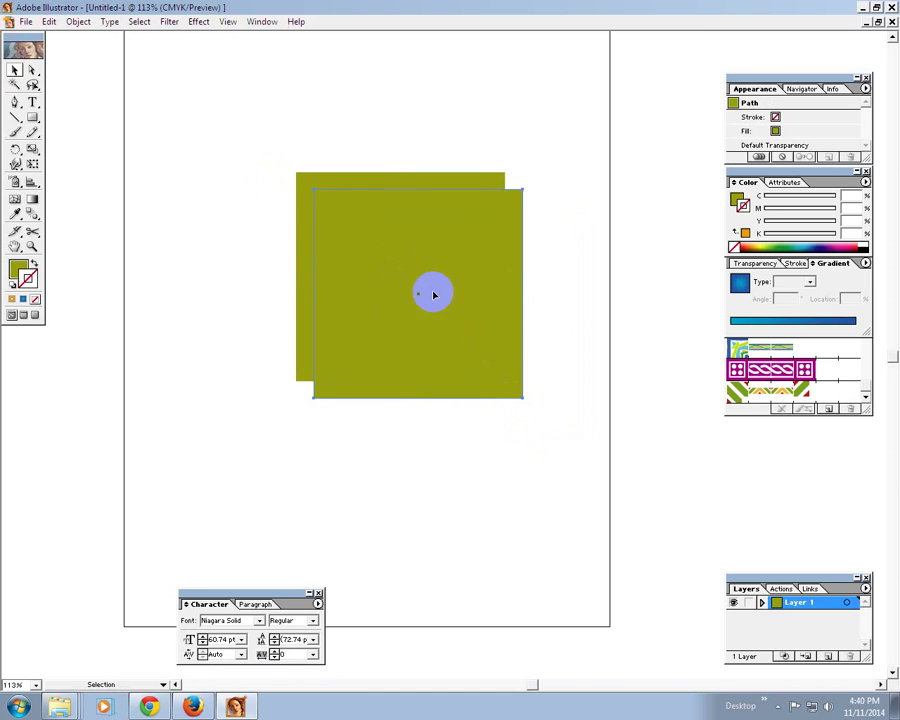
{"action": "left_click", "coordinate": [328, 129]}
{"action": "left_click_drag", "start_coordinate": [374, 273], "coordinate": [381, 280]}
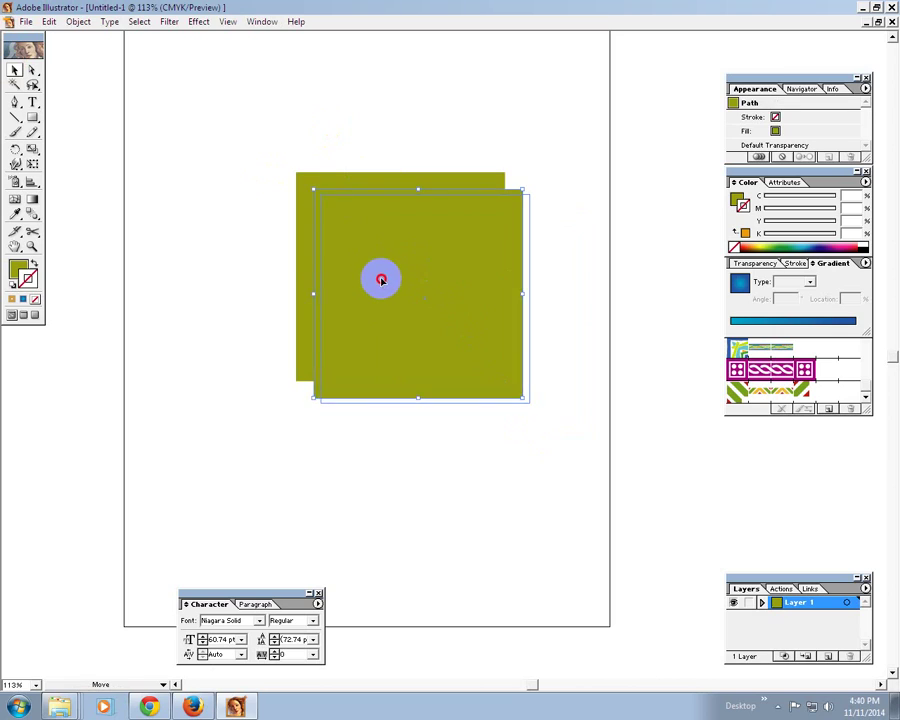
{"action": "left_click", "coordinate": [311, 127]}
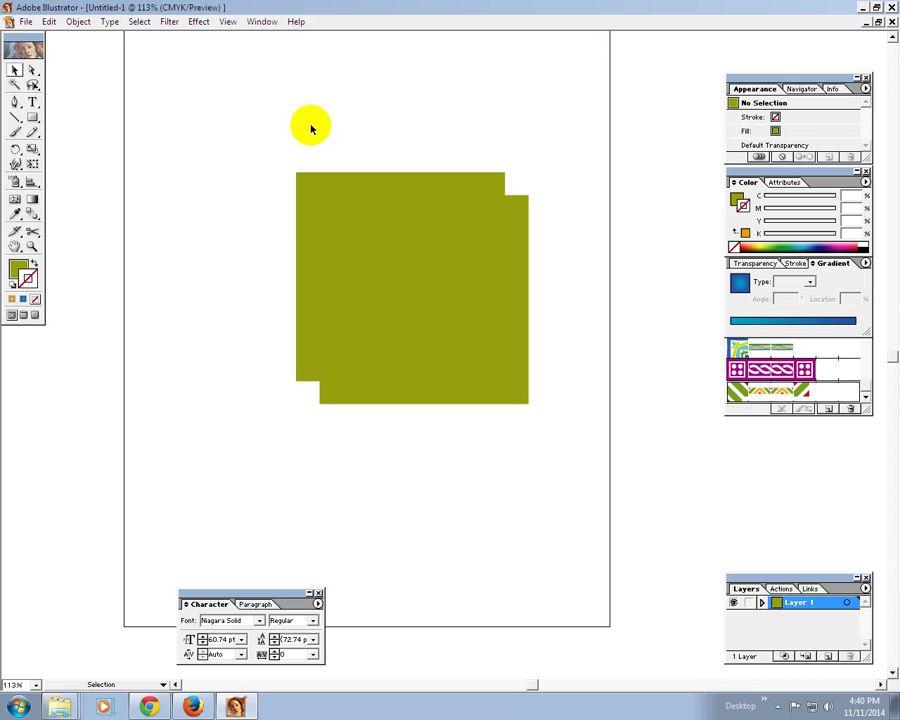
Recolour the front square golden yellow using the CMYK sliders.
{"action": "left_click", "coordinate": [380, 231]}
{"action": "left_click", "coordinate": [275, 163]}
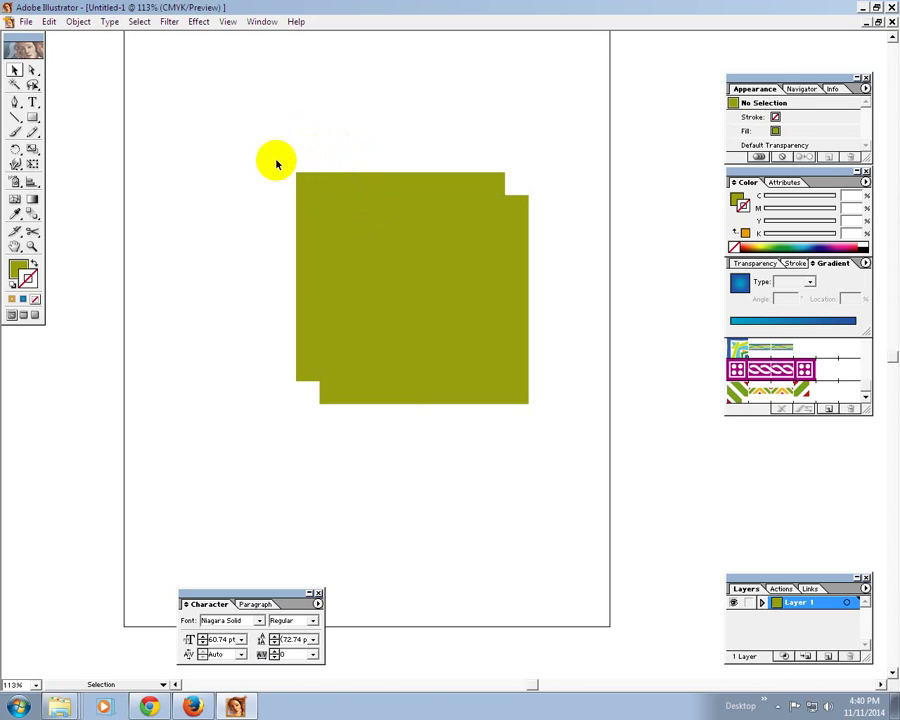
{"action": "left_click", "coordinate": [32, 69]}
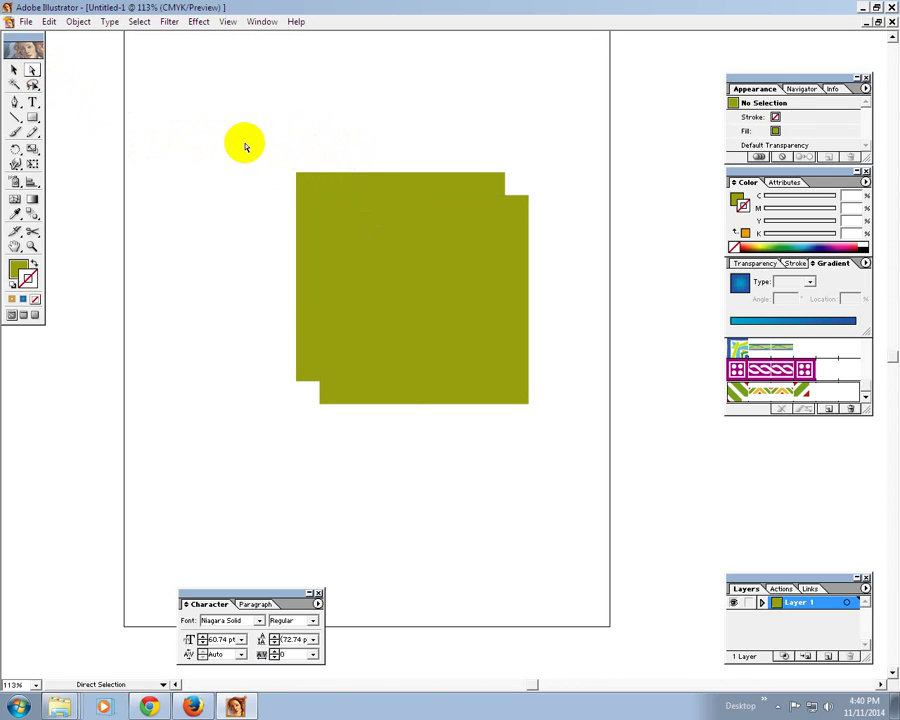
{"action": "left_click_drag", "start_coordinate": [245, 143], "coordinate": [361, 235]}
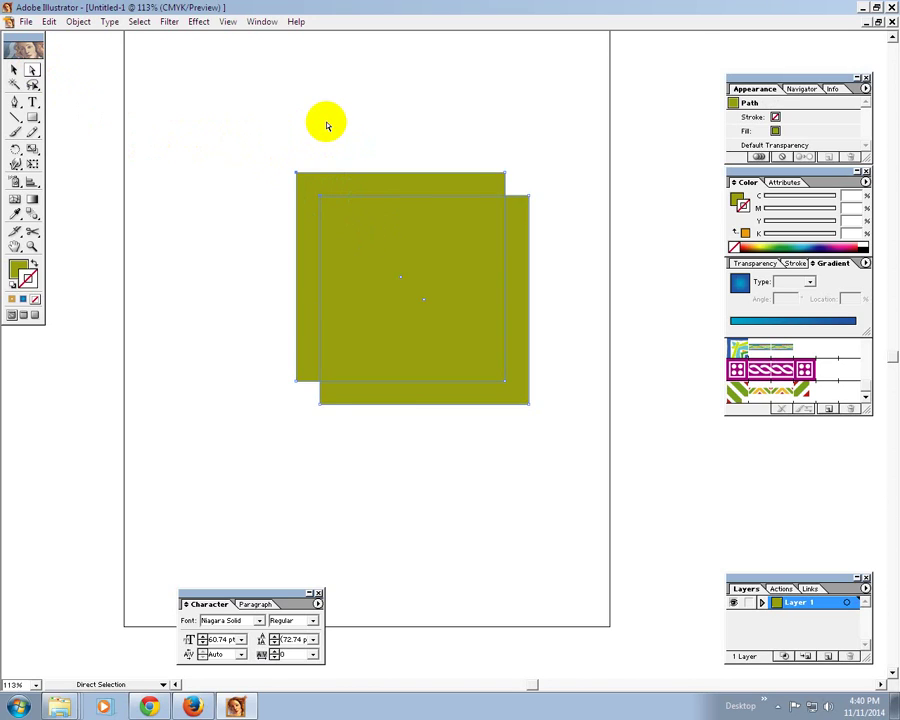
{"action": "left_click", "coordinate": [327, 125]}
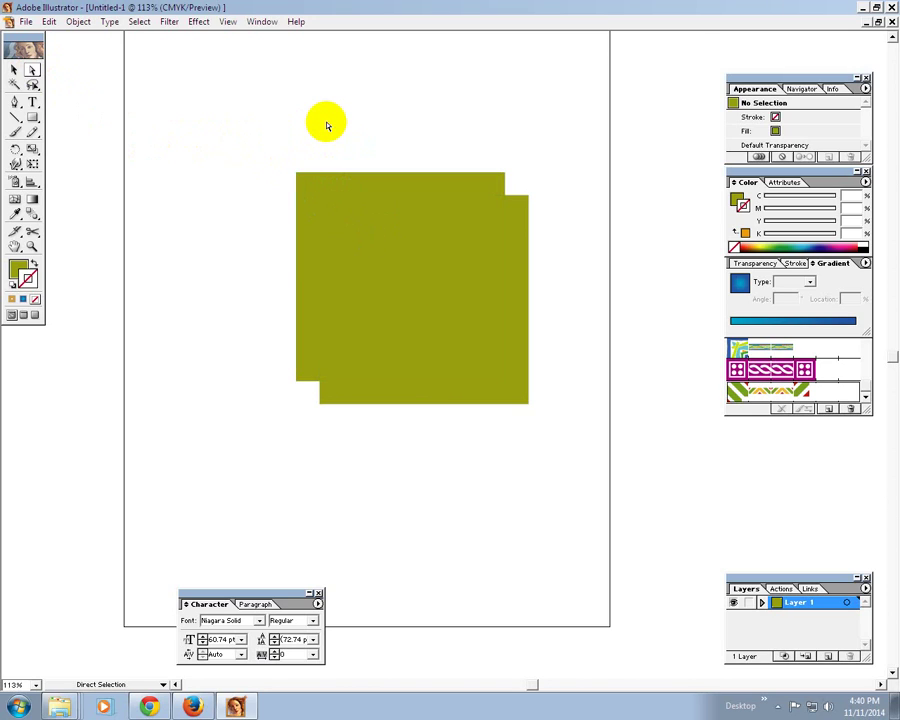
{"action": "left_click", "coordinate": [364, 322]}
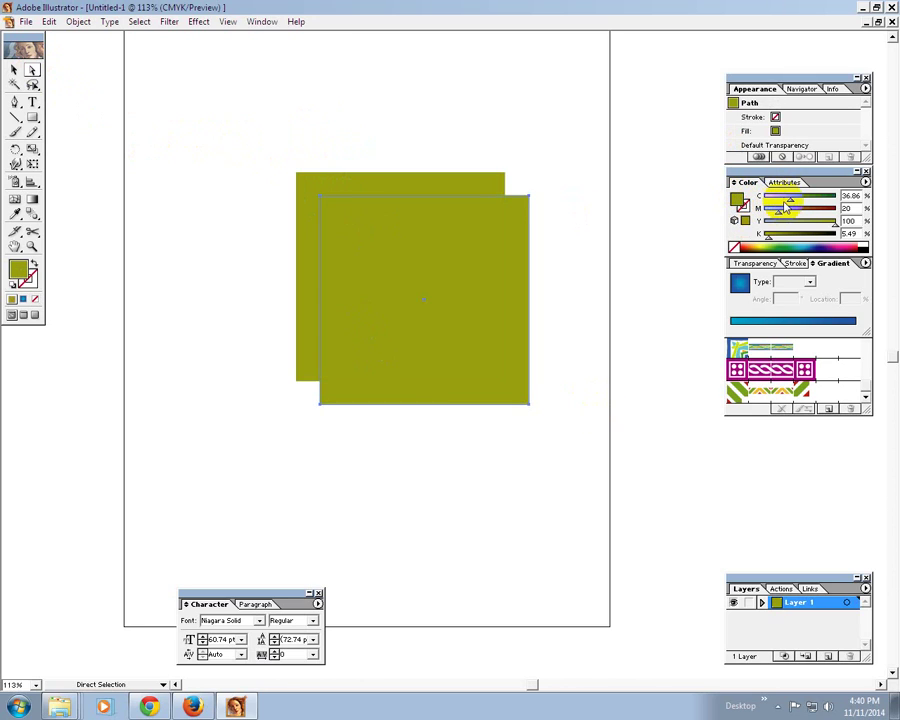
{"action": "left_click_drag", "start_coordinate": [776, 200], "coordinate": [772, 200]}
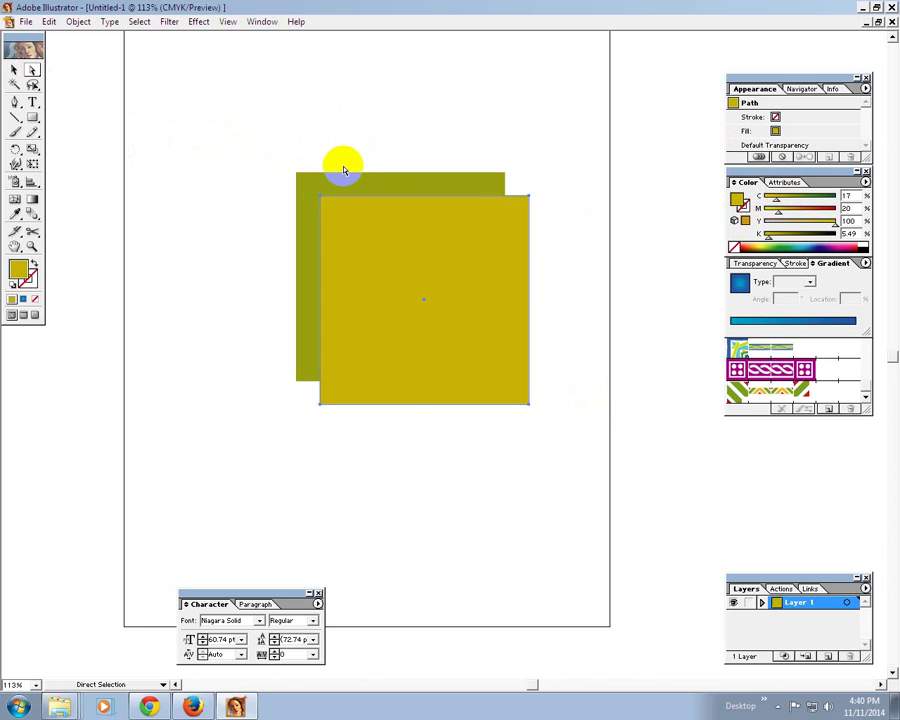
{"action": "left_click", "coordinate": [345, 167]}
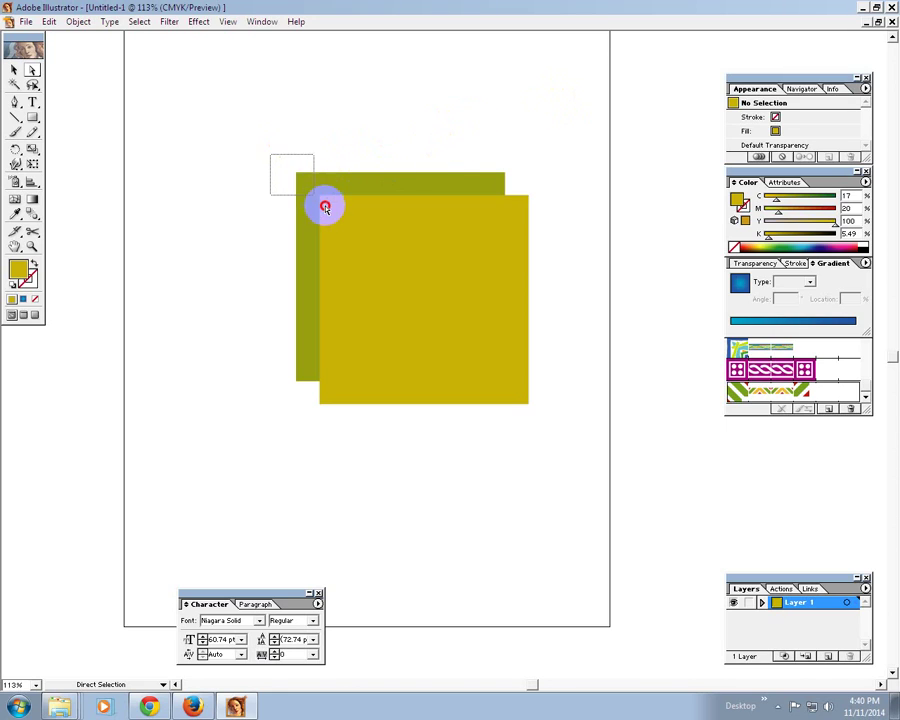
Blend the darker back square into the yellow front square at their top-left corners.
{"action": "left_click_drag", "start_coordinate": [271, 156], "coordinate": [327, 210]}
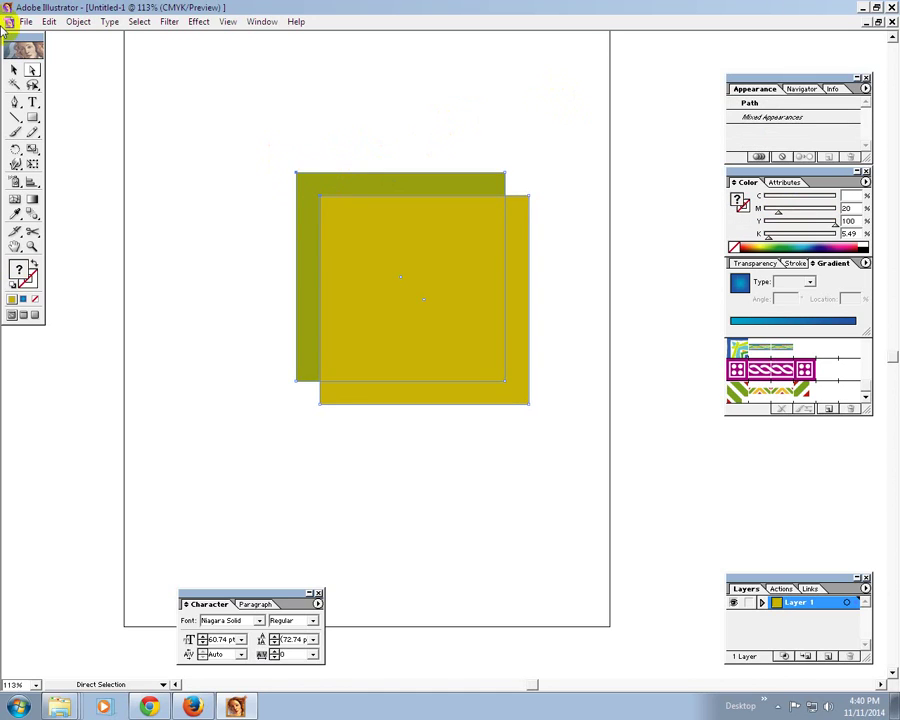
{"action": "left_click", "coordinate": [32, 213]}
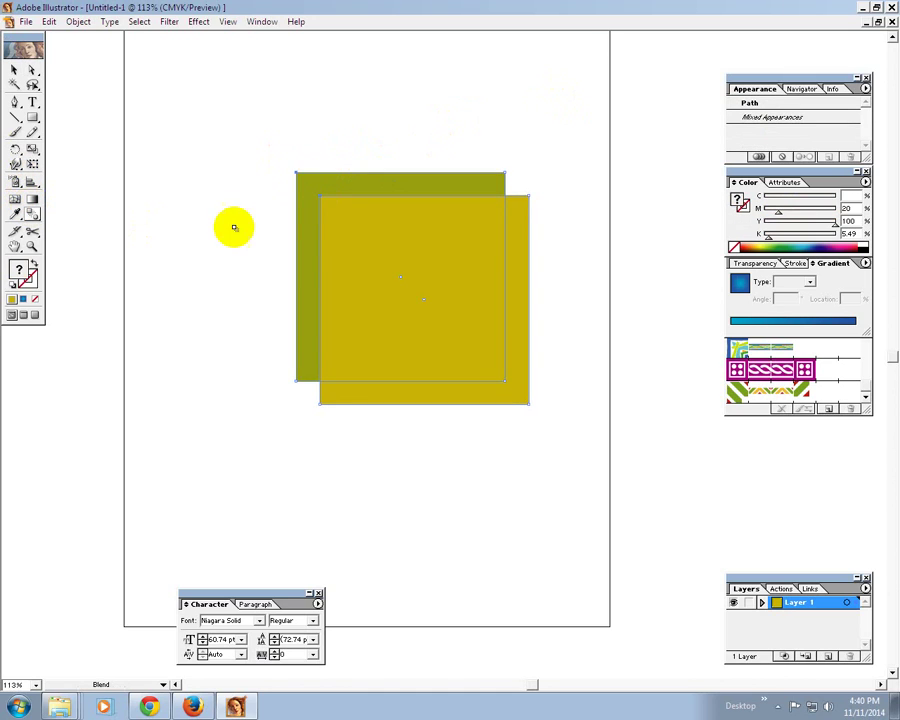
{"action": "left_click", "coordinate": [294, 174]}
{"action": "left_click", "coordinate": [318, 197]}
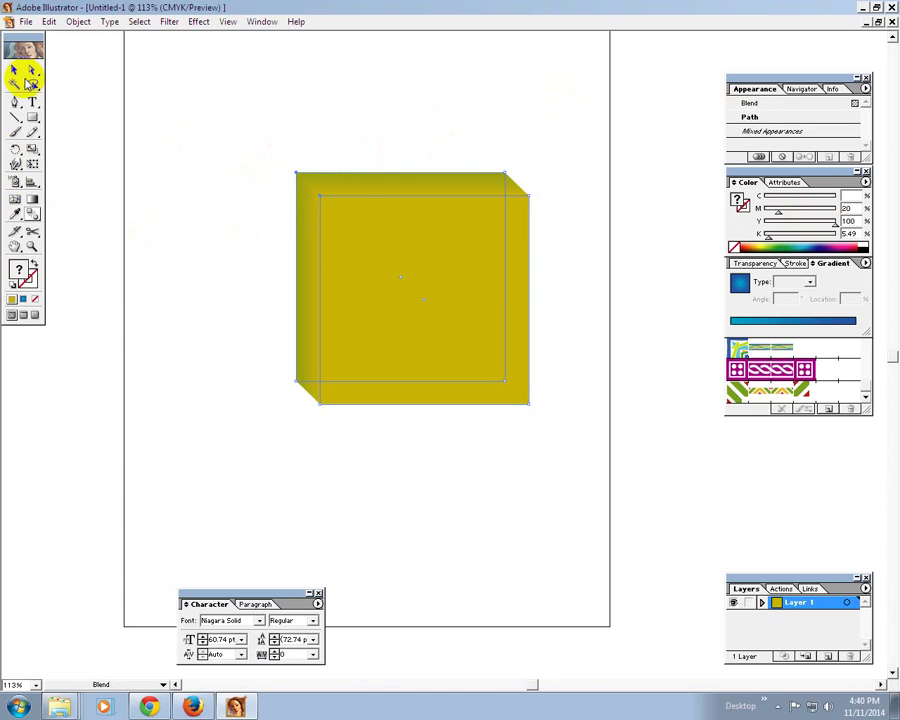
{"action": "left_click", "coordinate": [32, 70]}
{"action": "left_click", "coordinate": [251, 100]}
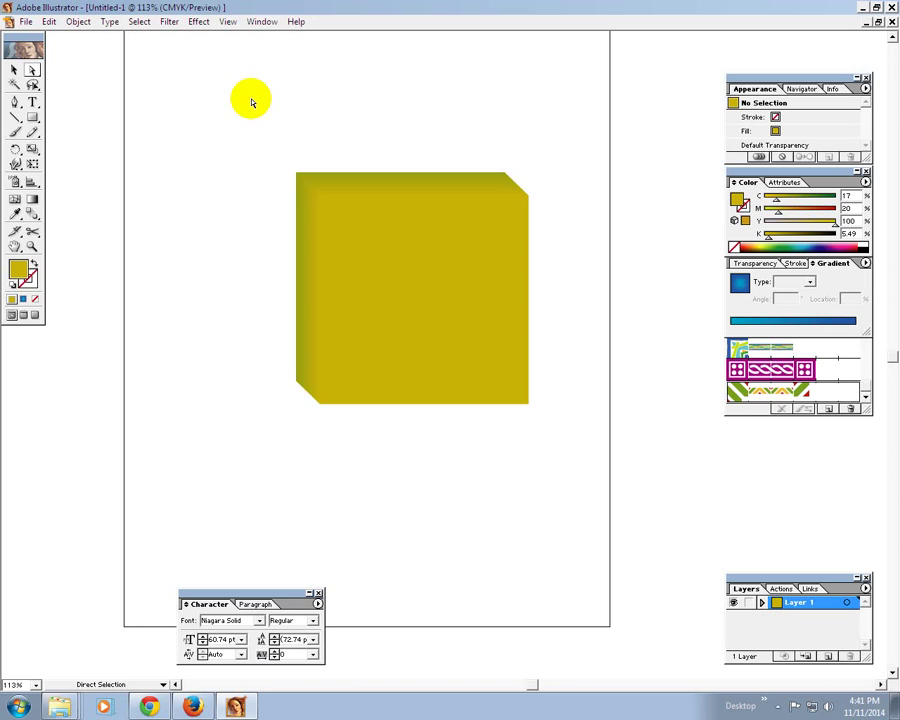
Drag the cube's front square down-right to deepen the blend.
{"action": "left_click", "coordinate": [422, 209]}
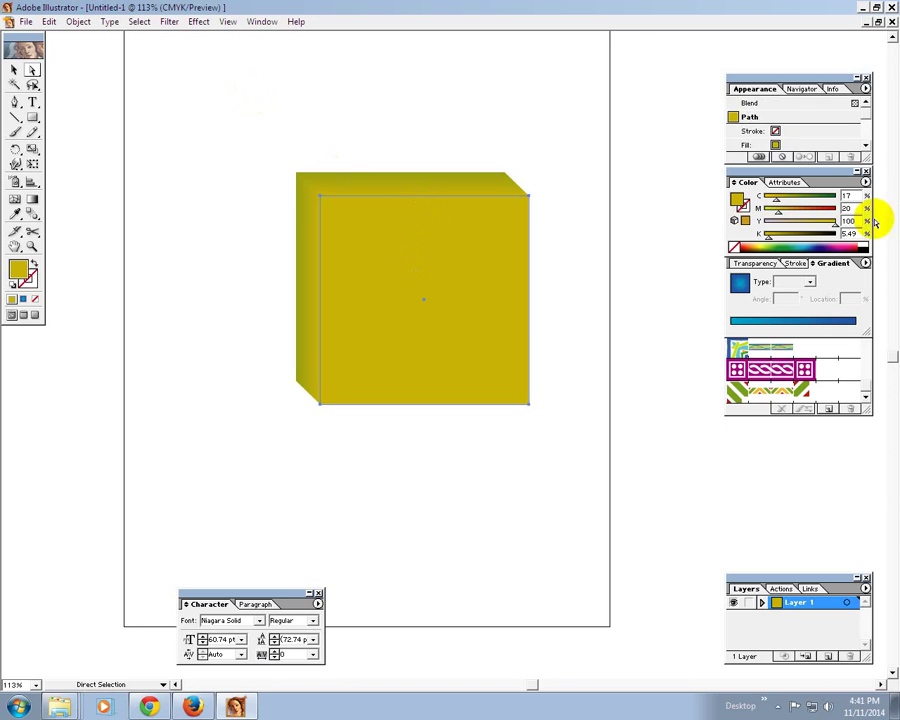
{"action": "left_click", "coordinate": [305, 177]}
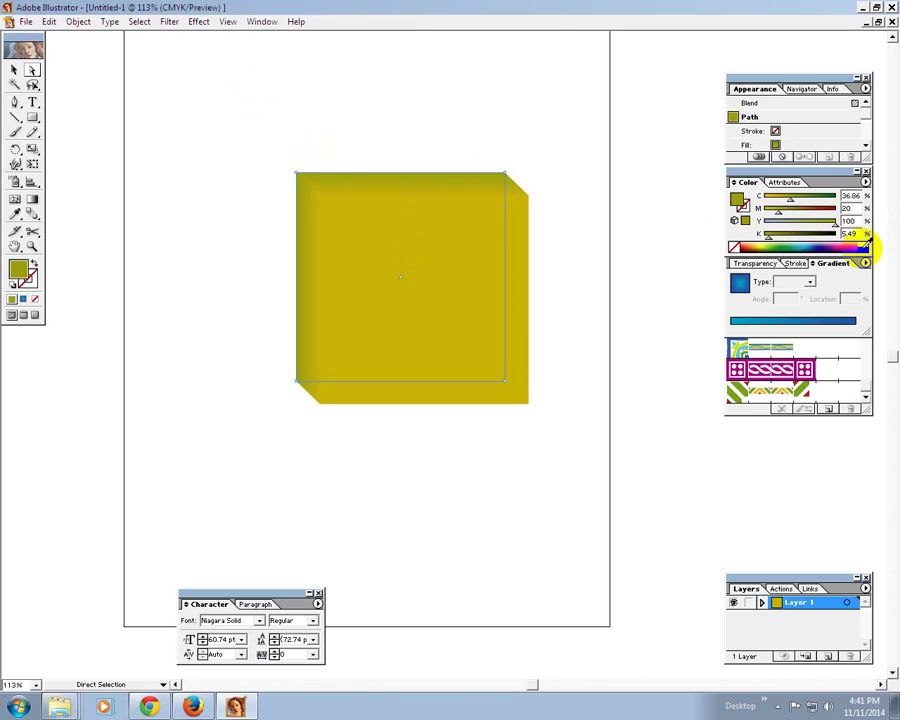
{"action": "left_click", "coordinate": [439, 137]}
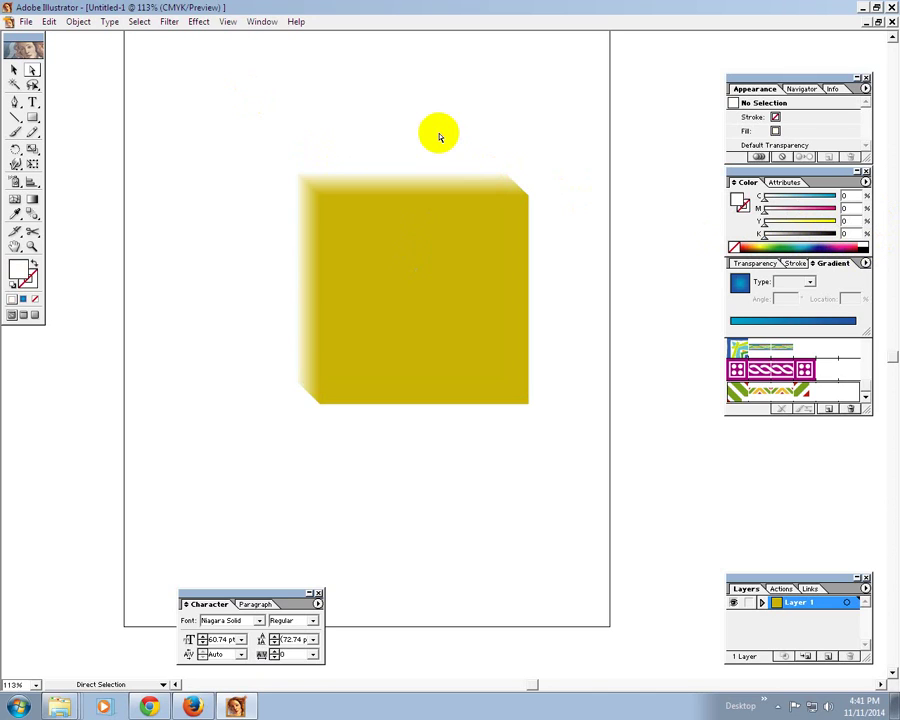
{"action": "mouse_move", "coordinate": [444, 256]}
{"action": "left_mouse_down"}
{"action": "mouse_move", "coordinate": [473, 352]}
{"action": "mouse_move", "coordinate": [493, 374]}
{"action": "left_mouse_up"}
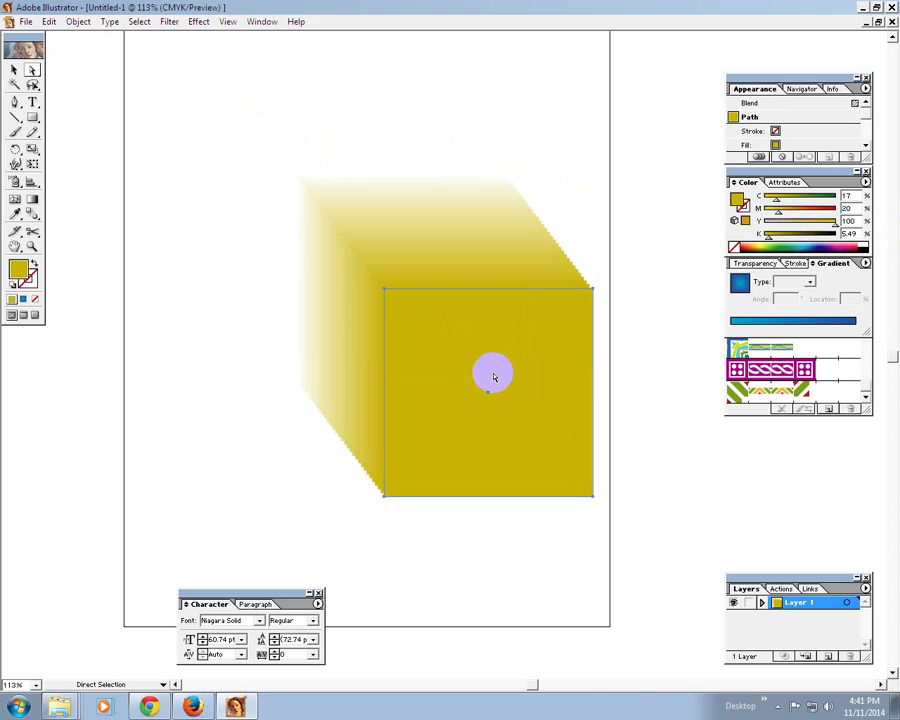
{"action": "left_click", "coordinate": [391, 160]}
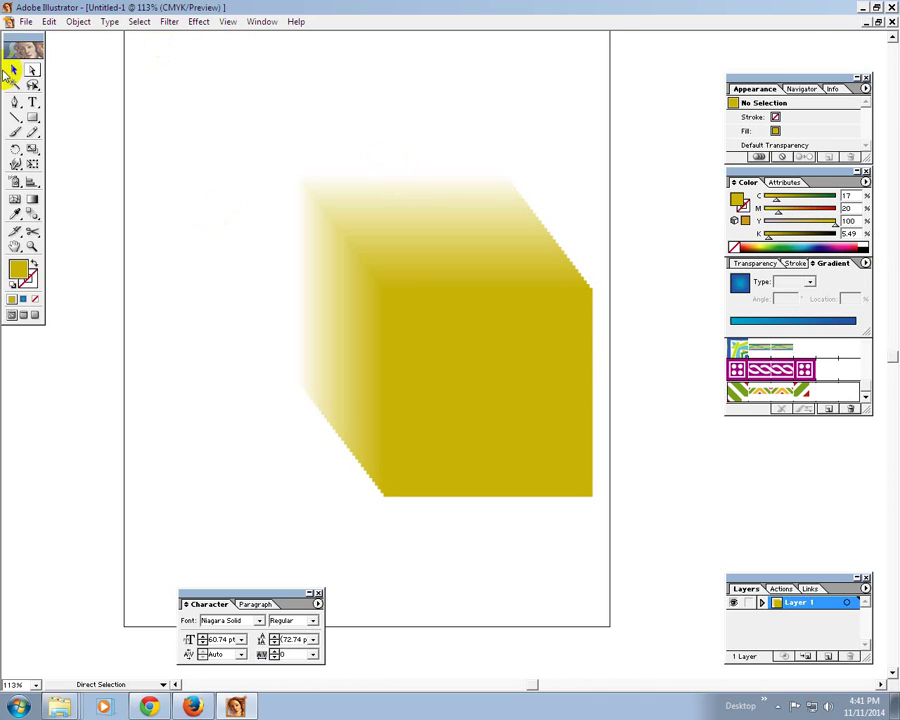
Marquee-select all the cube artwork and delete it.
{"action": "left_click", "coordinate": [14, 69]}
{"action": "left_click_drag", "start_coordinate": [178, 135], "coordinate": [430, 405]}
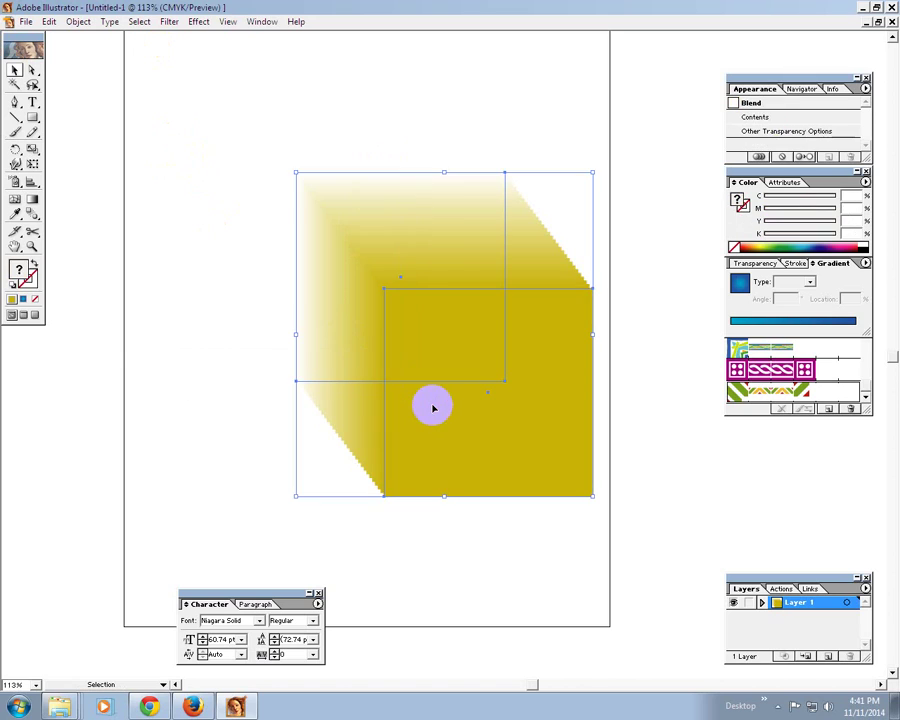
{"action": "key", "text": "Delete"}
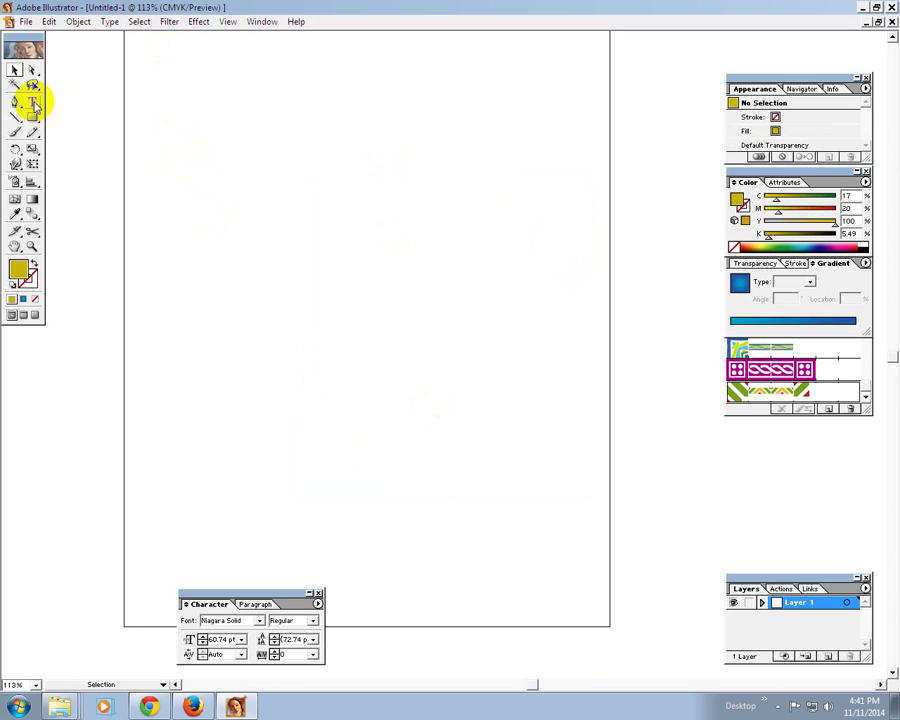
Type the text 'BD' on the artboard and scale it up large.
{"action": "left_click", "coordinate": [33, 102]}
{"action": "left_click", "coordinate": [232, 206]}
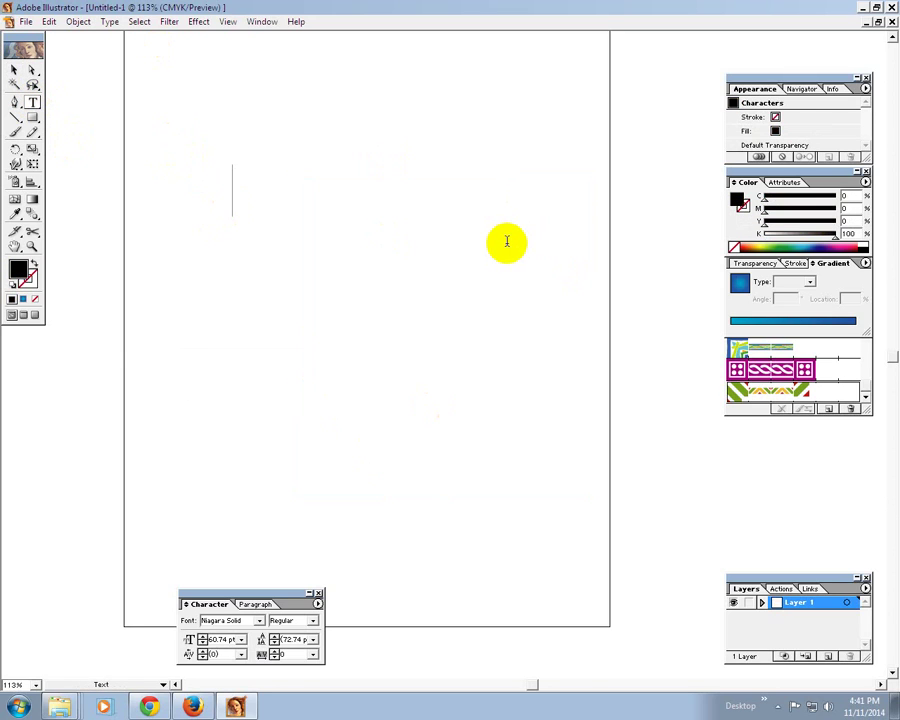
{"action": "type", "text": "B"}
{"action": "key", "text": "BackSpace"}
{"action": "type", "text": "D"}
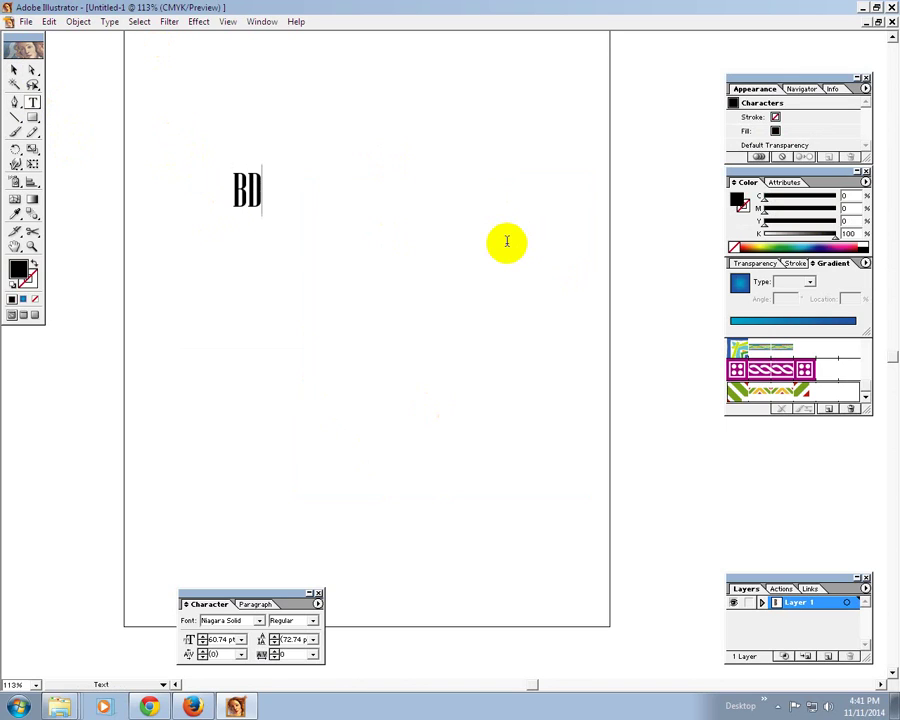
{"action": "left_click", "coordinate": [14, 70]}
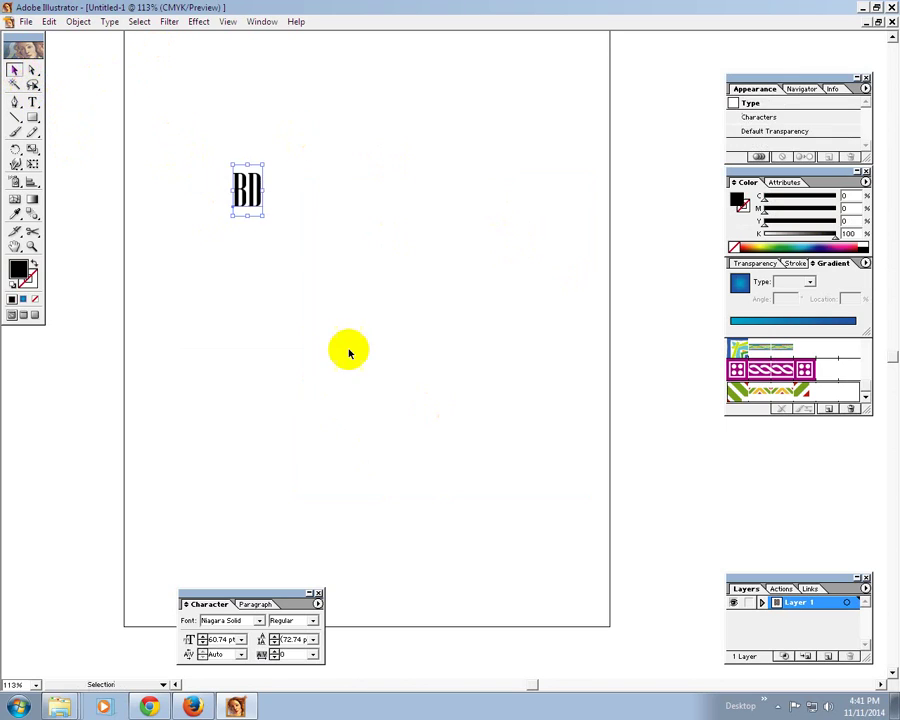
{"action": "left_click_drag", "start_coordinate": [263, 216], "coordinate": [430, 463]}
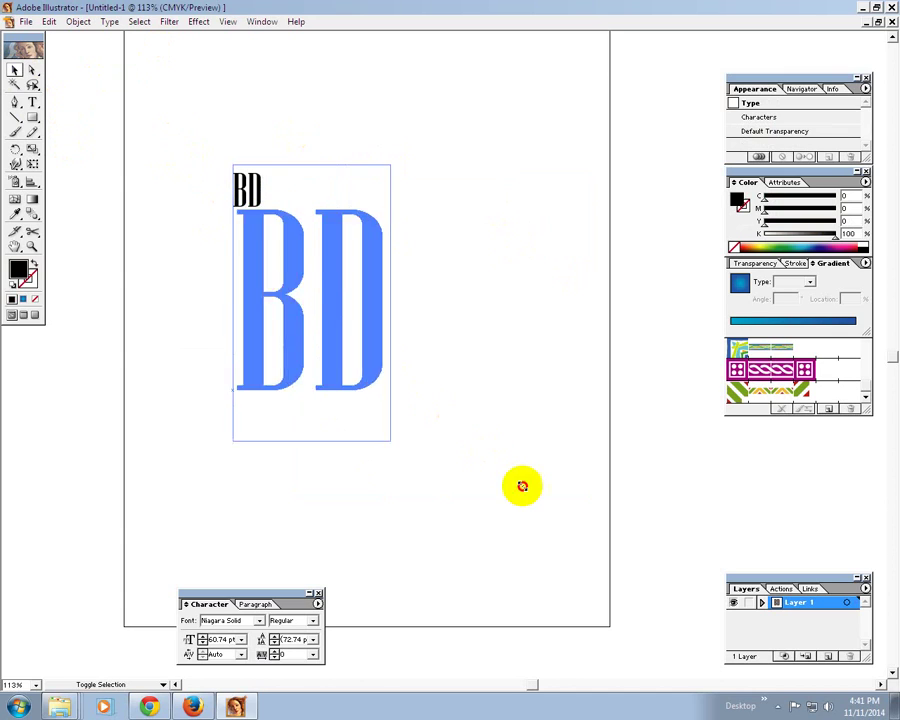
Convert the BD text to outlines and fill the letters brown.
{"action": "left_click", "coordinate": [407, 204]}
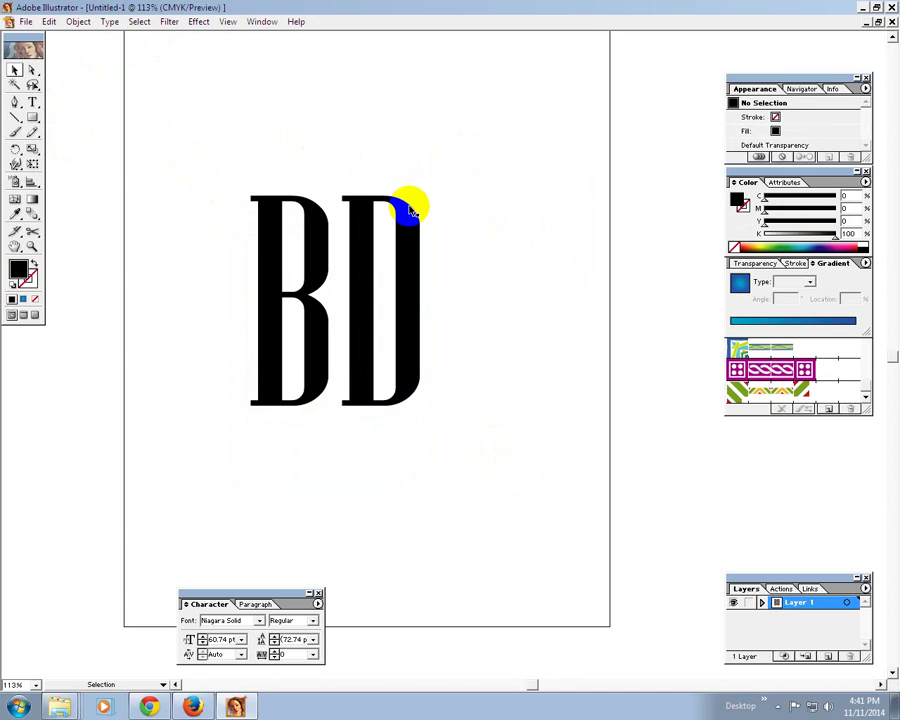
{"action": "key", "text": "ctrl+shift+o"}
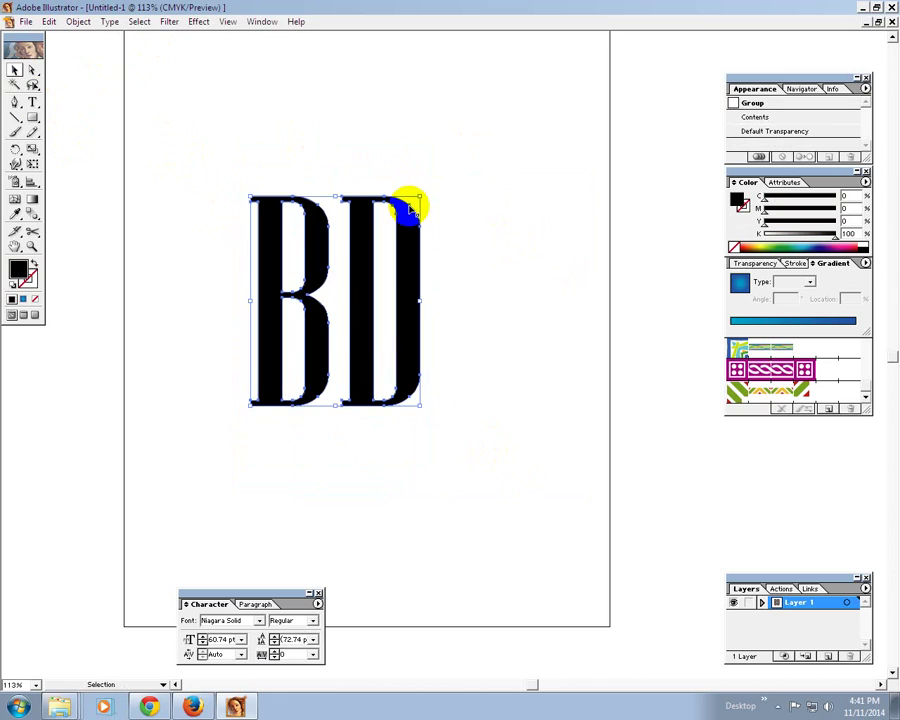
{"action": "left_click", "coordinate": [432, 175]}
{"action": "left_click", "coordinate": [408, 203]}
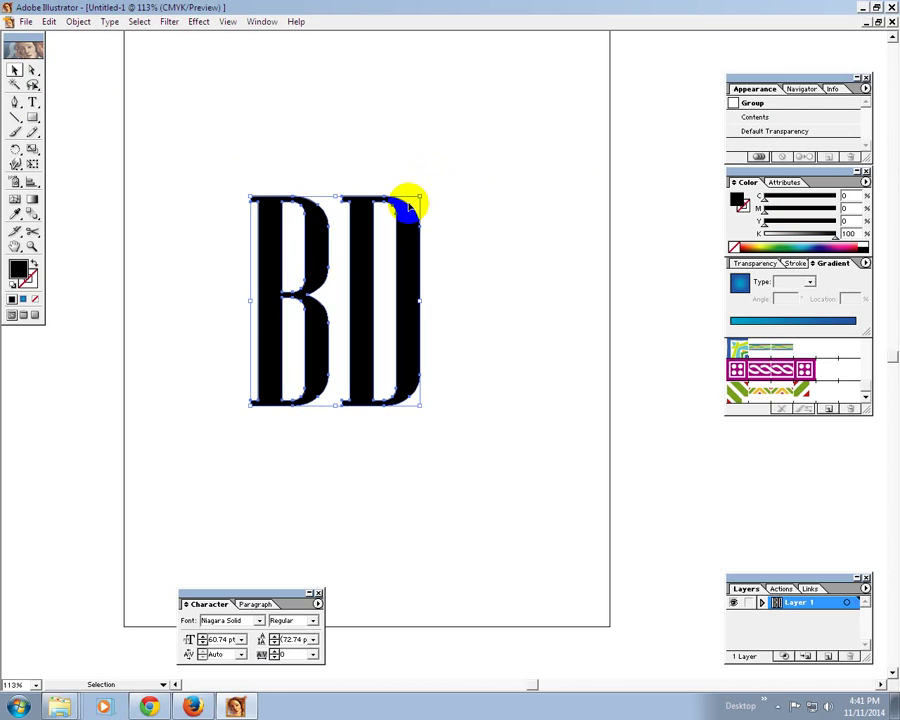
{"action": "left_click", "coordinate": [408, 205]}
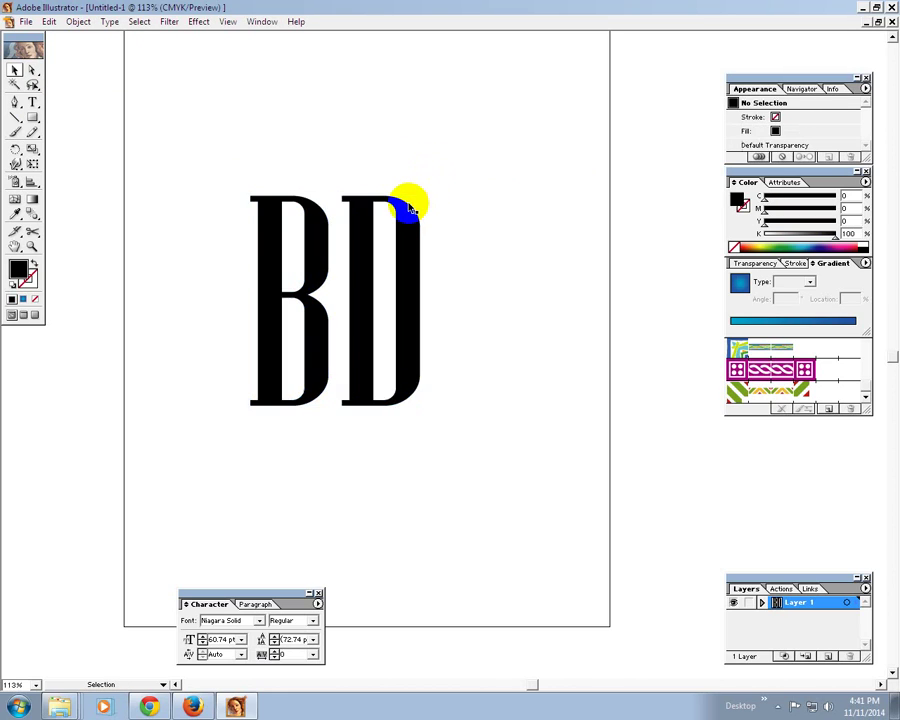
{"action": "left_click", "coordinate": [739, 200]}
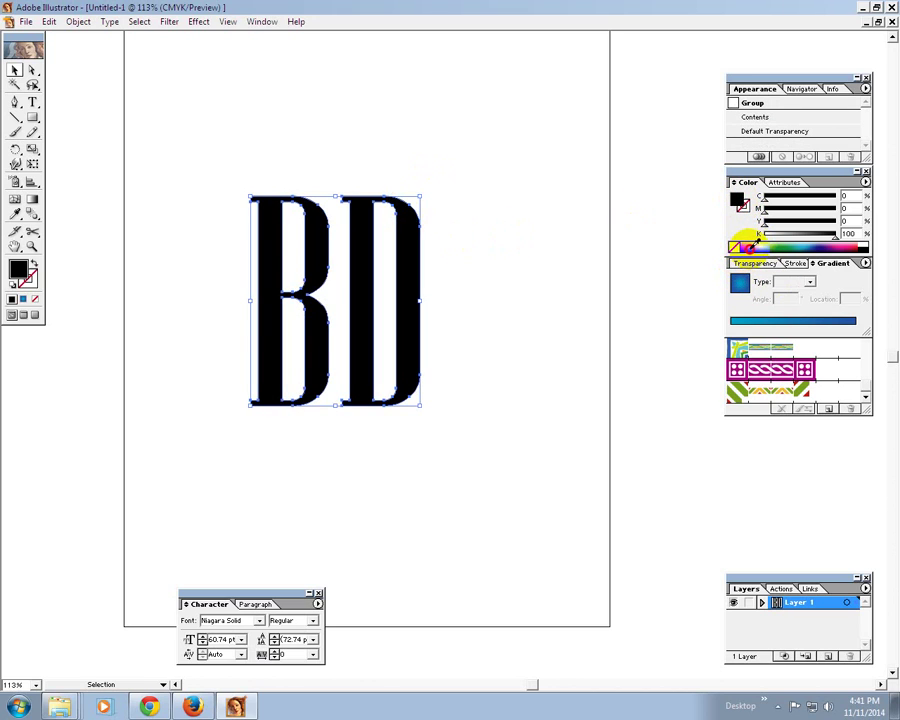
{"action": "left_click", "coordinate": [748, 243]}
Alt-drag an offset copy of the BD letters behind them for an inline effect.
{"action": "left_click", "coordinate": [466, 179]}
{"action": "left_click", "coordinate": [413, 222]}
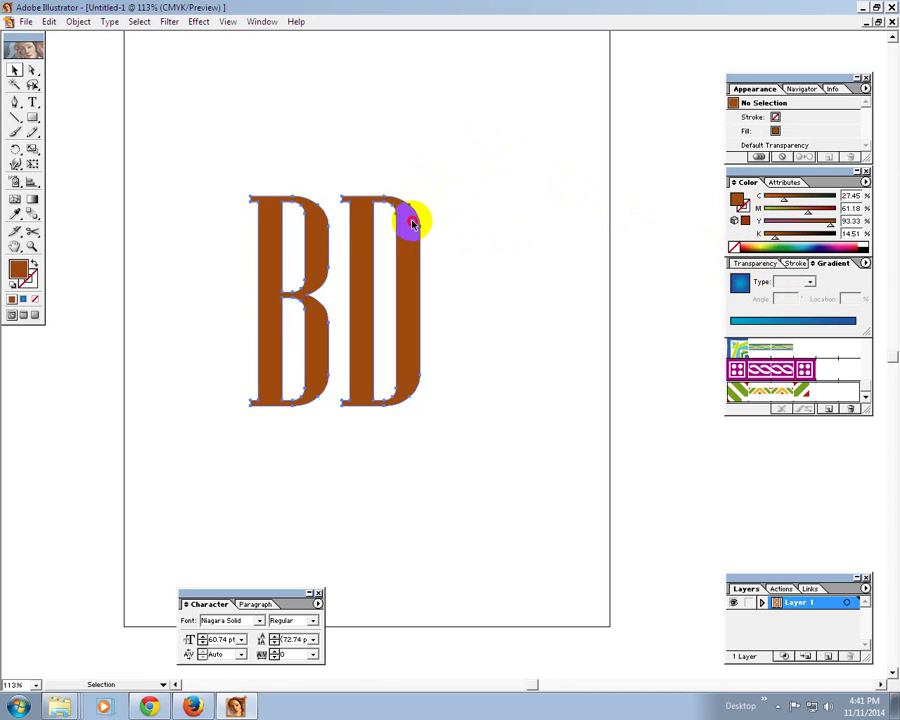
{"action": "left_click_drag", "start_coordinate": [413, 222], "coordinate": [410, 206]}
{"action": "left_click", "coordinate": [85, 133]}
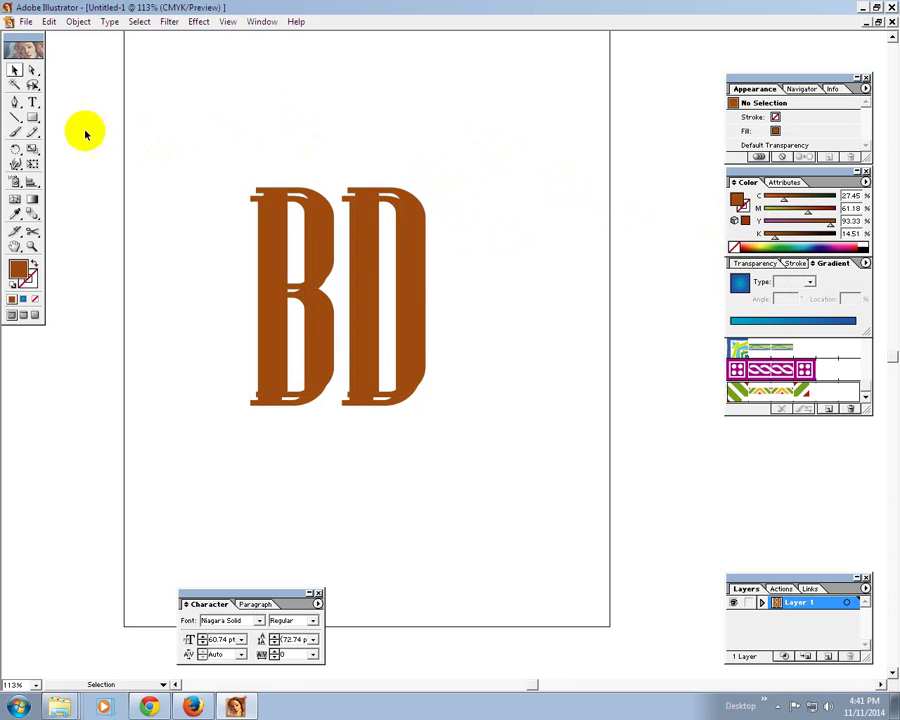
Zoom in on the BD letters and select the D's compound path.
{"action": "left_click", "coordinate": [32, 70]}
{"action": "left_click_drag", "start_coordinate": [243, 159], "coordinate": [464, 351]}
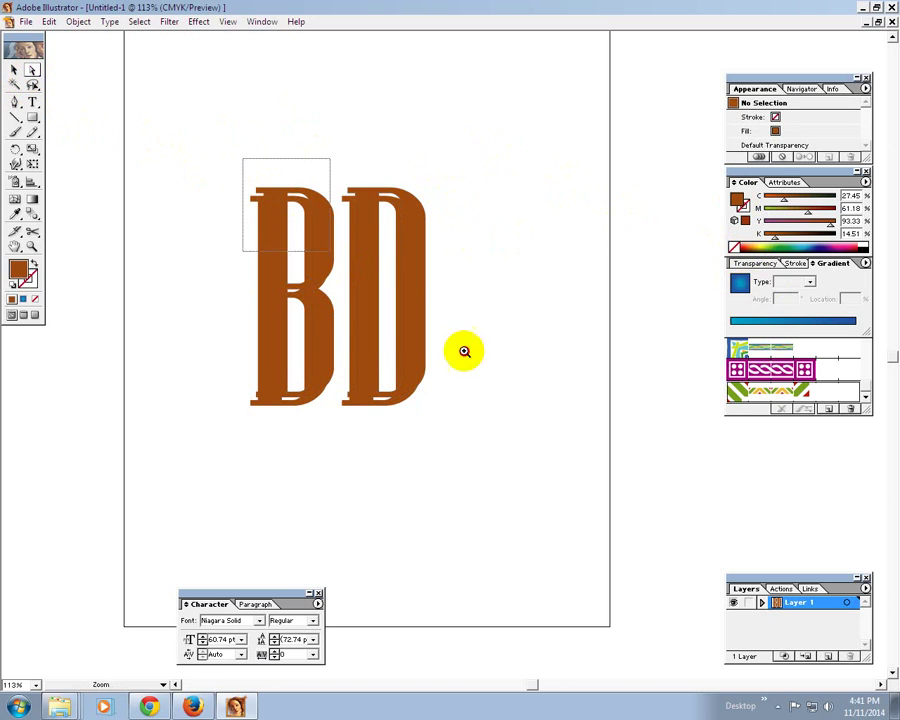
{"action": "left_click", "coordinate": [15, 70]}
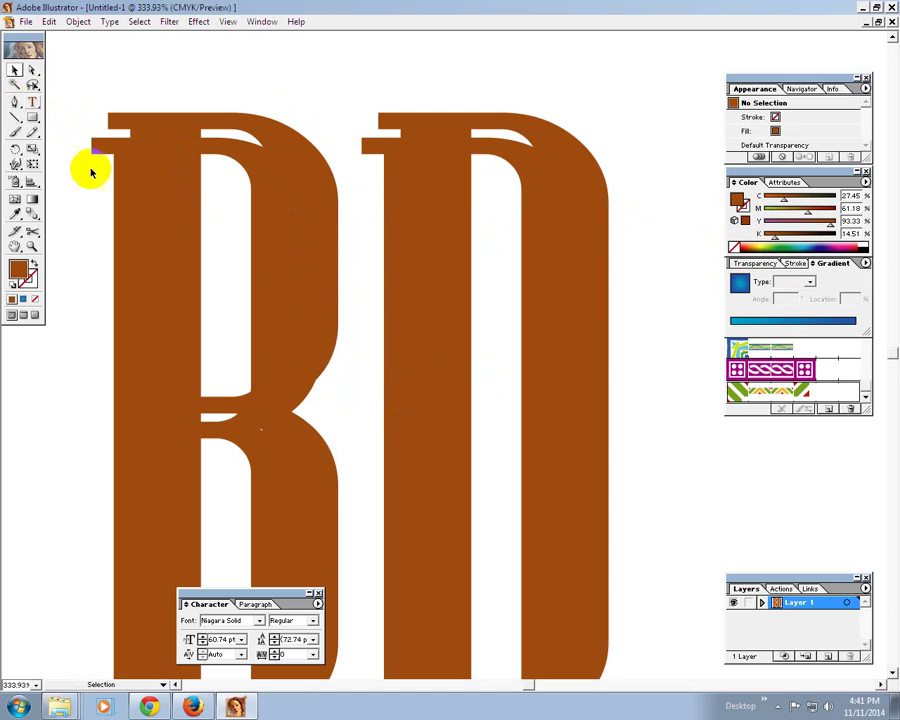
{"action": "left_click", "coordinate": [458, 177]}
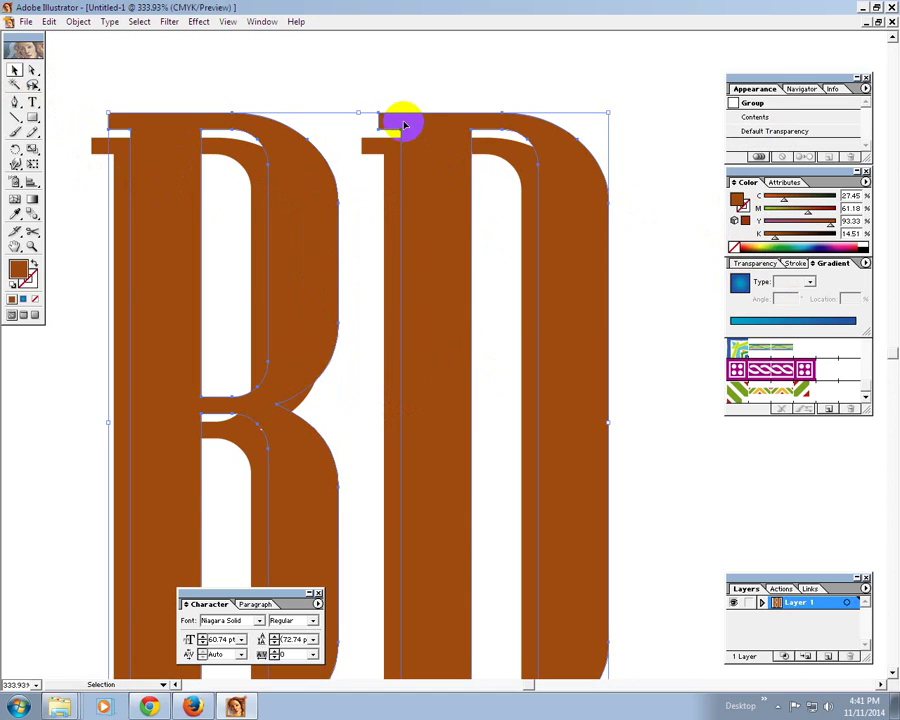
{"action": "left_click", "coordinate": [32, 70]}
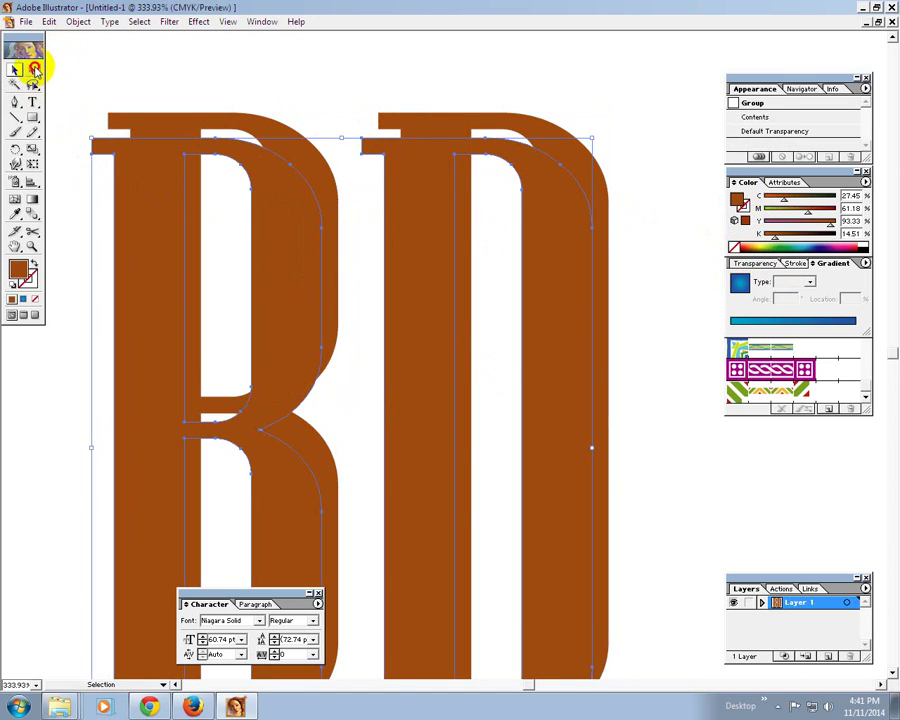
{"action": "left_click", "coordinate": [322, 91]}
{"action": "left_click_drag", "start_coordinate": [385, 108], "coordinate": [373, 150]}
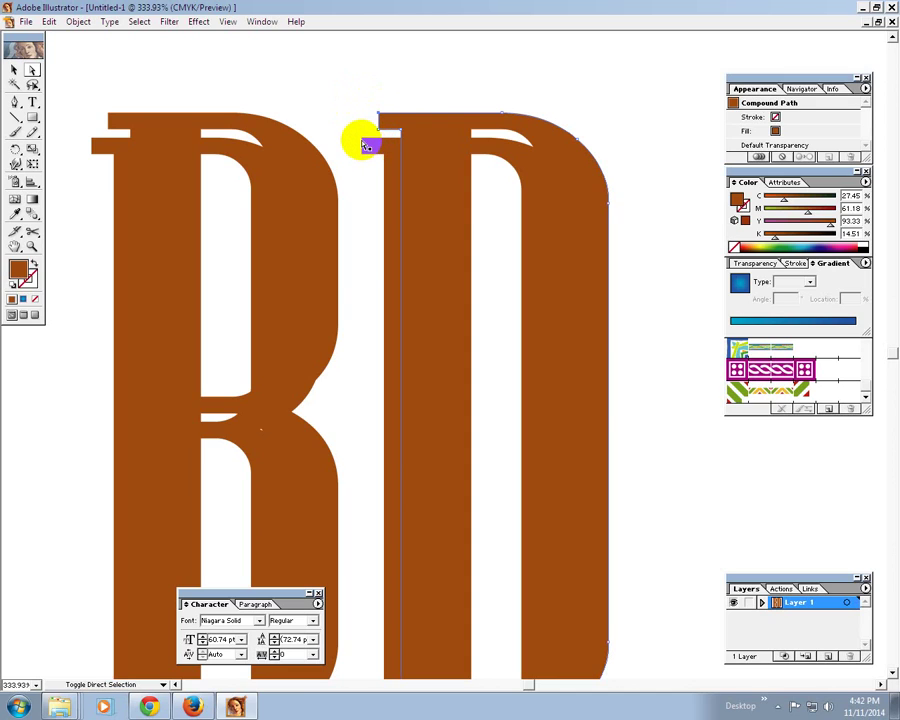
{"action": "left_click", "coordinate": [368, 145], "text": "alt"}
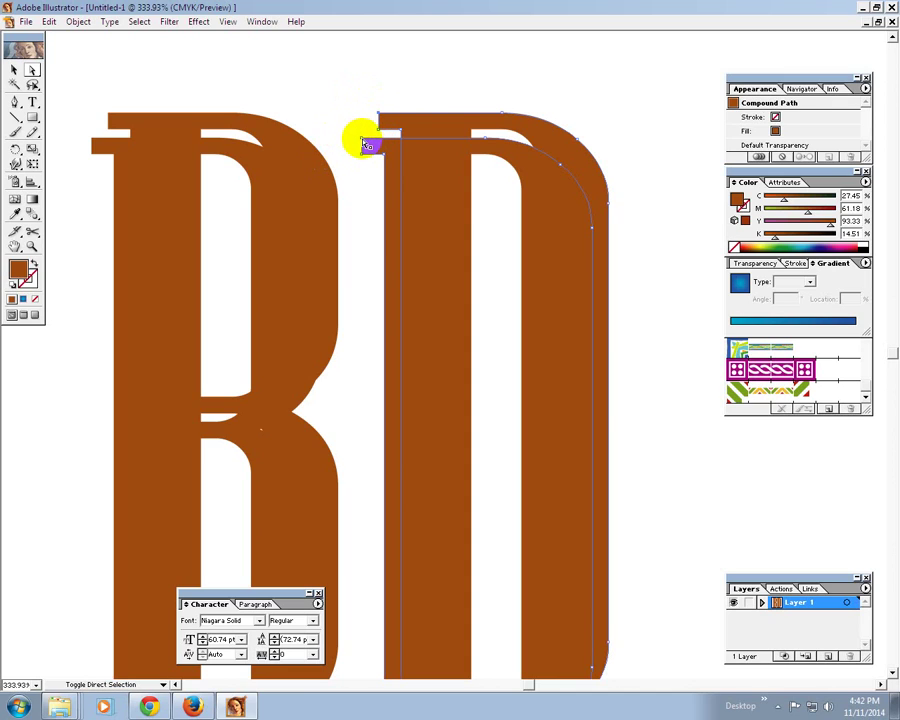
Blend the letter copies by clicking matching corner anchors on the D.
{"action": "left_click", "coordinate": [33, 210]}
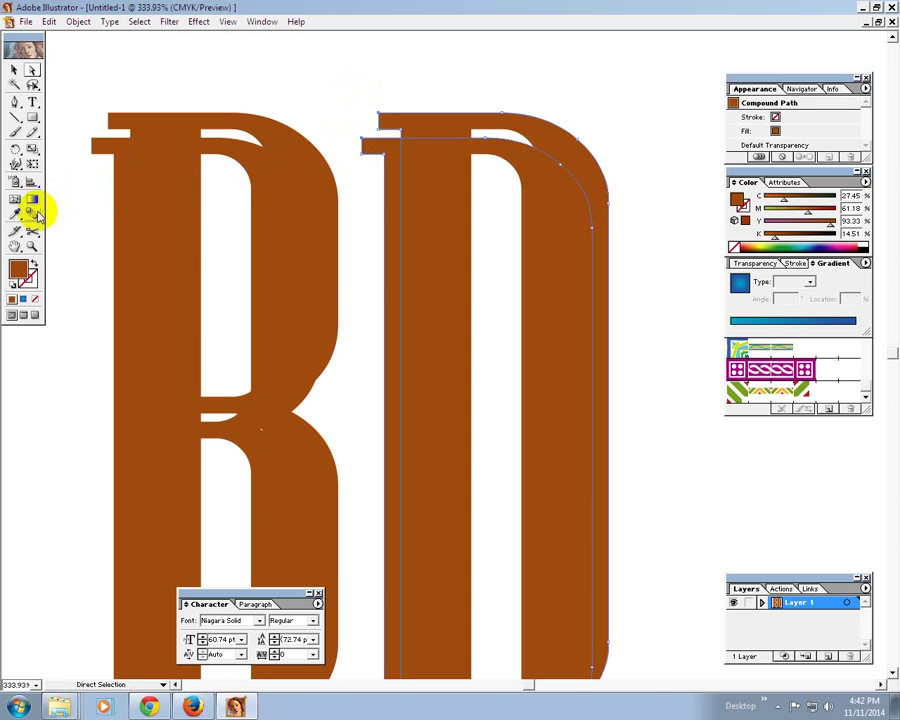
{"action": "left_click", "coordinate": [376, 115]}
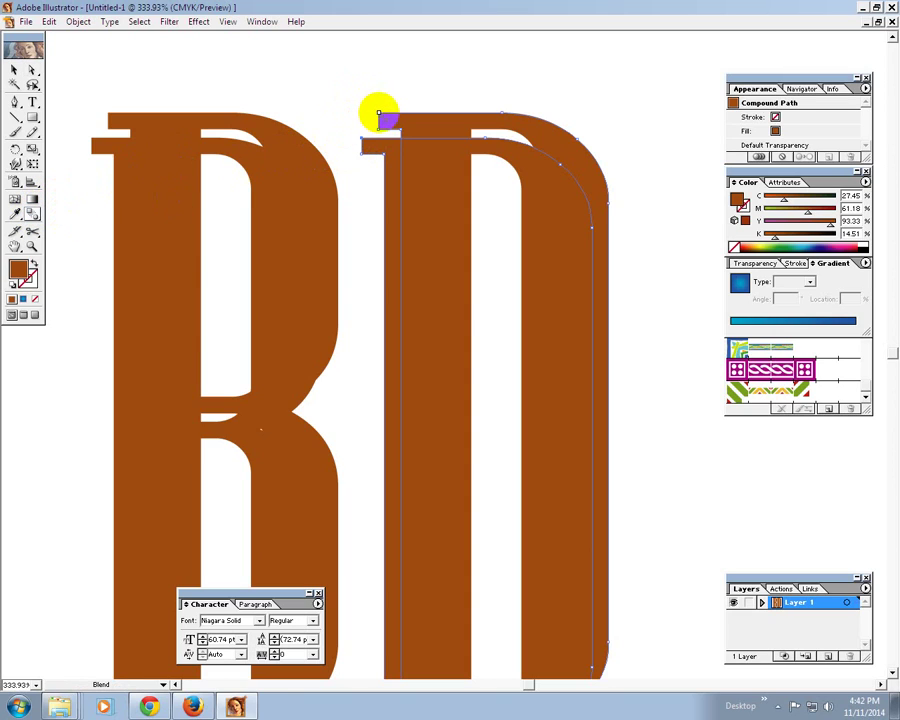
{"action": "left_click", "coordinate": [363, 139]}
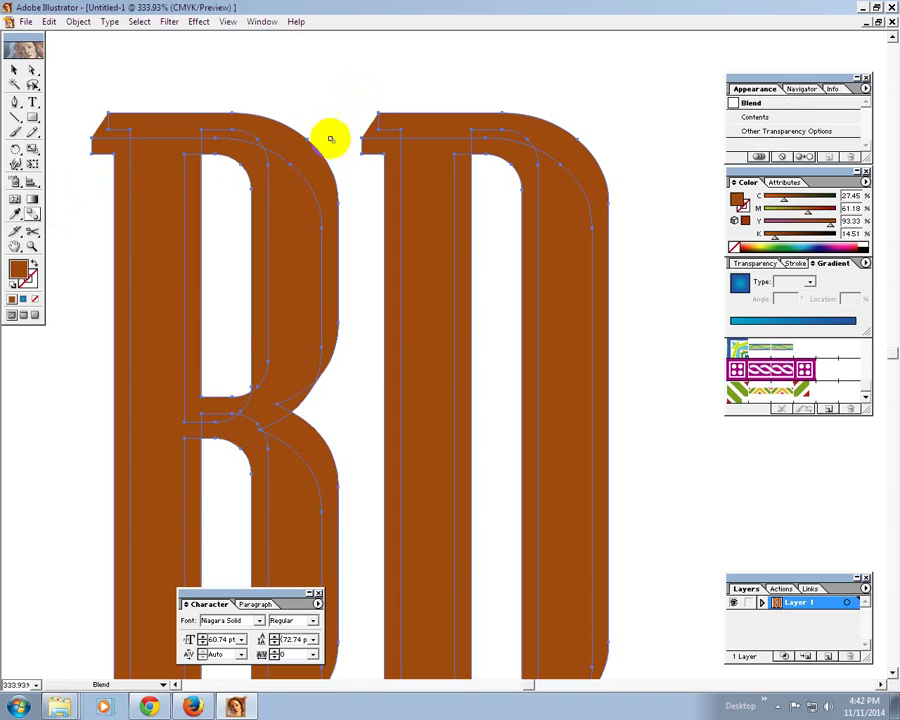
{"action": "left_click", "coordinate": [33, 72]}
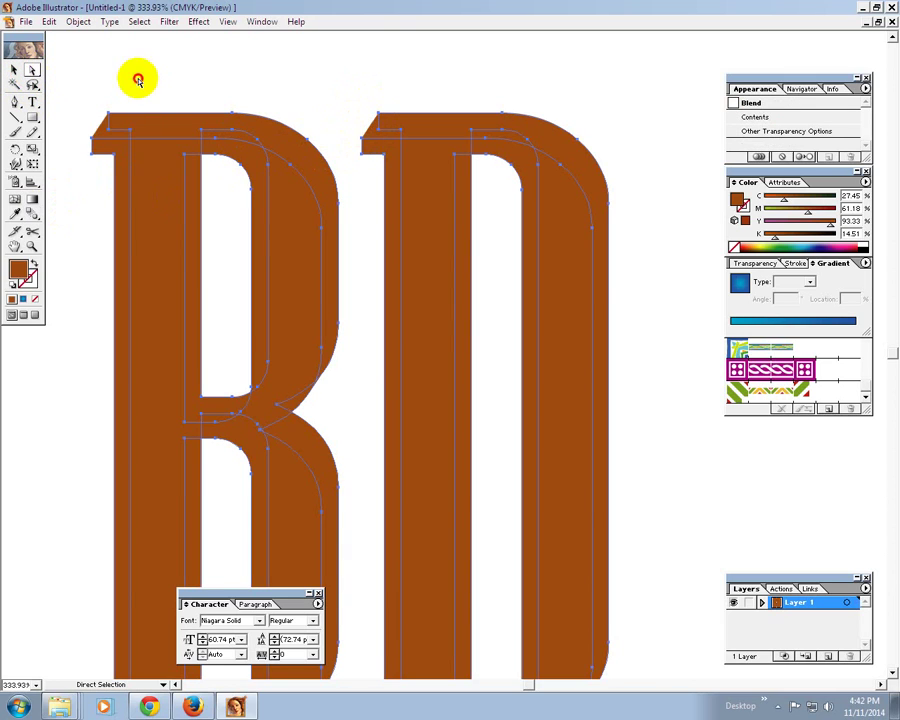
Select both B and D and turn them gold by removing cyan and lowering magenta.
{"action": "left_click_drag", "start_coordinate": [151, 120], "coordinate": [336, 118]}
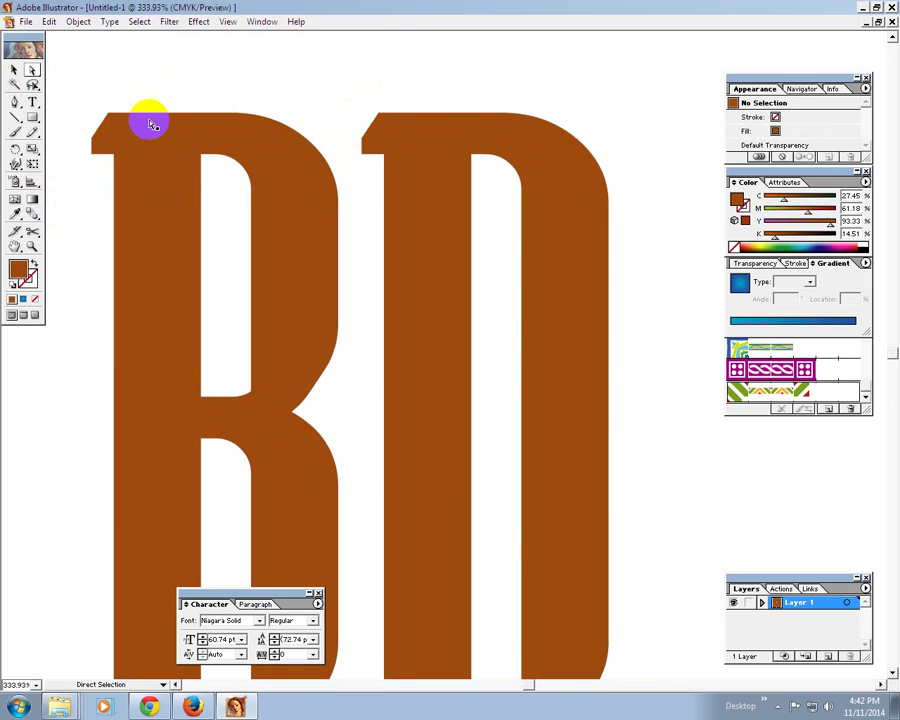
{"action": "left_click", "coordinate": [394, 117], "text": "shift"}
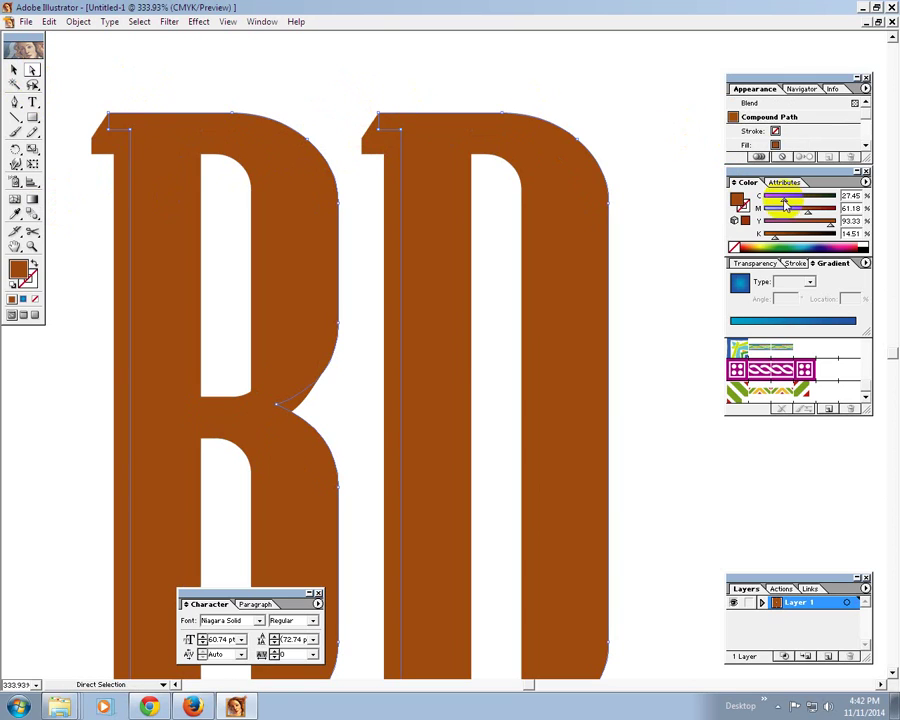
{"action": "mouse_move", "coordinate": [783, 198]}
{"action": "left_mouse_down"}
{"action": "mouse_move", "coordinate": [766, 199]}
{"action": "mouse_move", "coordinate": [781, 209]}
{"action": "left_mouse_up"}
{"action": "left_click", "coordinate": [556, 124]}
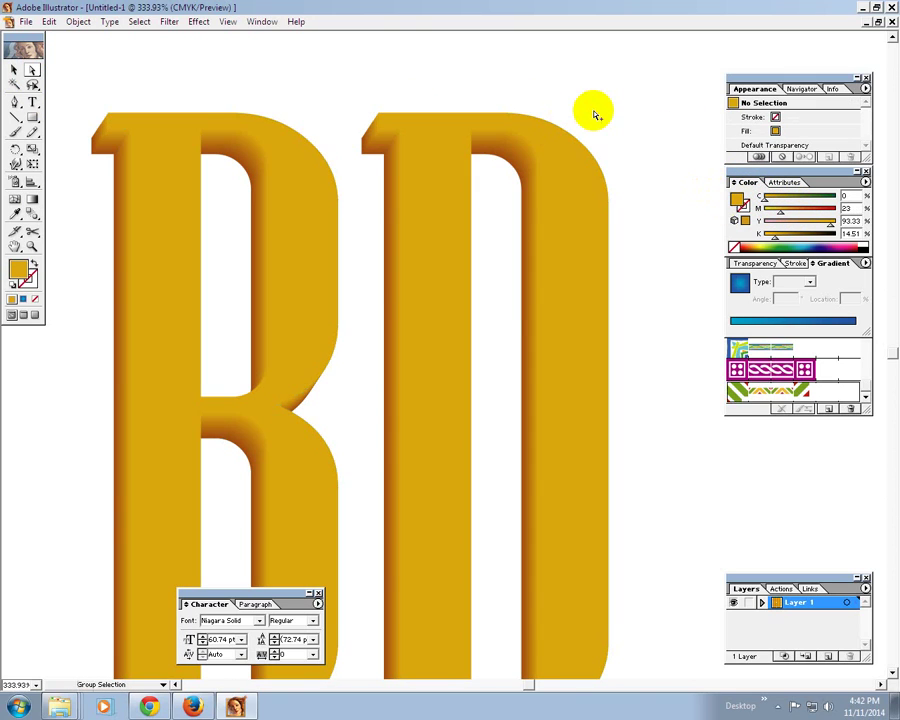
Paste a copy of the letters in front and set its fill to None.
{"action": "key", "text": "ctrl+f"}
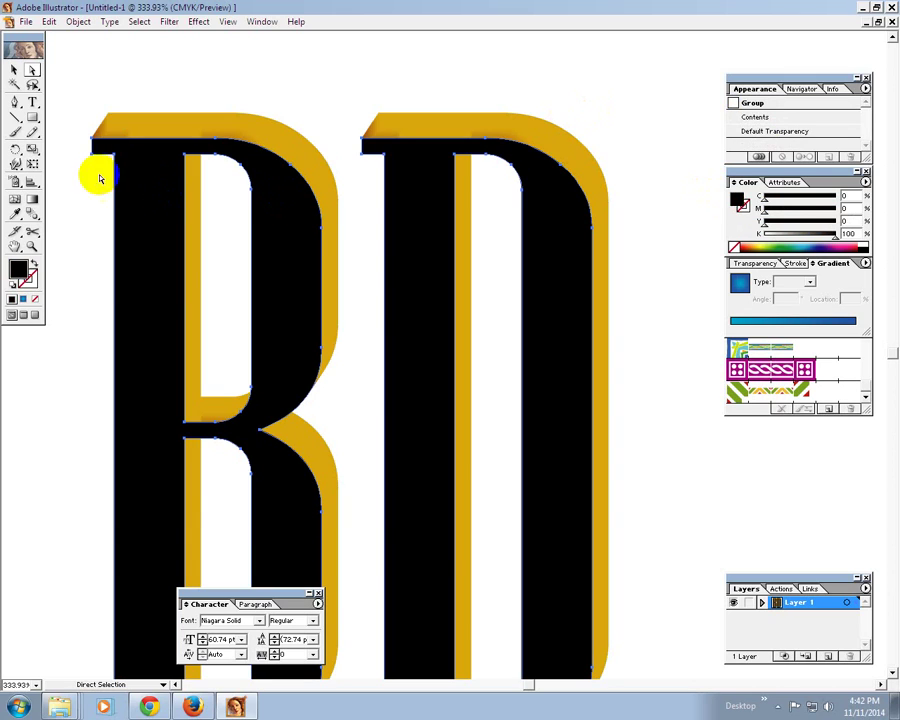
{"action": "left_click", "coordinate": [14, 69]}
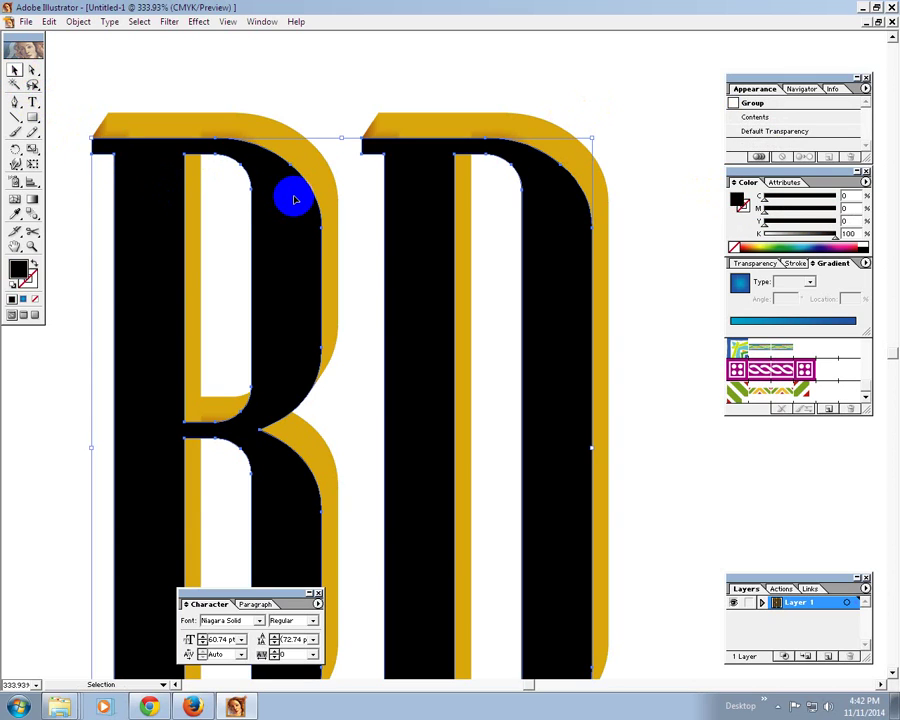
{"action": "left_click", "coordinate": [866, 238]}
{"action": "left_click", "coordinate": [627, 120]}
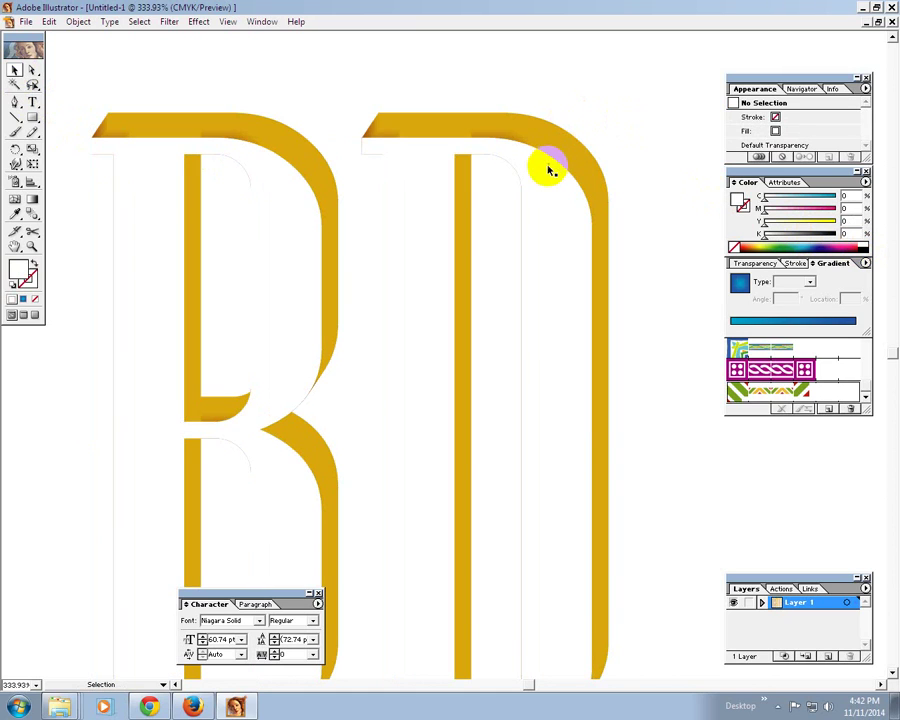
{"action": "left_click", "coordinate": [546, 169]}
Give the front letter copies an orange stroke (M 50, Y 100) and zoom out to the artboard.
{"action": "left_click", "coordinate": [744, 207]}
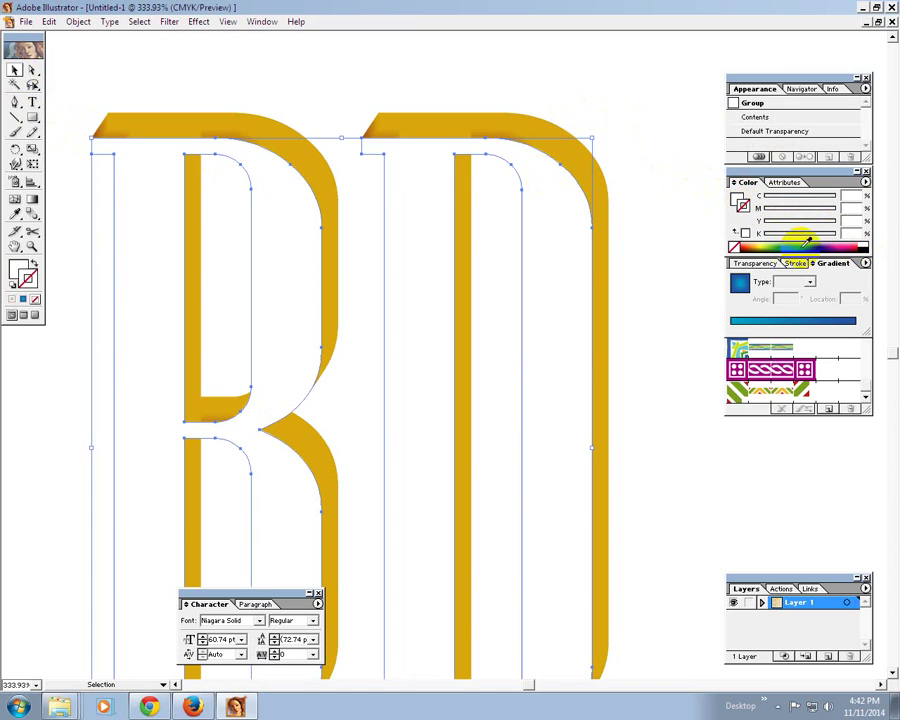
{"action": "left_click", "coordinate": [866, 247]}
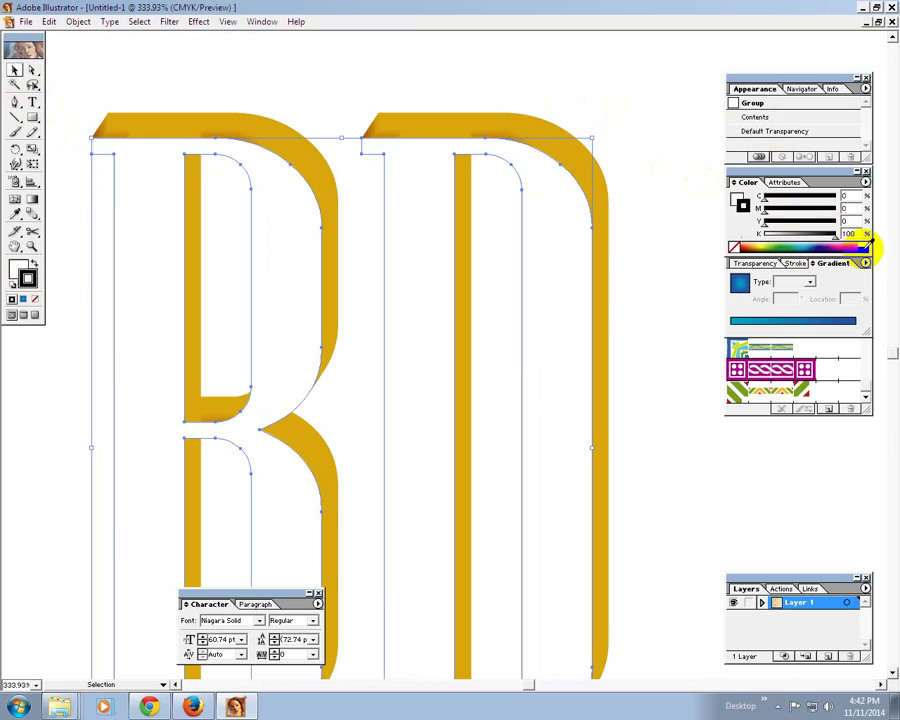
{"action": "left_click", "coordinate": [783, 236]}
{"action": "left_click", "coordinate": [779, 244]}
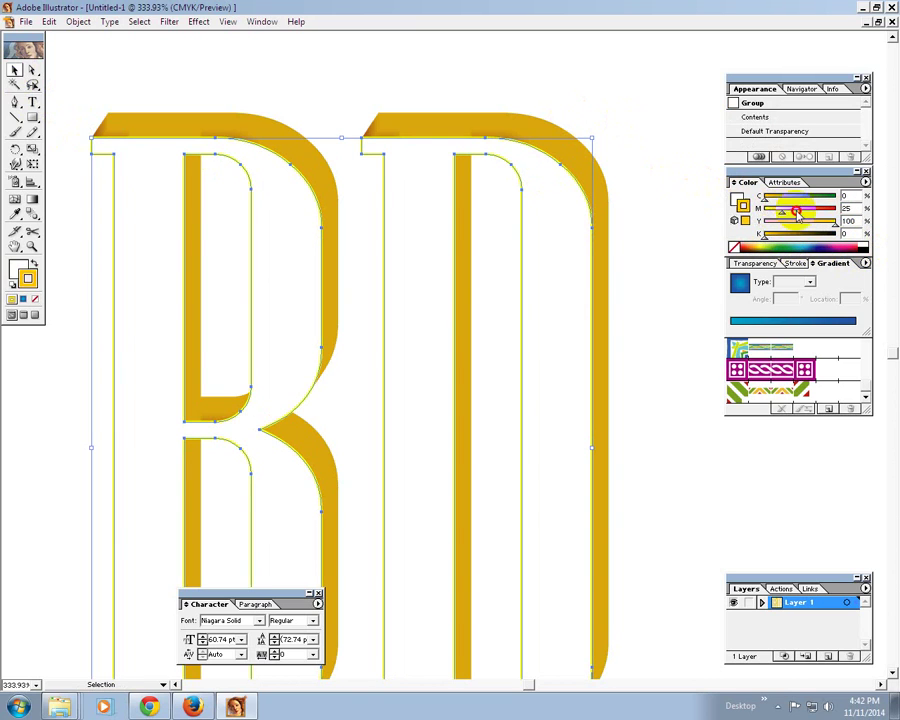
{"action": "left_click", "coordinate": [800, 208]}
{"action": "left_click", "coordinate": [606, 134]}
{"action": "key", "text": "ctrl+minus"}
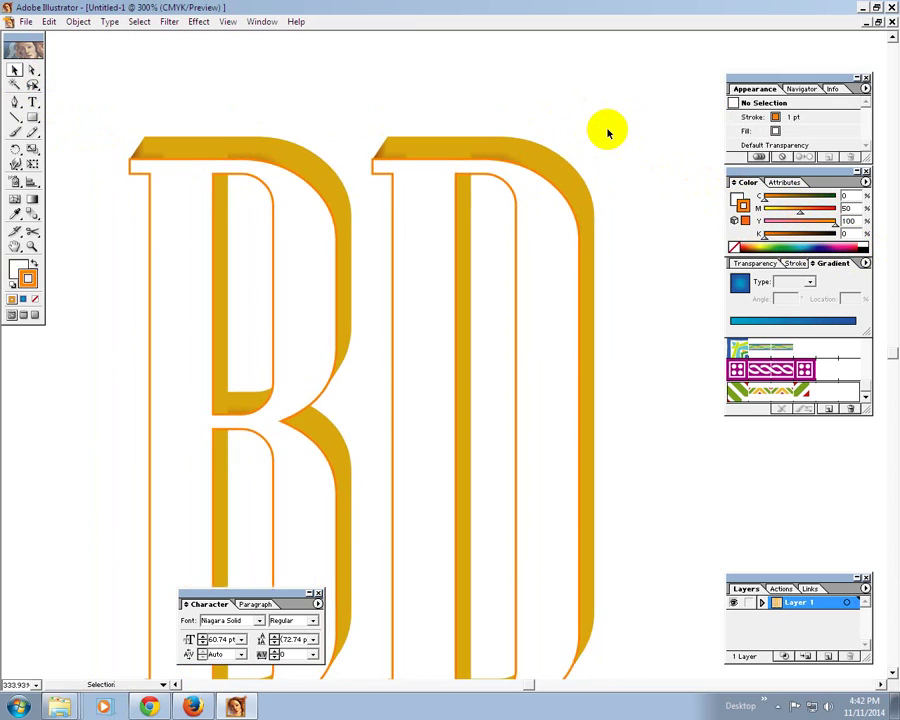
{"action": "key", "text": "ctrl+minus"}
{"action": "key", "text": "ctrl+minus"}
{"action": "key", "text": "ctrl+minus"}
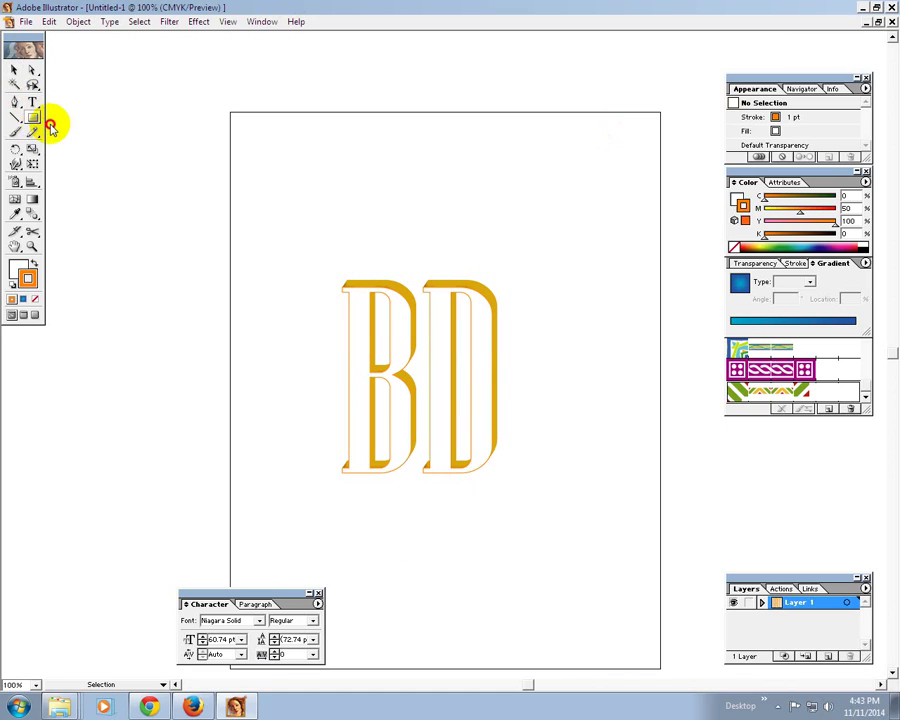
Draw a small rectangle near the artboard's top-left and fill it green.
{"action": "left_click_drag", "start_coordinate": [32, 118], "coordinate": [49, 124]}
{"action": "left_click", "coordinate": [15, 70]}
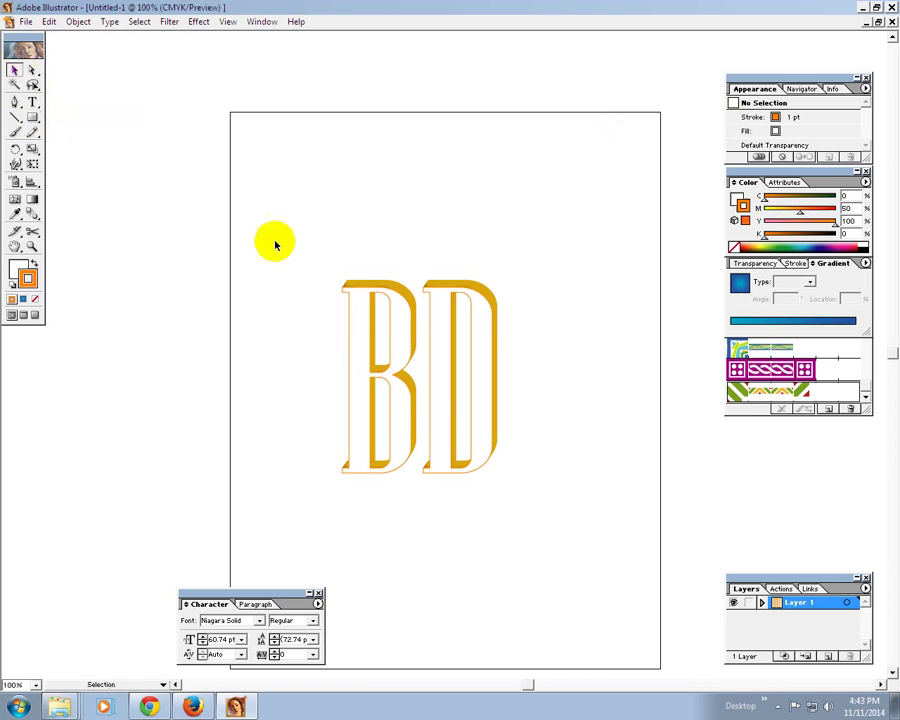
{"action": "left_click", "coordinate": [33, 117]}
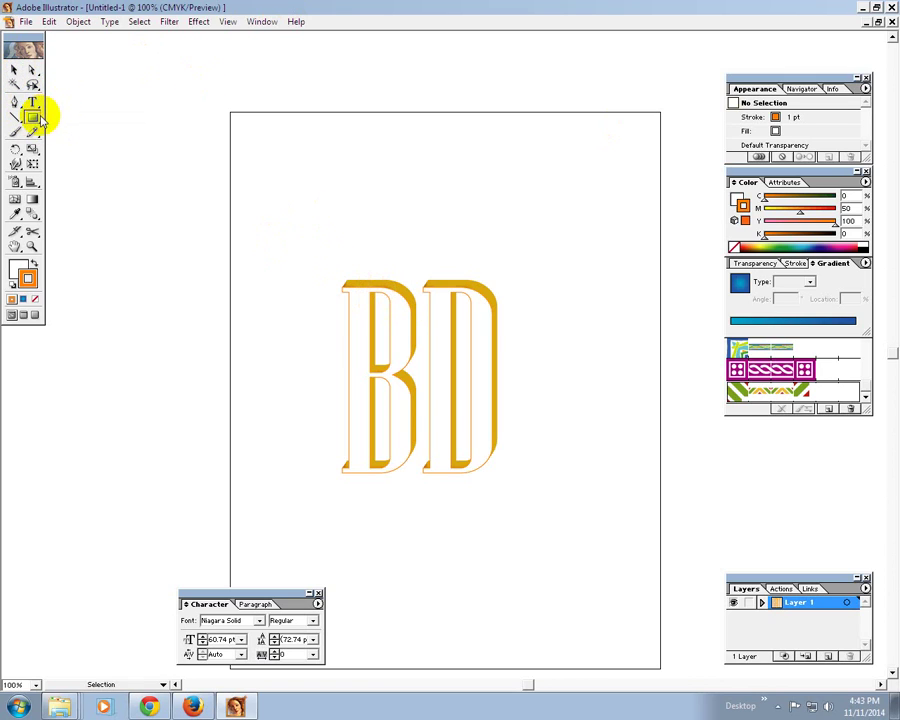
{"action": "left_click_drag", "start_coordinate": [297, 164], "coordinate": [316, 186]}
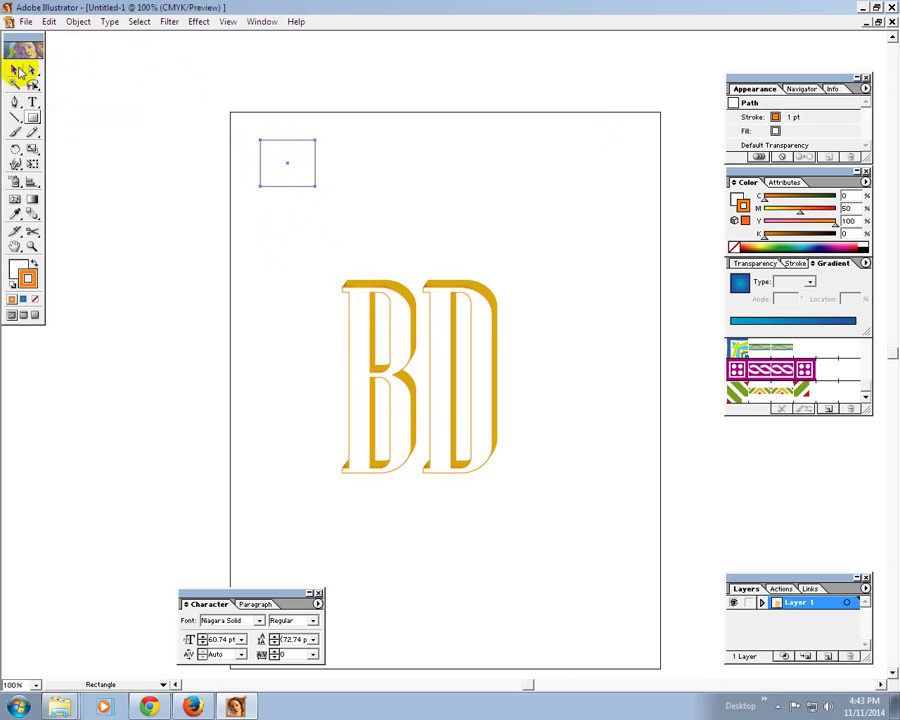
{"action": "left_click", "coordinate": [15, 70]}
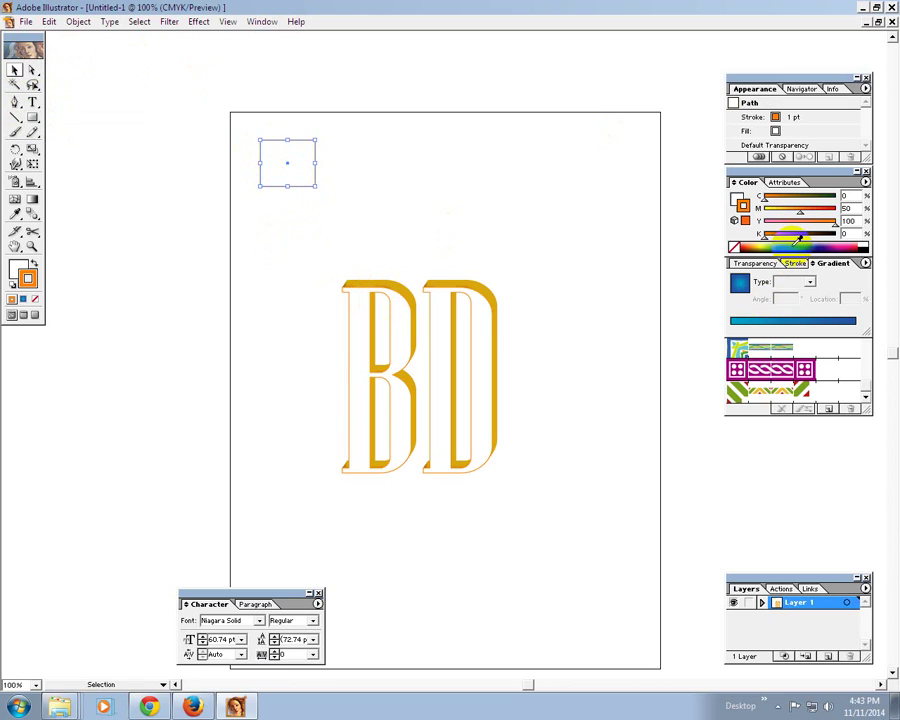
{"action": "left_click_drag", "start_coordinate": [744, 207], "coordinate": [739, 196]}
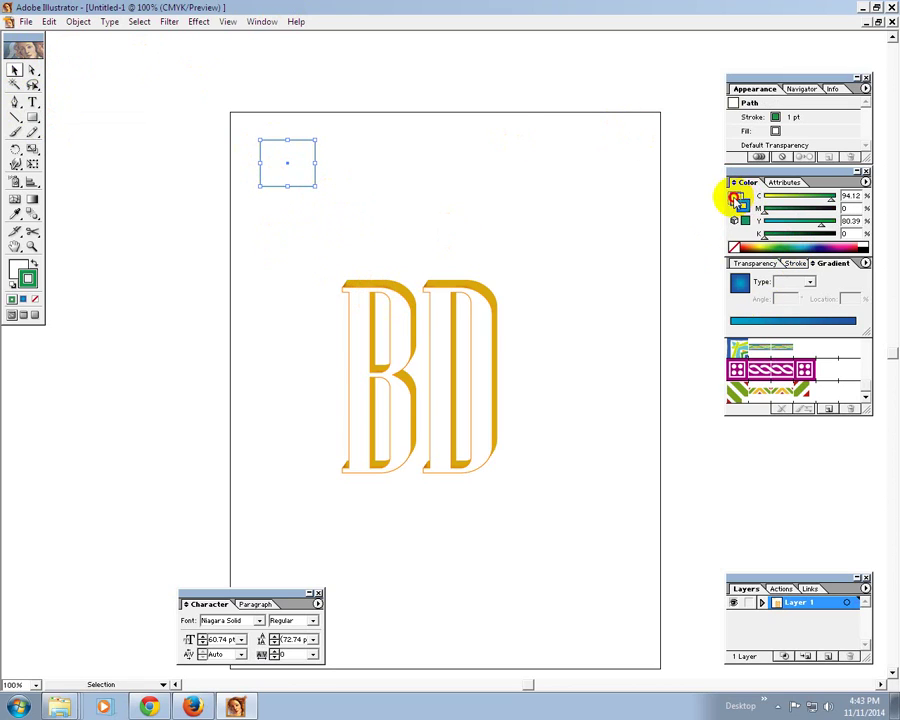
Duplicate the green rectangle down-right and recolour the left one dark blue.
{"action": "left_click_drag", "start_coordinate": [295, 161], "coordinate": [333, 174]}
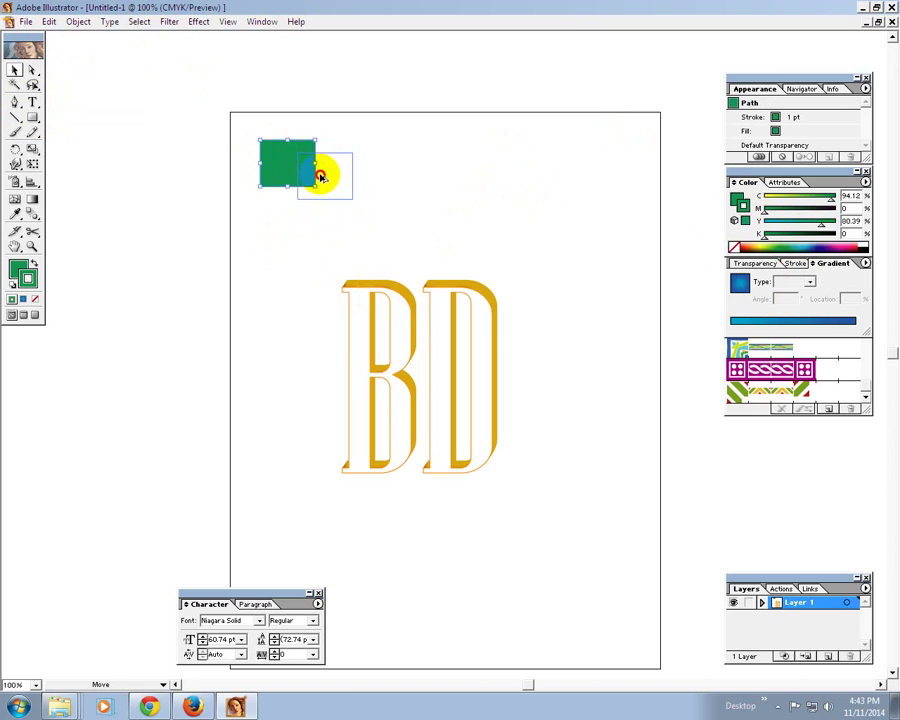
{"action": "left_click", "coordinate": [455, 135]}
{"action": "left_click", "coordinate": [285, 159]}
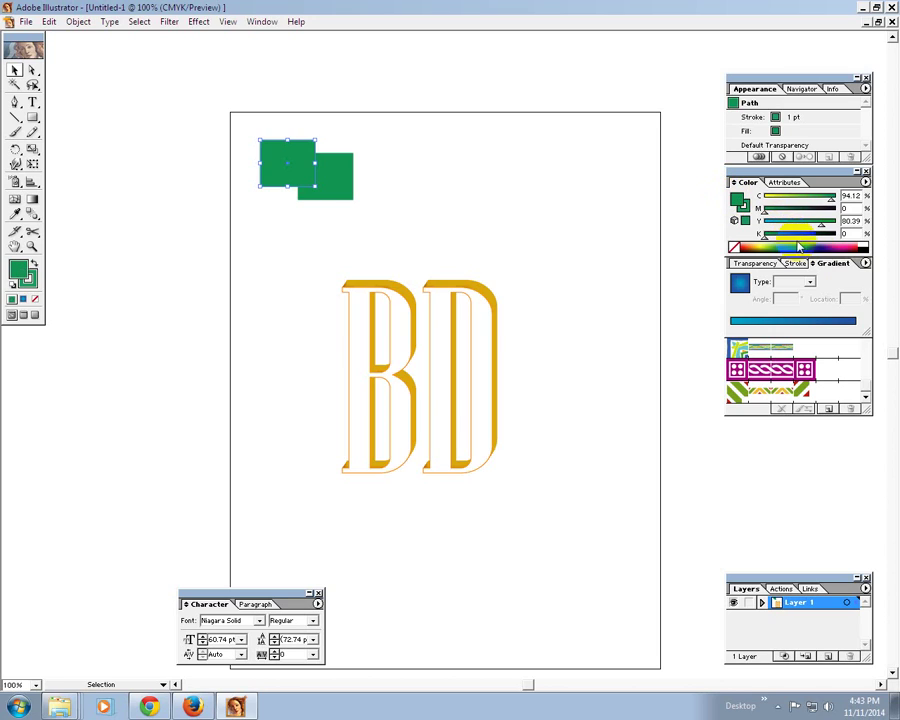
{"action": "left_click", "coordinate": [815, 246]}
{"action": "left_click", "coordinate": [540, 207]}
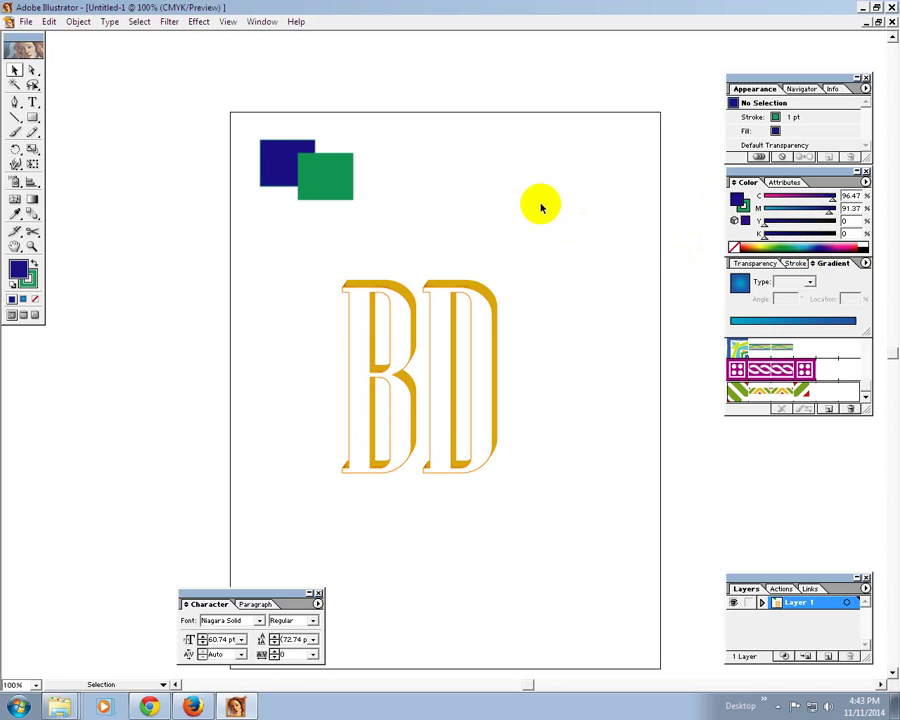
Delete the blue square and undo, restoring it twice.
{"action": "left_click", "coordinate": [281, 186]}
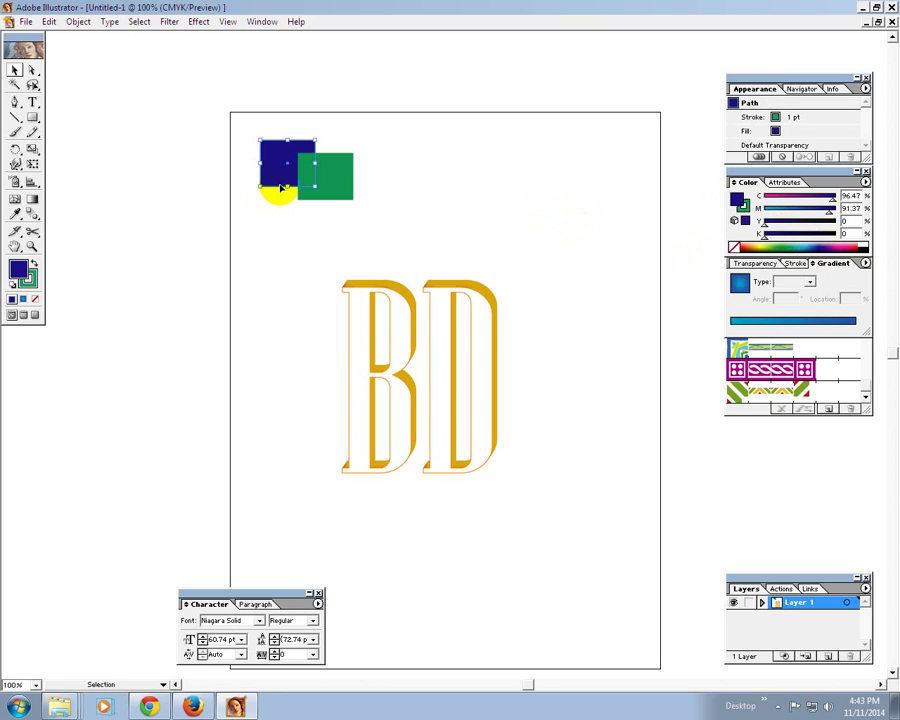
{"action": "key", "text": "Delete"}
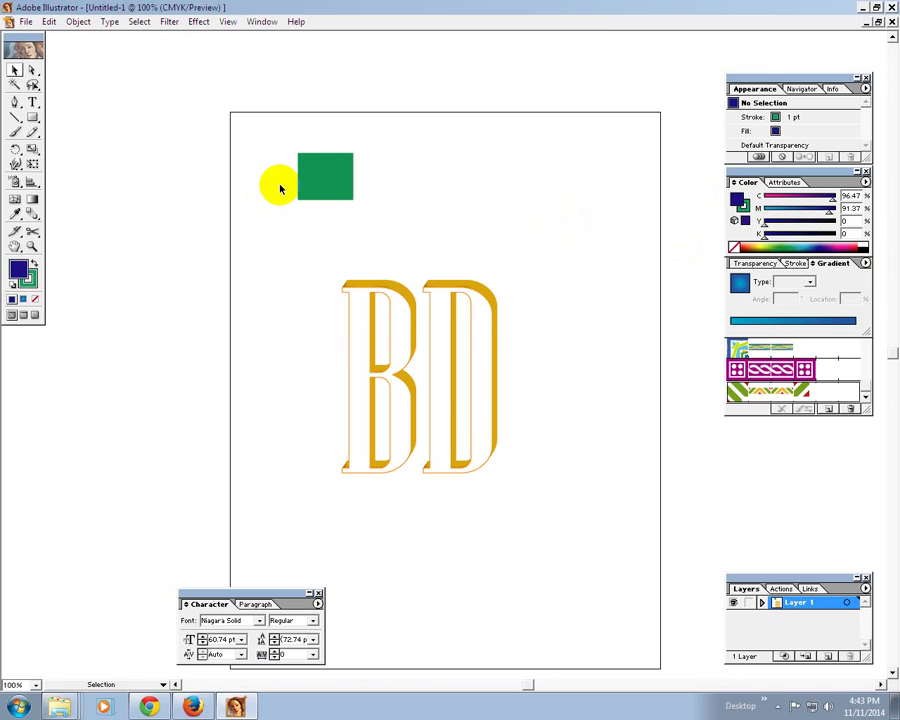
{"action": "key", "text": "ctrl+z"}
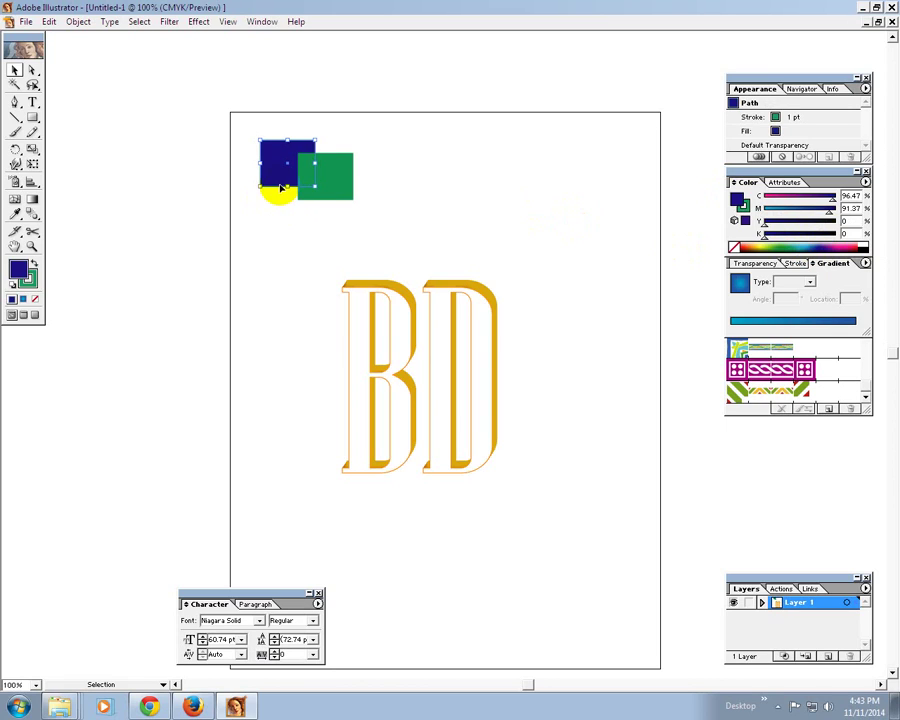
{"action": "left_click", "coordinate": [390, 137]}
{"action": "left_click", "coordinate": [270, 166]}
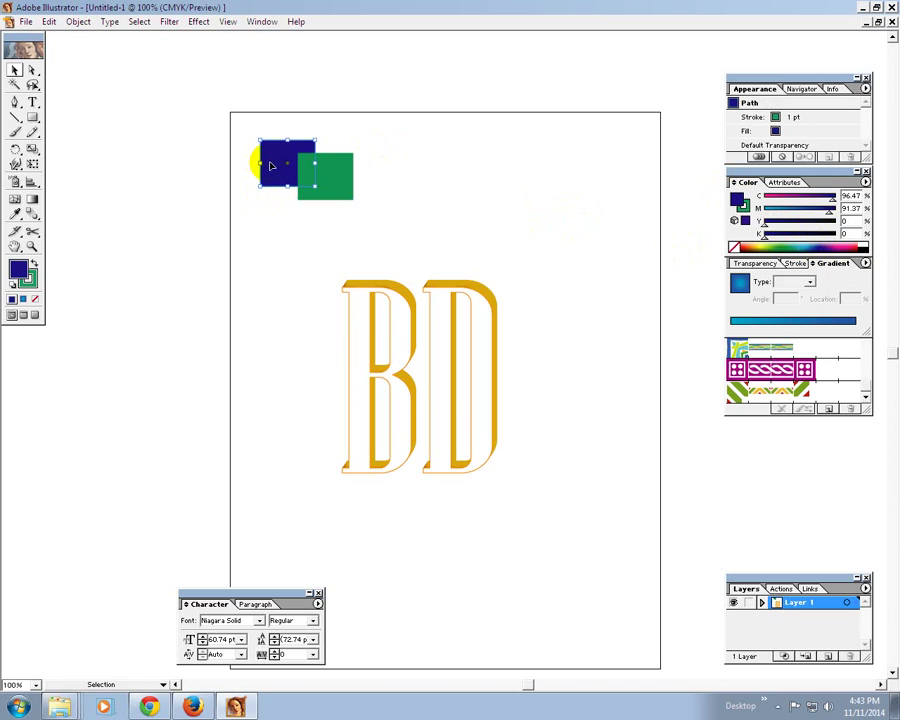
{"action": "left_click", "coordinate": [335, 150], "text": "shift"}
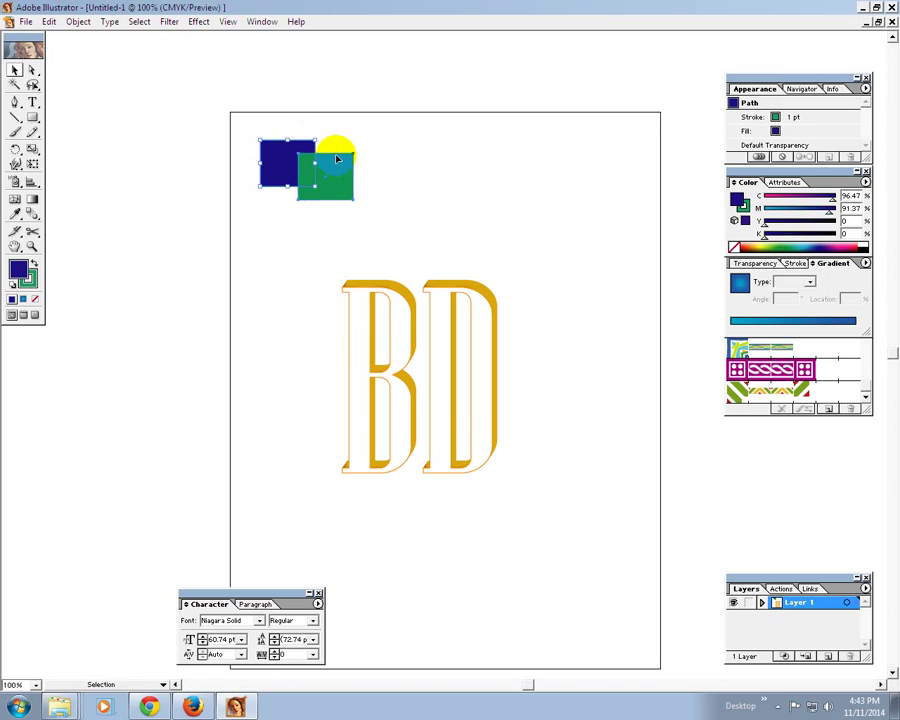
{"action": "left_click", "coordinate": [296, 155]}
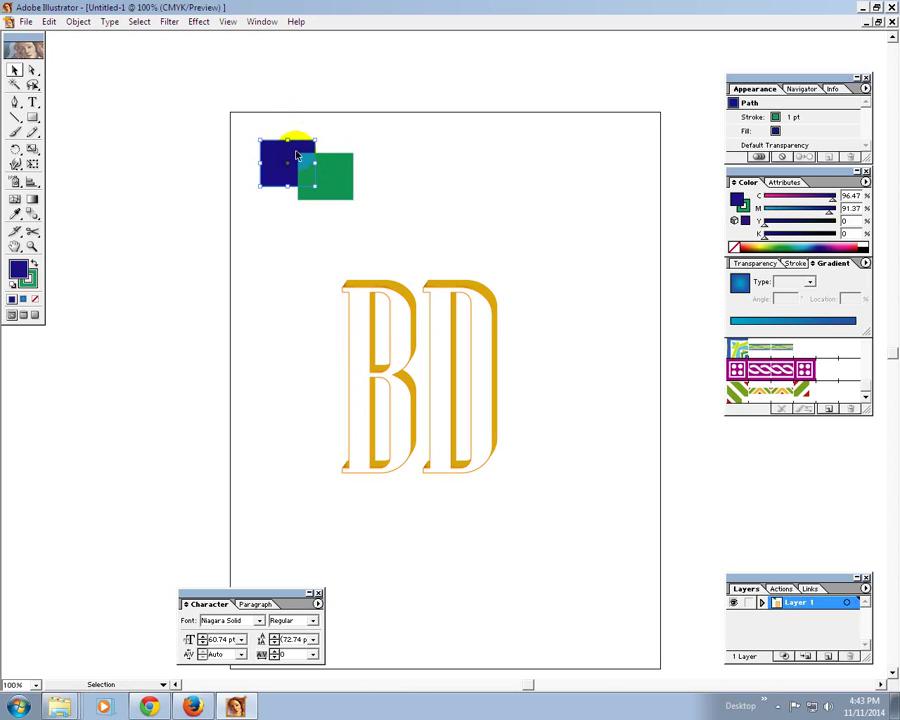
{"action": "key", "text": "Delete"}
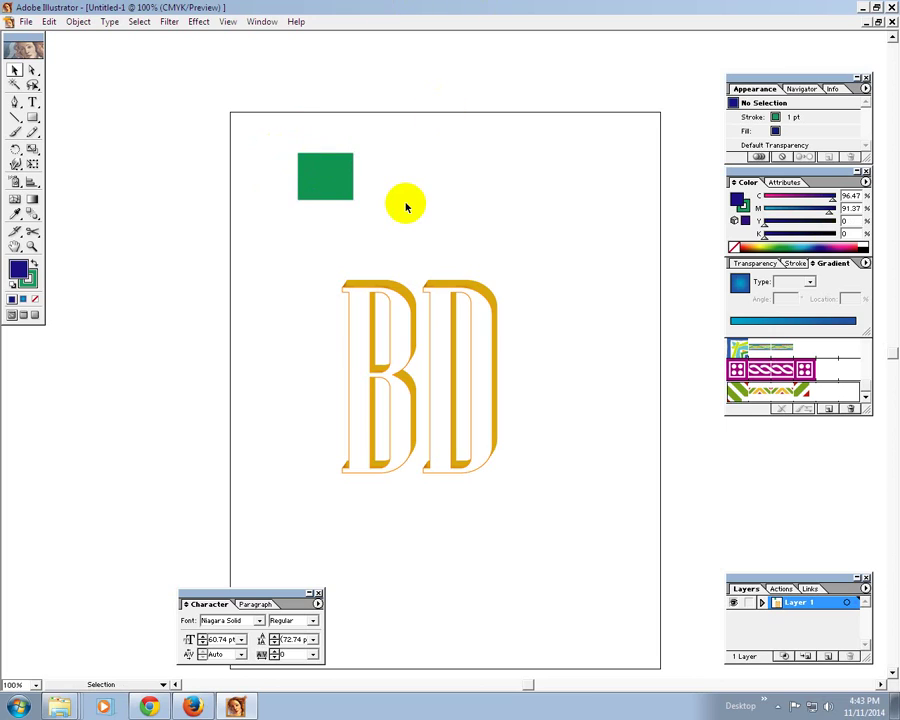
{"action": "key", "text": "ctrl+z"}
Recolour the front square dark navy, then delete and restore it.
{"action": "left_click", "coordinate": [341, 166]}
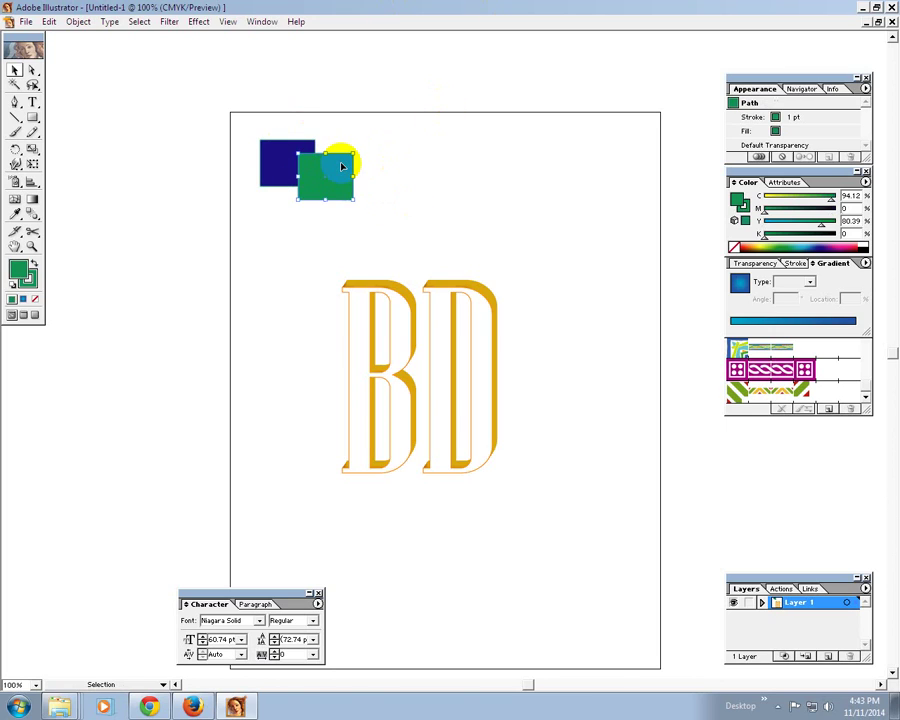
{"action": "key", "text": "ctrl+shift+a"}
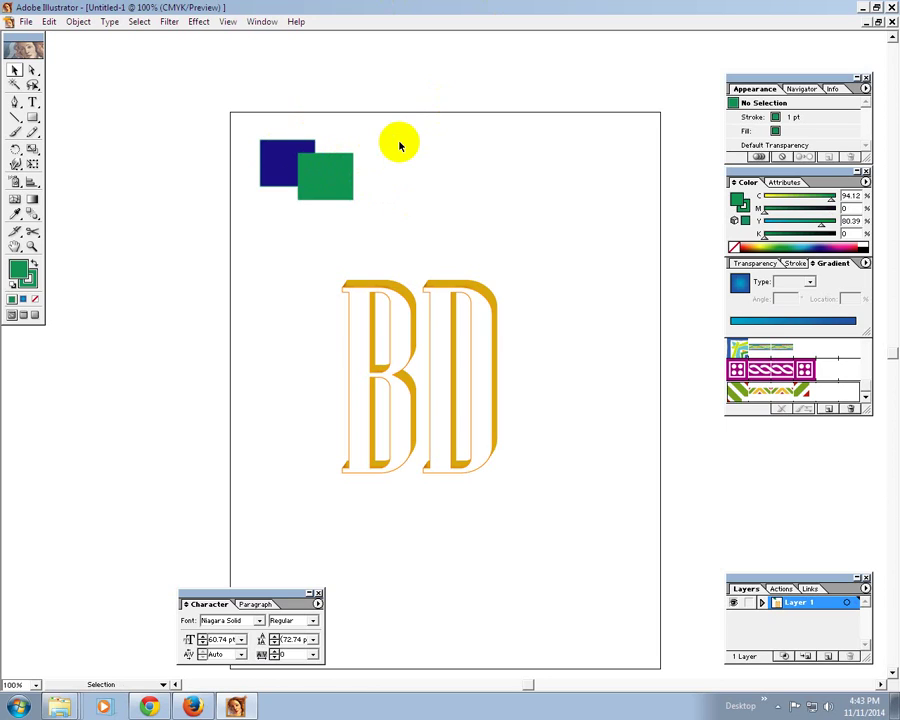
{"action": "key", "text": "ctrl+z"}
{"action": "key", "text": "ctrl+z"}
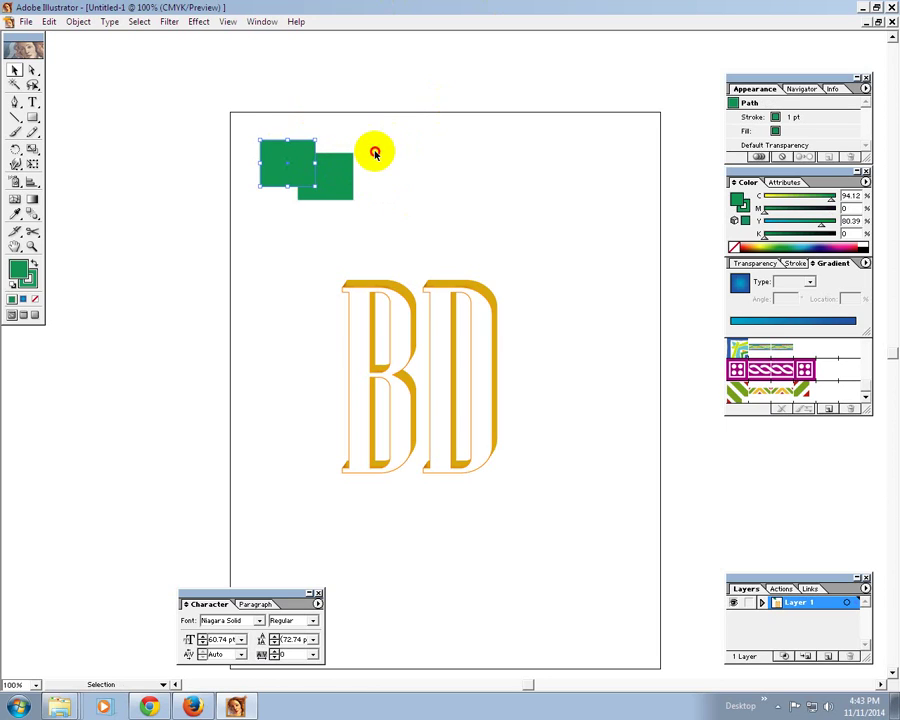
{"action": "left_click", "coordinate": [372, 150]}
{"action": "left_click", "coordinate": [316, 166]}
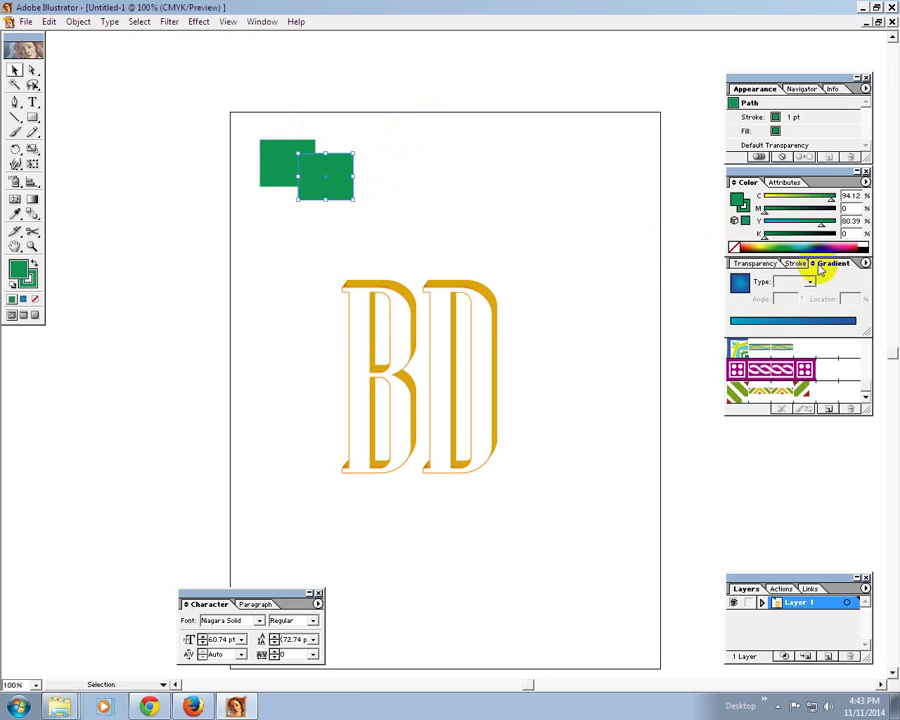
{"action": "key", "text": "ctrl+z"}
{"action": "left_click", "coordinate": [408, 155]}
{"action": "left_click", "coordinate": [336, 182]}
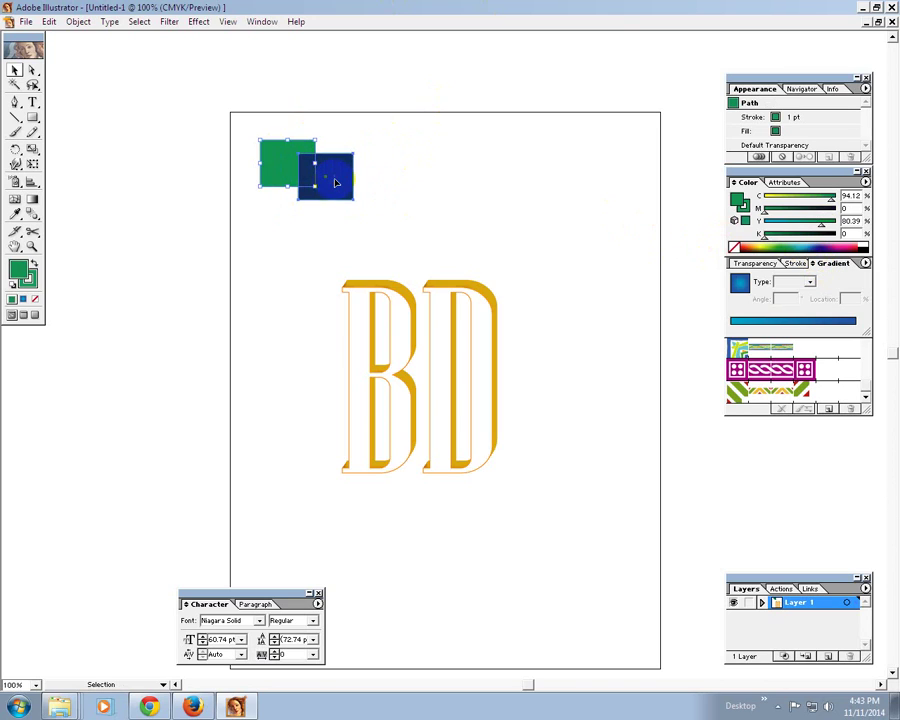
{"action": "key", "text": "Delete"}
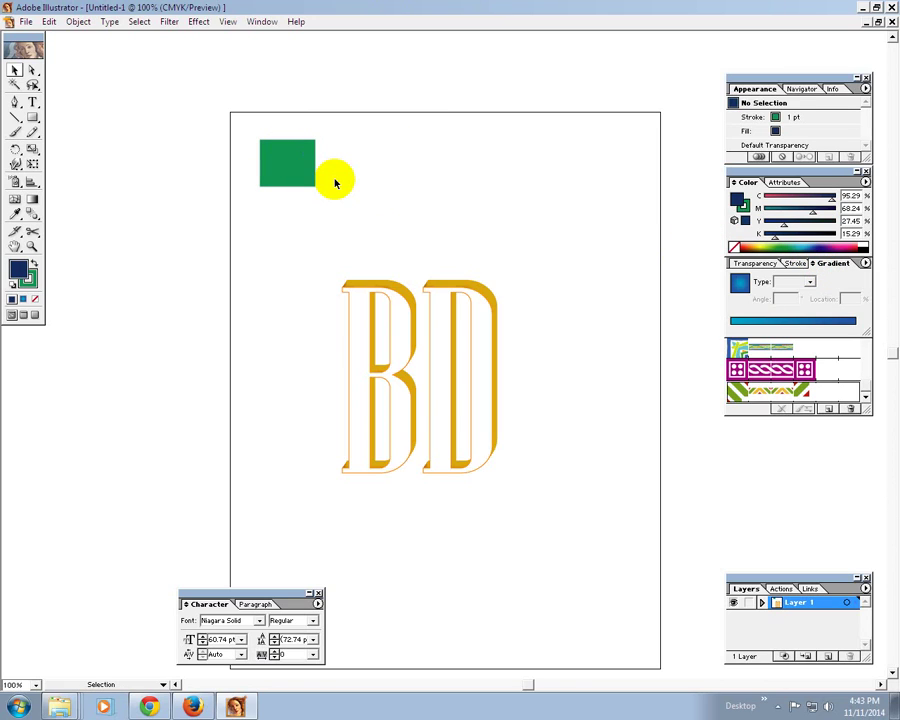
{"action": "key", "text": "ctrl+z"}
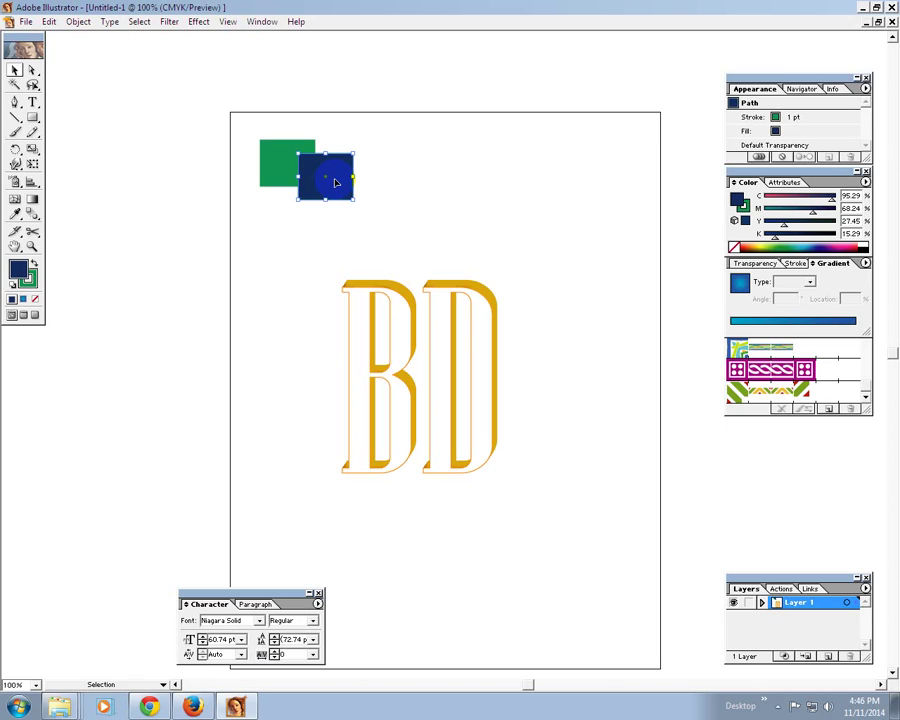
{"action": "left_click", "coordinate": [34, 231]}
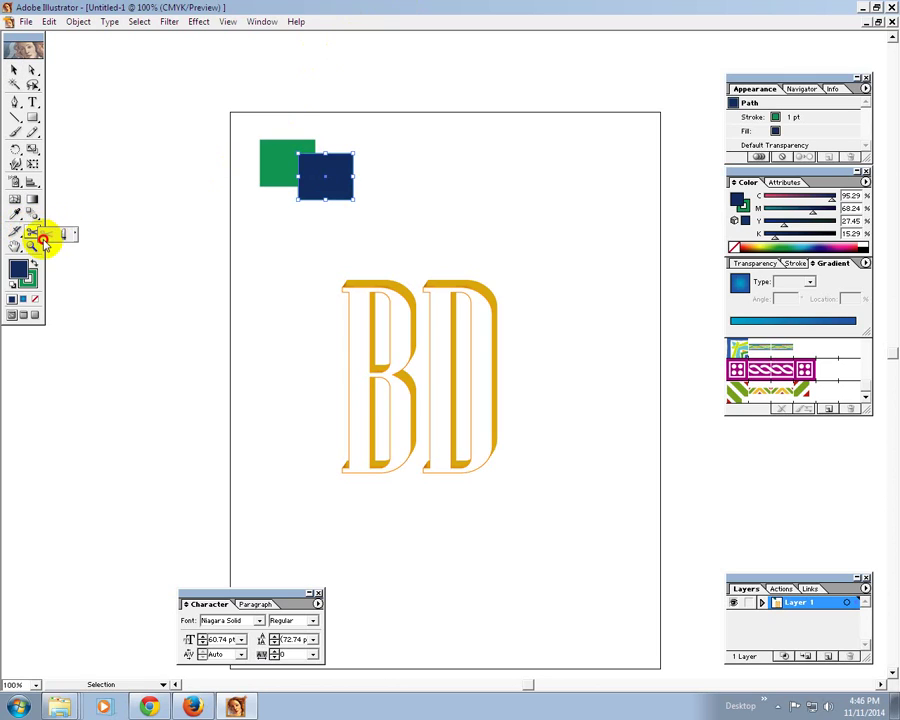
{"action": "left_click", "coordinate": [312, 195]}
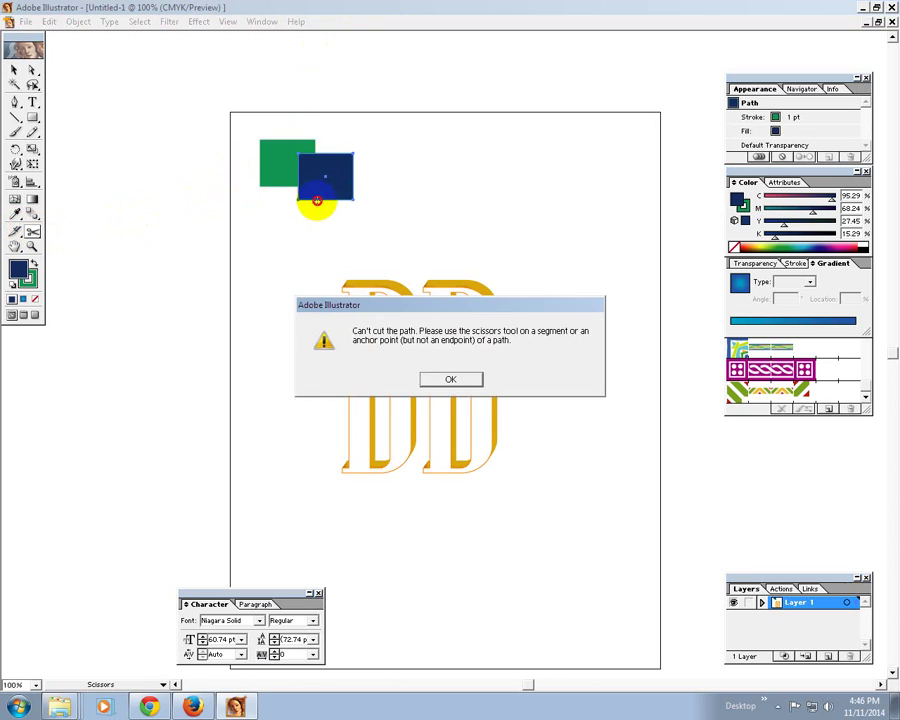
{"action": "left_click", "coordinate": [438, 381]}
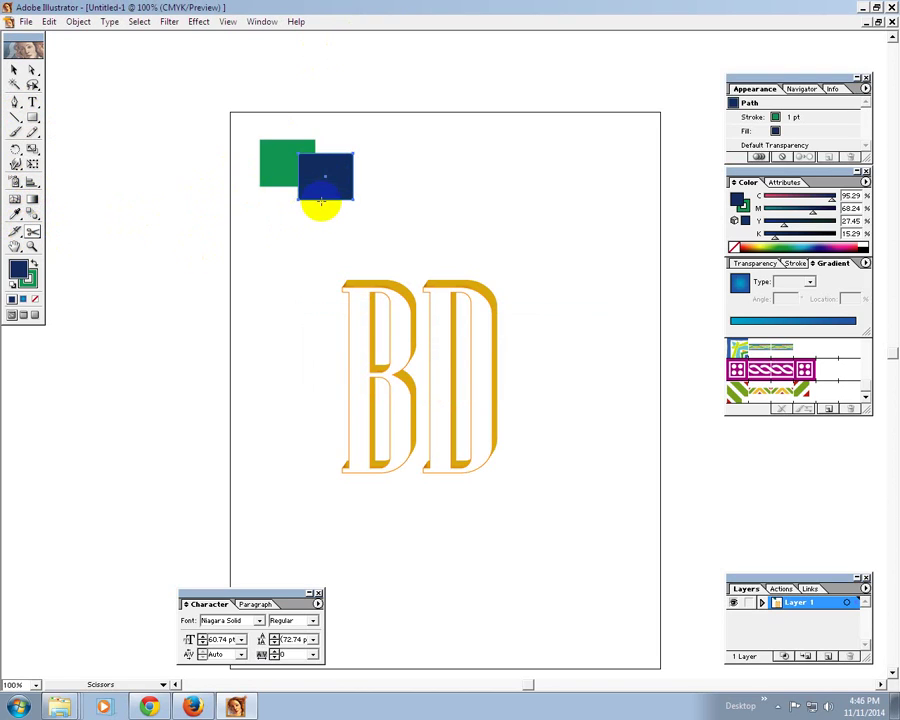
{"action": "left_click", "coordinate": [321, 197]}
{"action": "left_click", "coordinate": [350, 160]}
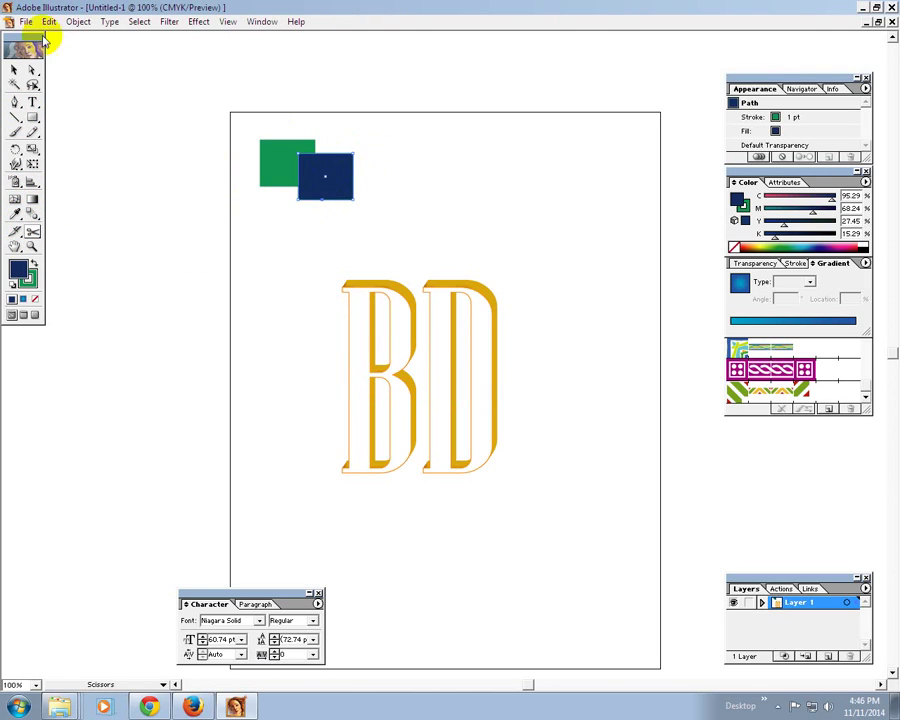
{"action": "left_click", "coordinate": [15, 70]}
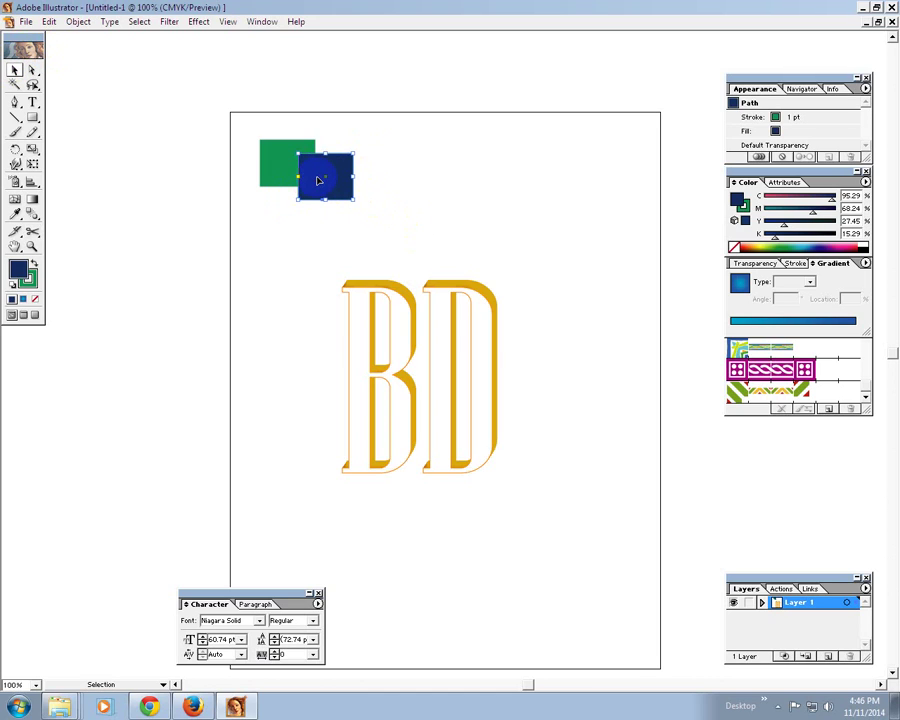
Slice off the navy square's top-left corner with the Knife, delete it, then undo the cut.
{"action": "mouse_move", "coordinate": [320, 177]}
{"action": "left_mouse_down"}
{"action": "mouse_move", "coordinate": [420, 161]}
{"action": "mouse_move", "coordinate": [629, 378]}
{"action": "left_mouse_up"}
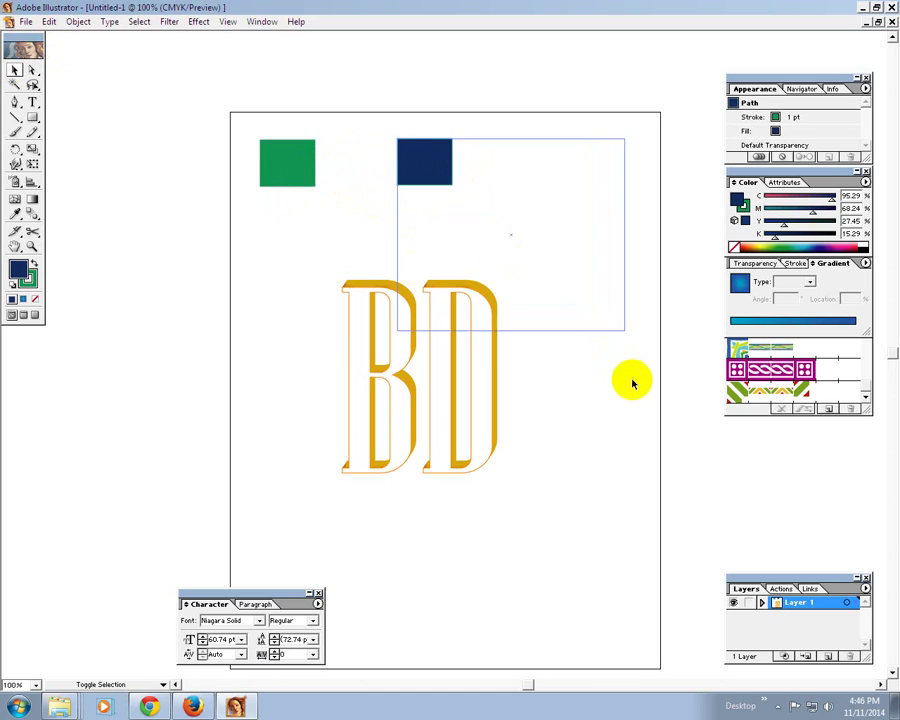
{"action": "left_click_drag", "start_coordinate": [530, 213], "coordinate": [517, 177]}
{"action": "mouse_move", "coordinate": [32, 232]}
{"action": "left_mouse_down"}
{"action": "mouse_move", "coordinate": [48, 243]}
{"action": "mouse_move", "coordinate": [64, 234]}
{"action": "left_mouse_up"}
{"action": "left_click_drag", "start_coordinate": [406, 36], "coordinate": [345, 140]}
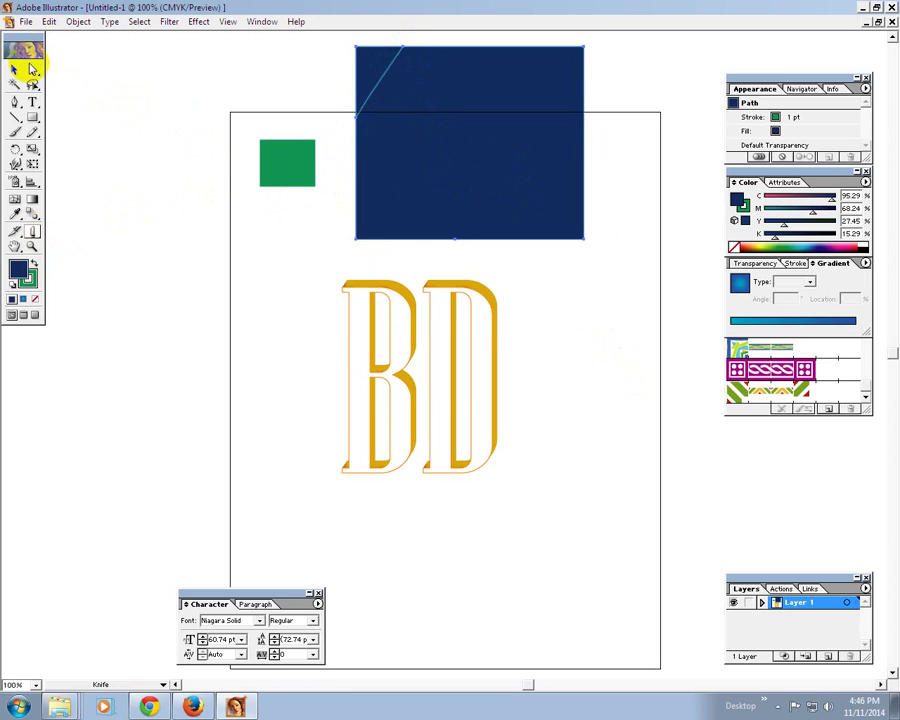
{"action": "left_click", "coordinate": [32, 69]}
{"action": "left_click", "coordinate": [368, 80]}
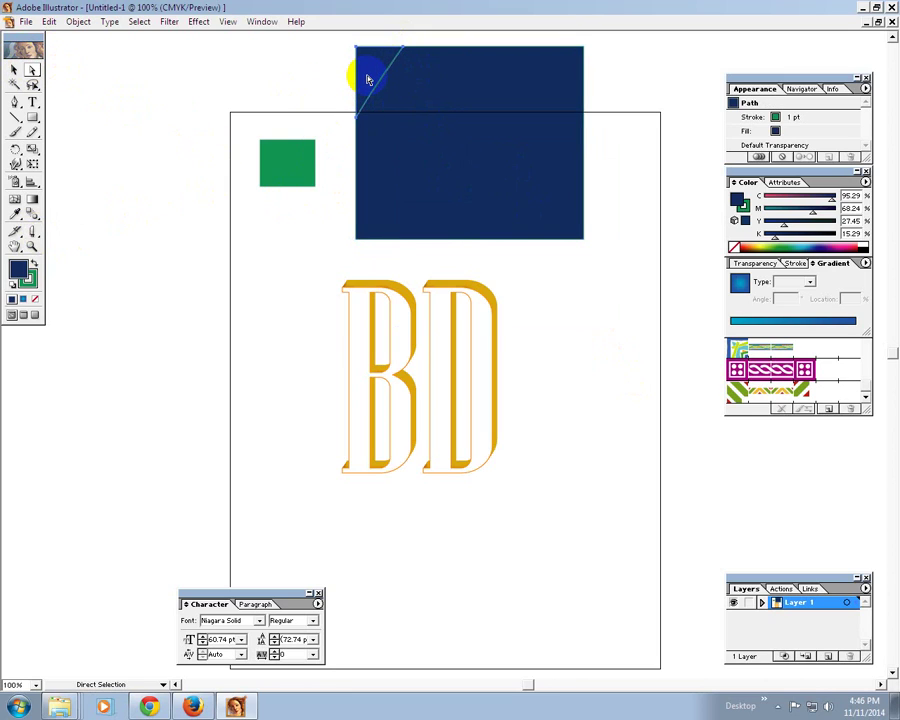
{"action": "key", "text": "Delete"}
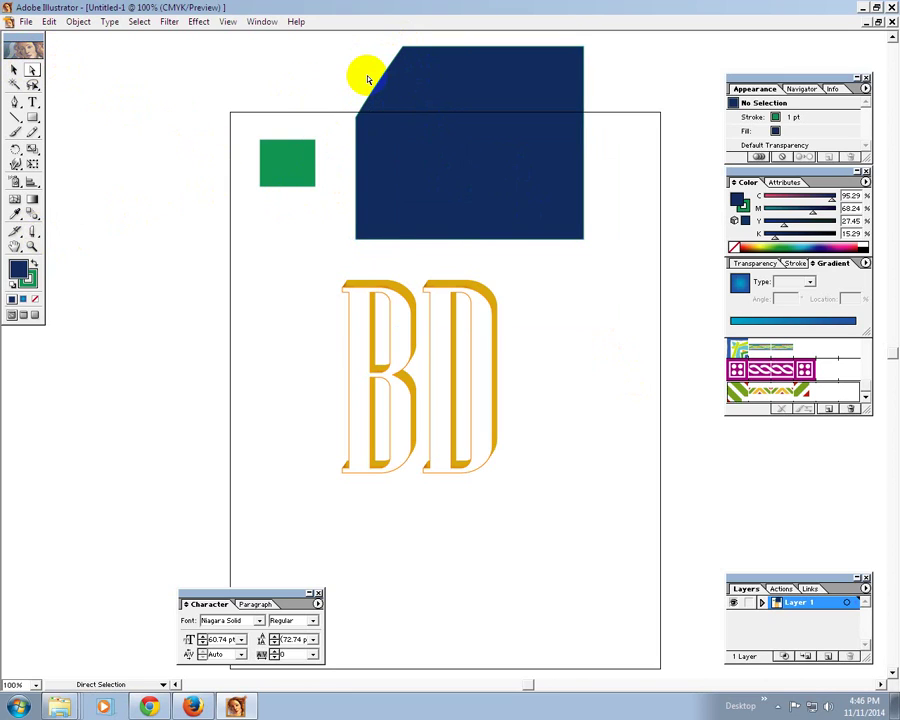
{"action": "key", "text": "ctrl+z"}
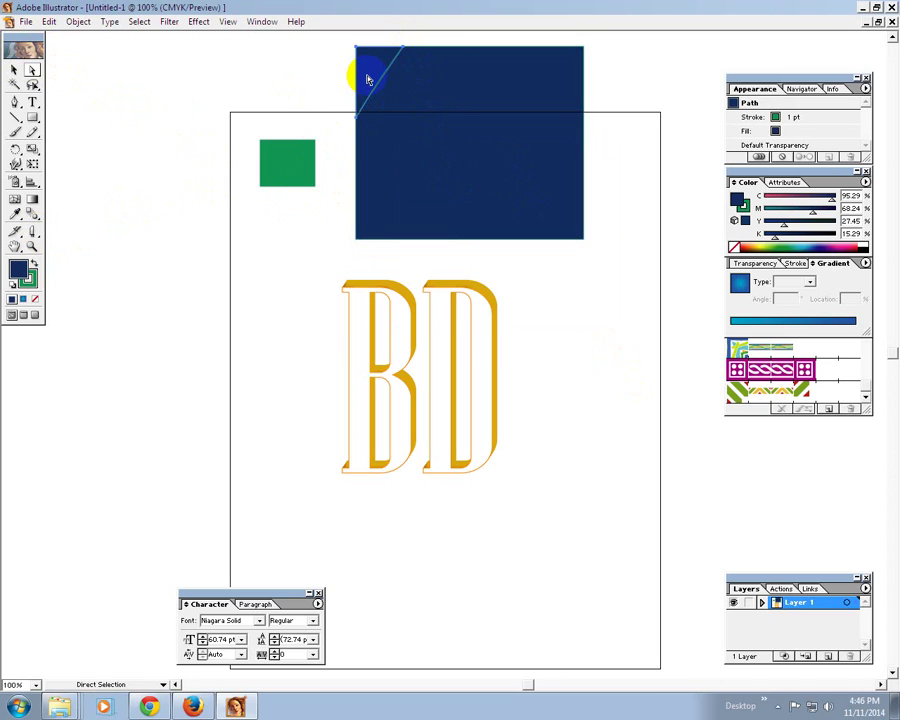
{"action": "key", "text": "ctrl+z"}
Delete the navy square's bottom-left anchor point, leaving a diagonal edge.
{"action": "left_click", "coordinate": [332, 76]}
{"action": "left_click", "coordinate": [438, 101]}
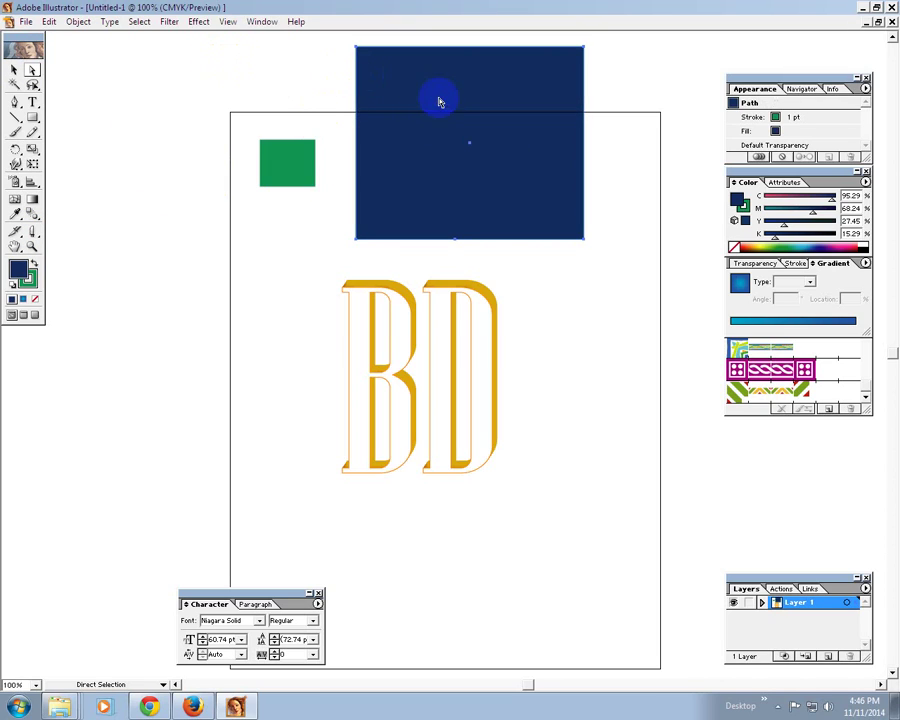
{"action": "left_click_drag", "start_coordinate": [33, 230], "coordinate": [40, 231]}
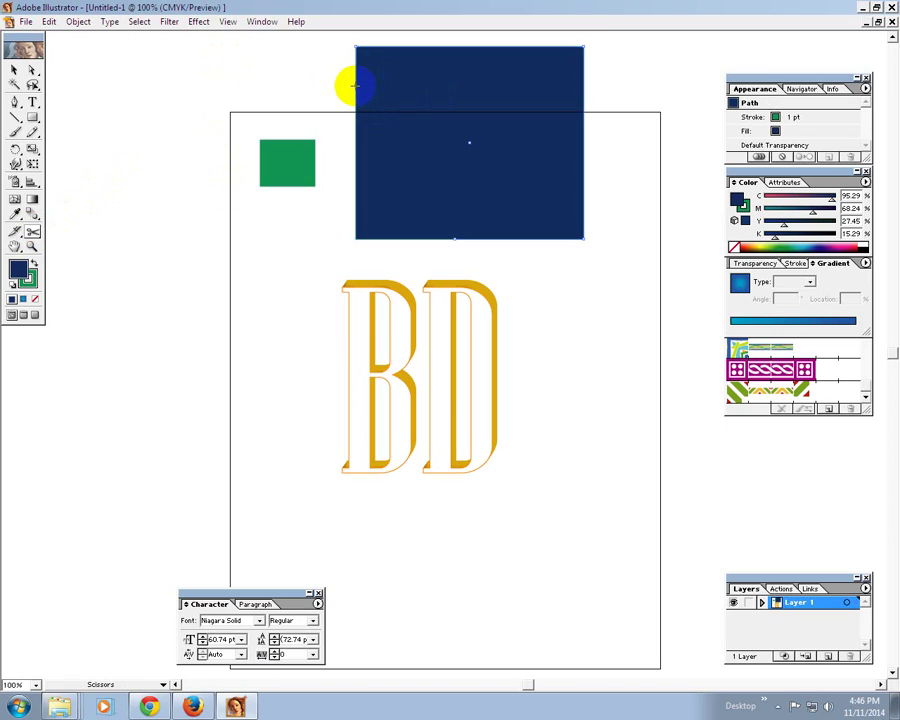
{"action": "left_click", "coordinate": [33, 70]}
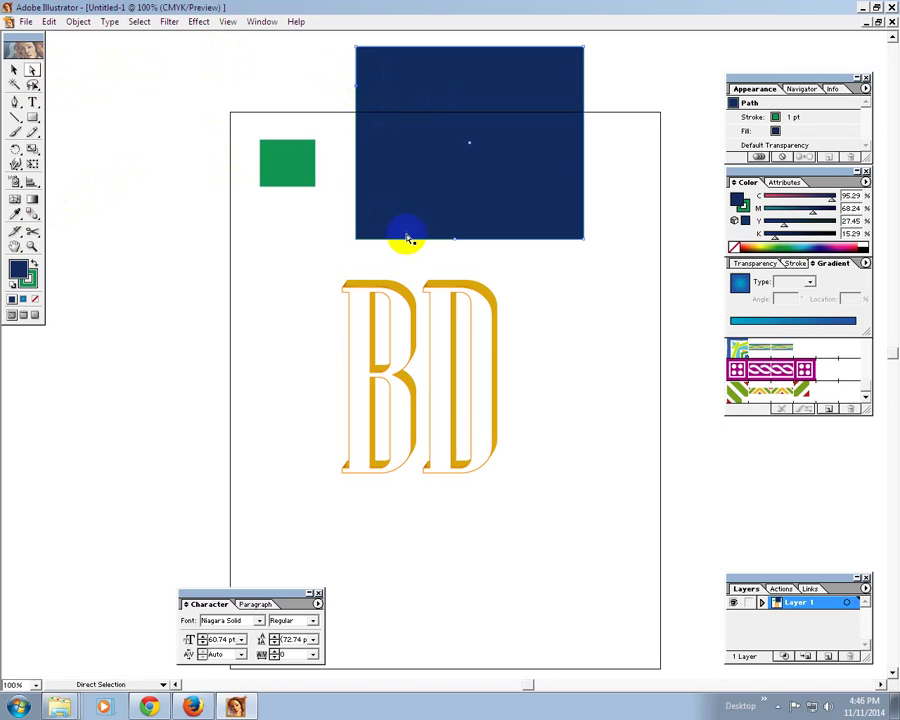
{"action": "left_click", "coordinate": [408, 240]}
{"action": "key", "text": "Delete"}
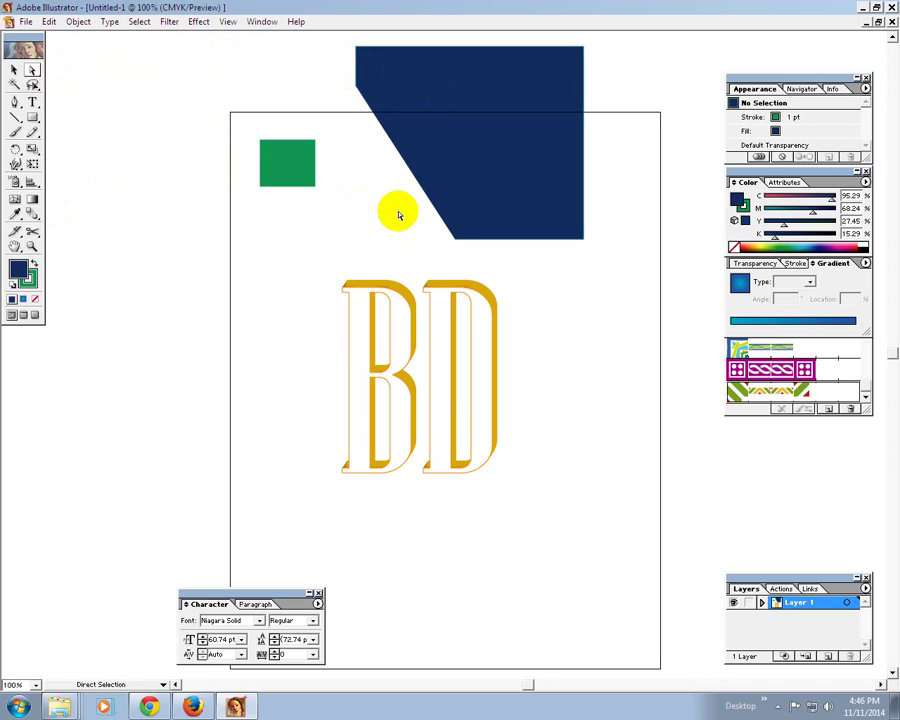
{"action": "key", "text": "ctrl+z"}
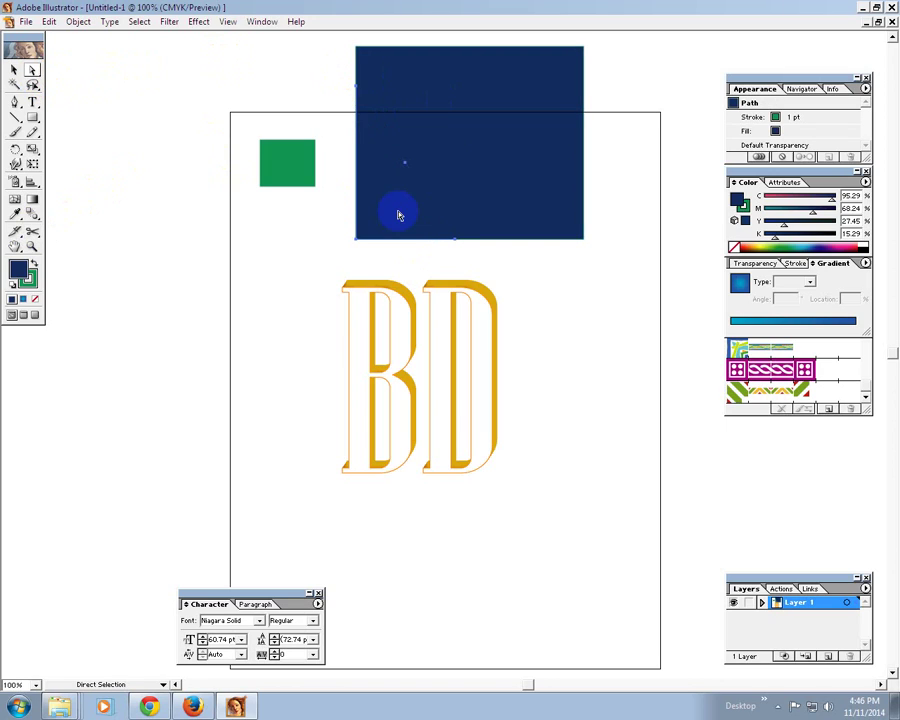
{"action": "key", "text": "ctrl+shift+z"}
Marquee-select both squares and the BD lettering and delete them.
{"action": "left_click", "coordinate": [14, 69]}
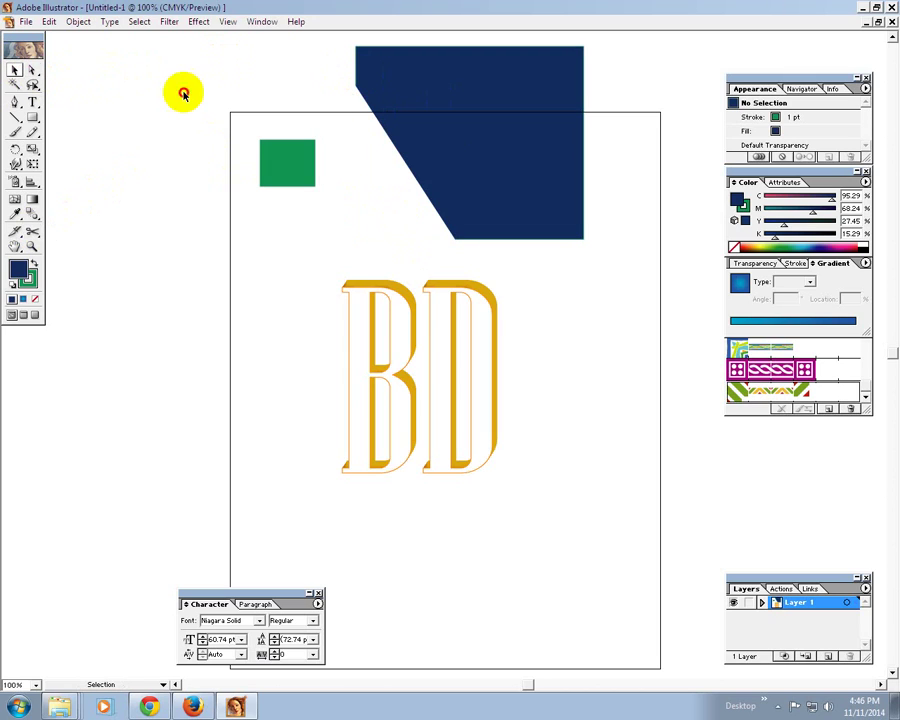
{"action": "left_click_drag", "start_coordinate": [150, 55], "coordinate": [569, 486]}
{"action": "key", "text": "Delete"}
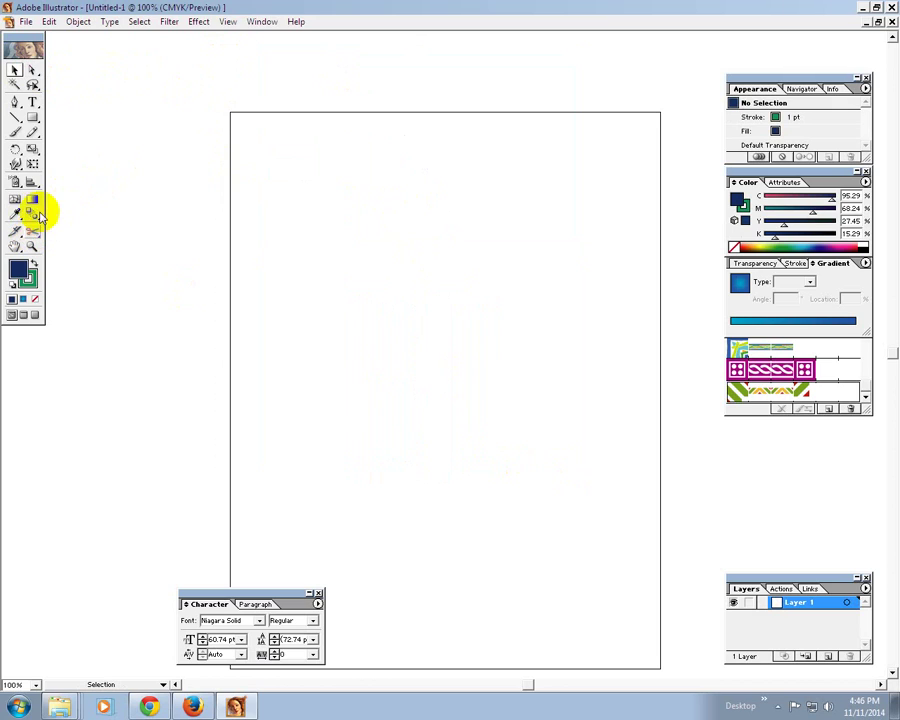
Draw a large navy circle near the page centre.
{"action": "left_click_drag", "start_coordinate": [33, 117], "coordinate": [60, 120]}
{"action": "left_click_drag", "start_coordinate": [415, 296], "coordinate": [529, 410]}
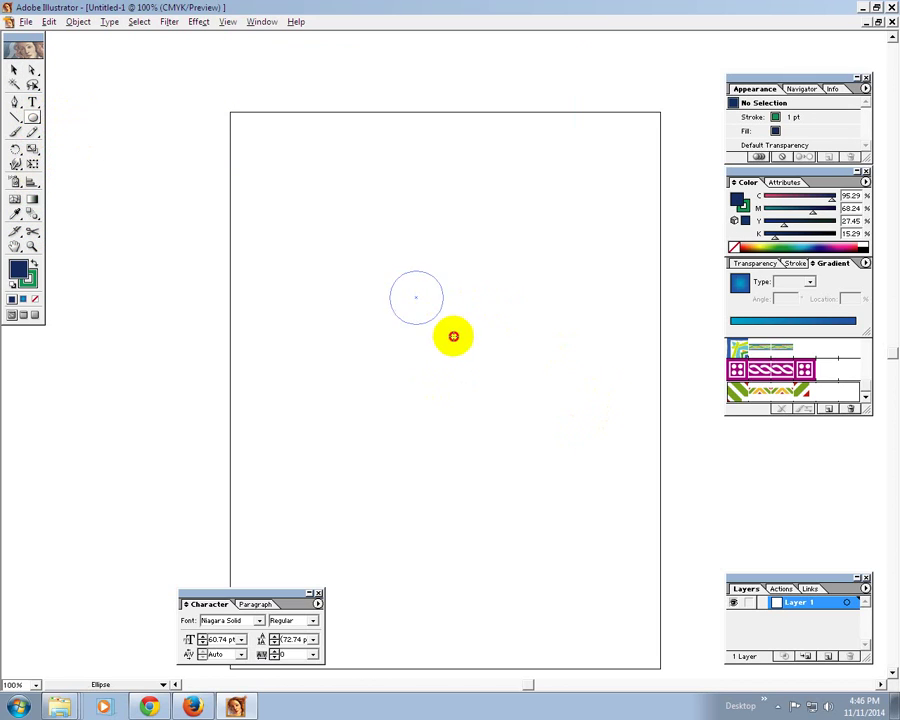
{"action": "left_click", "coordinate": [16, 72]}
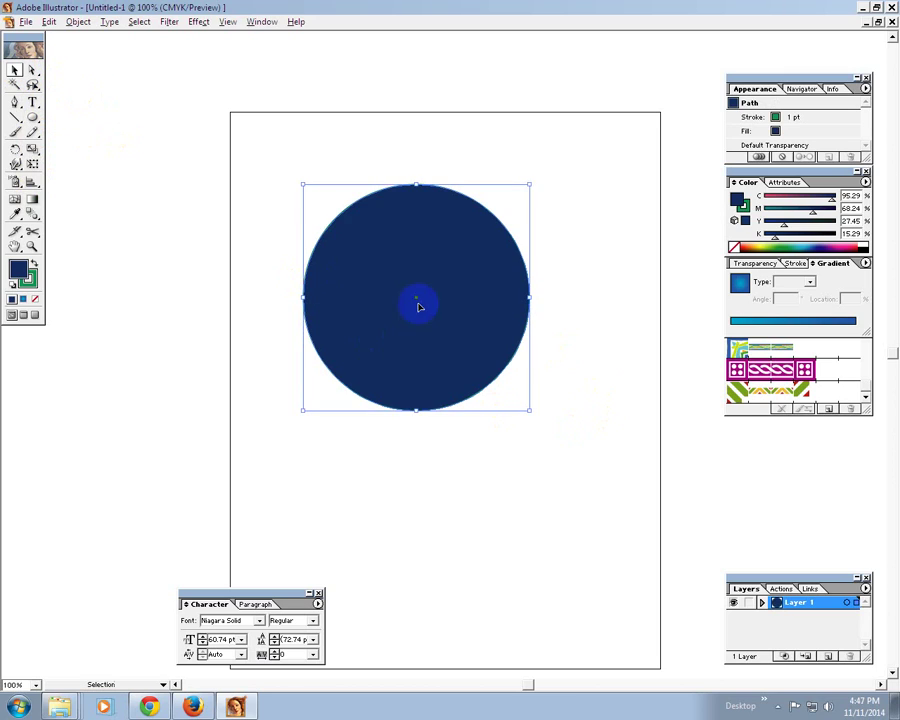
{"action": "left_click_drag", "start_coordinate": [418, 304], "coordinate": [434, 318]}
Cut the circle's outline at its bottom and right points and select the lower-right arc.
{"action": "left_click", "coordinate": [33, 232]}
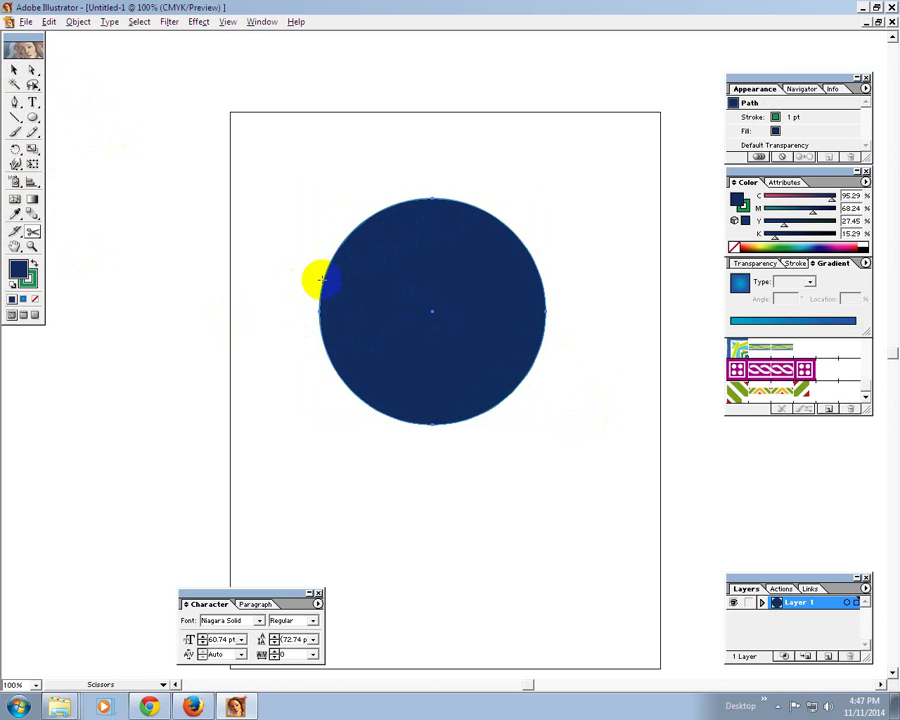
{"action": "left_click", "coordinate": [438, 424]}
{"action": "left_click", "coordinate": [451, 379]}
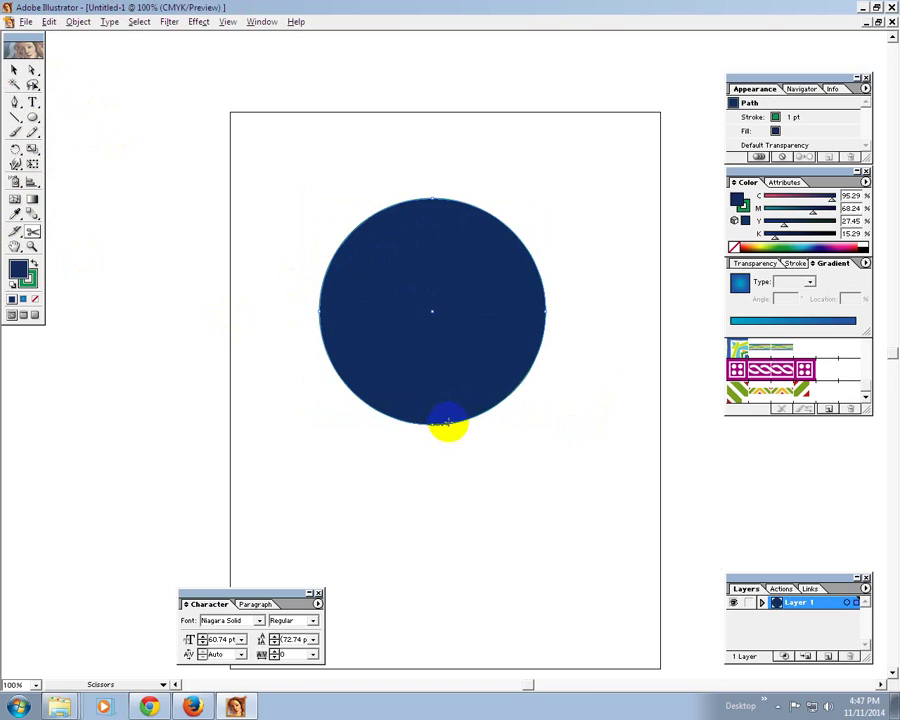
{"action": "left_click", "coordinate": [514, 337]}
{"action": "left_click", "coordinate": [544, 320]}
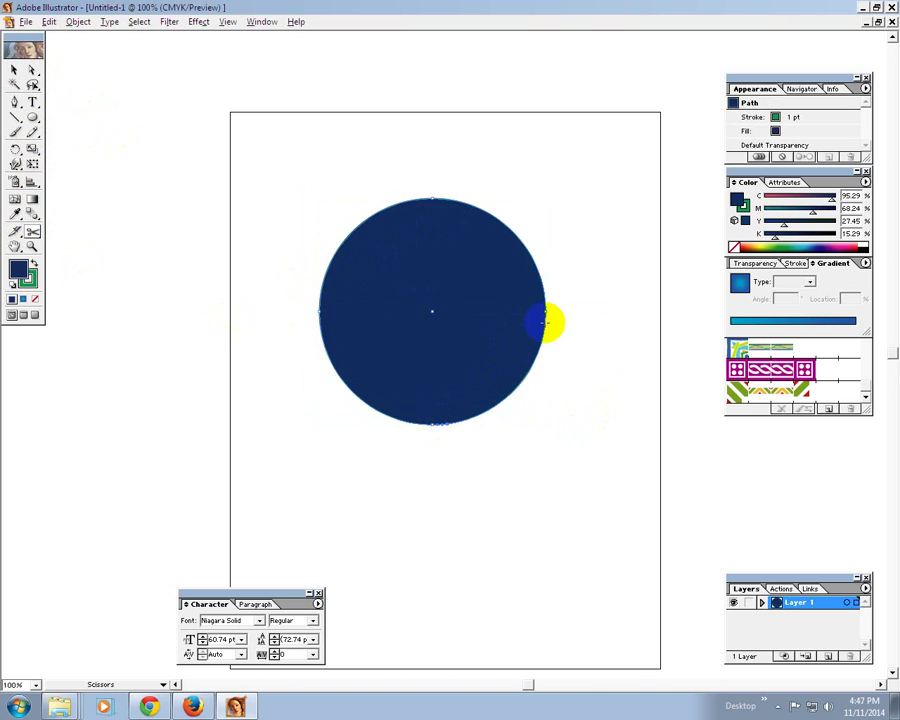
{"action": "left_click", "coordinate": [544, 320]}
{"action": "left_click", "coordinate": [20, 76]}
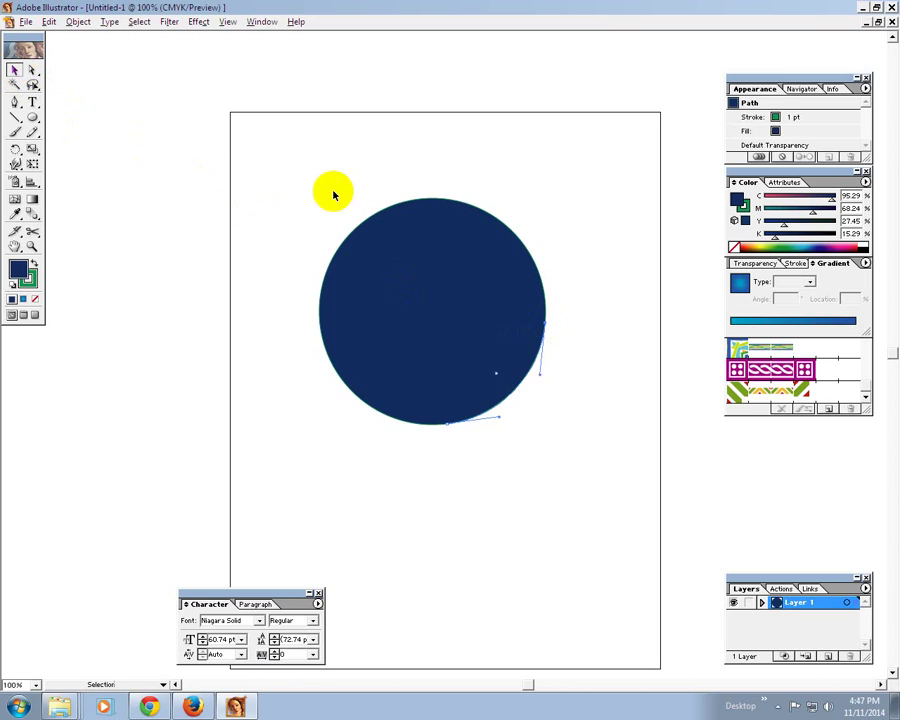
{"action": "left_click", "coordinate": [466, 298]}
{"action": "left_click", "coordinate": [505, 374]}
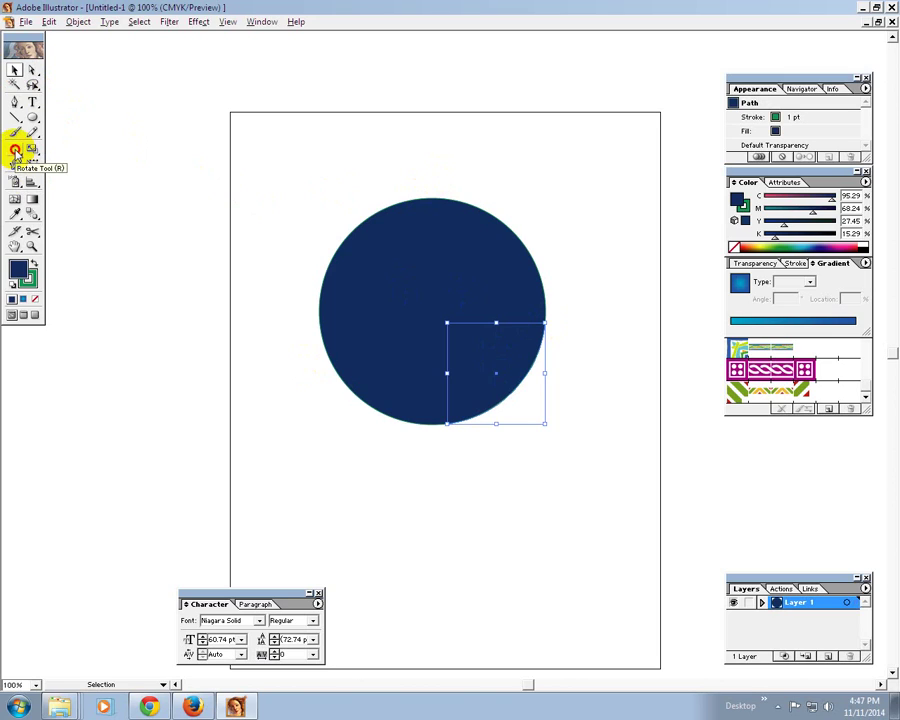
Rotate the cut arc piece by 180°.
{"action": "double_click", "coordinate": [15, 151]}
{"action": "type", "text": "18"}
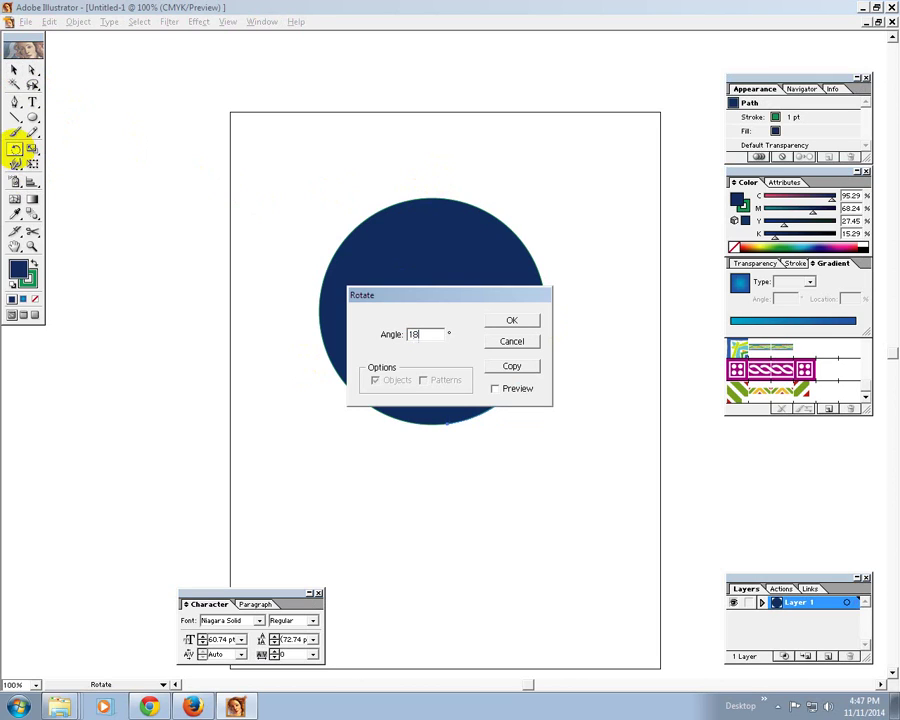
{"action": "type", "text": "0"}
{"action": "key", "text": "Return"}
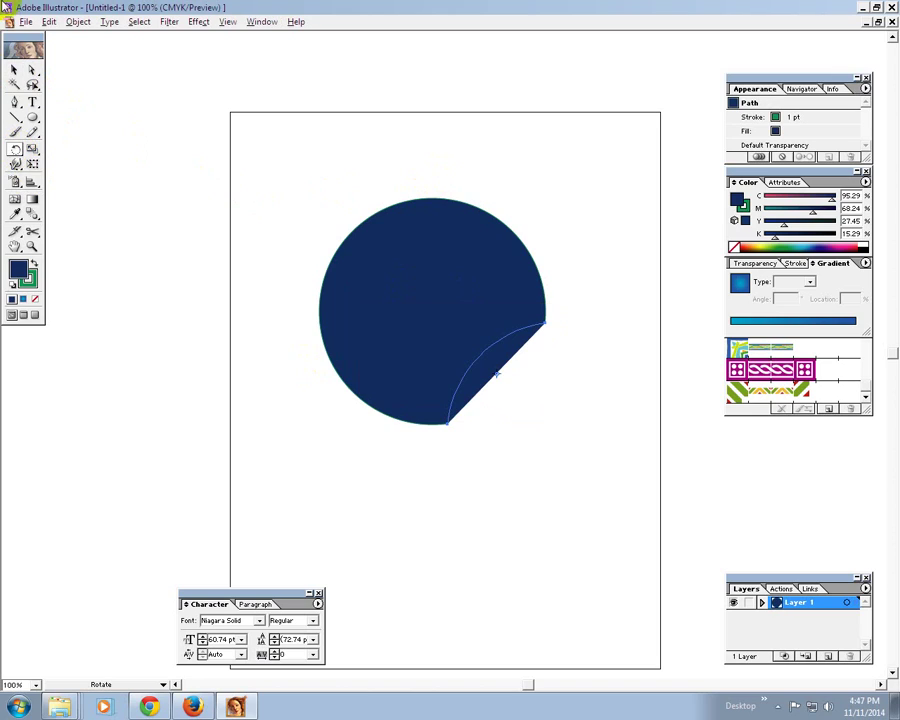
Delete the navy circle and then the leftover arc piece.
{"action": "left_click", "coordinate": [14, 70]}
{"action": "left_click", "coordinate": [537, 474]}
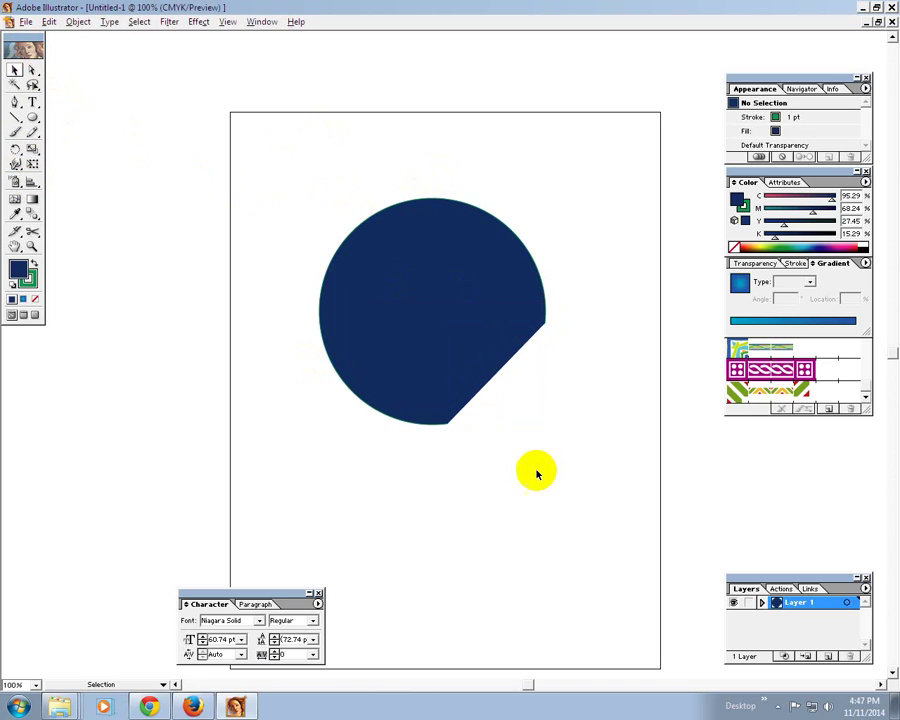
{"action": "left_click", "coordinate": [504, 373]}
{"action": "key", "text": "Delete"}
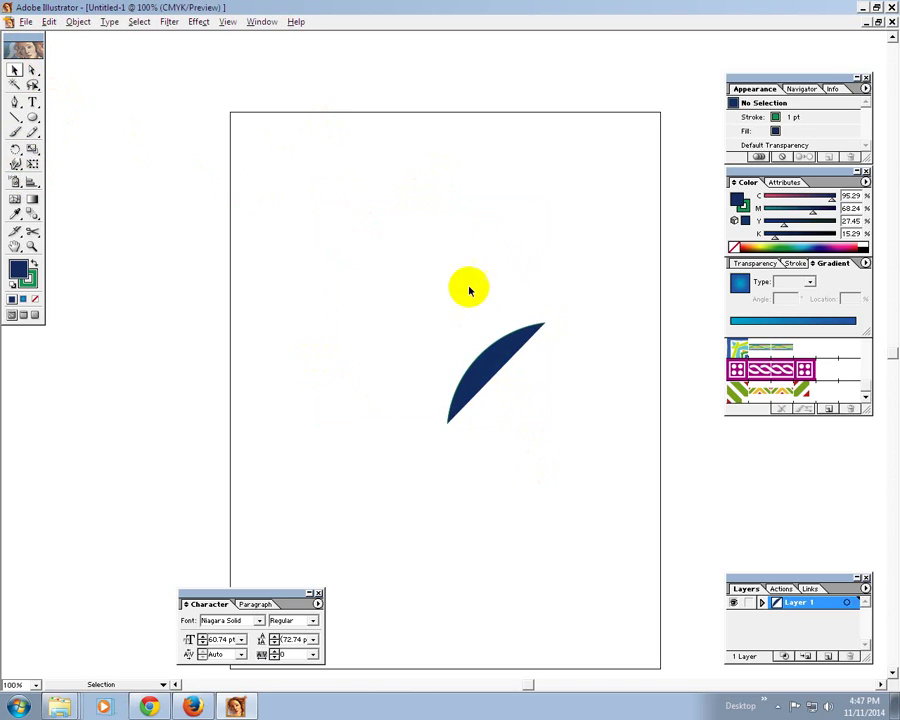
{"action": "left_click_drag", "start_coordinate": [468, 287], "coordinate": [579, 444]}
{"action": "key", "text": "Delete"}
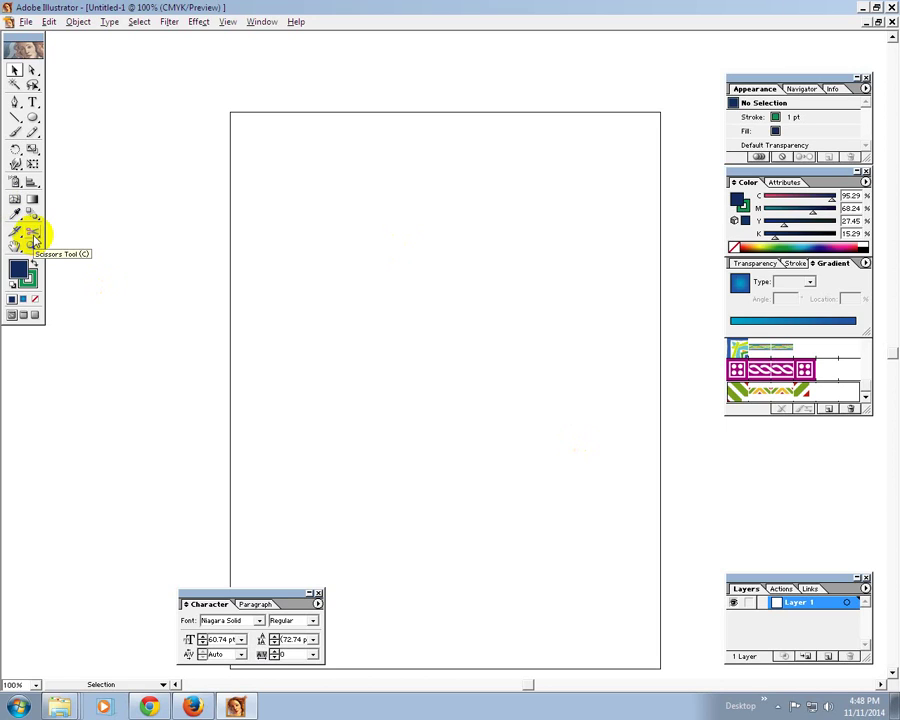
{"action": "left_click", "coordinate": [32, 117]}
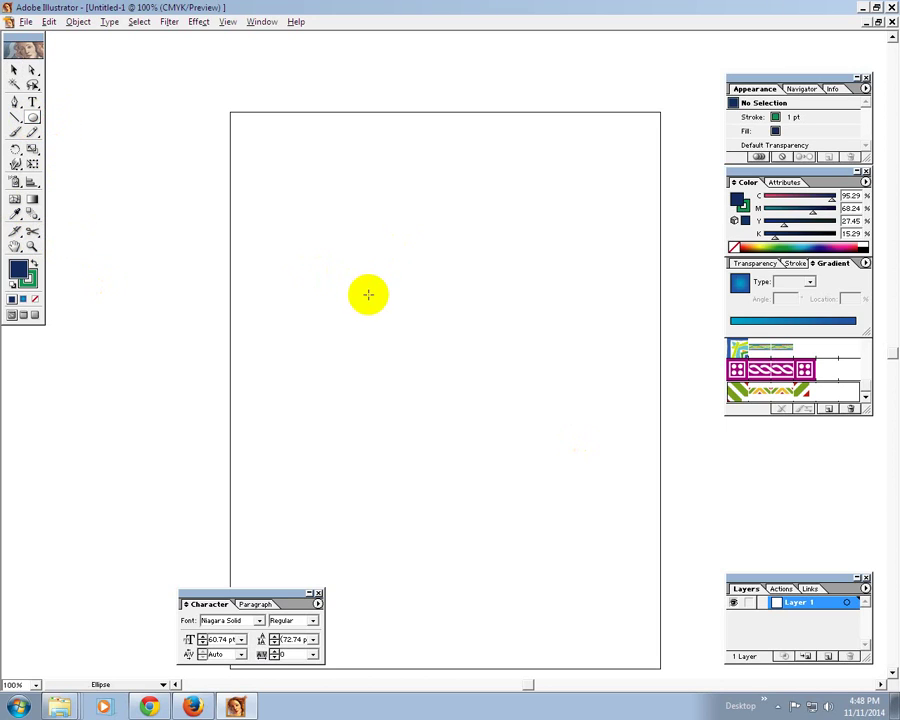
{"action": "left_click_drag", "start_coordinate": [390, 270], "coordinate": [565, 452]}
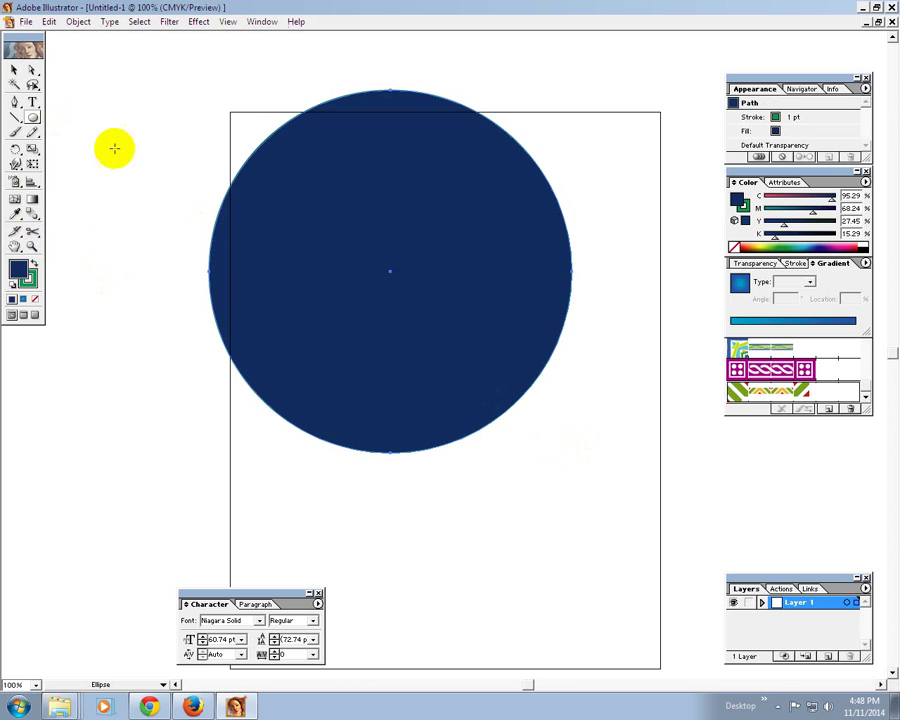
{"action": "left_click", "coordinate": [15, 69]}
{"action": "mouse_move", "coordinate": [351, 236]}
{"action": "left_mouse_down"}
{"action": "mouse_move", "coordinate": [451, 398]}
{"action": "mouse_move", "coordinate": [436, 338]}
{"action": "left_mouse_up"}
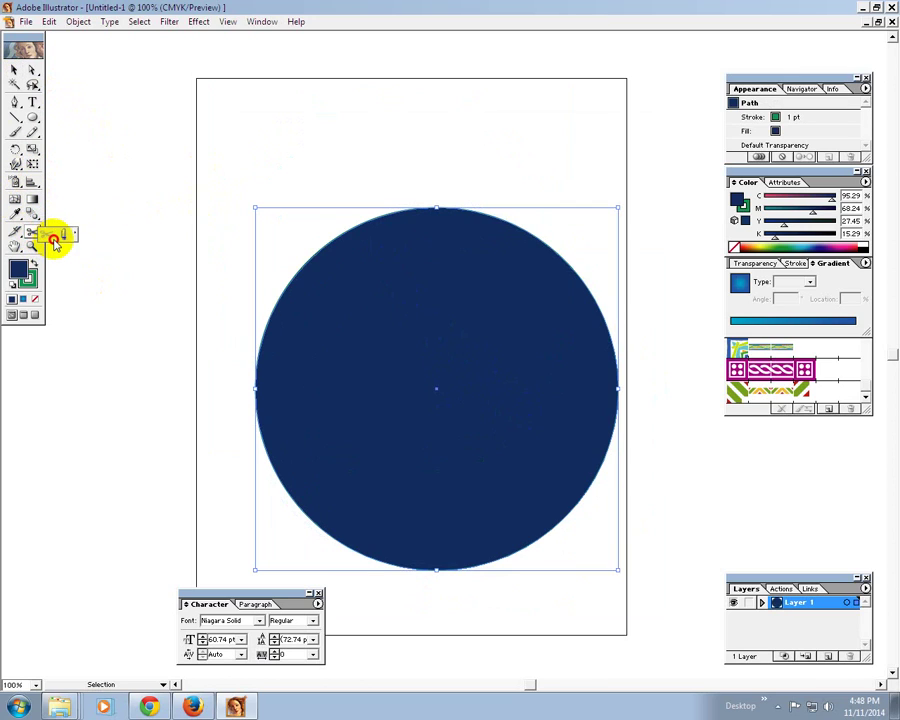
{"action": "left_click", "coordinate": [32, 231]}
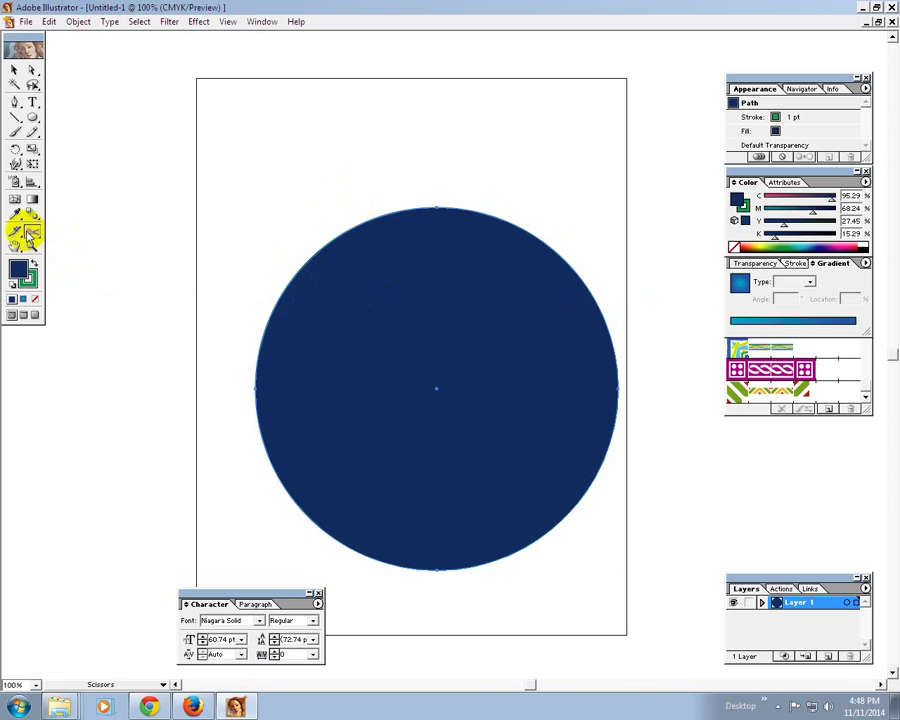
{"action": "left_click", "coordinate": [257, 350]}
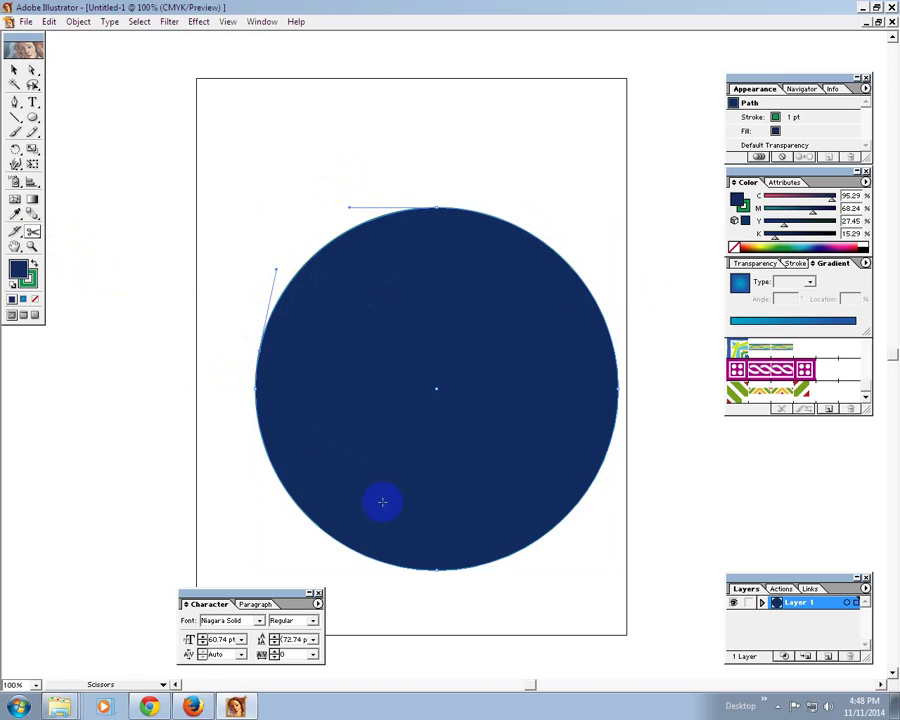
{"action": "left_click", "coordinate": [471, 568]}
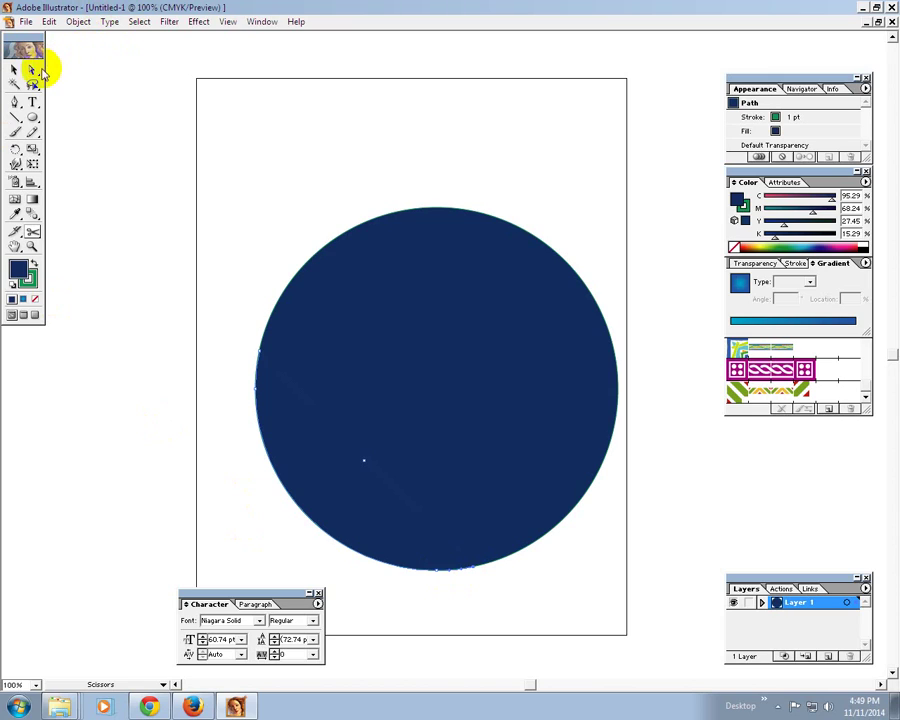
{"action": "left_click", "coordinate": [34, 70]}
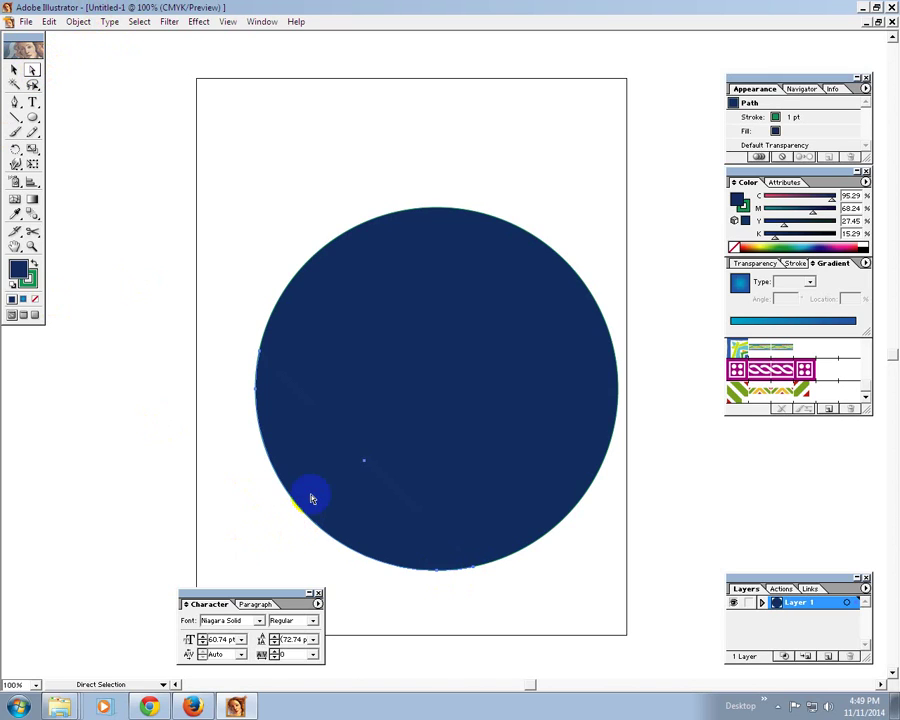
{"action": "key", "text": "Delete"}
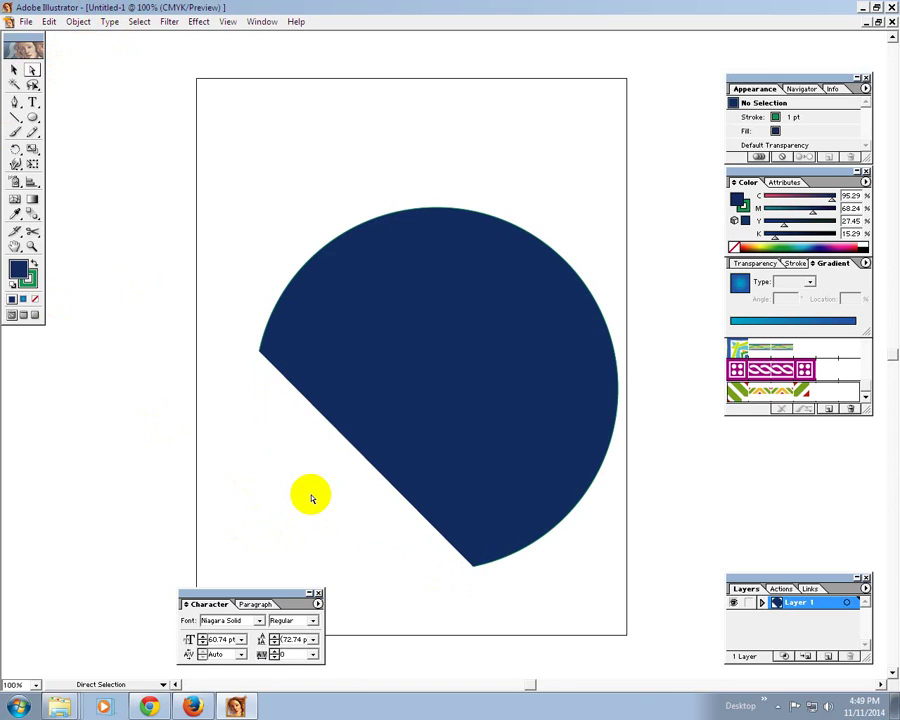
{"action": "key", "text": "ctrl+z"}
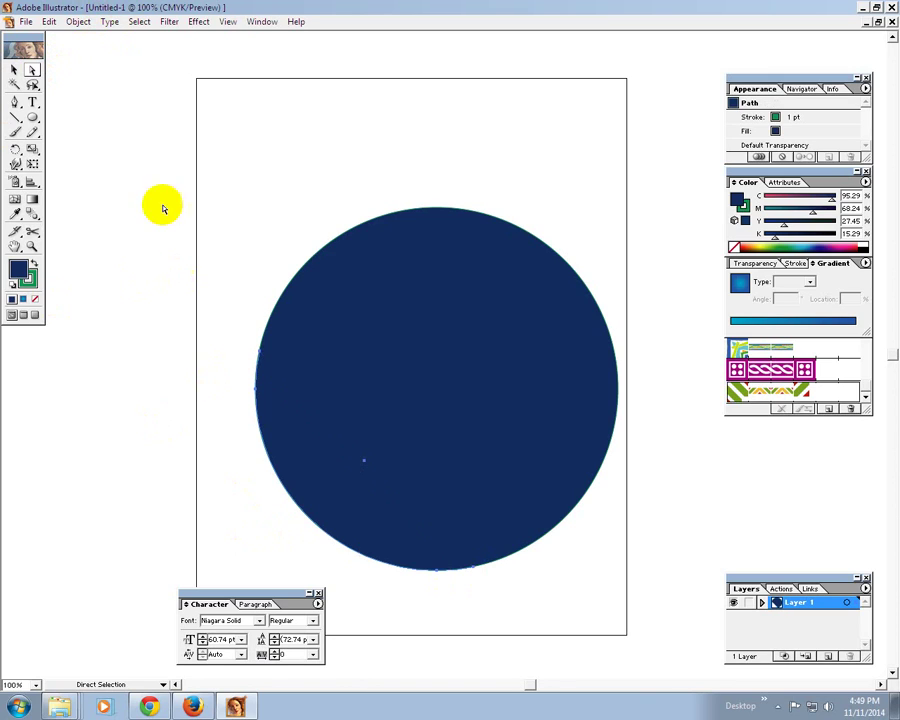
{"action": "left_click", "coordinate": [197, 218]}
{"action": "left_click_drag", "start_coordinate": [197, 218], "coordinate": [422, 569]}
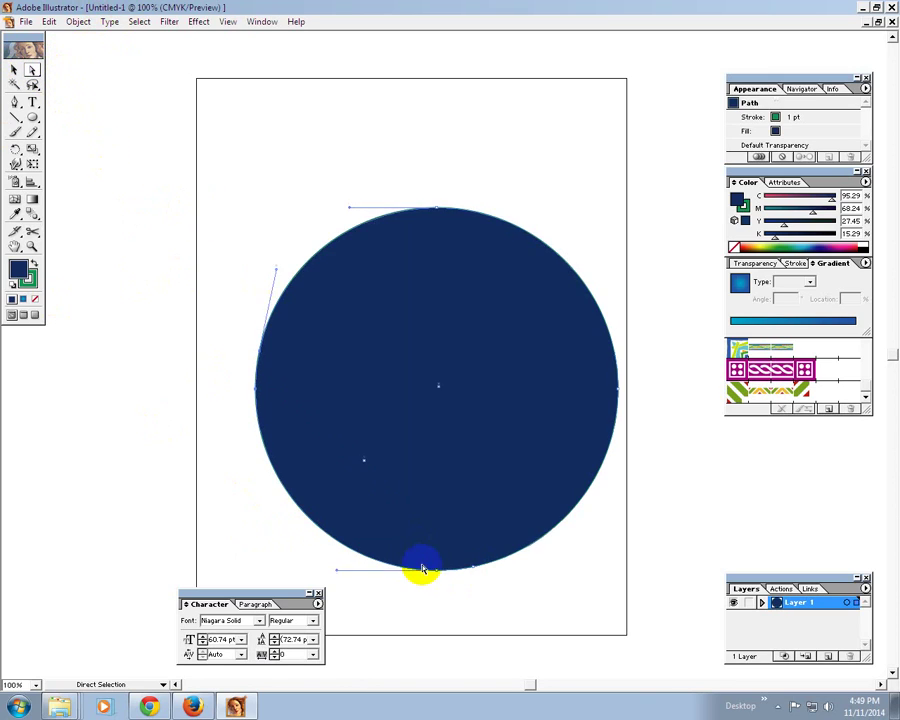
{"action": "key", "text": "Delete"}
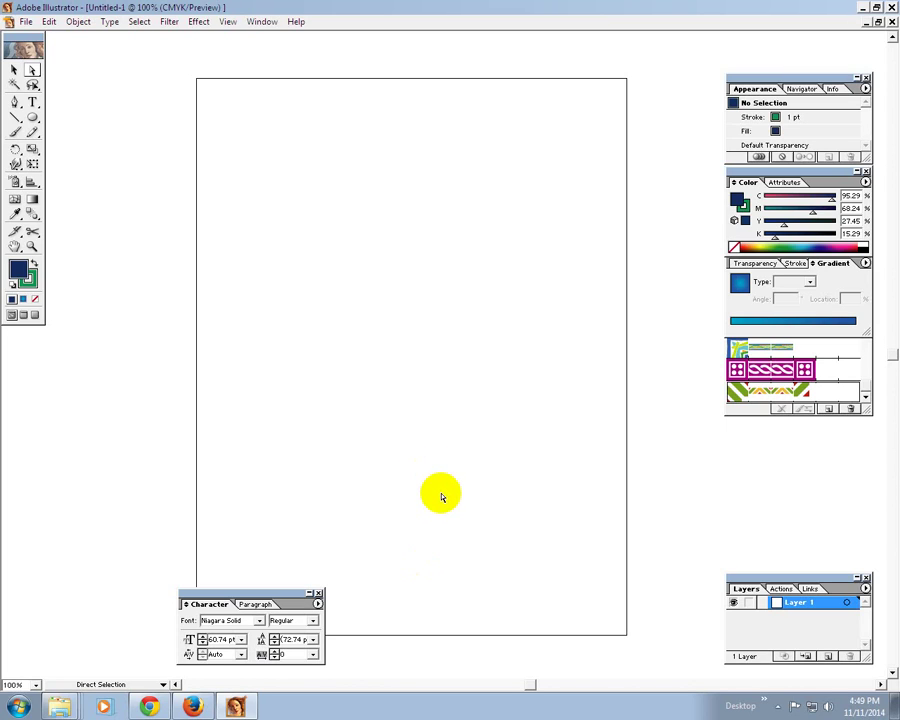
Draw a new circle in the upper page and move it toward the centre.
{"action": "left_click", "coordinate": [32, 117]}
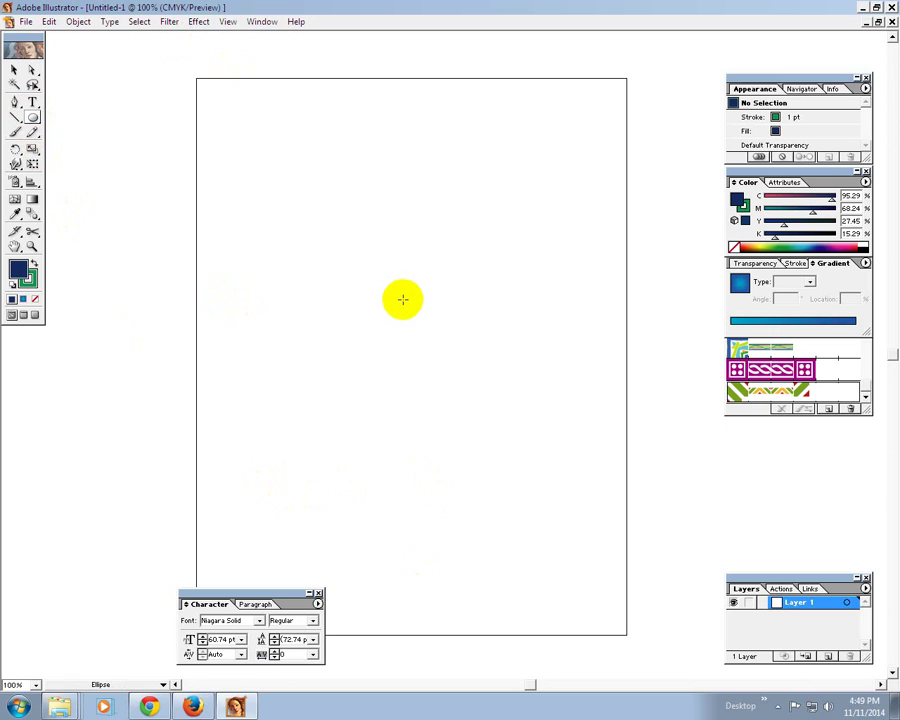
{"action": "left_click_drag", "start_coordinate": [378, 234], "coordinate": [460, 352]}
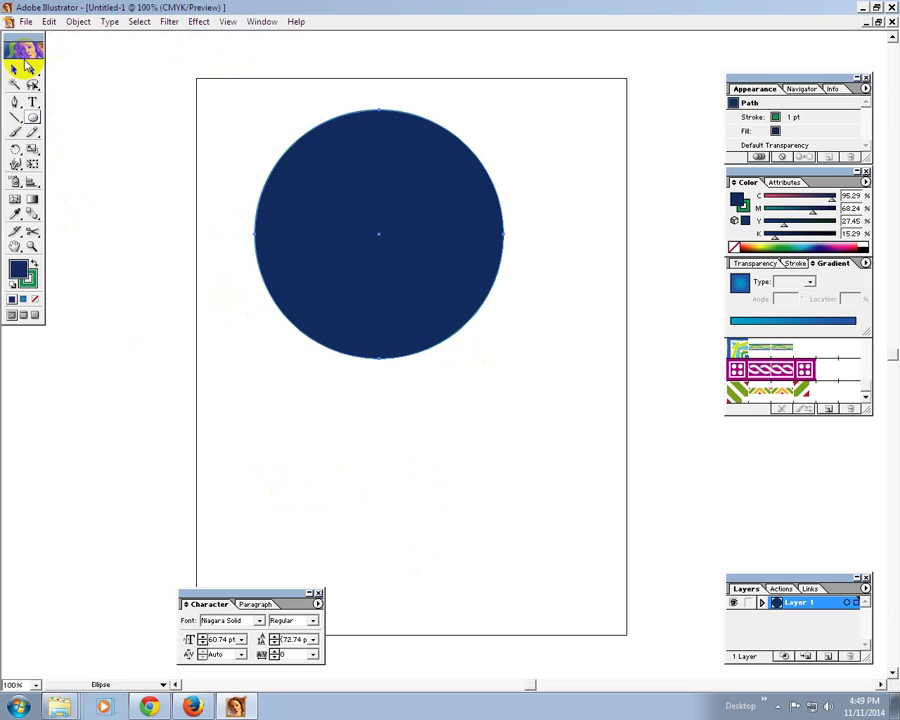
{"action": "left_click", "coordinate": [14, 70]}
{"action": "left_click_drag", "start_coordinate": [381, 257], "coordinate": [395, 313]}
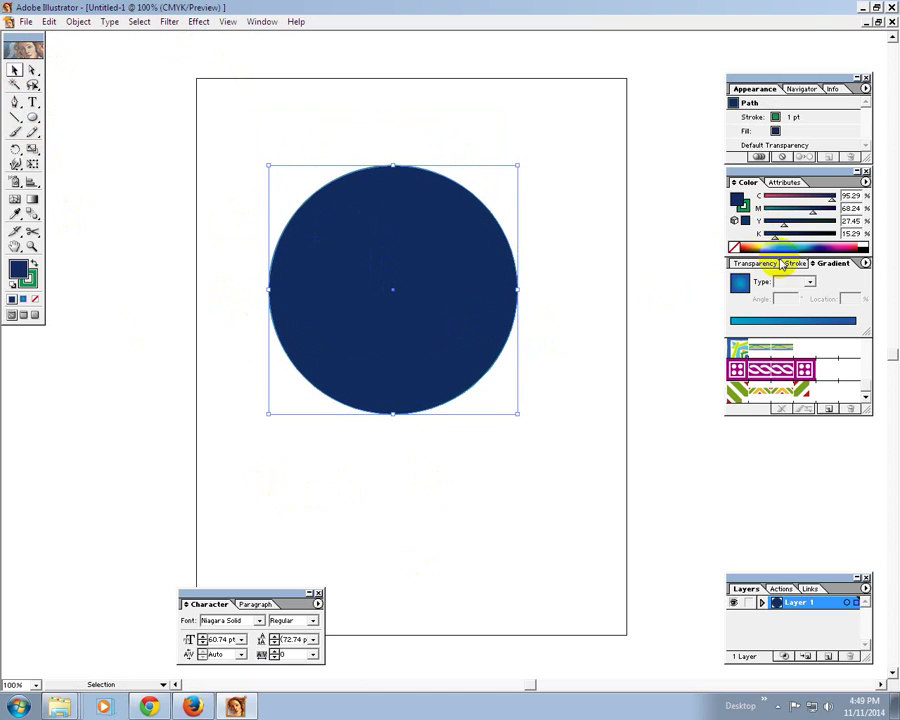
Give the circle a red fill and no outline stroke.
{"action": "left_click", "coordinate": [740, 246]}
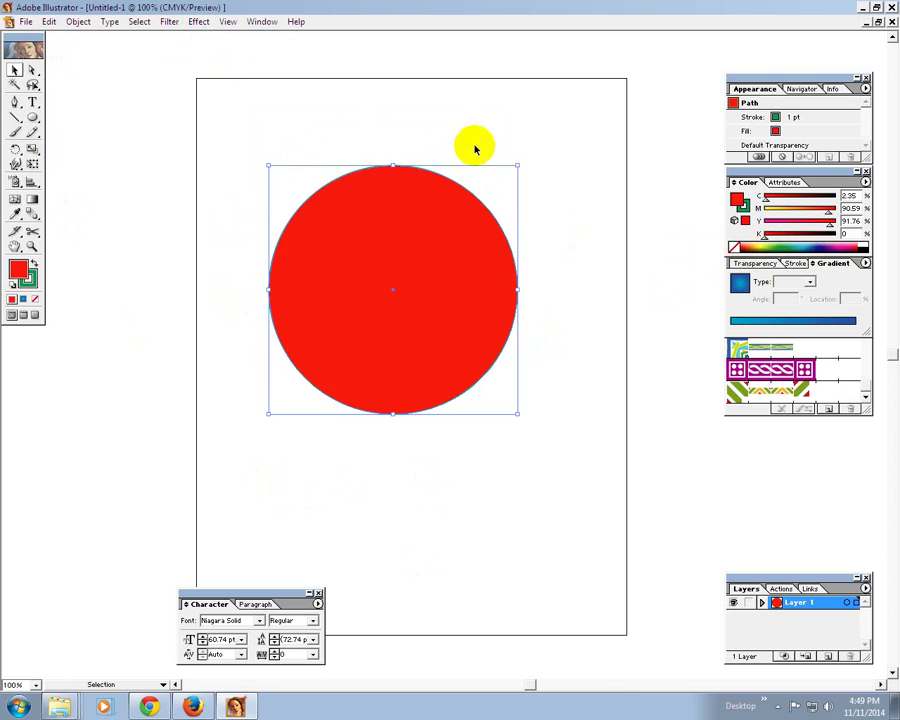
{"action": "left_click", "coordinate": [472, 142]}
{"action": "left_click", "coordinate": [484, 304]}
{"action": "left_click", "coordinate": [743, 207]}
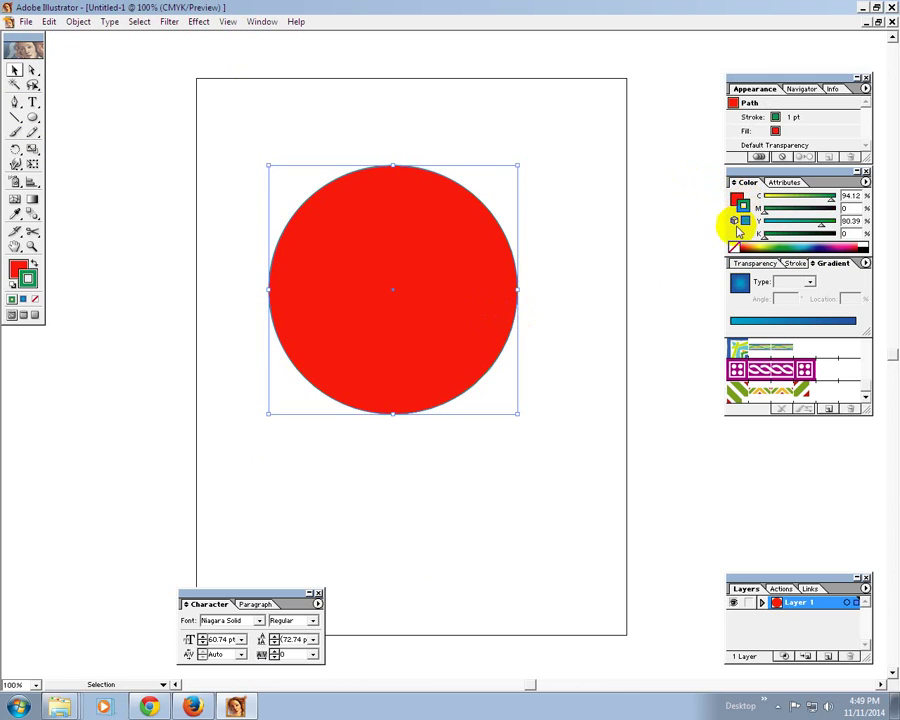
{"action": "left_click", "coordinate": [733, 247]}
{"action": "left_click", "coordinate": [492, 200]}
{"action": "left_click", "coordinate": [466, 262]}
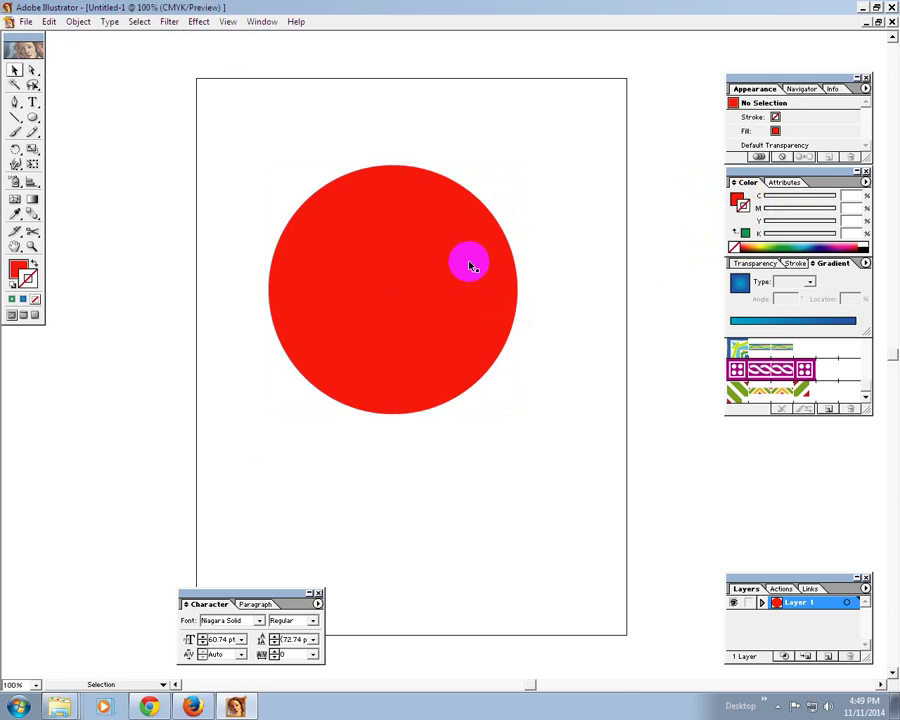
Cut the red circle's outline at its left and top points.
{"action": "left_click", "coordinate": [32, 231]}
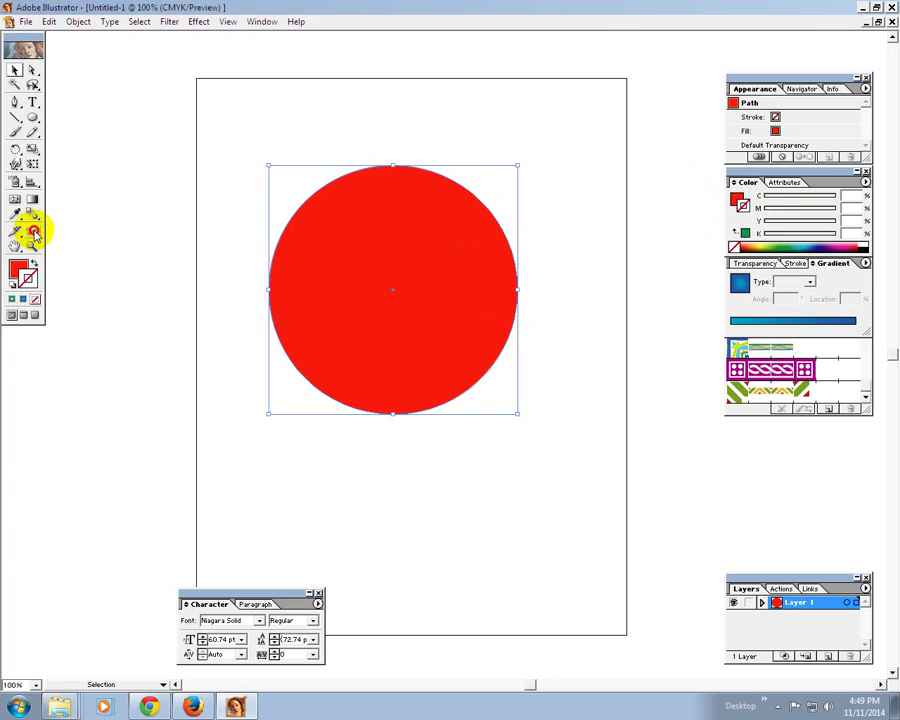
{"action": "left_click", "coordinate": [266, 287]}
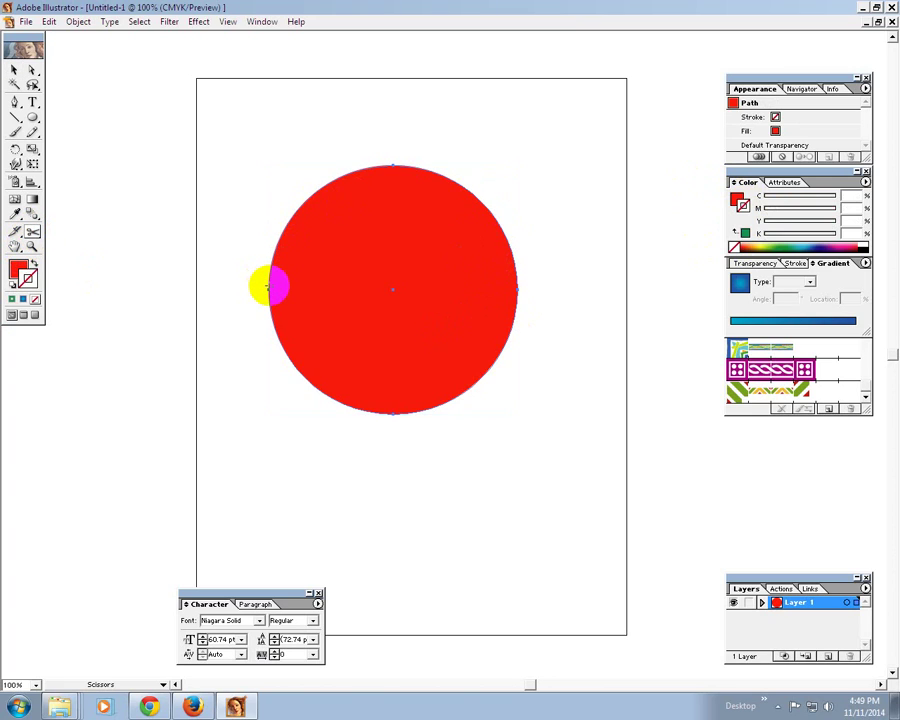
{"action": "left_click", "coordinate": [383, 165]}
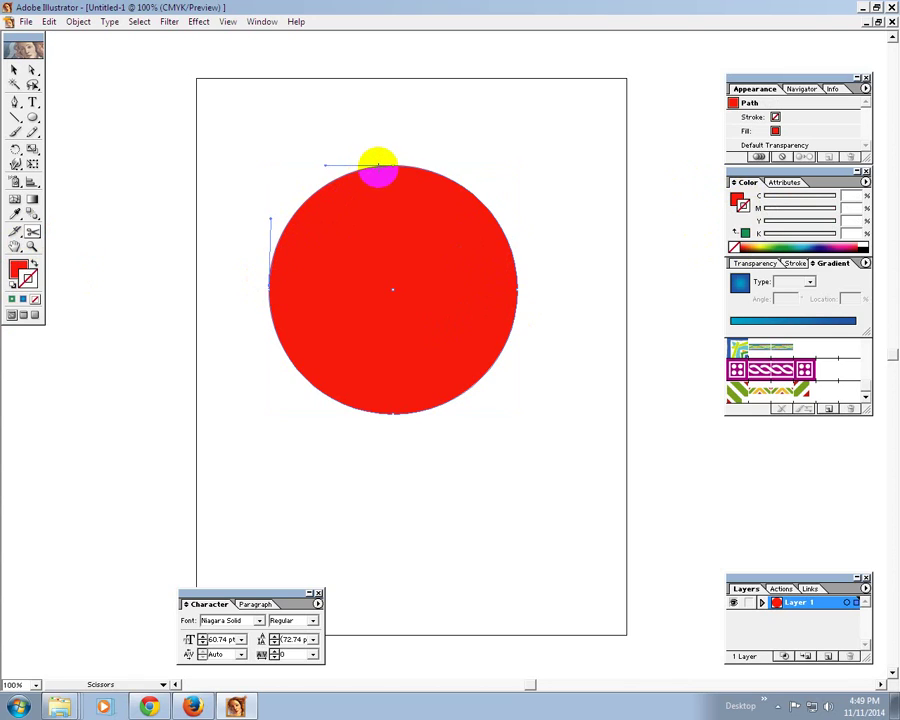
{"action": "left_click", "coordinate": [383, 165]}
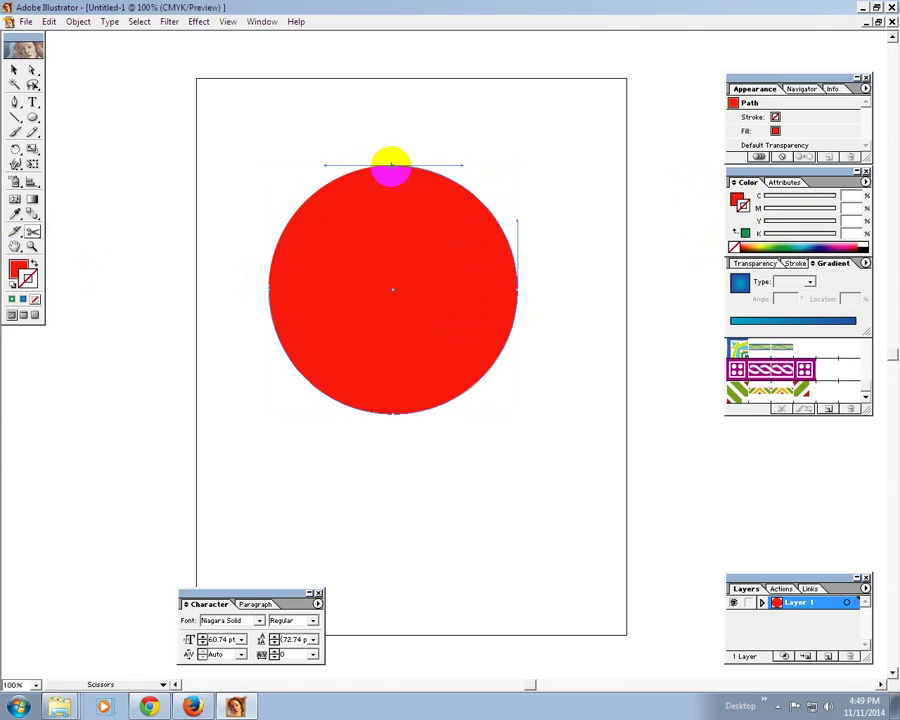
{"action": "left_click", "coordinate": [257, 273]}
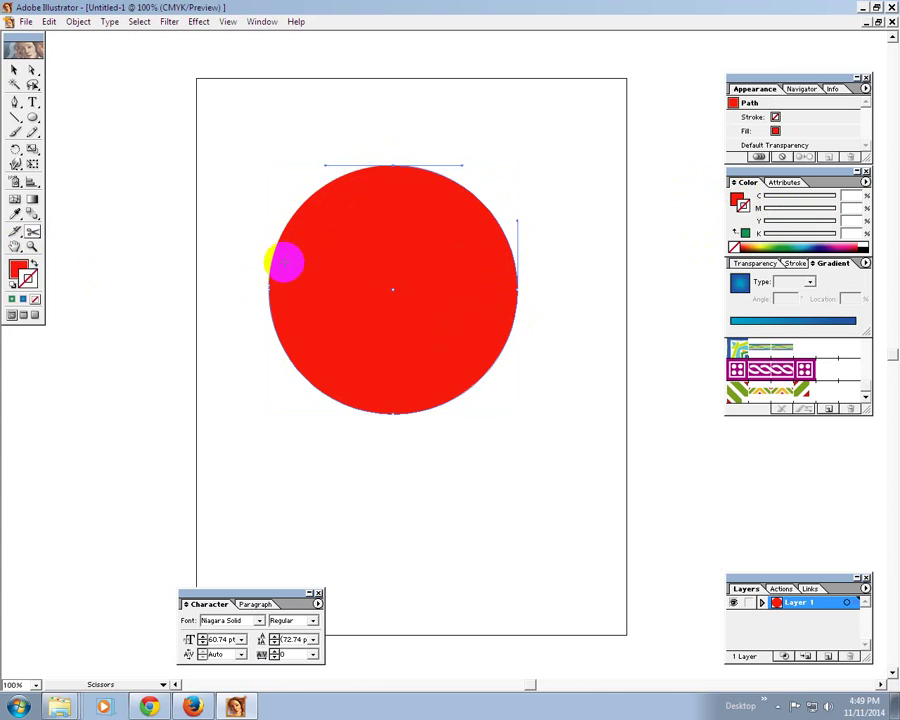
{"action": "left_click", "coordinate": [262, 281]}
{"action": "left_click", "coordinate": [262, 281]}
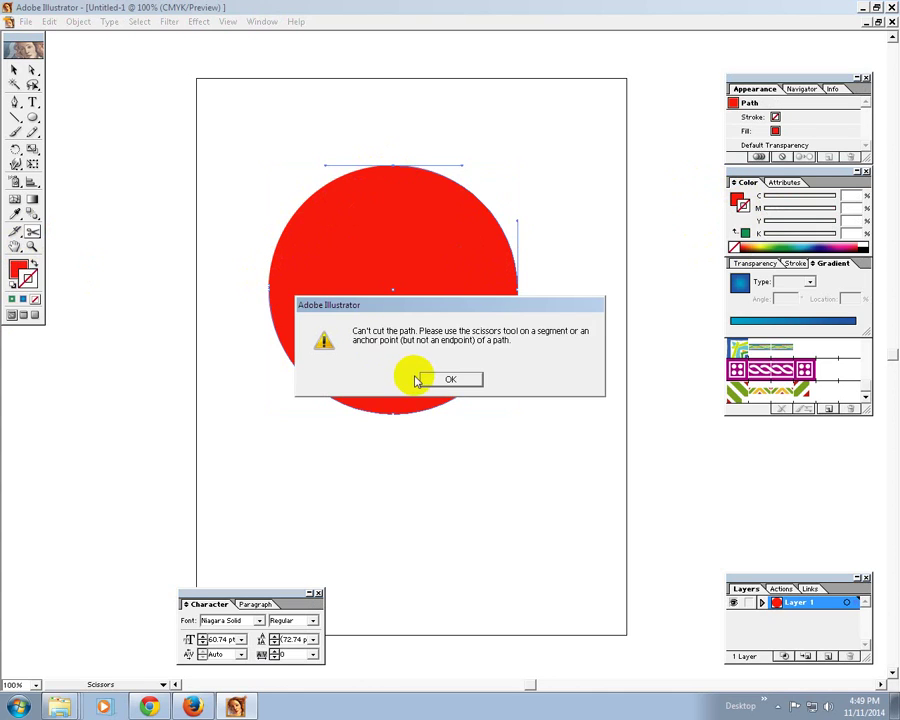
{"action": "left_click", "coordinate": [437, 383]}
Delete the cut upper-left quarter and select the remaining notched circle.
{"action": "left_click", "coordinate": [14, 70]}
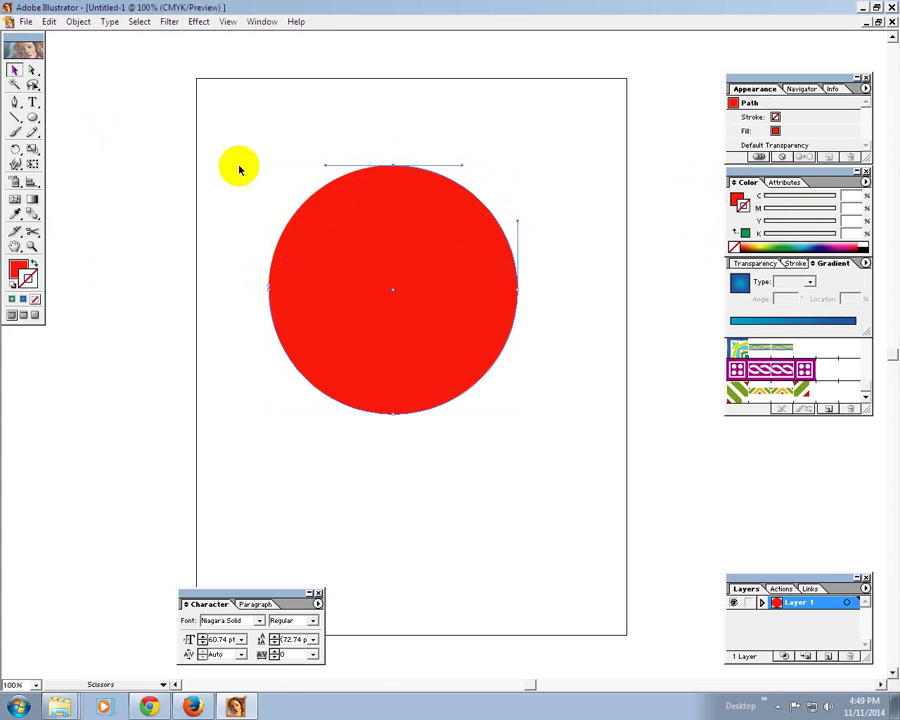
{"action": "left_click", "coordinate": [340, 201]}
{"action": "left_click_drag", "start_coordinate": [340, 201], "coordinate": [296, 177]}
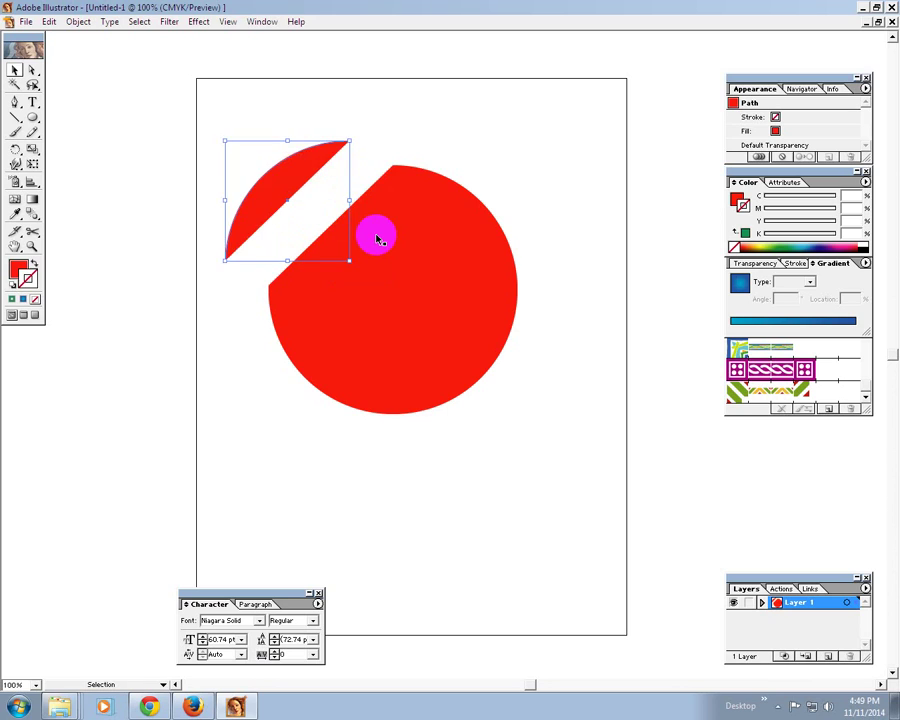
{"action": "key", "text": "ctrl+z"}
{"action": "left_click", "coordinate": [272, 155]}
{"action": "left_click", "coordinate": [316, 214]}
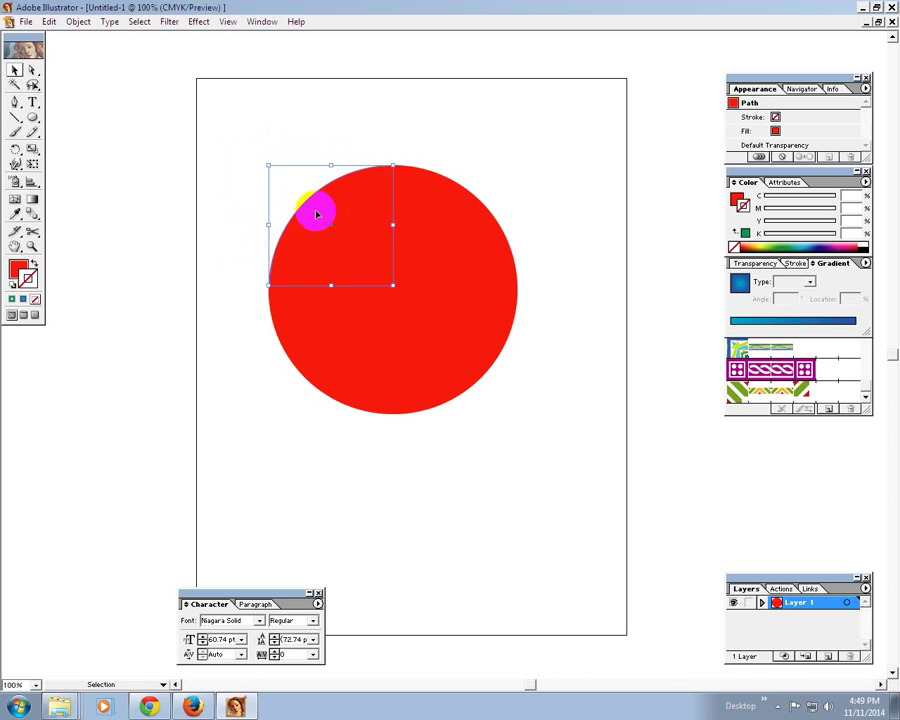
{"action": "key", "text": "Delete"}
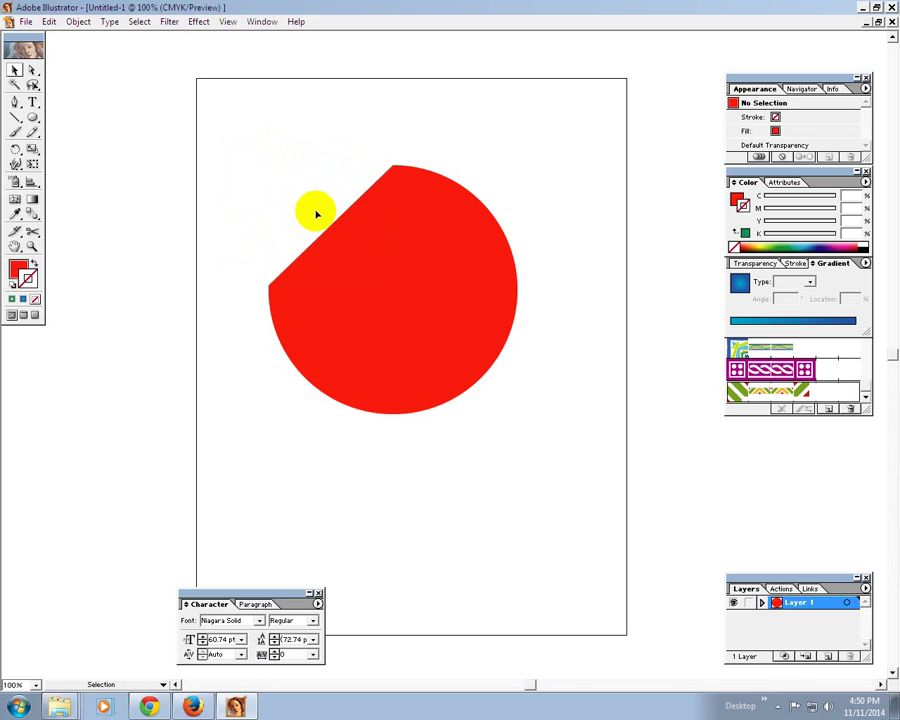
{"action": "left_click", "coordinate": [388, 264]}
Delete the notched circle and draw a fresh red circle near the page centre.
{"action": "key", "text": "Delete"}
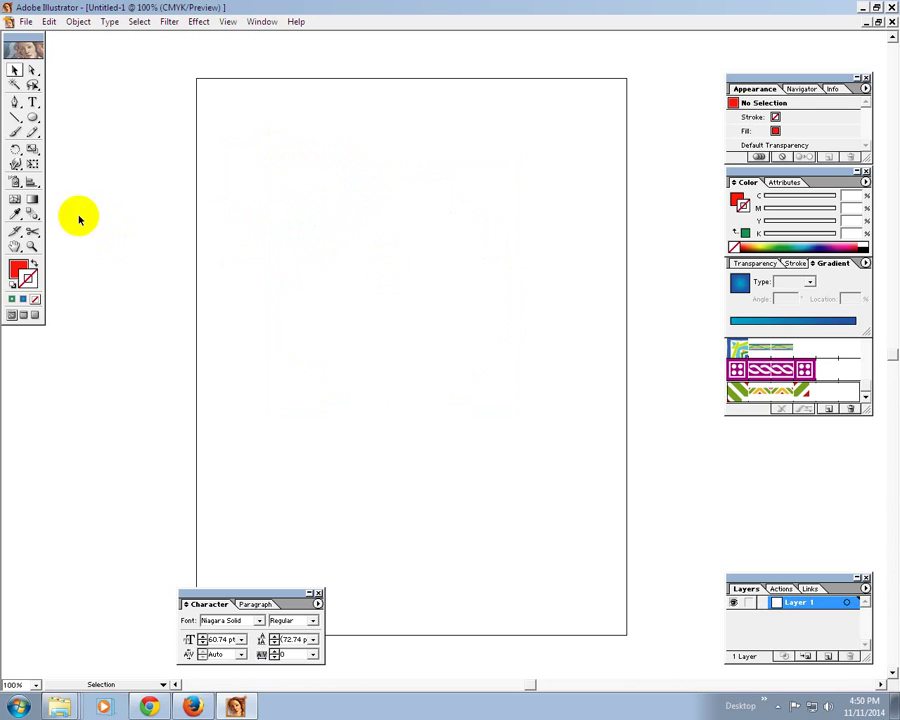
{"action": "left_click", "coordinate": [31, 117]}
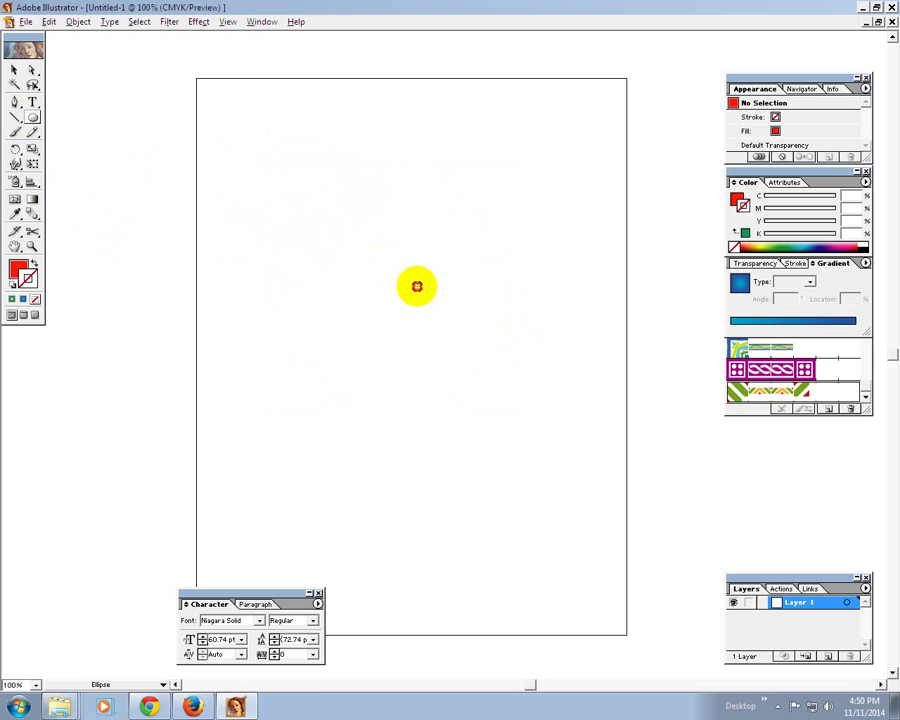
{"action": "left_click_drag", "start_coordinate": [418, 285], "coordinate": [506, 416]}
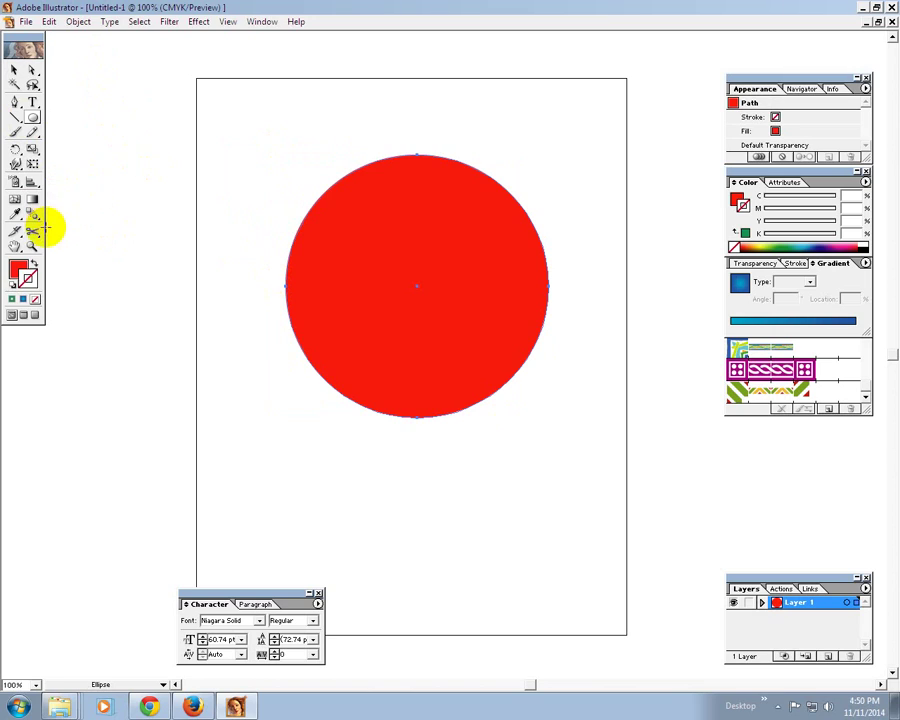
Cut the new circle at its left and top points and select the upper-left quarter.
{"action": "left_click", "coordinate": [32, 231]}
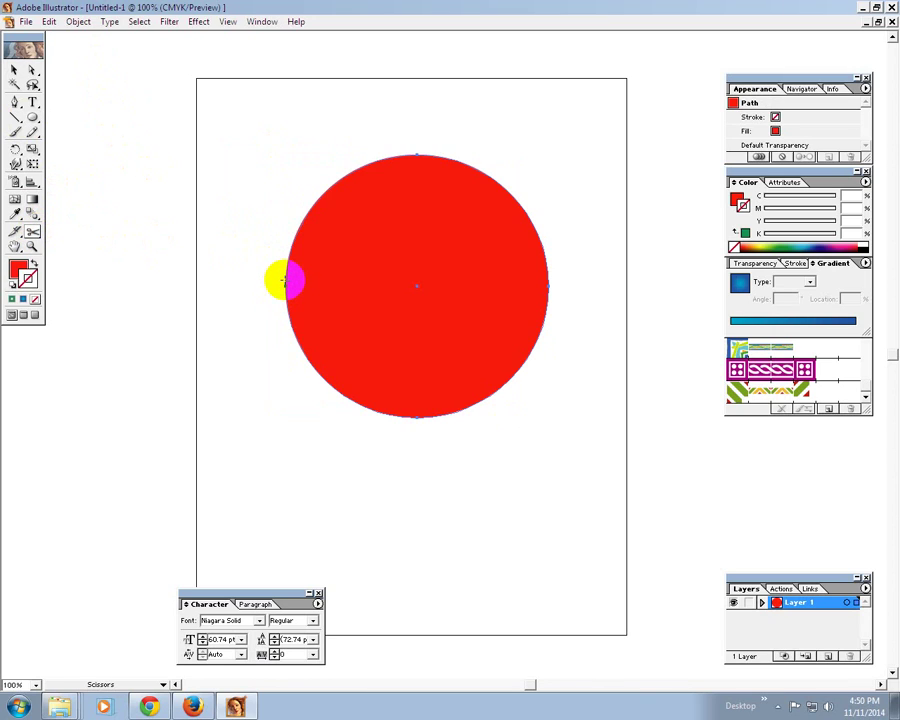
{"action": "left_click", "coordinate": [285, 282]}
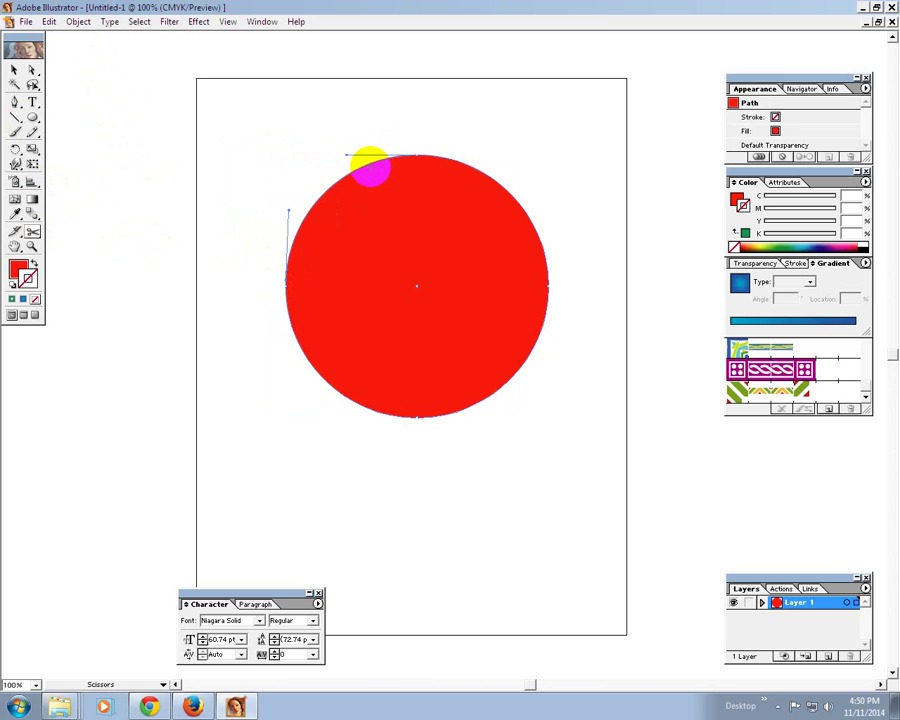
{"action": "left_click", "coordinate": [395, 155]}
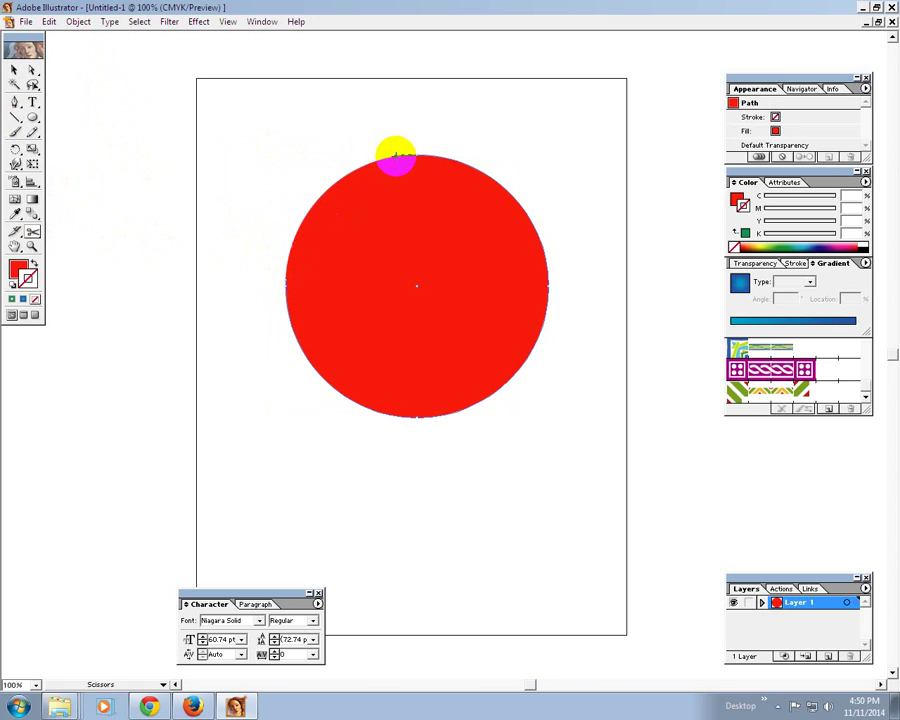
{"action": "left_click", "coordinate": [13, 71]}
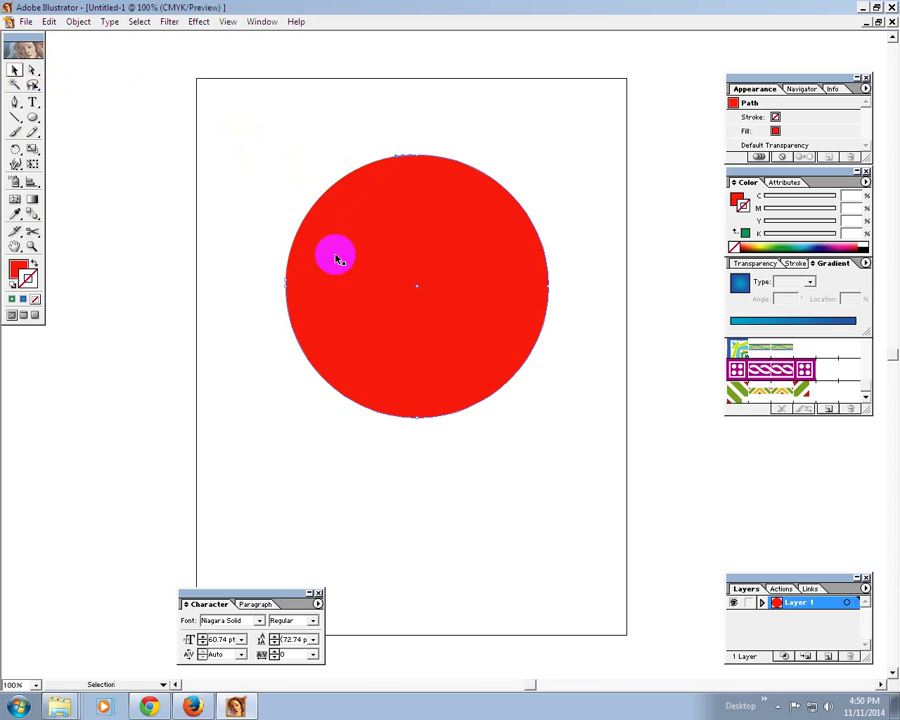
{"action": "left_click", "coordinate": [327, 207]}
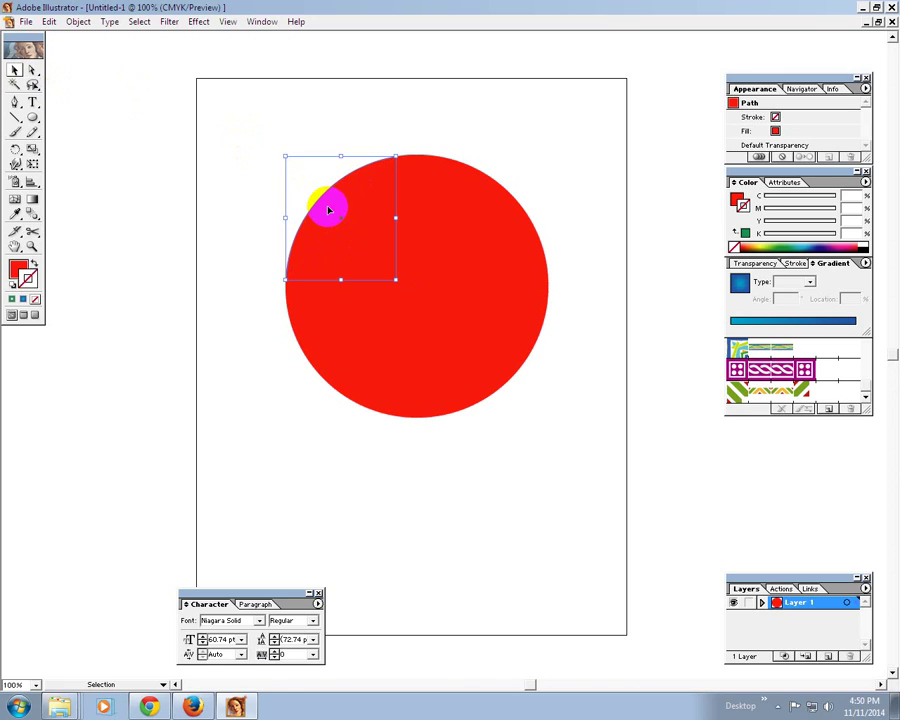
{"action": "left_click", "coordinate": [740, 202]}
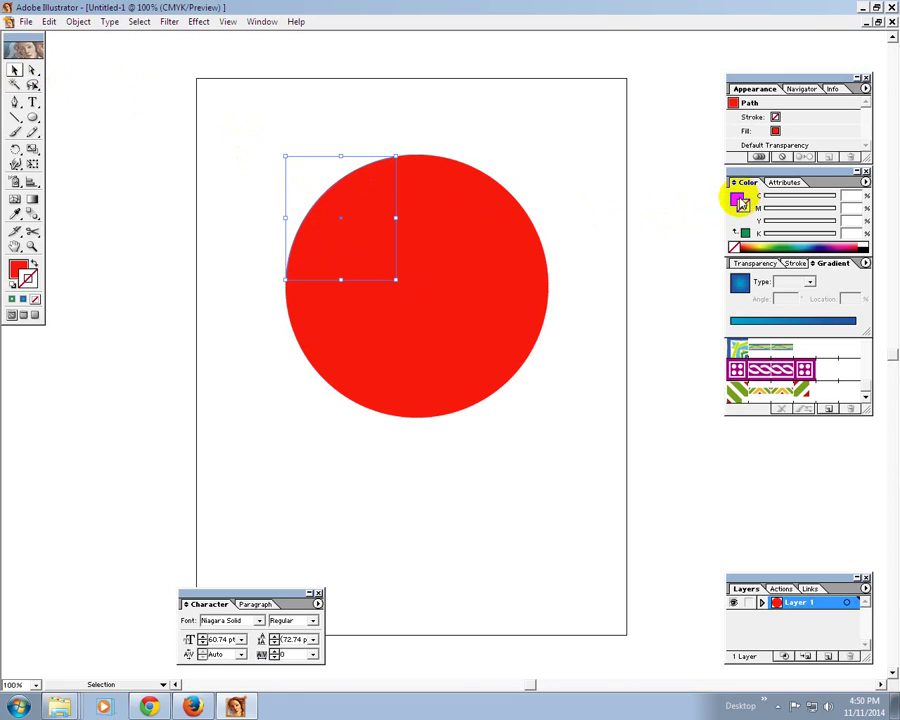
Darken the quarter piece to dark red and rotate it 180° into an inward flap.
{"action": "left_click_drag", "start_coordinate": [765, 200], "coordinate": [795, 203]}
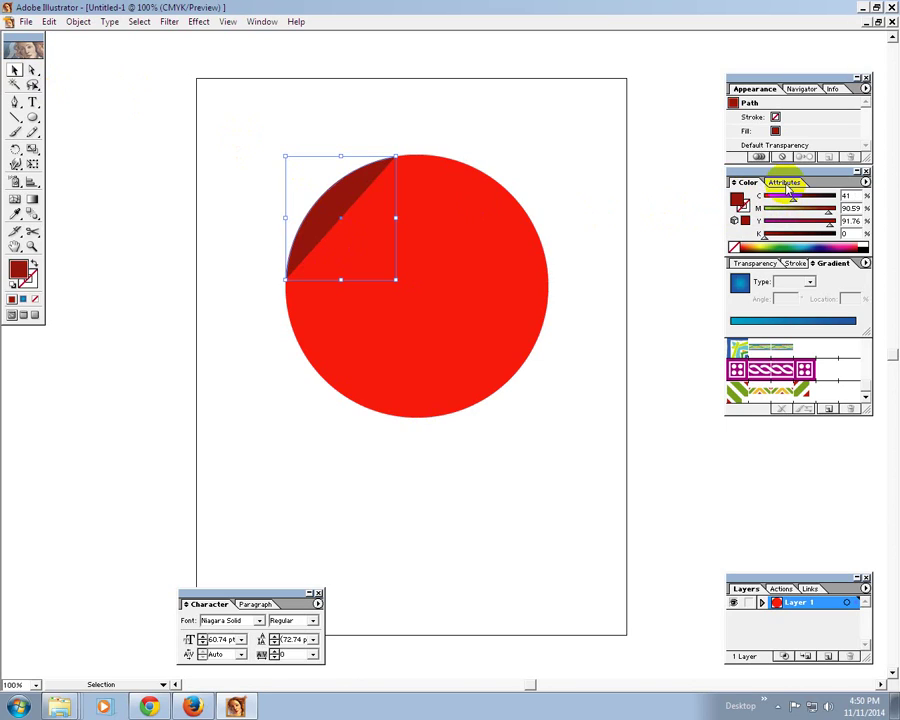
{"action": "double_click", "coordinate": [15, 153]}
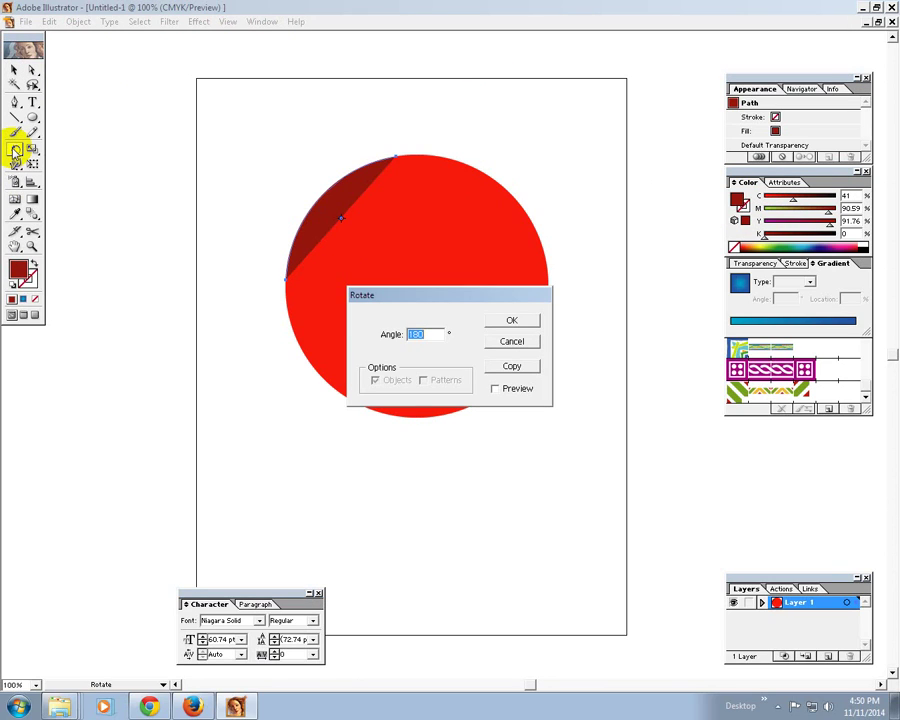
{"action": "key", "text": "Return"}
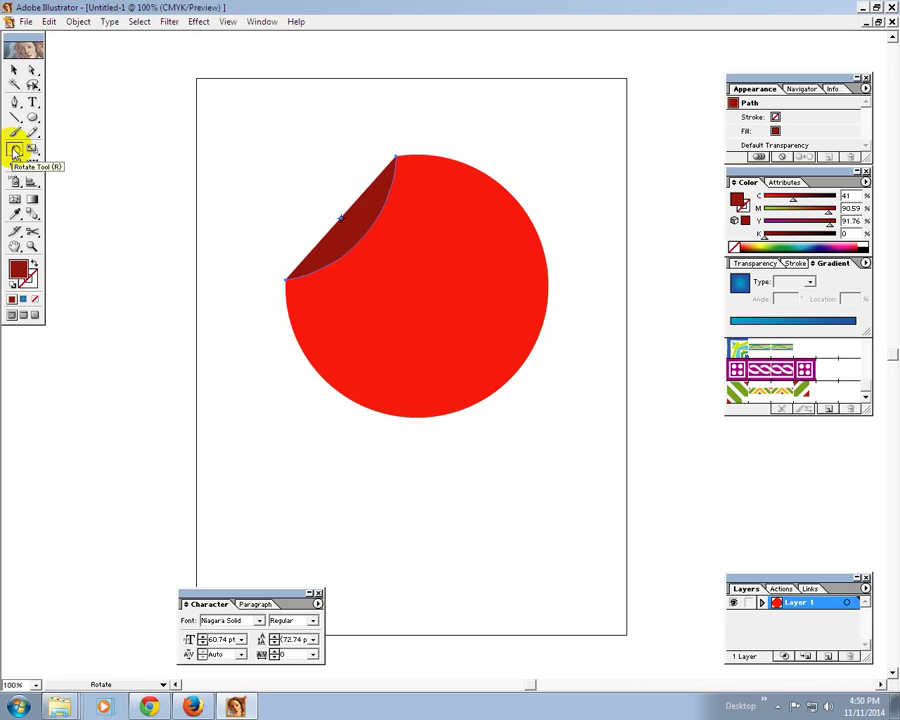
{"action": "left_click", "coordinate": [32, 69]}
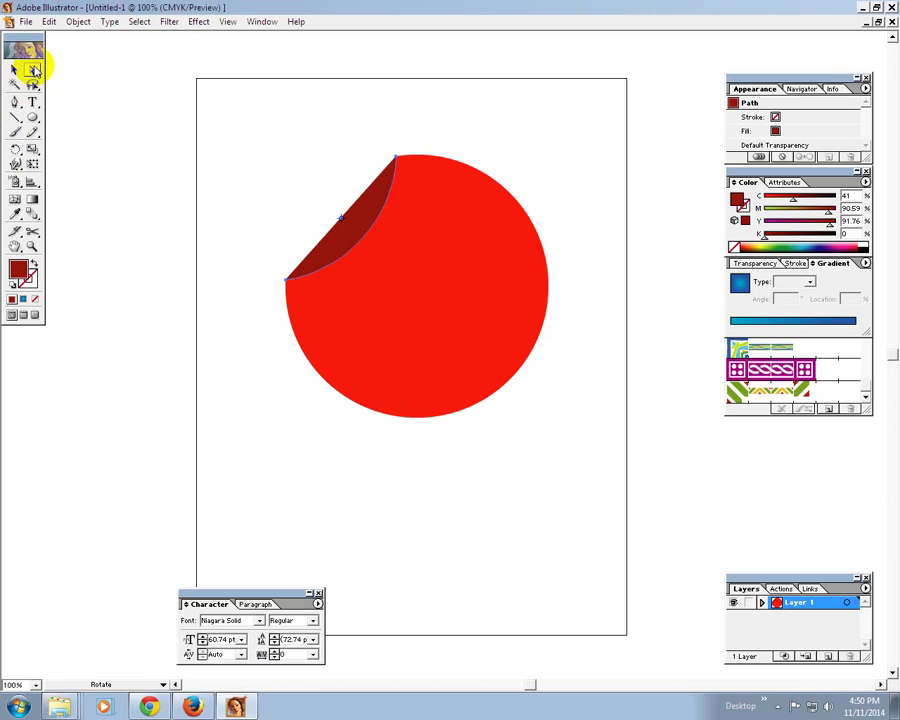
{"action": "left_click", "coordinate": [432, 212]}
{"action": "left_click", "coordinate": [366, 208]}
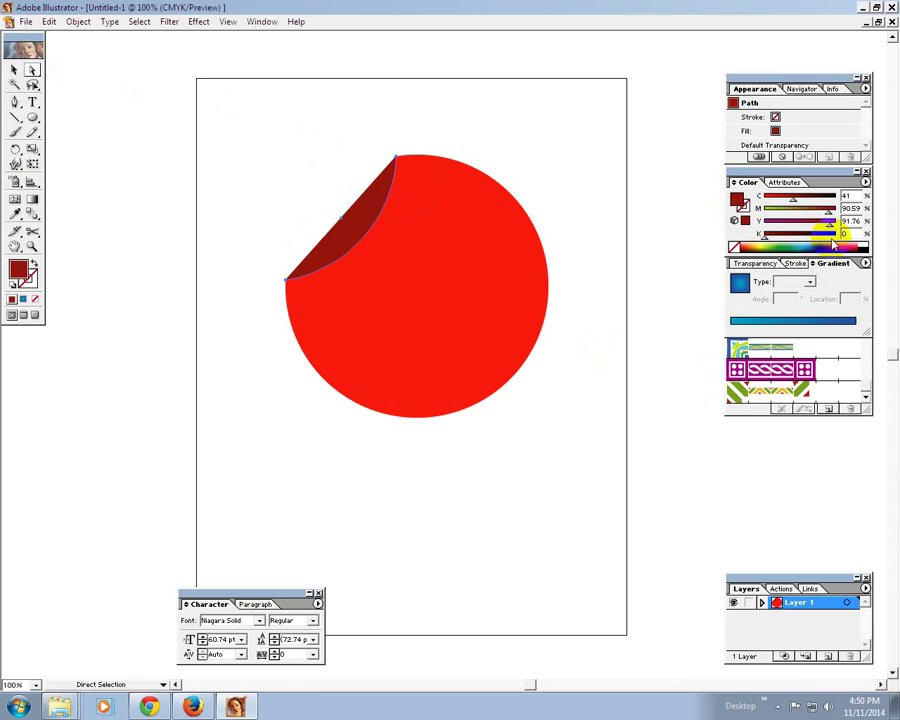
Fill the flap with a linear gradient running from white to grey.
{"action": "left_click", "coordinate": [826, 324]}
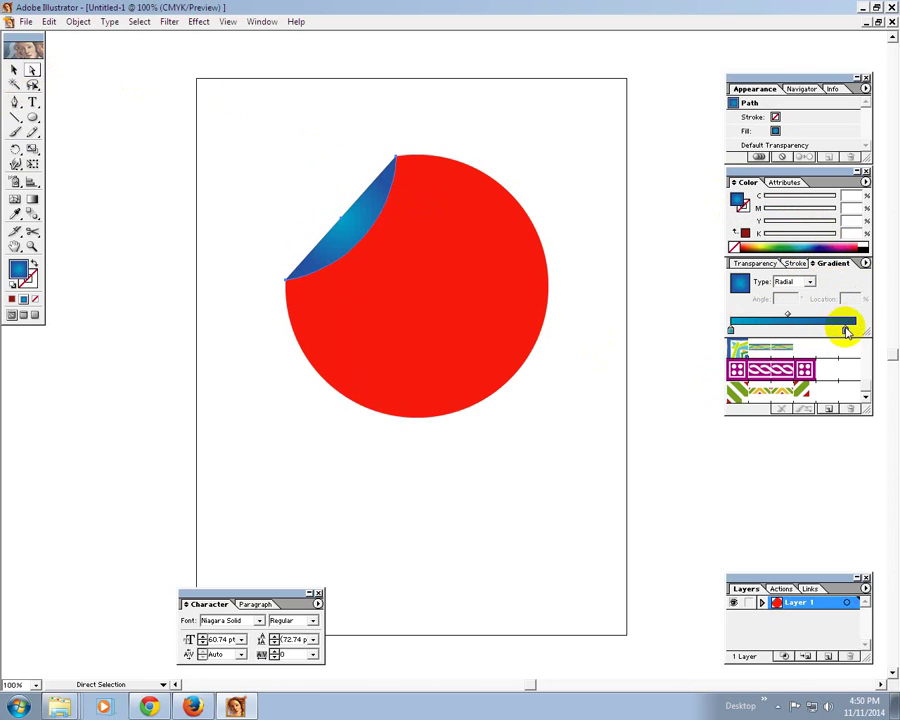
{"action": "left_click", "coordinate": [809, 281]}
{"action": "left_click", "coordinate": [785, 293]}
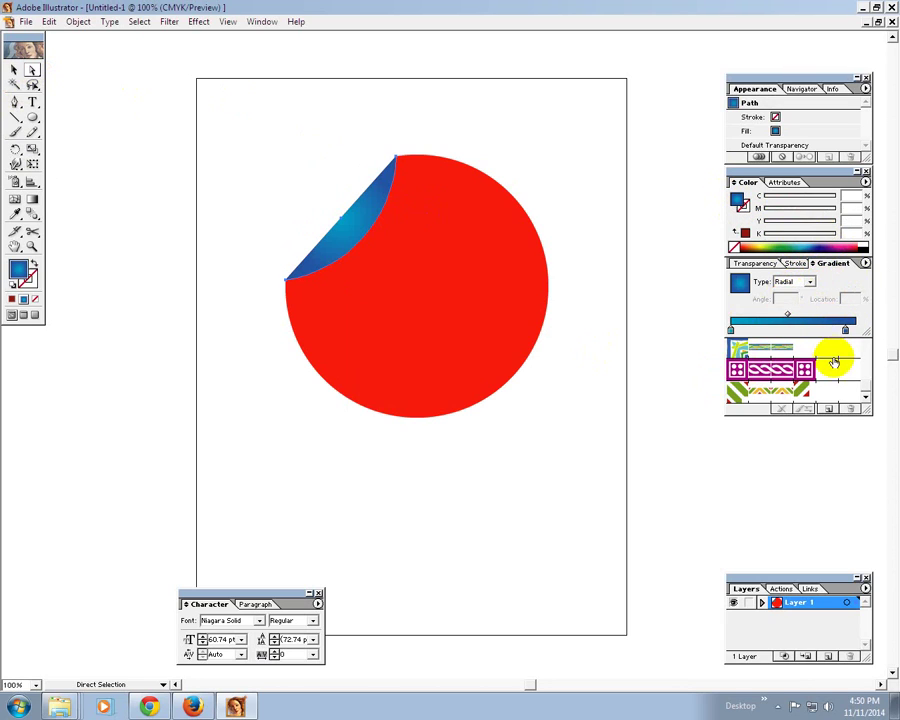
{"action": "left_click", "coordinate": [845, 330]}
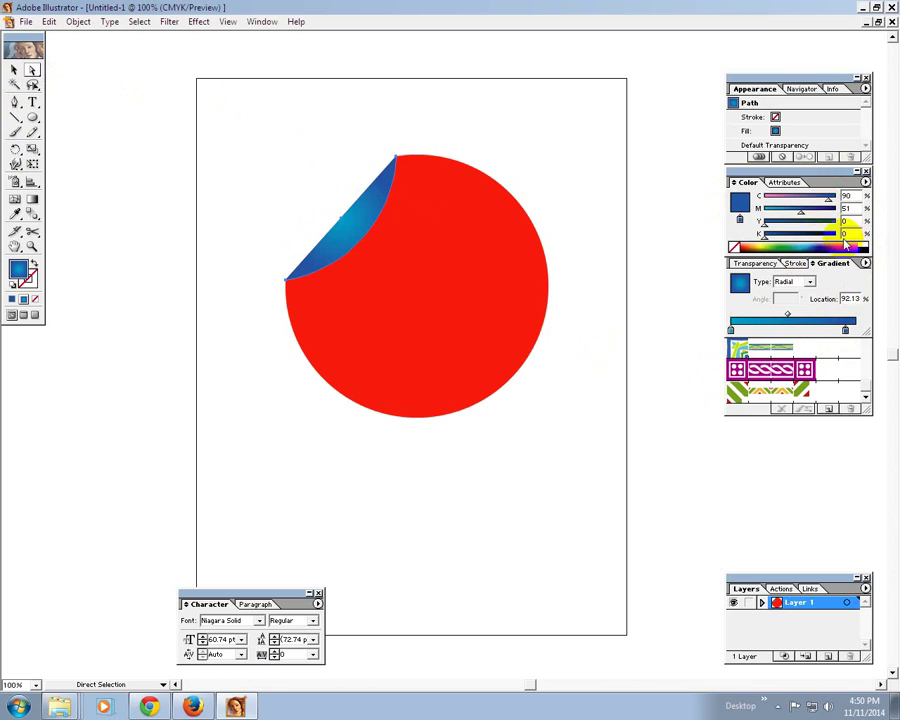
{"action": "left_click_drag", "start_coordinate": [800, 208], "coordinate": [763, 208]}
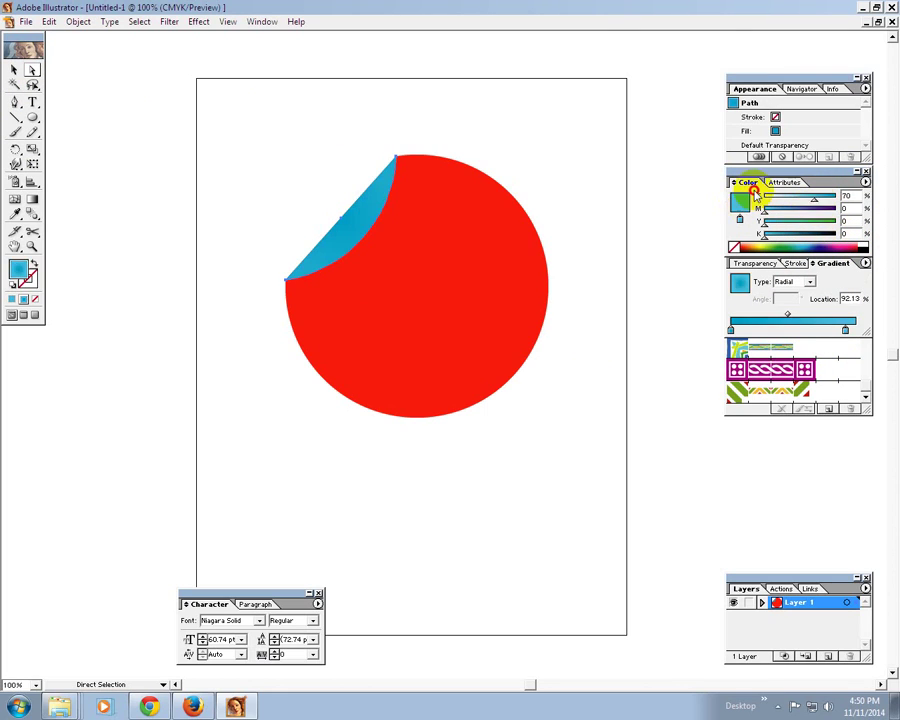
{"action": "left_click", "coordinate": [737, 245]}
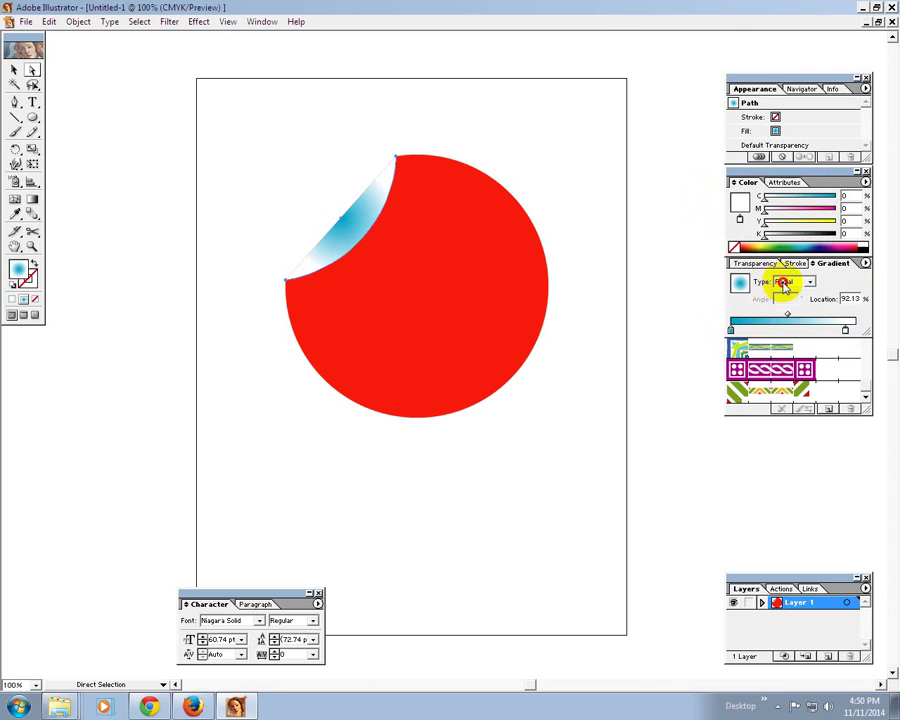
{"action": "left_click", "coordinate": [785, 282]}
{"action": "left_click", "coordinate": [784, 302]}
{"action": "left_click", "coordinate": [729, 327]}
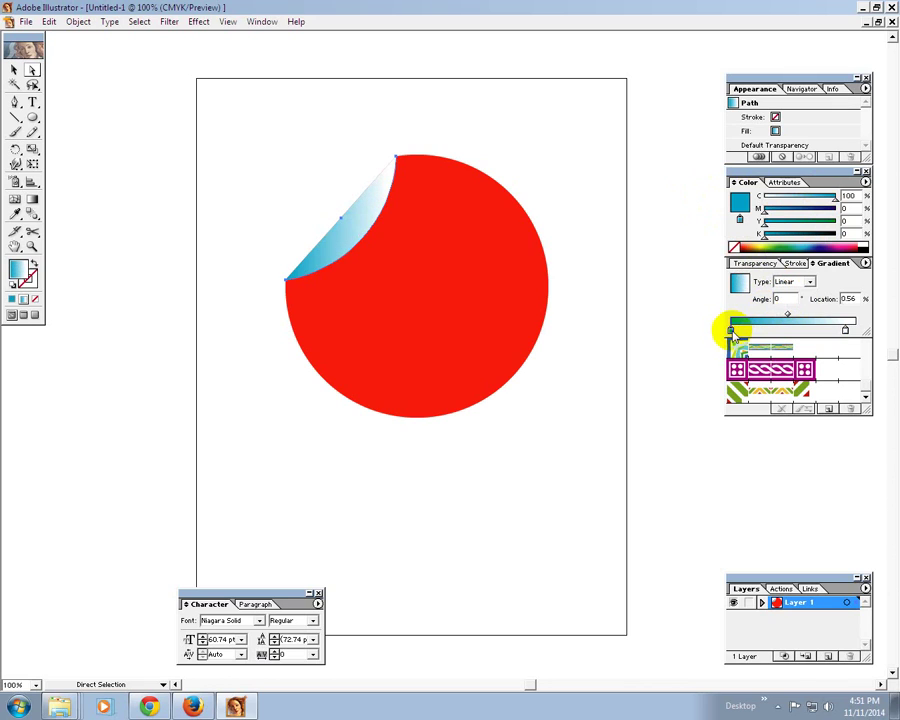
{"action": "left_click_drag", "start_coordinate": [796, 198], "coordinate": [763, 198]}
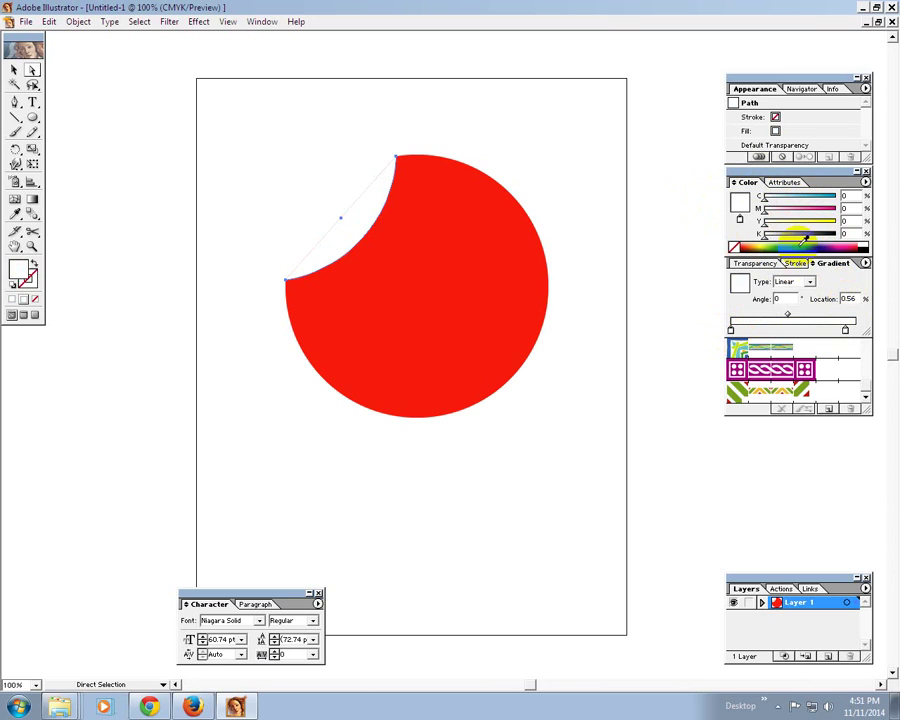
{"action": "left_click_drag", "start_coordinate": [765, 236], "coordinate": [794, 241]}
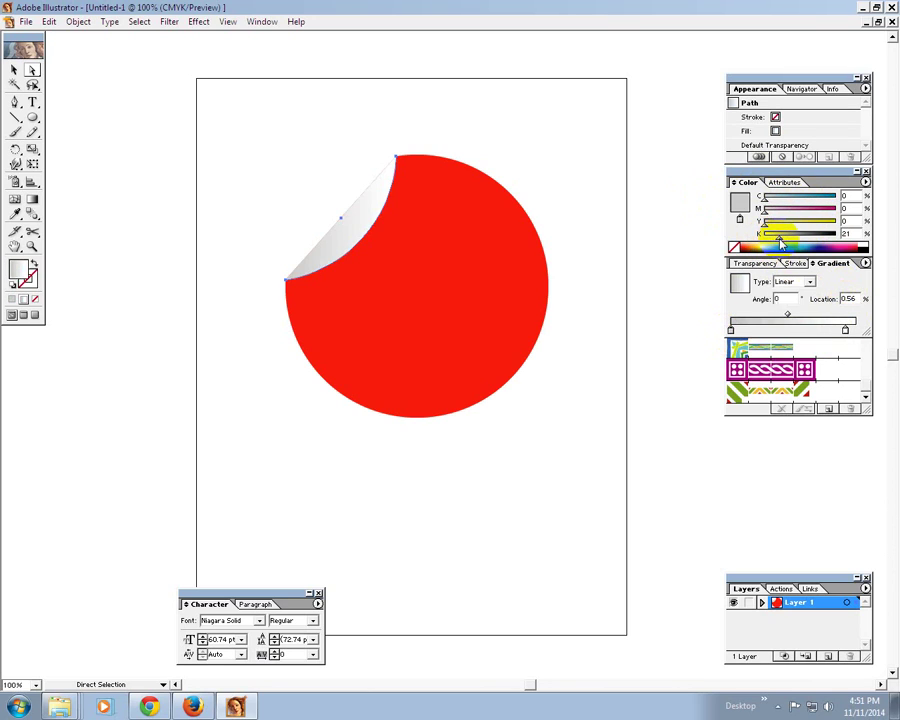
Angle the gradient across the fold, nudge the flap right, and make the grey stop black.
{"action": "left_click", "coordinate": [33, 199]}
{"action": "mouse_move", "coordinate": [331, 211]}
{"action": "left_mouse_down"}
{"action": "mouse_move", "coordinate": [382, 233]}
{"action": "mouse_move", "coordinate": [332, 205]}
{"action": "left_mouse_up"}
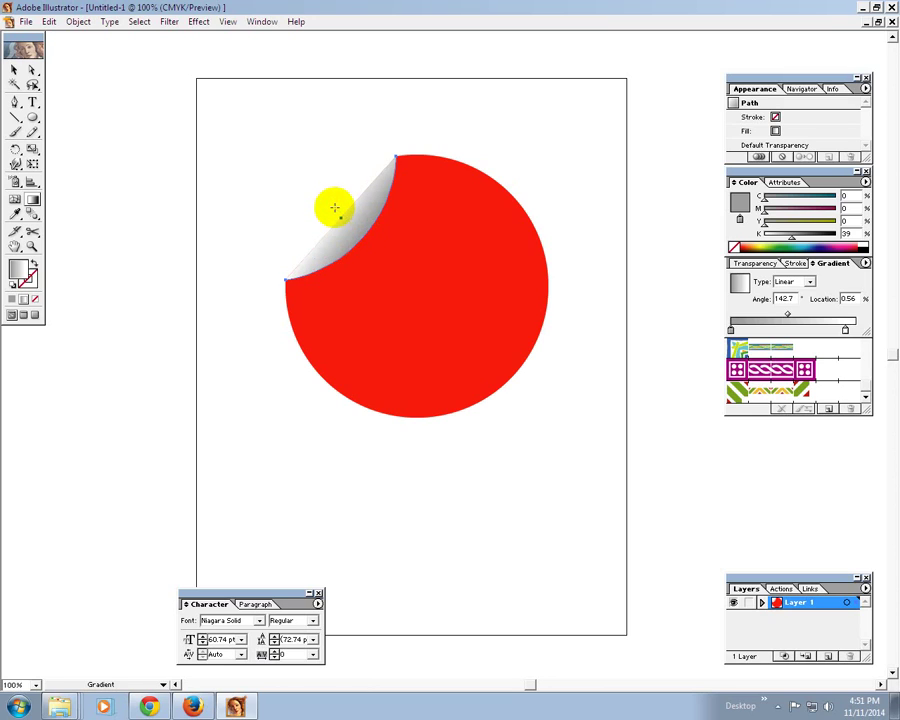
{"action": "left_click", "coordinate": [15, 70]}
{"action": "left_click", "coordinate": [137, 132]}
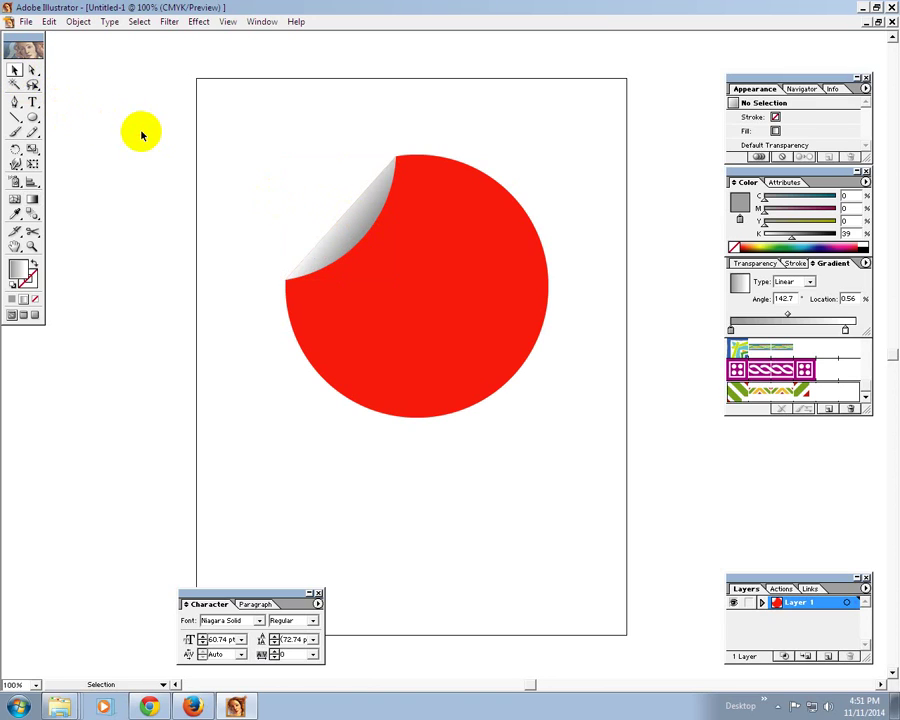
{"action": "left_click", "coordinate": [351, 234]}
{"action": "left_click", "coordinate": [259, 144]}
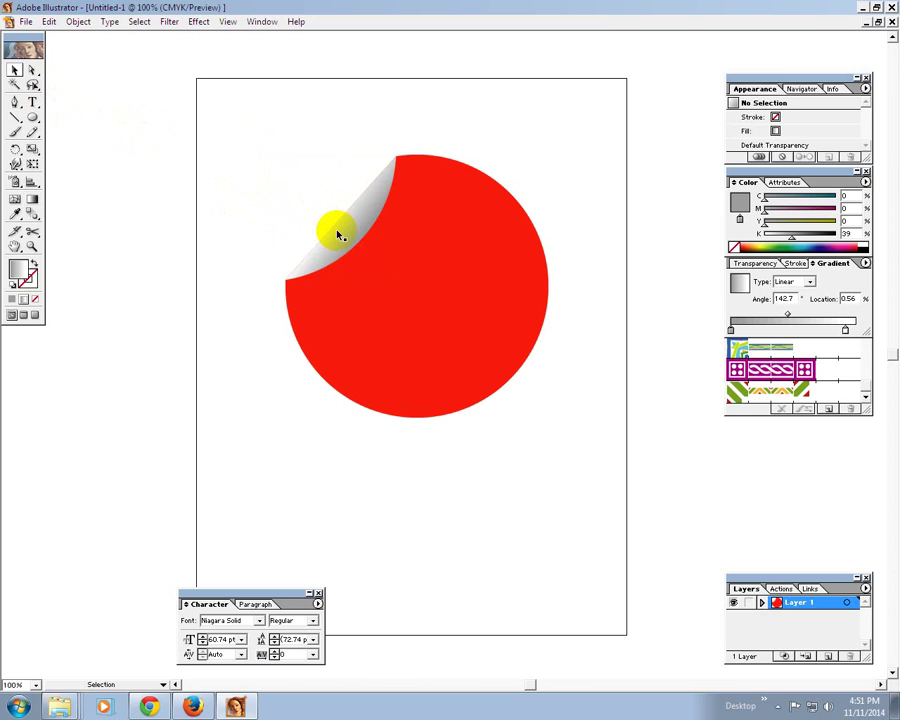
{"action": "left_click", "coordinate": [344, 236]}
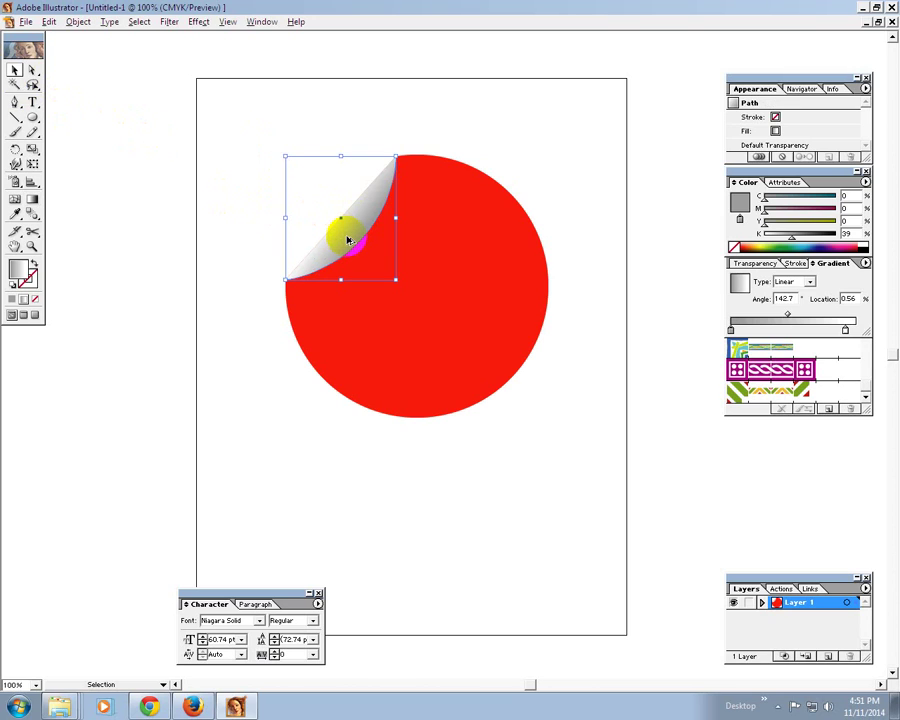
{"action": "left_click_drag", "start_coordinate": [348, 239], "coordinate": [351, 239]}
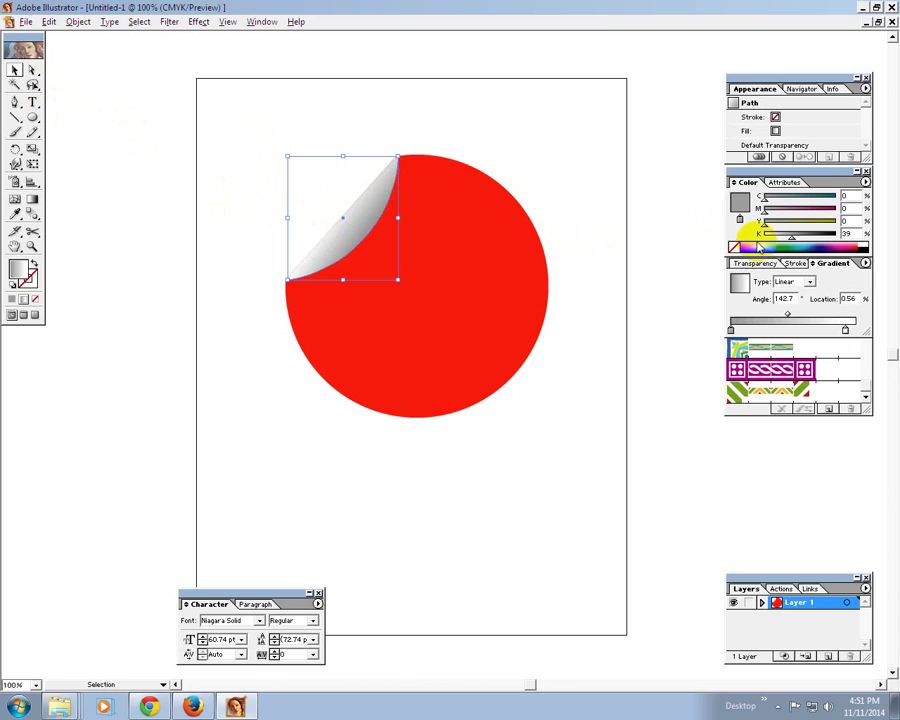
{"action": "left_click", "coordinate": [864, 246]}
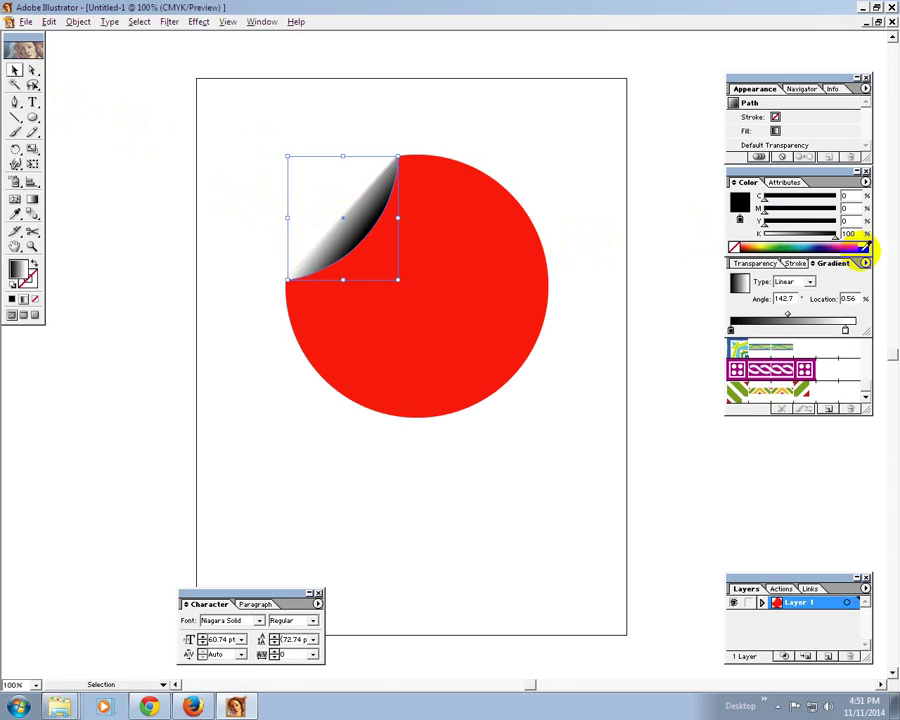
Give the peel flap a thin grey outline along its curved edge.
{"action": "left_click_drag", "start_coordinate": [739, 202], "coordinate": [750, 237]}
{"action": "key", "text": "ctrl+z"}
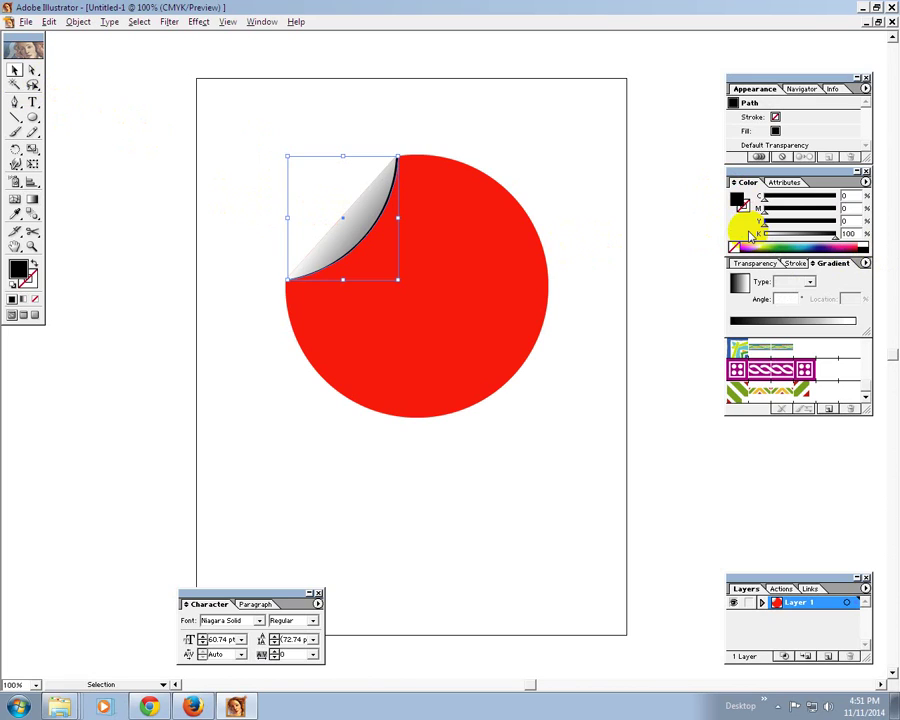
{"action": "left_click_drag", "start_coordinate": [826, 236], "coordinate": [811, 237]}
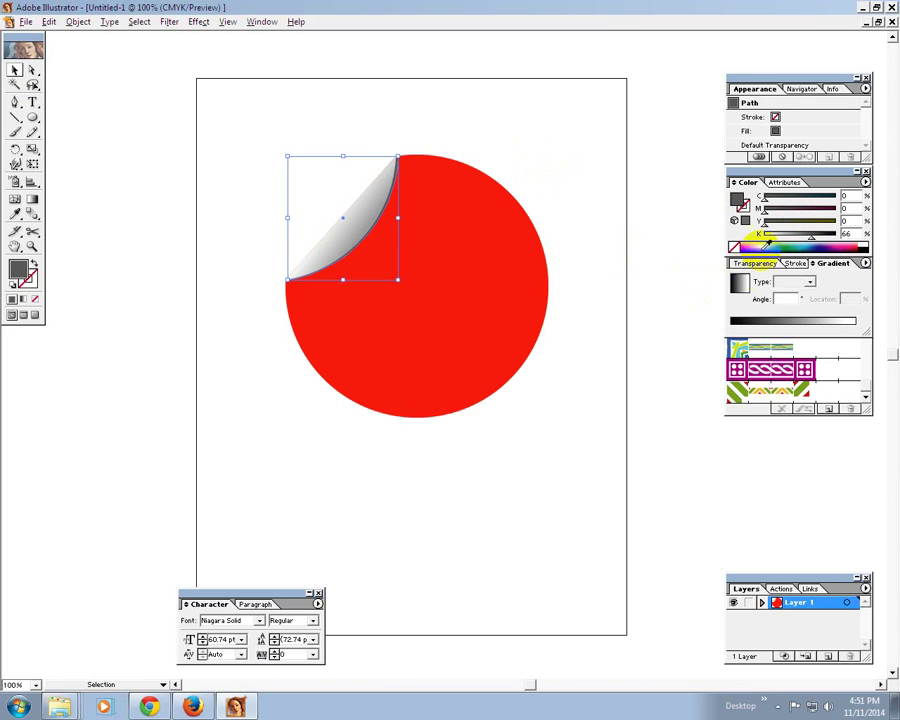
Set the curl shading's blend mode to Multiply and deselect to check it.
{"action": "left_click", "coordinate": [757, 263]}
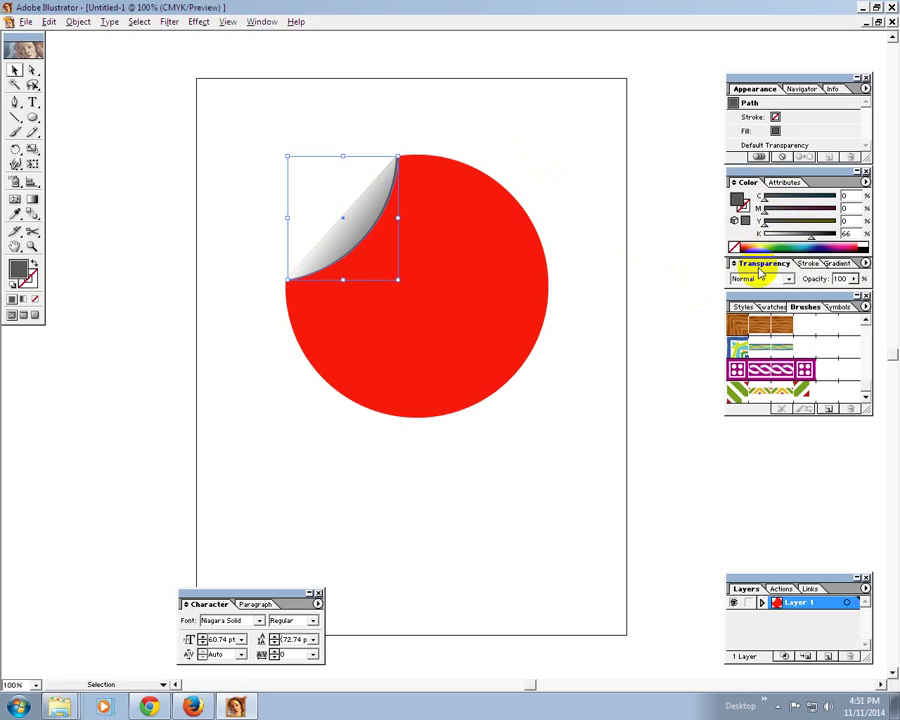
{"action": "left_click", "coordinate": [787, 279]}
{"action": "left_click", "coordinate": [762, 311]}
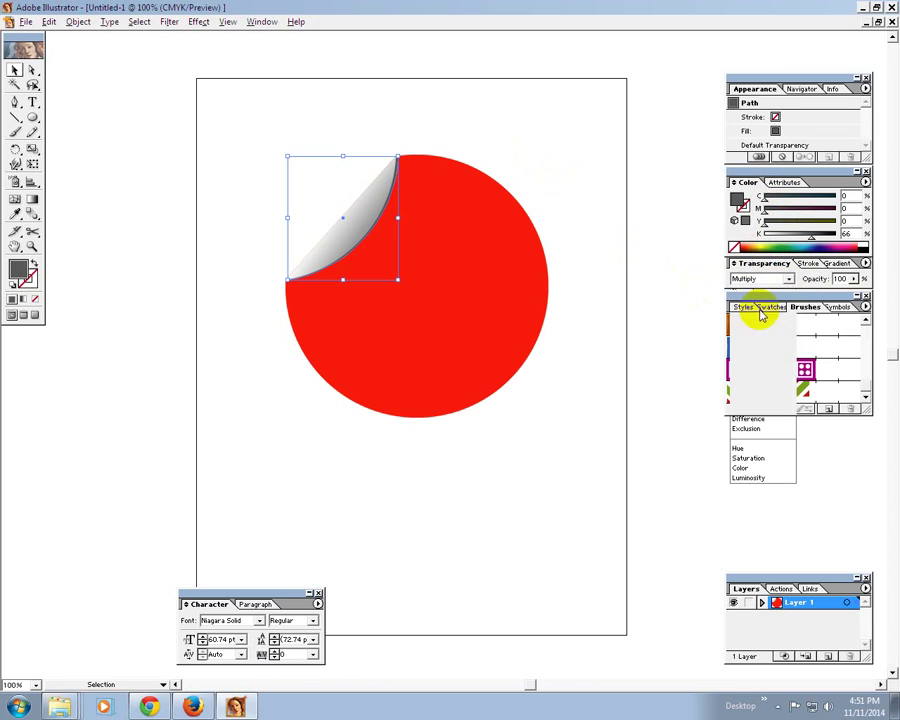
{"action": "left_click", "coordinate": [502, 132]}
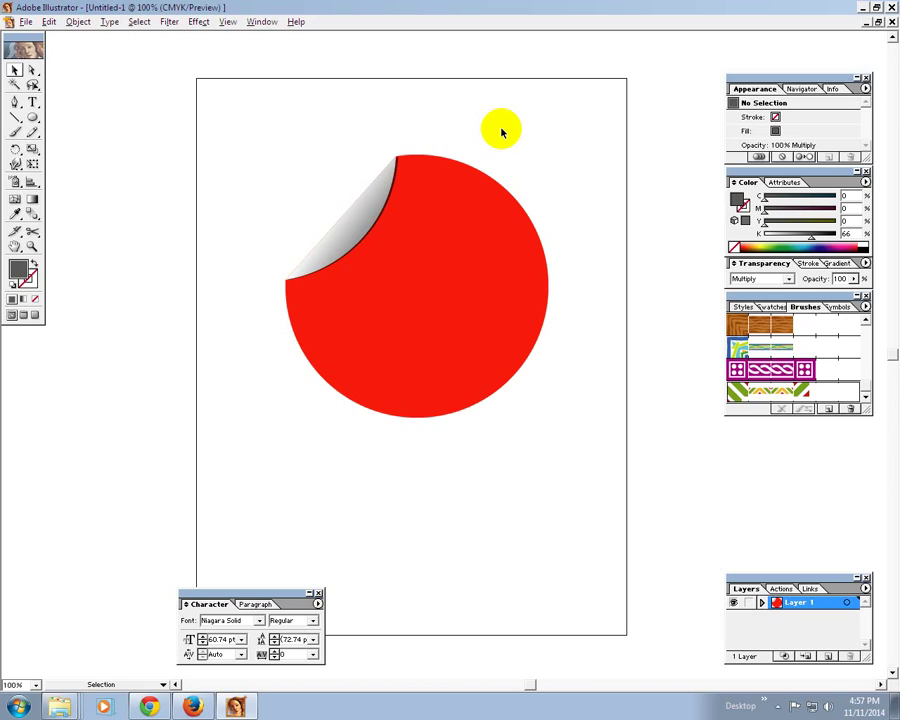
Type '5%' and scale and move it onto the centre of the red circle.
{"action": "left_click", "coordinate": [33, 101]}
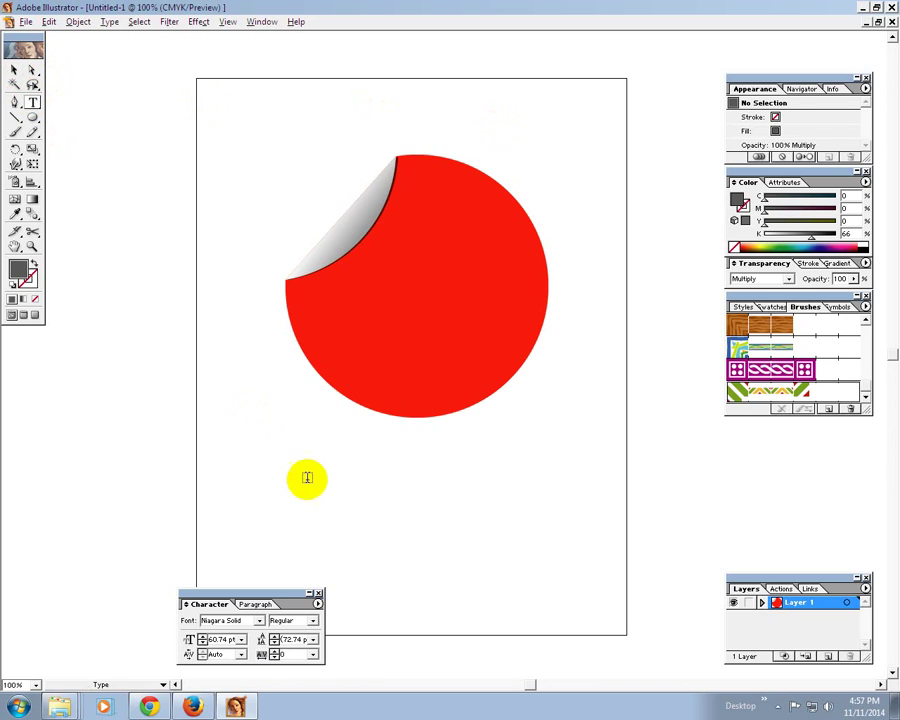
{"action": "left_click", "coordinate": [326, 466]}
{"action": "type", "text": "5"}
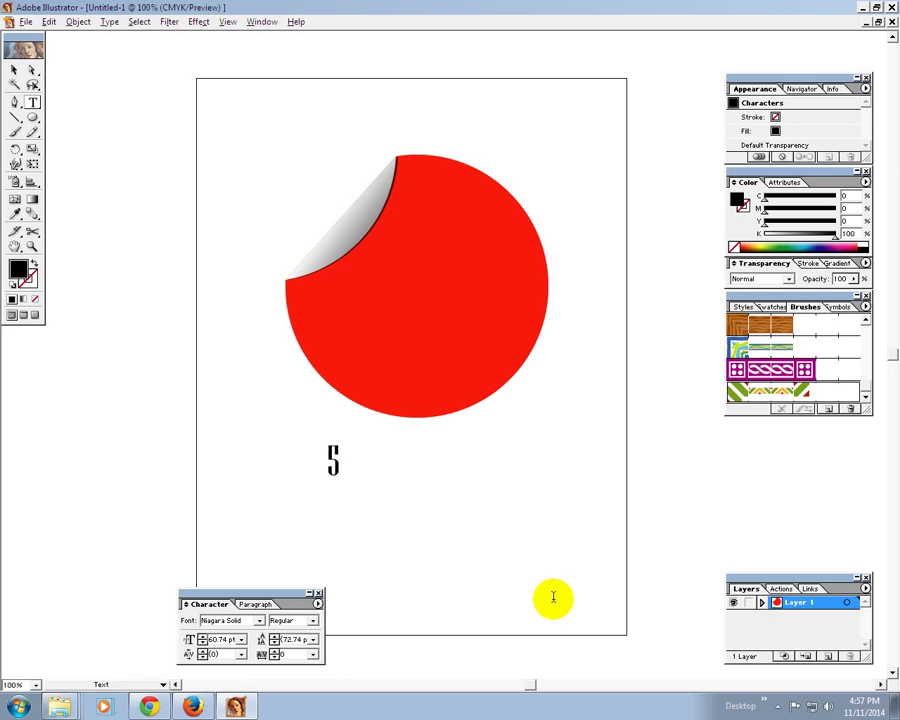
{"action": "type", "text": "%"}
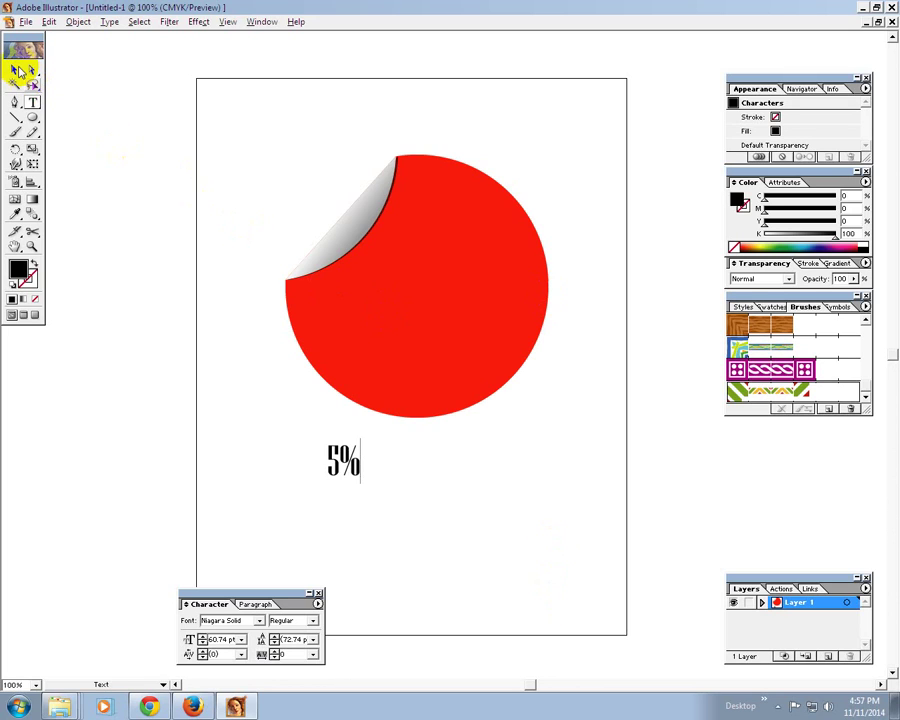
{"action": "left_click", "coordinate": [18, 70]}
{"action": "left_click_drag", "start_coordinate": [358, 481], "coordinate": [441, 580]}
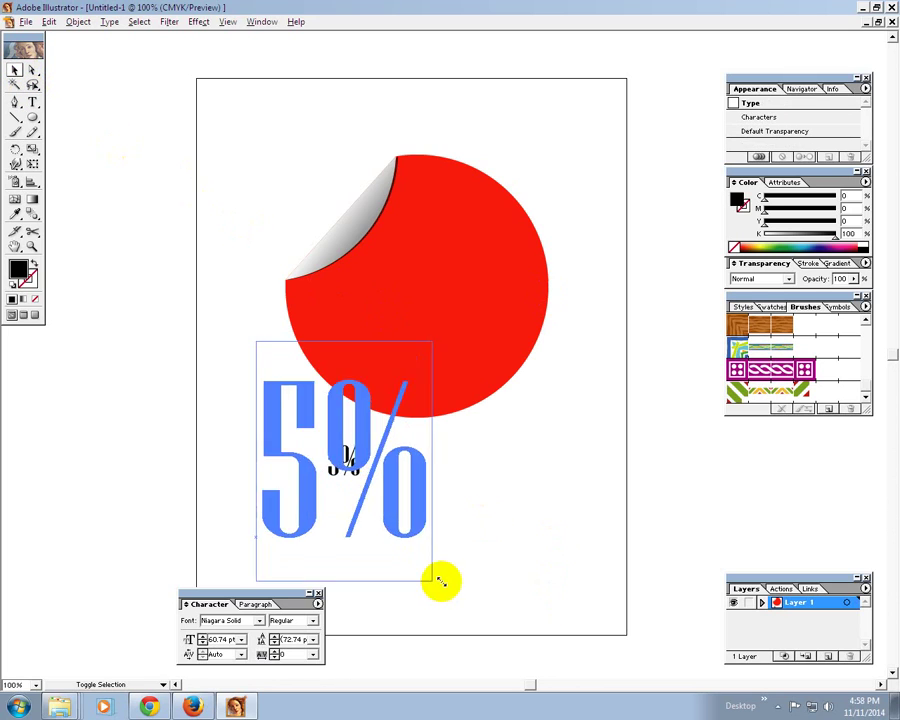
{"action": "left_click_drag", "start_coordinate": [361, 428], "coordinate": [444, 258]}
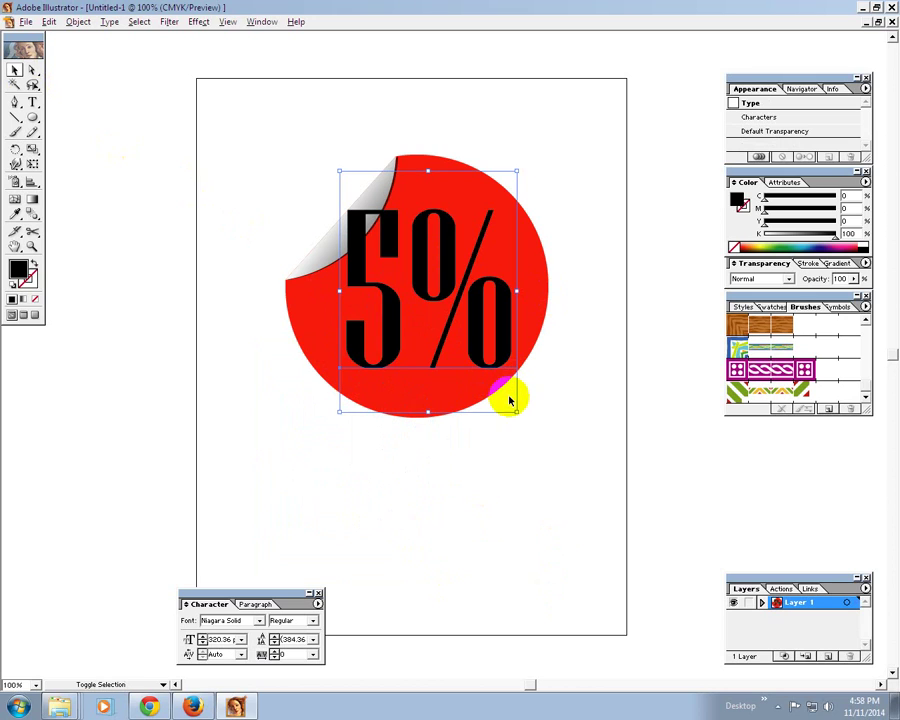
{"action": "left_click_drag", "start_coordinate": [509, 400], "coordinate": [490, 378]}
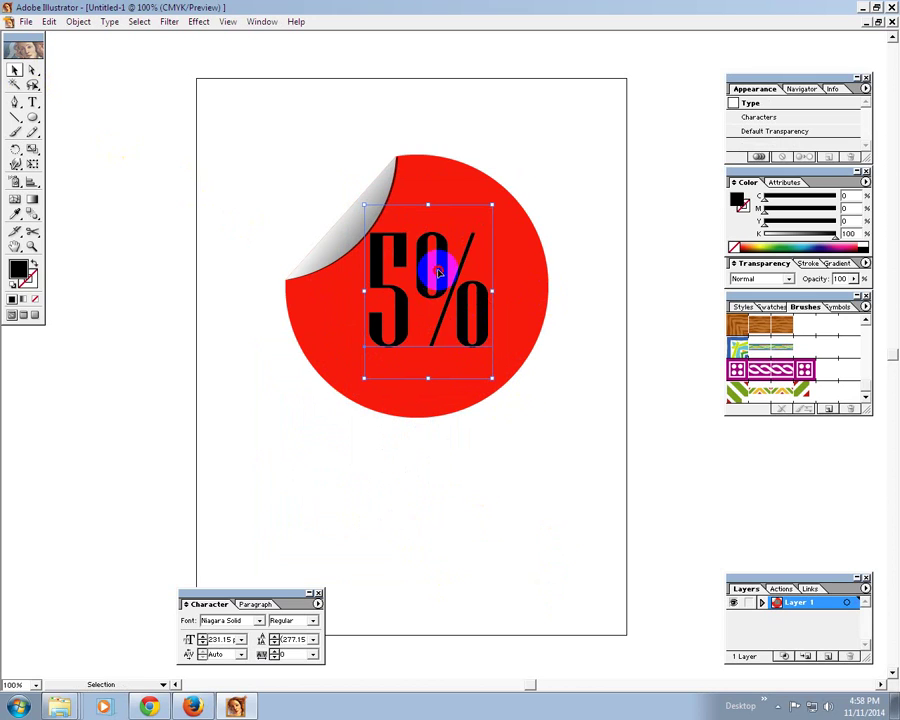
{"action": "left_click_drag", "start_coordinate": [437, 272], "coordinate": [444, 261]}
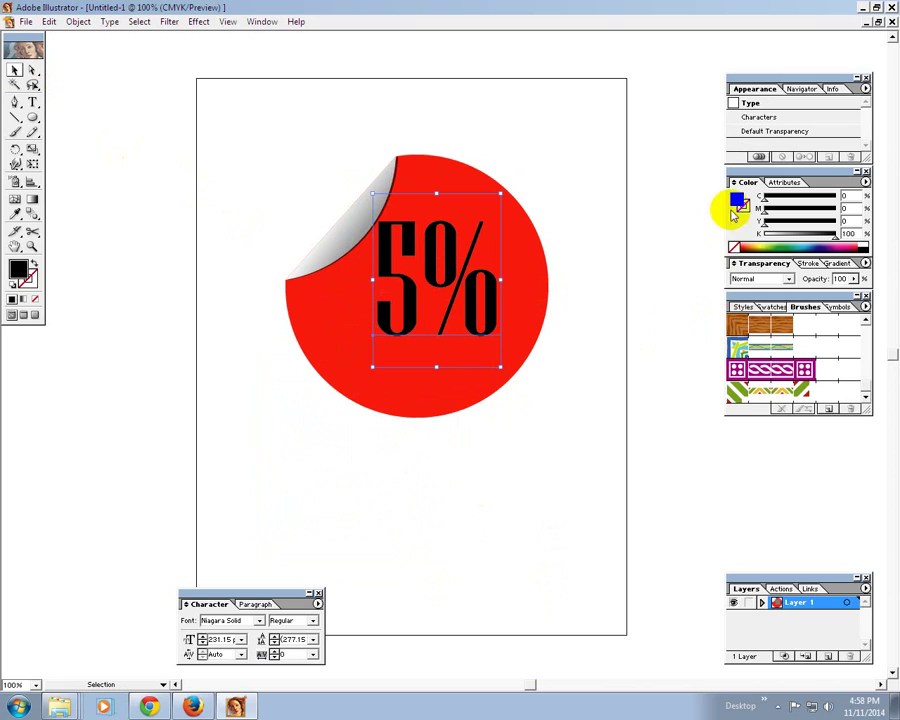
Colour the 5% text full-strength yellow, then reselect it.
{"action": "left_click", "coordinate": [762, 243]}
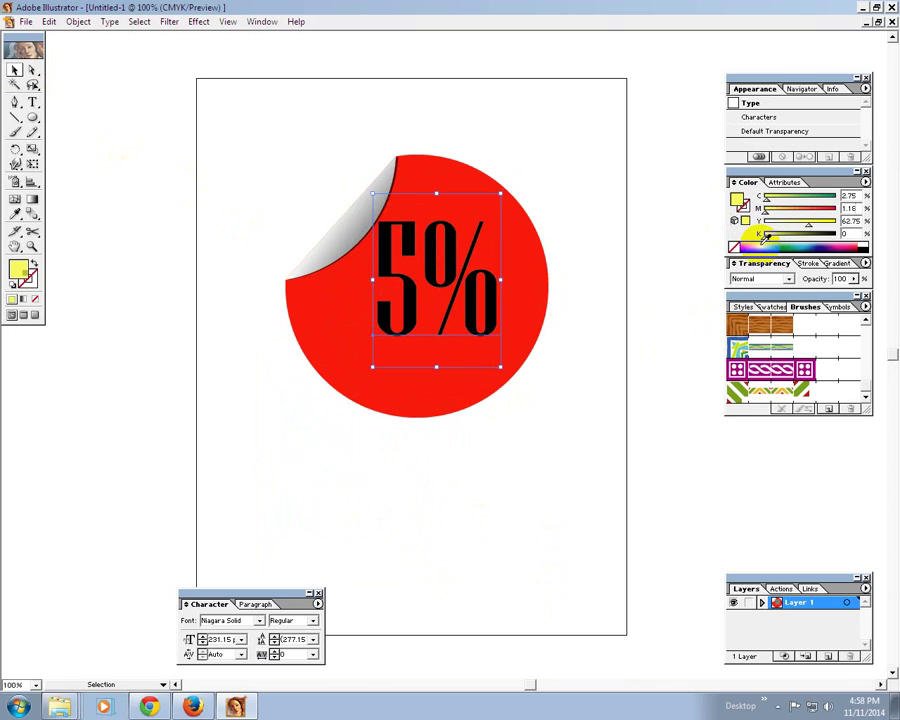
{"action": "left_click_drag", "start_coordinate": [808, 224], "coordinate": [836, 224]}
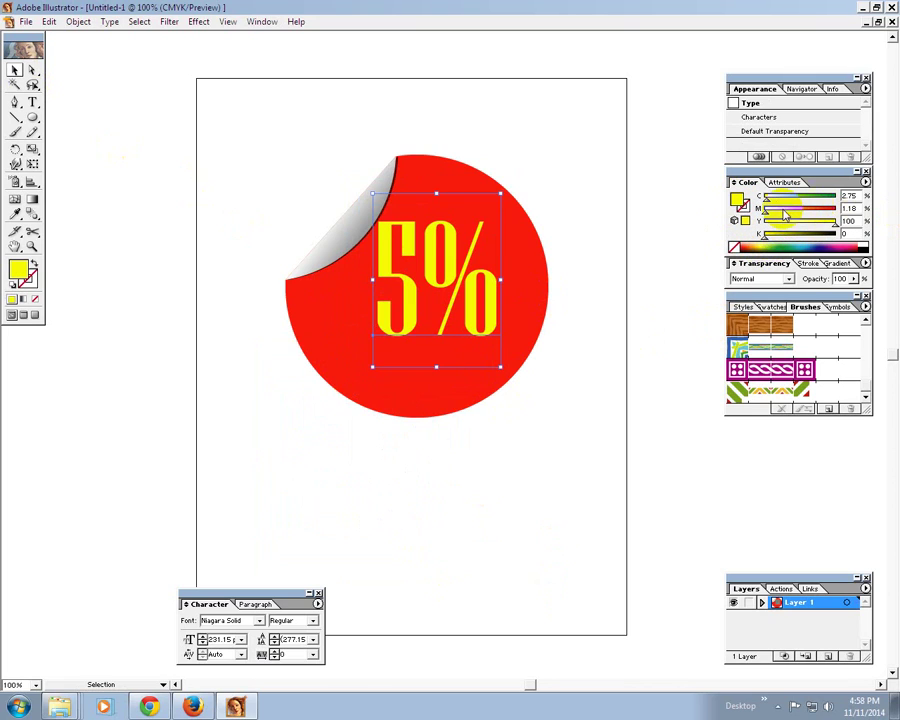
{"action": "left_click_drag", "start_coordinate": [764, 198], "coordinate": [761, 214]}
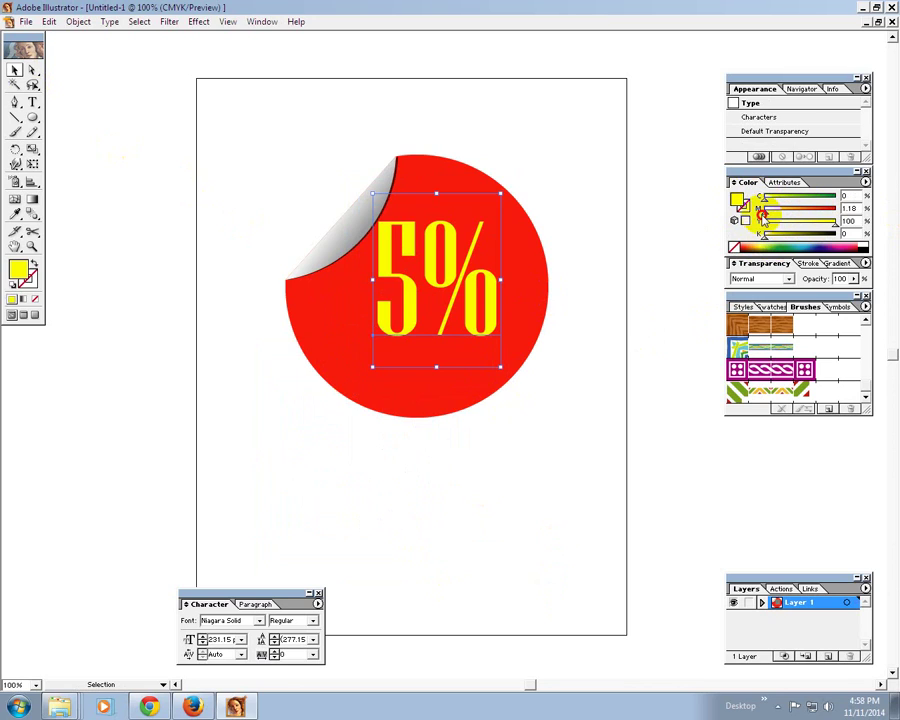
{"action": "left_click", "coordinate": [362, 120]}
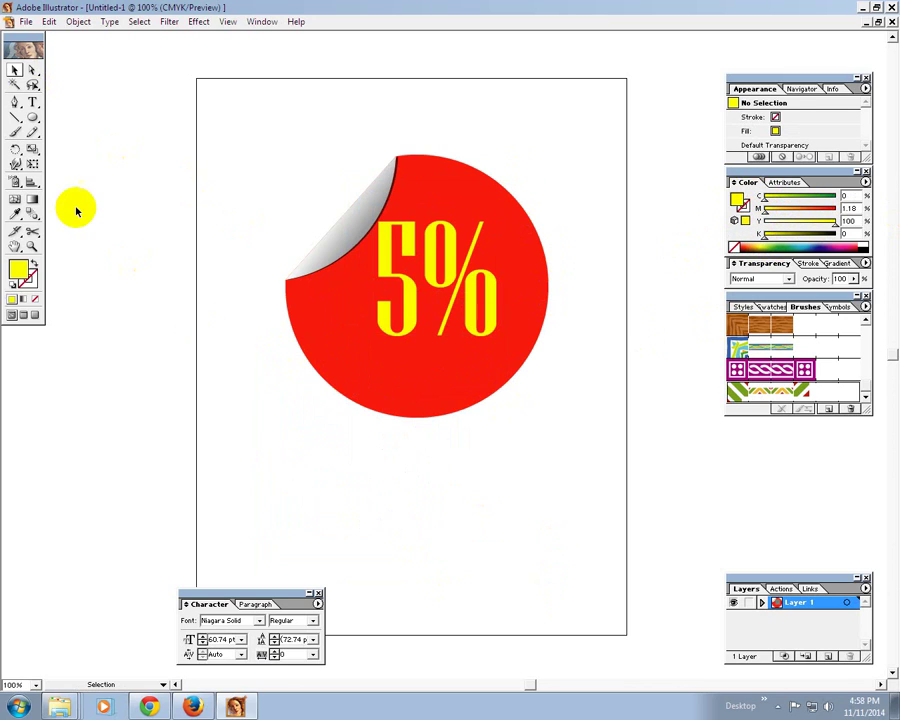
{"action": "left_click", "coordinate": [32, 101]}
{"action": "left_click", "coordinate": [15, 70]}
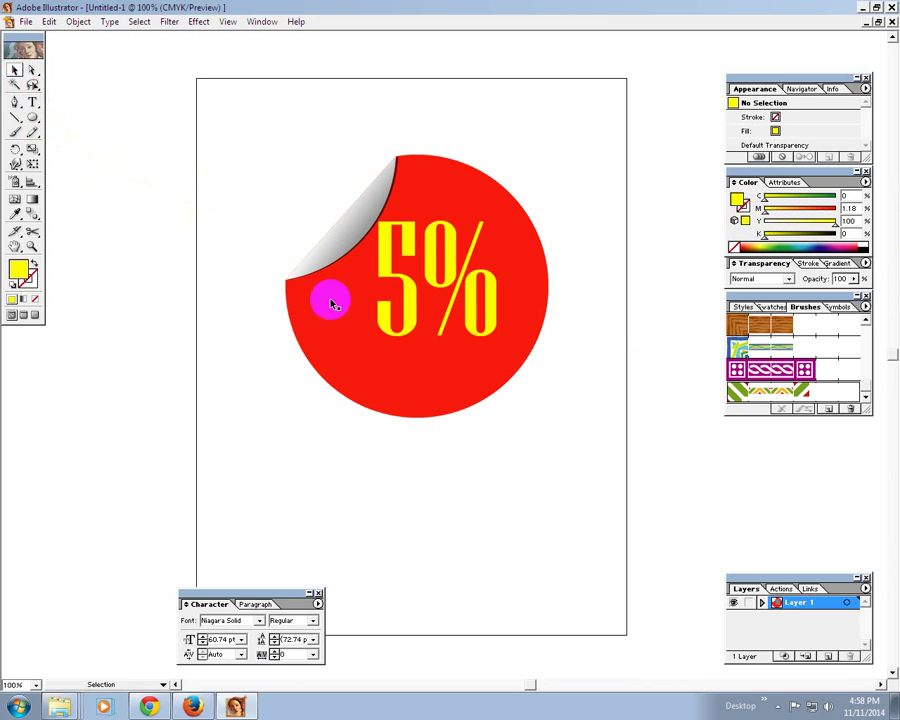
{"action": "left_click", "coordinate": [405, 300]}
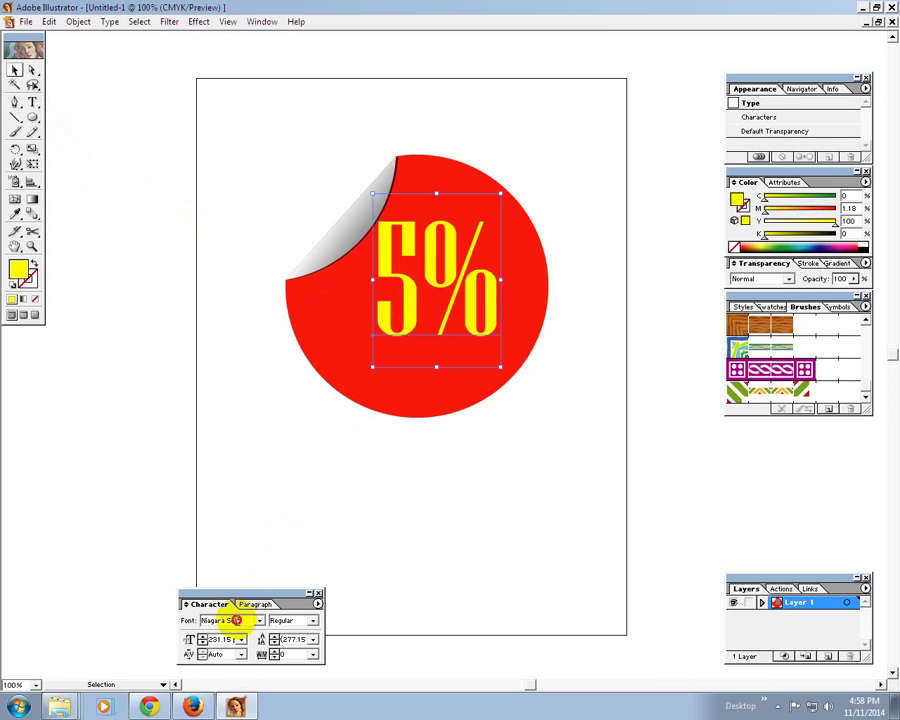
Set the 5% text in Arial, shrink it, and position it on the sticker.
{"action": "left_click", "coordinate": [236, 620]}
{"action": "type", "text": "A"}
{"action": "type", "text": "rial"}
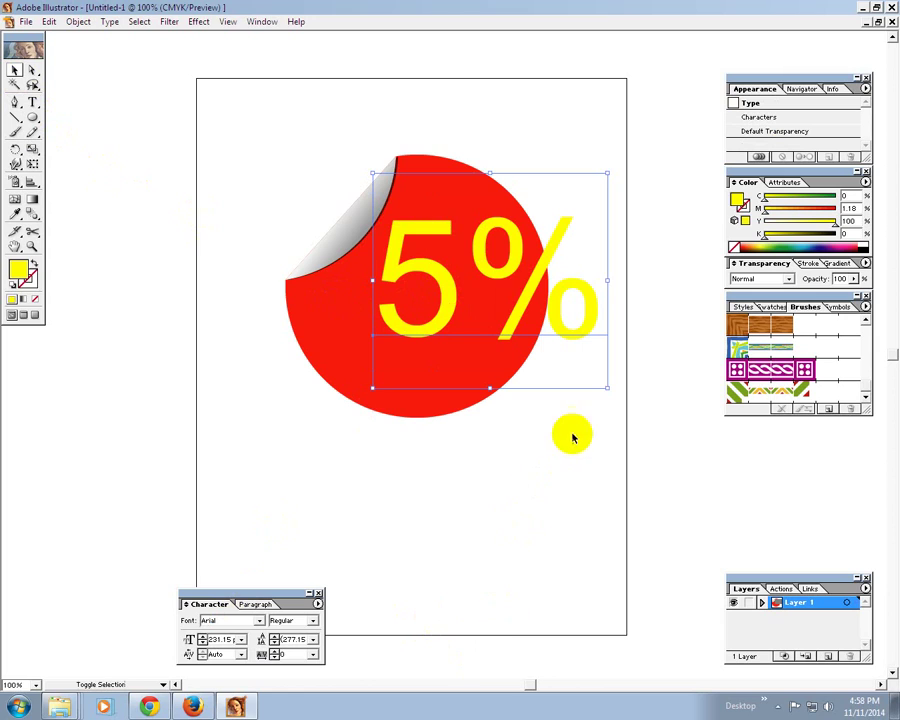
{"action": "mouse_move", "coordinate": [605, 384]}
{"action": "left_mouse_down"}
{"action": "mouse_move", "coordinate": [549, 362]}
{"action": "mouse_move", "coordinate": [548, 340]}
{"action": "left_mouse_up"}
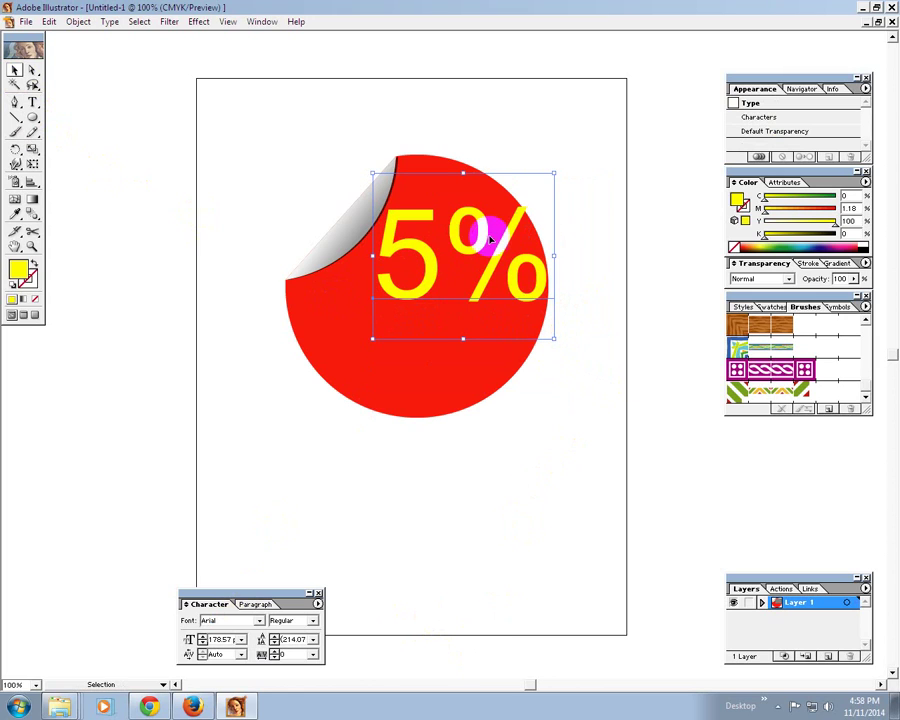
{"action": "mouse_move", "coordinate": [486, 234]}
{"action": "left_mouse_down"}
{"action": "mouse_move", "coordinate": [458, 248]}
{"action": "mouse_move", "coordinate": [449, 268]}
{"action": "mouse_move", "coordinate": [471, 486]}
{"action": "left_mouse_up"}
{"action": "left_click", "coordinate": [536, 358]}
Retype the copied 5% as 'off', move it under the 5%, and shrink it.
{"action": "key", "text": "t"}
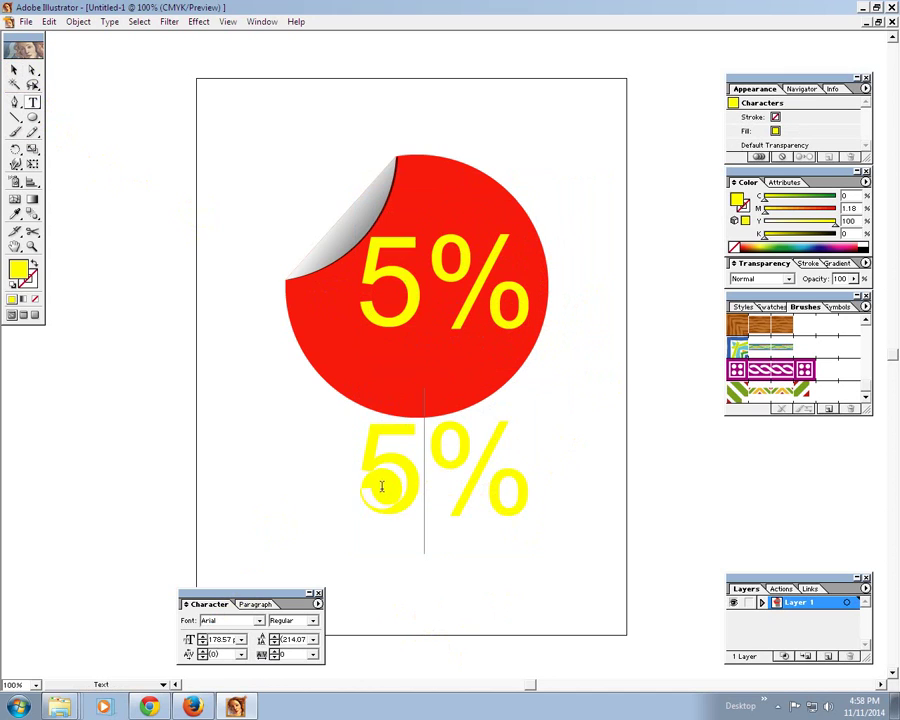
{"action": "left_click_drag", "start_coordinate": [381, 482], "coordinate": [543, 487]}
{"action": "type", "text": "o"}
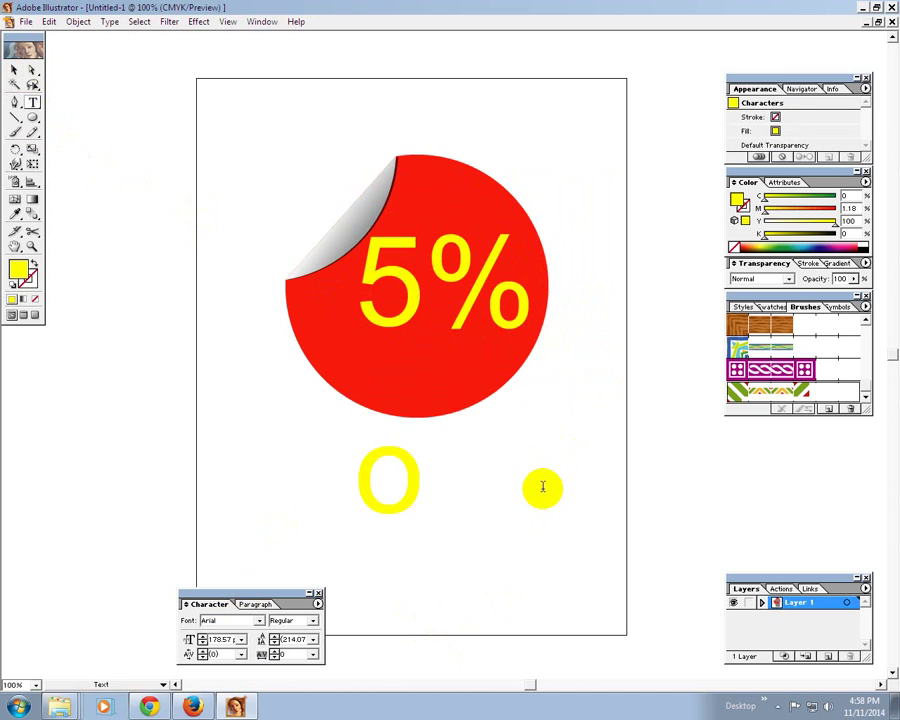
{"action": "type", "text": "ff"}
{"action": "left_click", "coordinate": [14, 70]}
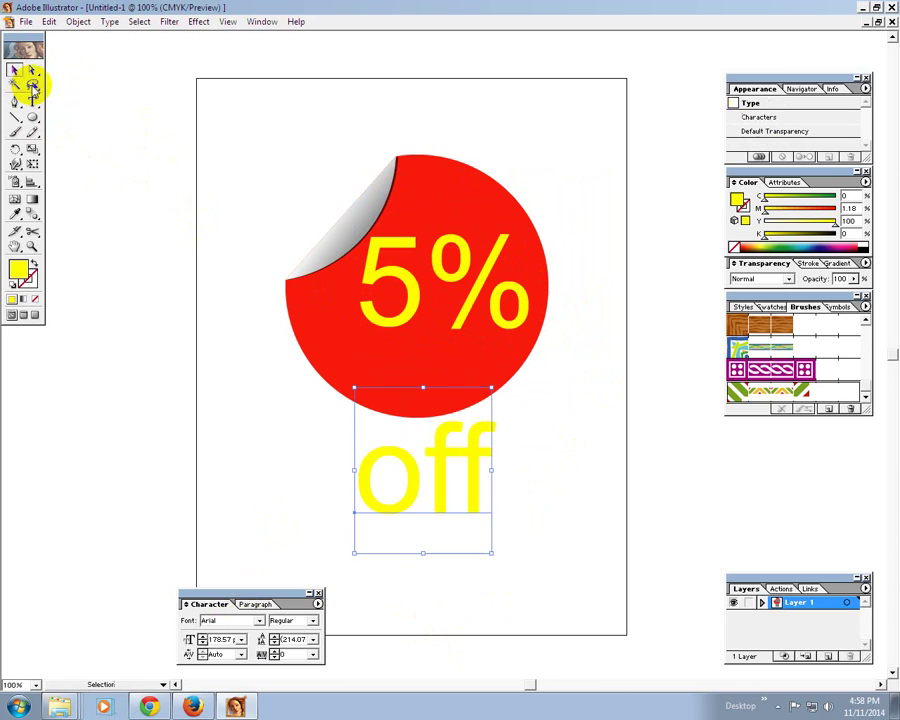
{"action": "left_click_drag", "start_coordinate": [438, 470], "coordinate": [438, 365]}
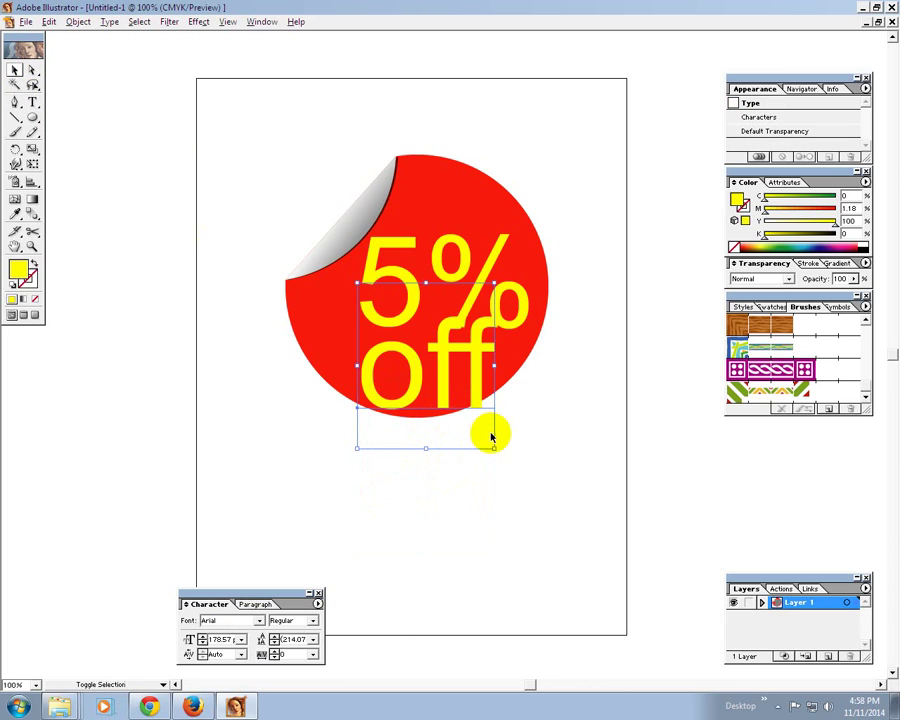
{"action": "left_click_drag", "start_coordinate": [487, 433], "coordinate": [460, 384]}
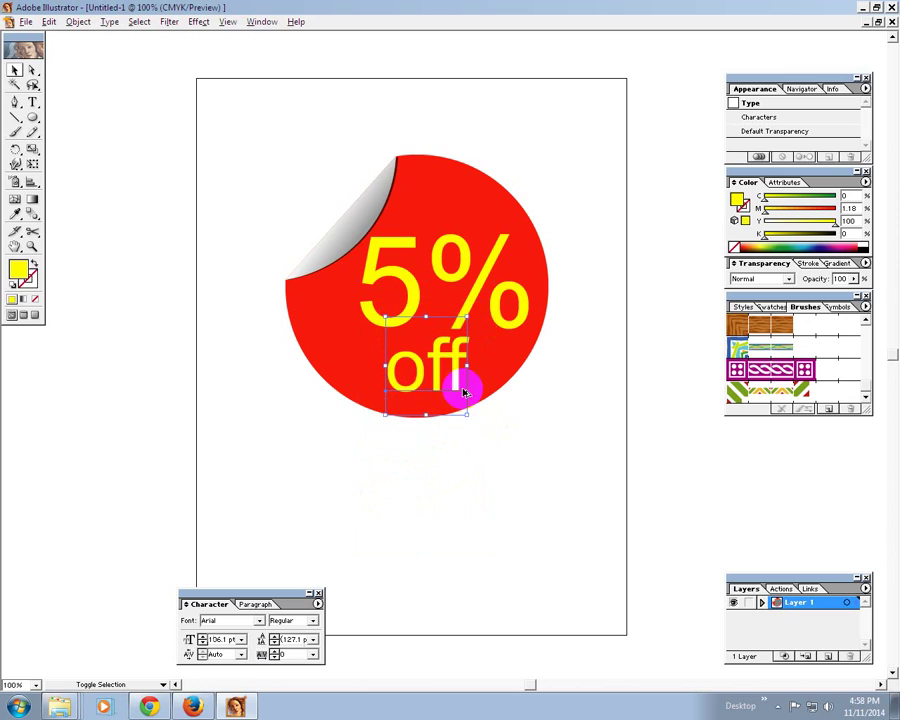
Shrink the 5% and 'off' texts together, then group all the sticker's parts.
{"action": "left_click", "coordinate": [482, 300], "text": "shift"}
{"action": "left_click_drag", "start_coordinate": [549, 377], "coordinate": [527, 355]}
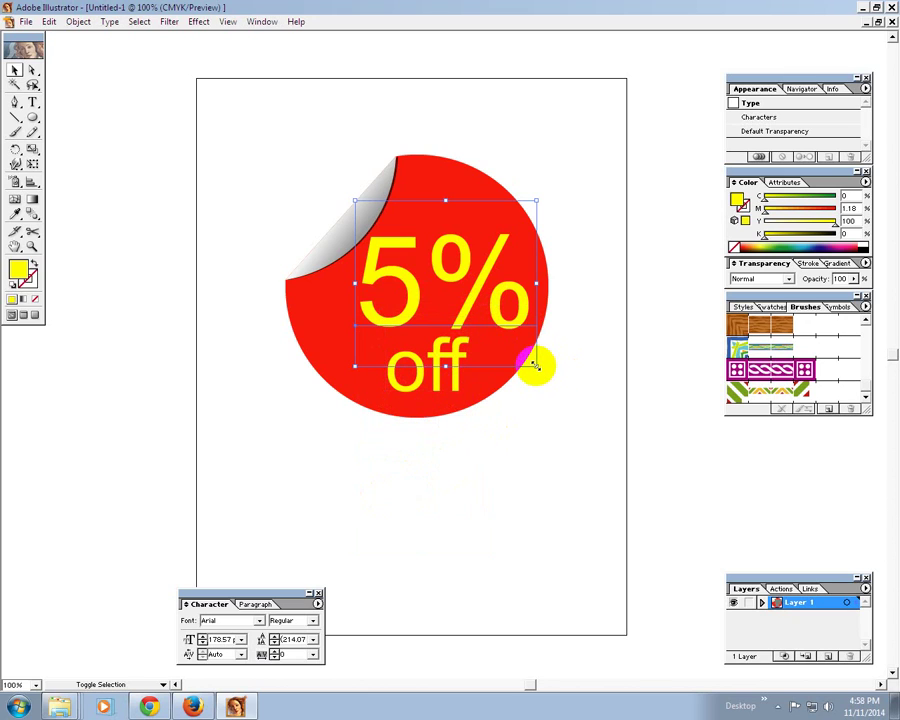
{"action": "left_click", "coordinate": [537, 435]}
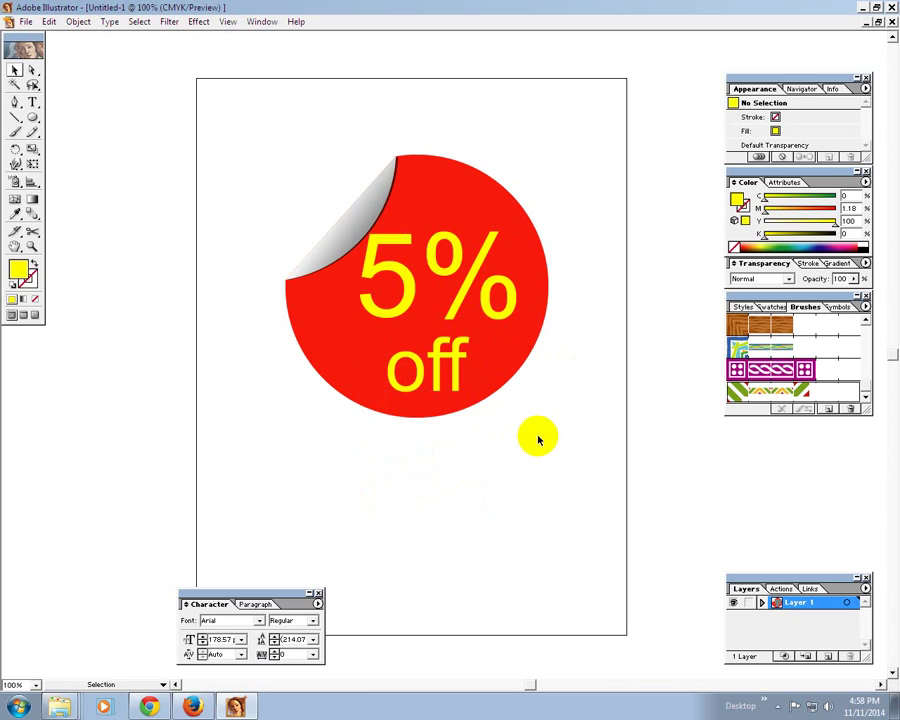
{"action": "left_click_drag", "start_coordinate": [315, 132], "coordinate": [502, 390]}
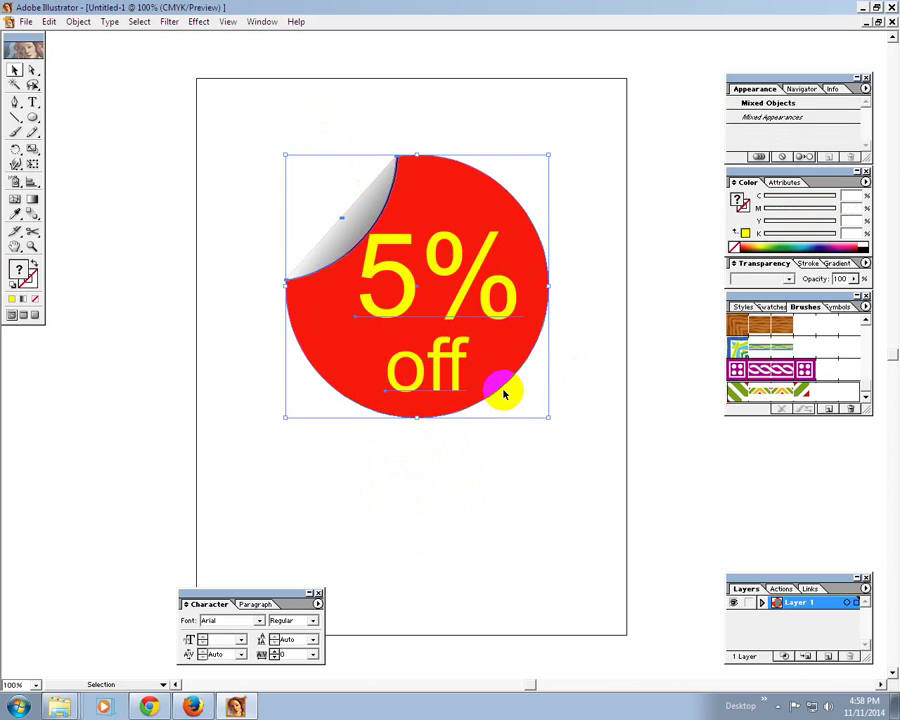
{"action": "key", "text": "ctrl+g"}
{"action": "left_click", "coordinate": [474, 476]}
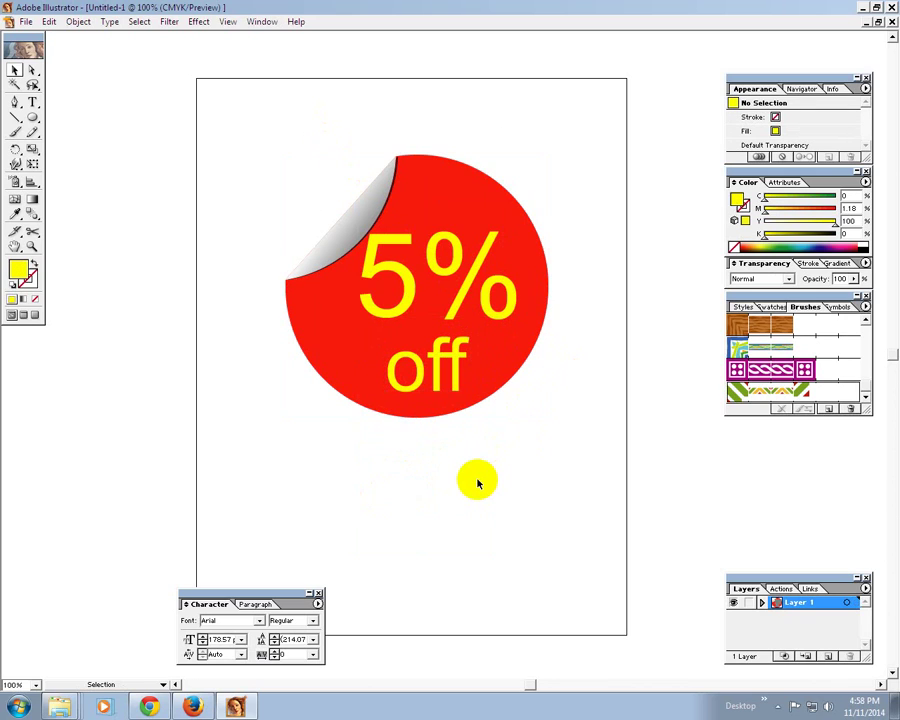
{"action": "key", "text": "ctrl+minus"}
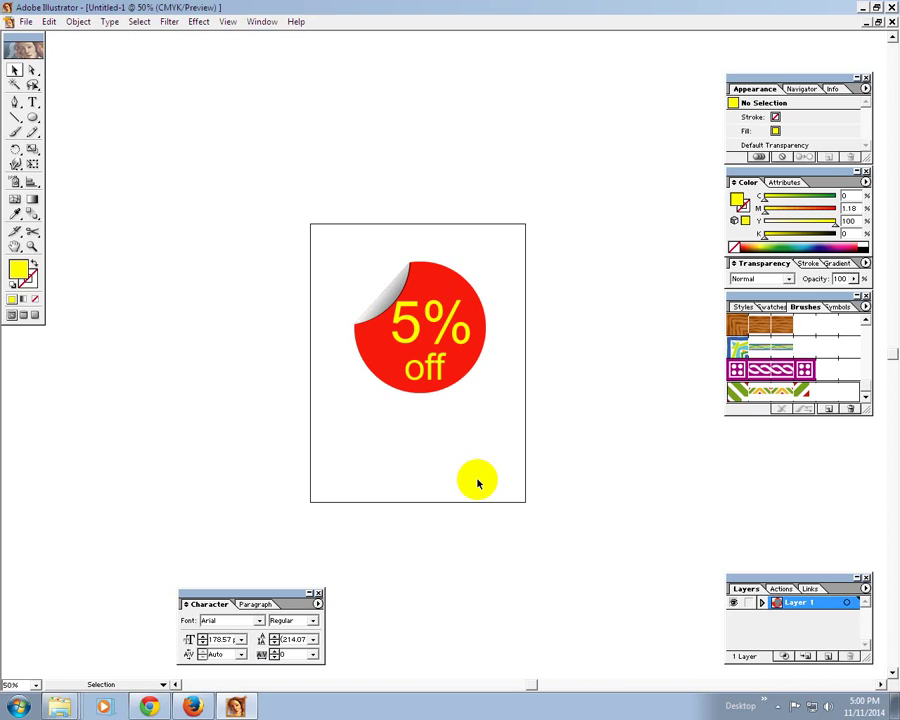
Delete the sticker and draw a yellow circle above the page.
{"action": "left_click_drag", "start_coordinate": [311, 199], "coordinate": [466, 450]}
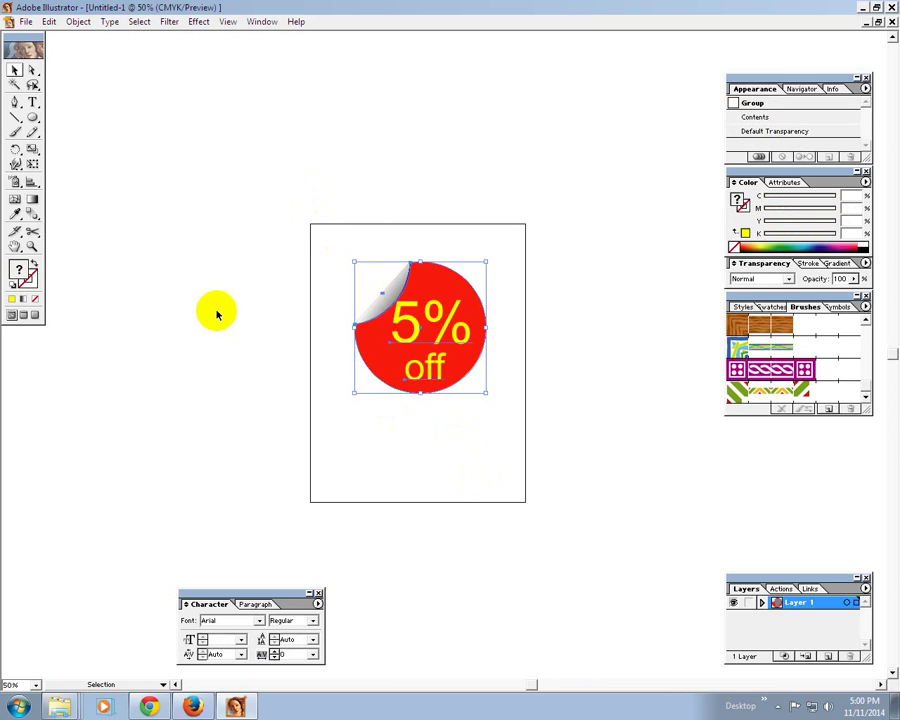
{"action": "key", "text": "Delete"}
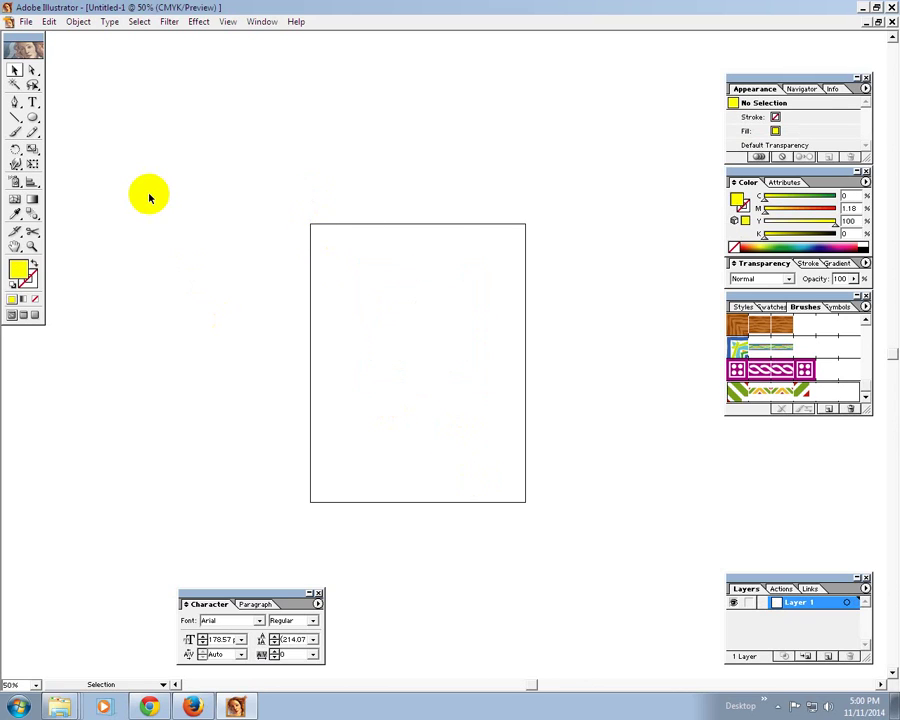
{"action": "left_click", "coordinate": [32, 117]}
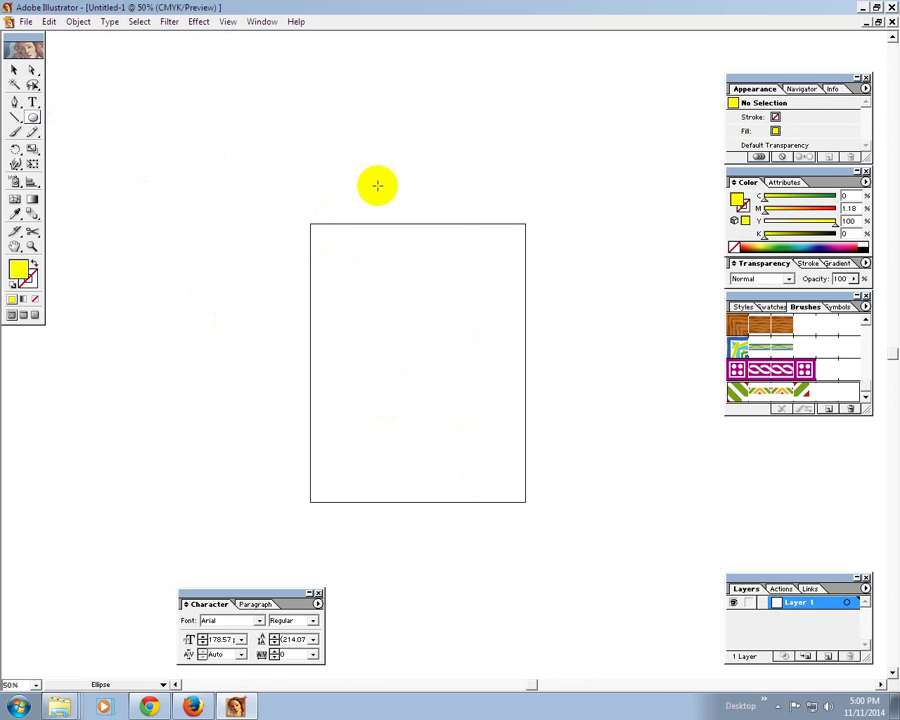
{"action": "left_click_drag", "start_coordinate": [357, 103], "coordinate": [424, 165]}
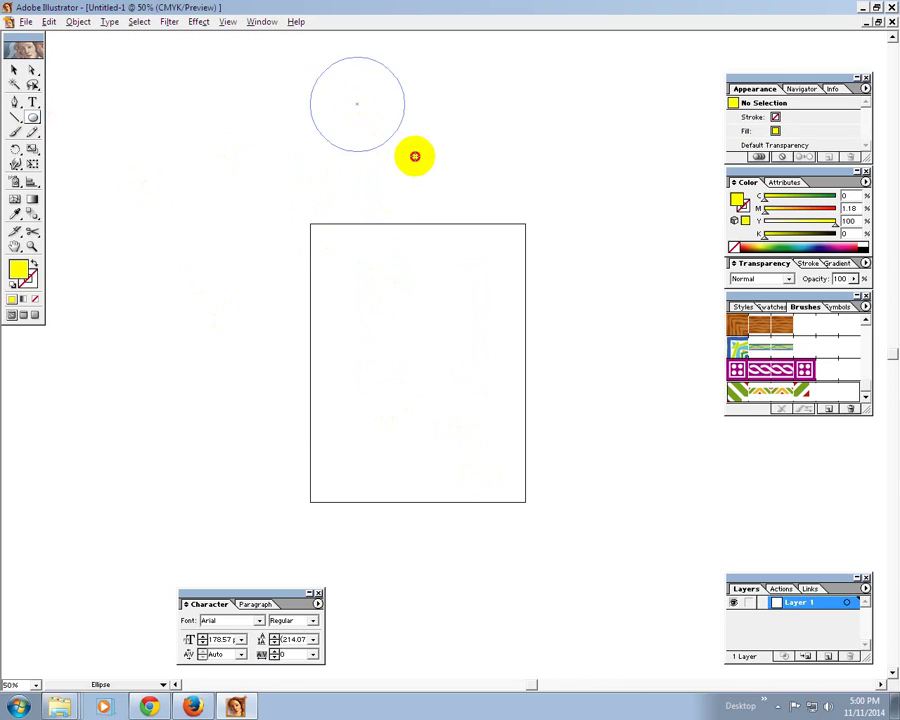
{"action": "left_click", "coordinate": [15, 70]}
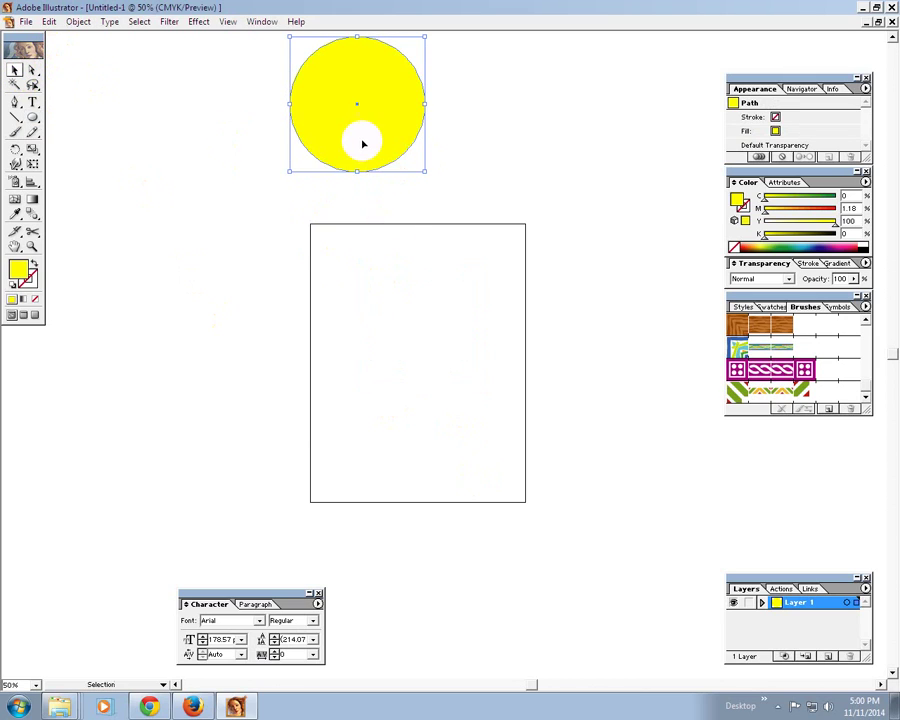
{"action": "left_click_drag", "start_coordinate": [363, 141], "coordinate": [375, 162]}
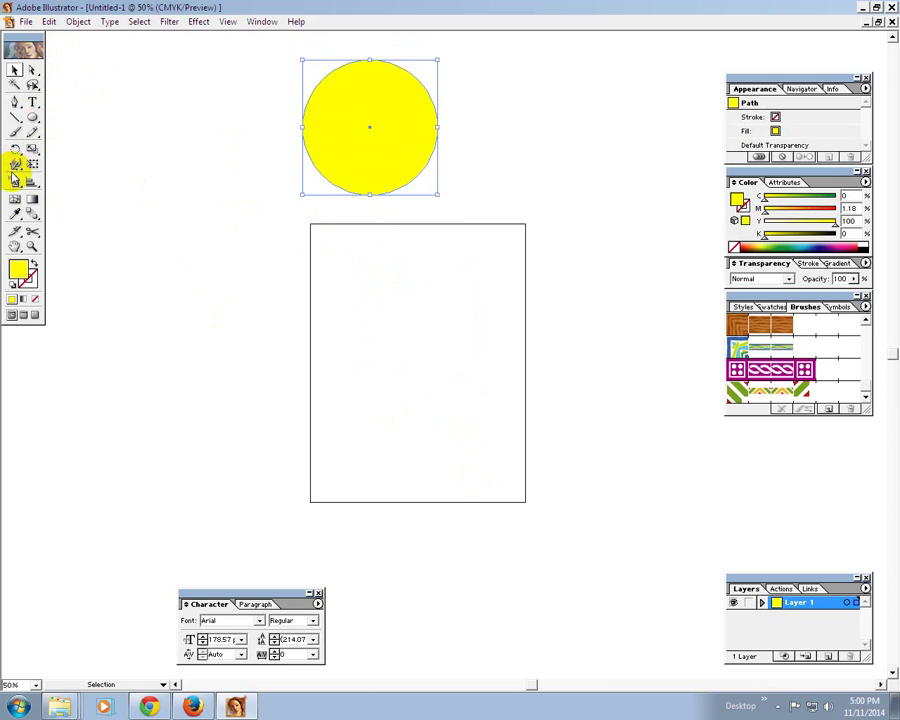
Warp small dents into the top and bottom of the circle.
{"action": "left_click_drag", "start_coordinate": [15, 152], "coordinate": [50, 152]}
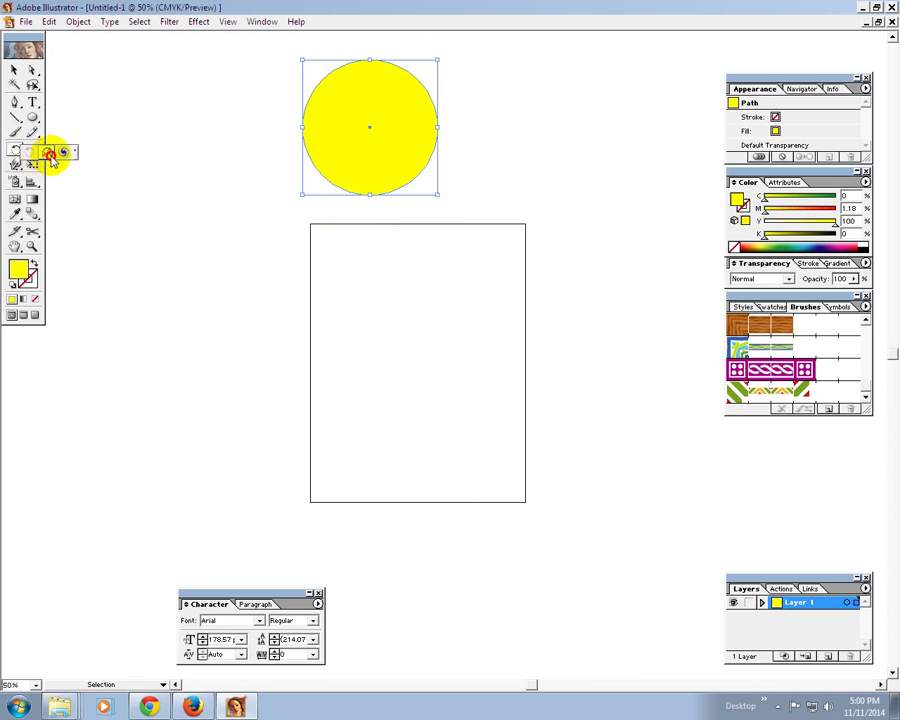
{"action": "left_click", "coordinate": [15, 163]}
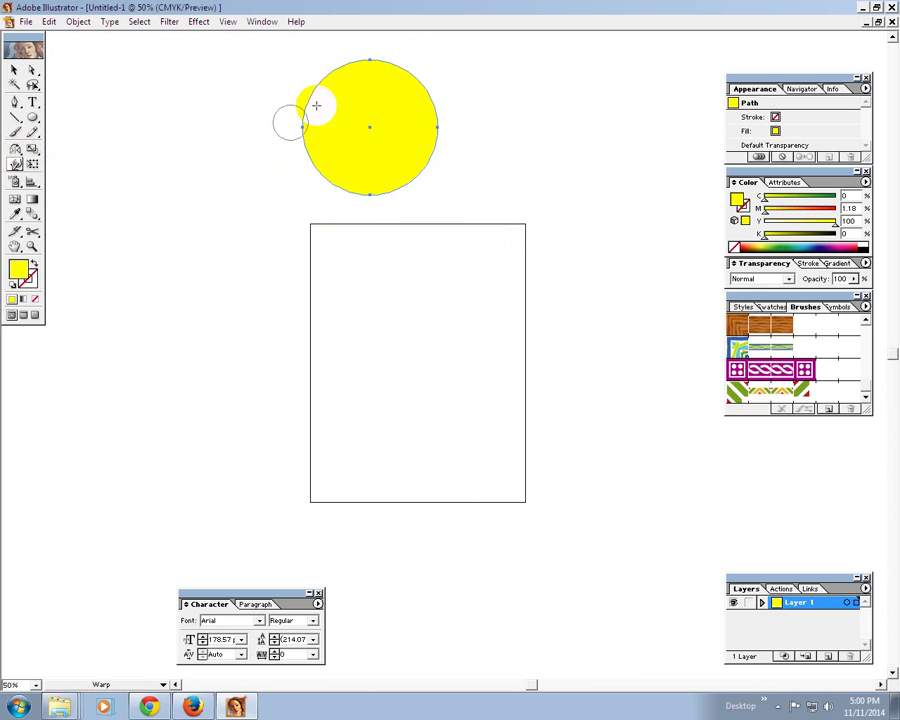
{"action": "left_click_drag", "start_coordinate": [368, 70], "coordinate": [368, 66]}
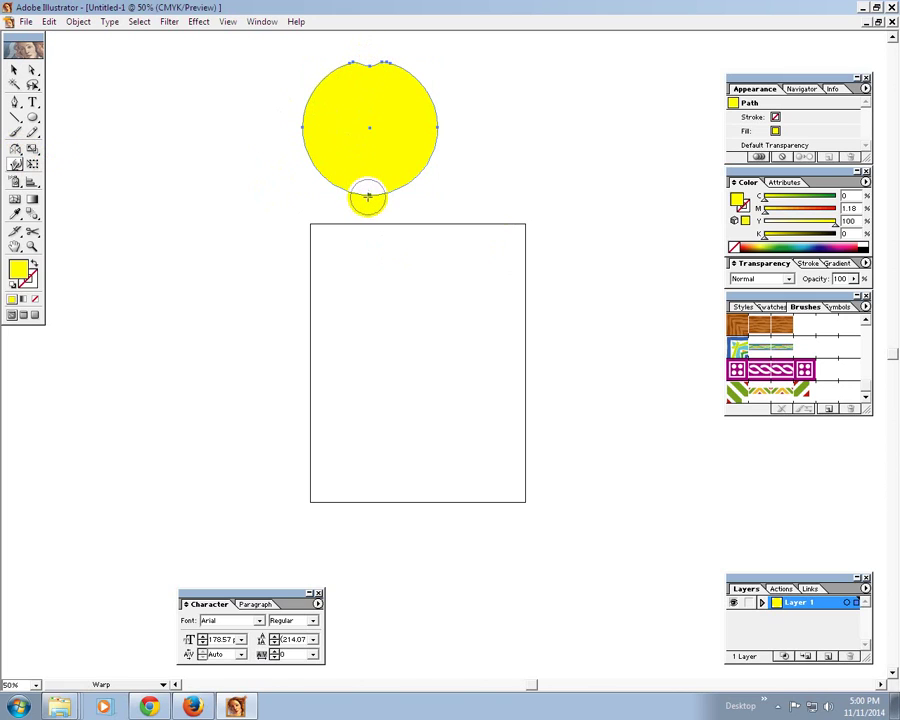
{"action": "left_click_drag", "start_coordinate": [368, 197], "coordinate": [367, 181]}
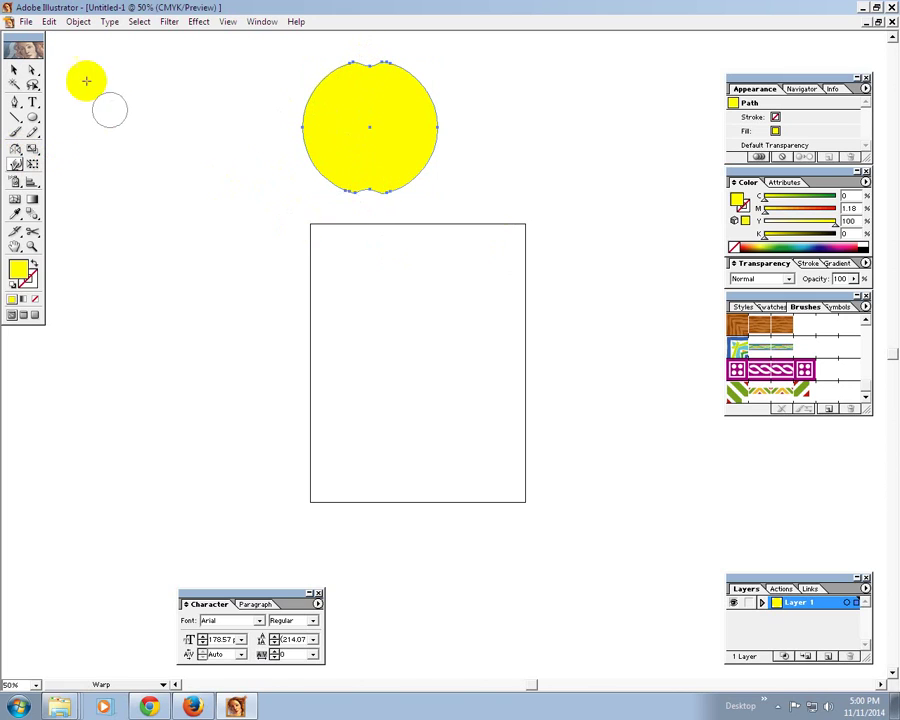
{"action": "left_click", "coordinate": [14, 70]}
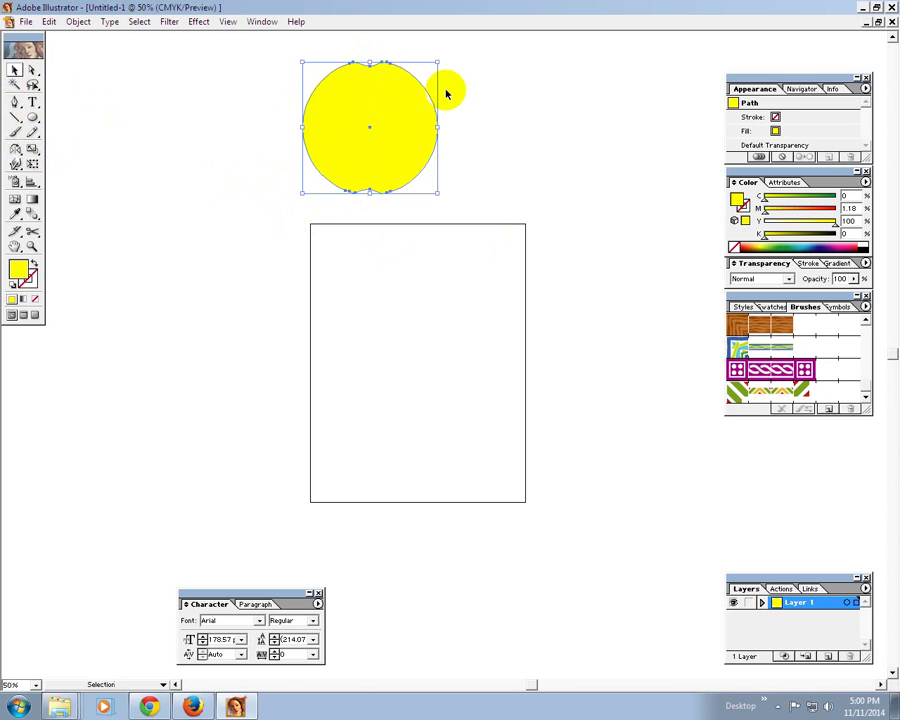
Move the dented shape right, squash it slightly, and change its fill to red.
{"action": "left_click_drag", "start_coordinate": [380, 116], "coordinate": [474, 131]}
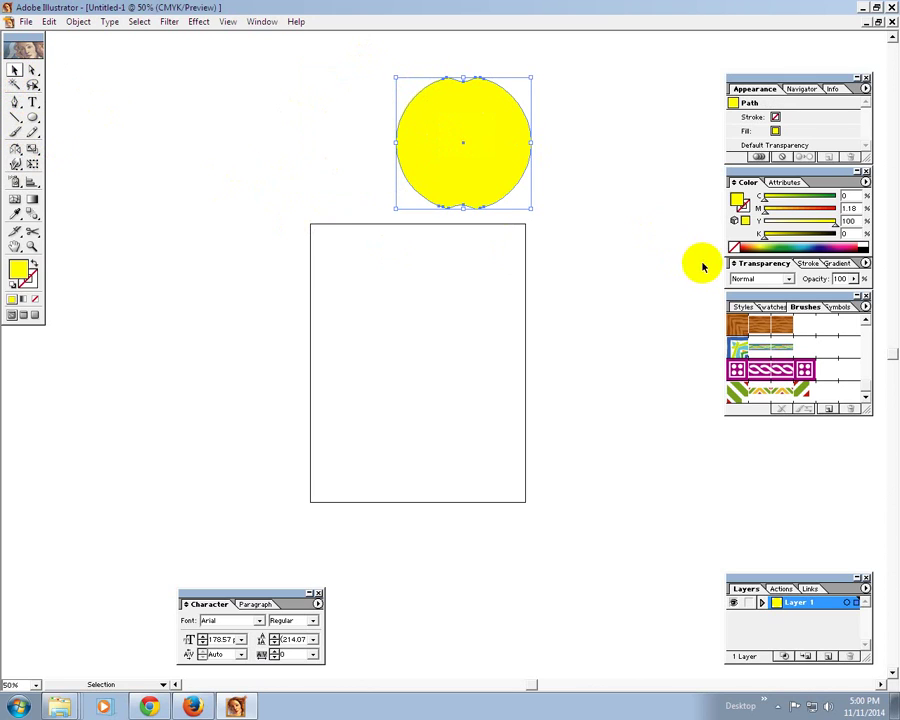
{"action": "left_click_drag", "start_coordinate": [434, 207], "coordinate": [460, 198]}
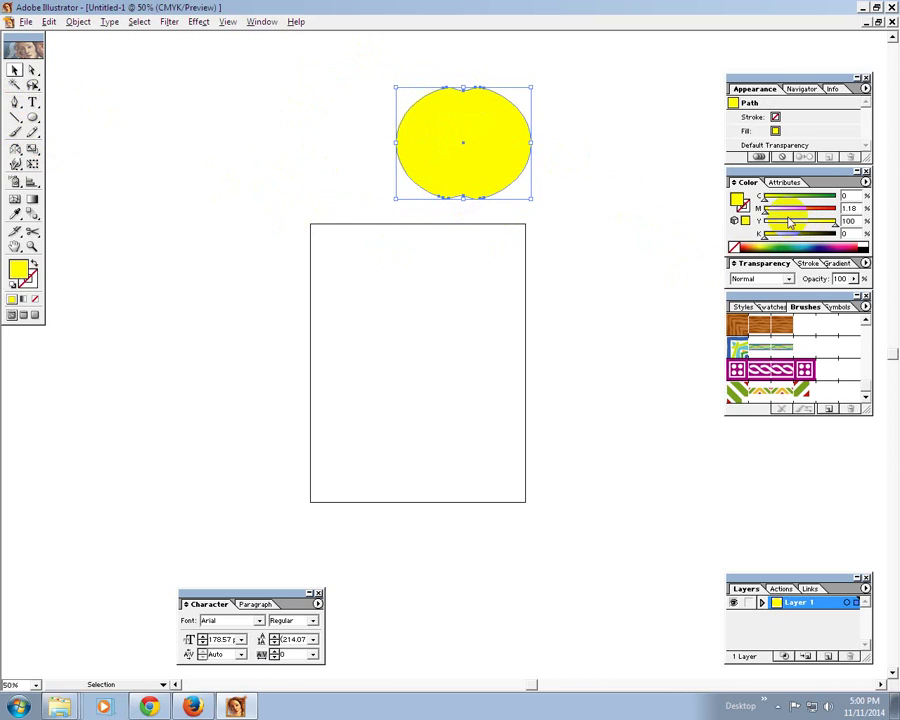
{"action": "left_click_drag", "start_coordinate": [766, 212], "coordinate": [858, 210]}
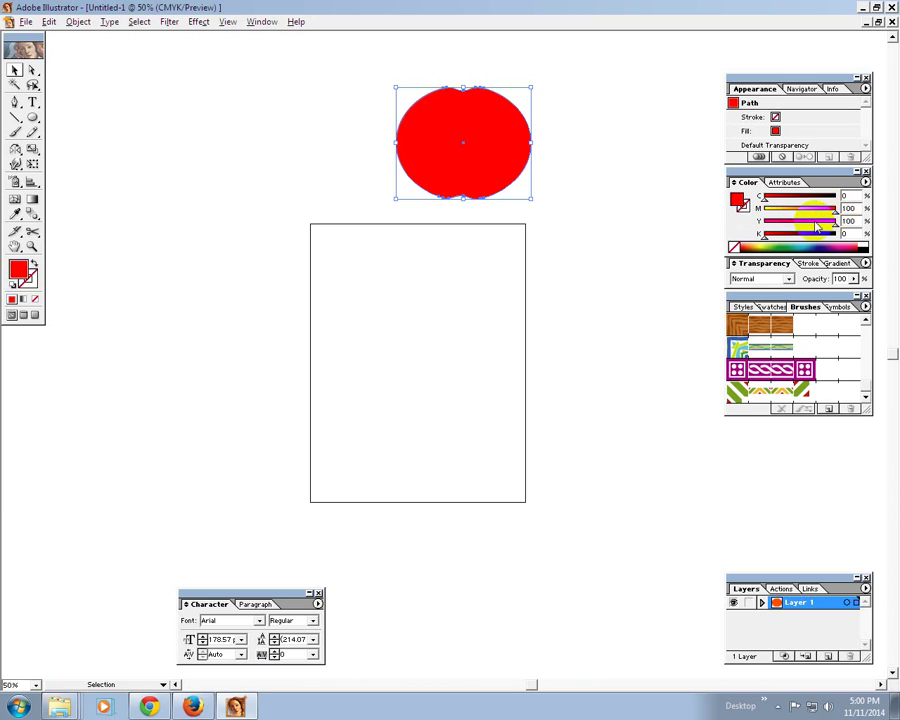
{"action": "left_click_drag", "start_coordinate": [764, 198], "coordinate": [777, 198]}
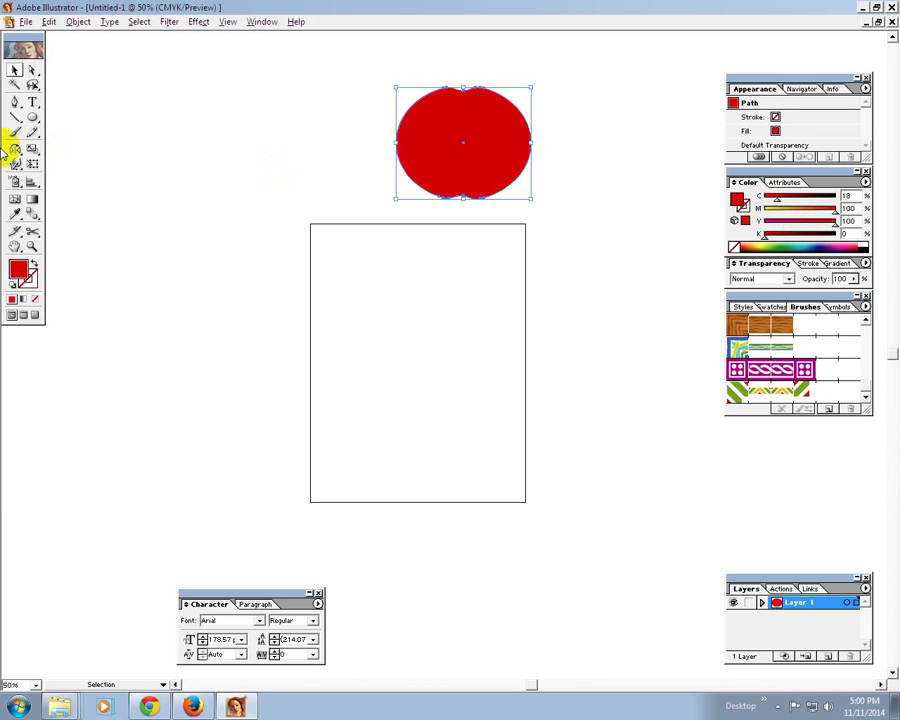
{"action": "left_click", "coordinate": [14, 198]}
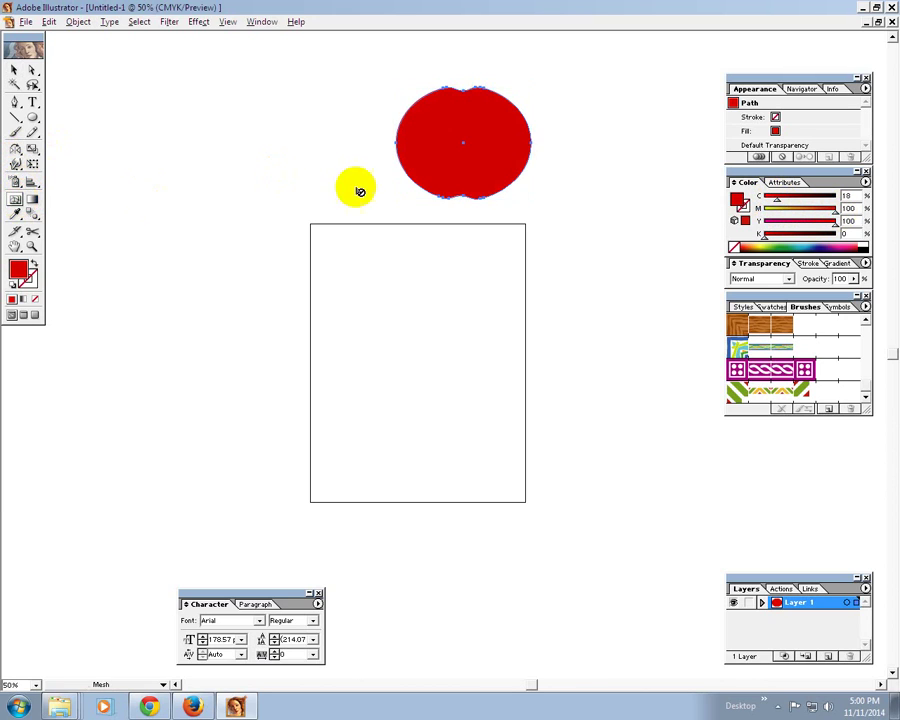
Add an orange-red mesh point on the apple's upper left.
{"action": "left_click_drag", "start_coordinate": [421, 128], "coordinate": [445, 112]}
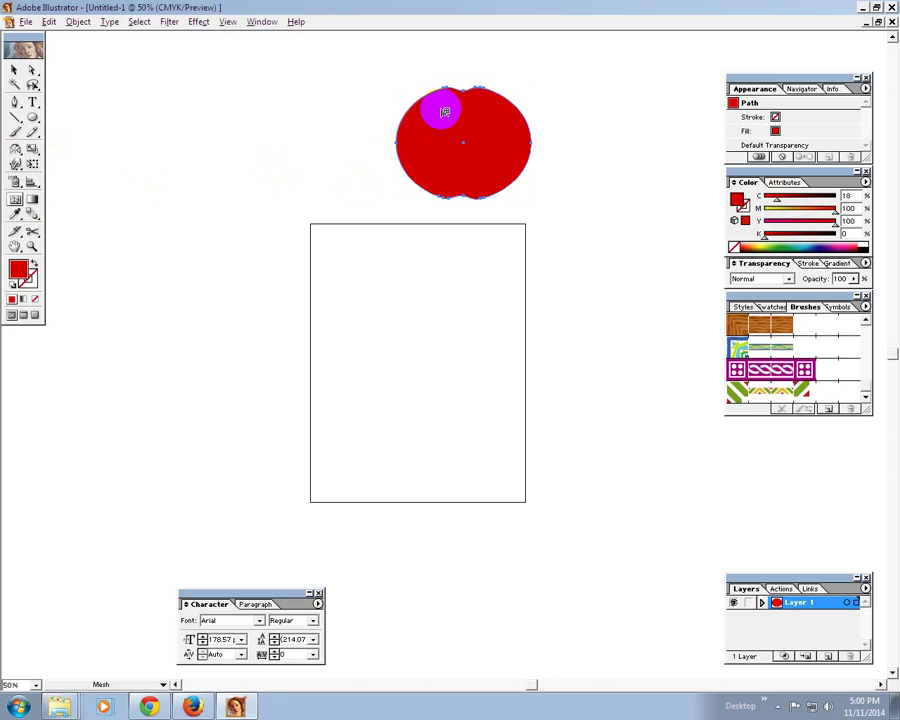
{"action": "left_click_drag", "start_coordinate": [445, 112], "coordinate": [418, 128]}
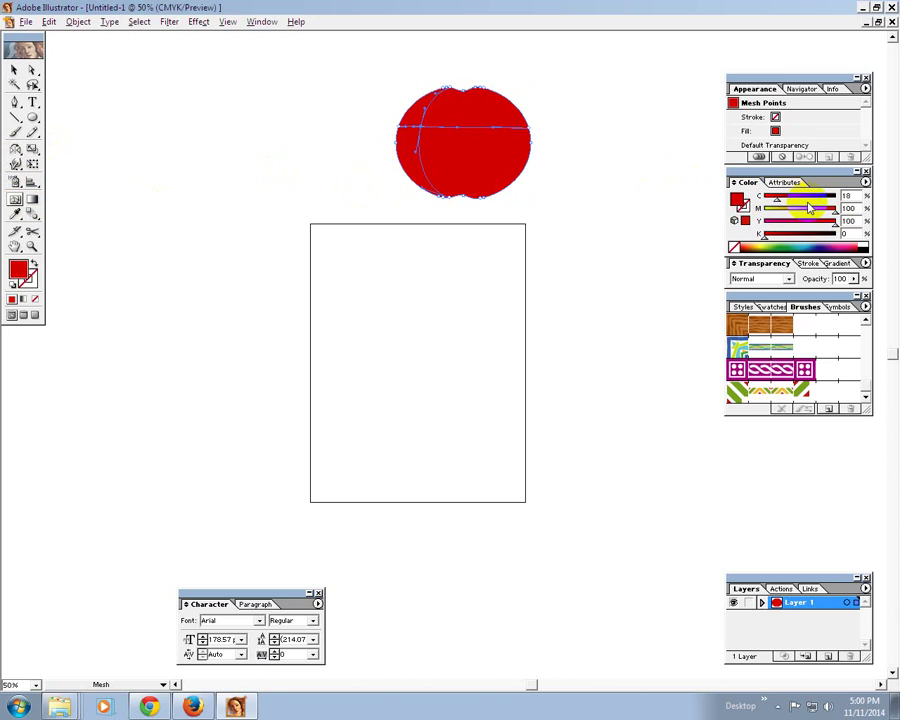
{"action": "left_click_drag", "start_coordinate": [778, 198], "coordinate": [771, 197]}
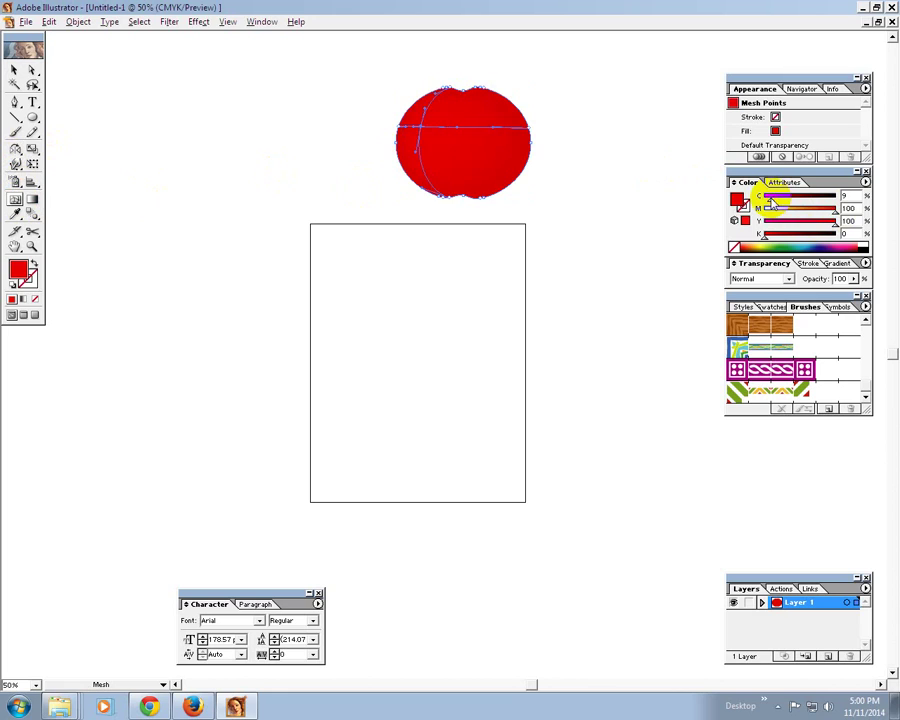
{"action": "left_click_drag", "start_coordinate": [835, 210], "coordinate": [815, 211]}
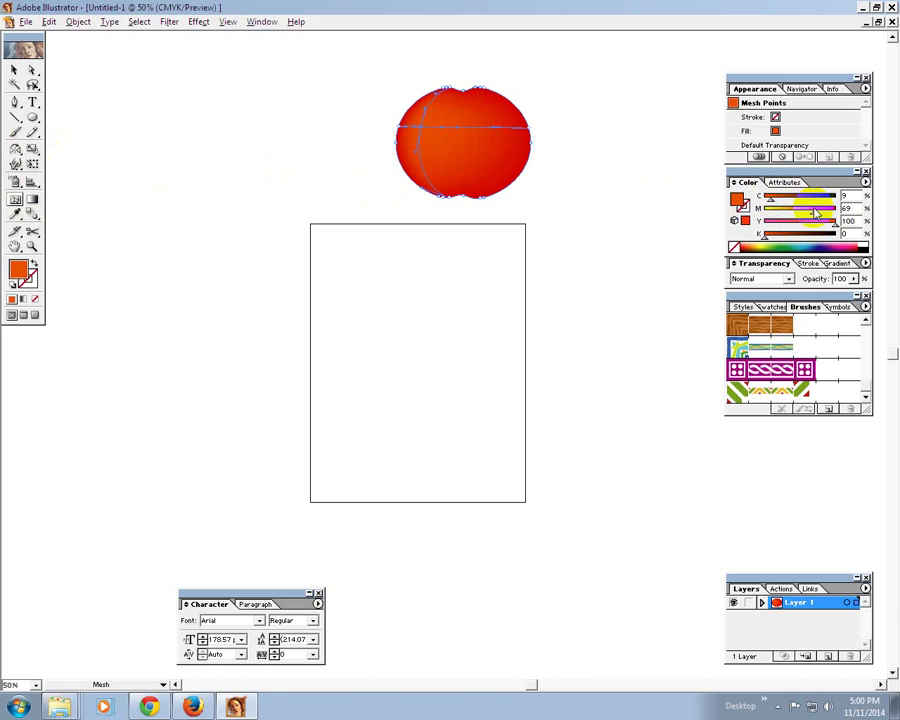
Add another orange mesh point near the apple's top edge, then deselect and pan down.
{"action": "left_click", "coordinate": [14, 70]}
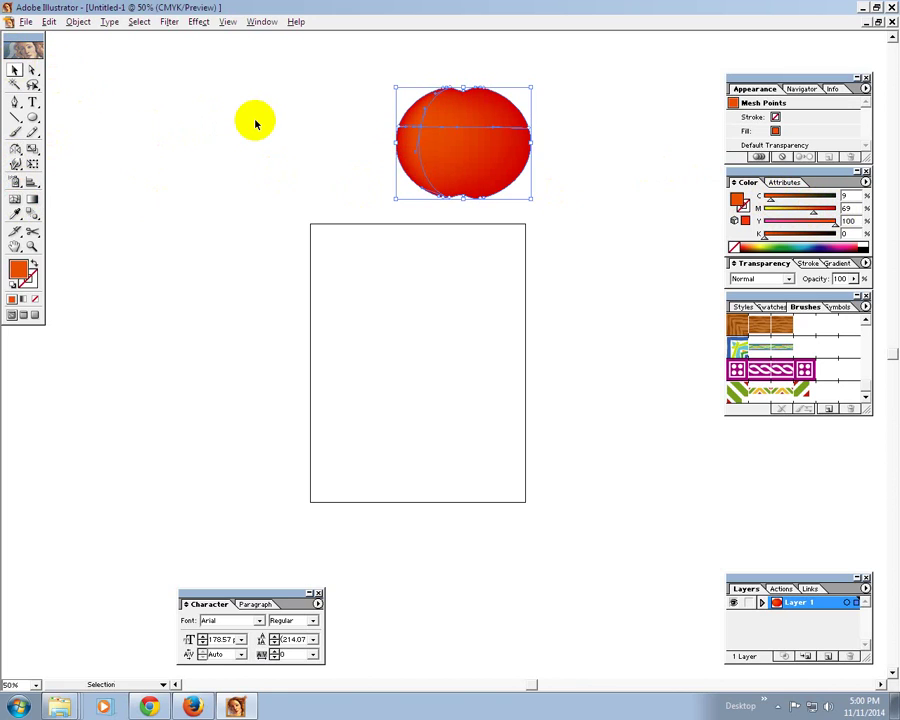
{"action": "left_click", "coordinate": [255, 122]}
{"action": "left_click", "coordinate": [428, 172]}
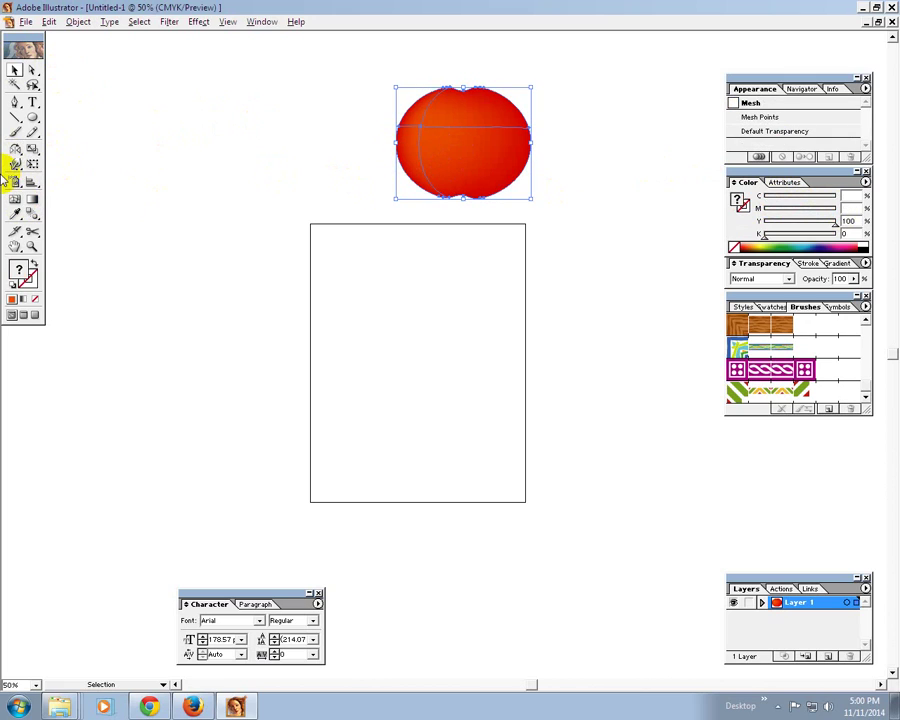
{"action": "left_click", "coordinate": [15, 198]}
{"action": "left_click", "coordinate": [430, 125]}
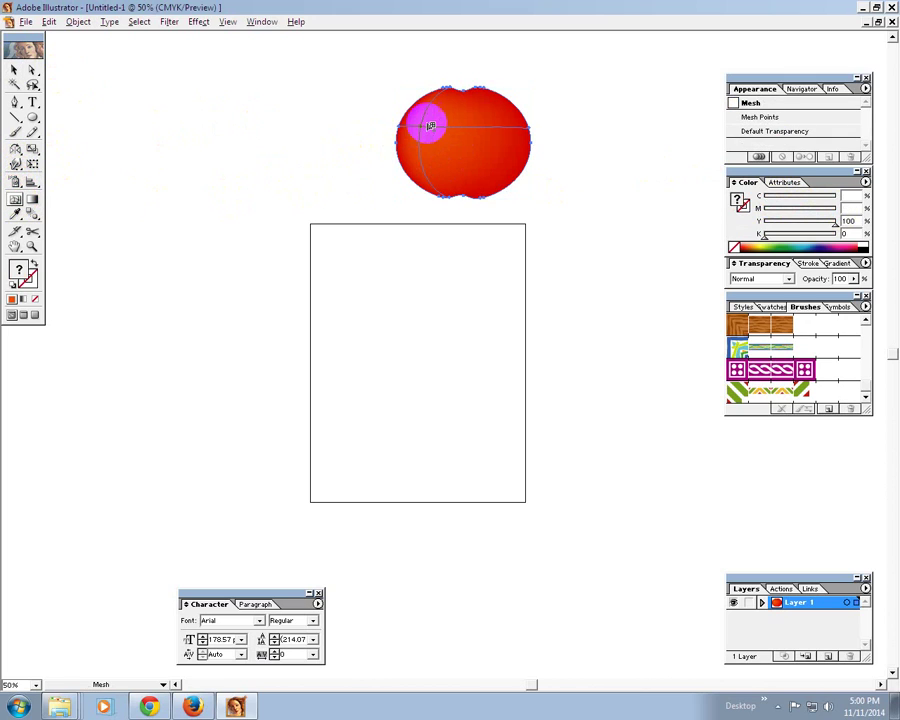
{"action": "left_click_drag", "start_coordinate": [430, 125], "coordinate": [466, 92]}
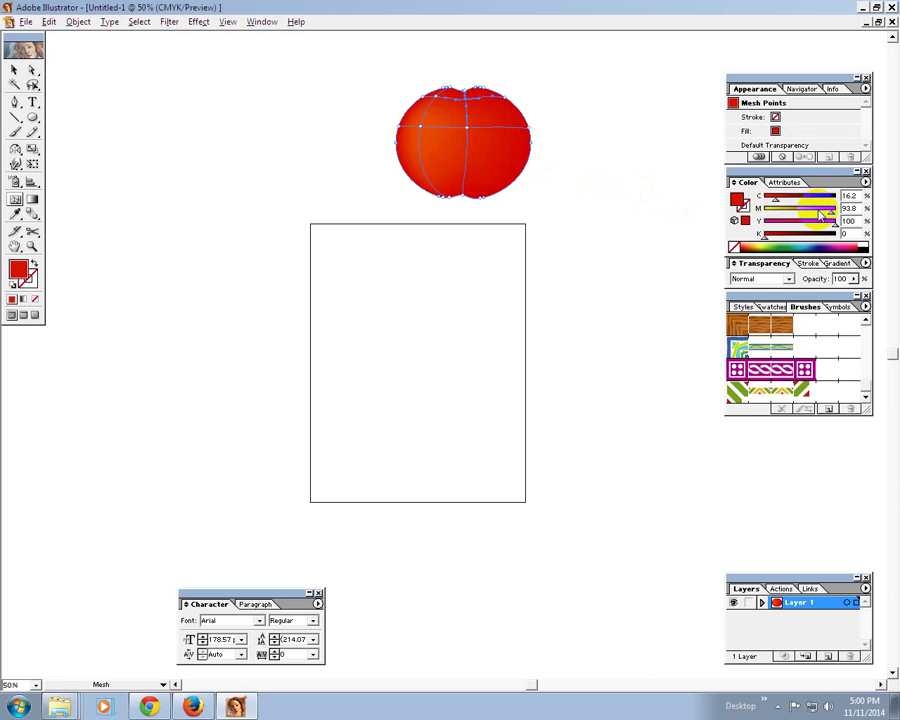
{"action": "left_click_drag", "start_coordinate": [821, 214], "coordinate": [786, 199]}
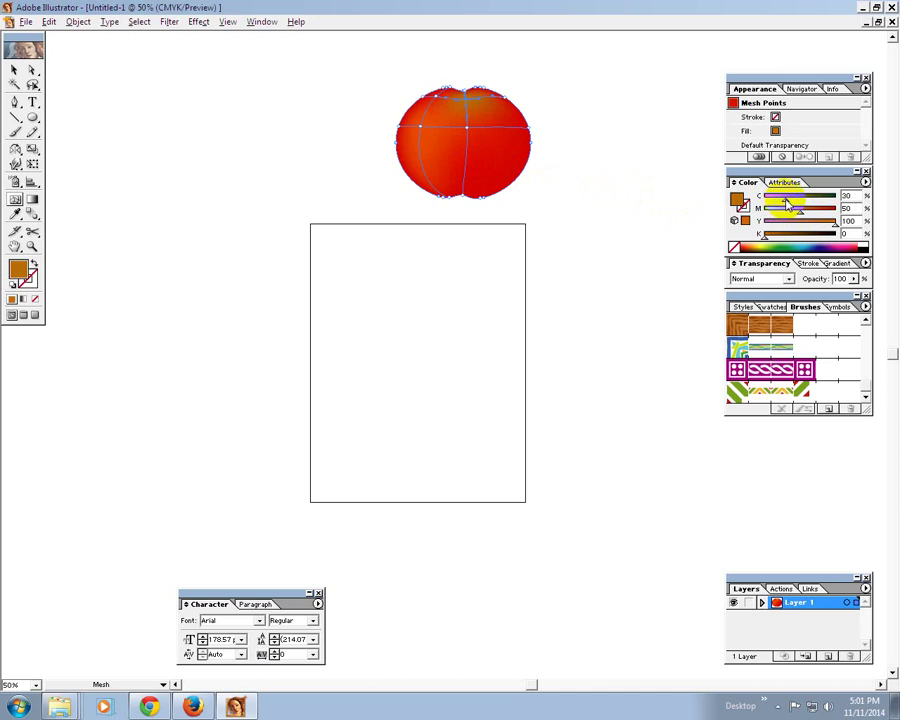
{"action": "left_click", "coordinate": [14, 69]}
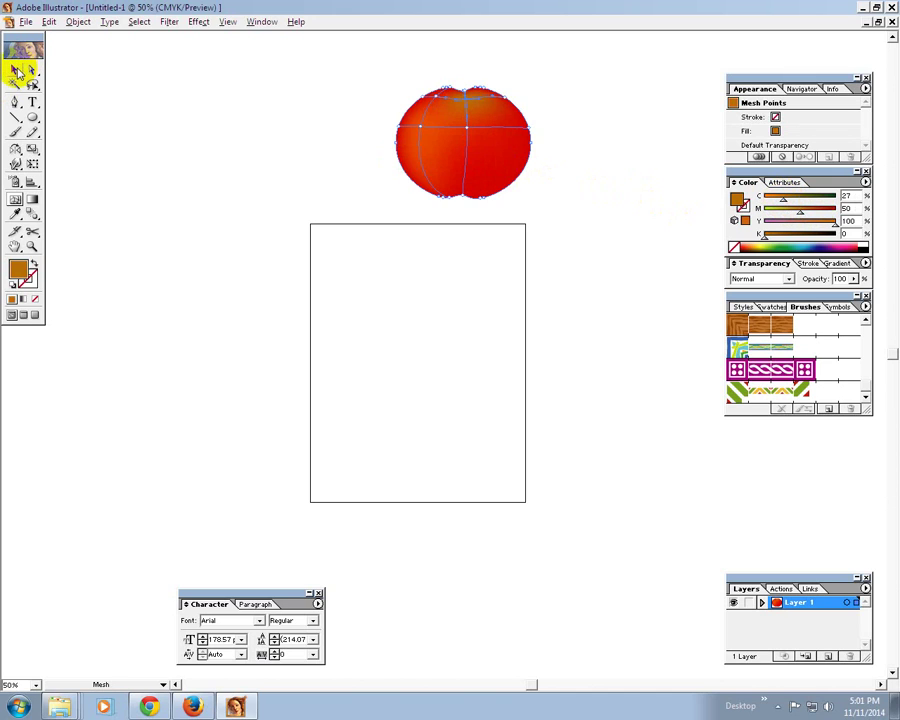
{"action": "left_click", "coordinate": [240, 157]}
{"action": "left_click_drag", "start_coordinate": [476, 160], "coordinate": [405, 333]}
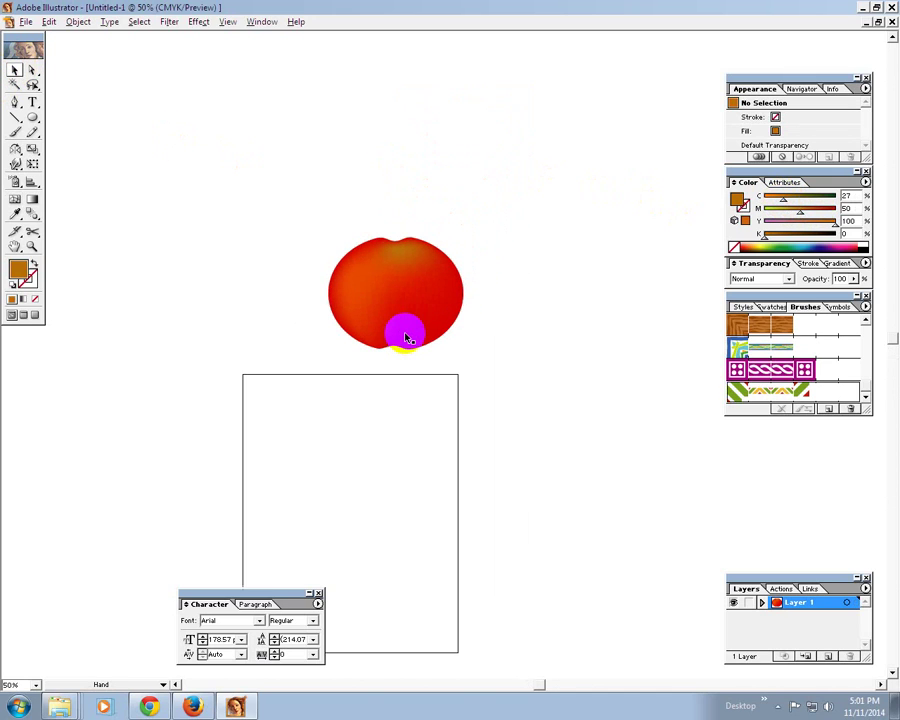
Add an orange-tinted mesh point near the apple's bottom.
{"action": "left_click", "coordinate": [411, 330]}
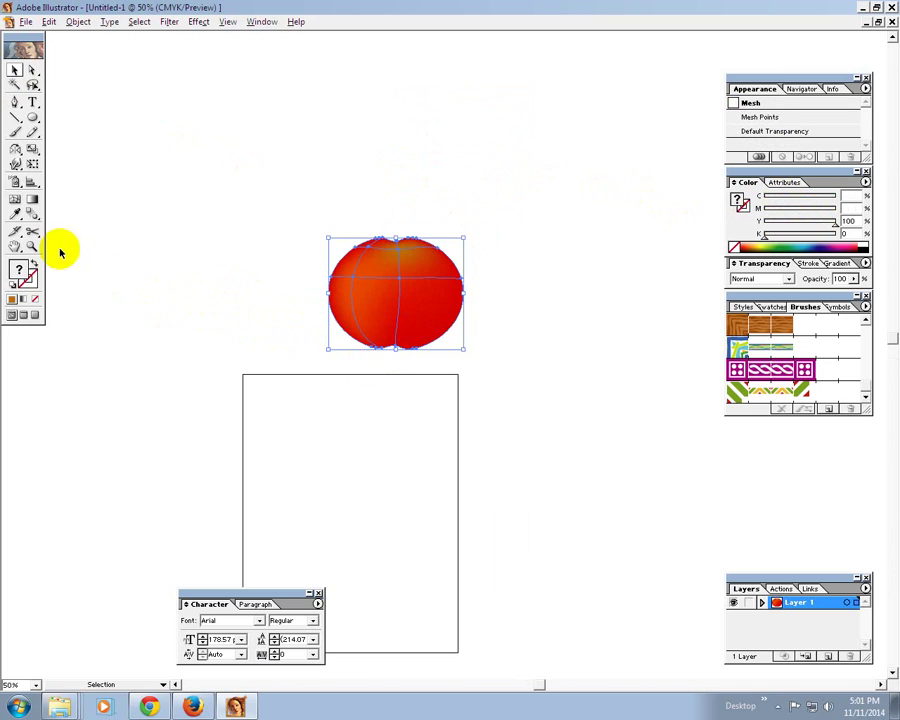
{"action": "left_click", "coordinate": [15, 205]}
{"action": "left_click", "coordinate": [410, 328]}
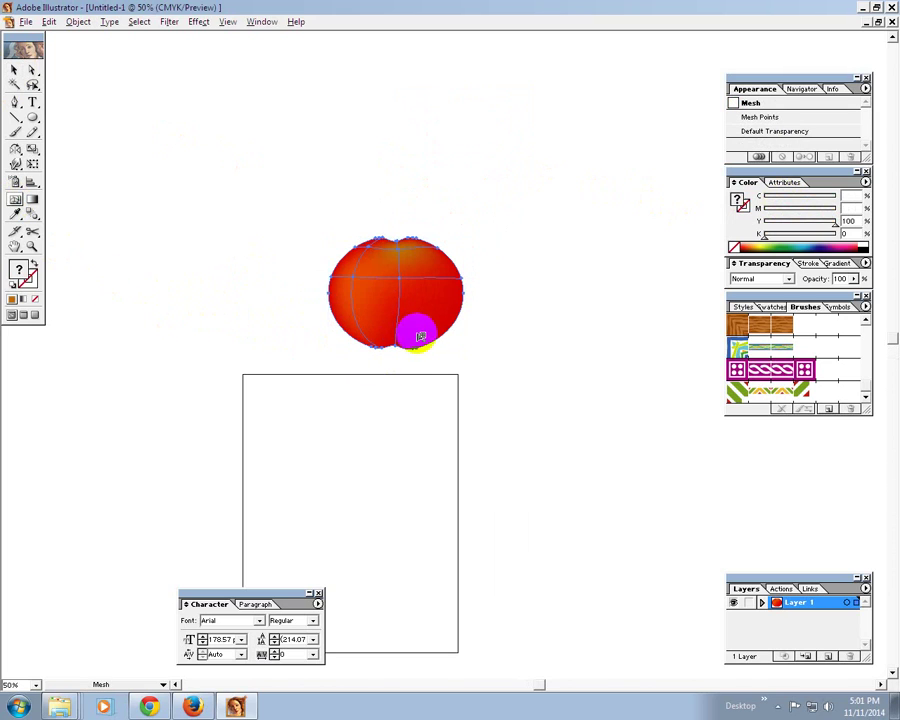
{"action": "left_click", "coordinate": [797, 210]}
{"action": "left_click_drag", "start_coordinate": [797, 210], "coordinate": [805, 215]}
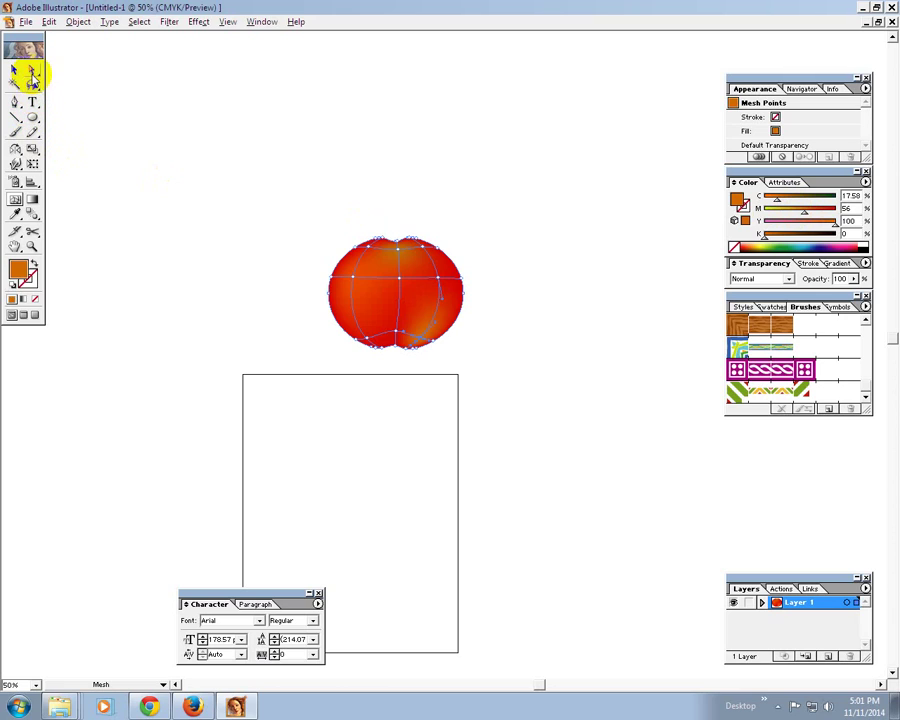
Recolour a bottom mesh point from red toward a warmer orange-red.
{"action": "left_click", "coordinate": [32, 70]}
{"action": "left_click_drag", "start_coordinate": [366, 310], "coordinate": [393, 345]}
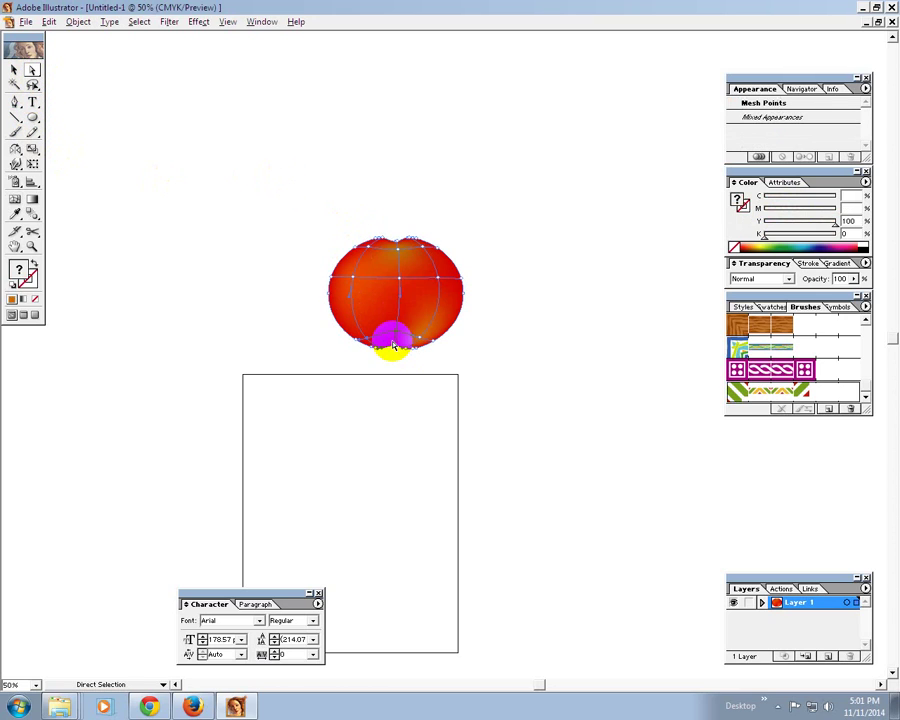
{"action": "left_click", "coordinate": [397, 320]}
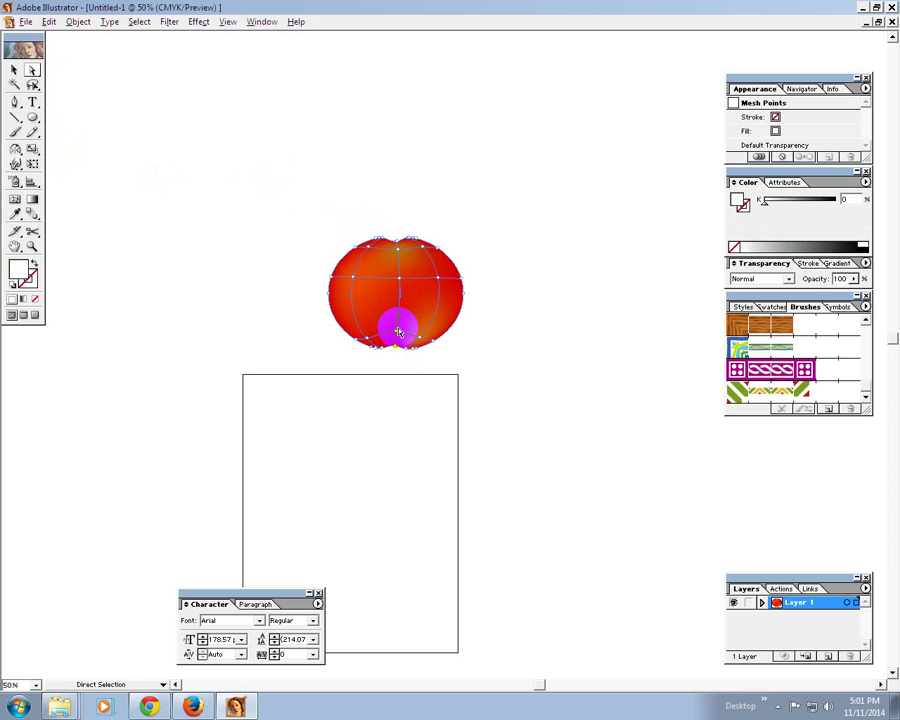
{"action": "left_click", "coordinate": [395, 326]}
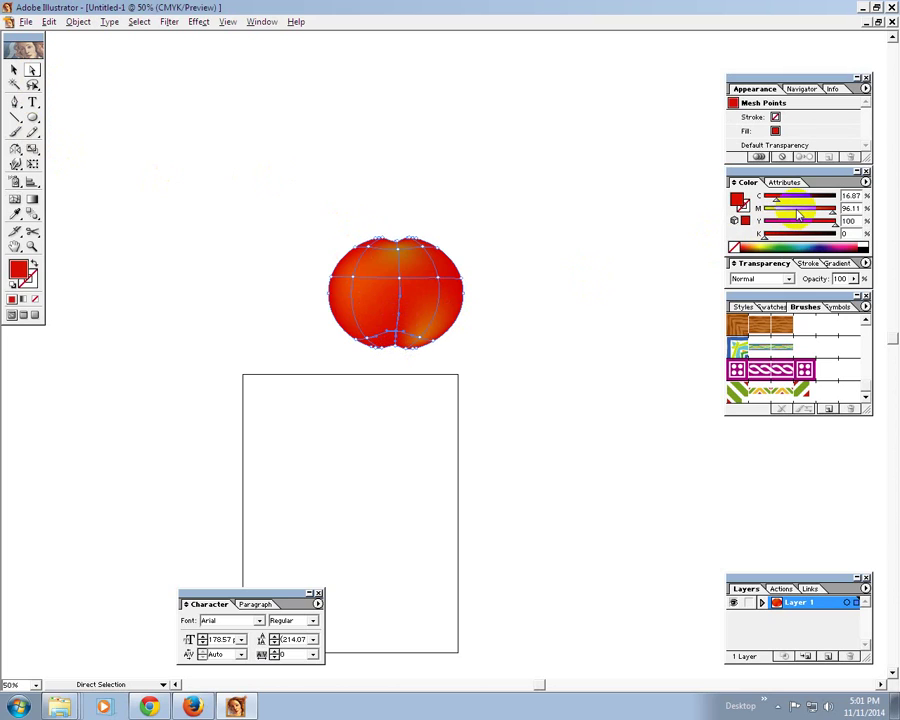
{"action": "left_click", "coordinate": [815, 215]}
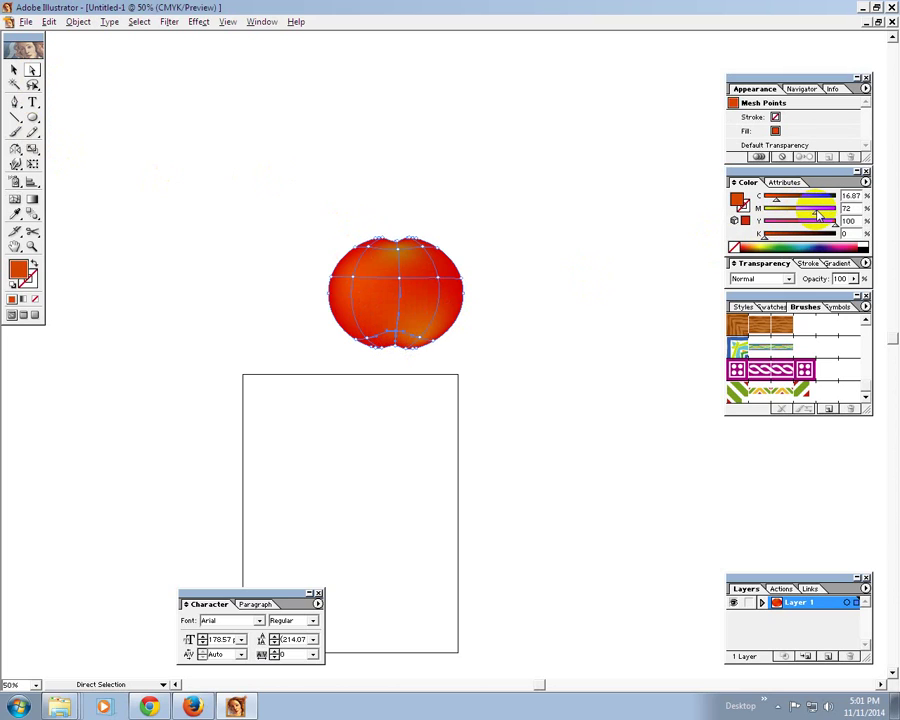
{"action": "left_click", "coordinate": [15, 72]}
{"action": "left_click", "coordinate": [15, 101]}
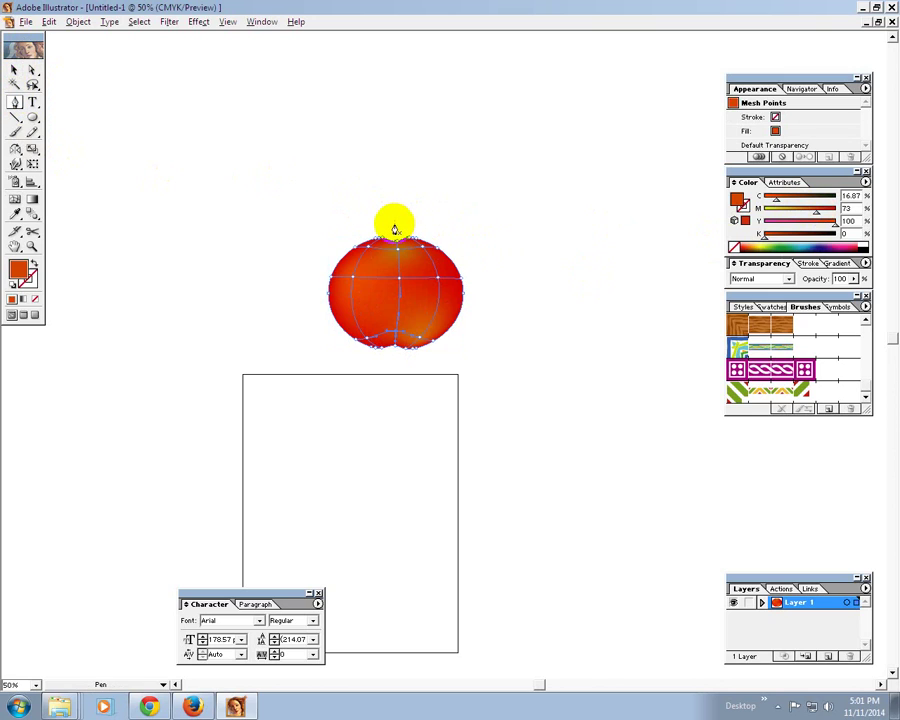
Draw a pointed leaf shape above the apple's top and nudge it slightly down-right.
{"action": "left_click", "coordinate": [394, 222]}
{"action": "mouse_move", "coordinate": [470, 189]}
{"action": "left_mouse_down"}
{"action": "mouse_move", "coordinate": [520, 214]}
{"action": "mouse_move", "coordinate": [472, 196]}
{"action": "mouse_move", "coordinate": [450, 208]}
{"action": "mouse_move", "coordinate": [448, 221]}
{"action": "mouse_move", "coordinate": [358, 226]}
{"action": "left_mouse_up"}
{"action": "left_click", "coordinate": [394, 222]}
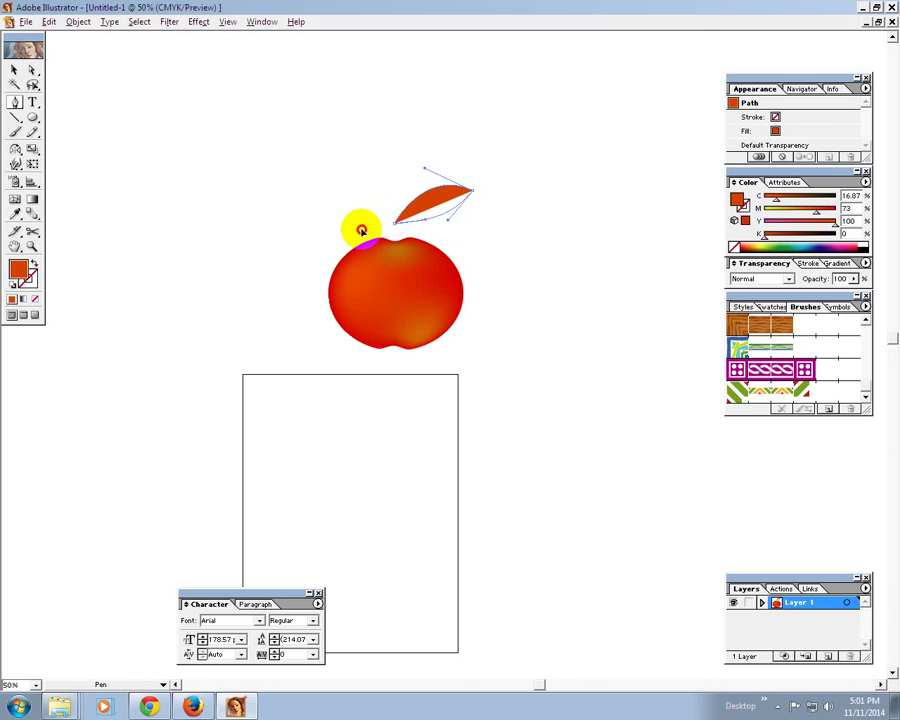
{"action": "left_click", "coordinate": [16, 70]}
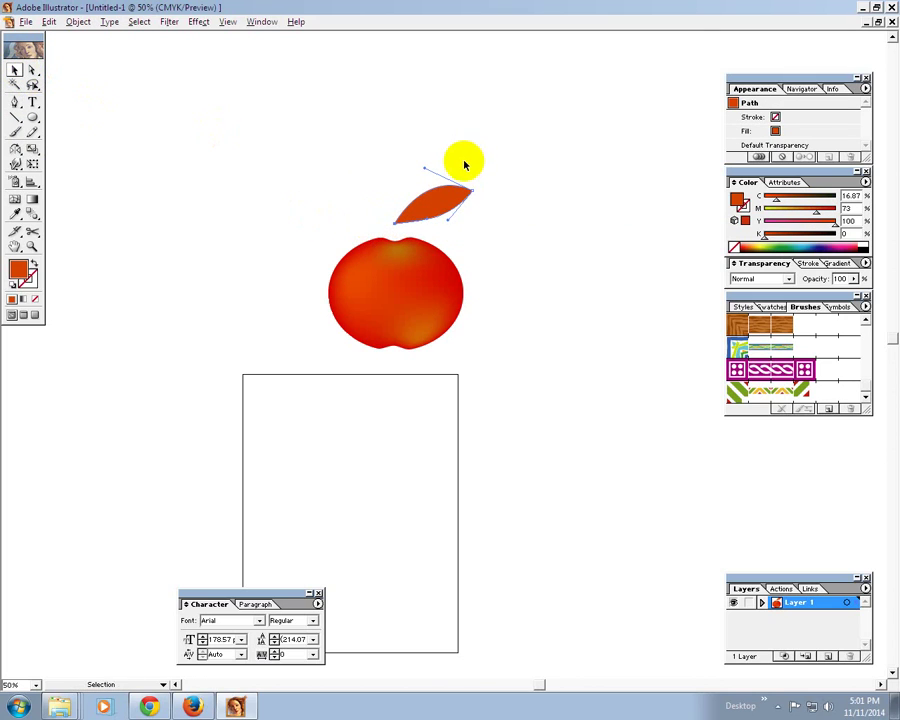
{"action": "left_click", "coordinate": [435, 201]}
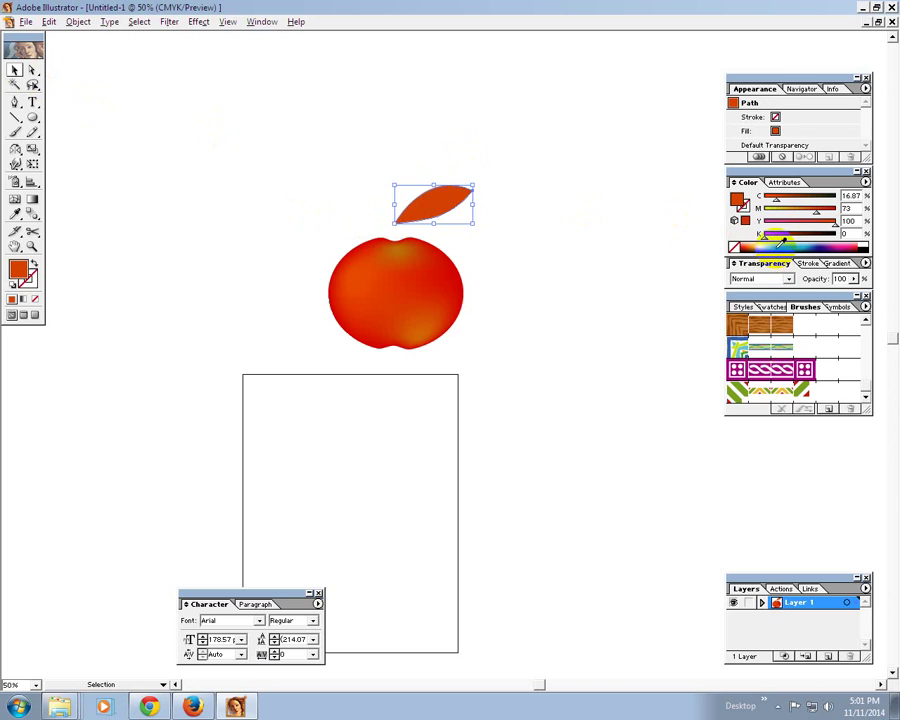
{"action": "left_click_drag", "start_coordinate": [428, 194], "coordinate": [438, 209]}
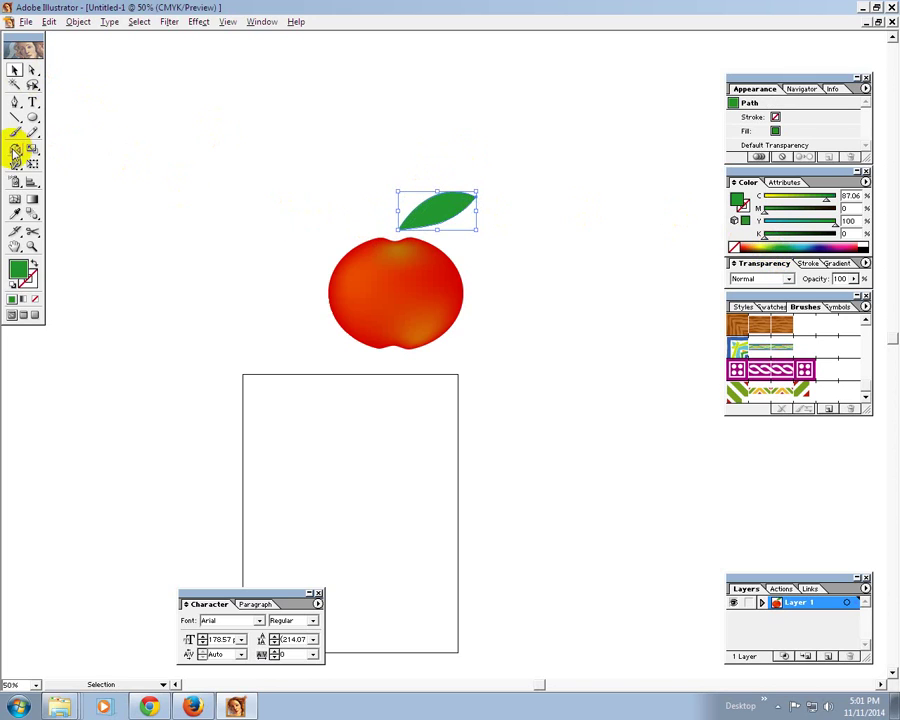
Make a vertically mirrored copy of the leaf, move it left, and select both leaves.
{"action": "double_click", "coordinate": [15, 148]}
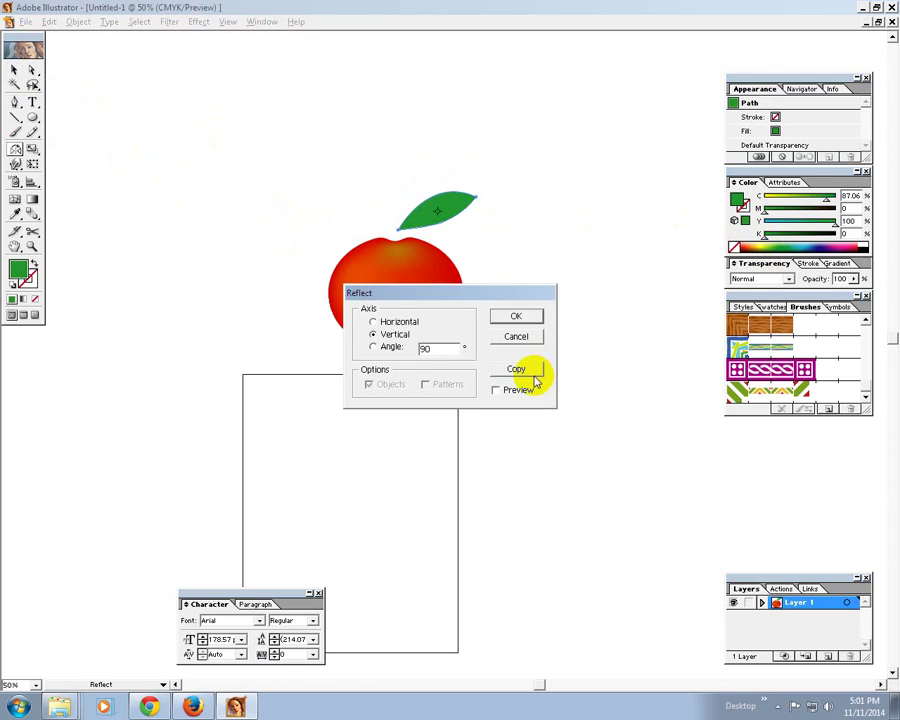
{"action": "left_click", "coordinate": [535, 374]}
{"action": "left_click", "coordinate": [15, 70]}
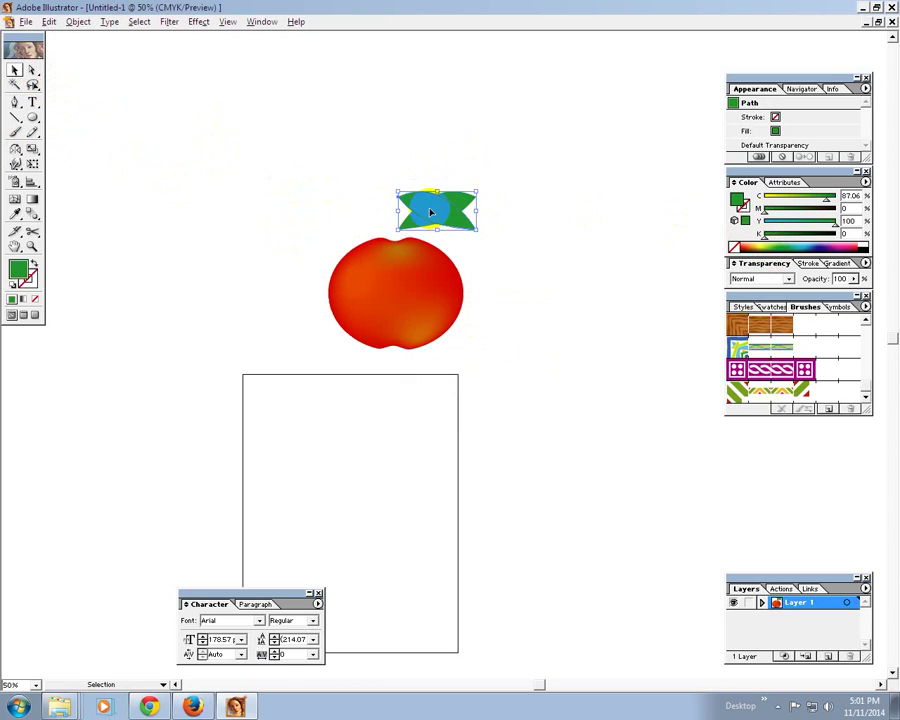
{"action": "left_click_drag", "start_coordinate": [431, 211], "coordinate": [350, 211]}
{"action": "left_click", "coordinate": [393, 187]}
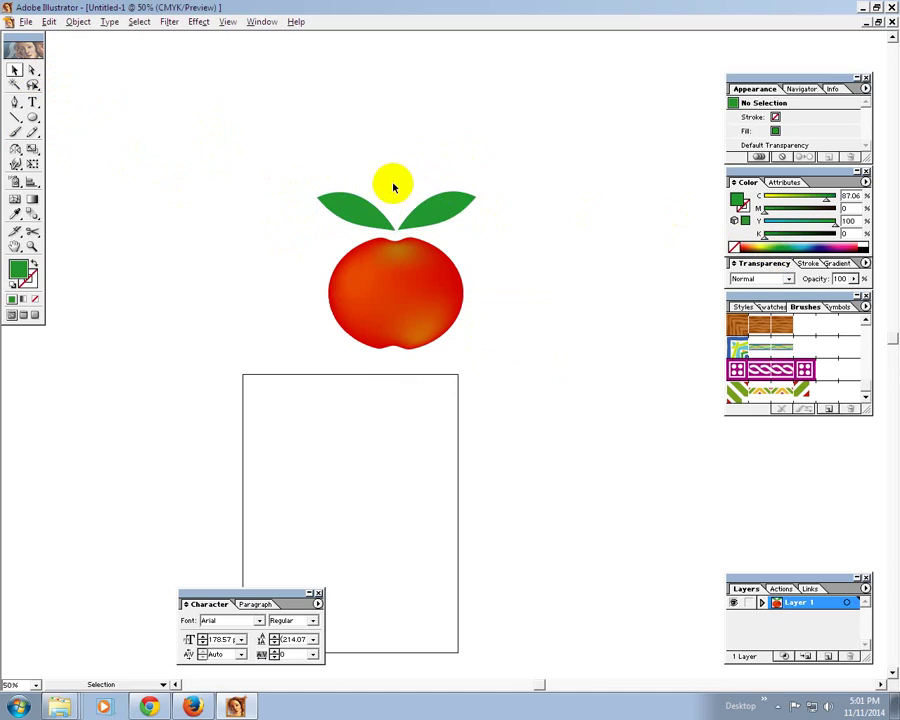
{"action": "left_click_drag", "start_coordinate": [367, 167], "coordinate": [400, 205]}
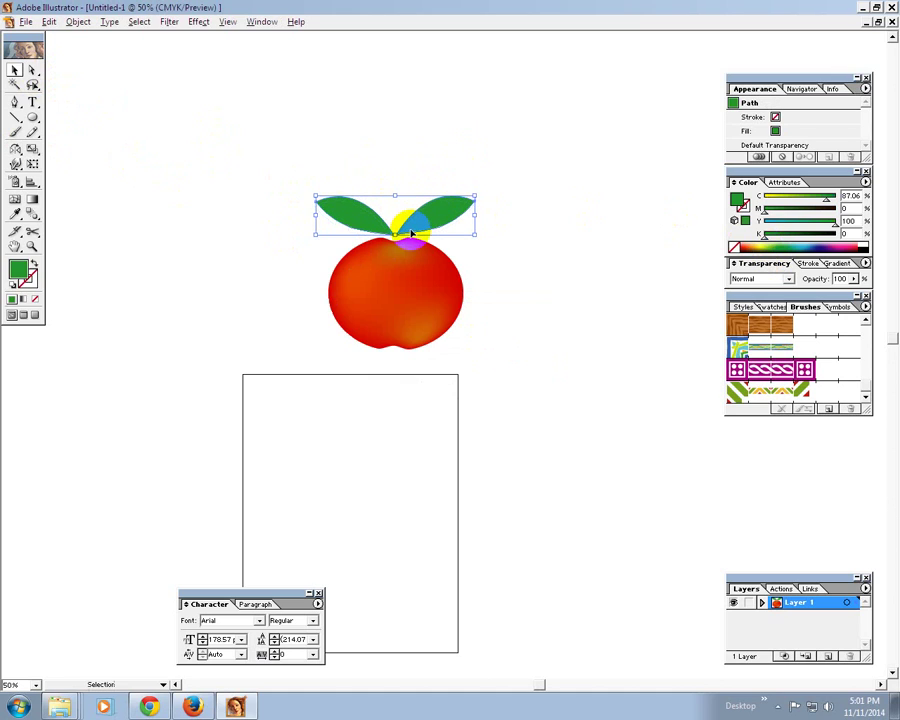
Draw a short vertical stem line at the apple's top with a green 11 pt stroke.
{"action": "left_click", "coordinate": [15, 117]}
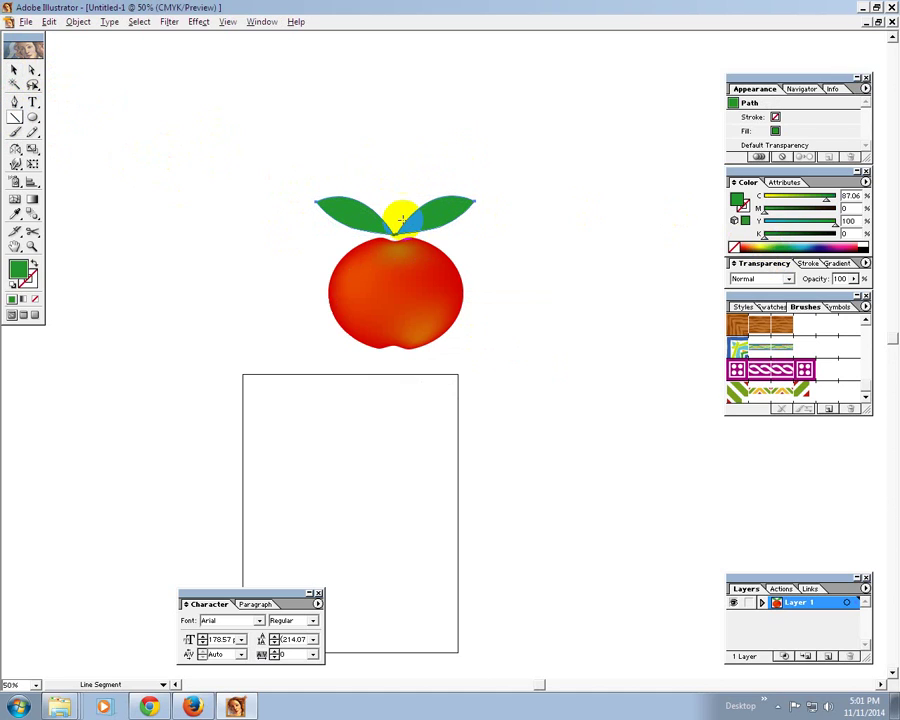
{"action": "left_click_drag", "start_coordinate": [395, 213], "coordinate": [396, 257]}
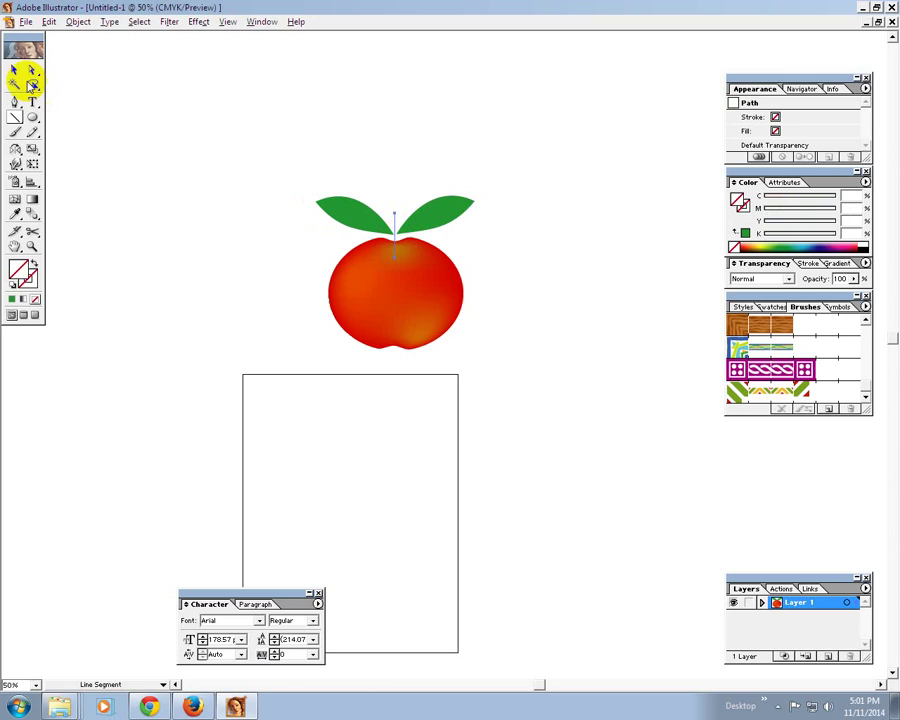
{"action": "left_click", "coordinate": [745, 233]}
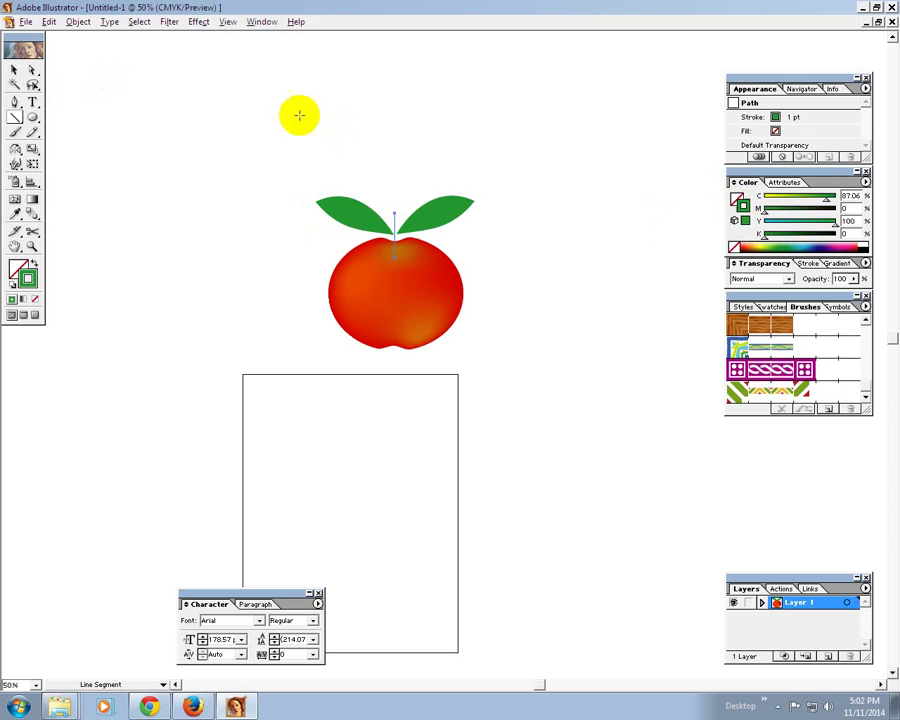
{"action": "left_click", "coordinate": [806, 263]}
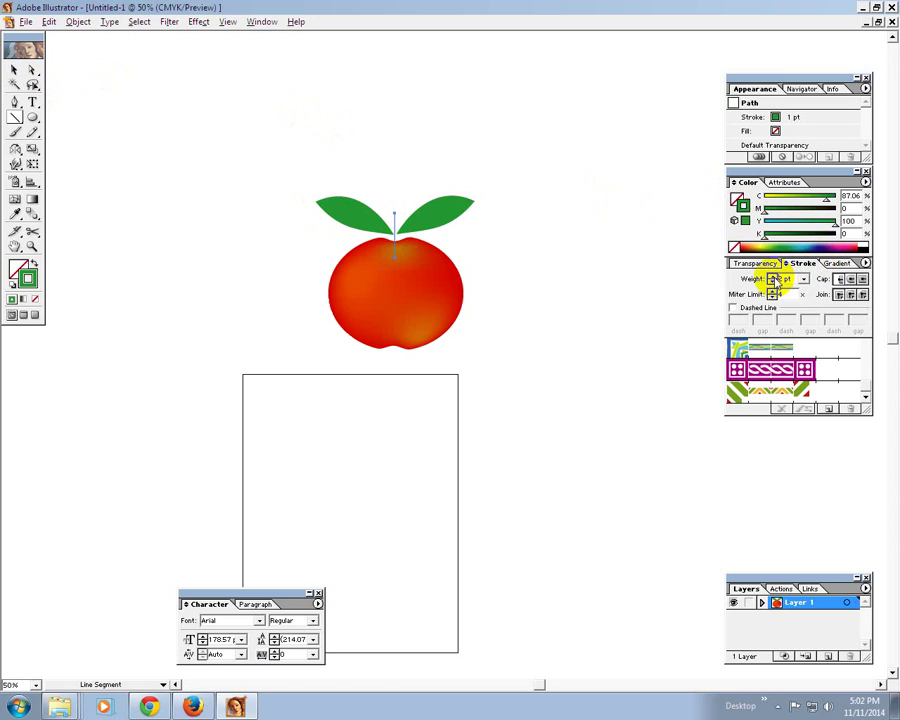
{"action": "left_click", "coordinate": [773, 278]}
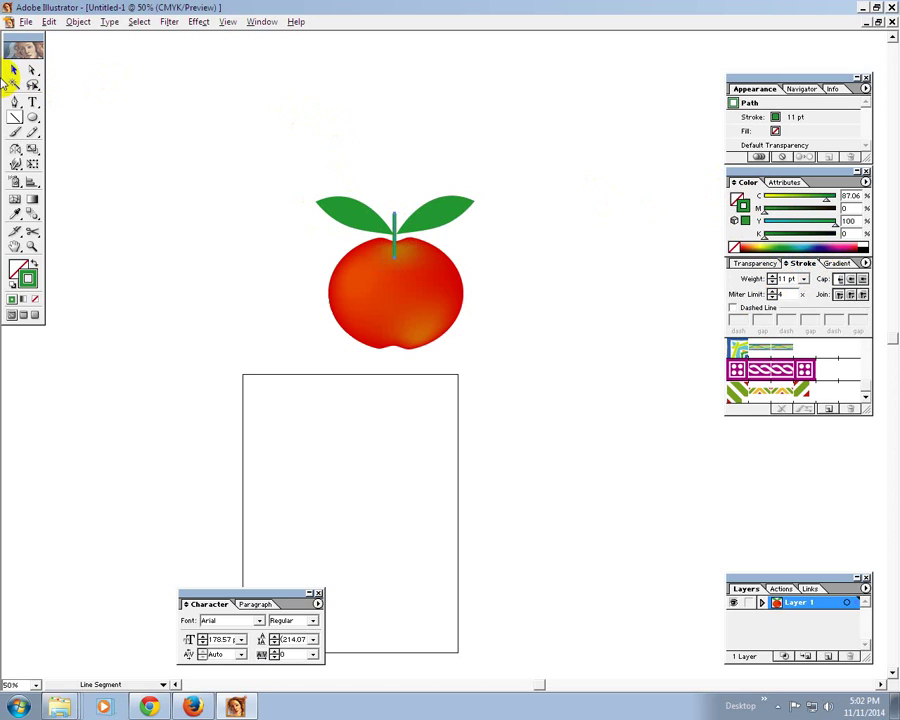
Deselect the stem and select both leaves together.
{"action": "left_click", "coordinate": [13, 75]}
{"action": "left_click", "coordinate": [271, 106]}
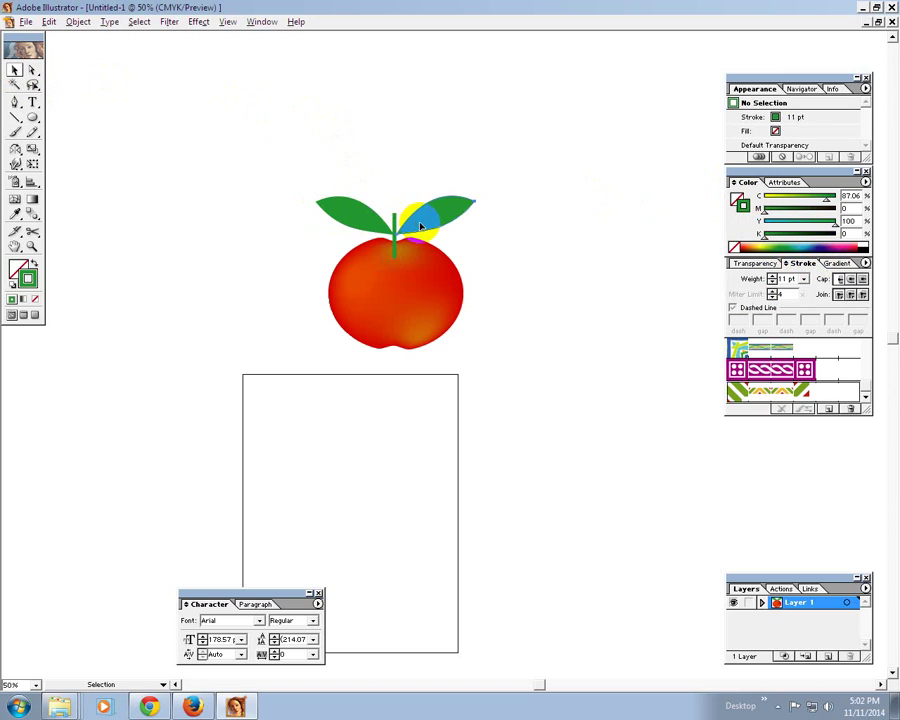
{"action": "left_click", "coordinate": [410, 215]}
{"action": "left_click", "coordinate": [371, 212]}
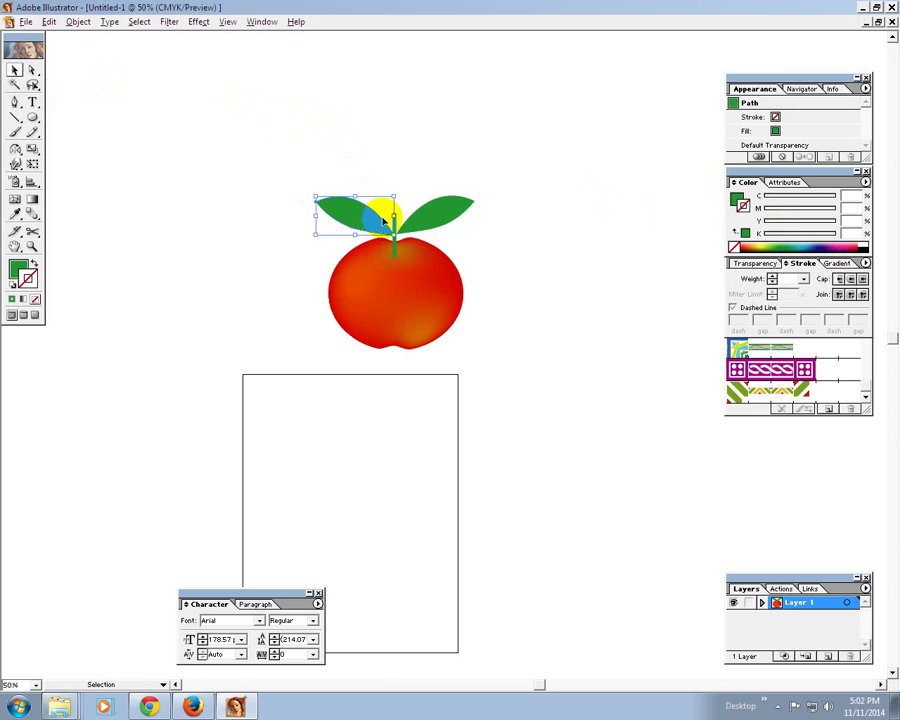
{"action": "left_click", "coordinate": [421, 218], "text": "shift"}
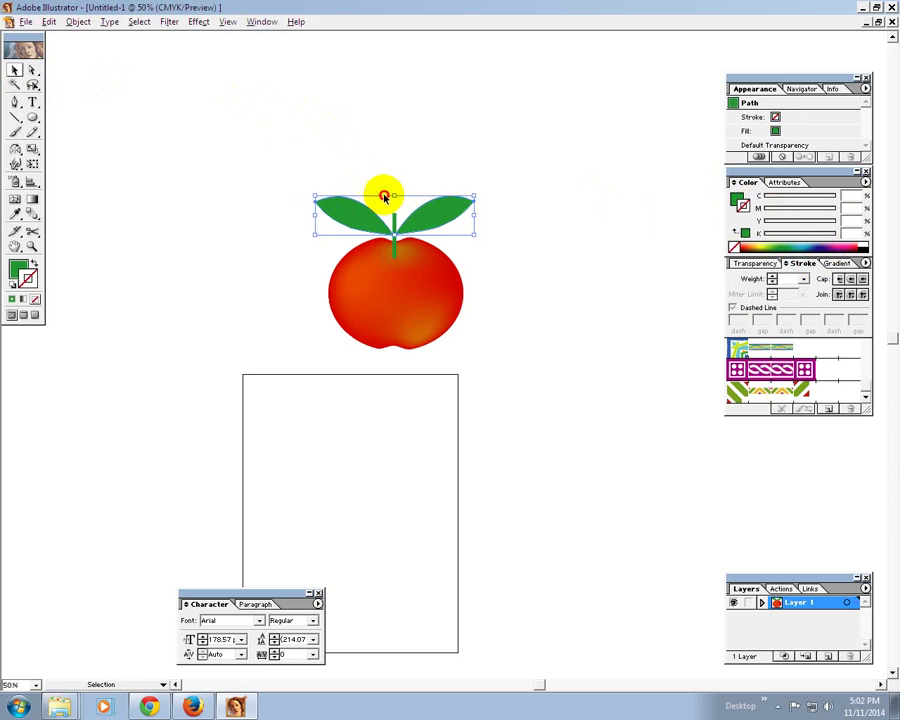
Marquee-select both leaves and the stem, group them with Ctrl+G, and deselect.
{"action": "left_click", "coordinate": [383, 195]}
{"action": "left_click_drag", "start_coordinate": [361, 155], "coordinate": [421, 230]}
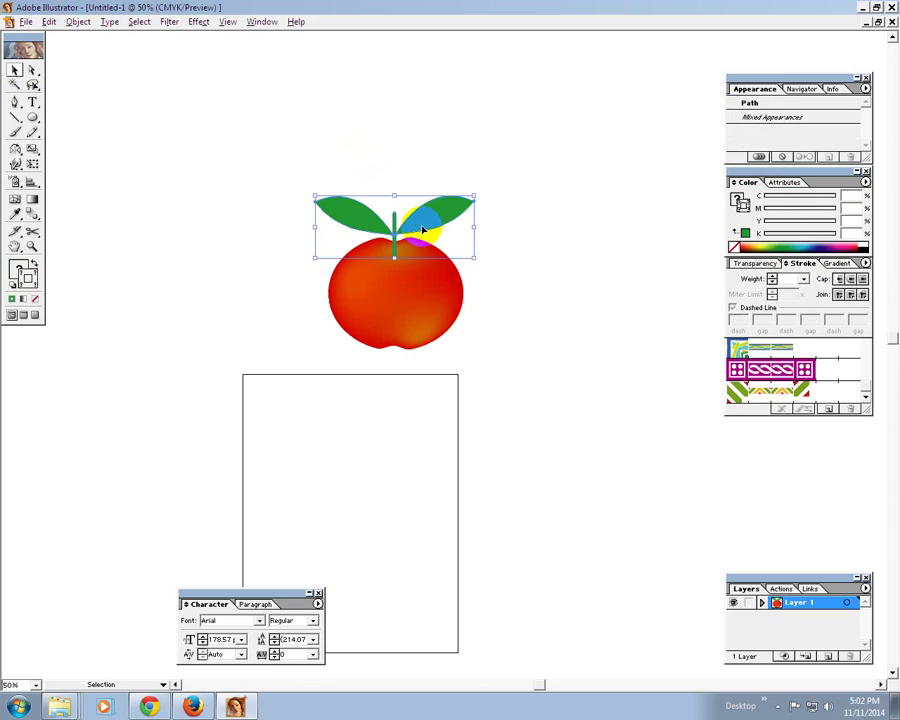
{"action": "key", "text": "ctrl+g"}
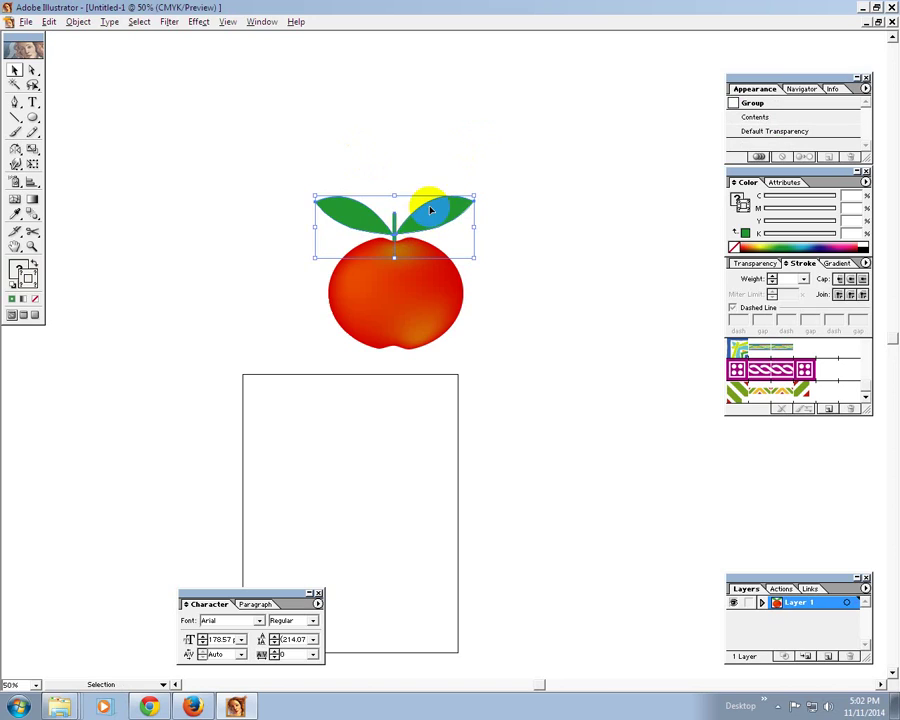
{"action": "left_click", "coordinate": [490, 152]}
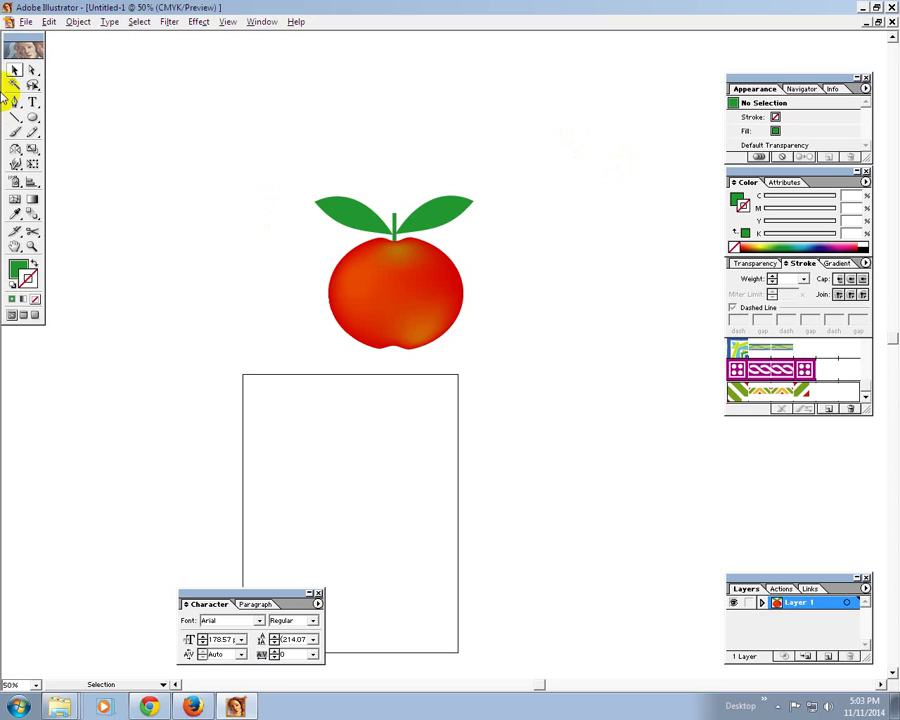
Close the apple document without saving, then start quitting Illustrator.
{"action": "left_click", "coordinate": [22, 21]}
{"action": "left_click", "coordinate": [45, 97]}
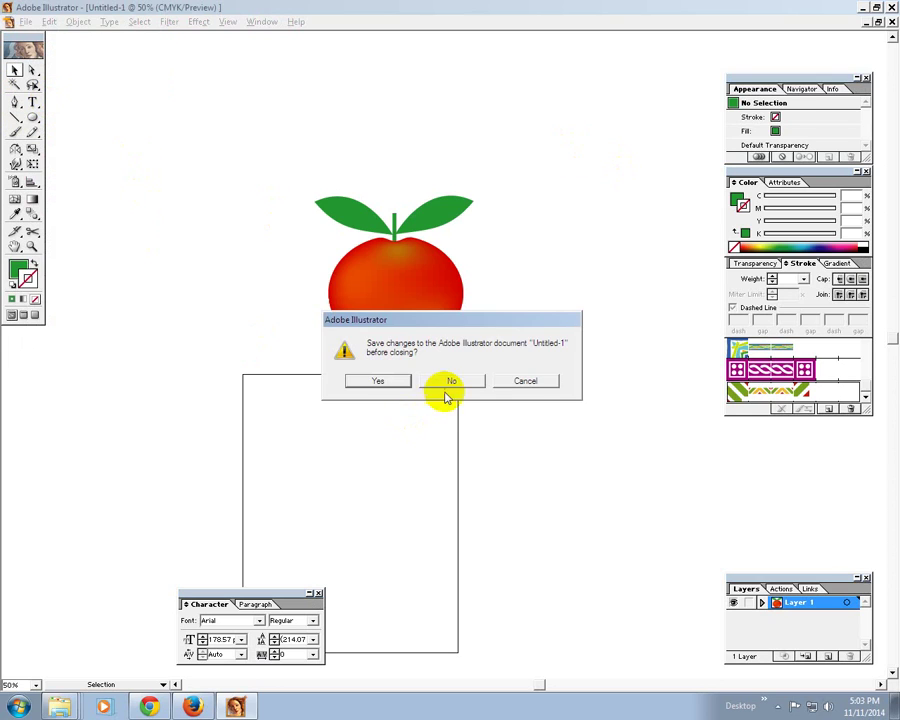
{"action": "left_click", "coordinate": [449, 382]}
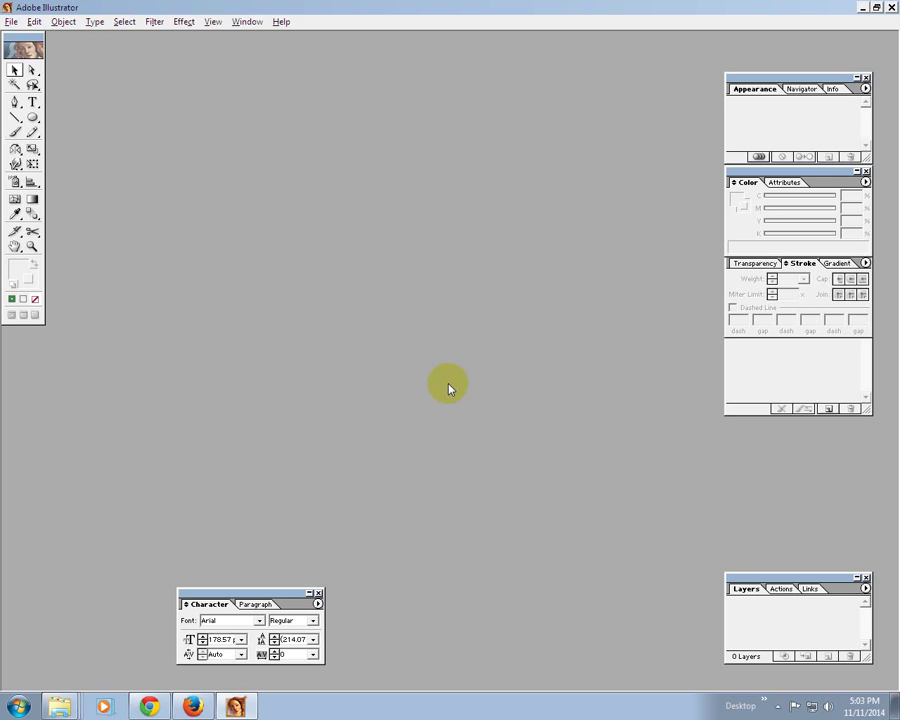
{"action": "left_click", "coordinate": [892, 8]}
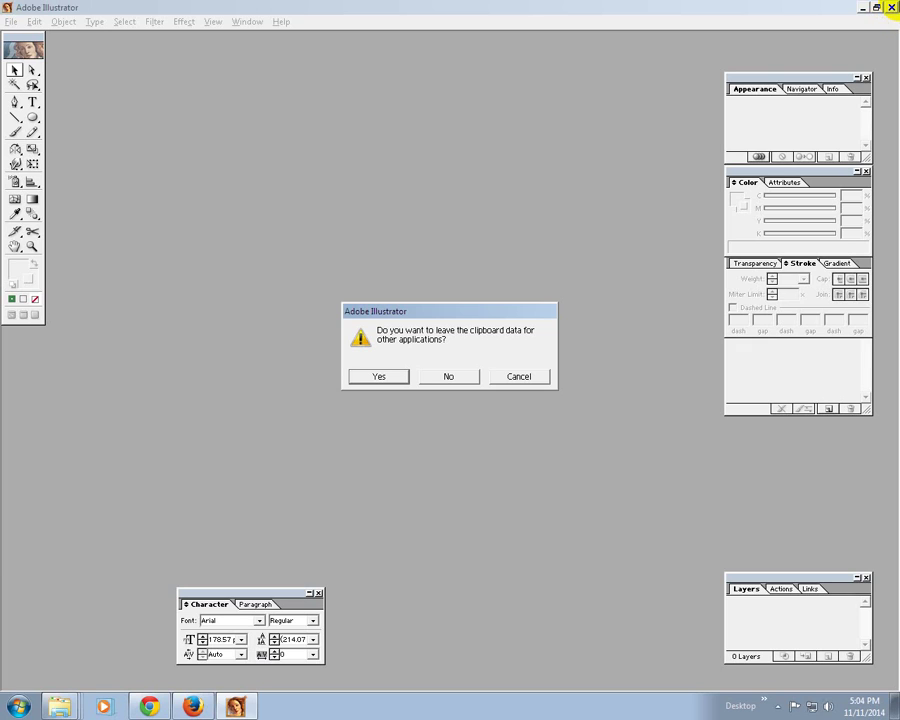
Decline keeping clipboard data to finish quitting, then minimize the browser to show the desktop.
{"action": "left_click", "coordinate": [892, 8]}
{"action": "left_click", "coordinate": [447, 377]}
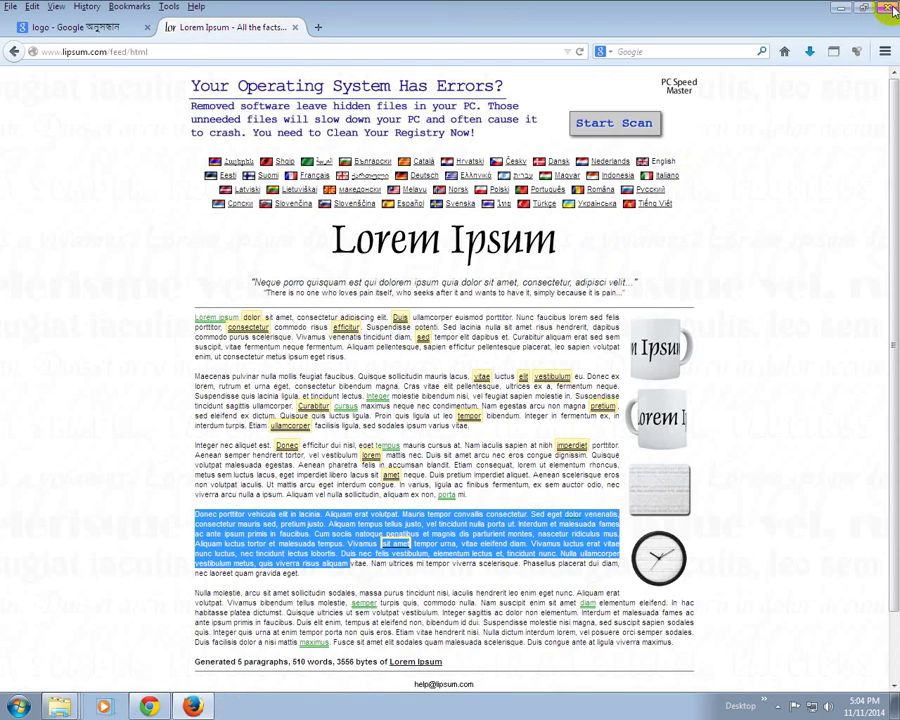
{"action": "left_click", "coordinate": [862, 8]}
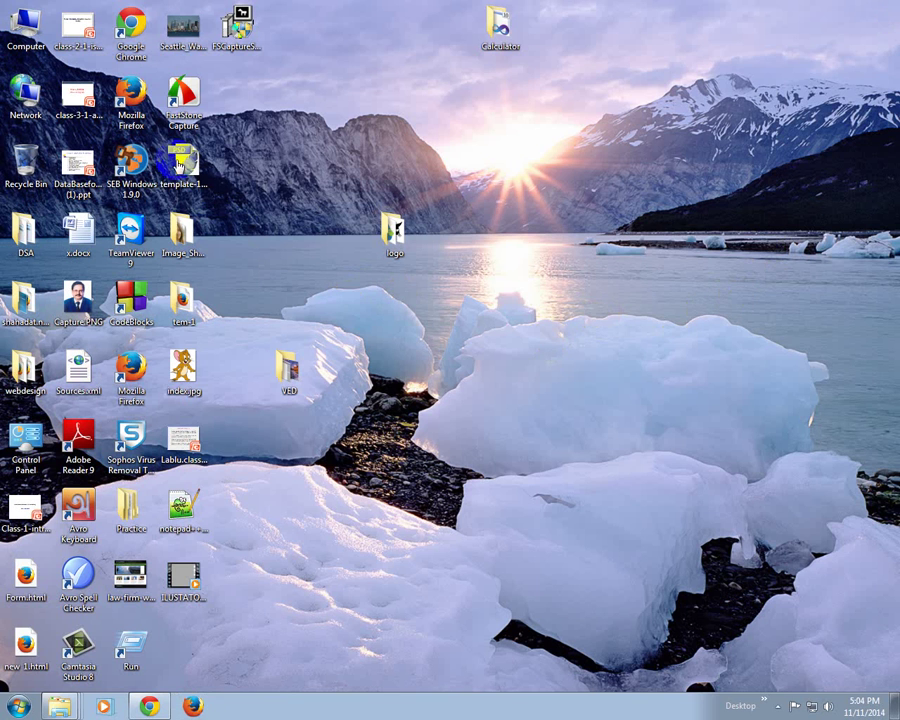